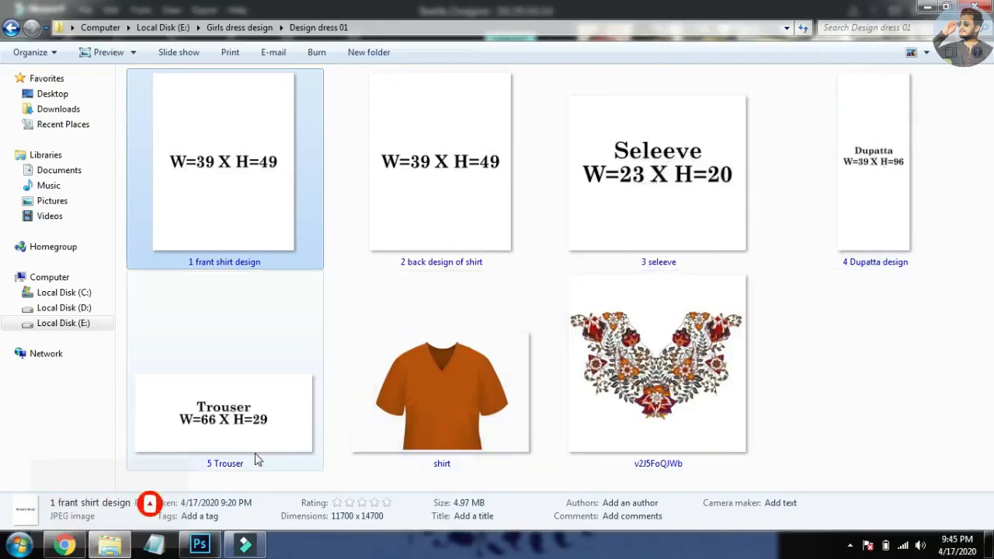
Open the images v2J5FoQJWb and 1 frant shirt design from the Design dress 01 folder in Photoshop
click(479, 393)
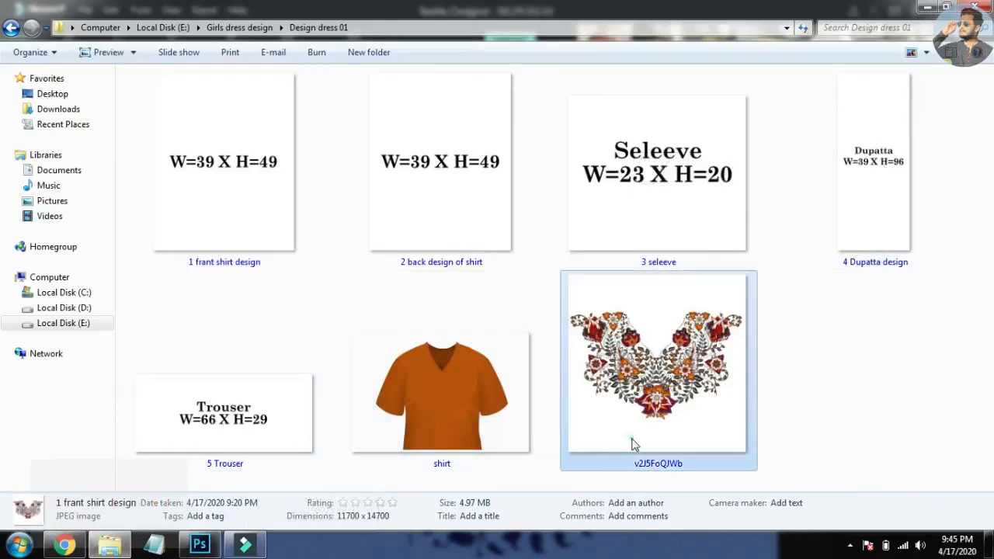
click(656, 372)
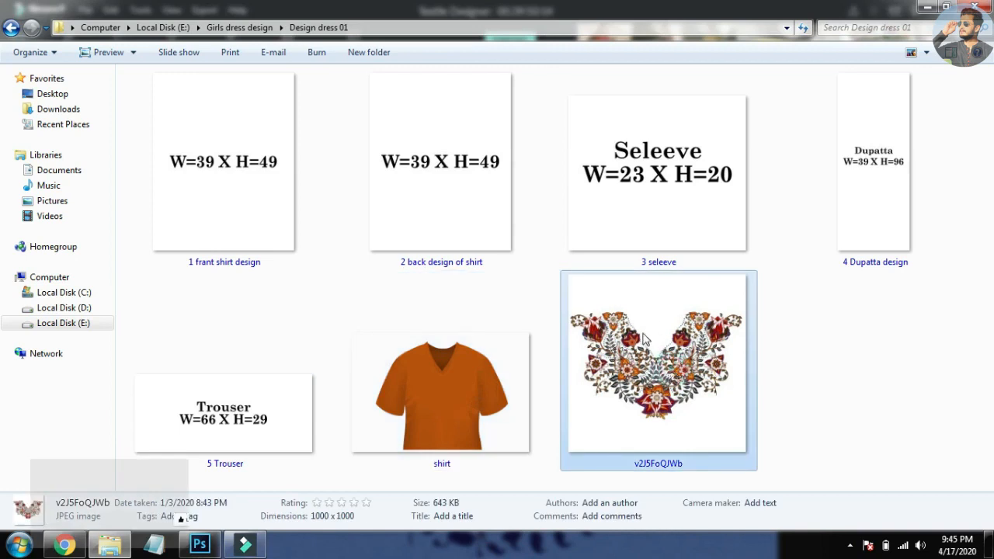
drag(656, 380, 417, 275)
key(alt+Tab)
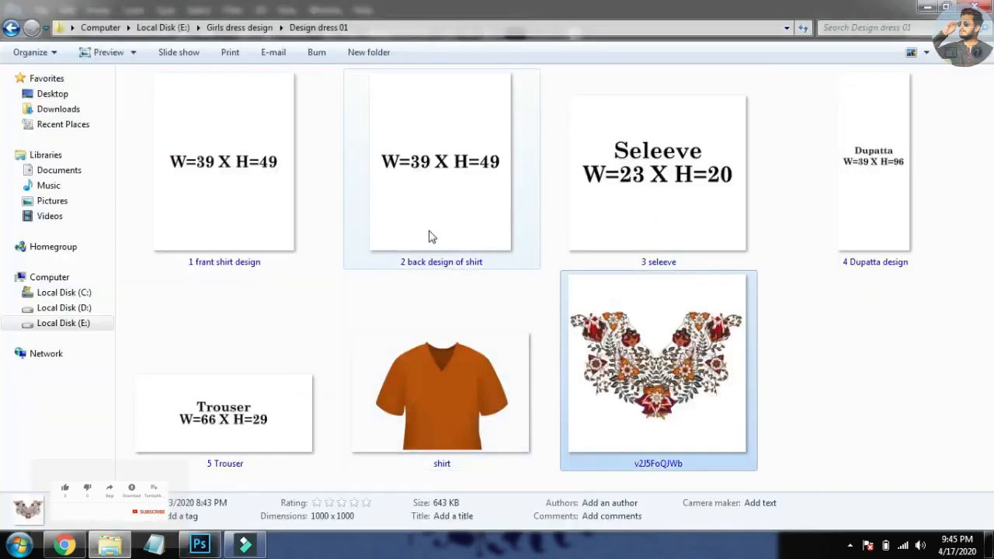
drag(241, 177, 658, 208)
key(alt+Tab)
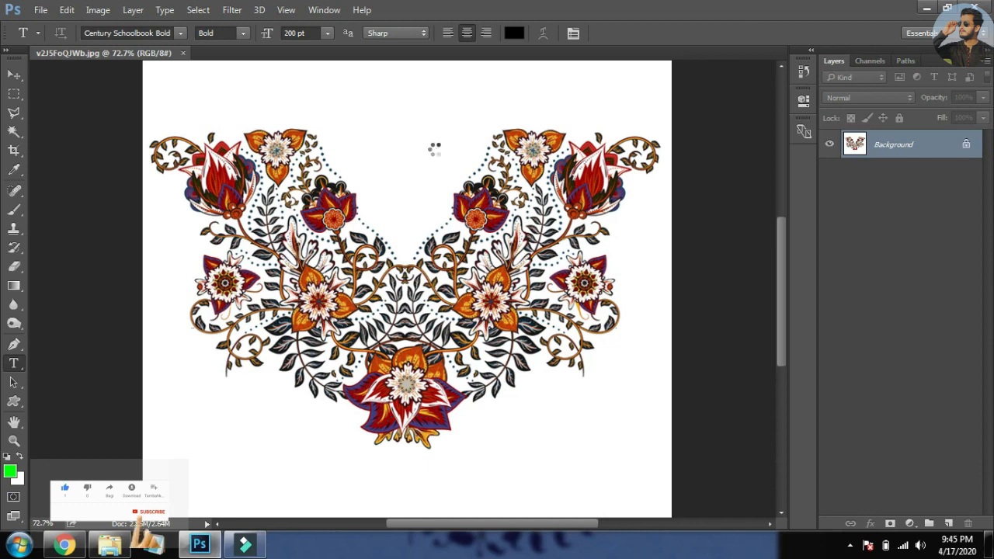
key(v)
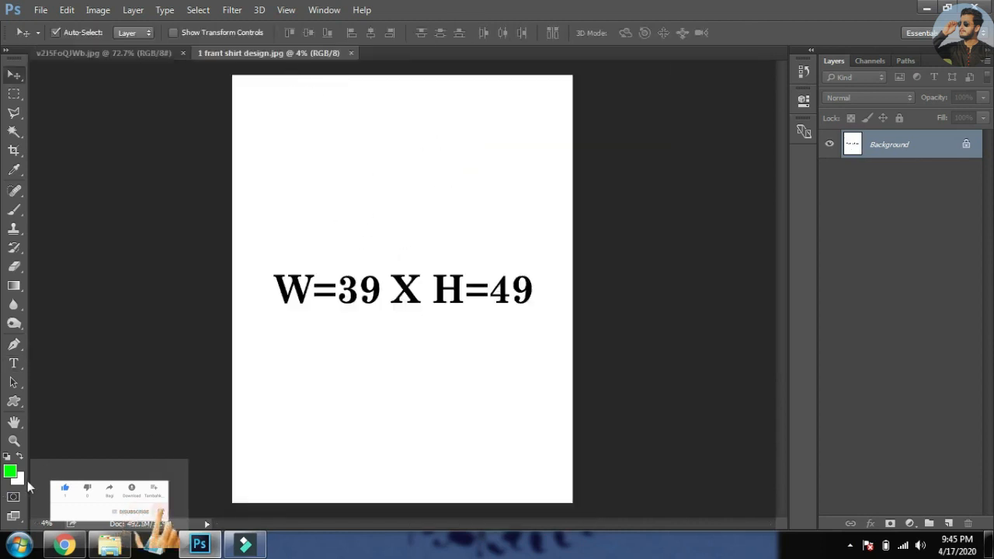
click(948, 524)
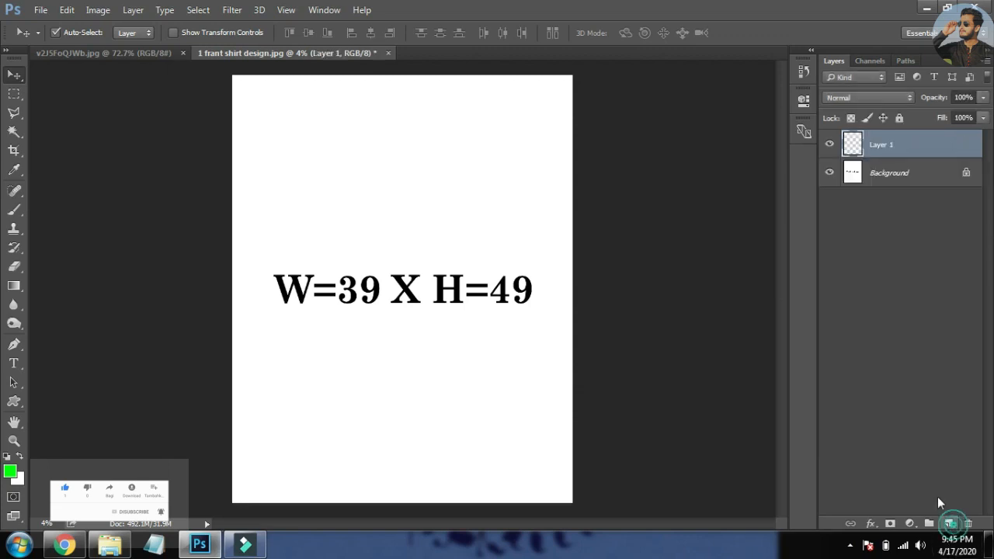
key(ctrl+z)
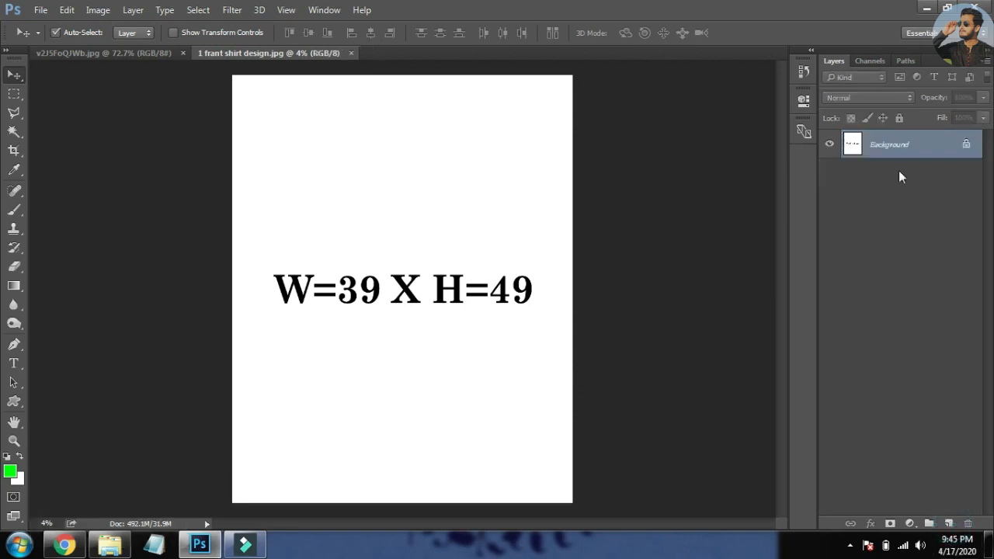
Copy the area around the W=39 X H=49 text from the Background onto a new layer
key(m)
drag(259, 240, 545, 333)
key(ctrl+j)
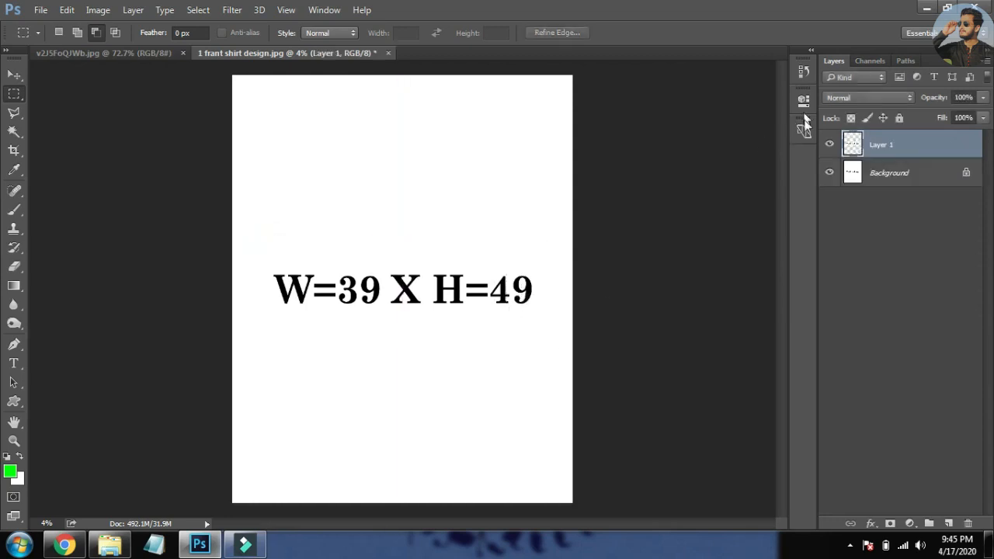
Hide the copied text layer and rename it "size"
click(830, 146)
double_click(883, 148)
text(size)
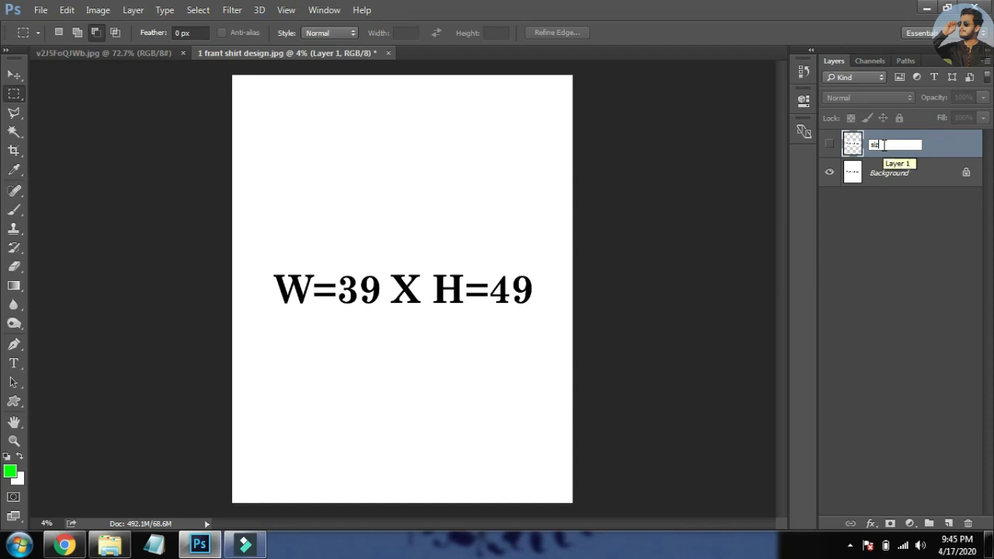
key(Return)
Fill the Background layer with the white background colour to cover its dimension text, keeping the size layer hidden
click(915, 174)
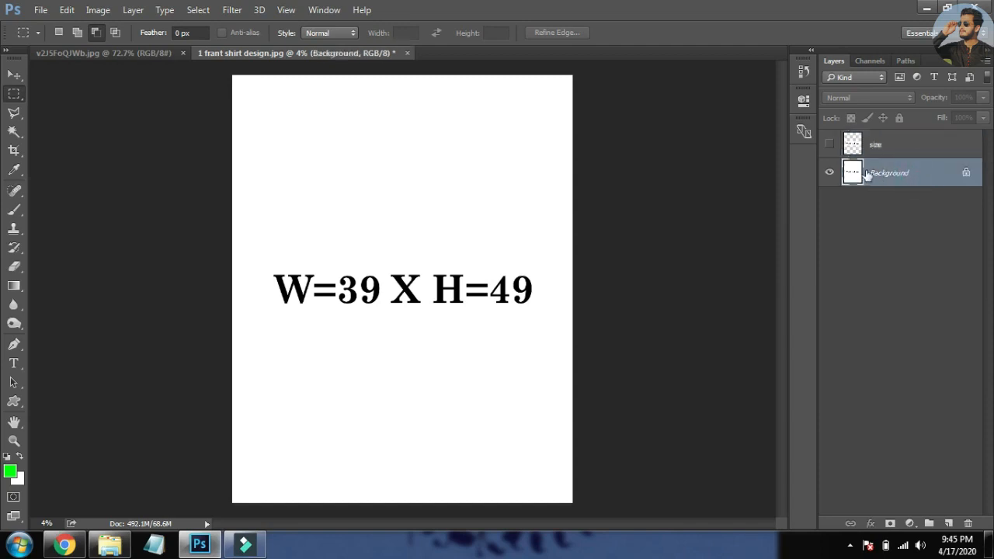
key(ctrl+BackSpace)
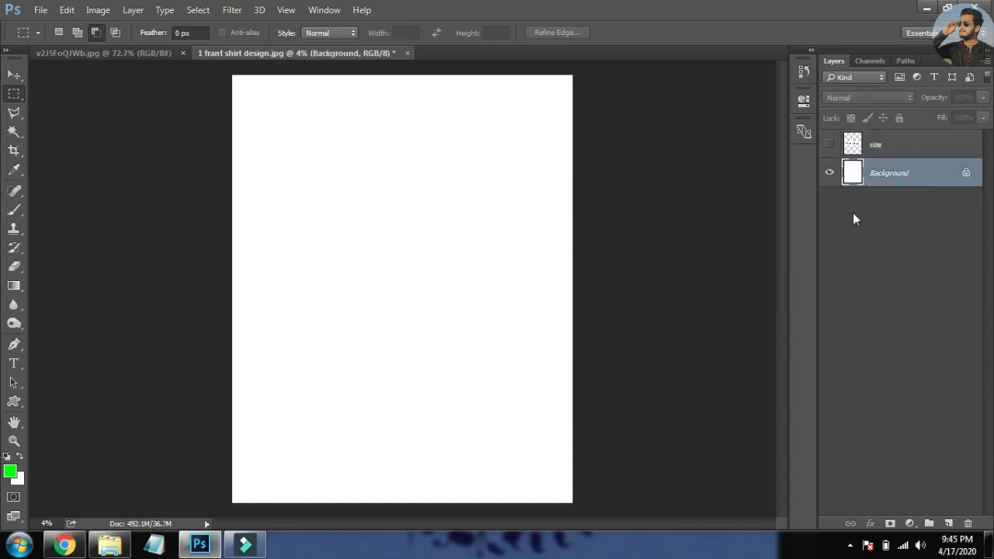
click(829, 149)
click(830, 149)
key(v)
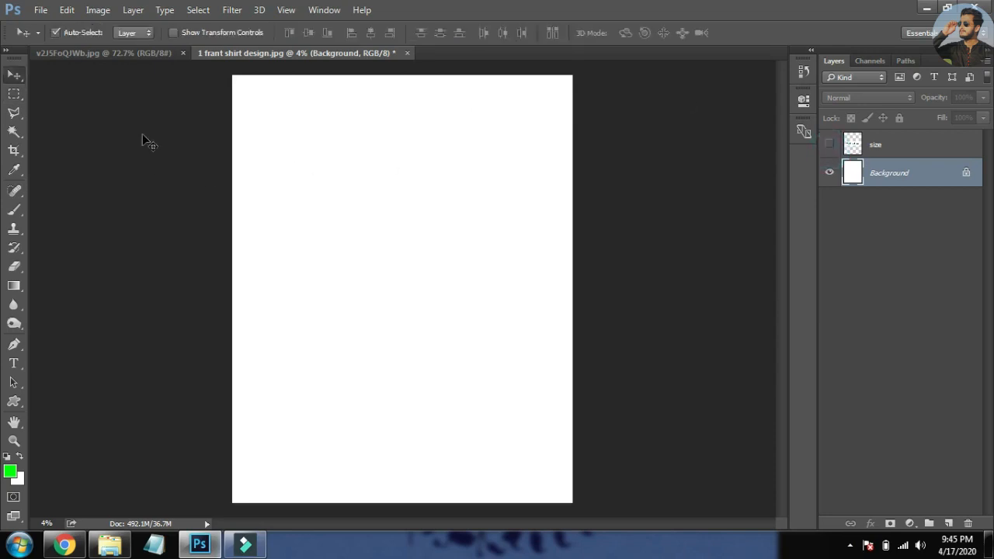
Check the document's width, height and resolution in Image Size and compare them with the size layer
key(ctrl+alt+i)
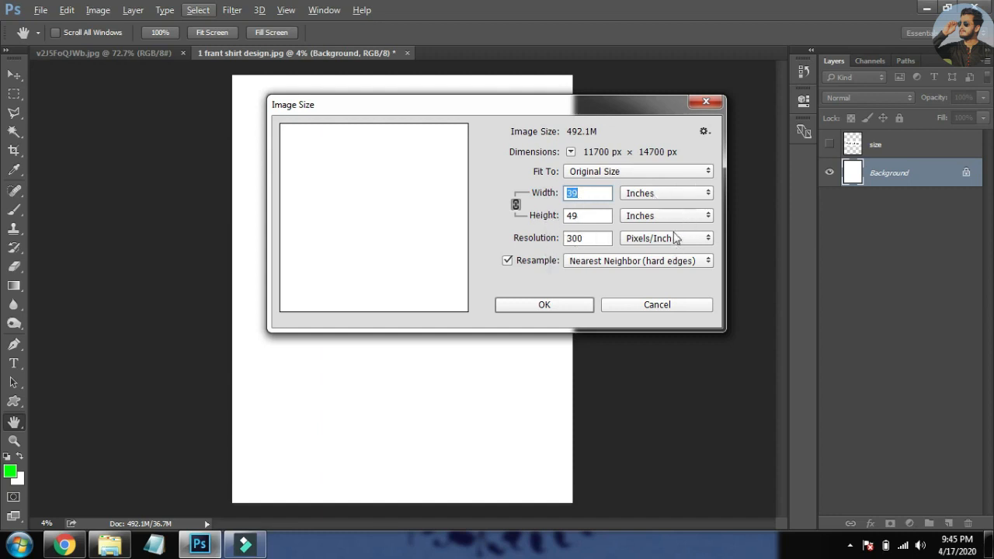
click(706, 101)
click(828, 145)
click(829, 144)
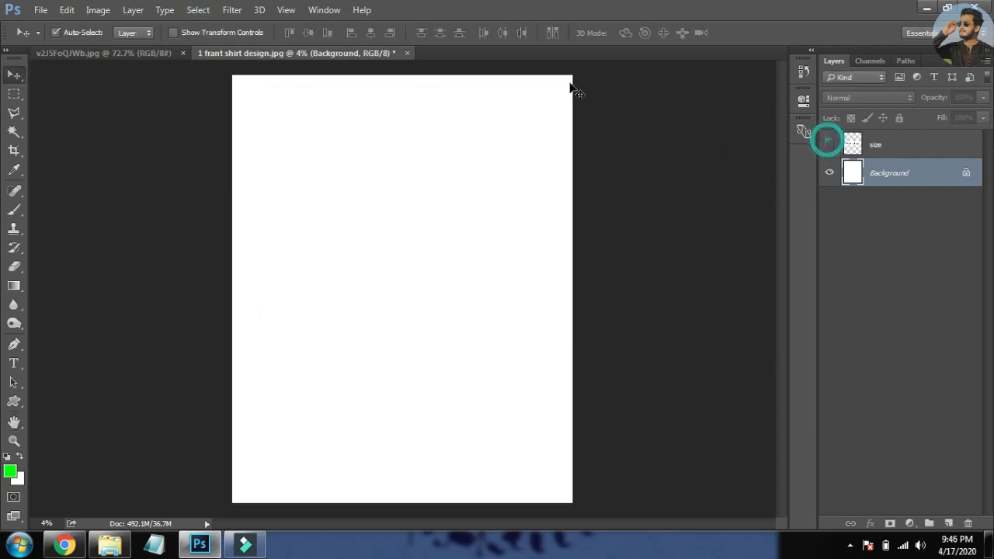
Bring the floral neckline motif into the front shirt design and enlarge it at the top centre of the canvas
click(143, 53)
drag(334, 219, 380, 265)
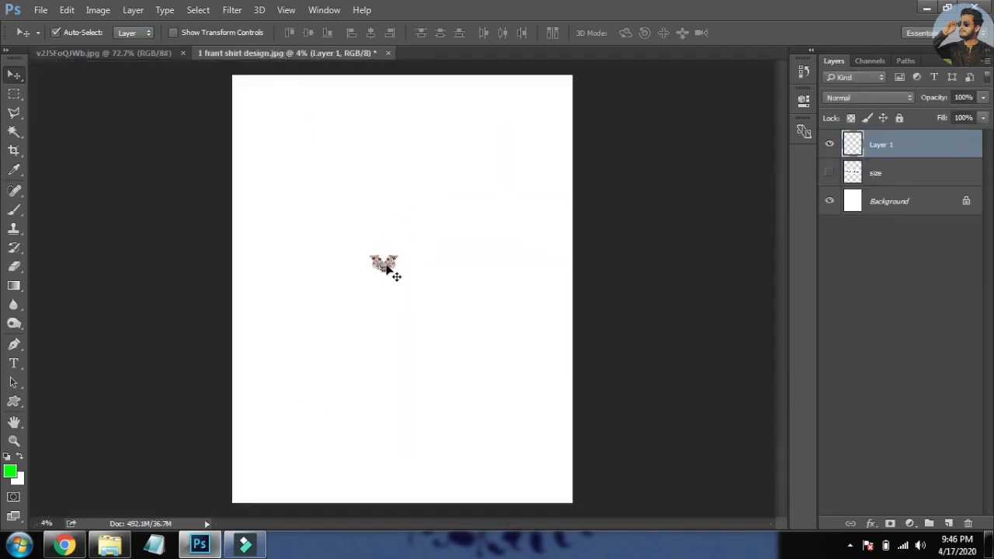
key(ctrl+t)
drag(409, 244, 471, 206)
key(Return)
drag(403, 248, 434, 103)
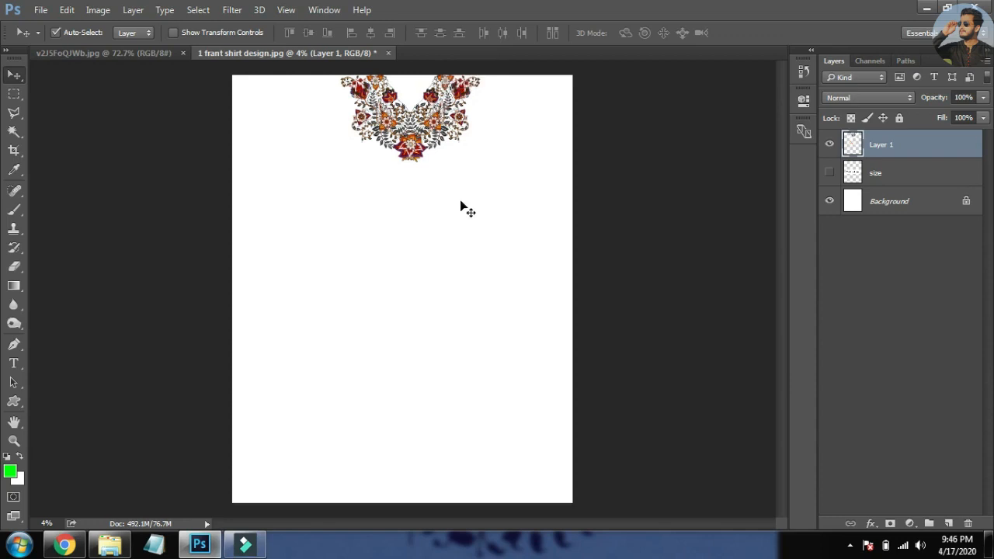
Duplicate the floral motif and place the copy along the bottom edge of the canvas
drag(411, 147, 446, 473)
drag(446, 438, 289, 362)
drag(370, 317, 353, 317)
drag(278, 347, 304, 345)
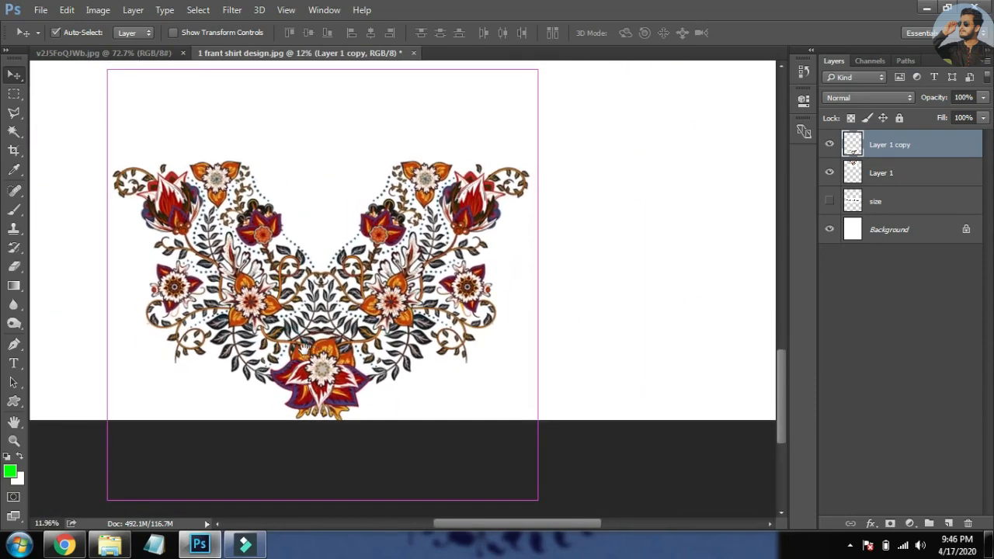
Start a Pen path on the bottom motif's large central flower, along the outer edge of its left red-and-blue petal
drag(330, 375, 331, 297)
drag(297, 267, 359, 215)
key(p)
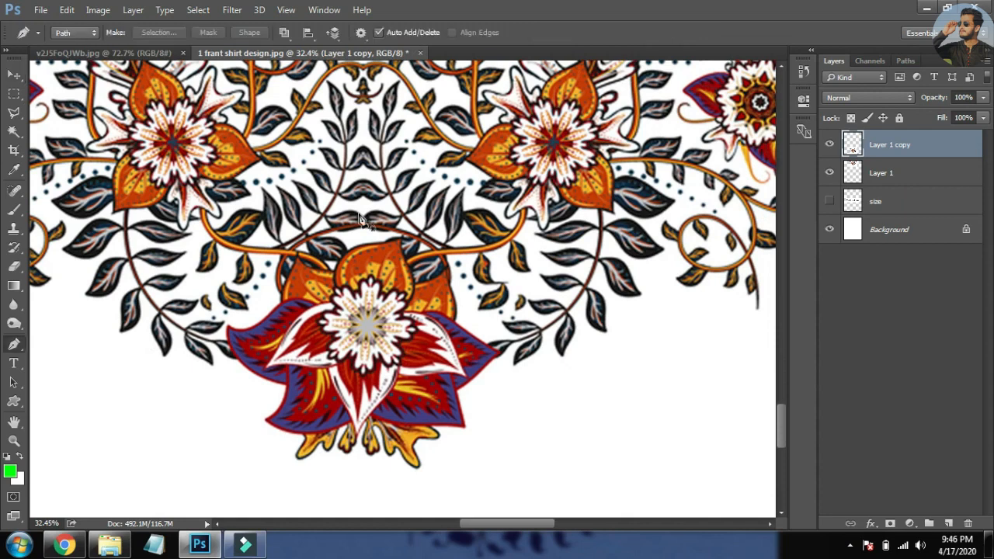
click(241, 364)
drag(228, 330, 227, 315)
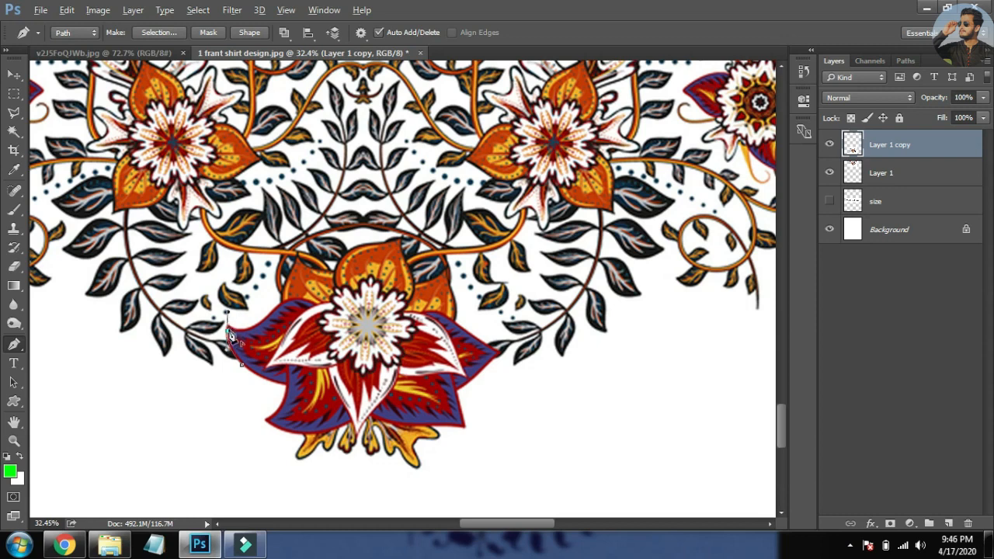
click(227, 321)
click(234, 319)
drag(243, 316, 307, 287)
click(272, 275)
key(ctrl+alt+z)
key(ctrl+alt+z)
key(ctrl+alt+z)
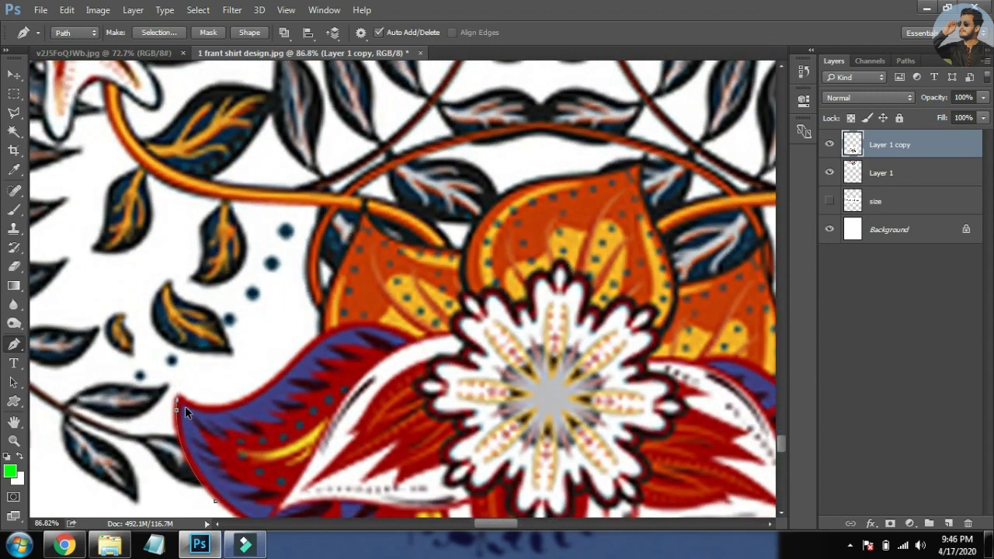
key(ctrl+alt+z)
Continue the Pen path from the left red-and-blue petal's tip along its upper edge to the left orange petal
drag(176, 411, 174, 410)
alt+click(174, 411)
mouse_move(185, 403)
mouse_down()
mouse_move(181, 394)
mouse_move(194, 401)
mouse_up()
click(231, 384)
drag(241, 376, 304, 344)
key(ctrl+z)
click(314, 337)
Trace the left orange petal with the path, up to its tip and down to the middle orange petal
drag(353, 253, 249, 290)
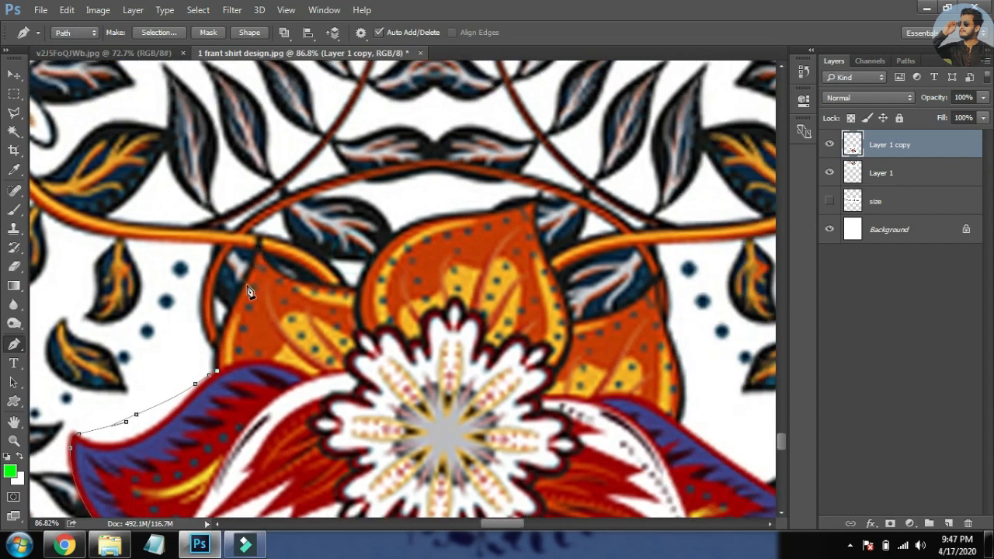
drag(240, 289, 270, 242)
alt+click(240, 285)
drag(260, 240, 260, 231)
alt+click(260, 239)
drag(314, 283, 358, 287)
alt+click(315, 283)
click(358, 290)
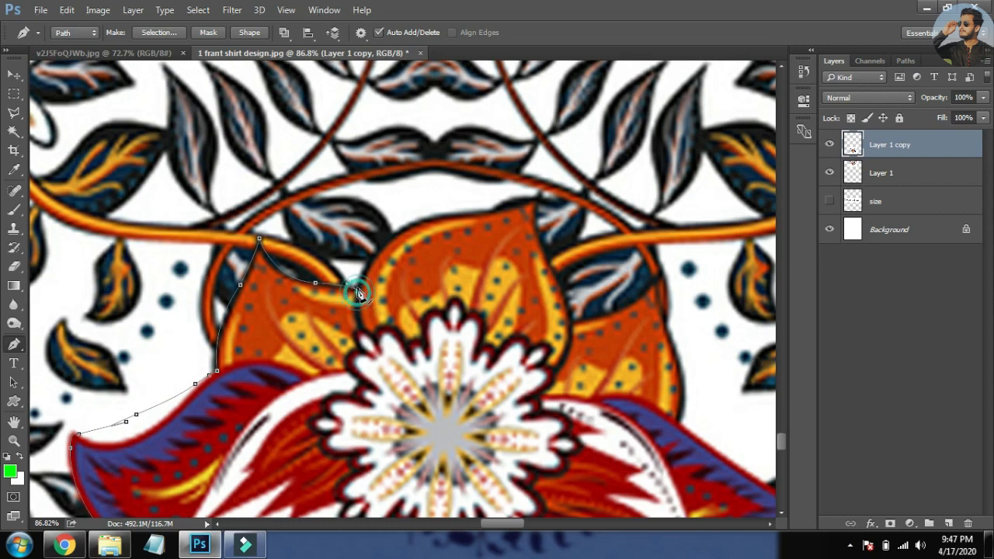
drag(357, 291, 354, 291)
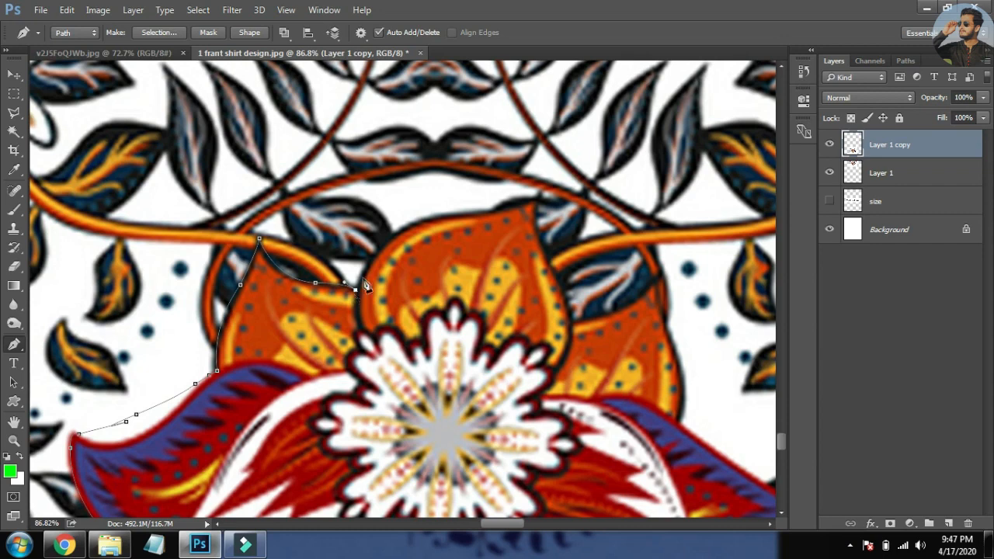
Trace the middle orange petal over its tip and down its right side to the right orange petal
drag(417, 222, 464, 209)
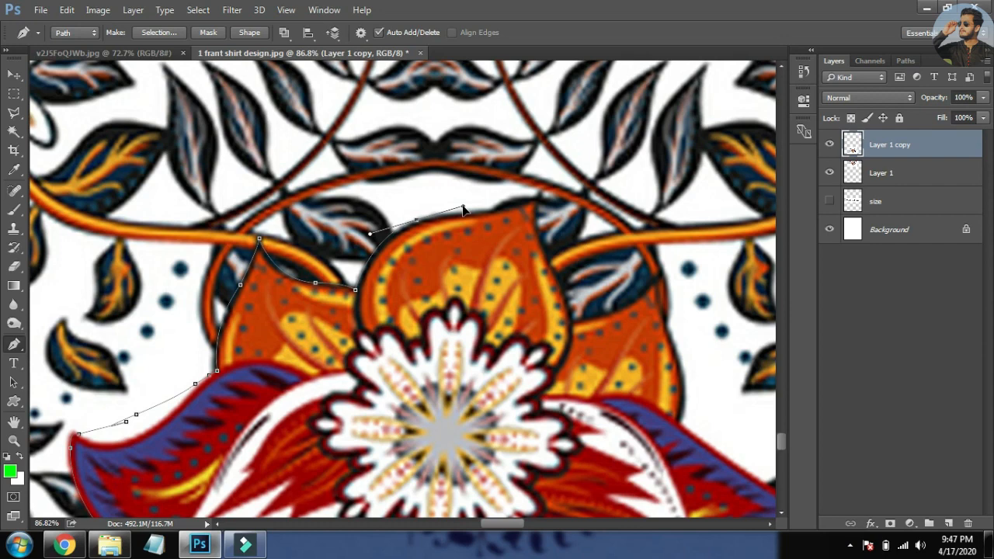
alt+click(417, 221)
drag(539, 197, 591, 170)
alt+click(539, 197)
drag(551, 261, 574, 302)
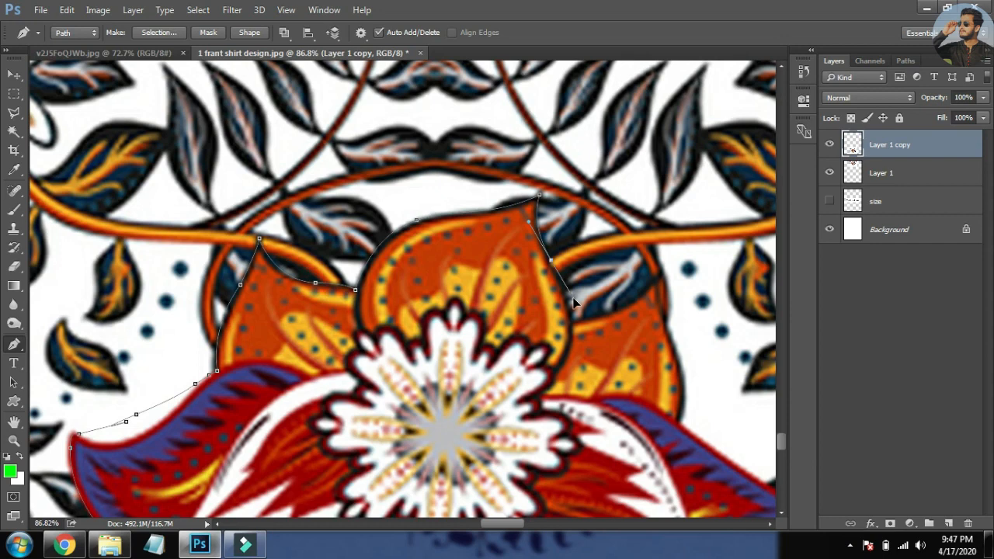
key(alt)
drag(583, 321, 562, 334)
click(556, 326)
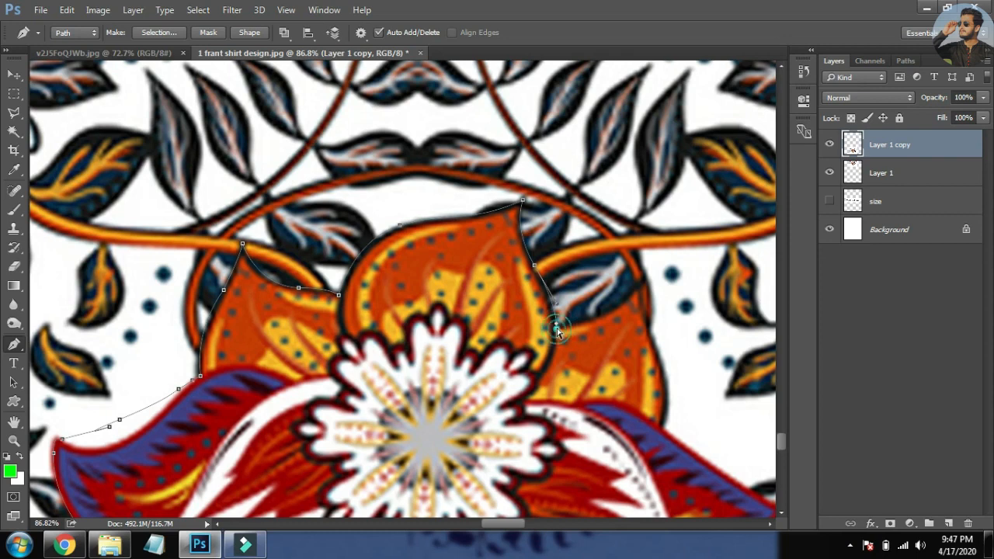
Extend the path along the right orange petal's upper edge below the dark leaf, ending in a corner point at its tip
scroll(559, 319, up, 3)
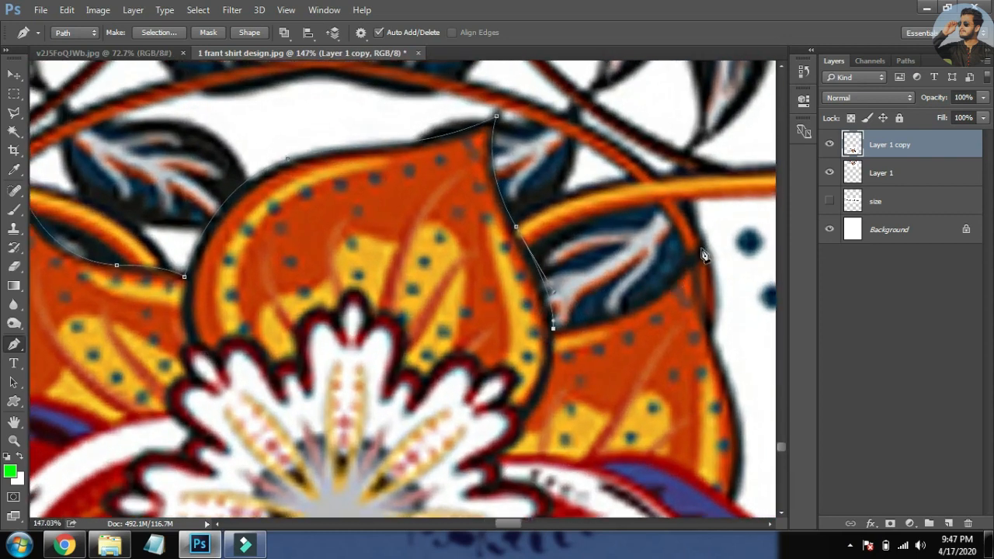
drag(694, 254, 730, 185)
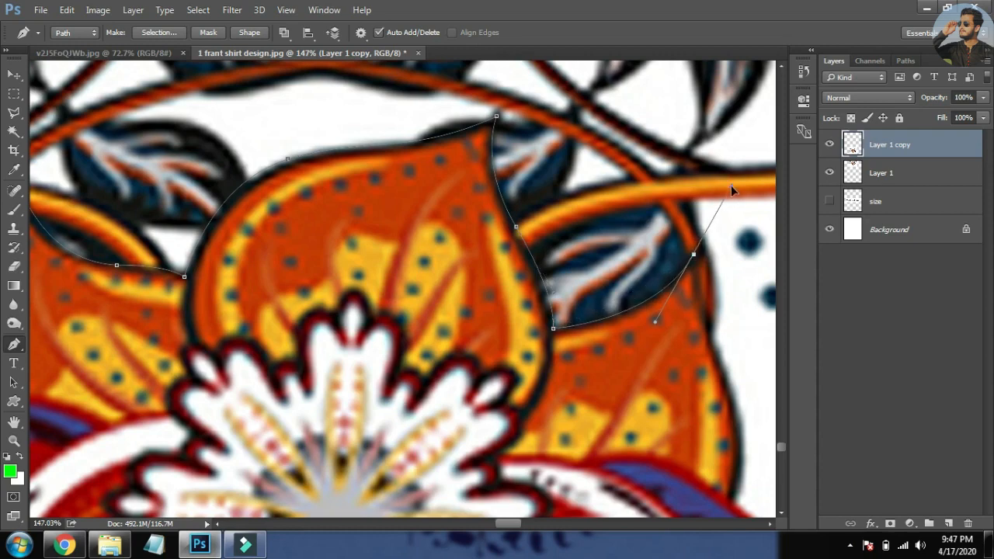
alt+click(694, 254)
drag(642, 241, 567, 163)
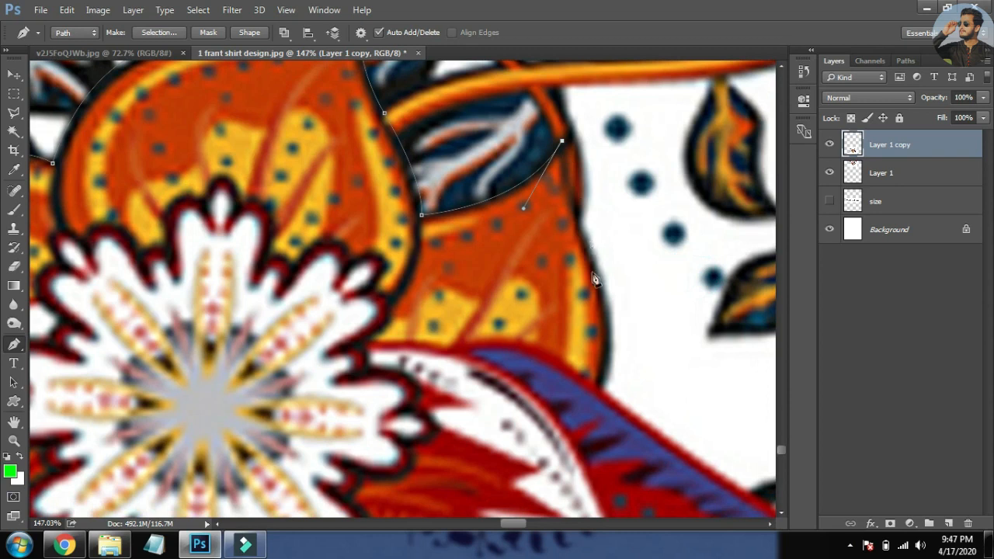
drag(575, 240, 616, 289)
click(600, 391)
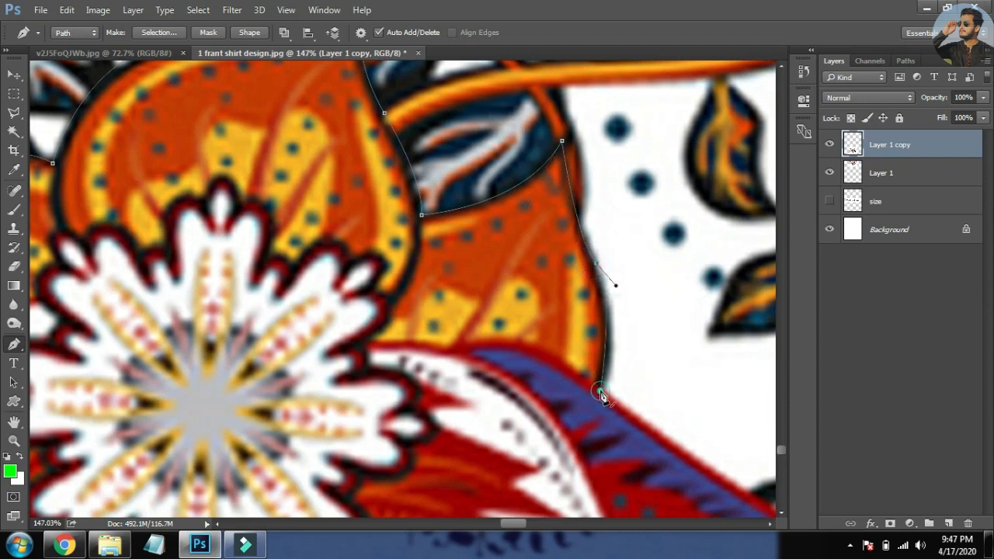
key(ctrl+z)
drag(601, 386, 592, 410)
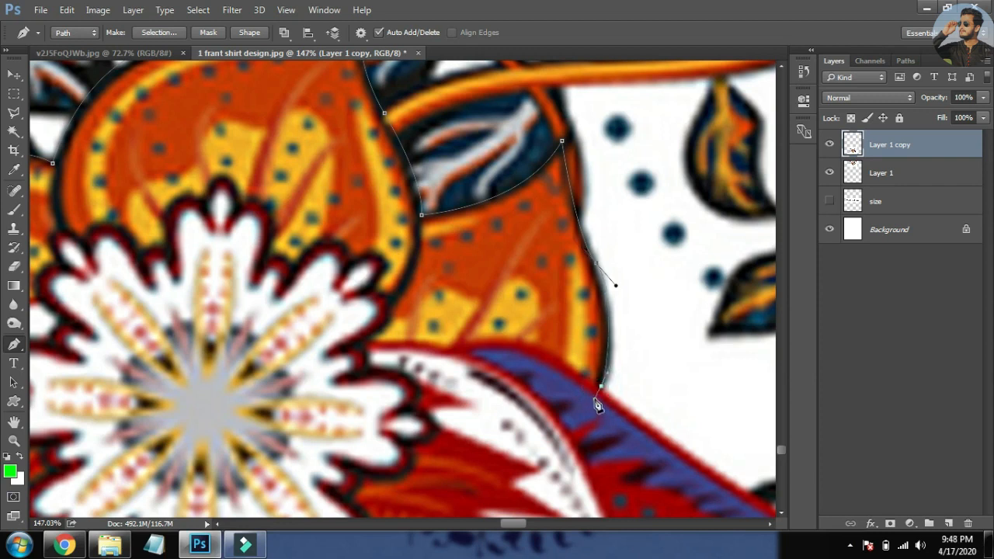
key(ctrl+alt+z)
key(ctrl+alt+z)
Trace the right orange petal's outer edge down to the right red-and-blue petal, ending in a corner point
drag(576, 224, 591, 254)
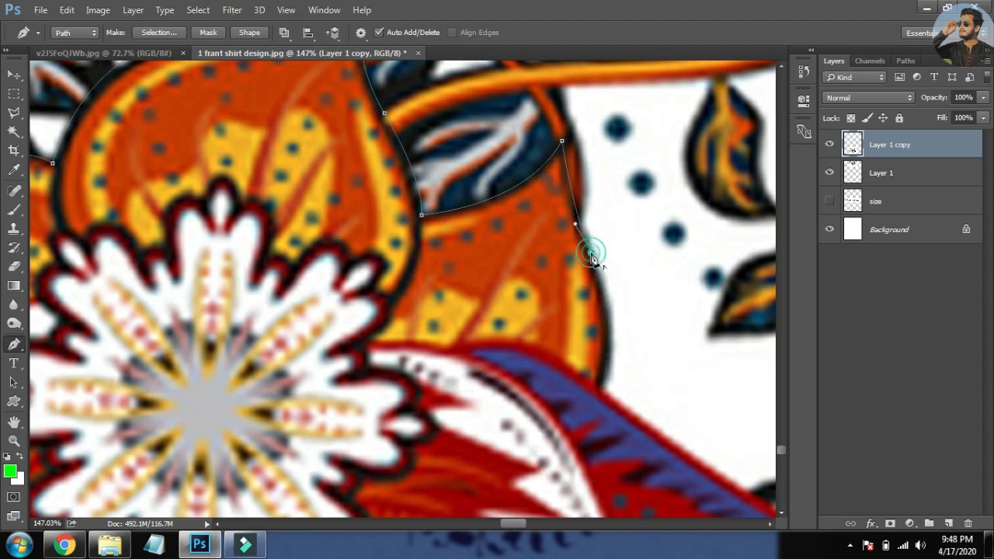
drag(602, 387, 585, 468)
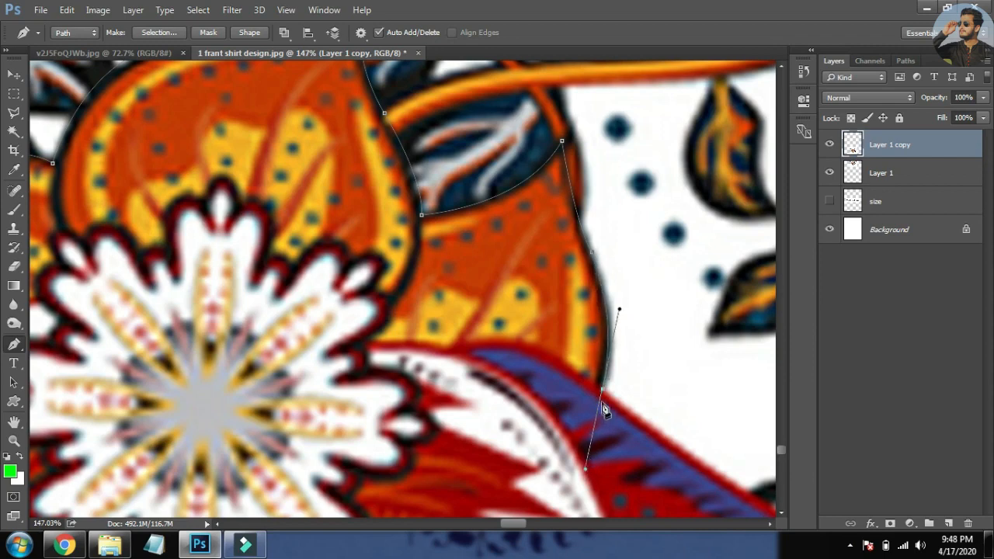
alt+click(602, 389)
Trace the right red-and-blue petal's upper edge to its tip, ending in a corner point
drag(762, 514, 568, 342)
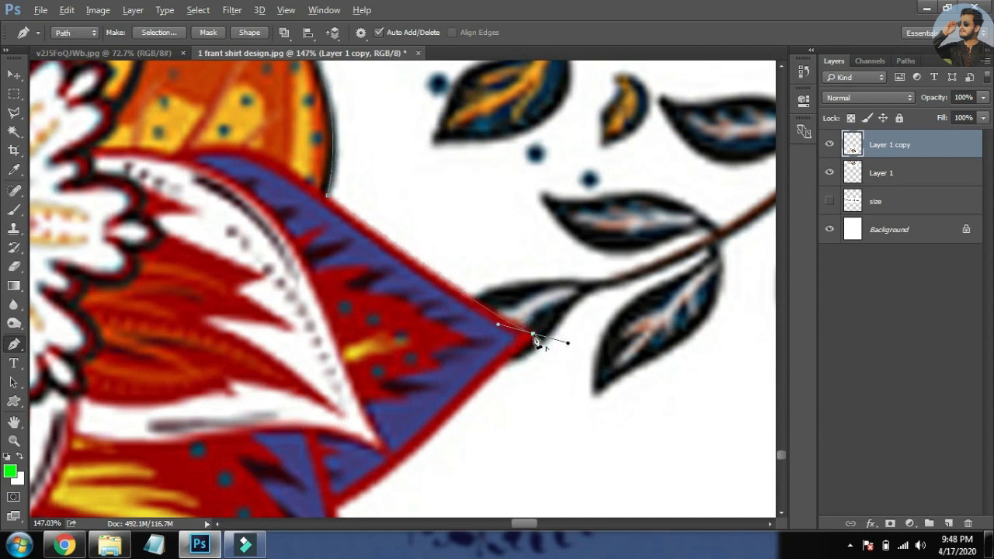
alt+click(532, 335)
drag(471, 415, 522, 293)
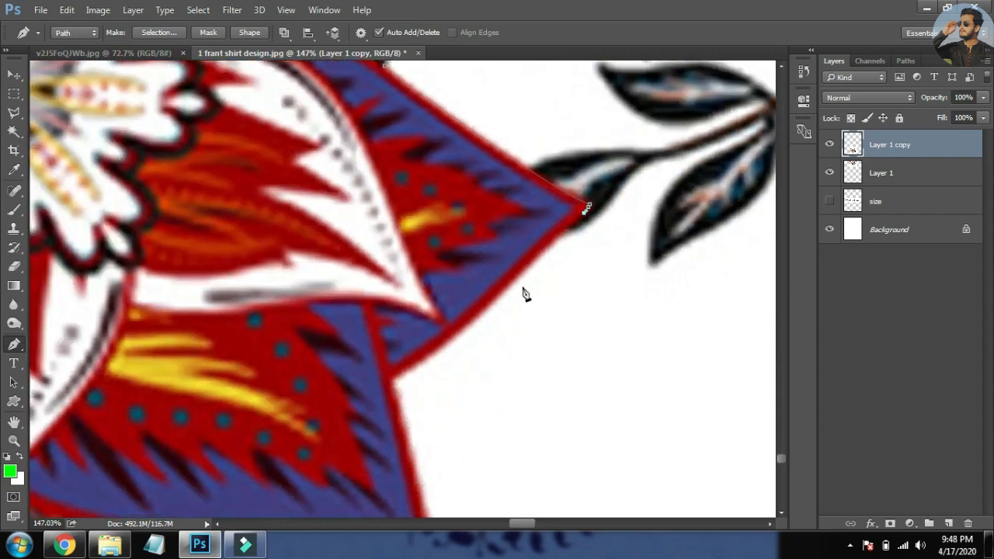
Trace the right red-and-blue petal's underside to a corner point, and down the lower right petal's outer edge to its tip
drag(393, 380, 347, 396)
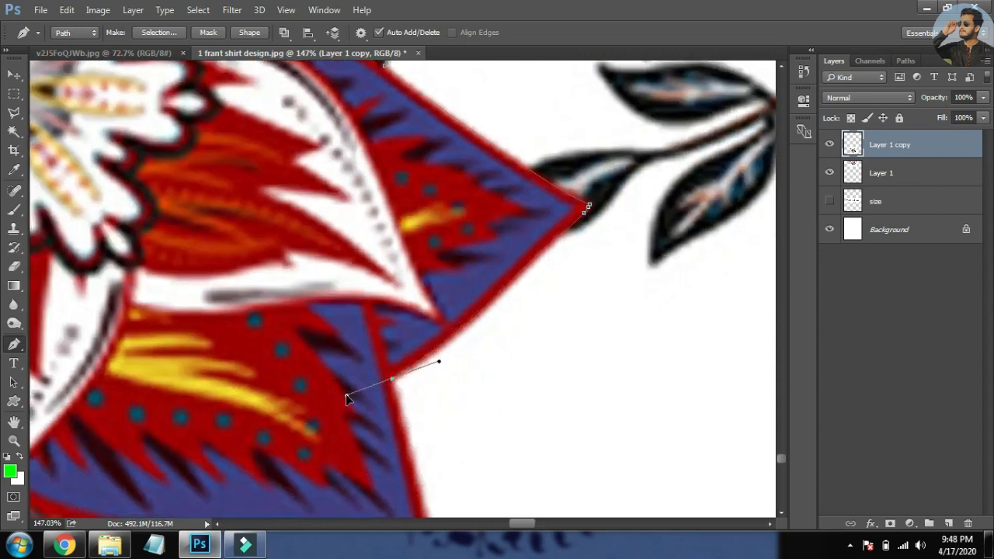
alt+click(394, 382)
scroll(393, 339, down, 5)
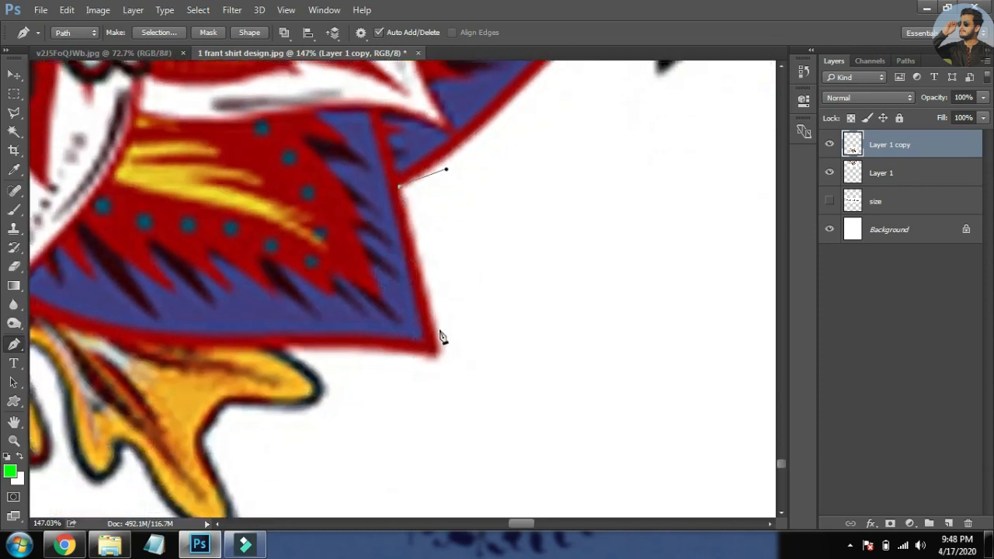
drag(437, 361, 413, 353)
Extend the path along the lower right petal's bottom edge to the top of the yellow leaf
drag(316, 347, 420, 340)
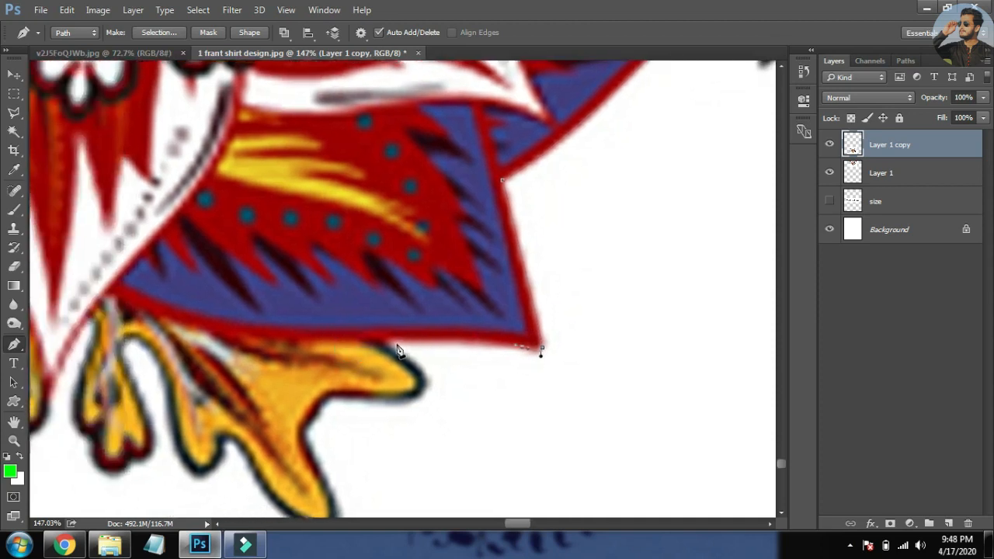
click(382, 343)
drag(405, 334, 394, 337)
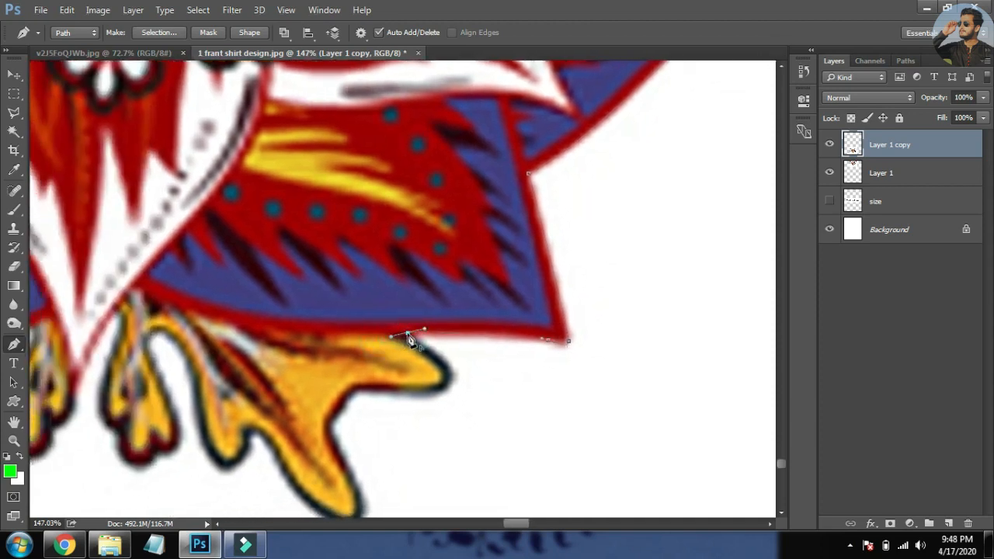
Run the path loosely around the yellow leaves below the flower and up past its lower left petals
scroll(424, 291, down, 6)
drag(419, 375, 515, 373)
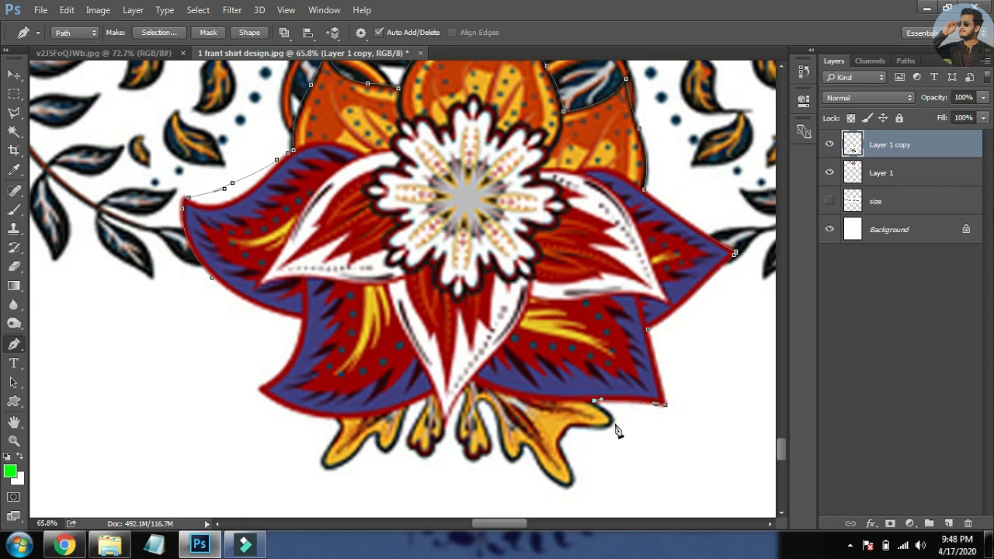
drag(632, 439, 608, 460)
drag(569, 463, 558, 488)
drag(442, 495, 344, 482)
drag(285, 466, 274, 415)
click(271, 409)
drag(236, 362, 232, 321)
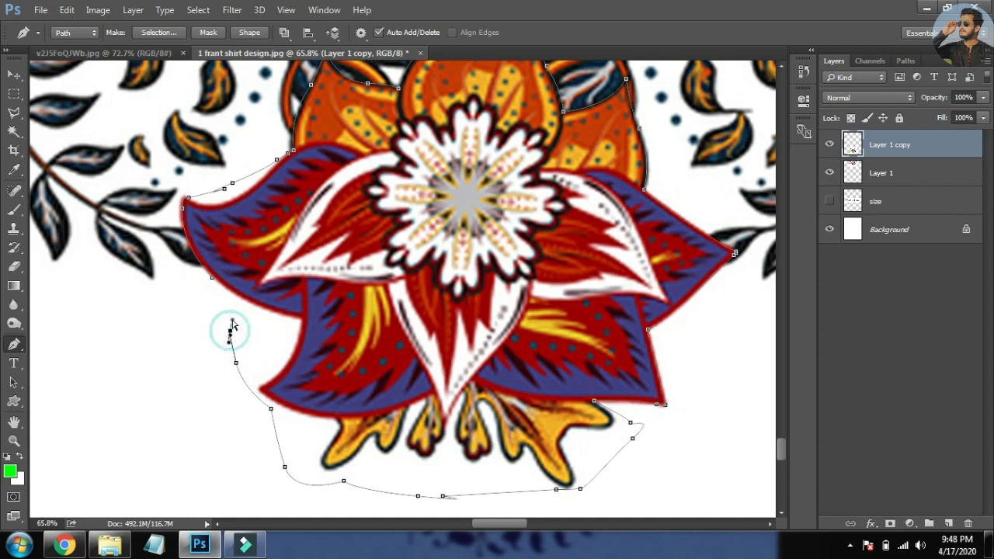
Copy the path-outlined flower onto a new layer and move the copy to the lower right corner of the shirt design
key(ctrl+Return)
key(ctrl+j)
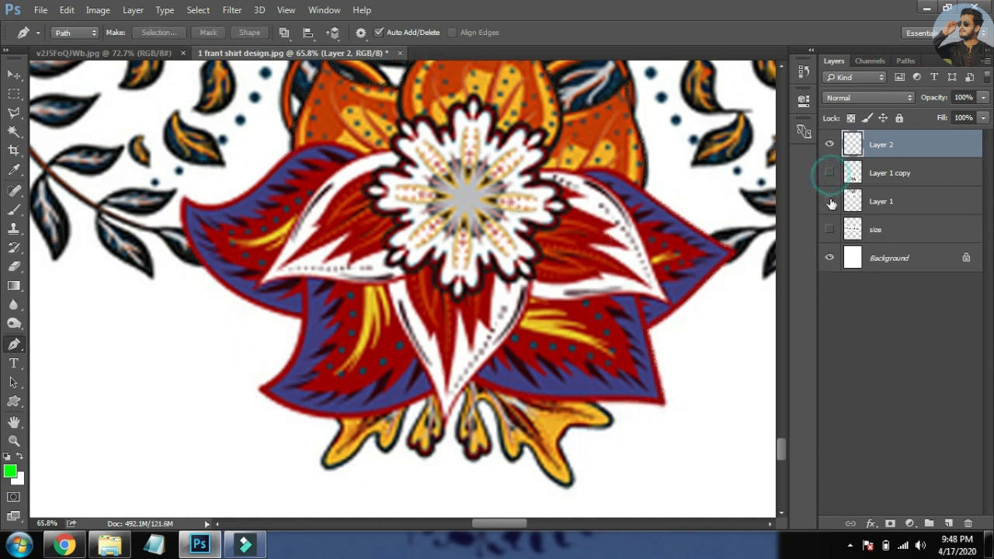
click(829, 173)
click(829, 173)
key(ctrl+0)
key(v)
drag(423, 479, 609, 458)
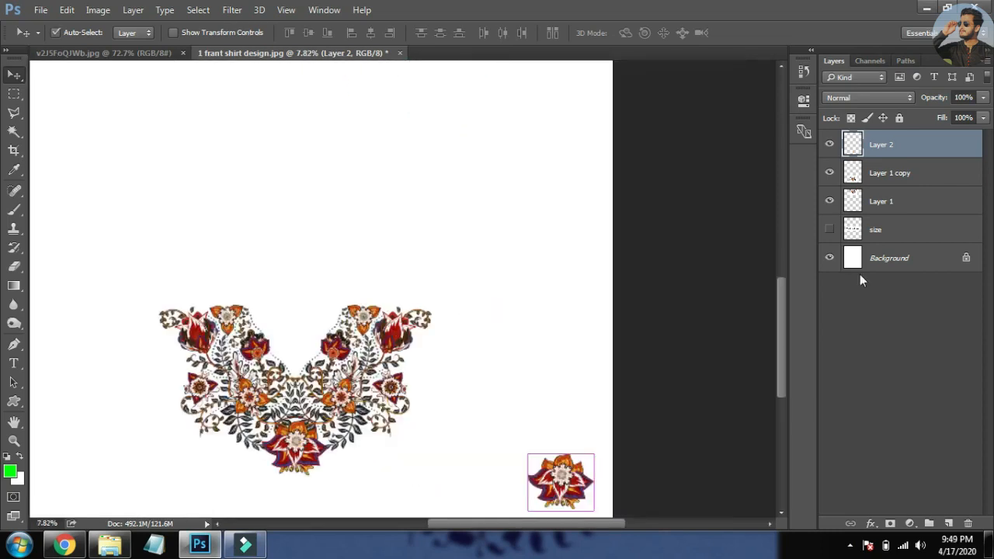
Try filling the Background layer with the green foreground color
click(924, 257)
key(alt+BackSpace)
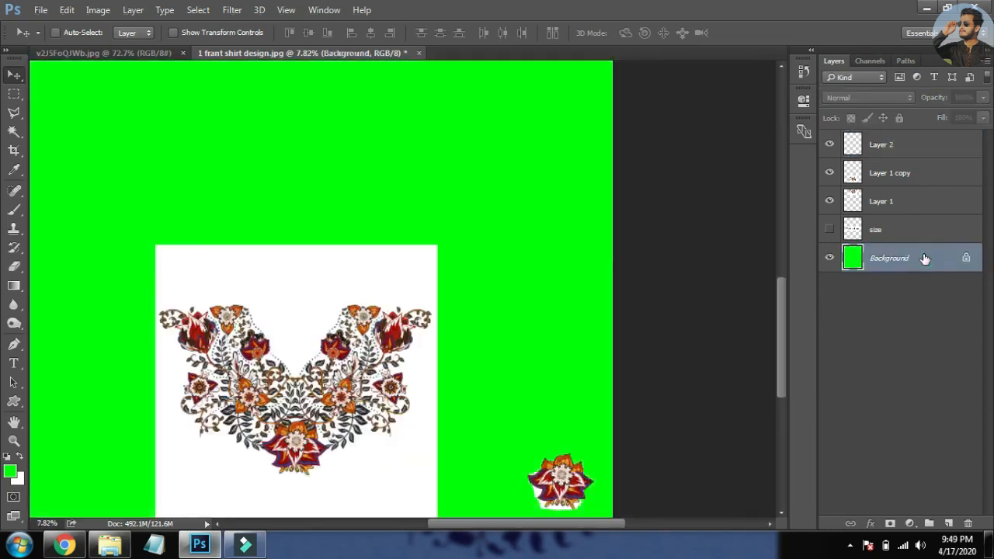
key(ctrl+z)
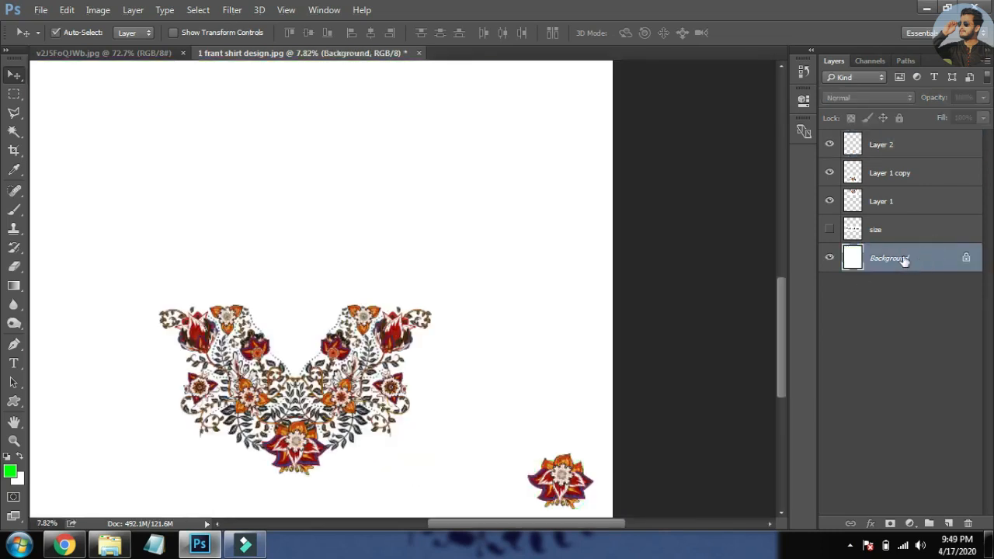
Set the background color to dark rust 90350c, based on a flower's color, and fill the Background layer with it
click(19, 479)
click(235, 304)
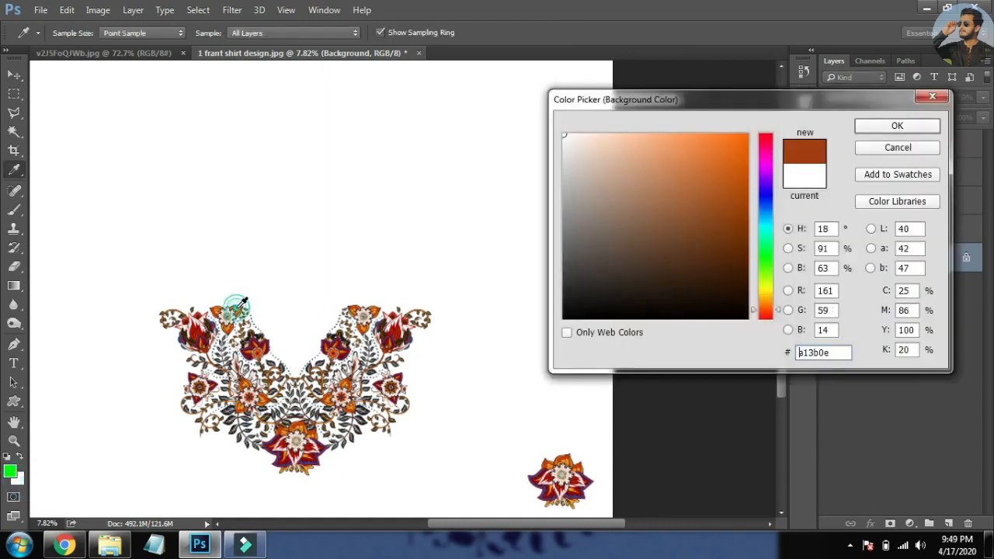
drag(729, 204, 730, 213)
key(Return)
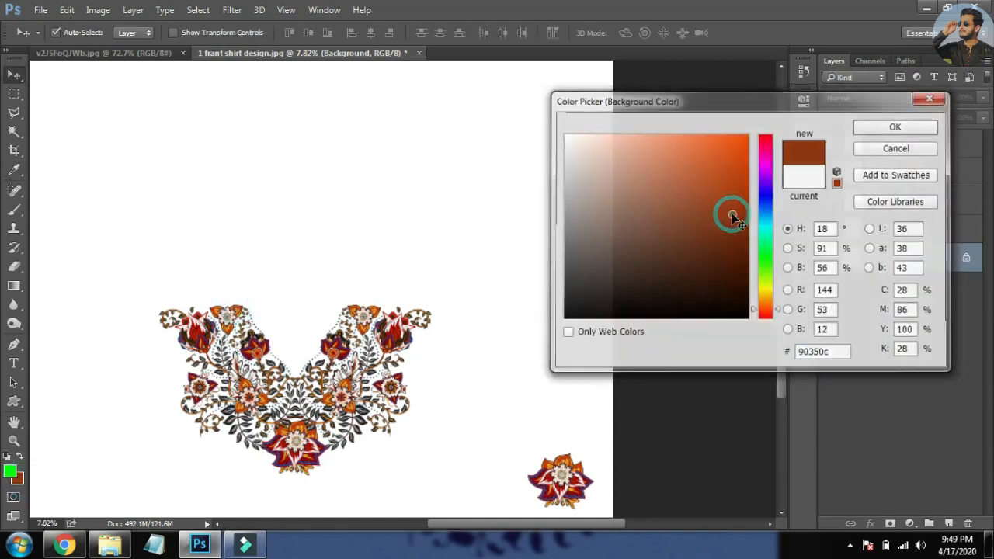
key(ctrl+BackSpace)
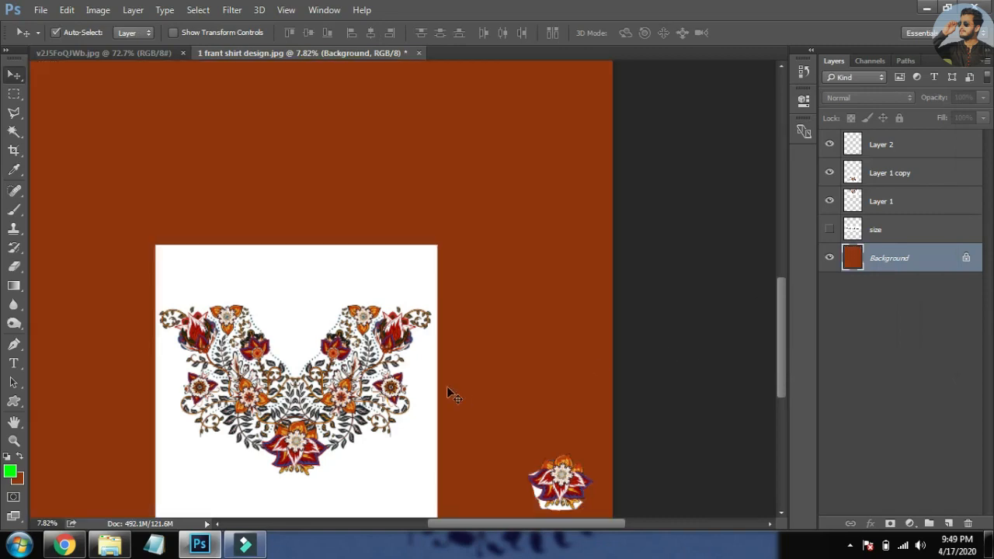
Select all white areas of the neckline motif on Layer 1 copy with the Magic Wand, Contiguous off, and delete them
drag(444, 373, 448, 288)
drag(388, 360, 481, 302)
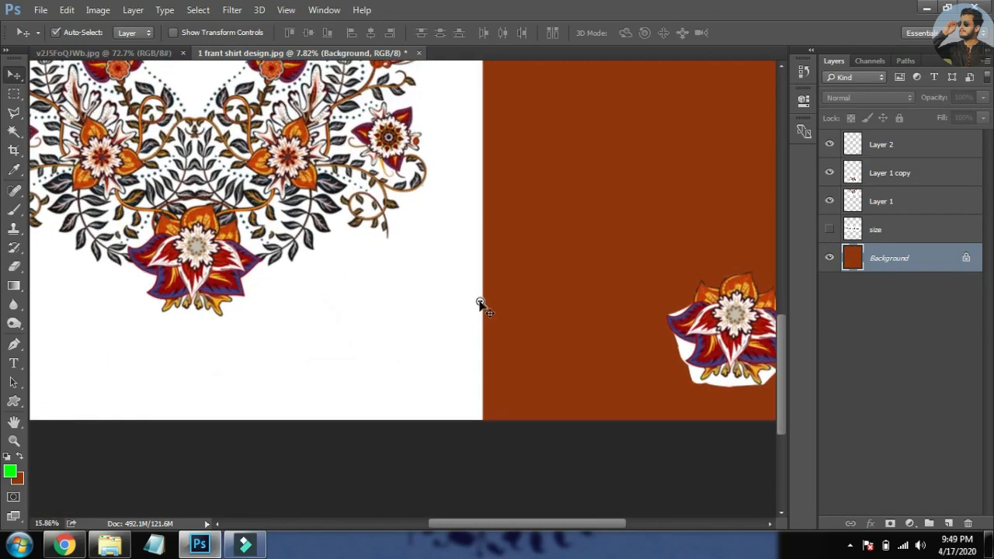
click(429, 293)
key(w)
click(430, 292)
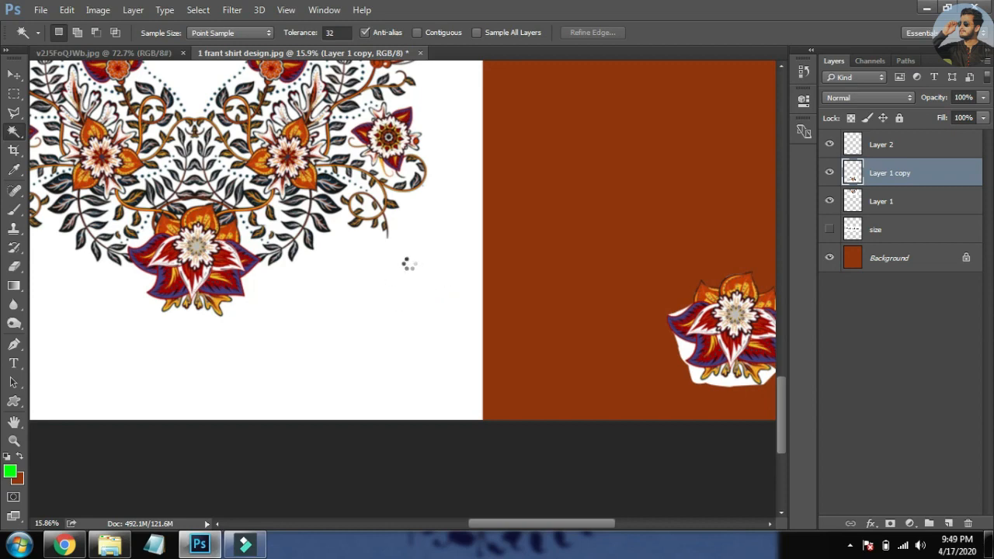
key(Delete)
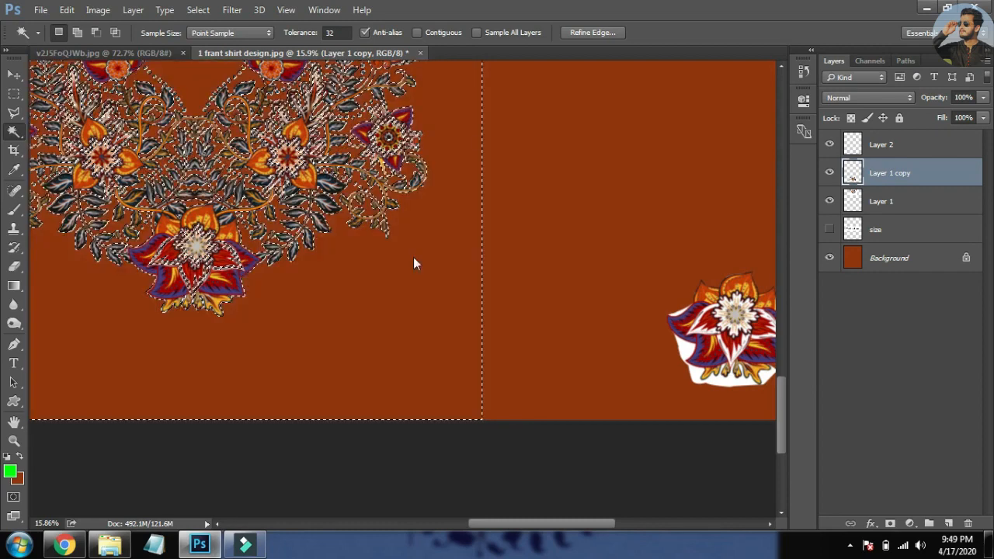
key(ctrl+d)
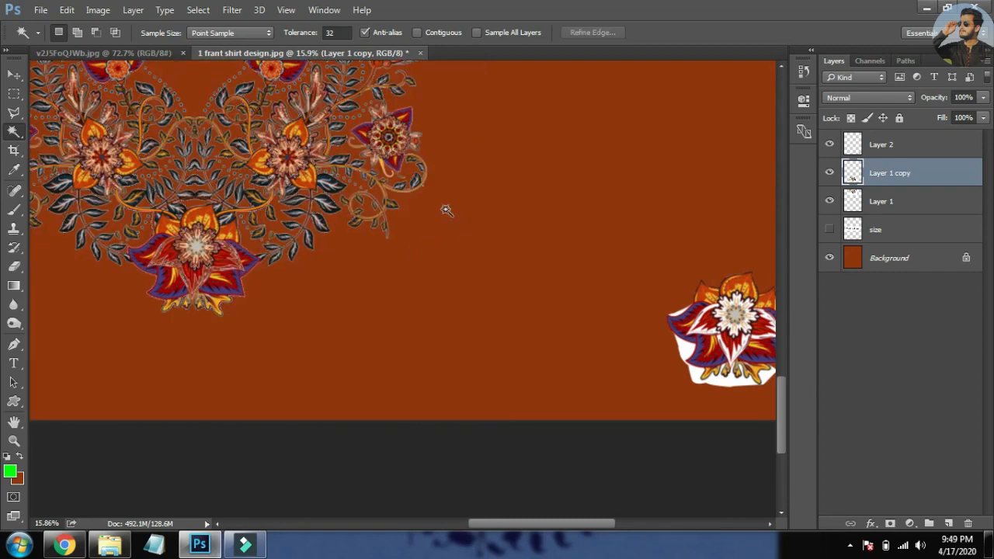
Fill the Background layer with the orange foreground color b95309
key(ctrl+0)
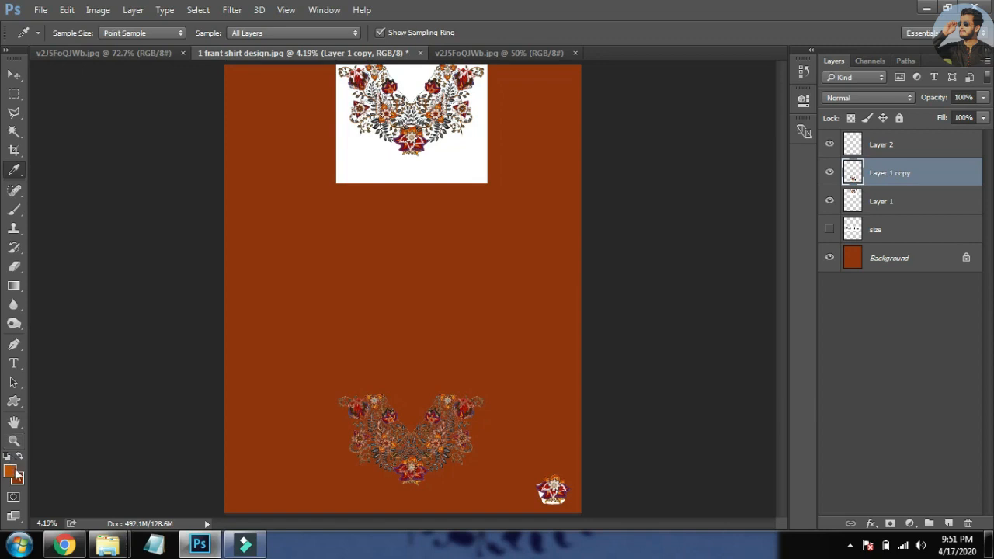
click(11, 471)
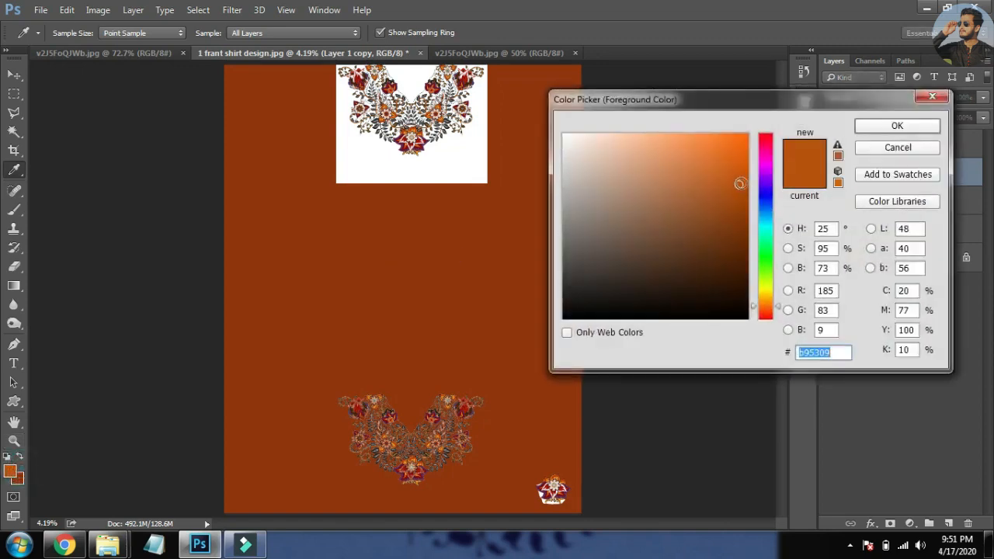
key(Return)
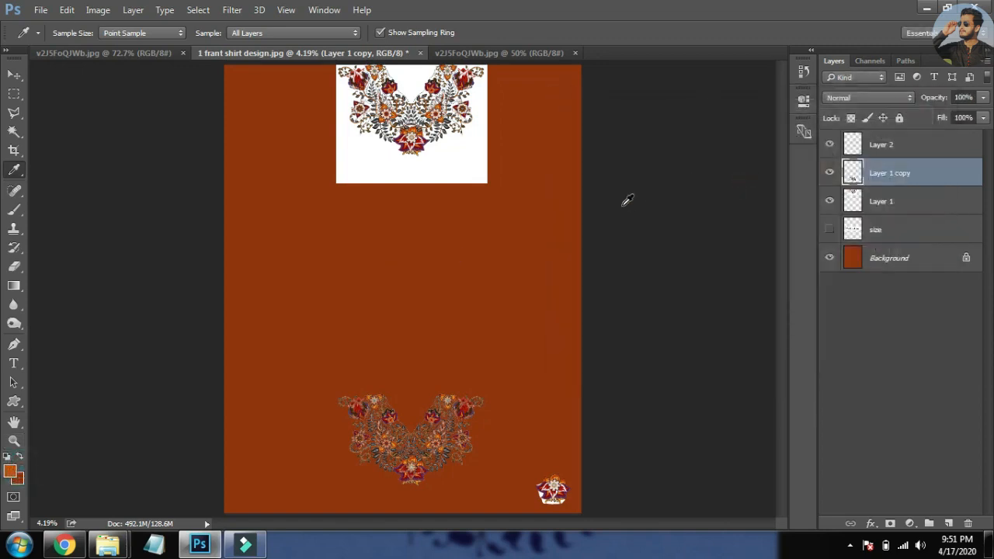
click(946, 262)
key(alt+BackSpace)
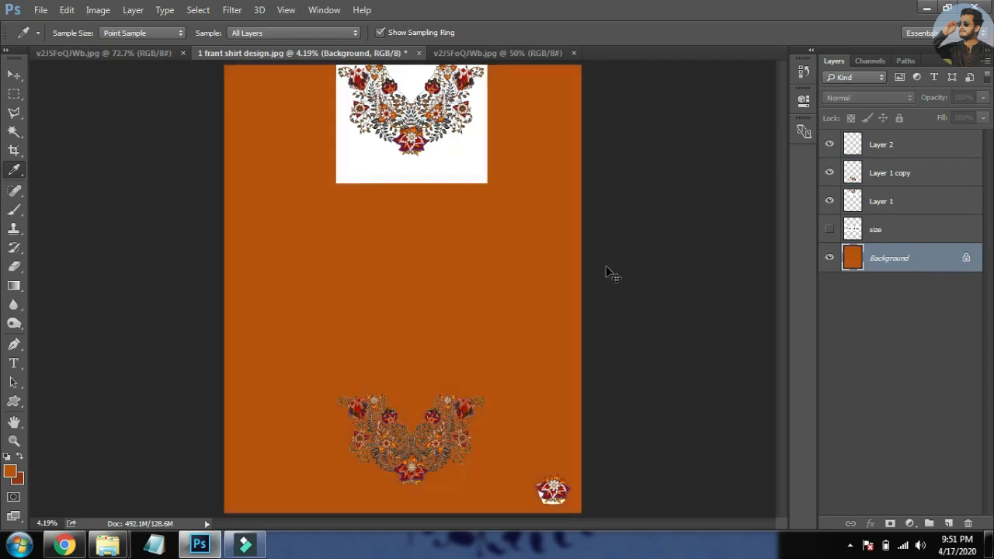
Select the white areas of the cut-out flower on Layer 2 with the Magic Wand
drag(392, 492, 355, 486)
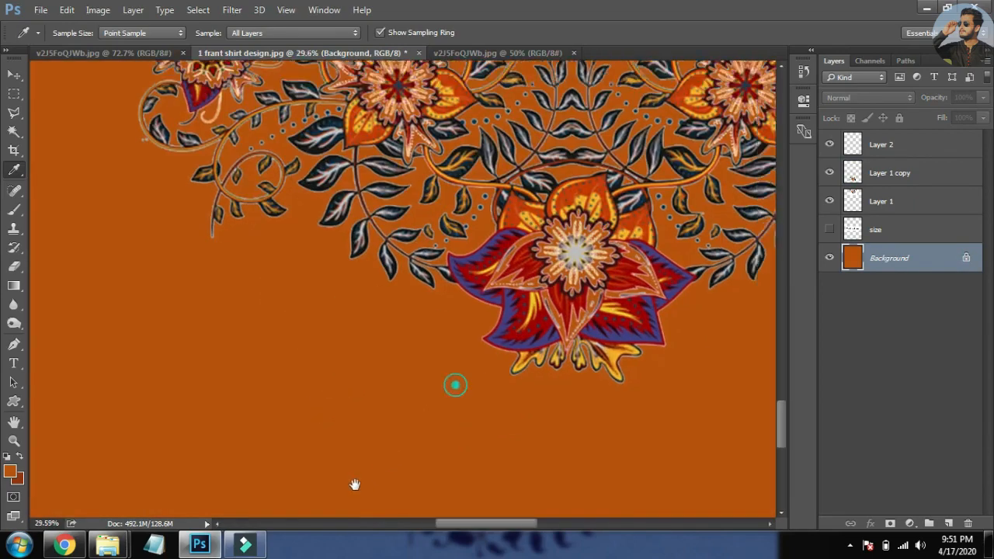
drag(517, 242, 415, 276)
drag(550, 235, 367, 268)
key(v)
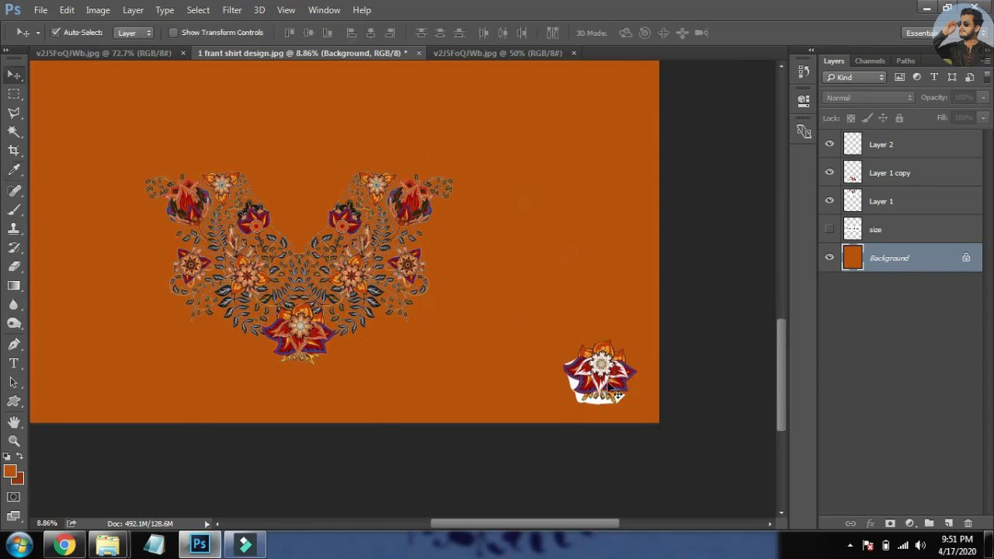
ctrl+click(611, 375)
drag(596, 400, 666, 326)
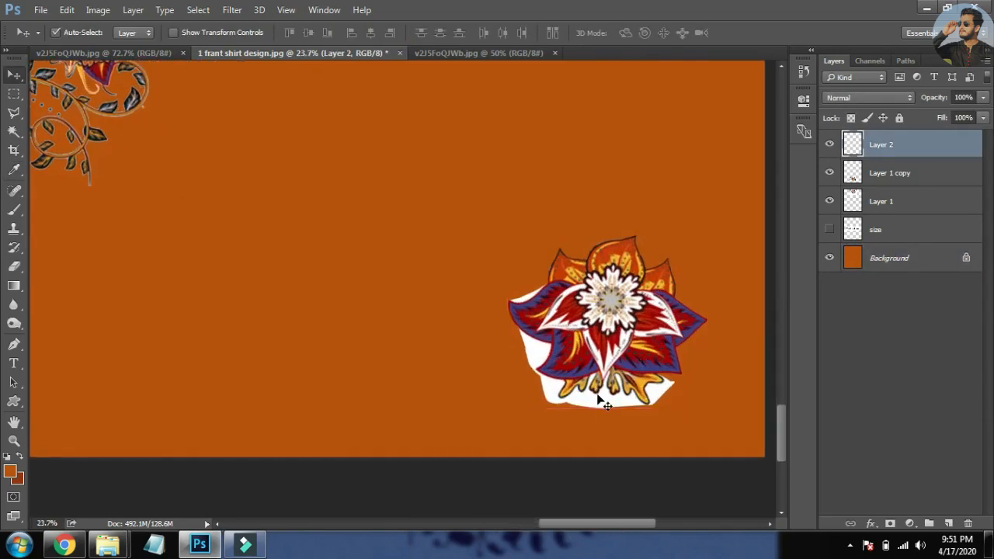
key(w)
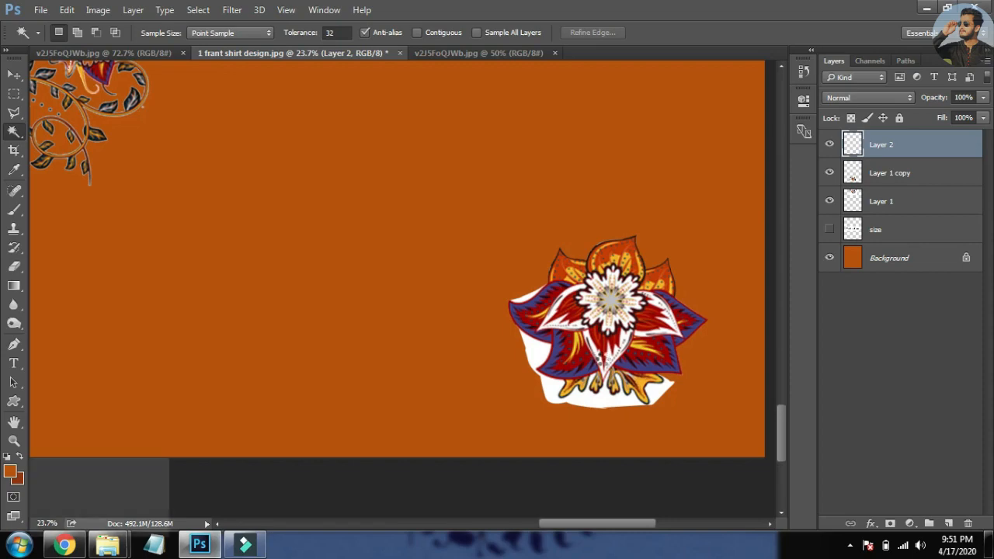
click(602, 358)
Undo the white removal on the neckline motif and fill the Background layer with the orange foreground color b95309
drag(634, 360, 598, 324)
drag(582, 275, 473, 308)
drag(363, 251, 445, 301)
drag(446, 306, 484, 348)
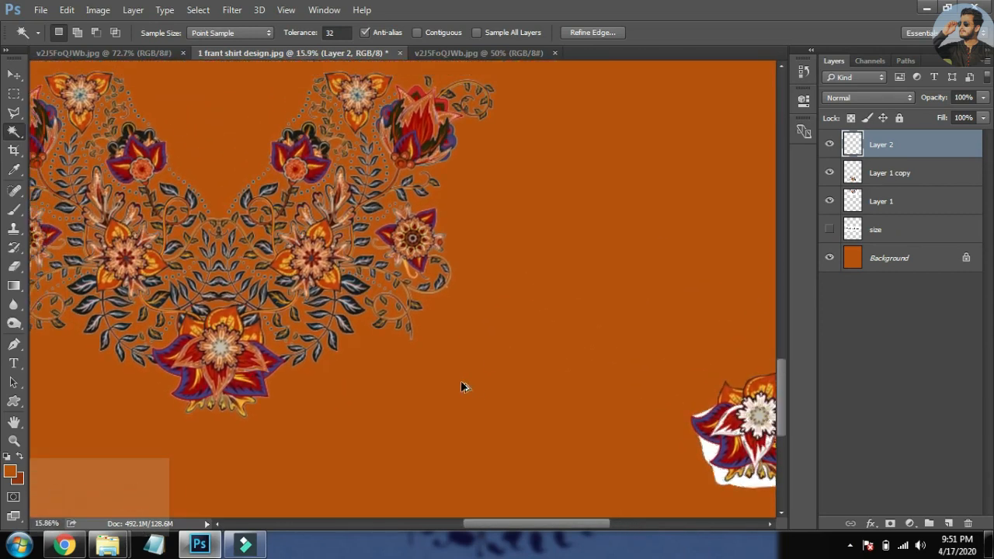
key(ctrl+alt+z)
key(ctrl+alt+z)
key(ctrl+alt+z)
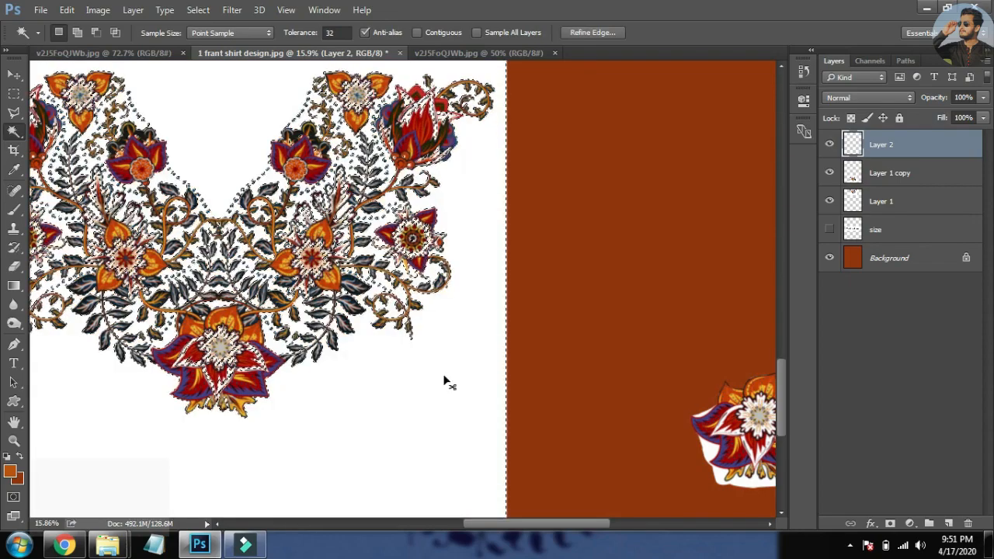
key(ctrl+alt+z)
click(922, 260)
key(ctrl+alt+z)
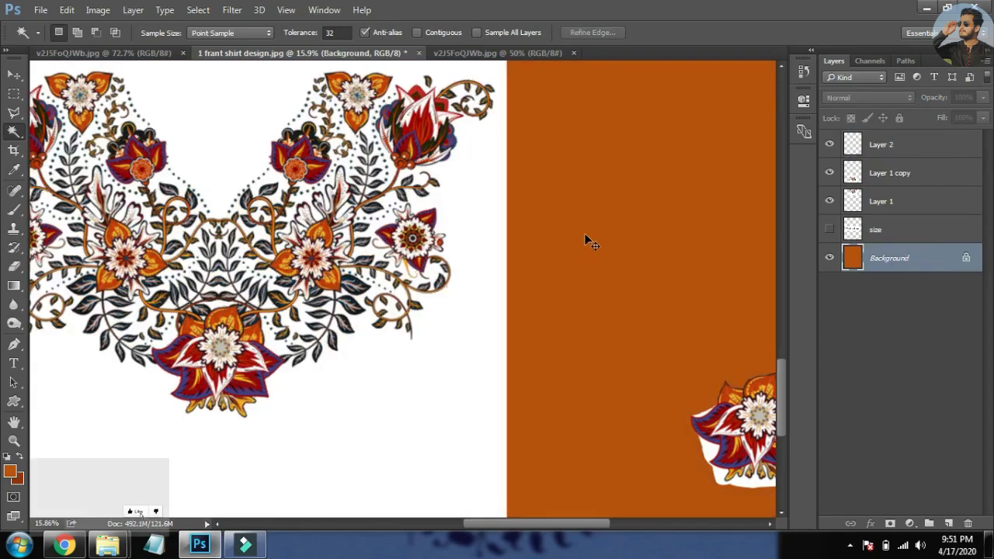
Turn on Contiguous for the Magic Wand, keep Anti-alias on, and try selecting the white area above the neckline motif
drag(373, 265, 520, 278)
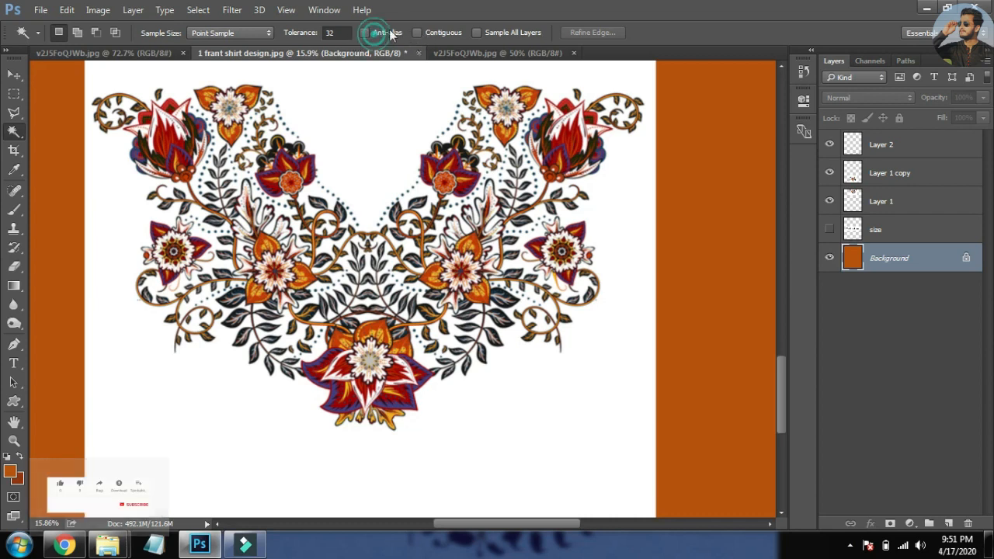
click(417, 32)
click(383, 114)
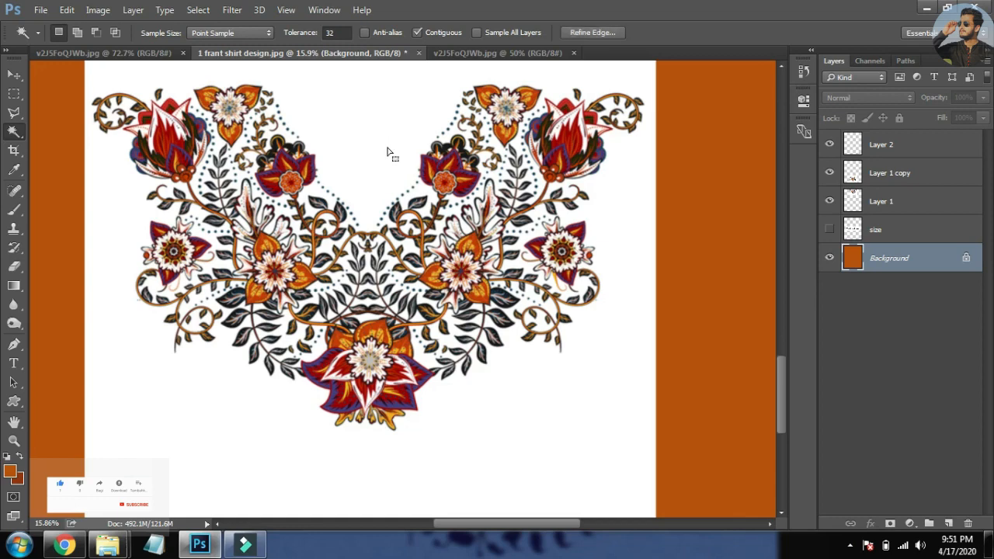
drag(426, 154, 413, 225)
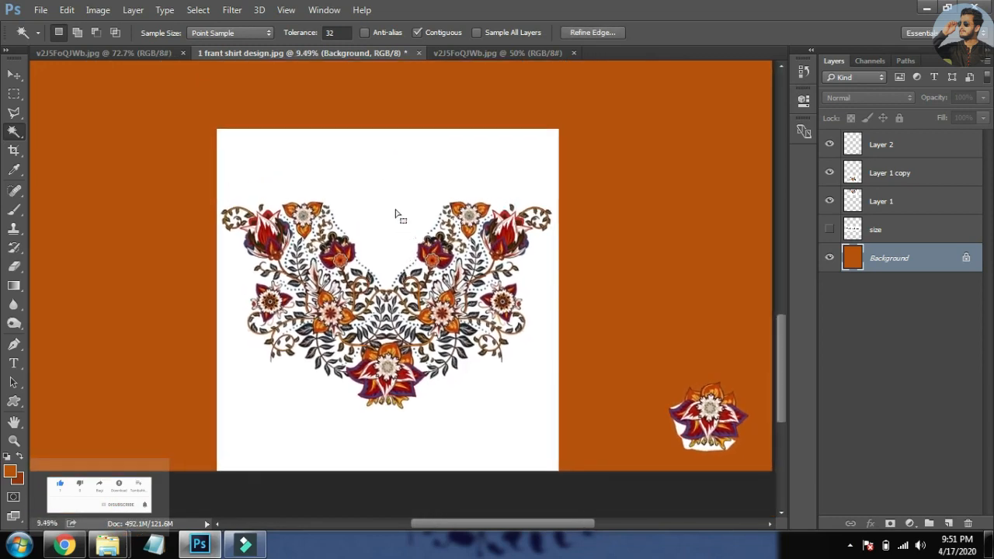
click(377, 32)
click(373, 183)
click(378, 179)
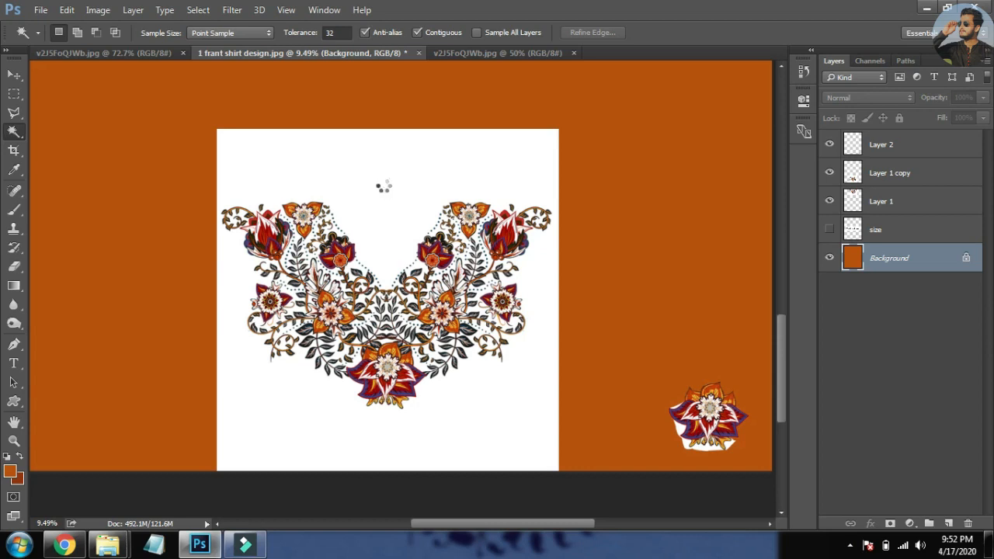
key(ctrl+d)
Select the connected white area around the neckline motif on Layer 1 copy with the Magic Wand
key(v)
click(662, 200)
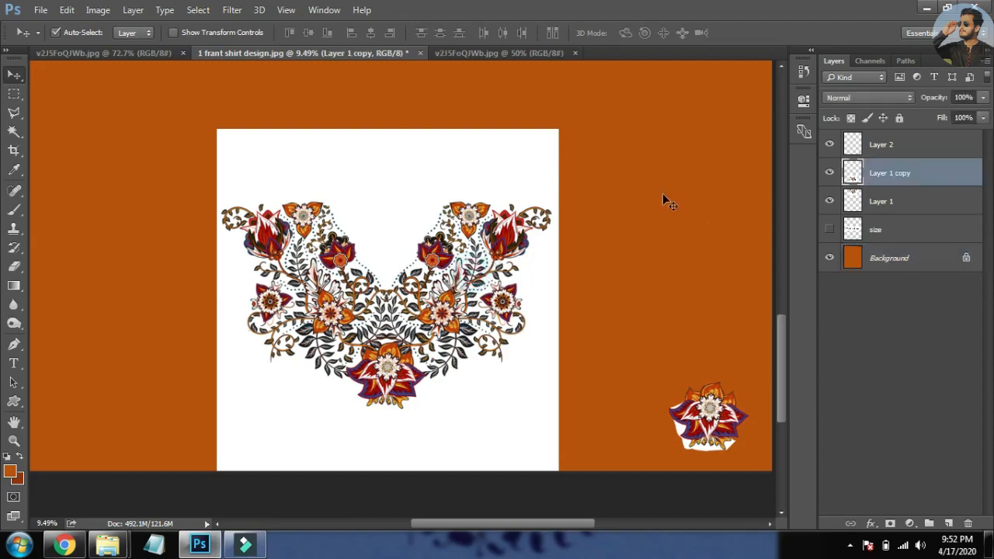
key(w)
click(377, 205)
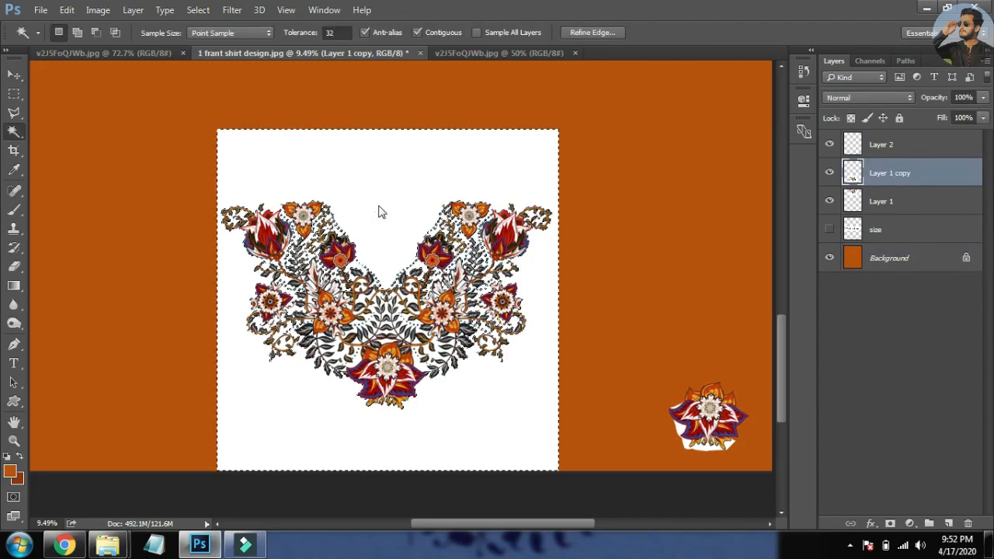
key(Delete)
drag(290, 307, 388, 252)
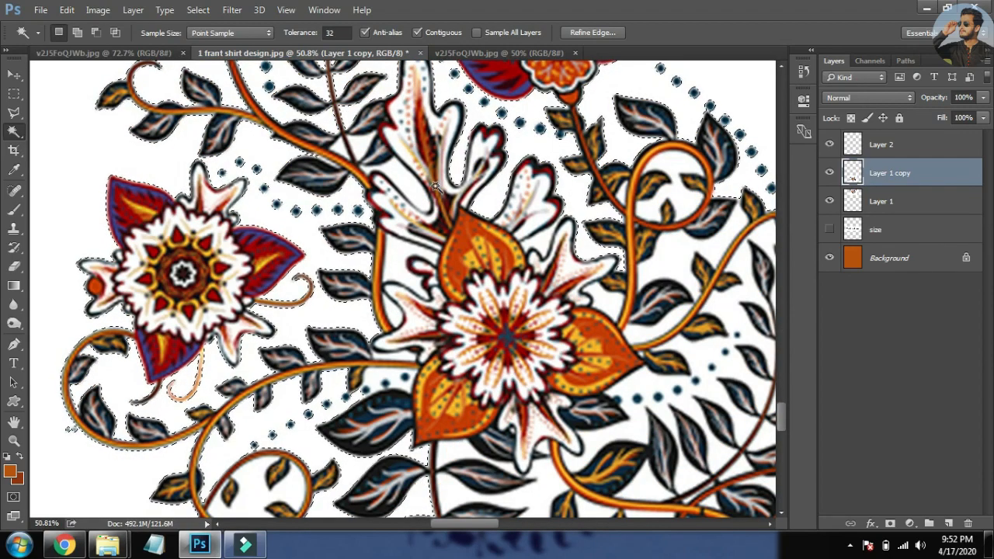
Remove the selected white surroundings on Layer 1 copy, plus the small white gaps beside the left large flower's feathery petals
key(Delete)
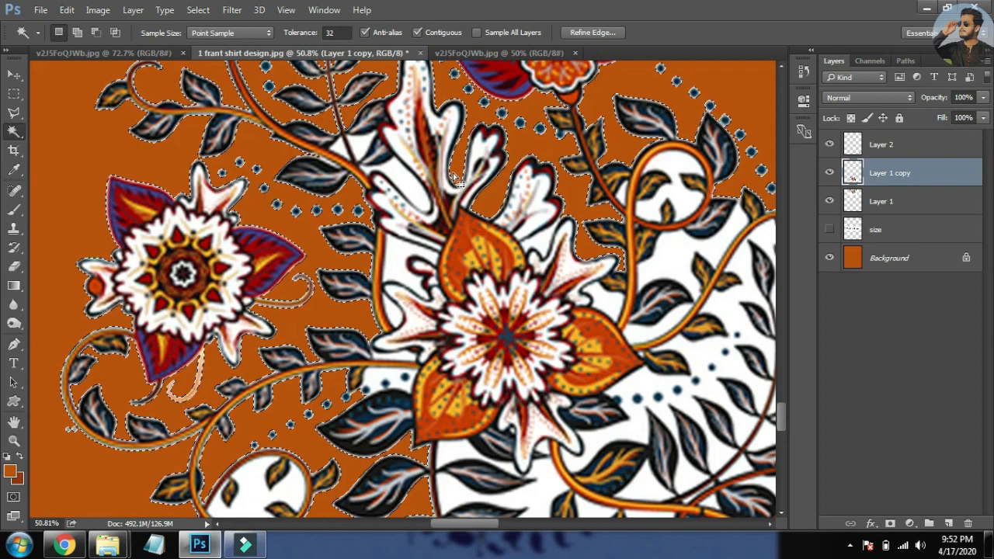
click(401, 194)
shift+click(347, 146)
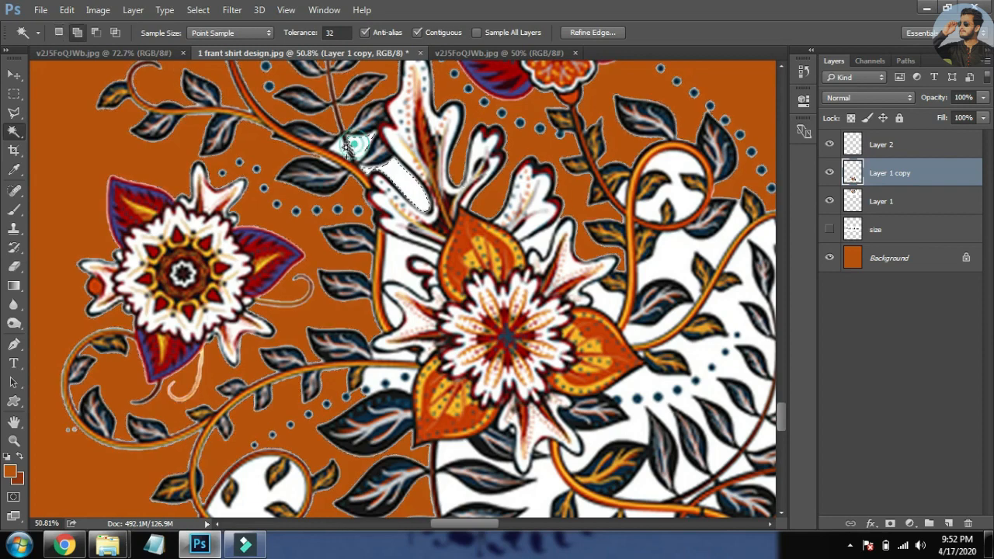
key(Delete)
key(ctrl+d)
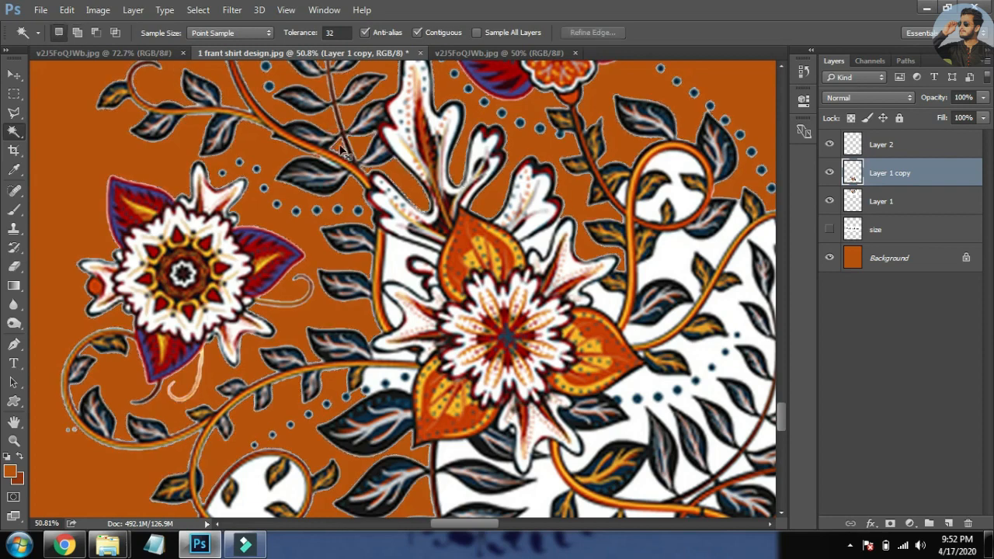
Remove the white inside the outer right vine loop and the white area right of the bottom center flower
drag(548, 173, 482, 172)
drag(765, 268, 432, 175)
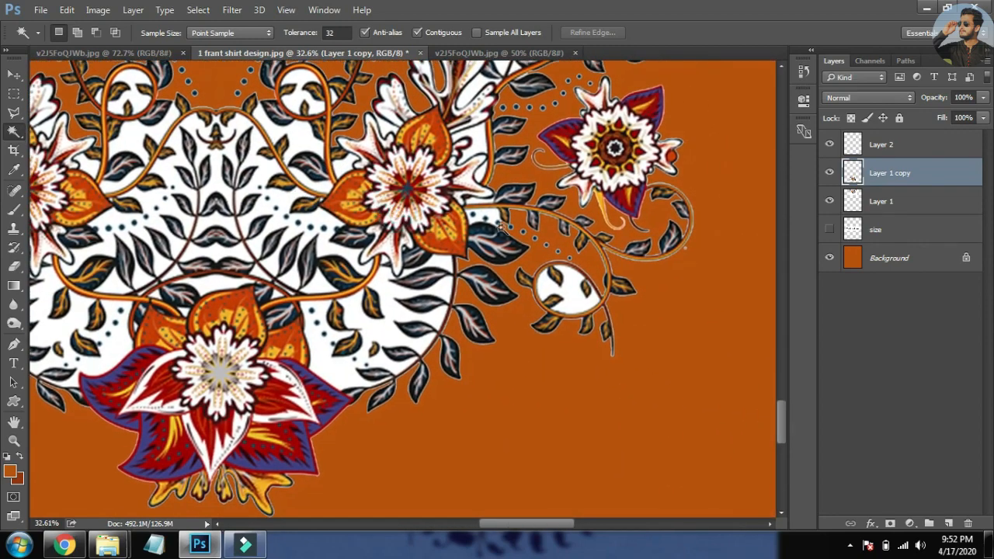
click(570, 289)
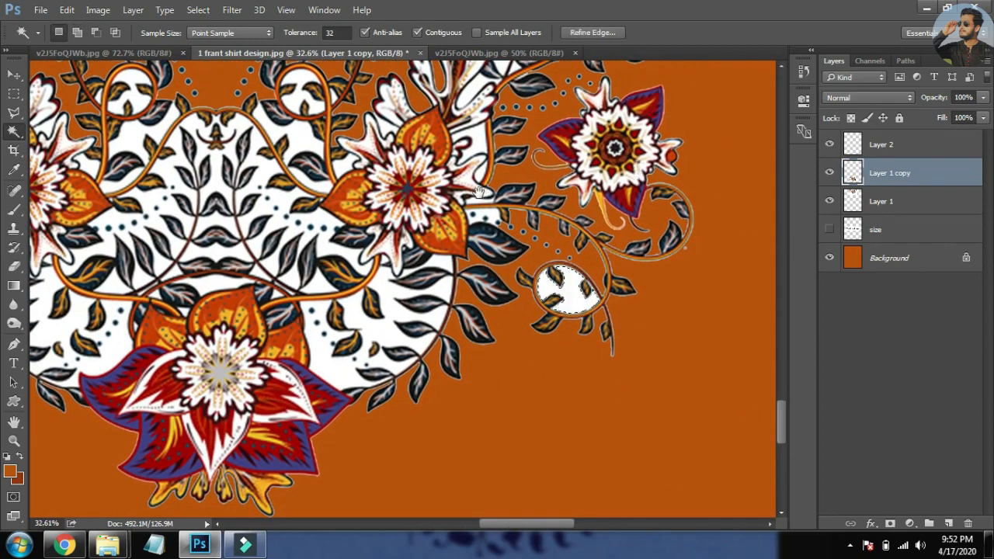
drag(480, 194, 587, 214)
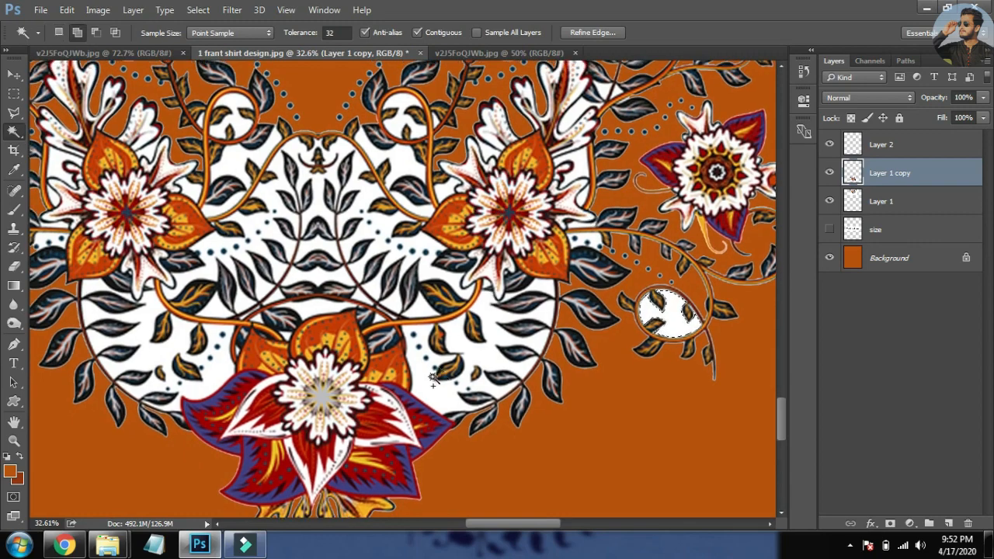
shift+click(425, 386)
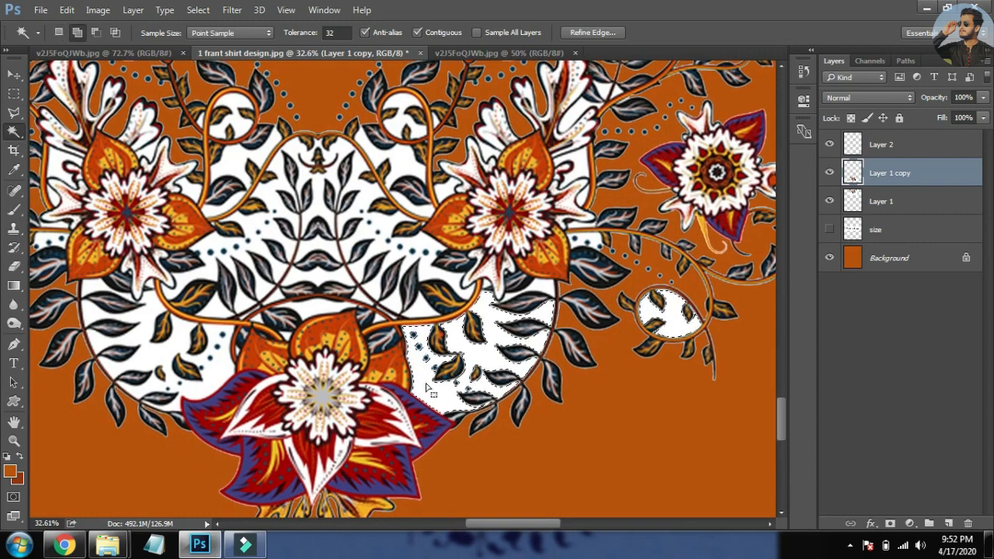
key(Delete)
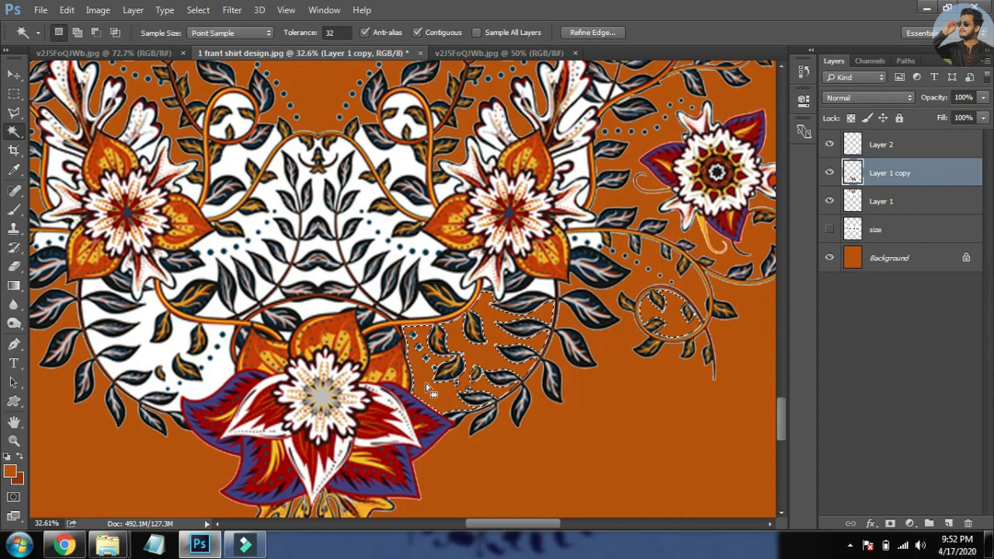
drag(333, 357, 399, 376)
key(ctrl+d)
Clear the white areas between the central leaves, inside both upper vine loops and left of the bottom center flower
click(388, 325)
shift+click(384, 295)
shift+click(382, 266)
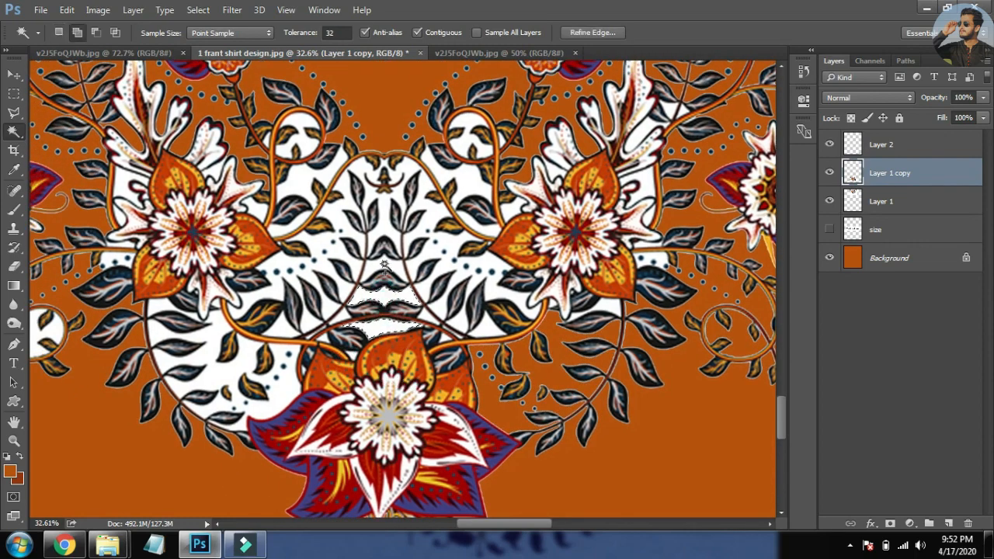
click(384, 232)
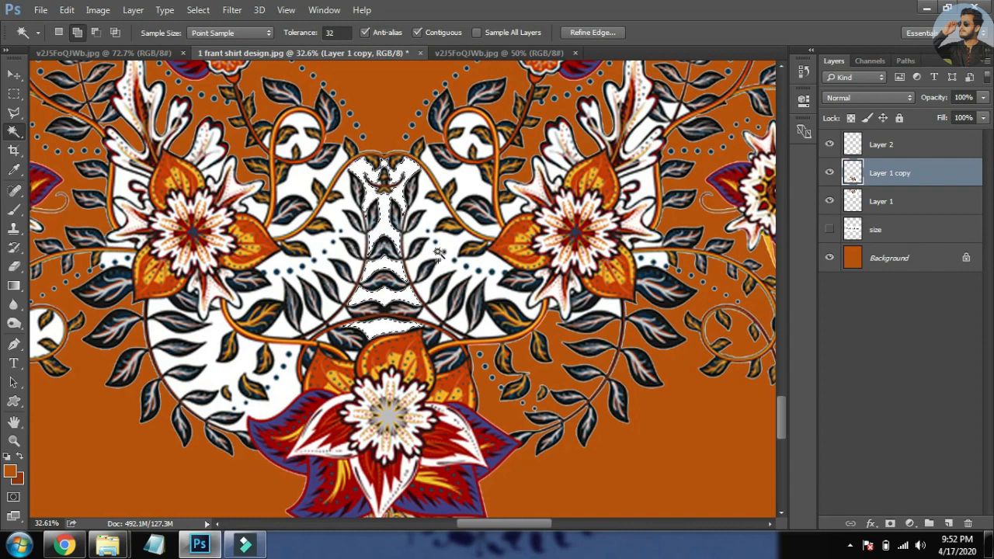
click(467, 137)
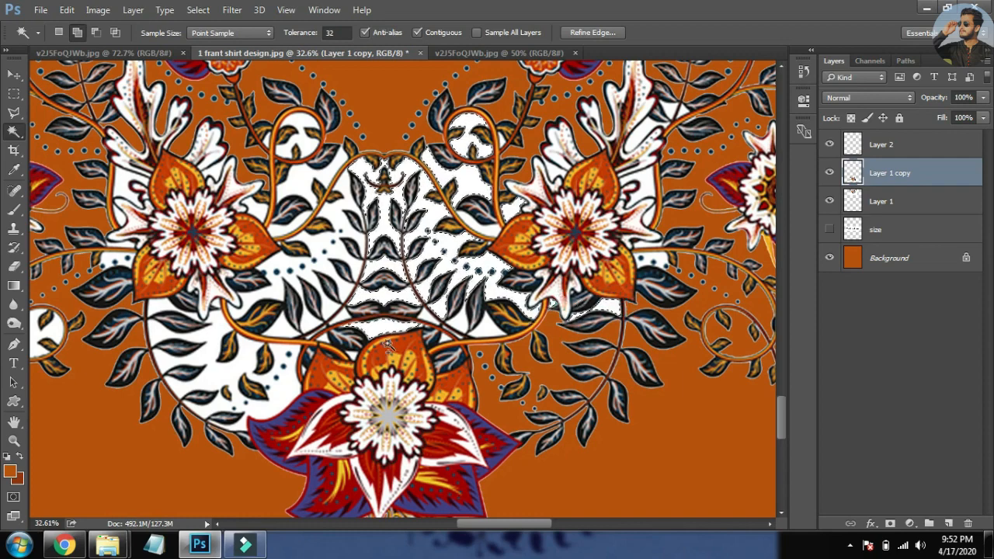
click(278, 381)
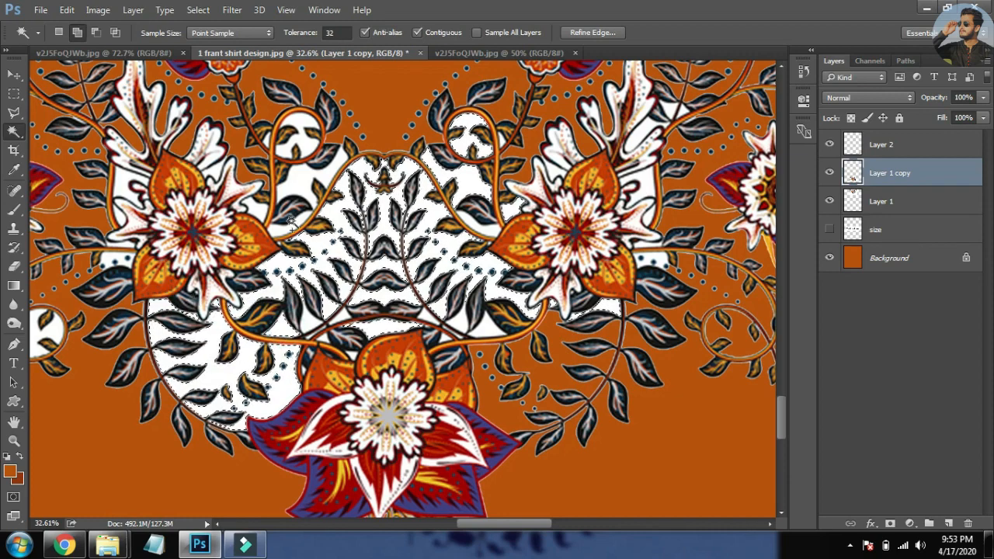
shift+click(297, 146)
key(alt+BackSpace)
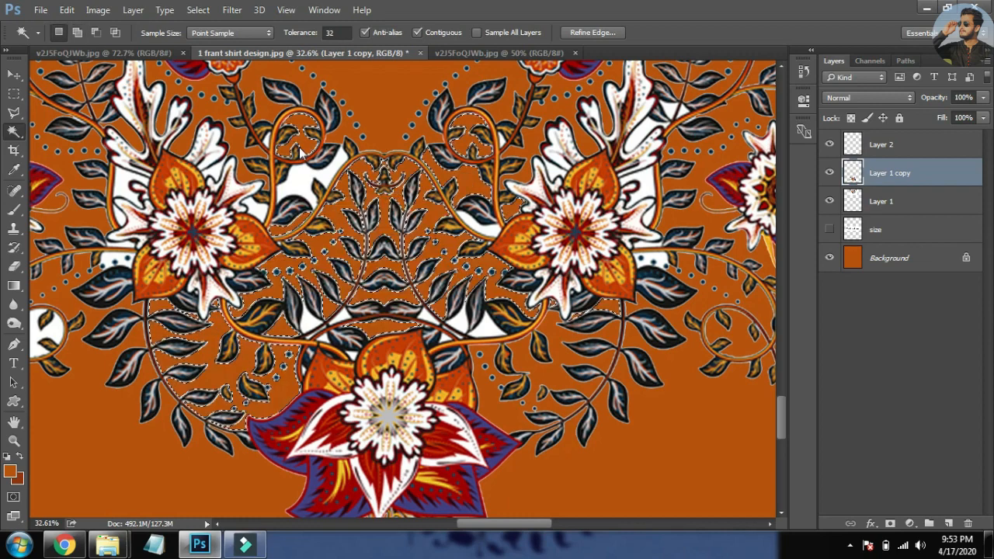
key(ctrl+d)
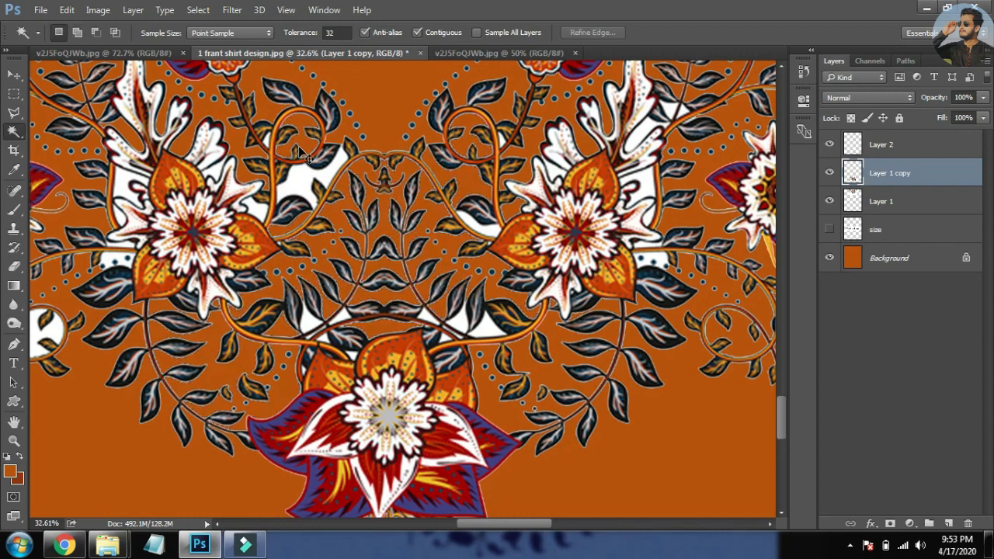
Remove the white gaps around the left large flower's petals and above the stem on its outer side
shift+click(213, 180)
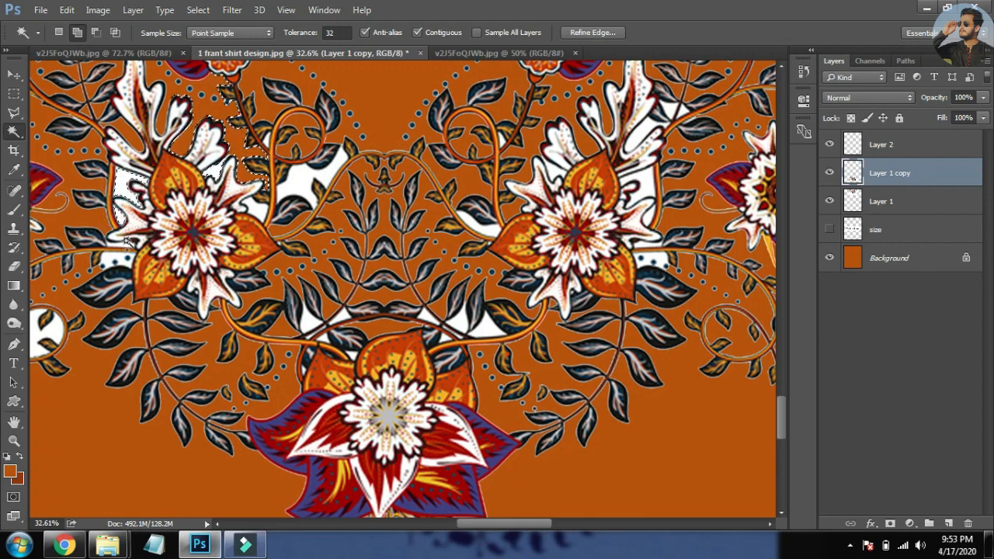
shift+click(122, 259)
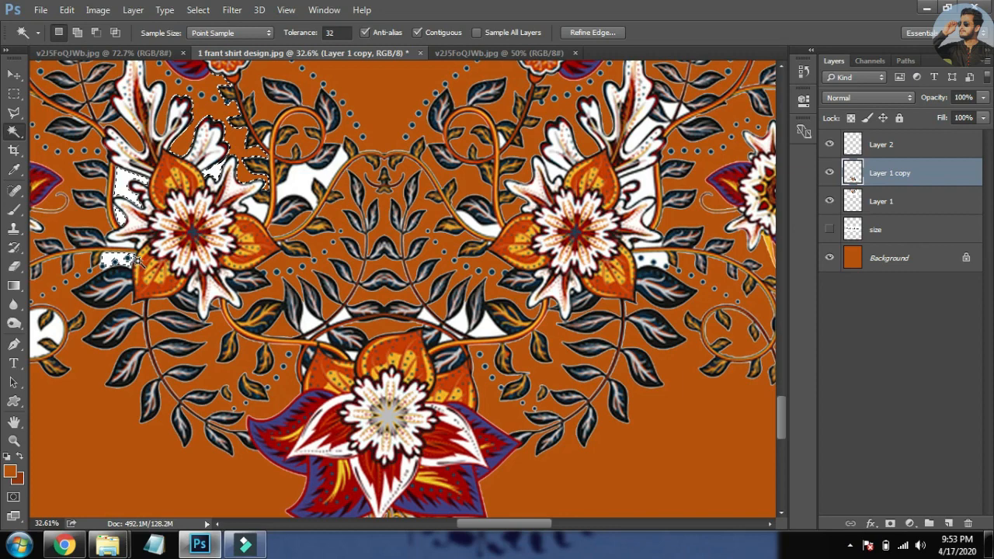
key(ctrl+d)
Remove the white gaps between the leaves and stems on both sides just above the bottom center flower
shift+click(309, 325)
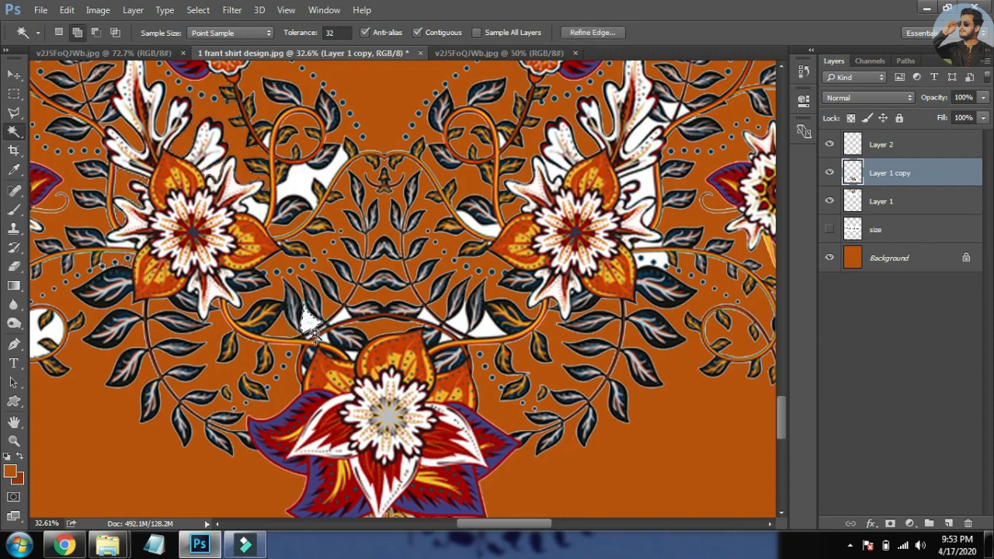
click(341, 317)
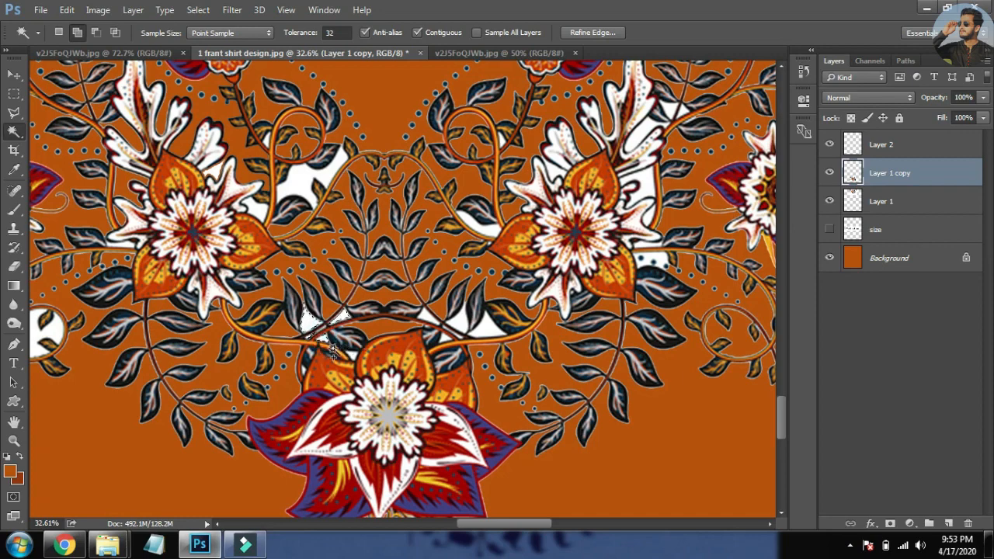
key(Delete)
key(ctrl+d)
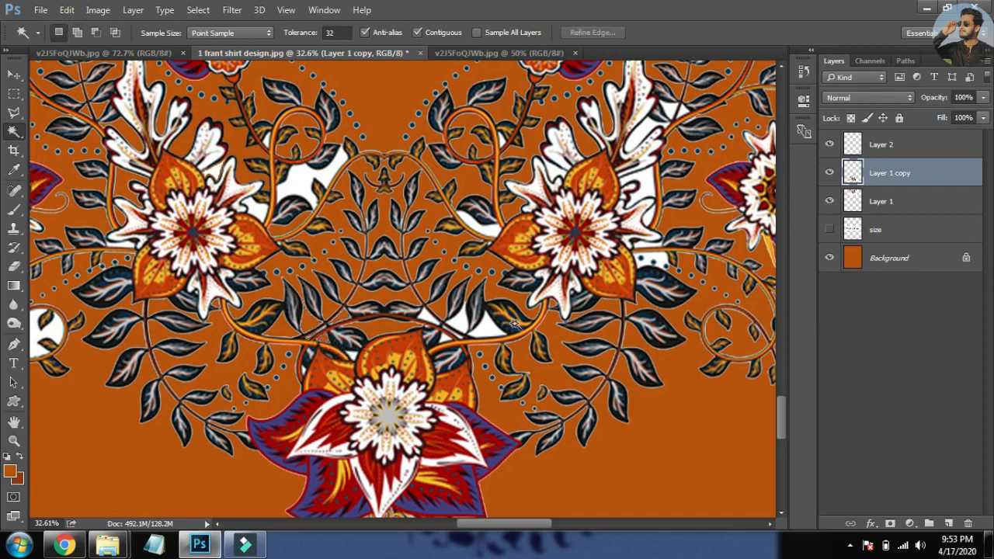
shift+click(480, 326)
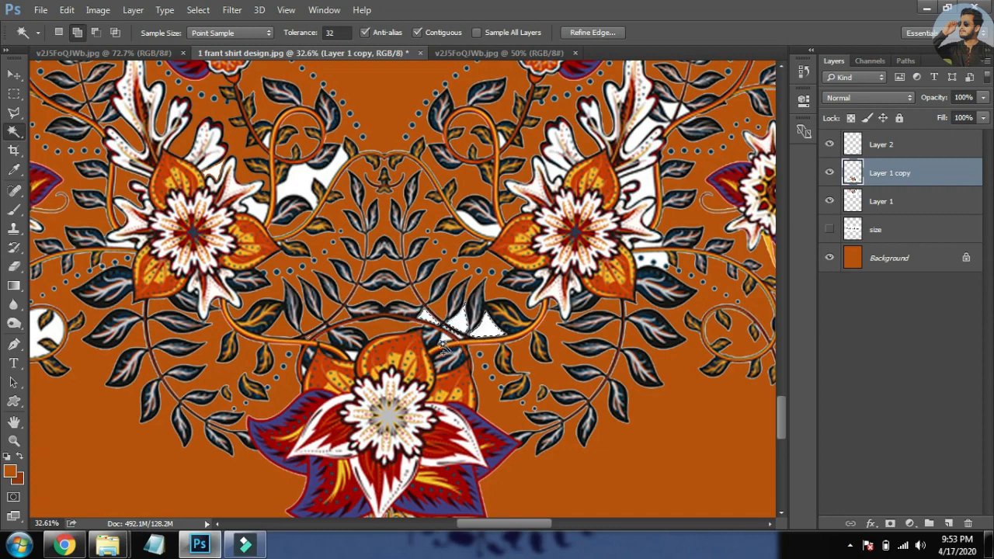
shift+click(444, 339)
key(Delete)
key(ctrl+d)
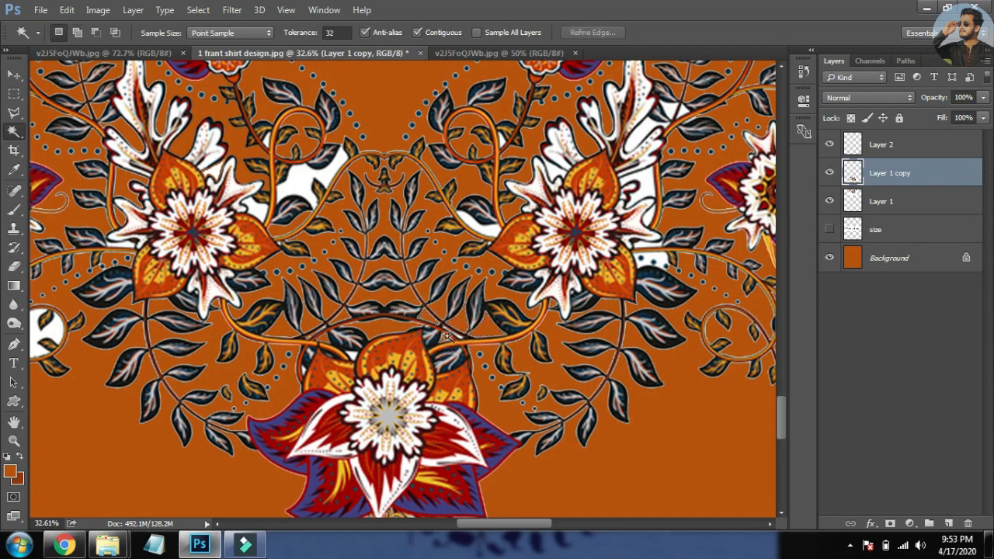
Clear the thin white slivers along the crossing stems at the upper right of the bottom center flower
click(458, 337)
key(Delete)
key(ctrl+d)
click(461, 338)
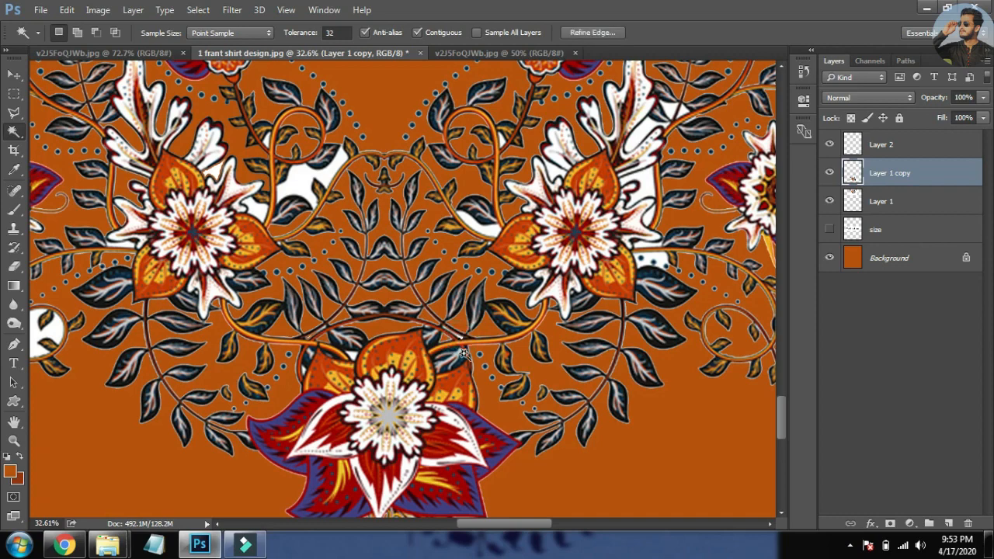
click(457, 336)
key(Delete)
key(ctrl+d)
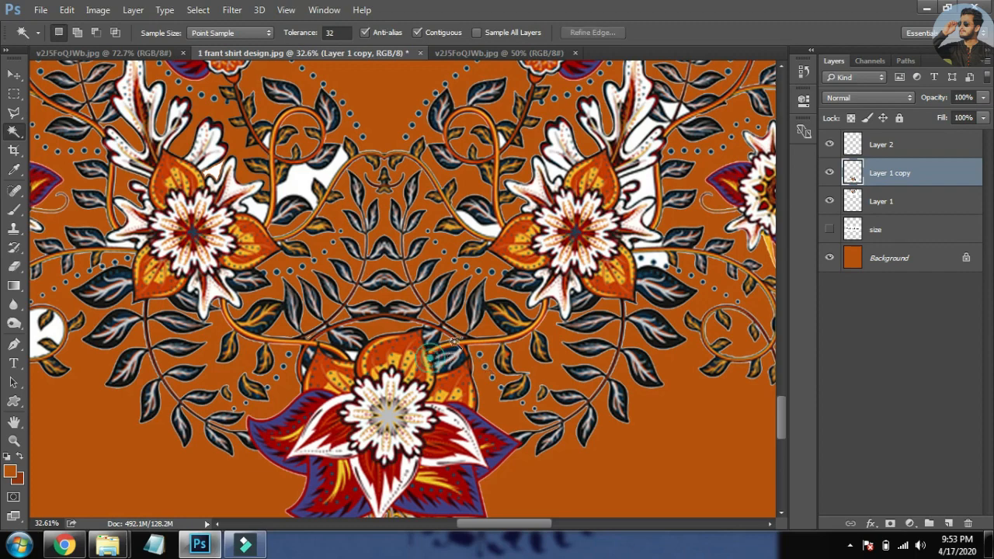
scroll(454, 341, up, 3)
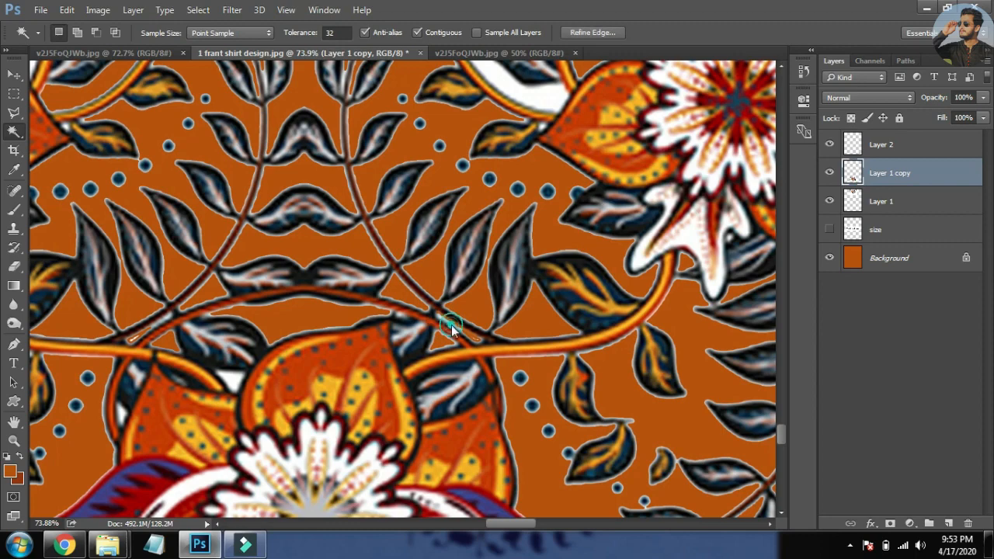
click(452, 325)
click(442, 319)
Remove the white patch between the leaves just below the upper left vine loop
drag(486, 295, 418, 310)
drag(356, 270, 381, 333)
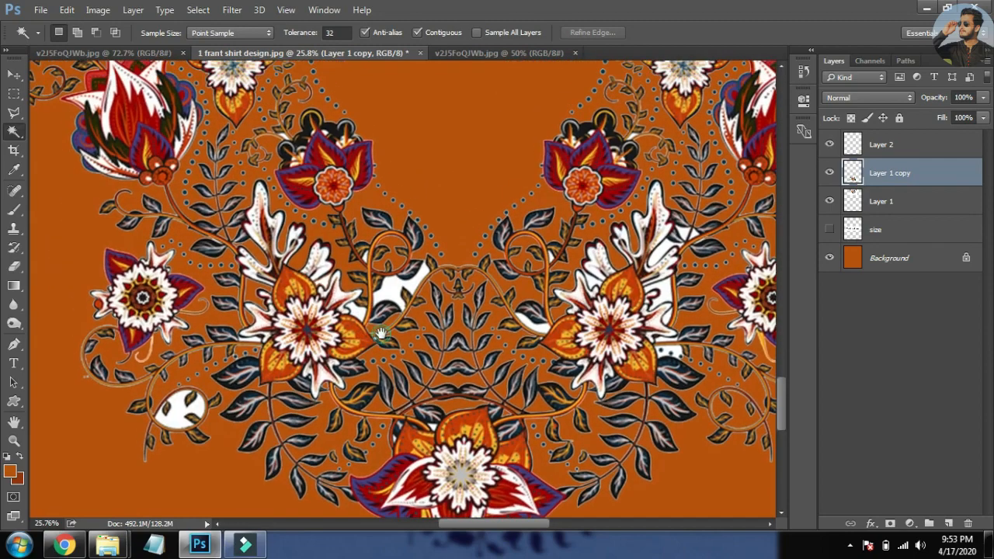
click(385, 295)
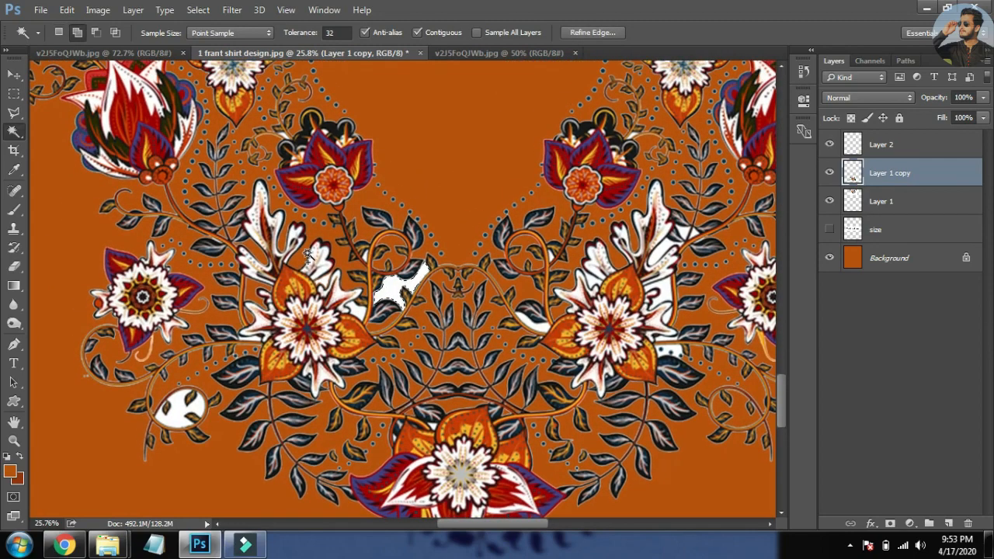
key(Delete)
key(ctrl+d)
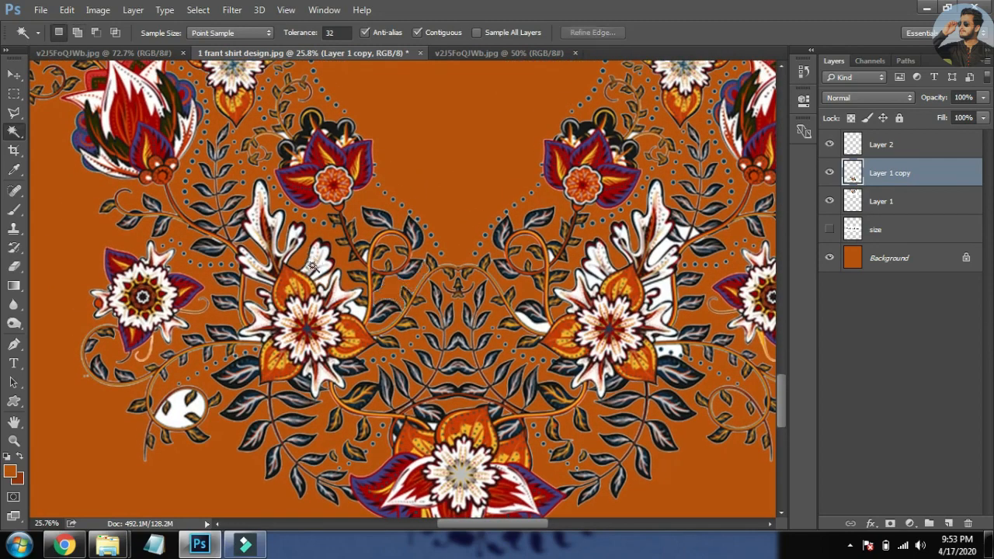
Remove the remaining white at the left large flower's outer edge and inside the outer left vine loop
click(254, 337)
click(254, 338)
click(254, 338)
key(Delete)
key(ctrl+d)
click(175, 419)
Feather the selection of white gaps on the inner side of the right large flower by 1 pixel and clear them
drag(208, 337, 210, 300)
drag(517, 255, 403, 313)
drag(368, 427, 395, 308)
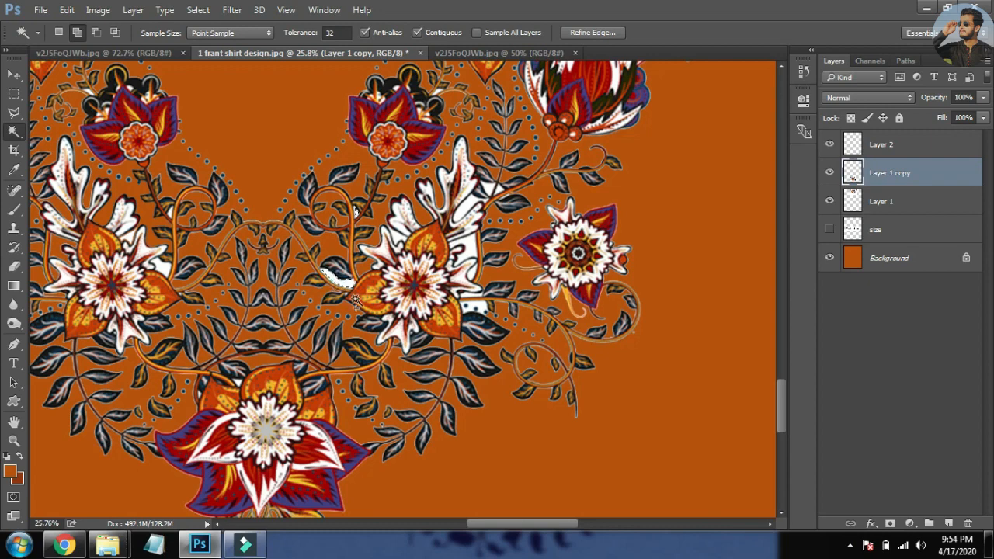
key(shift+F6)
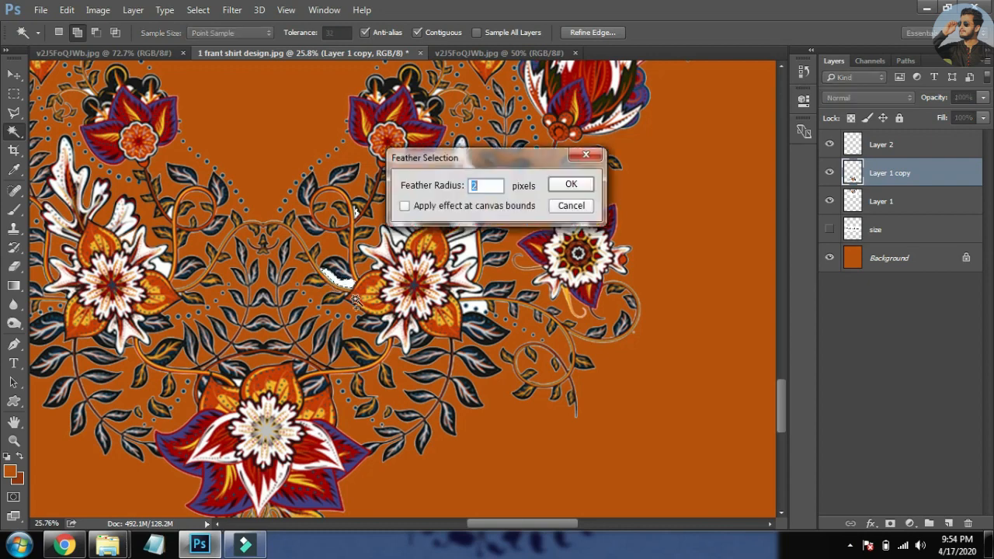
text(1)
click(553, 184)
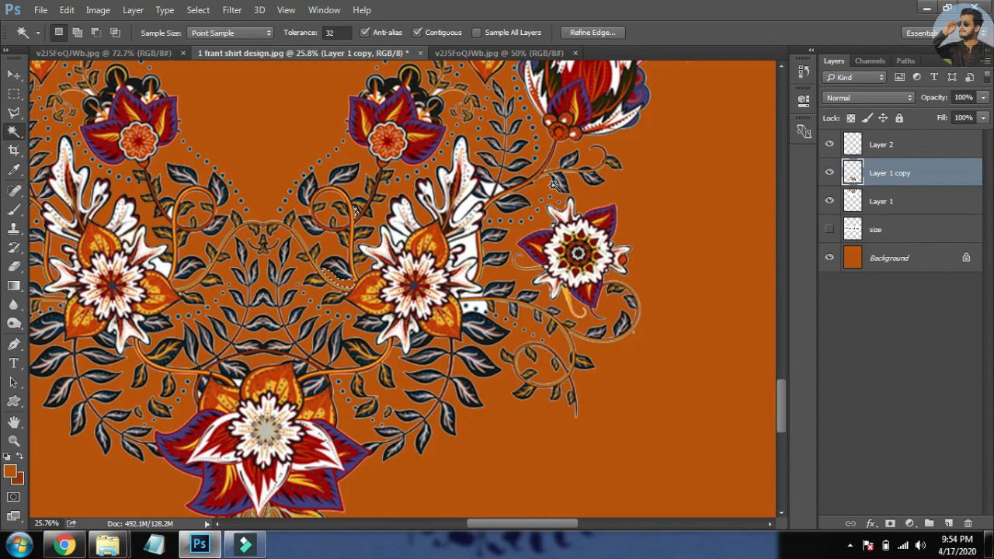
key(ctrl+d)
Try to clean the white fringe in the gap beside the right large flower's orange petal and around the blue dots with the Magic Wand
drag(338, 278, 443, 216)
click(457, 215)
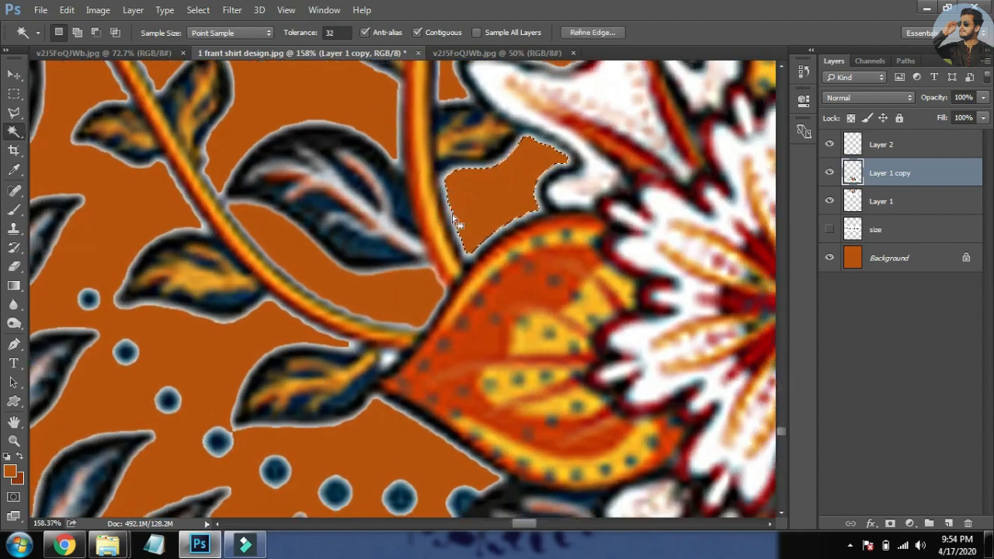
key(ctrl+d)
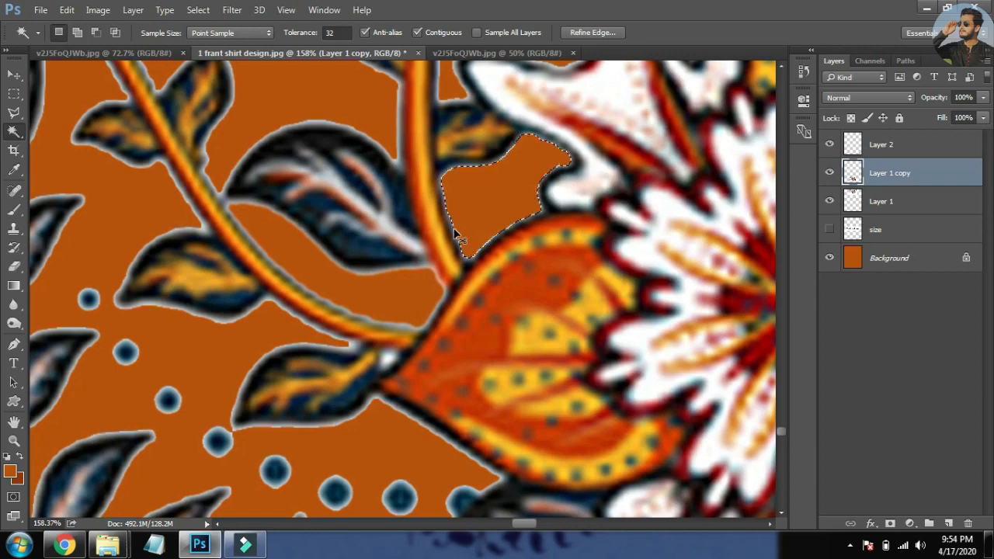
drag(437, 239, 483, 122)
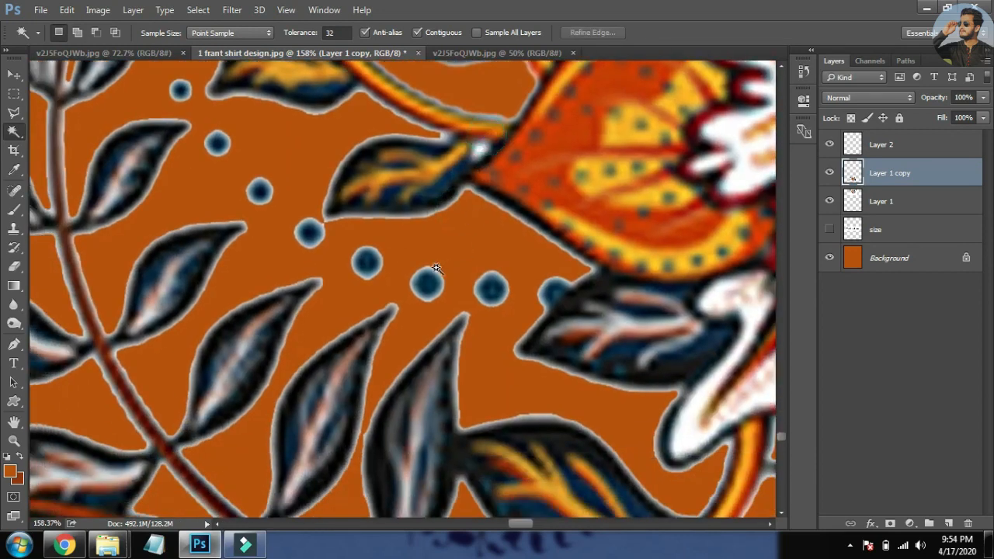
click(433, 269)
key(ctrl+d)
scroll(404, 235, down, 7)
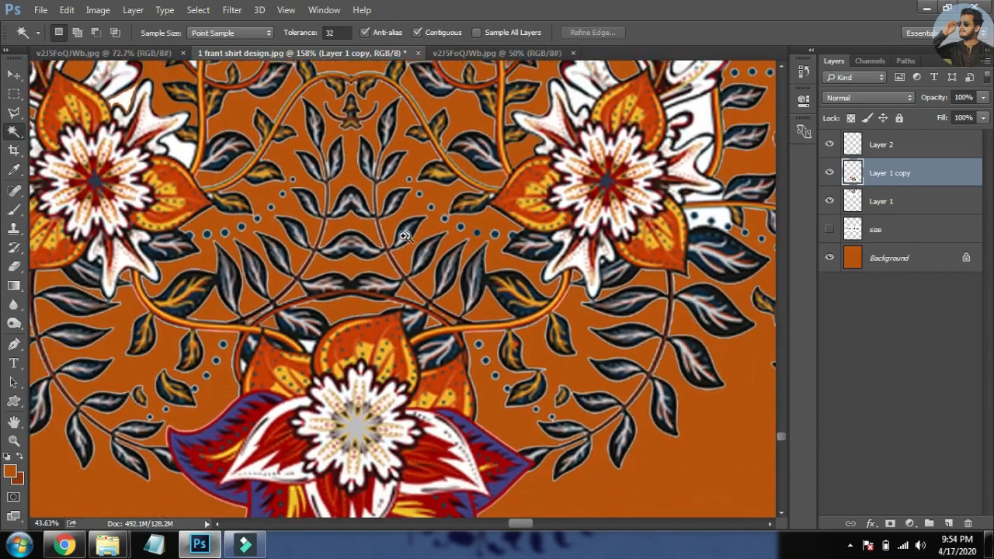
drag(403, 235, 381, 235)
drag(387, 173, 416, 337)
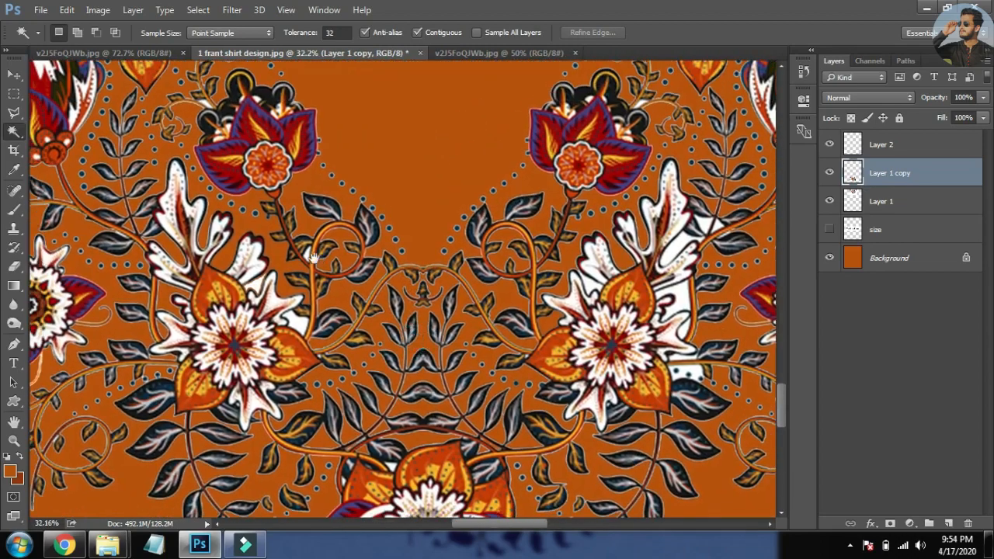
Select the small white gap beside the upper left flower's stem, feather the selection and clear it
click(305, 256)
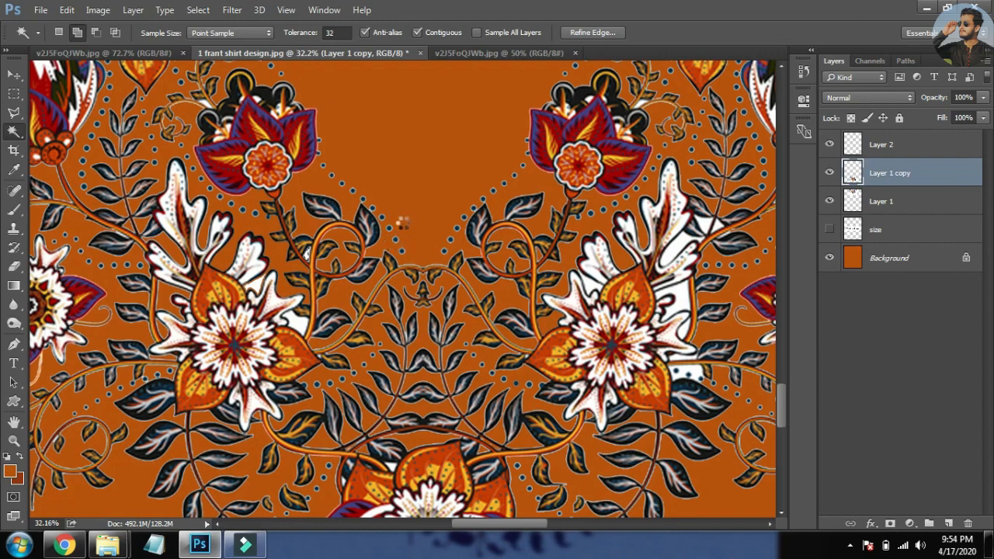
click(418, 299)
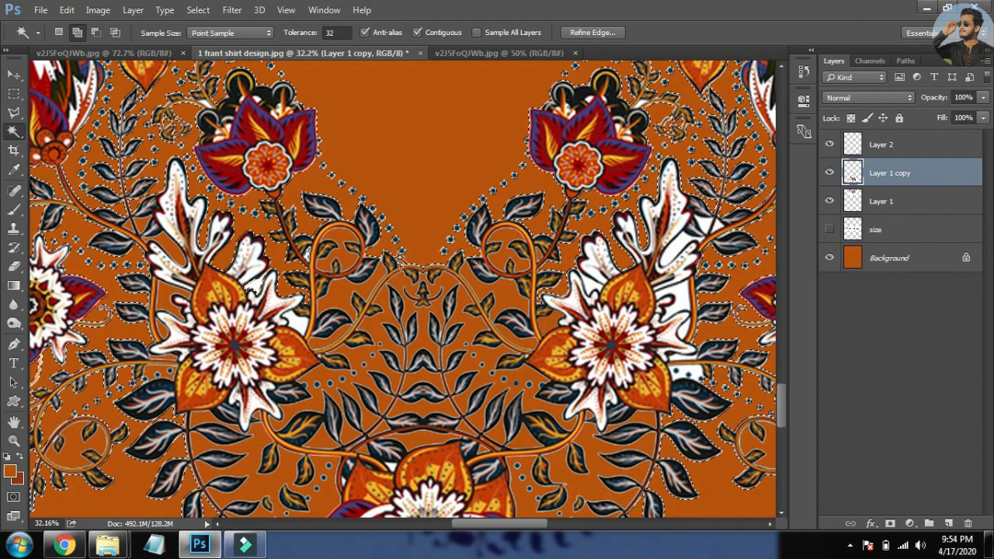
key(shift+F6)
text(2)
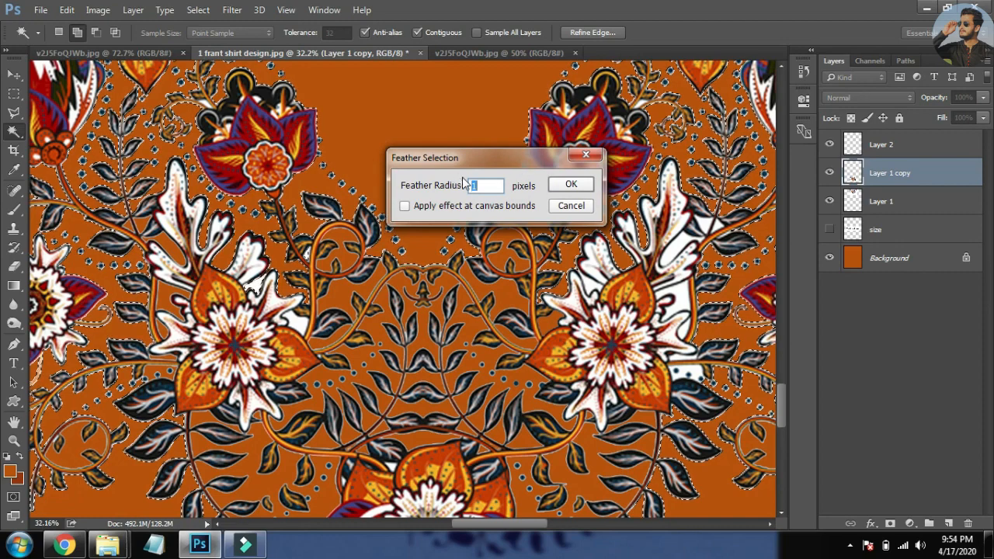
click(570, 184)
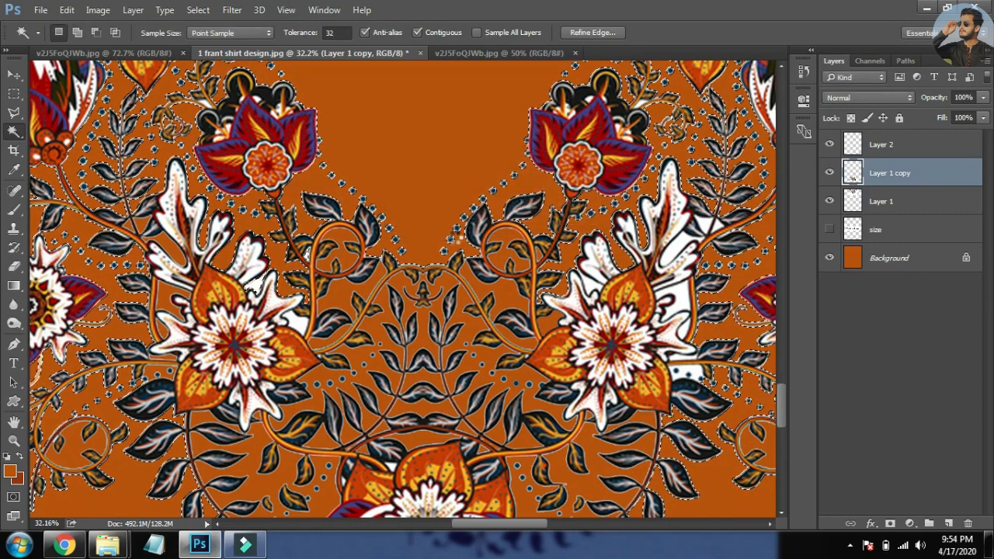
key(ctrl+d)
Select the two white gaps on the inner side of the left large flower, feather the selection and clear them
drag(466, 241, 409, 245)
click(432, 234)
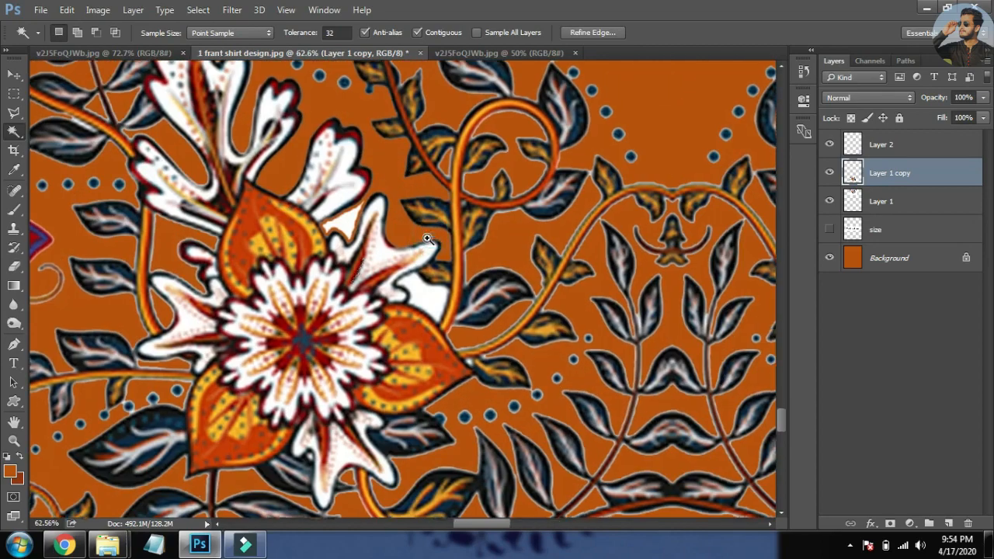
key(shift)
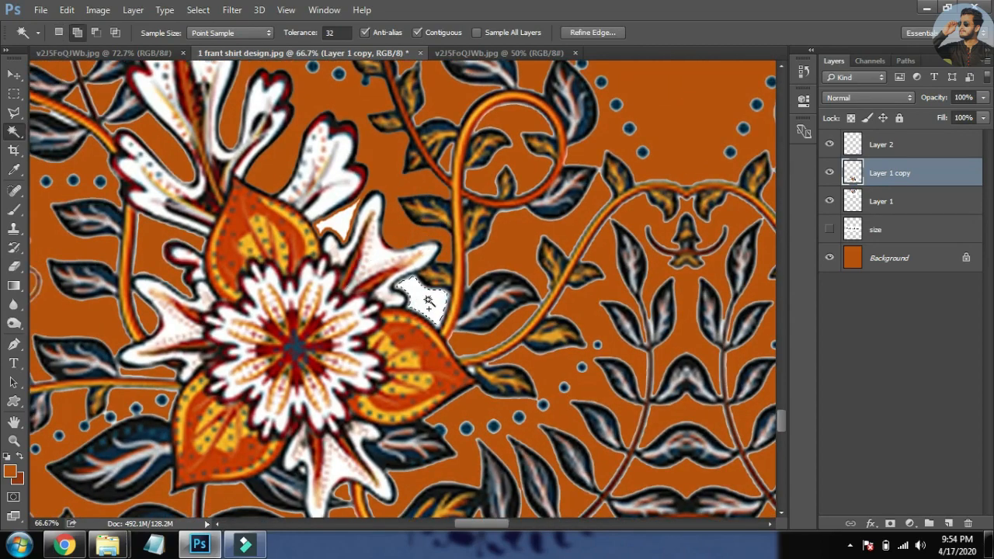
shift+click(342, 224)
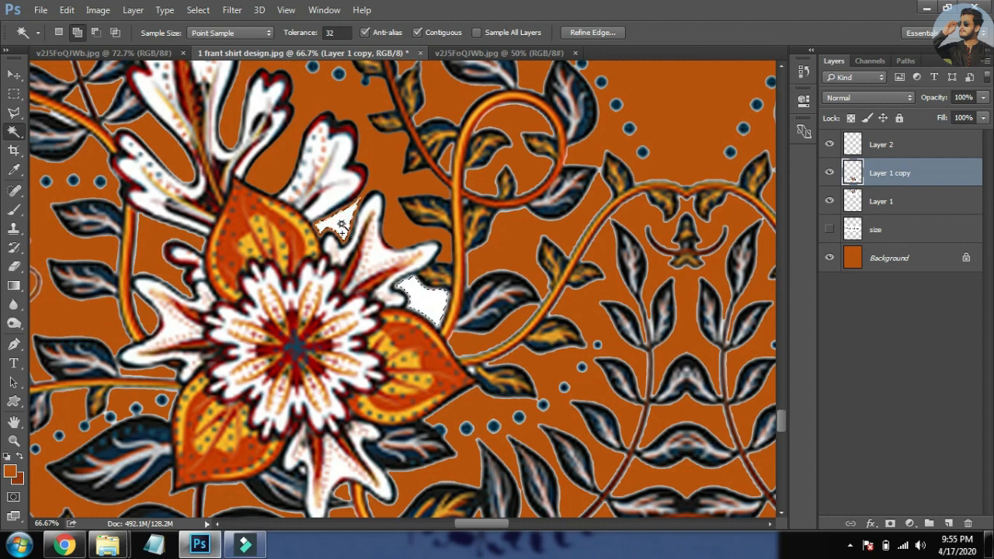
key(shift+F6)
key(Return)
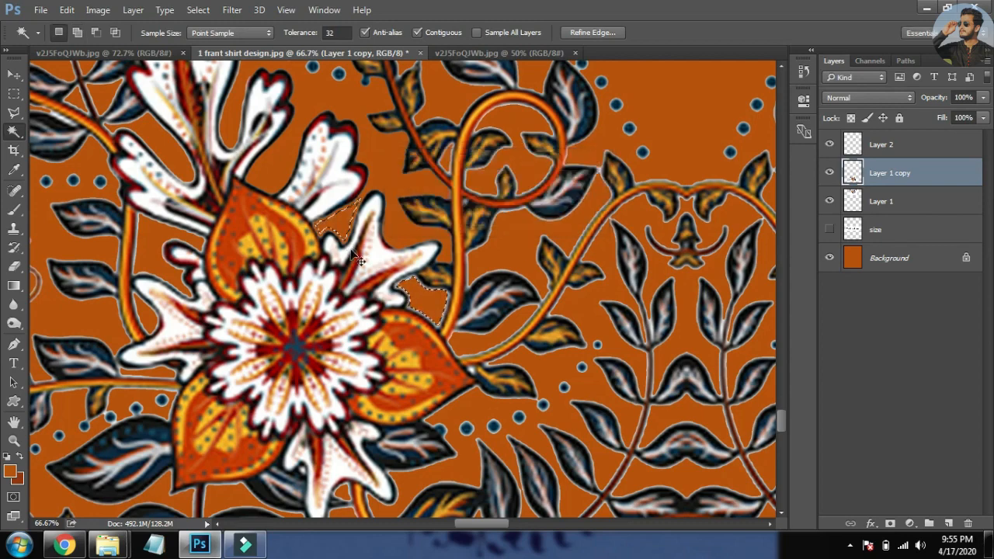
Select the layer of the cut-out flower in the canvas's lower right corner
key(ctrl+minus)
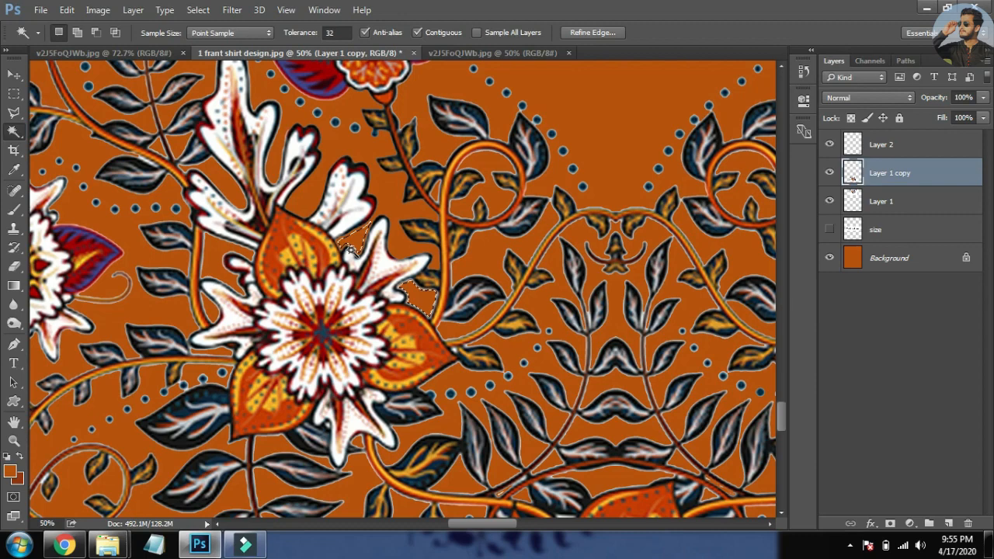
key(ctrl+0)
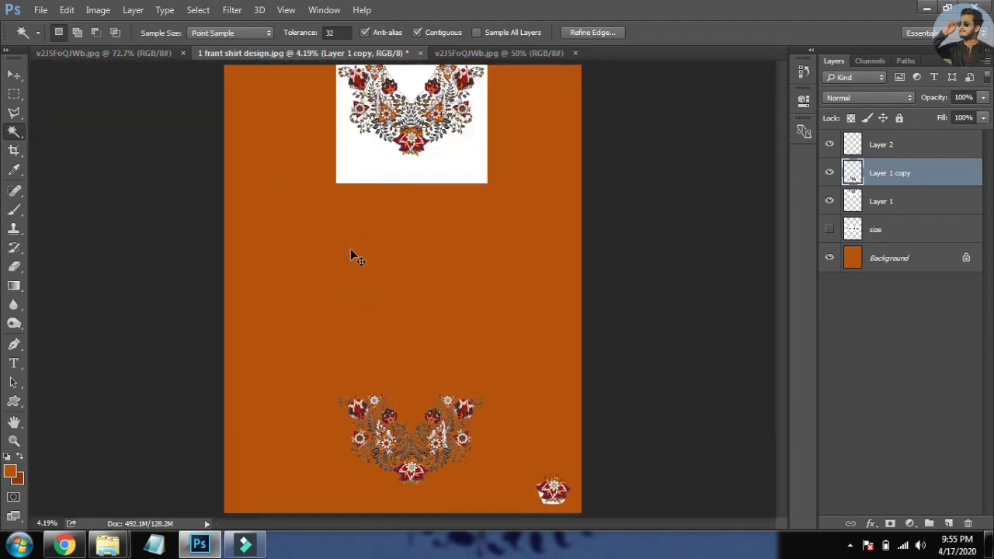
drag(479, 488, 621, 421)
drag(616, 422, 337, 241)
drag(541, 381, 334, 406)
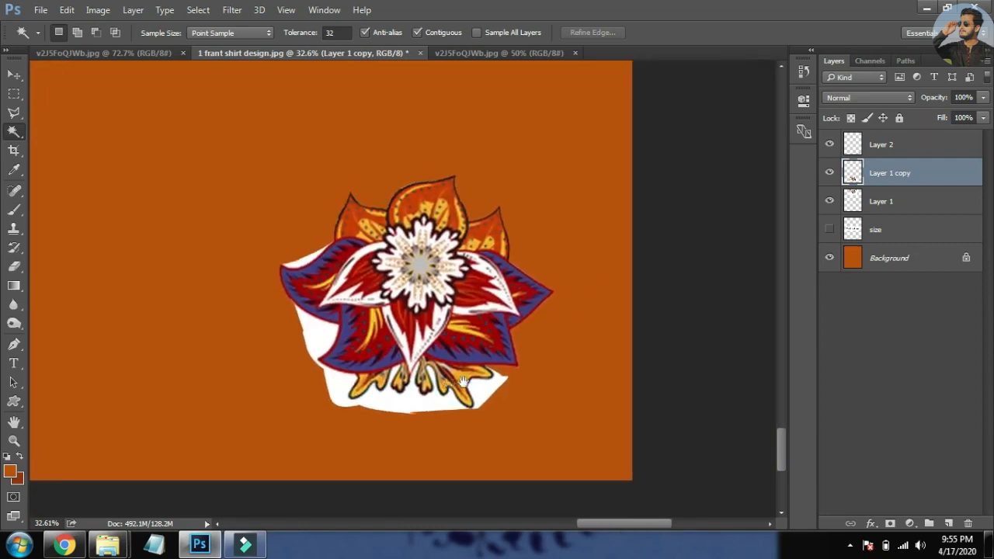
key(v)
click(424, 342)
key(q)
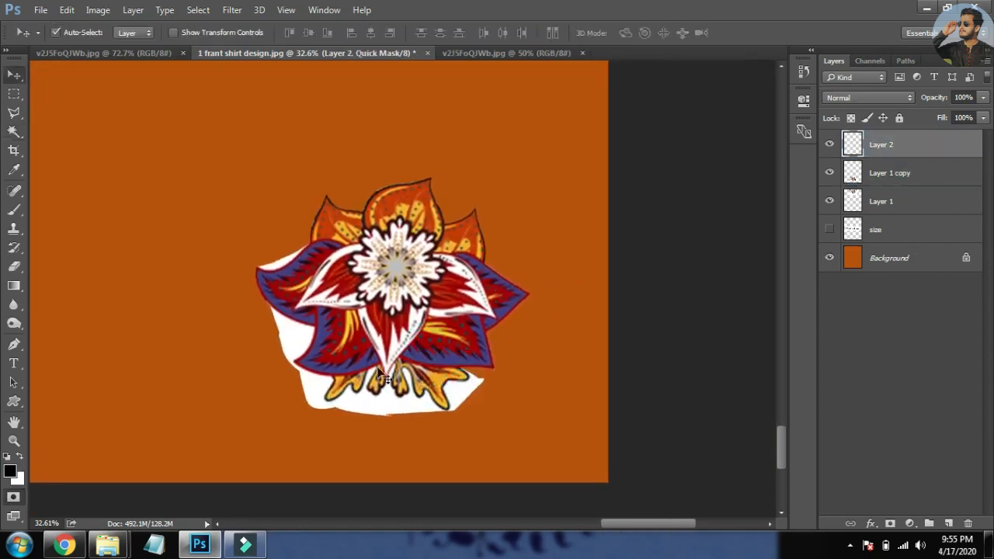
key(w)
click(319, 388)
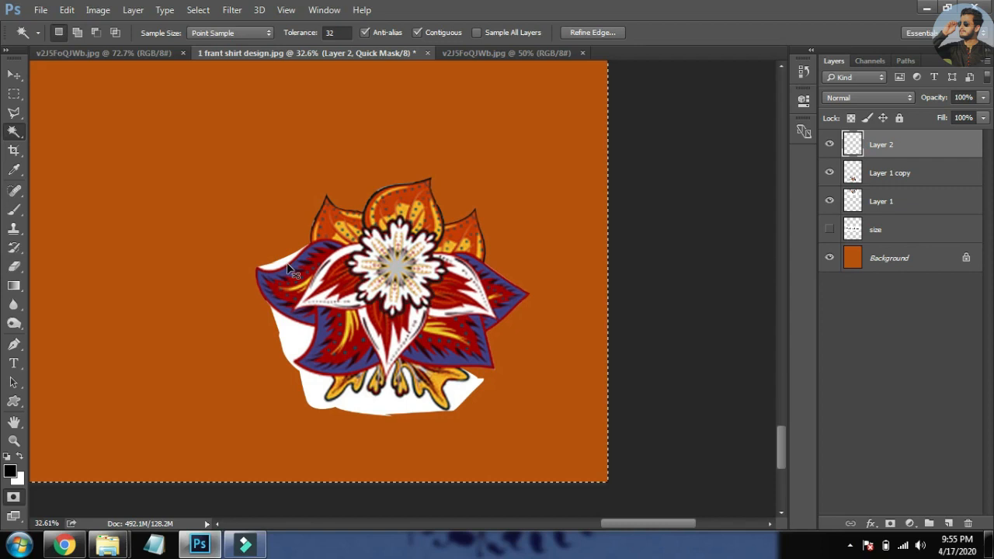
key(v)
key(q)
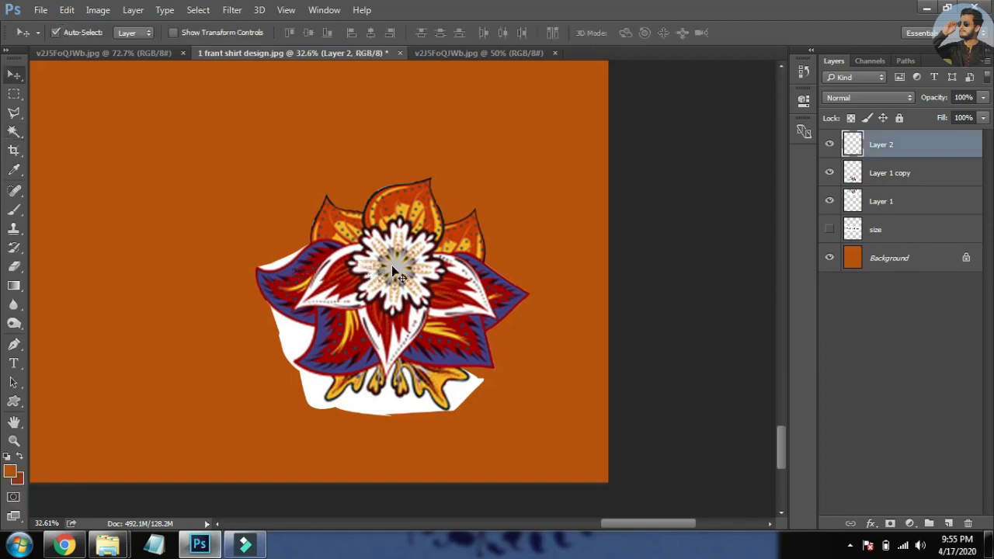
Nudge the cut-out flower slightly, then feather and clear the white patches around its left petals and base
drag(391, 267, 393, 281)
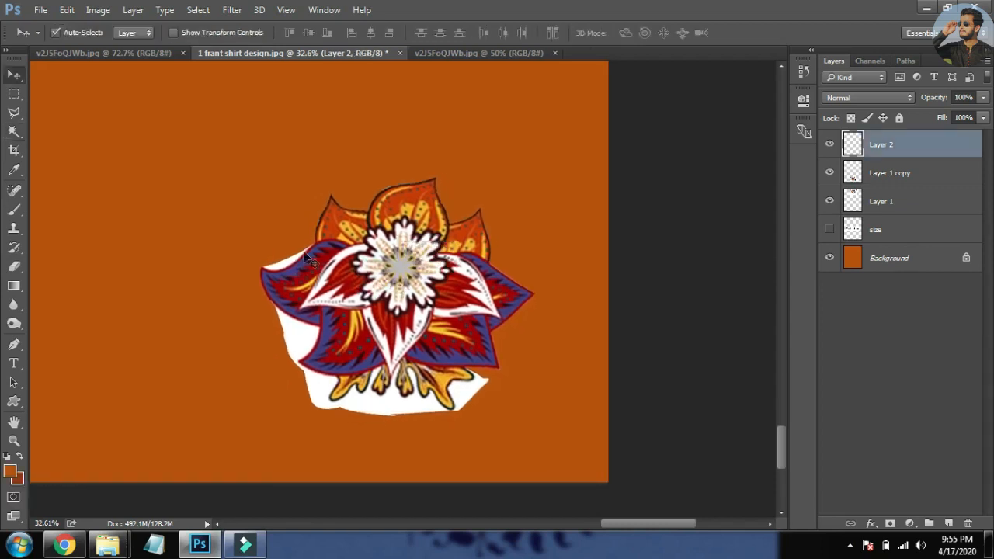
key(w)
click(280, 266)
shift+click(296, 335)
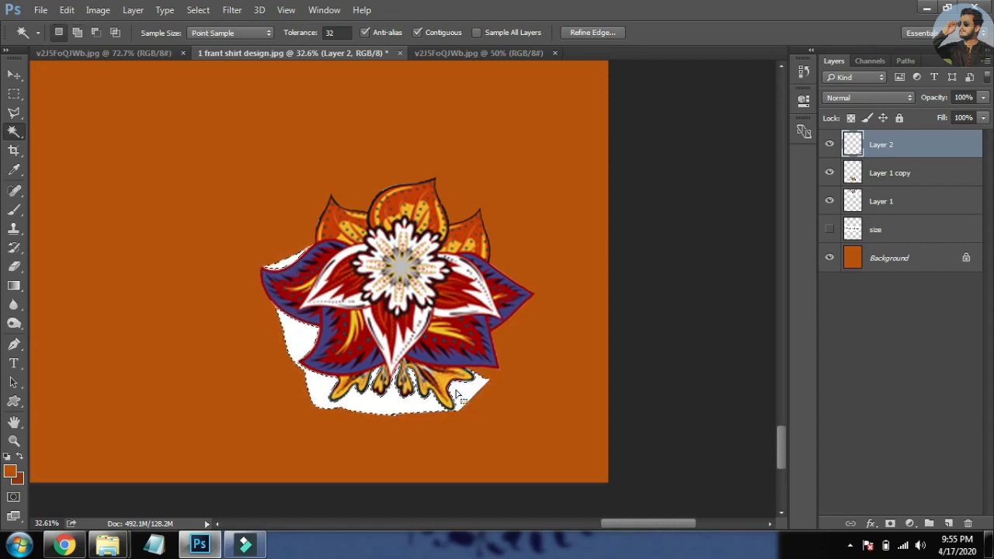
key(shift+F6)
key(Return)
key(Delete)
key(ctrl+d)
Place the cleaned flower flush with the canvas's right edge at the hem, with a duplicate directly beside it
drag(401, 384, 451, 366)
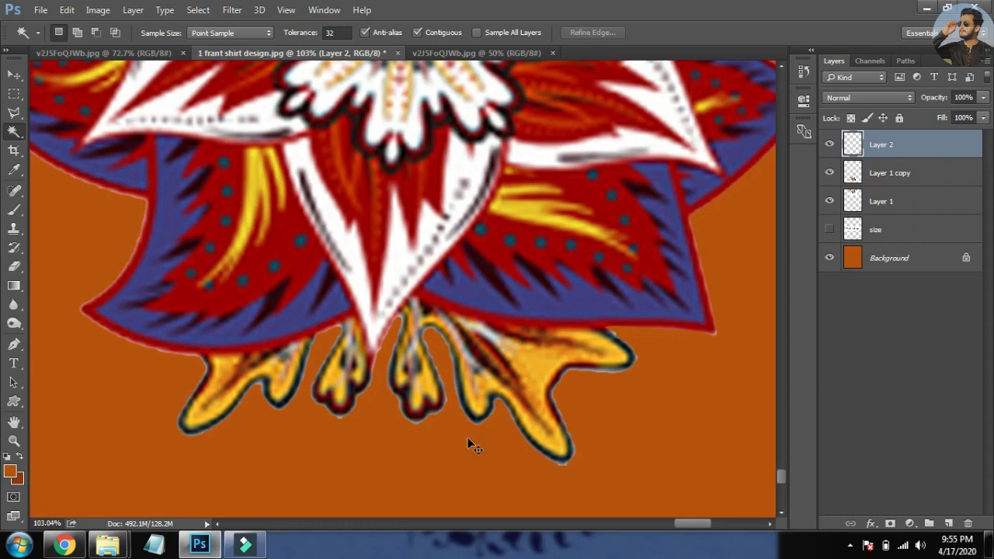
key(ctrl+0)
key(v)
drag(525, 469, 455, 217)
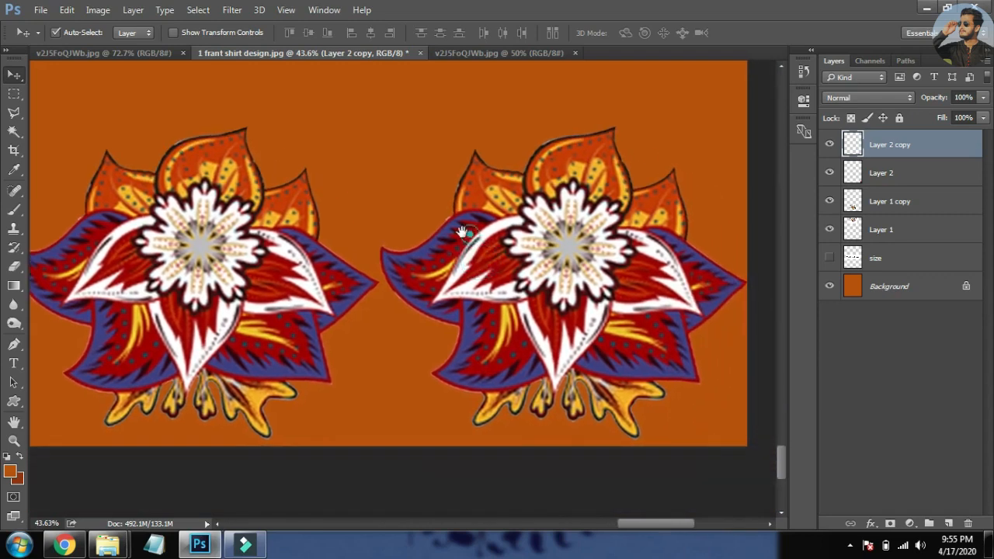
Hide the panels and display the canvas in full screen mode
ctrl+drag(477, 268, 533, 243)
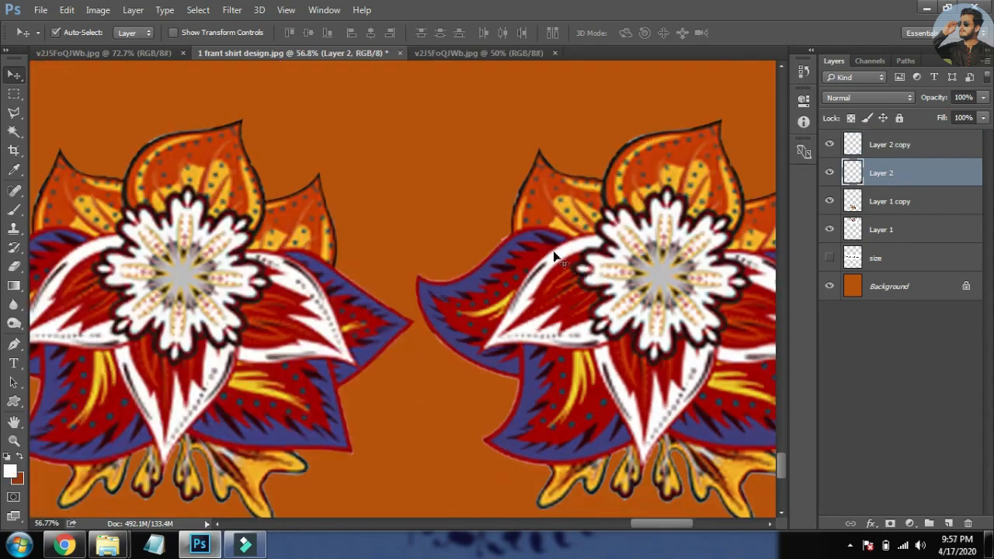
drag(526, 222, 483, 176)
ctrl+drag(553, 203, 519, 309)
key(Tab)
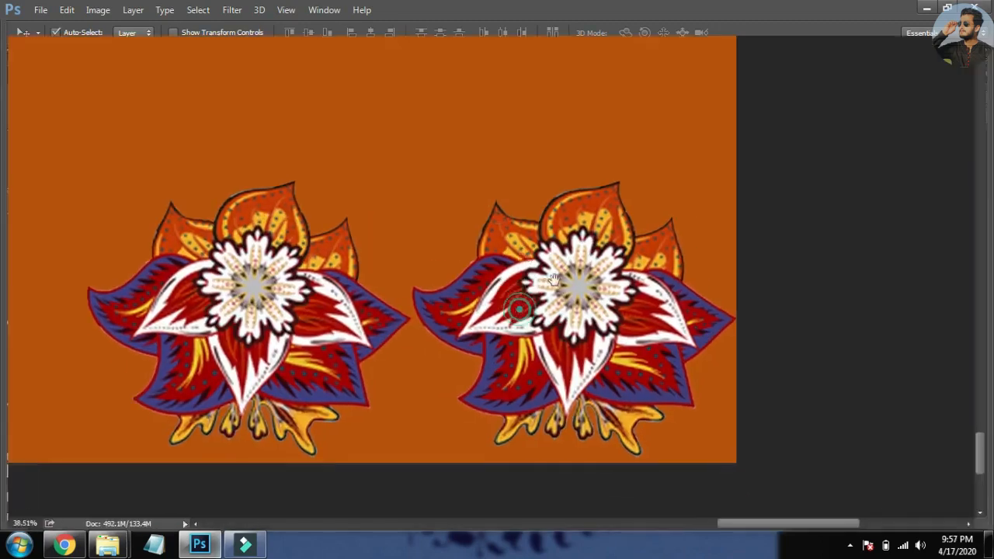
key(f)
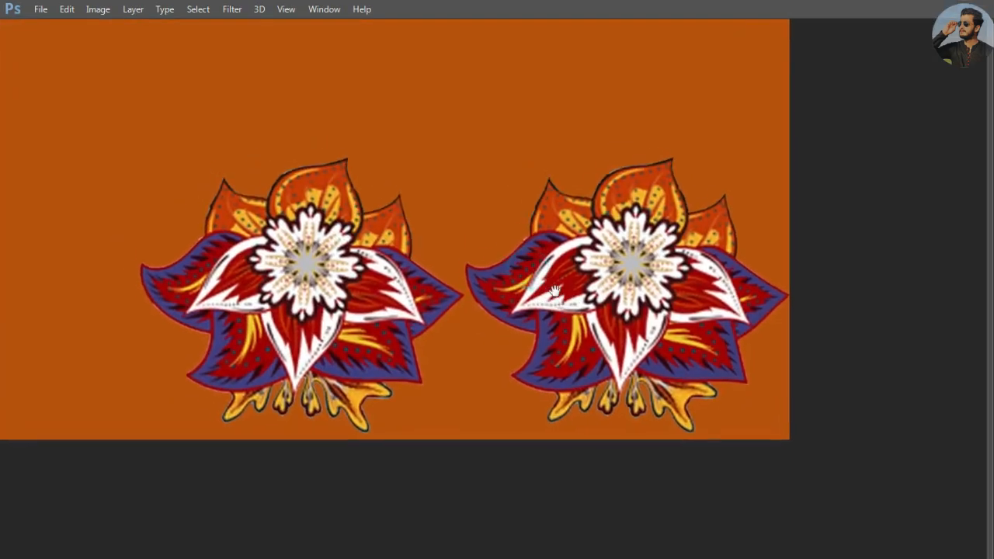
Adjust the hem flowers with Free Transform and duplicate them into a row of five from the canvas's right edge
key(Delete)
key(ctrl+t)
drag(394, 321, 395, 333)
drag(562, 324, 565, 336)
drag(375, 387, 374, 381)
key(Return)
drag(626, 288, 255, 313)
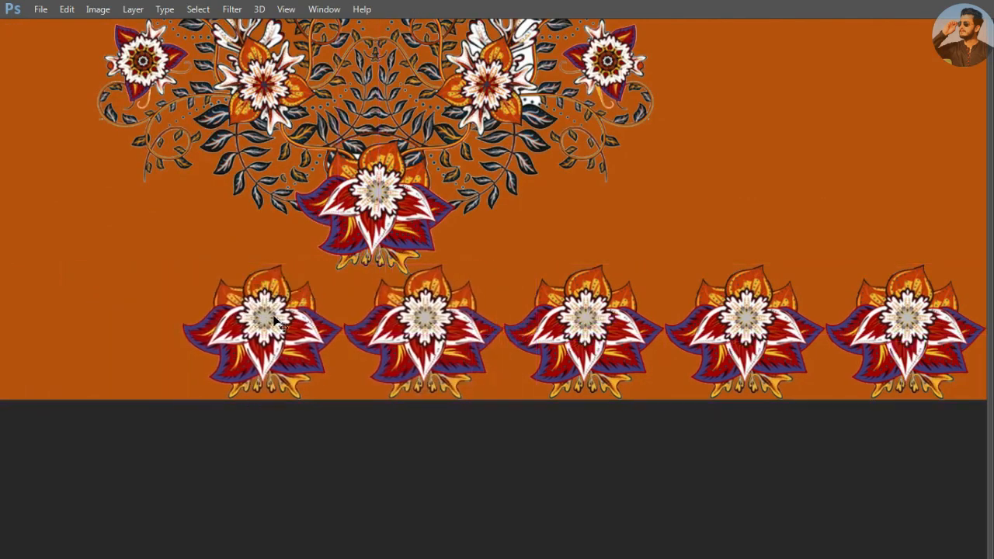
Duplicate the hem flowers further to extend the row to ten flowers across the canvas width
drag(386, 306, 506, 341)
drag(693, 408, 197, 365)
drag(834, 412, 193, 357)
ctrl+drag(93, 337, 183, 319)
Free Transform the flower row so it reaches the canvas's left edge and sits along the bottom hem
key(ctrl+t)
drag(399, 276, 380, 267)
drag(540, 491, 539, 481)
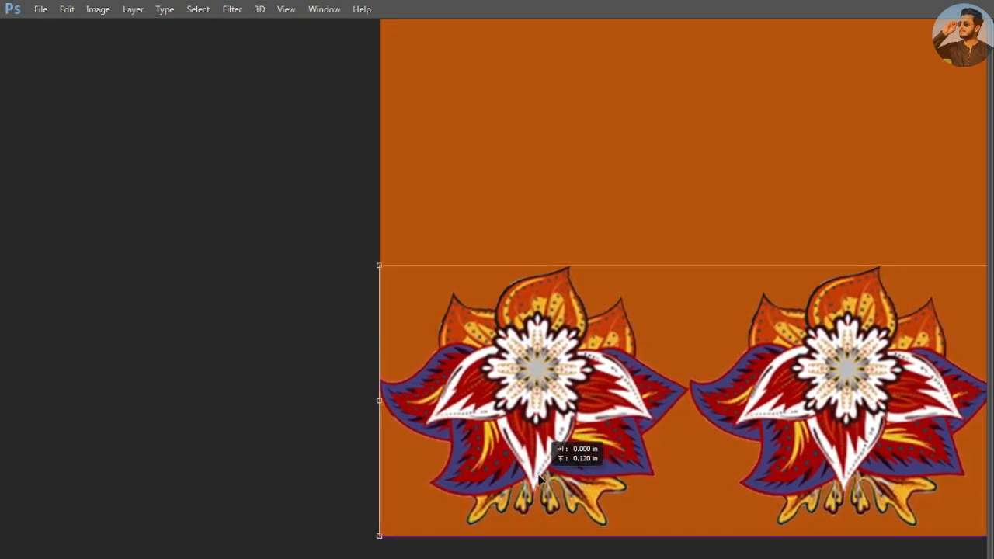
mouse_move(539, 486)
mouse_down()
mouse_move(541, 494)
mouse_move(540, 485)
mouse_up()
drag(659, 505, 402, 481)
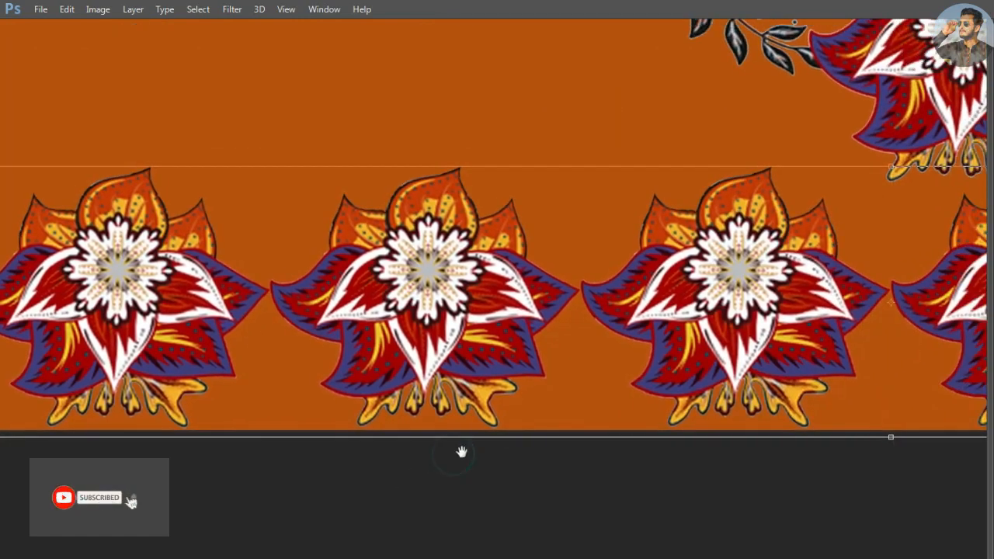
drag(467, 450, 306, 463)
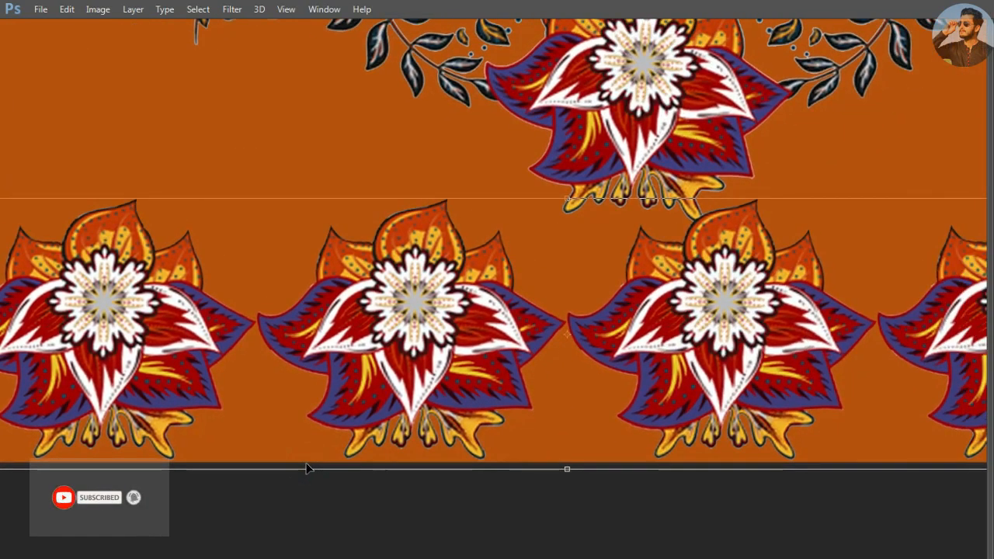
key(ctrl+0)
drag(548, 471, 595, 456)
drag(566, 494, 565, 342)
key(ctrl+0)
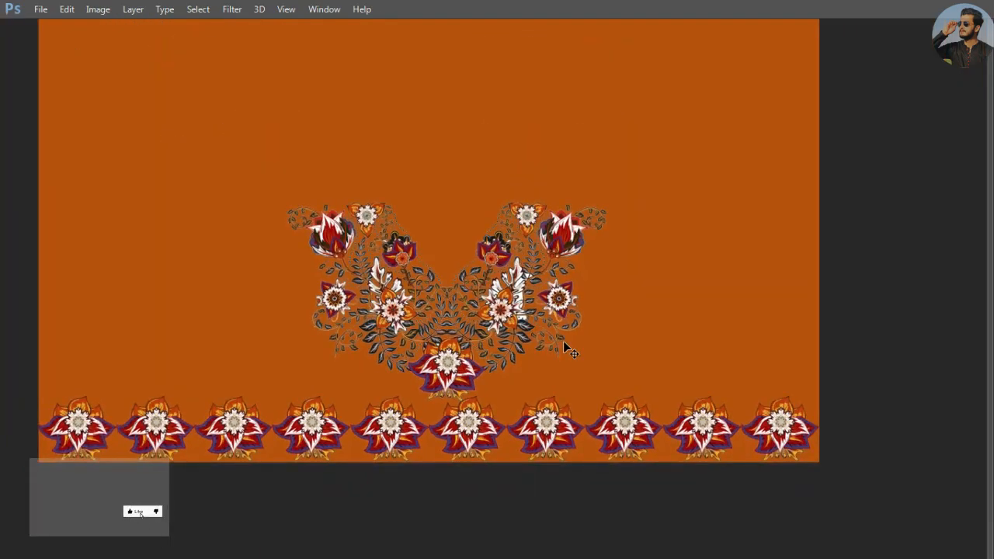
Delete the original neckline motif with the white background at the canvas's top and show the panels again
key(ctrl+0)
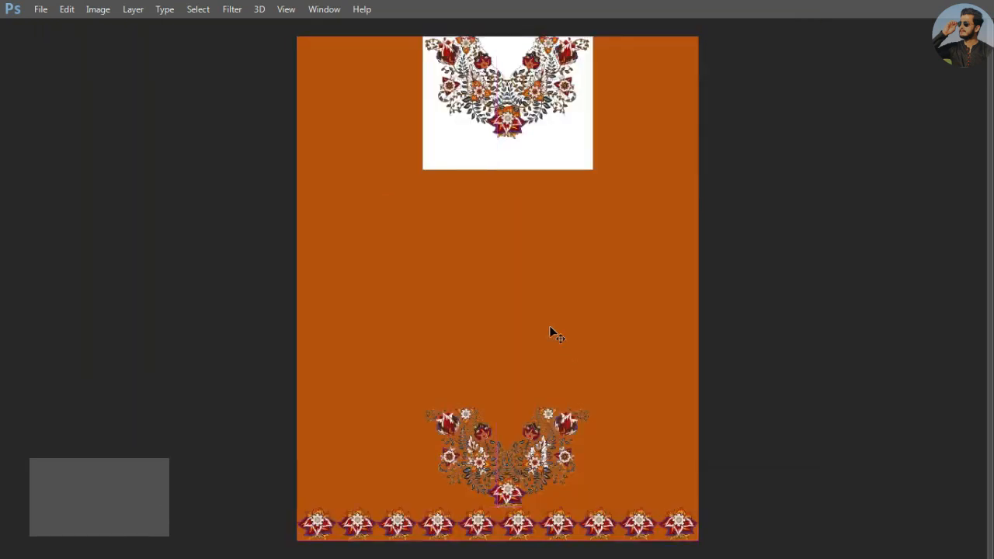
key(Delete)
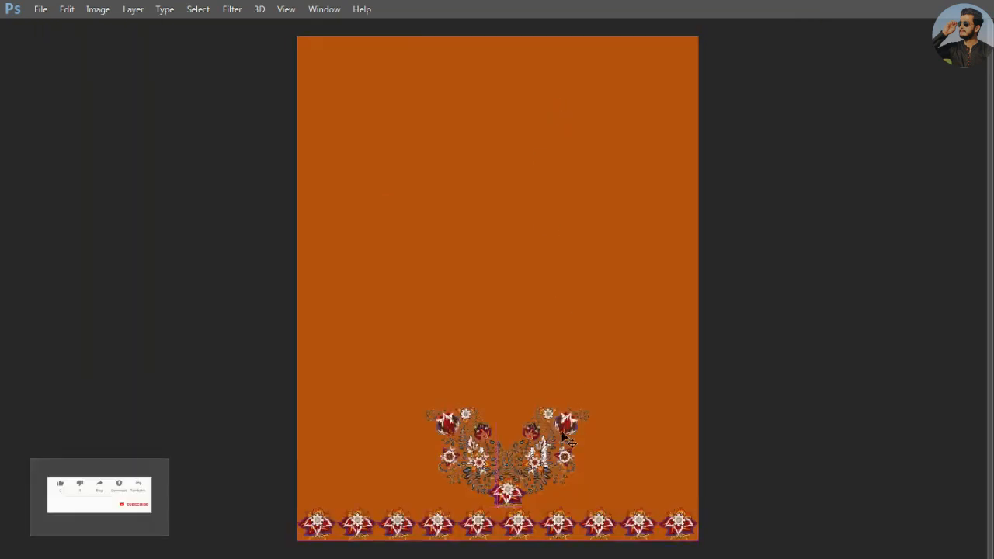
drag(541, 460, 532, 89)
key(ctrl+z)
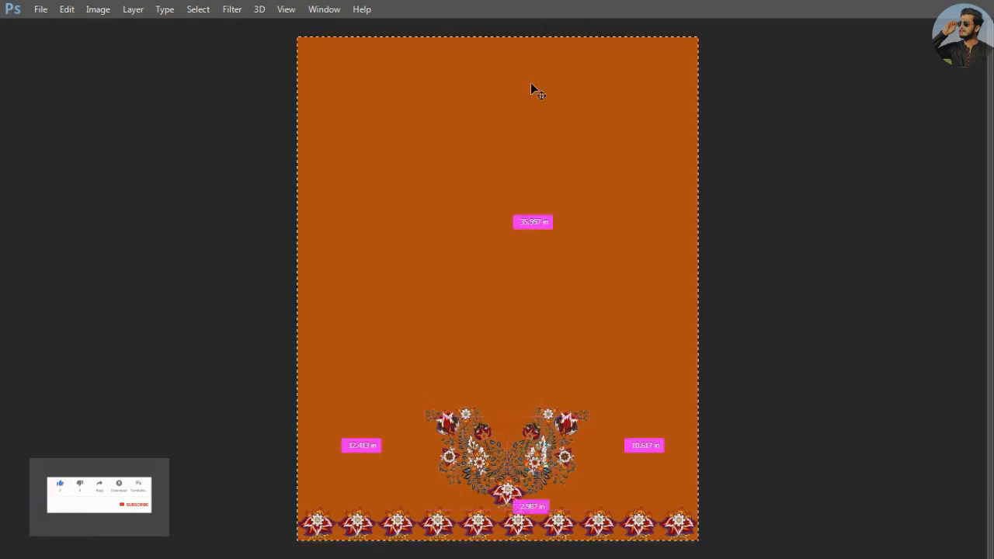
key(Tab)
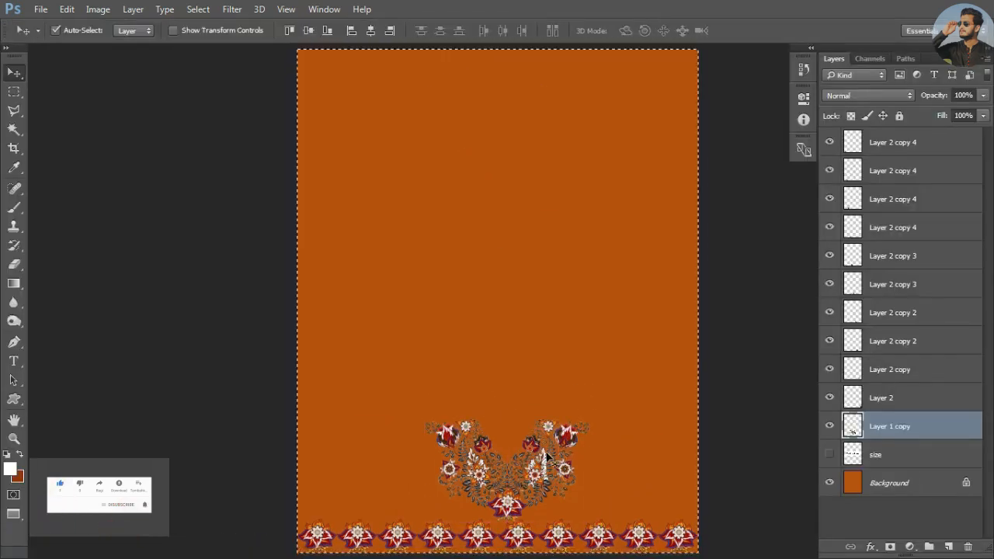
Duplicate the cleaned neckline motif to the canvas's top, aligned to the top edge and centred horizontally
drag(543, 464, 541, 118)
key(ctrl+a)
click(371, 30)
click(289, 31)
key(ctrl+d)
Save the front shirt design using Save As
key(ctrl)
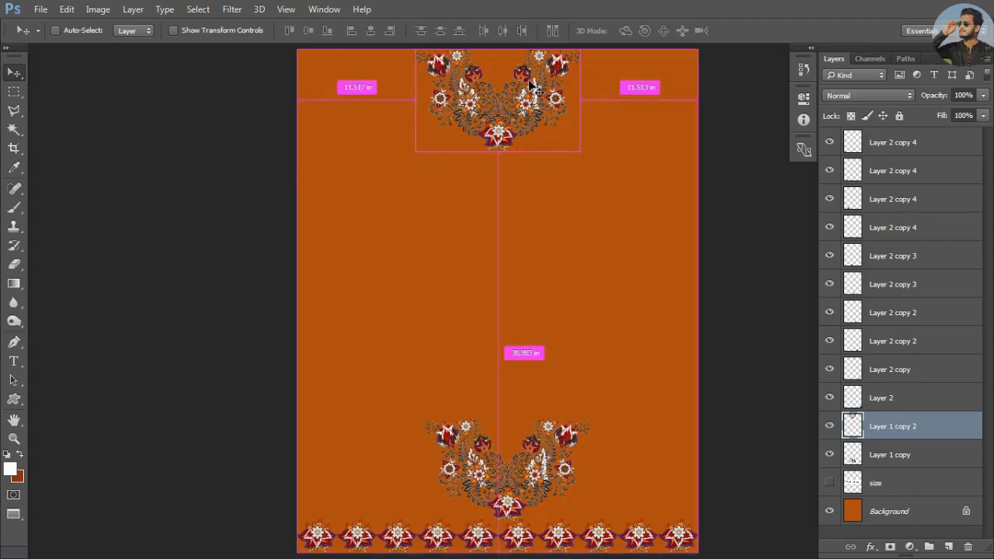
drag(498, 63, 565, 70)
drag(565, 104, 541, 203)
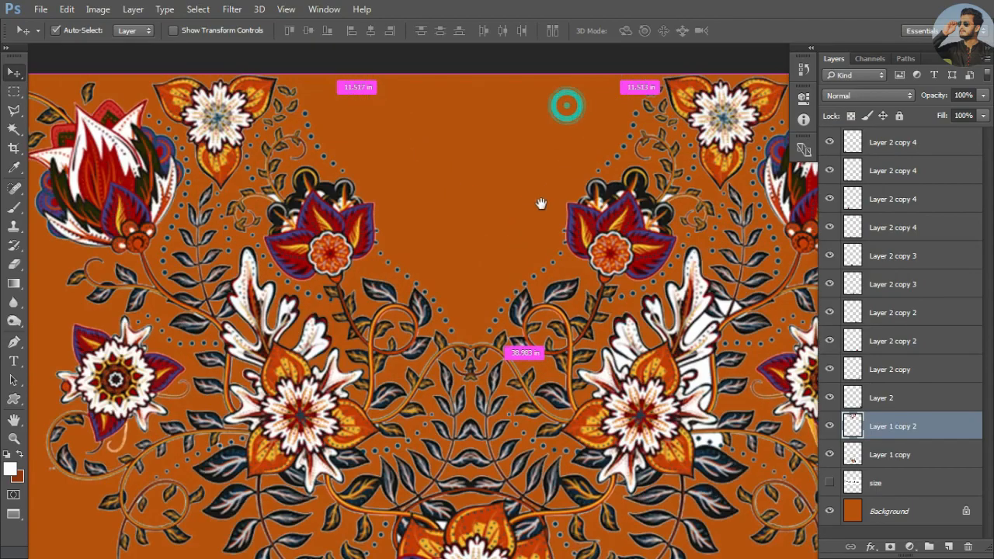
scroll(541, 202, down, 6)
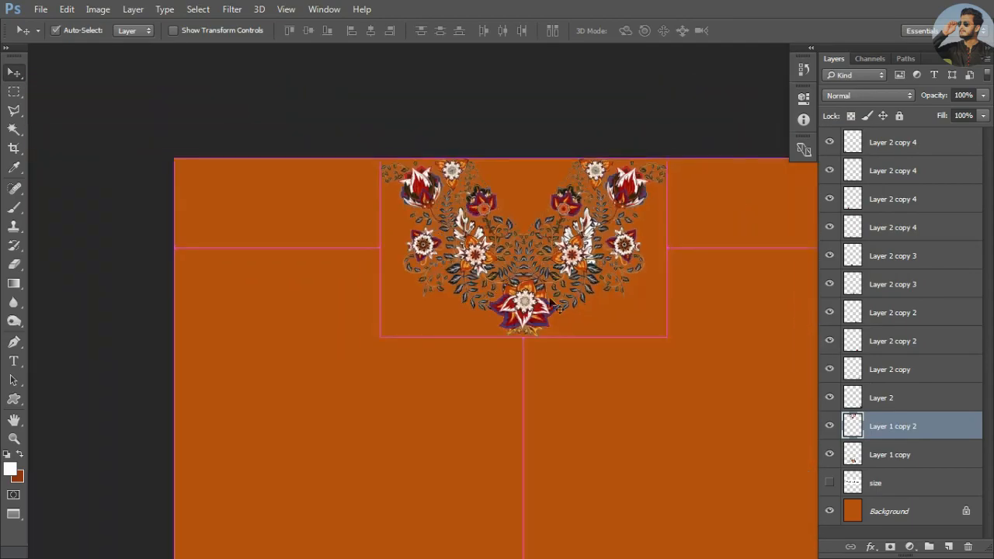
drag(550, 306, 489, 194)
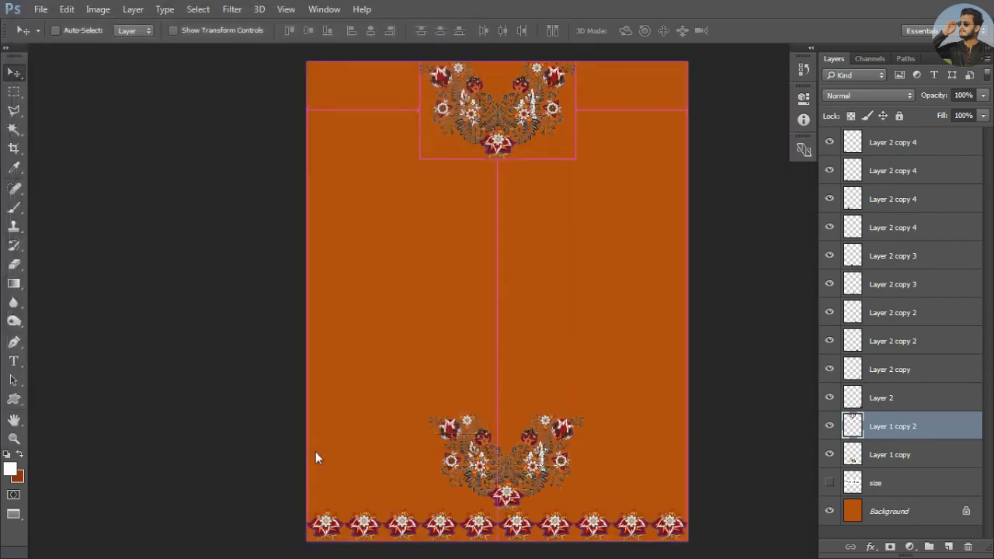
key(ctrl+shift+s)
click(389, 422)
click(648, 164)
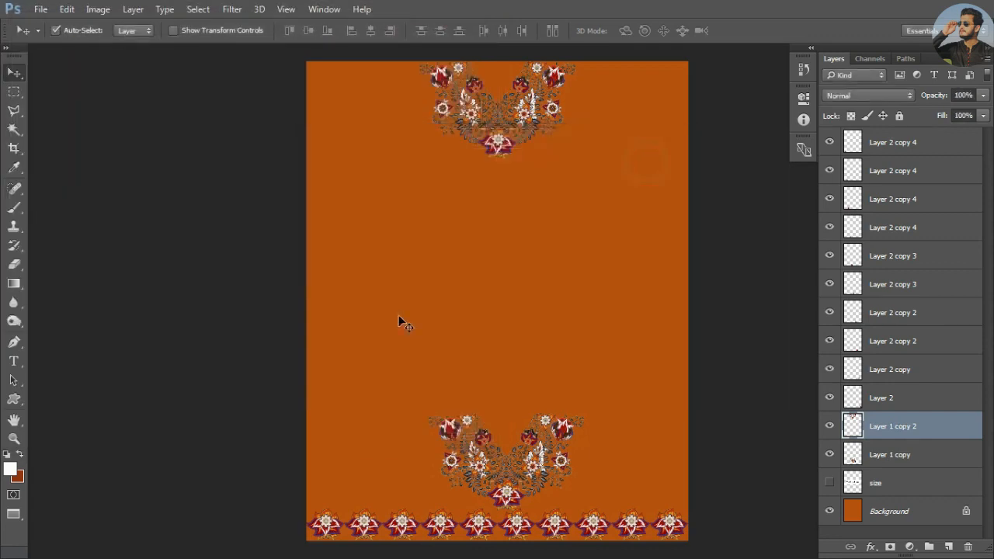
Open shirt.png from the Design dress 01 folder as a separate document
key(f)
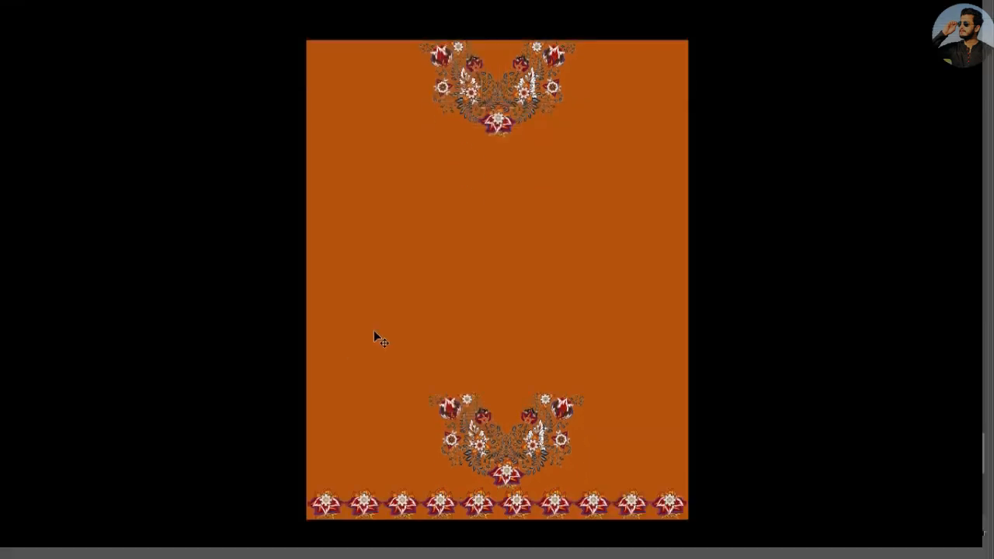
key(f)
drag(401, 362, 411, 182)
drag(401, 284, 381, 334)
mouse_move(102, 548)
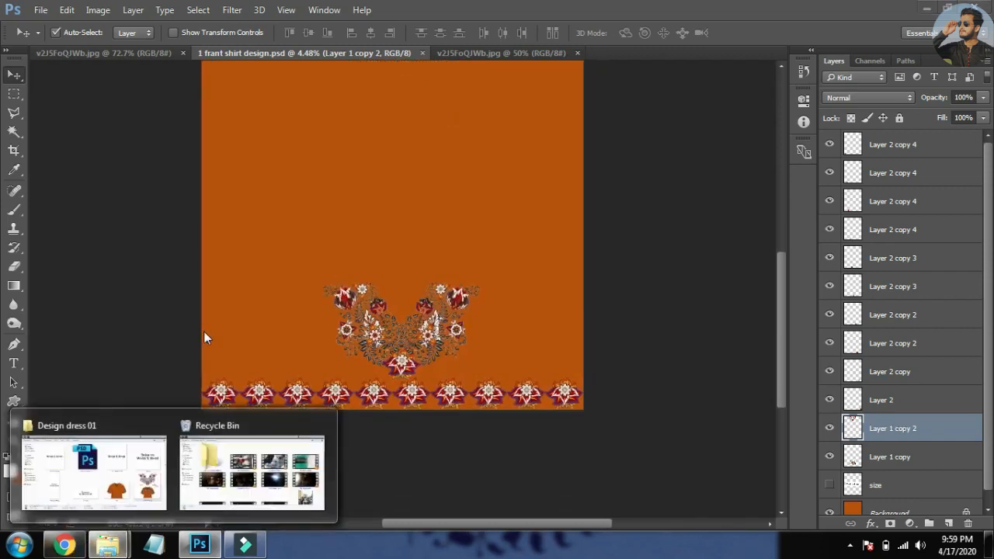
click(269, 296)
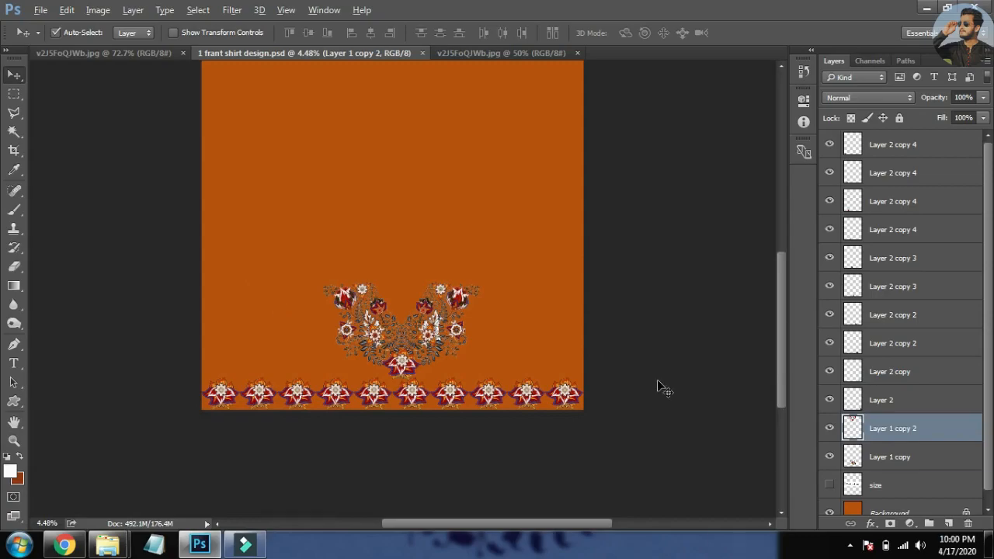
key(alt+Tab)
drag(696, 391, 803, 462)
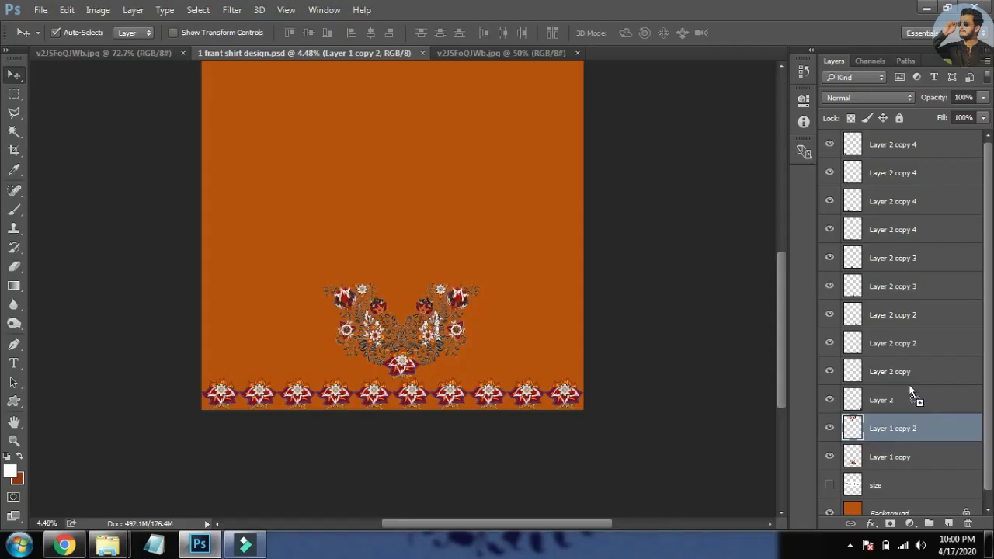
drag(908, 384, 519, 252)
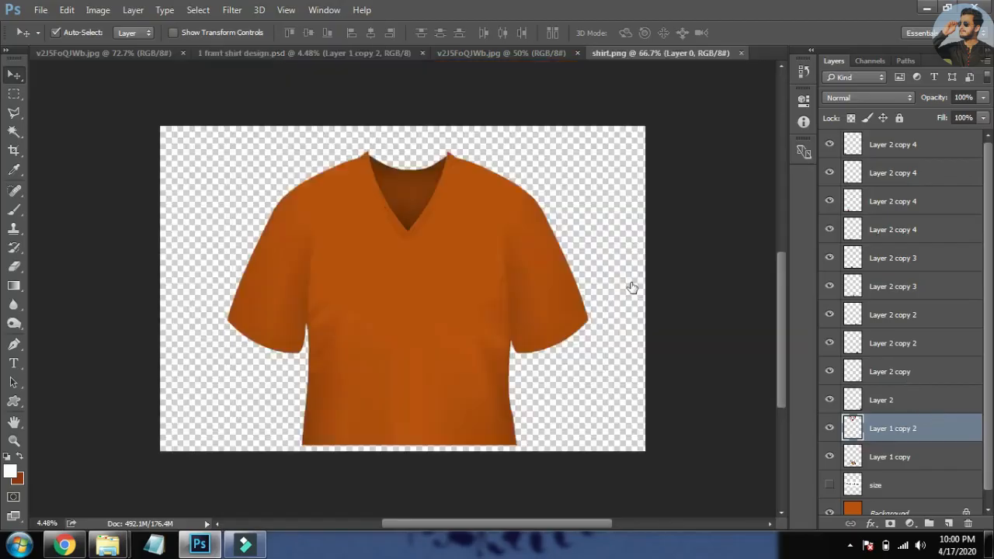
Close the spare v2J5FoQJWb.jpg at 50% zoom and copy the lower neckline motif from the front shirt design into shirt.png
click(505, 54)
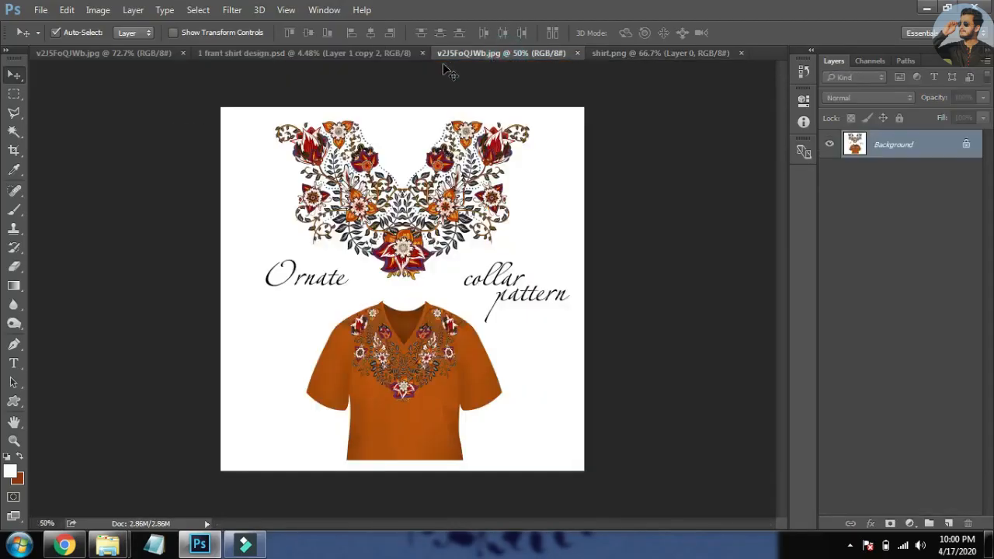
key(ctrl+w)
click(394, 53)
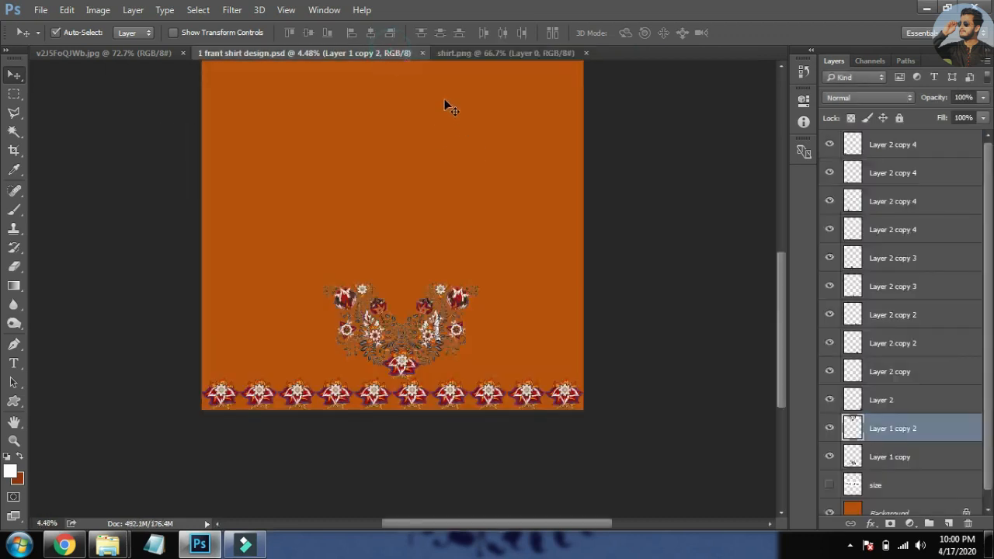
drag(437, 326, 436, 283)
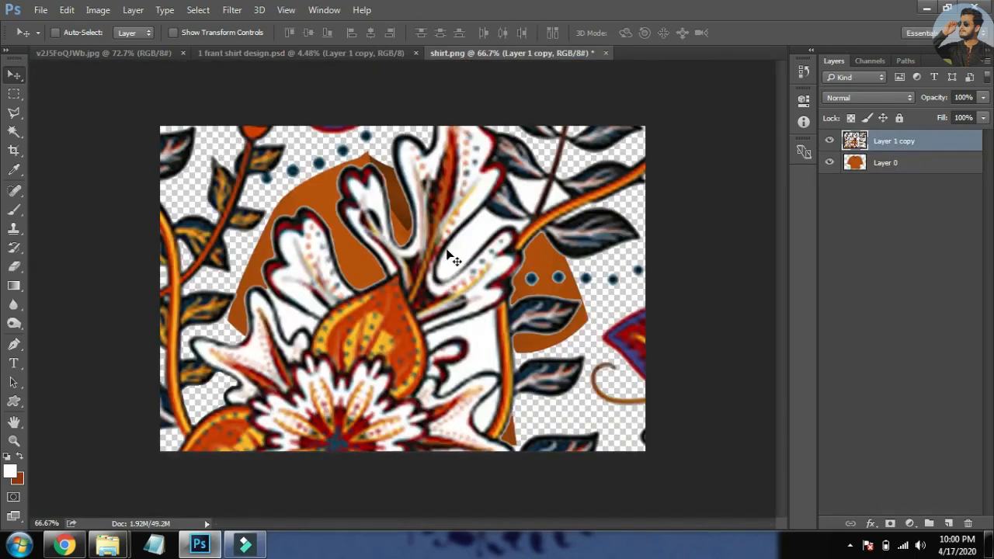
Free Transform the copied motif, scaling it to about 9.8% and centring it over the shirt's V-neck
key(ctrl+t)
scroll(530, 217, down, 10)
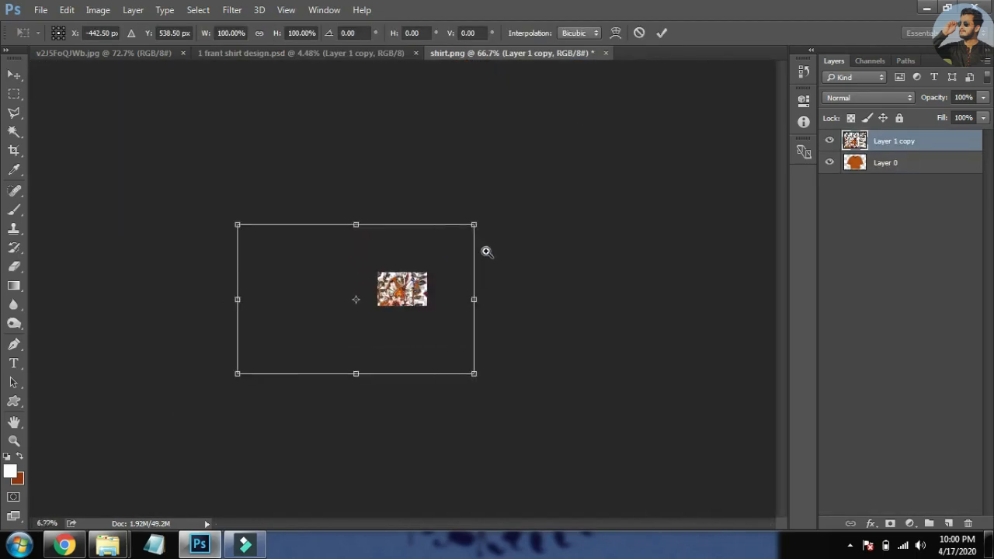
scroll(486, 251, up, 5)
drag(625, 88, 442, 275)
scroll(444, 275, up, 5)
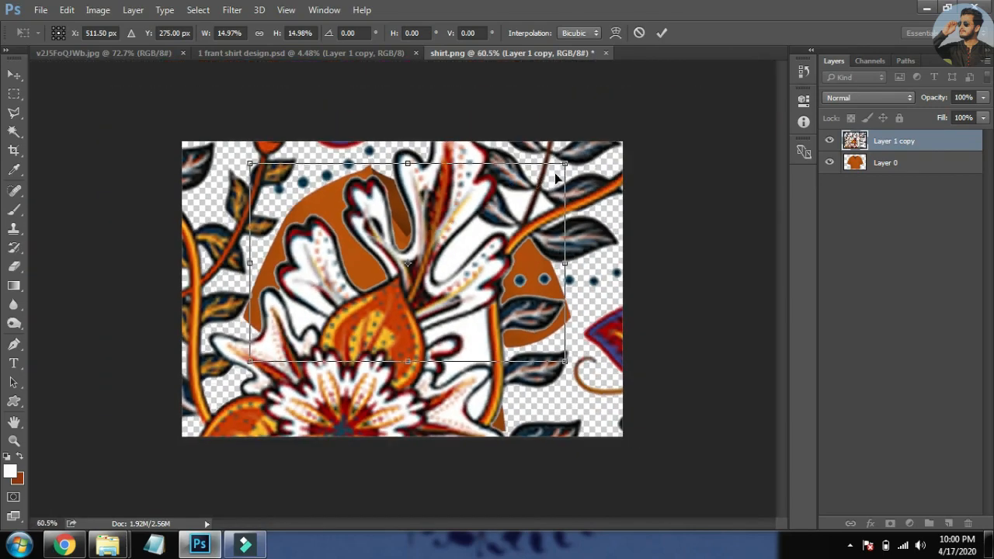
drag(567, 160, 503, 193)
drag(446, 232, 494, 210)
drag(451, 187, 488, 238)
drag(505, 279, 506, 255)
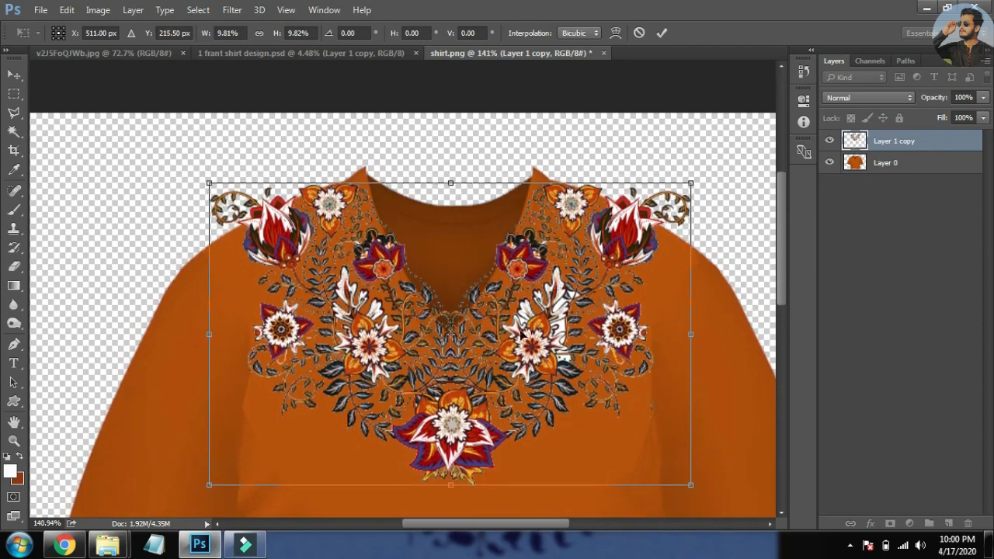
Enlarge the motif to about 12.6% and move it down so it surrounds the shirt's V-neck
scroll(519, 335, down, 3)
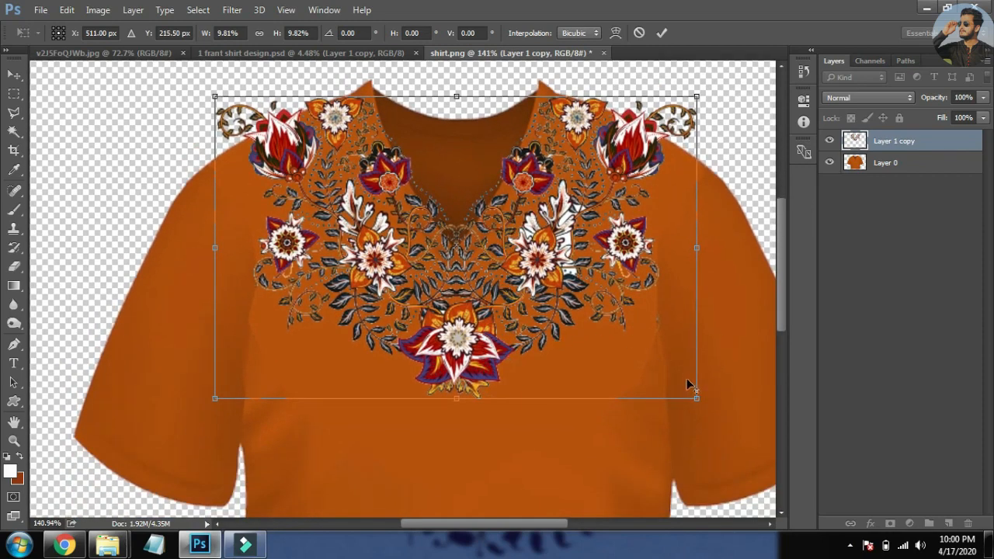
drag(697, 399, 781, 431)
drag(624, 320, 629, 374)
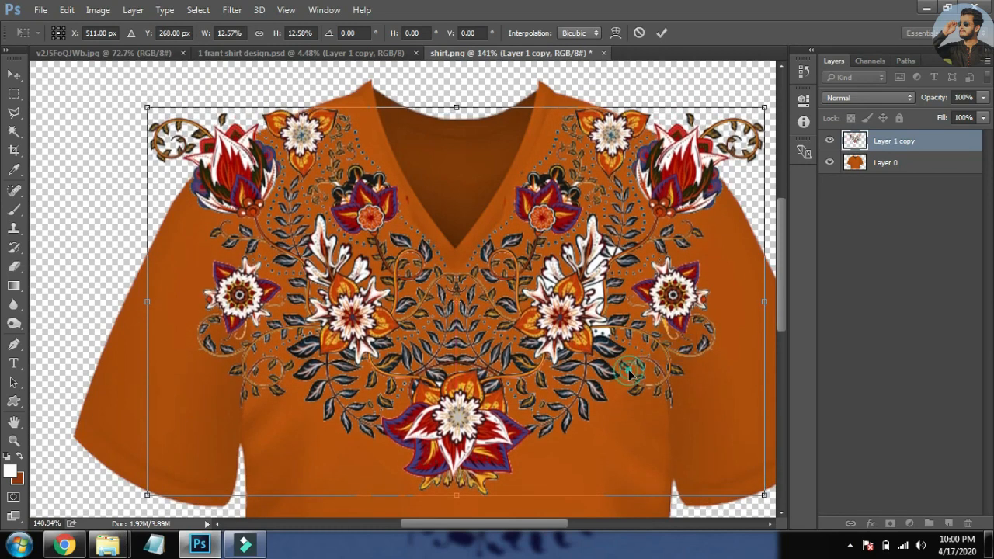
Warp the motif, bending its left side inward to follow the shirt's left shoulder and neckline edge
right_click(321, 221)
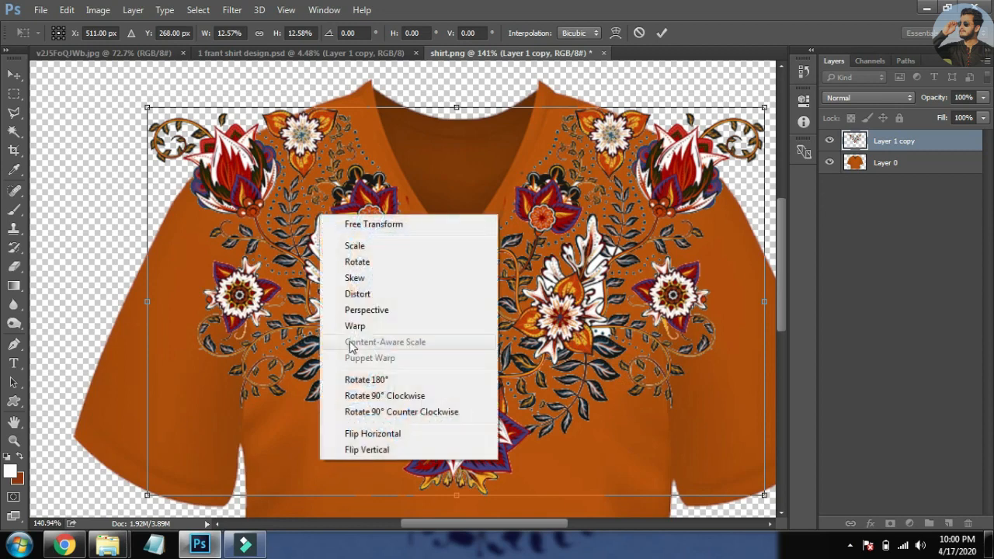
click(351, 325)
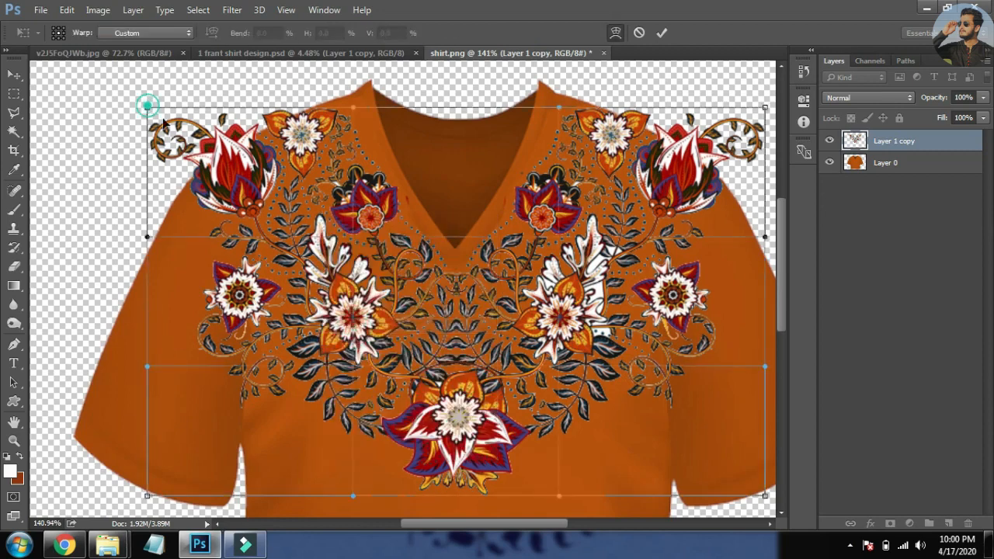
drag(153, 115, 223, 172)
drag(167, 346, 199, 347)
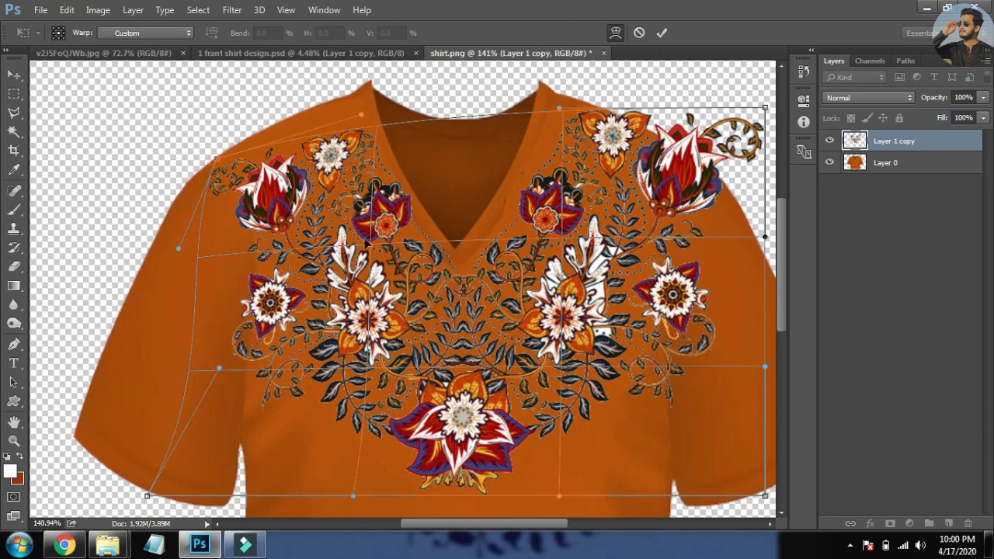
drag(378, 221, 371, 220)
drag(458, 299, 460, 304)
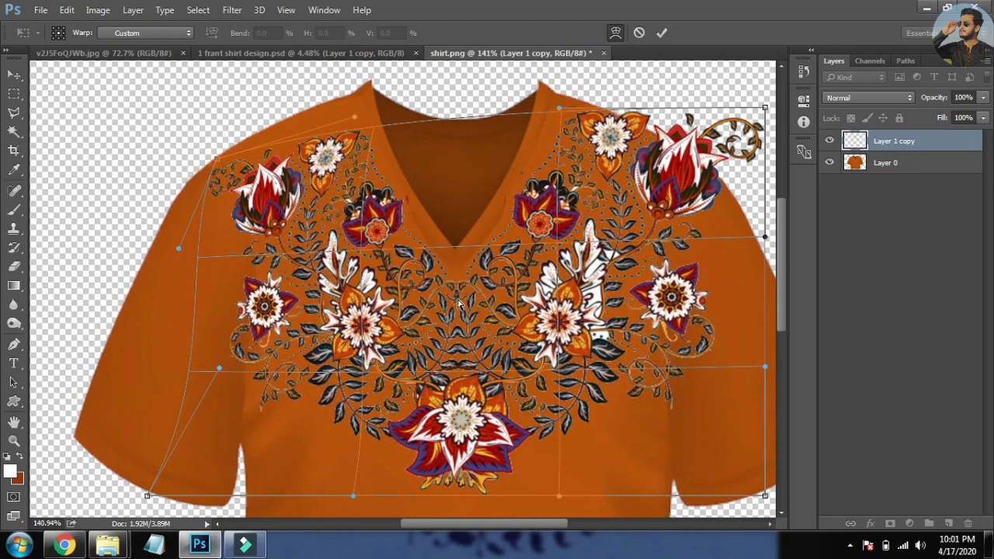
Warp the motif's right side onto the right shoulder and raise both upper flowers along the shoulder seams
drag(696, 218, 609, 209)
drag(658, 132, 613, 198)
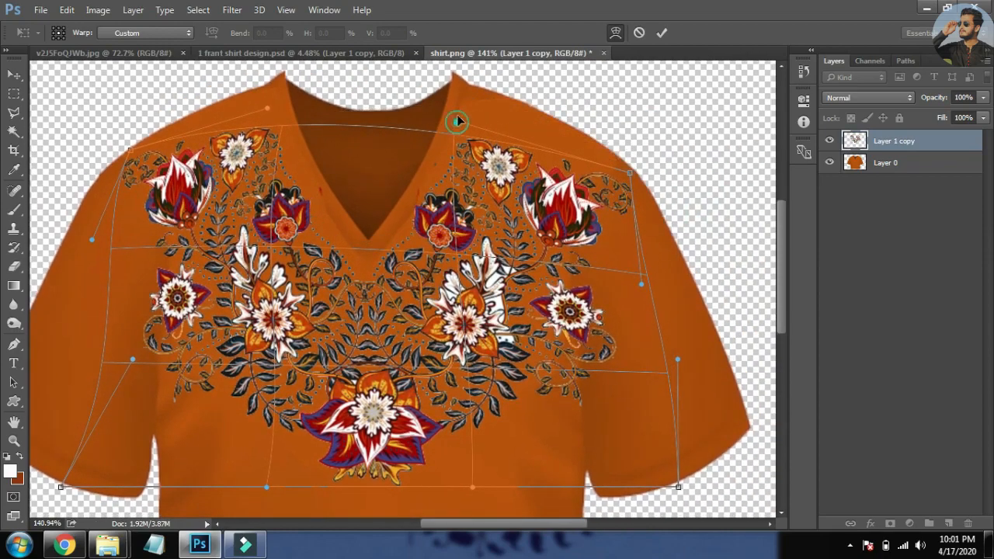
drag(457, 122, 488, 66)
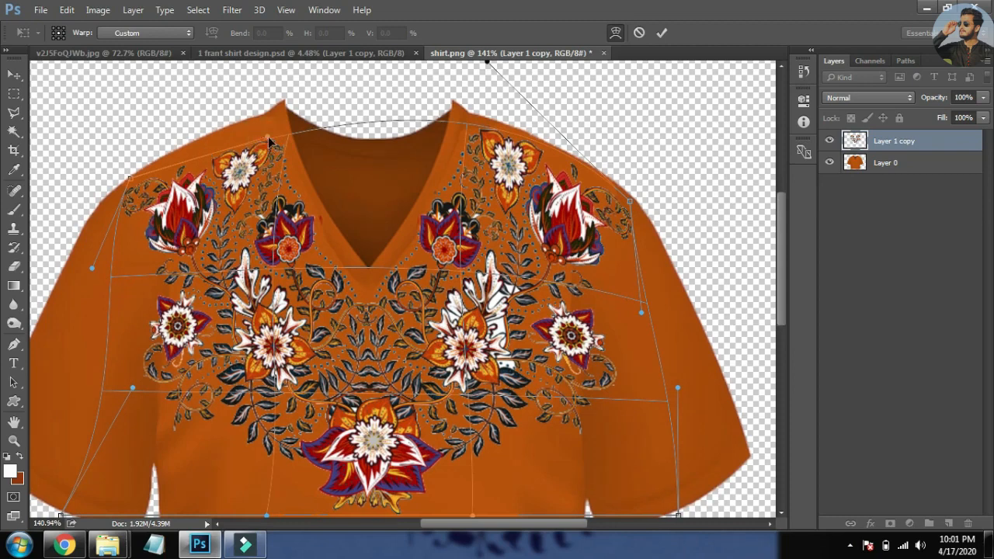
drag(268, 169, 253, 150)
Refine the warp on the motif's right side, pulling it inward to match the left side and the neckline
scroll(440, 301, down, 5)
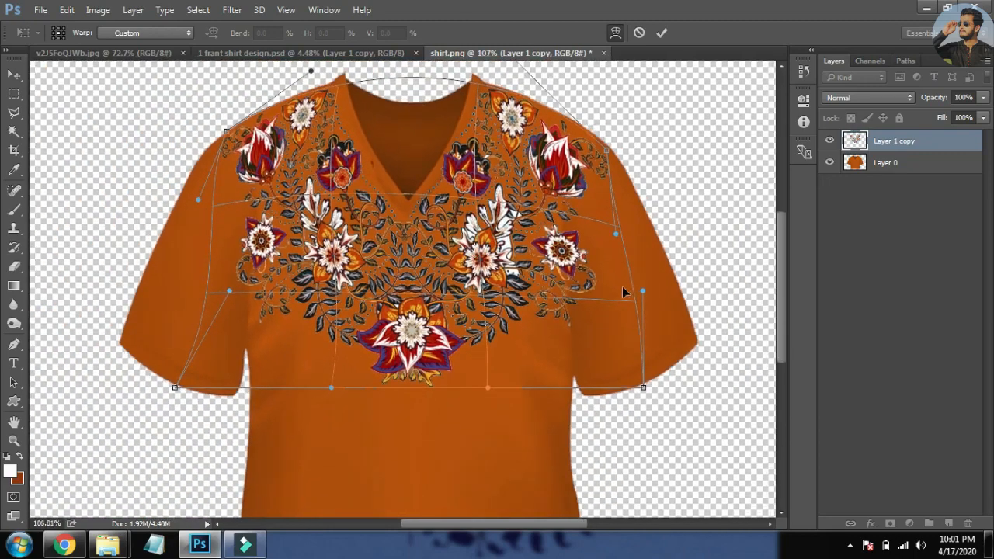
drag(624, 292, 600, 291)
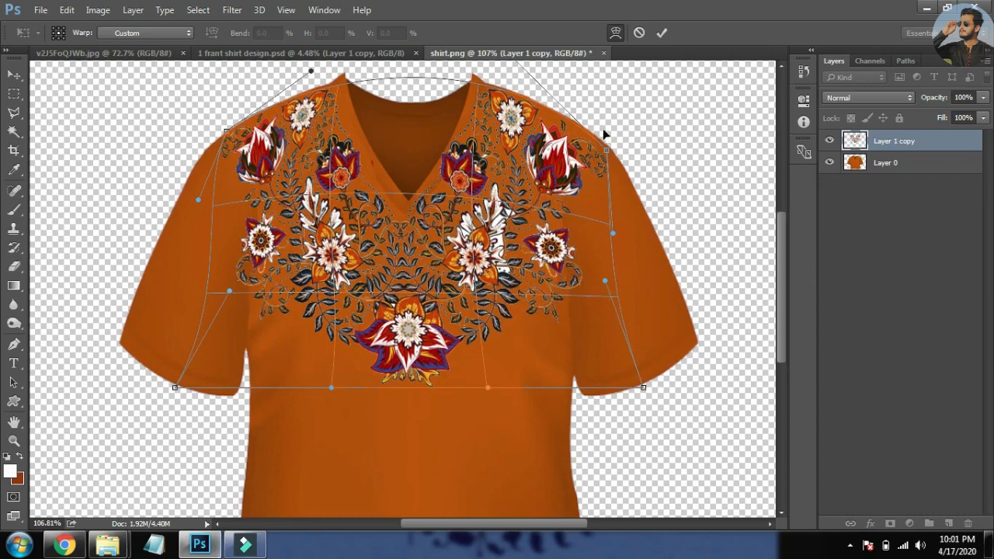
drag(600, 158, 592, 147)
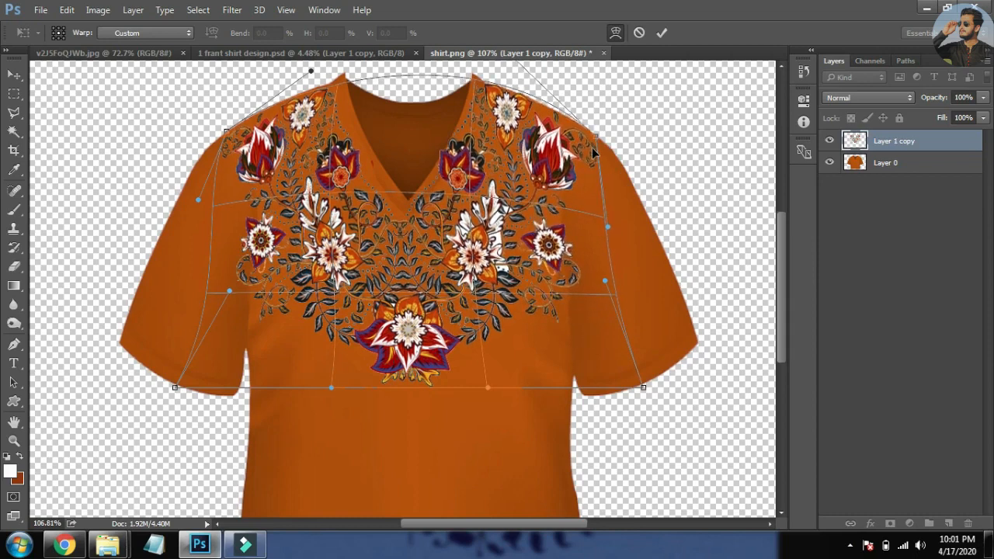
drag(513, 100, 517, 111)
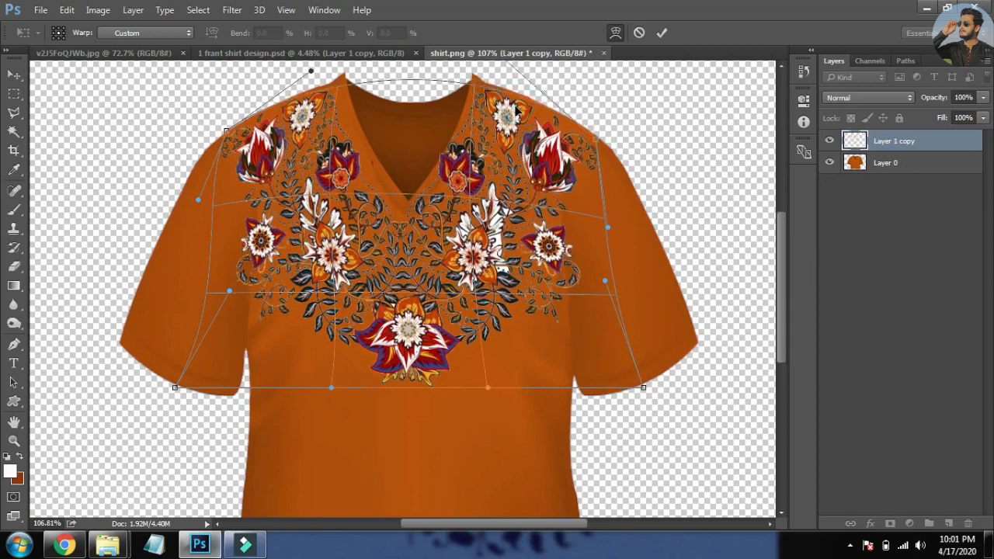
mouse_move(445, 170)
mouse_down()
mouse_move(437, 163)
mouse_move(442, 171)
mouse_up()
Stretch the motif's lower centre flower downward, even out the warp's lower corners and sides, and apply the warp
drag(425, 368, 421, 409)
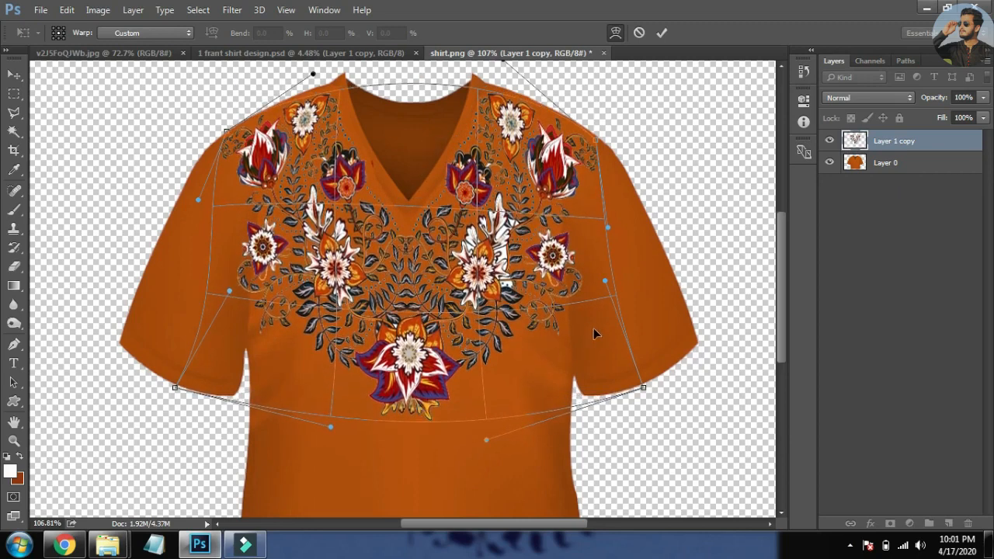
mouse_move(579, 359)
mouse_down()
mouse_move(566, 357)
mouse_move(576, 344)
mouse_up()
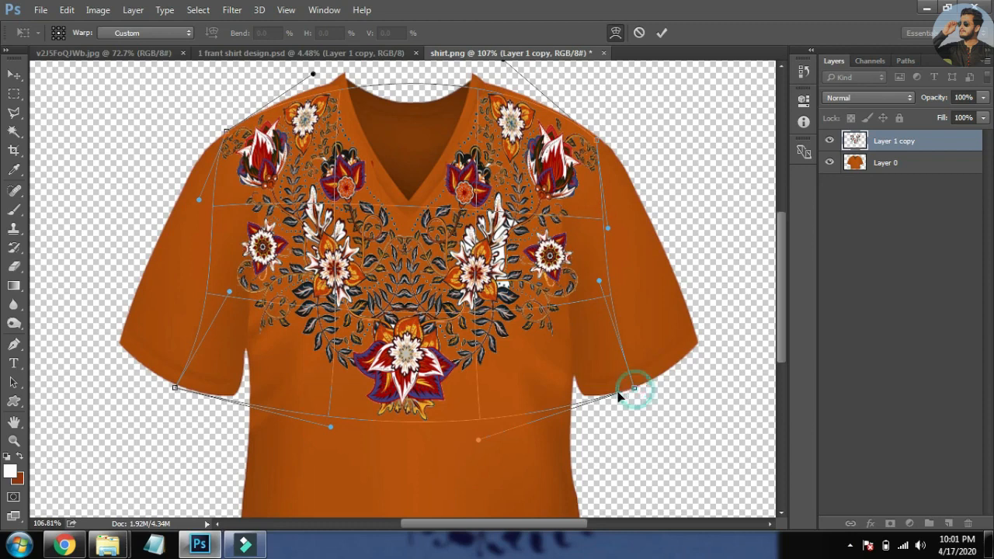
drag(633, 388, 632, 393)
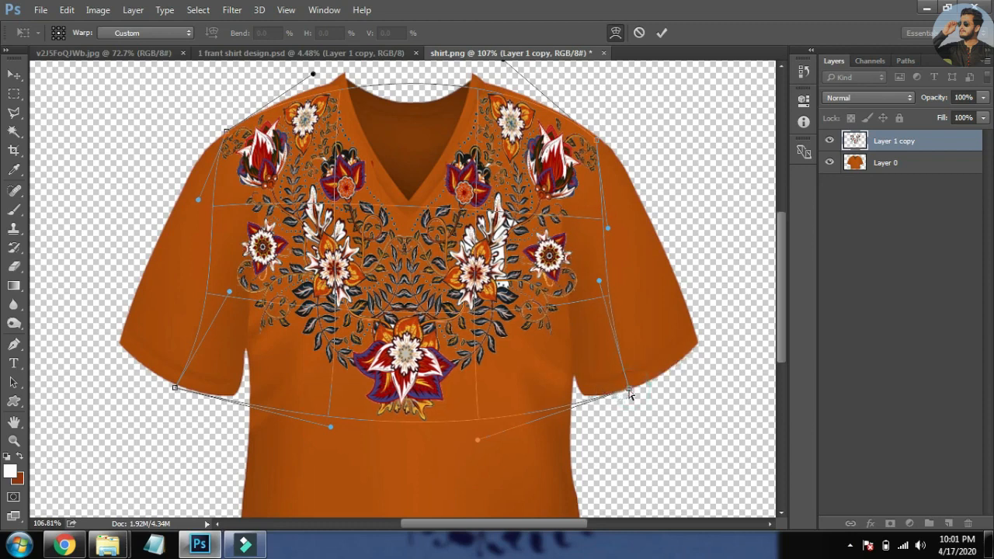
drag(470, 355, 477, 367)
drag(218, 309, 232, 313)
drag(417, 407, 417, 431)
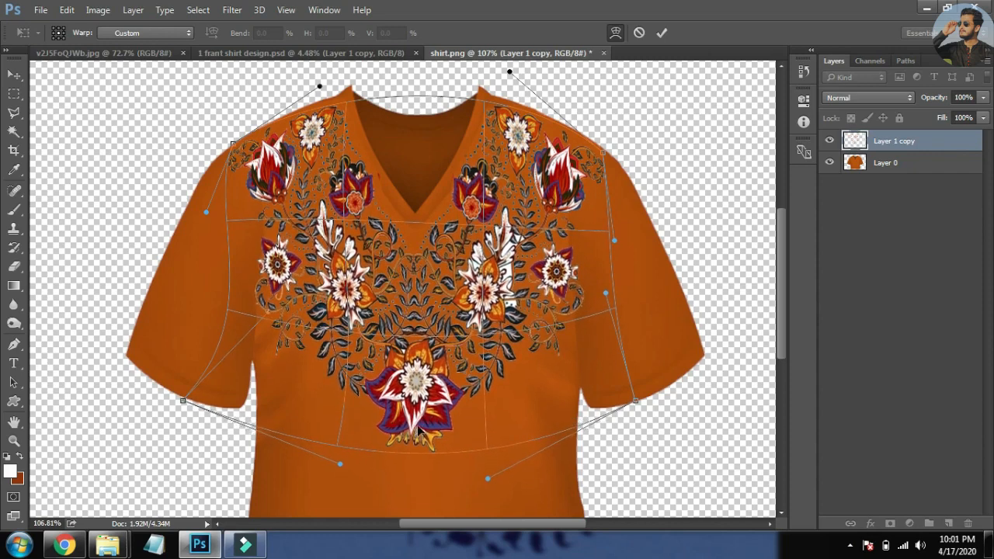
drag(429, 394, 435, 385)
key(Return)
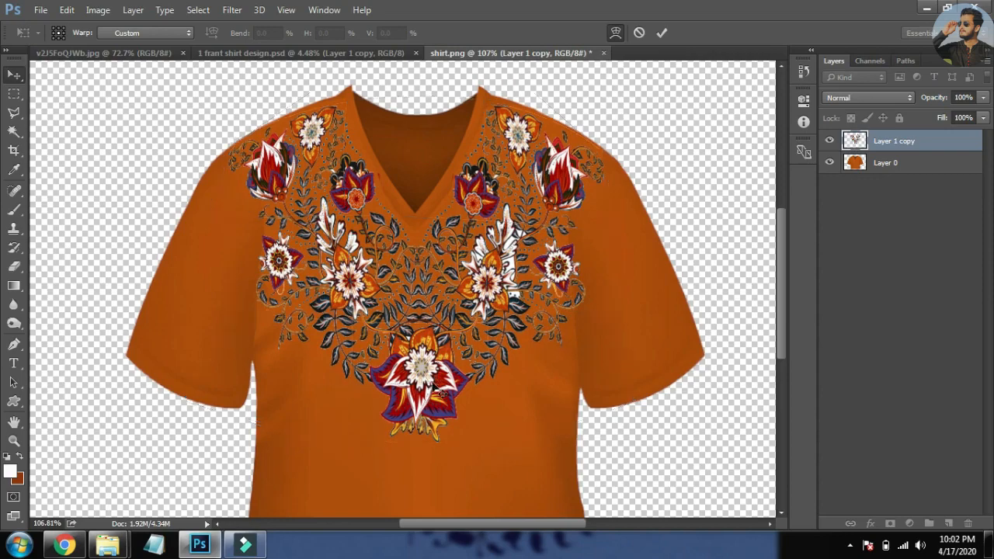
key(v)
Save the shirt mockup as a PNG named shirt, replacing the existing file, with Smallest / Slow compression and no interlacing
key(ctrl+0)
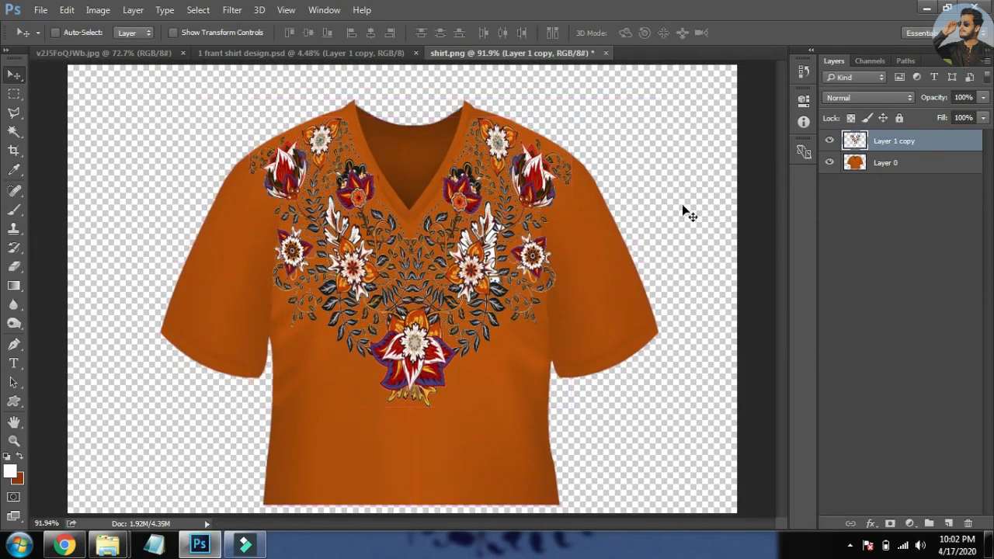
key(ctrl+shift+s)
click(411, 292)
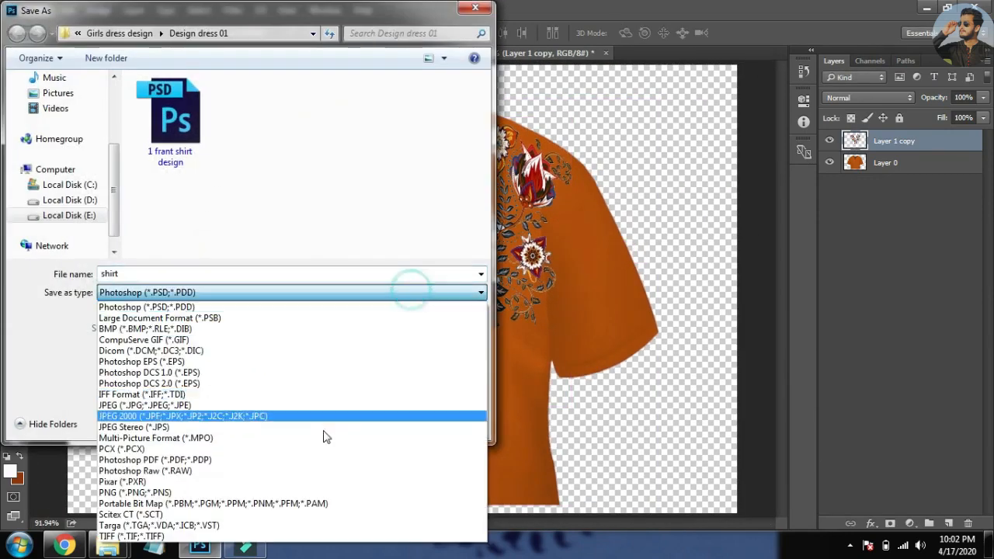
click(327, 492)
key(Return)
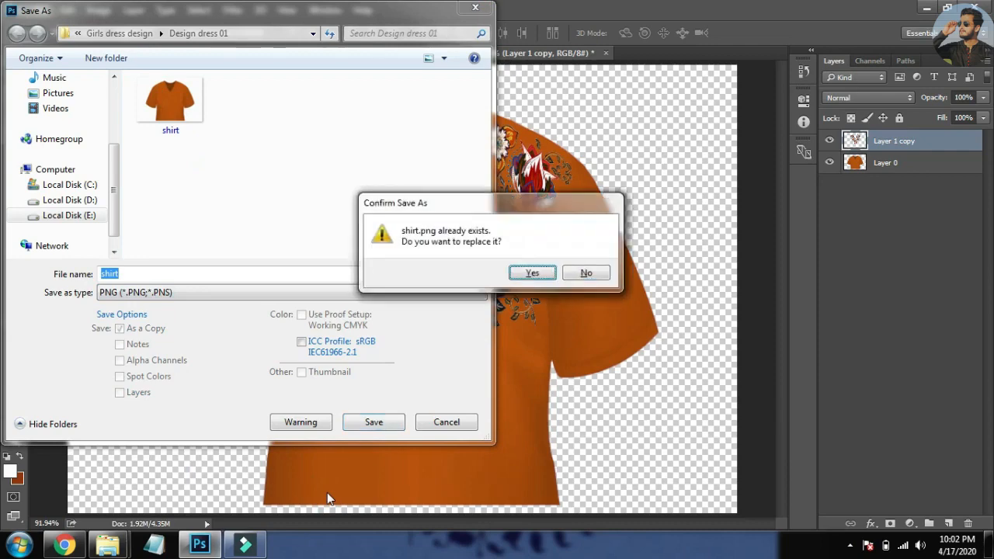
key(Return)
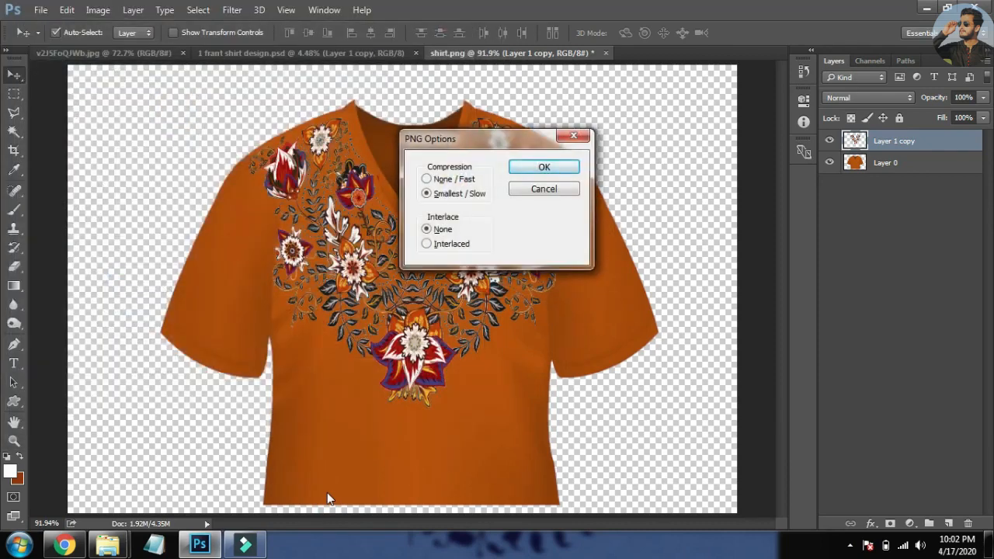
key(Return)
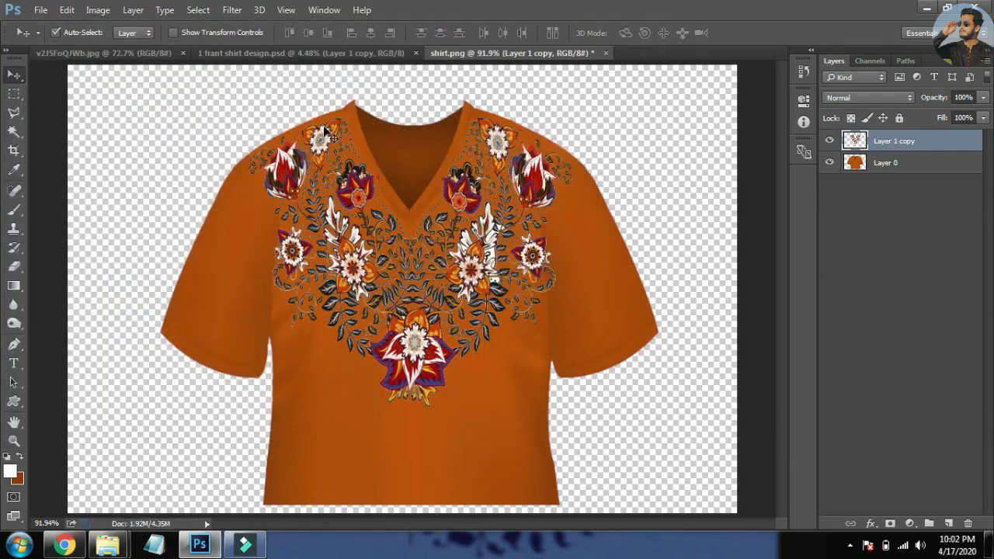
Switch back to the front shirt design document and view its whole canvas
click(364, 52)
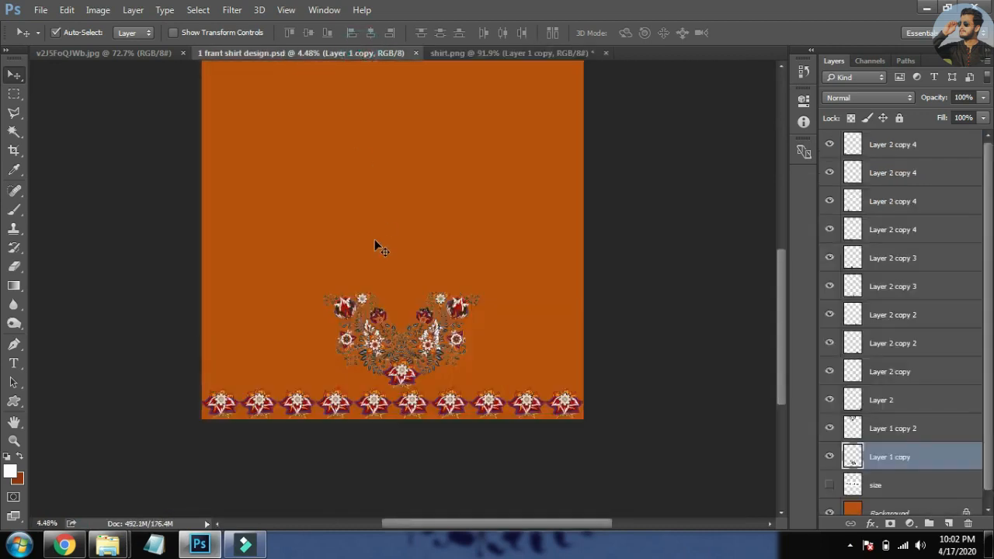
key(ctrl)
key(ctrl+0)
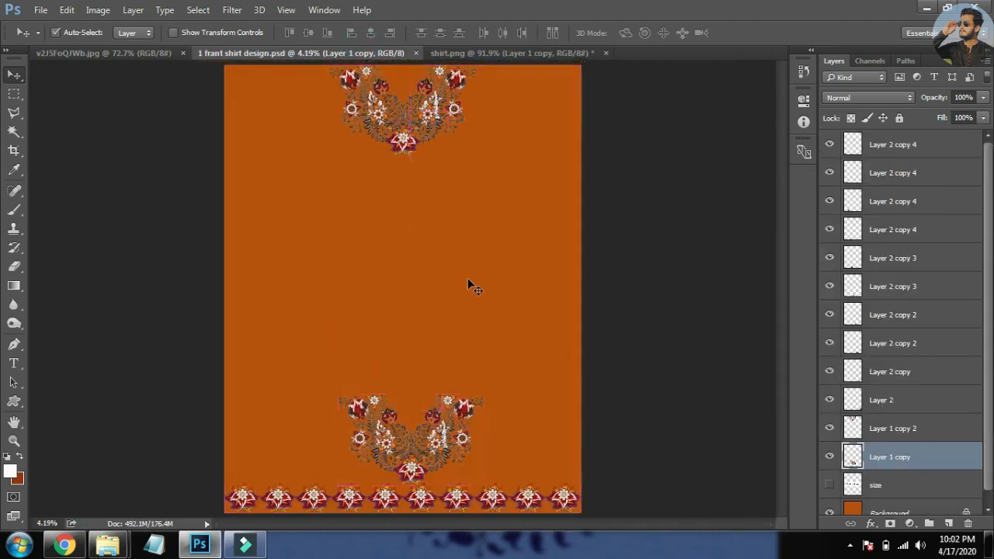
Move the lower floral motif up and slightly left, centring it above the hem border
key(ctrl)
drag(441, 442, 437, 416)
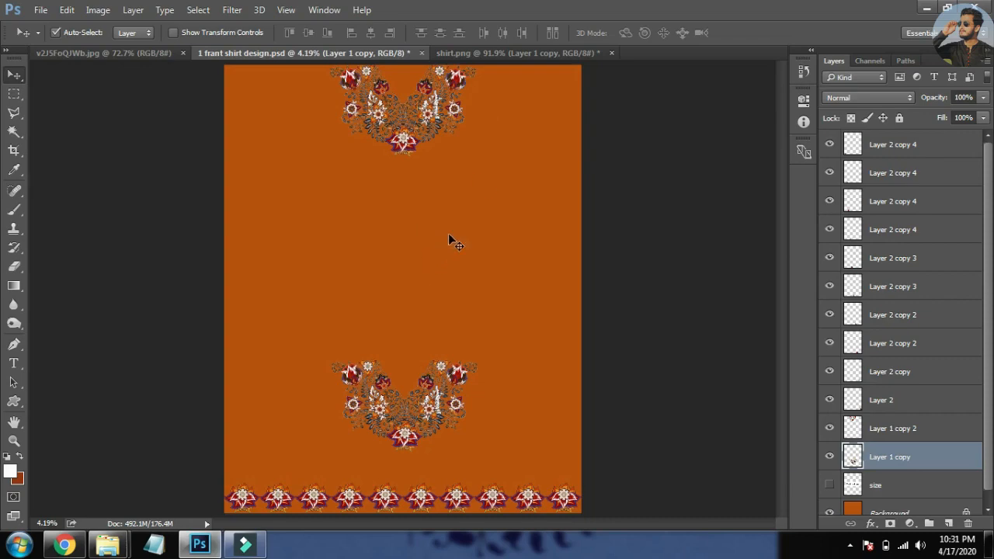
Switch to Chrome and examine the UI Here textile clipart page, including its title and the related pattern cliparts
click(65, 546)
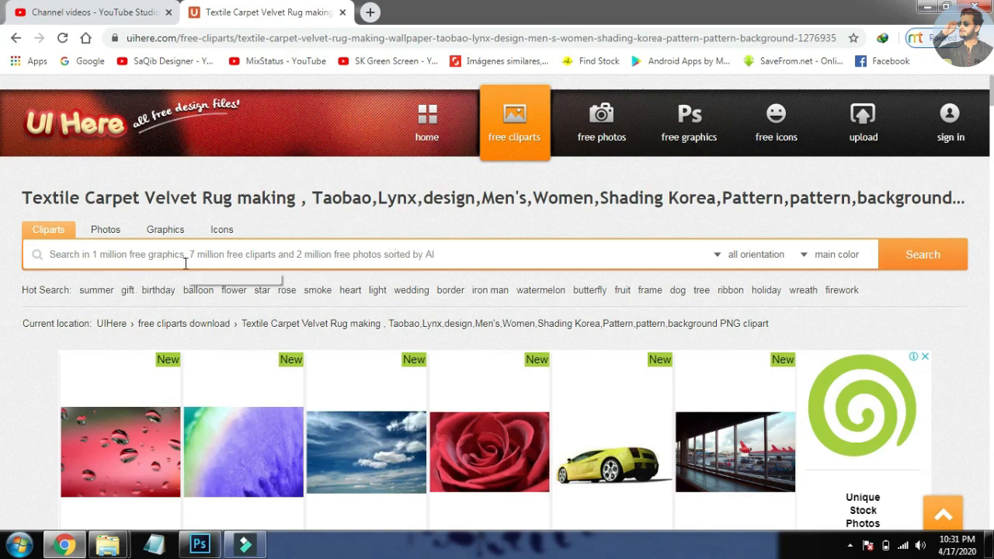
scroll(277, 303, down, 3)
scroll(277, 303, up, 3)
drag(22, 197, 263, 194)
drag(322, 195, 506, 195)
click(512, 197)
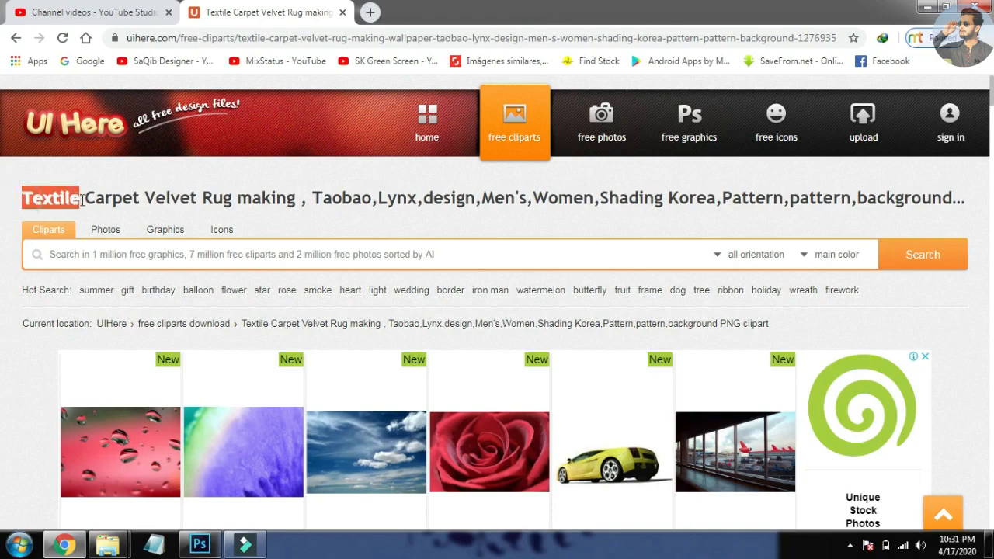
scroll(166, 240, down, 15)
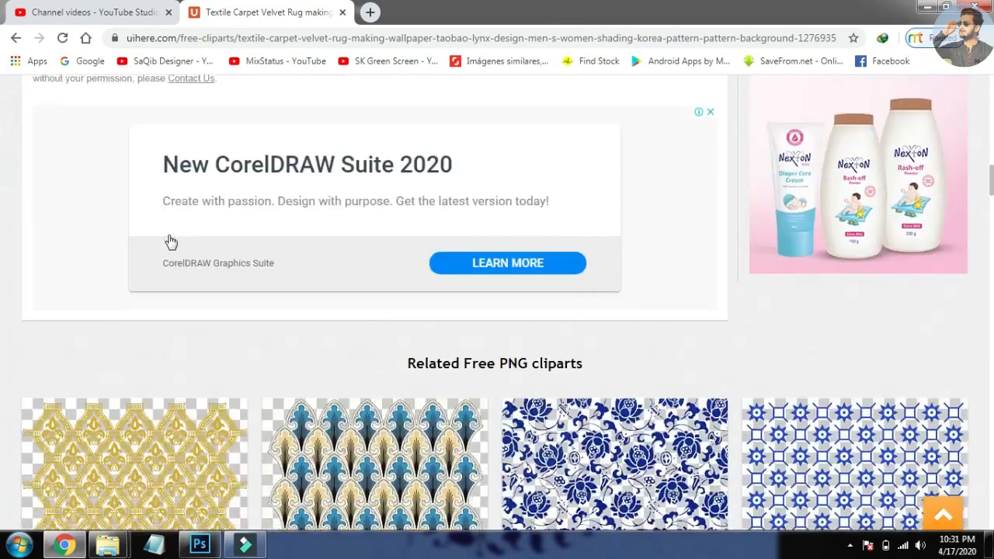
scroll(170, 241, down, 3)
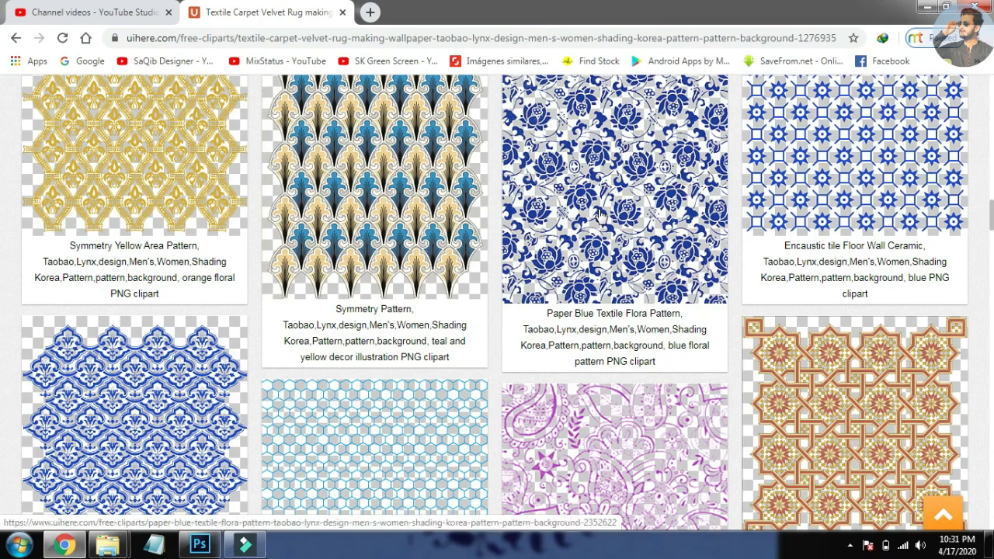
scroll(596, 226, down, 15)
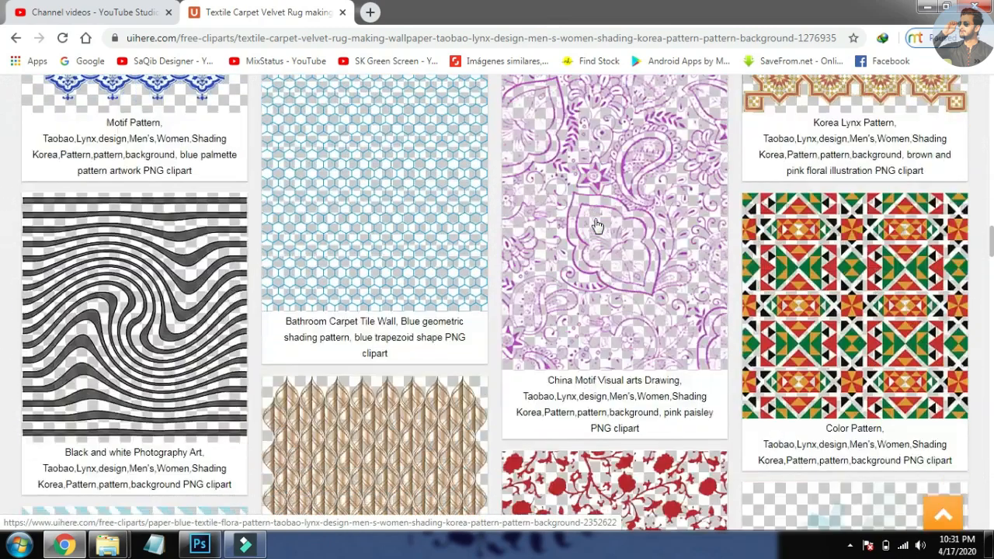
scroll(597, 225, up, 4)
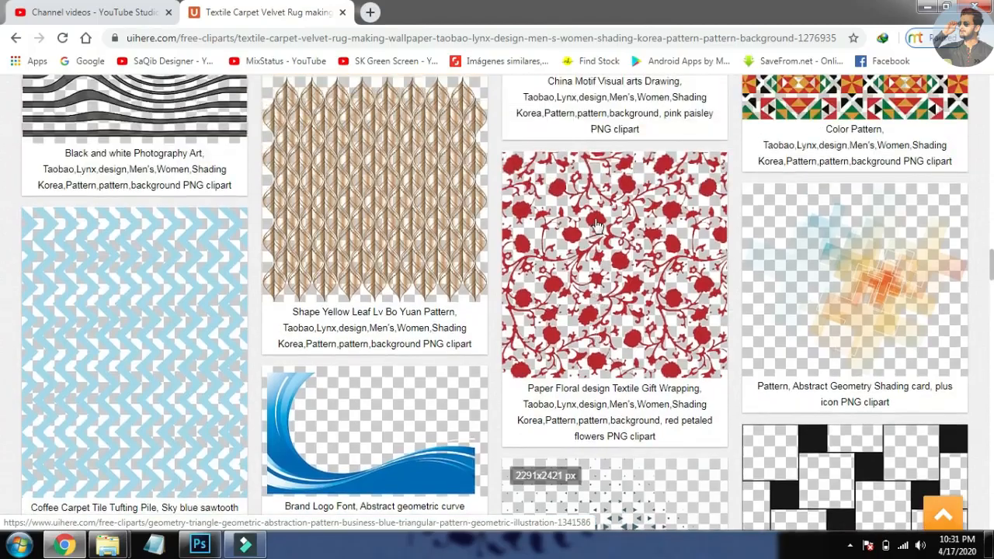
scroll(597, 225, down, 3)
scroll(596, 225, up, 3)
scroll(596, 225, down, 15)
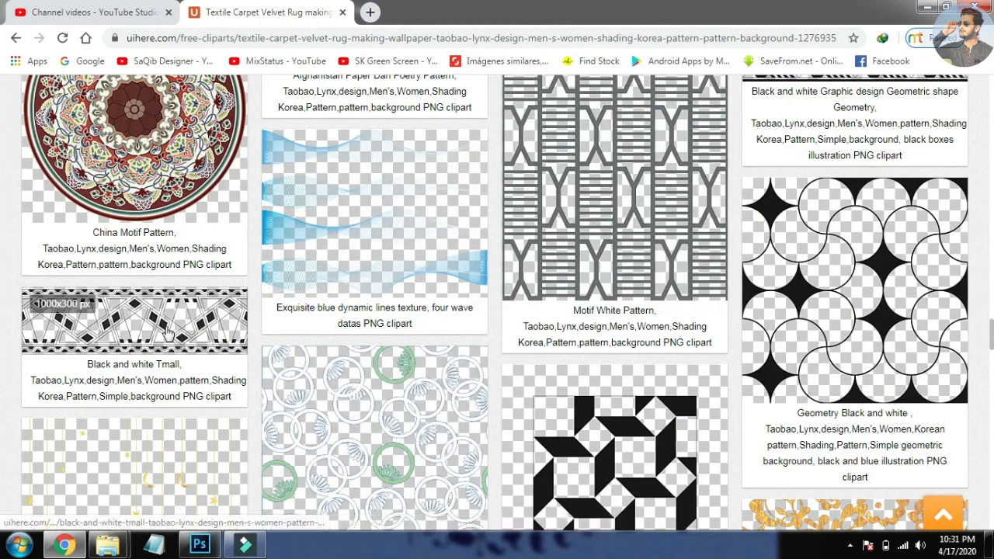
Open the 1000x300 Black and white Tmall border clipart and request its free download, choosing to sign in with Facebook
click(163, 329)
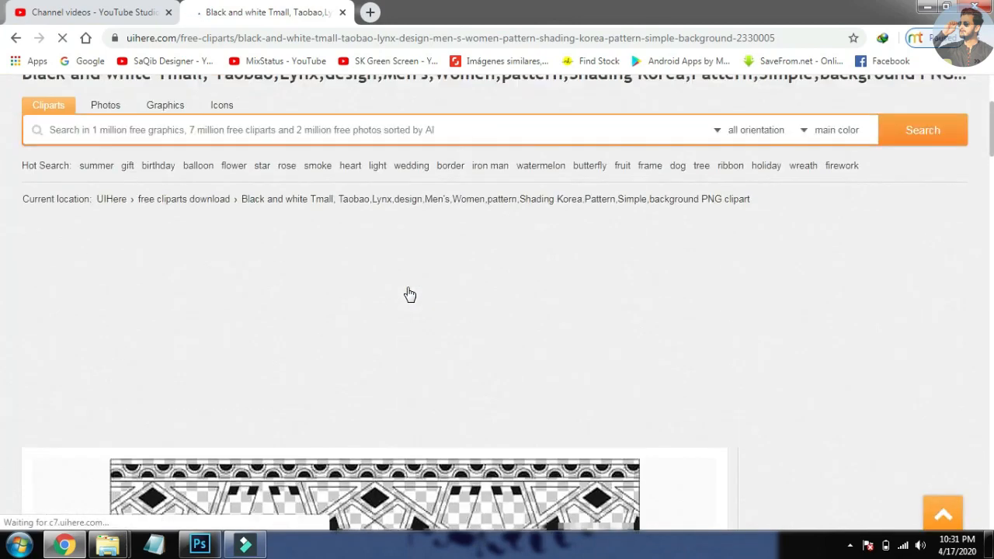
scroll(409, 294, down, 1)
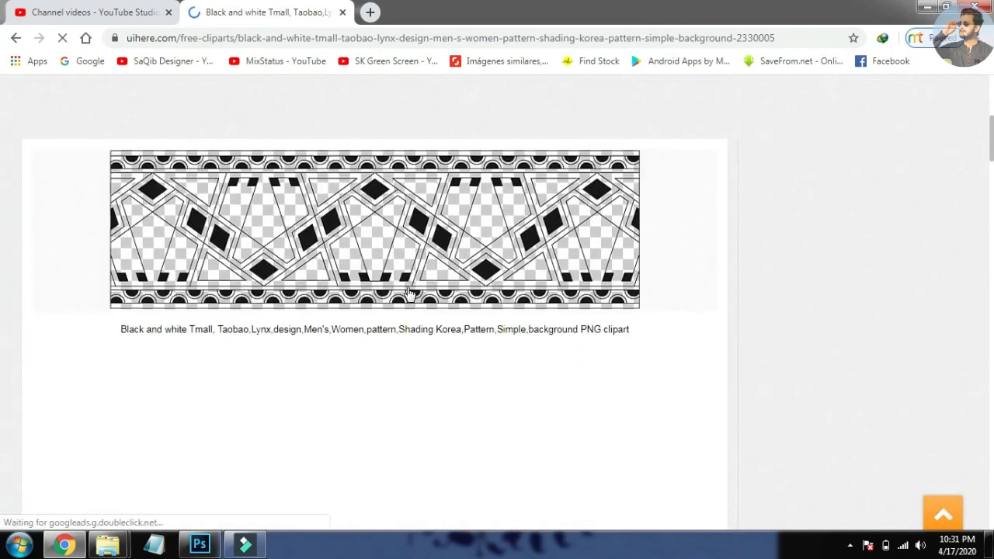
scroll(409, 294, down, 3)
scroll(407, 292, down, 3)
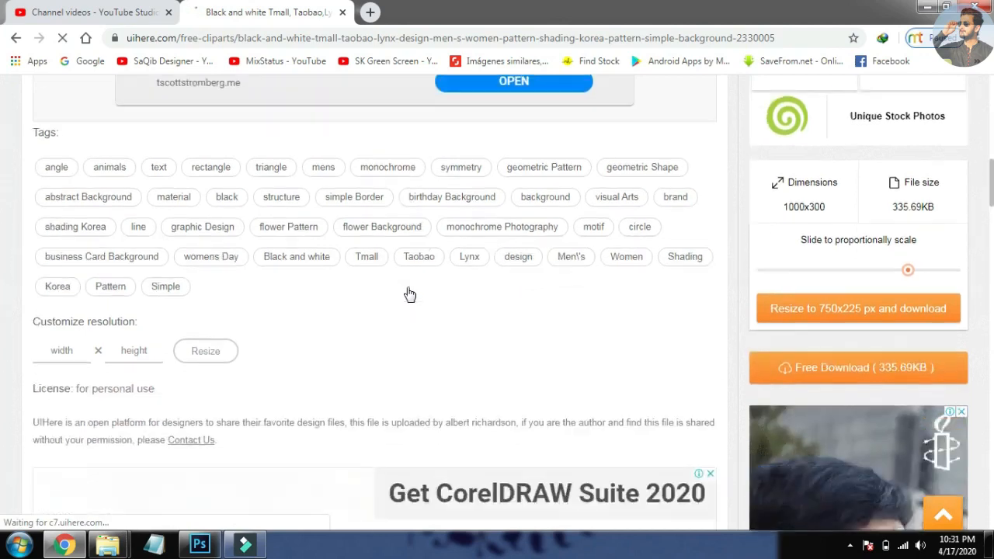
click(799, 359)
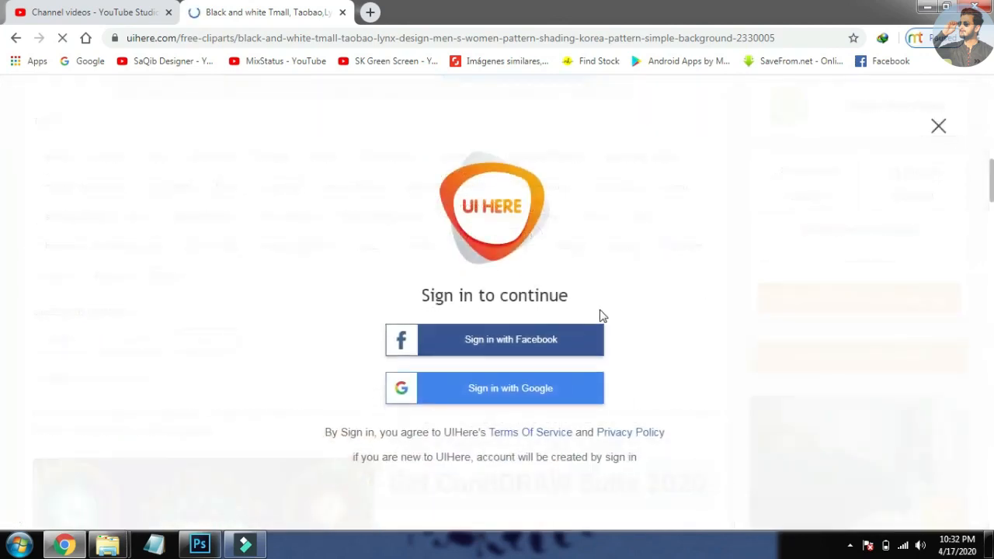
click(594, 336)
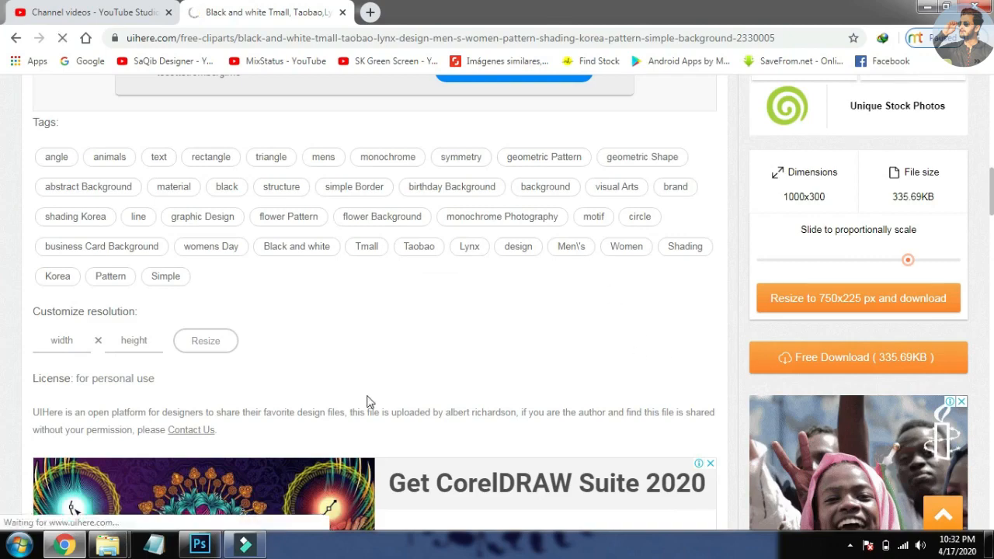
Look through the related cliparts under the black-and-white border pattern for usable motifs, dismissing the coupon offer
scroll(388, 392, down, 8)
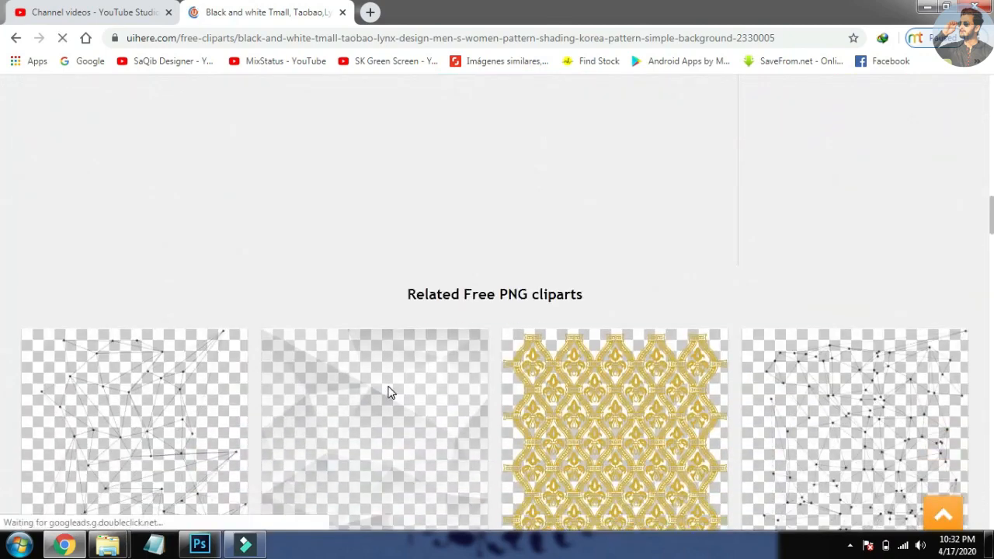
scroll(390, 392, down, 5)
scroll(390, 393, down, 9)
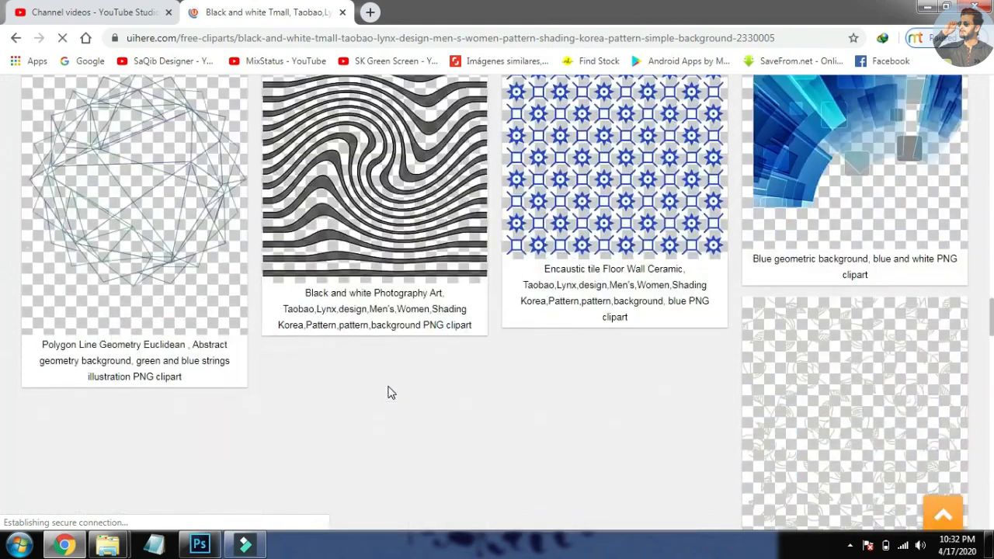
scroll(390, 392, up, 2)
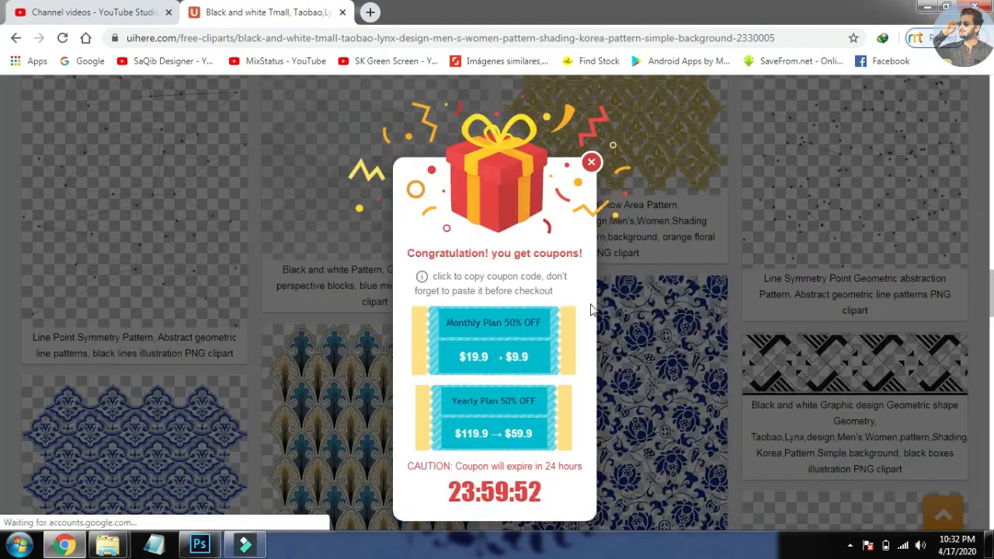
click(673, 257)
scroll(588, 170, down, 6)
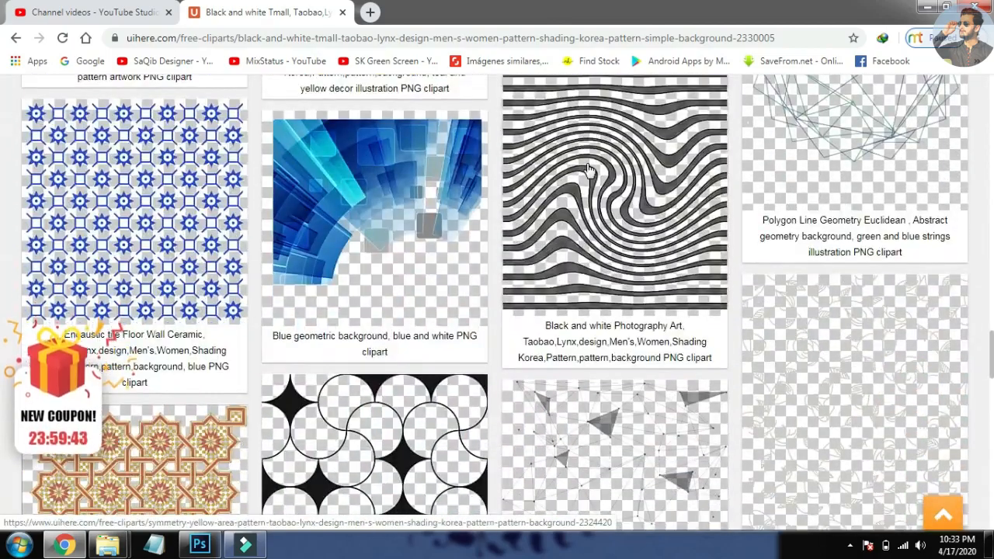
scroll(587, 169, down, 6)
scroll(588, 169, down, 7)
scroll(588, 169, down, 3)
scroll(588, 169, up, 4)
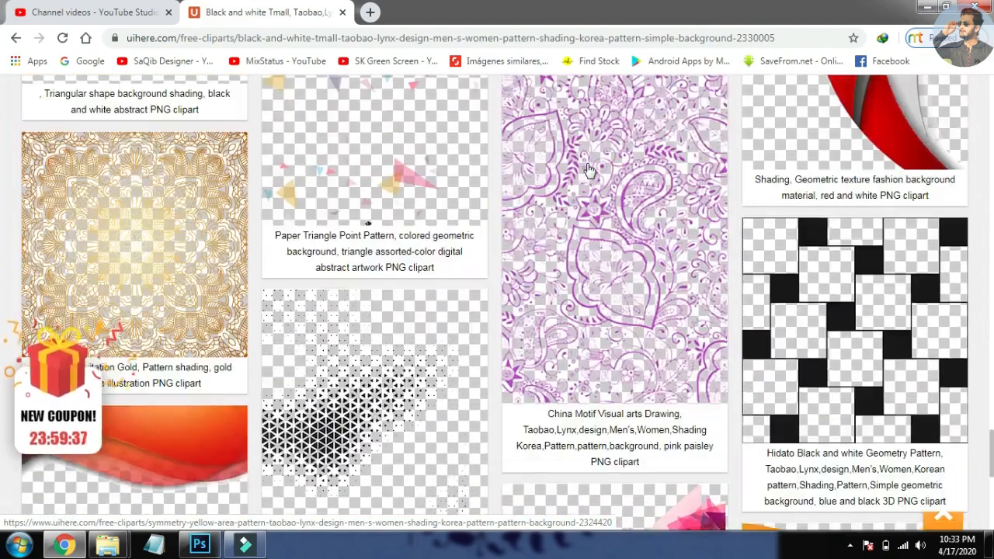
scroll(587, 169, down, 9)
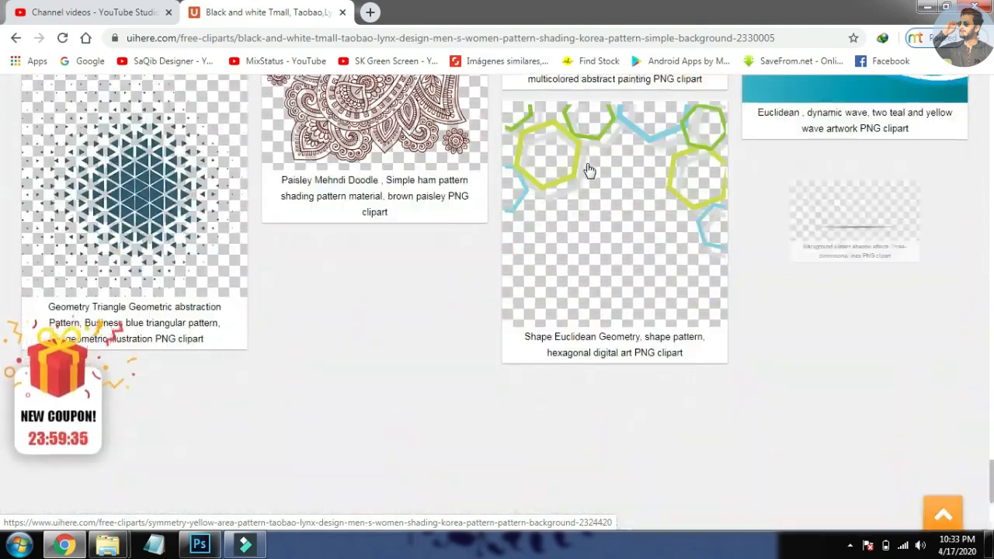
scroll(588, 169, down, 4)
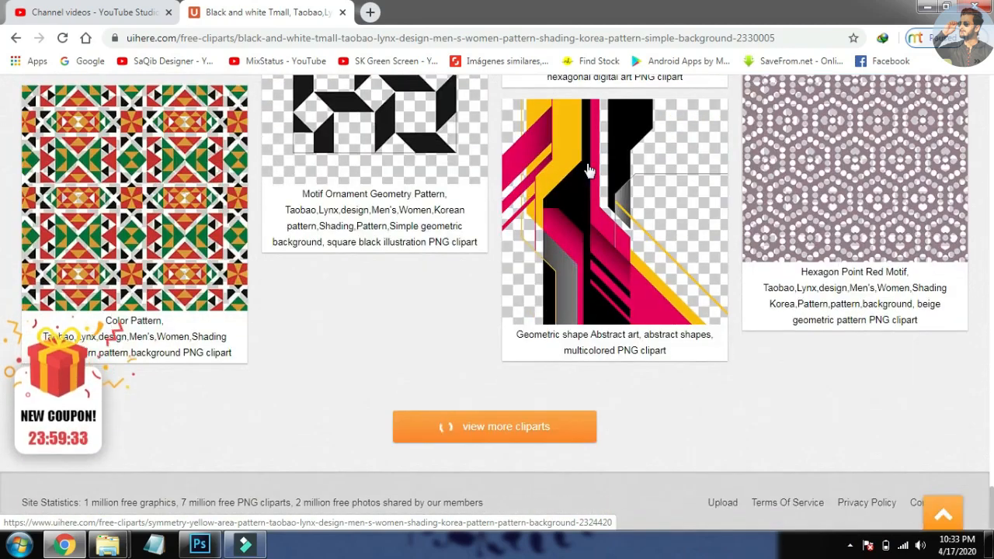
scroll(587, 169, down, 3)
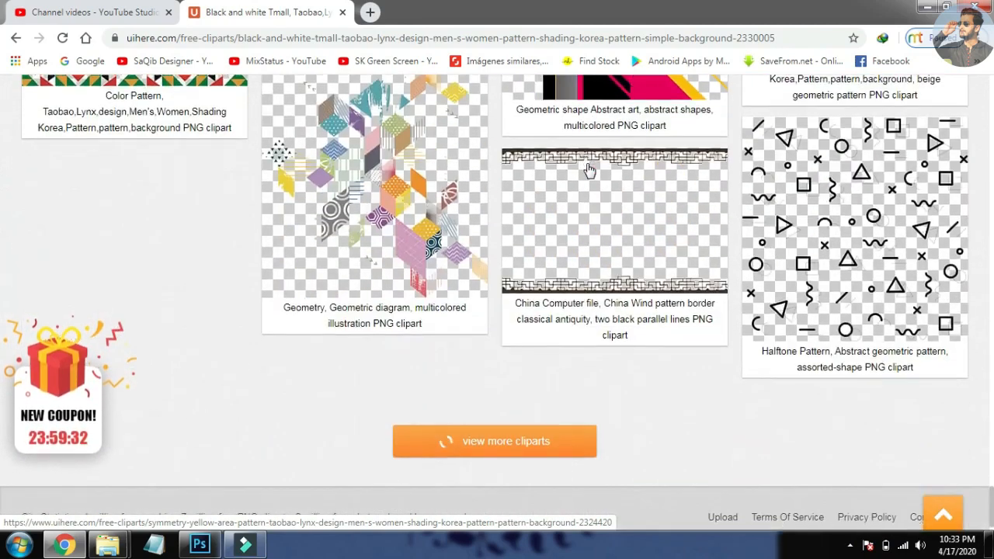
Find the Champagne Gold floral pattern among the related cliparts and open it in a new tab
scroll(588, 169, down, 4)
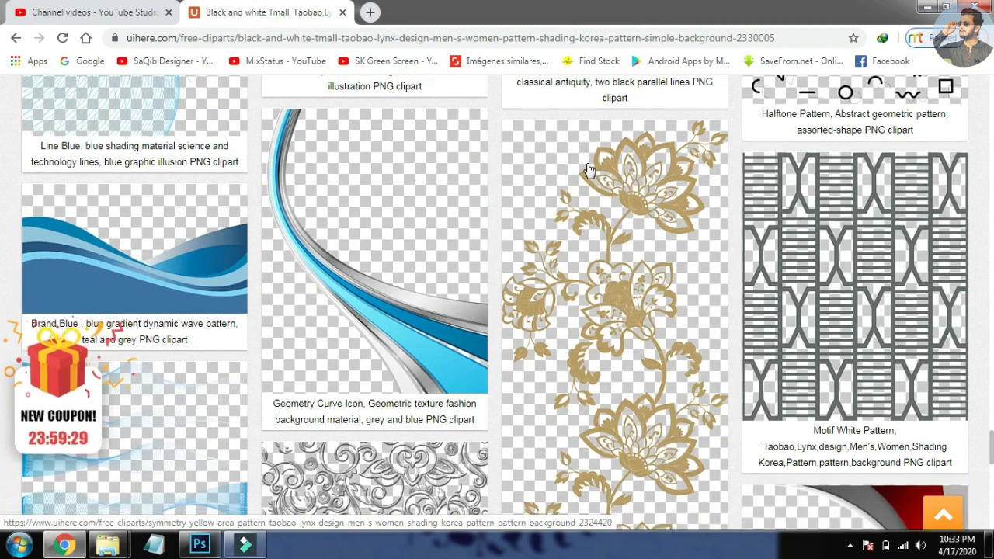
scroll(588, 170, down, 9)
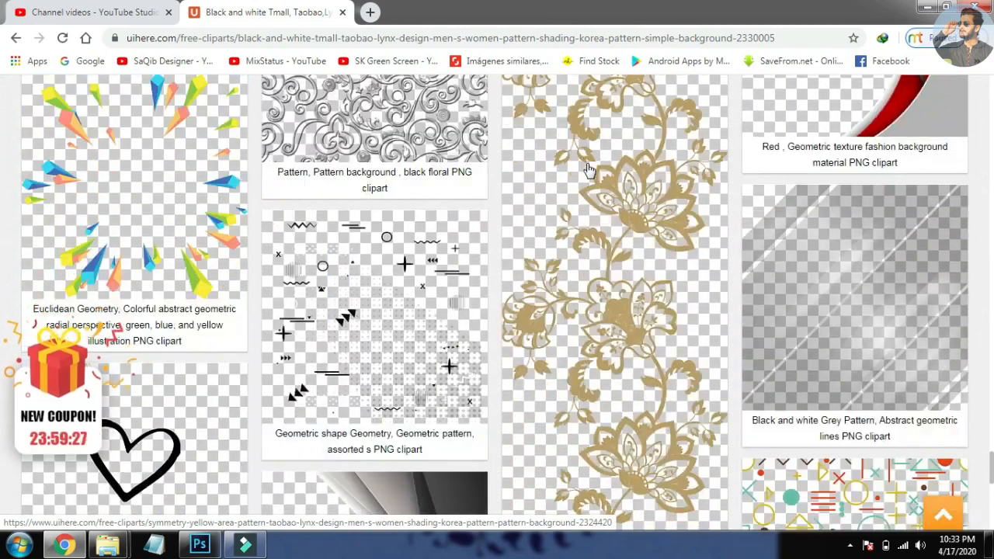
scroll(587, 169, down, 6)
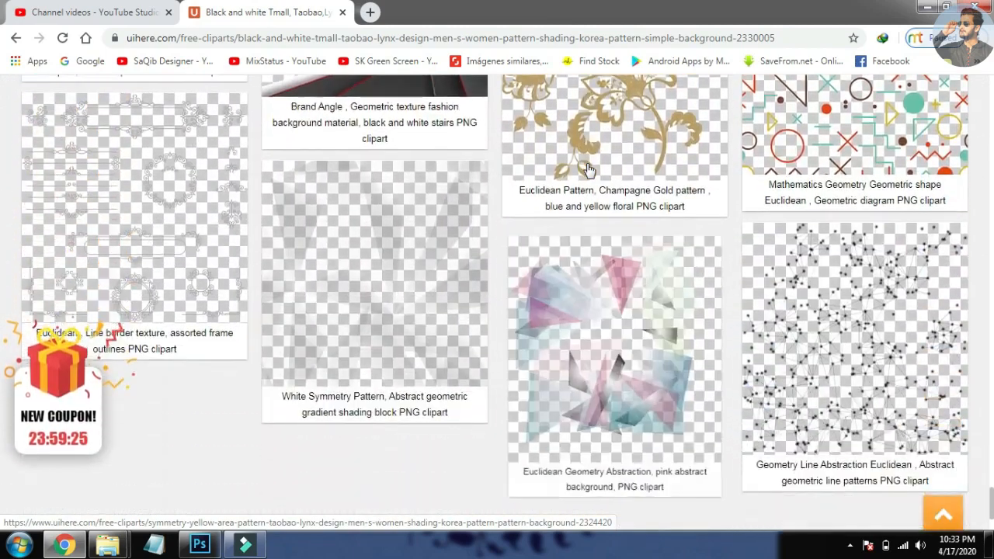
scroll(588, 170, up, 3)
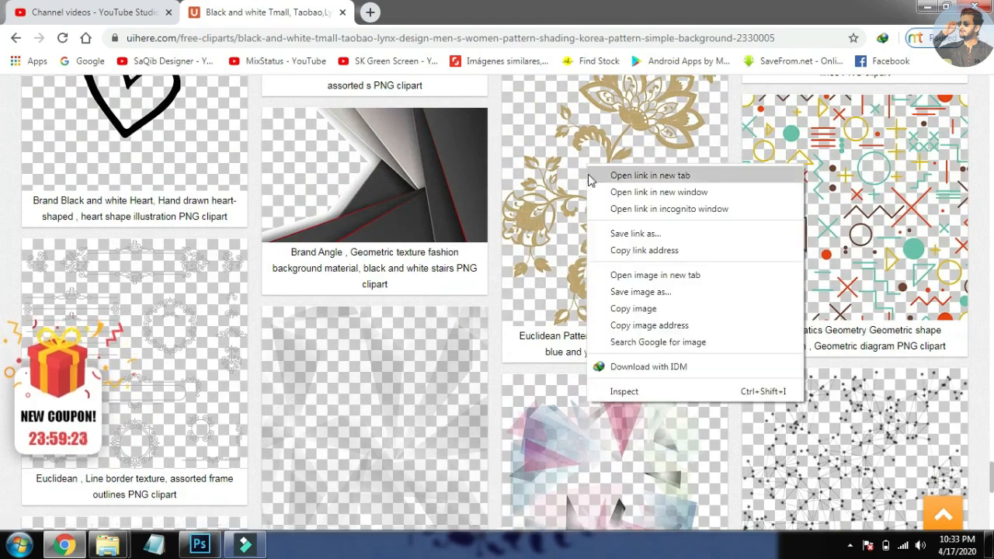
middle_click(592, 180)
Look through the additional related cliparts below the gold floral pattern
scroll(542, 198, down, 6)
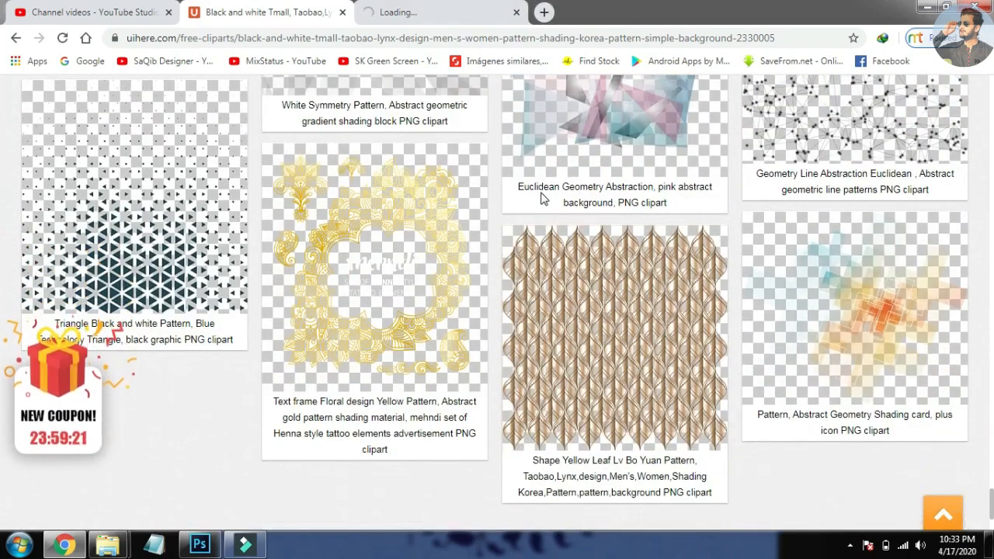
scroll(541, 198, down, 6)
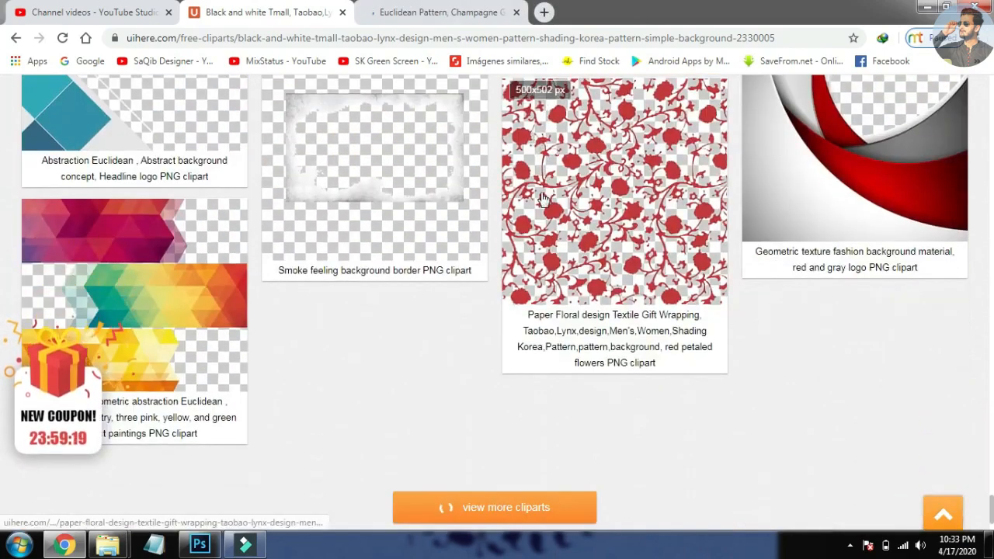
scroll(541, 198, down, 1)
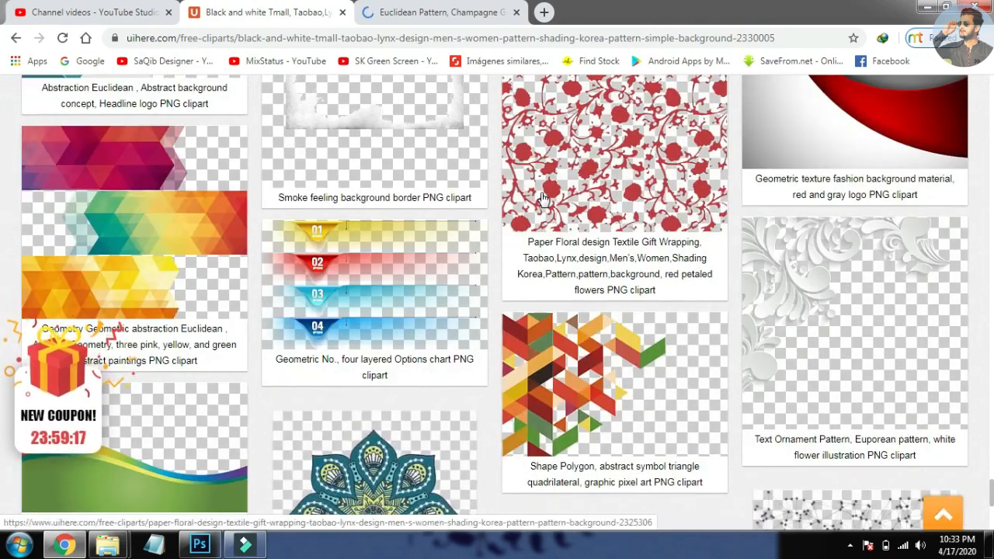
View and close the coupon offer, and download the Black and white Tmall border clipart as a PNG
click(63, 373)
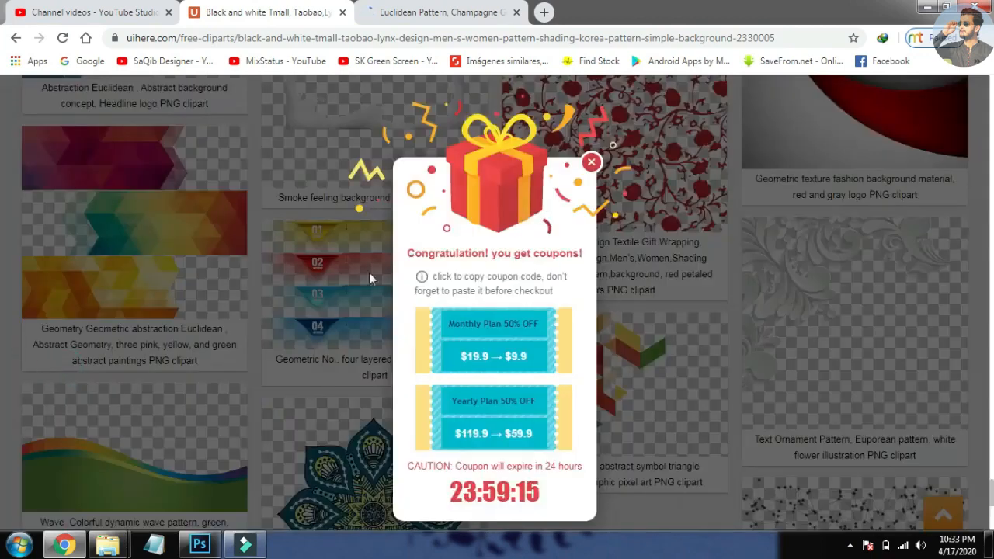
click(591, 163)
scroll(700, 190, down, 10)
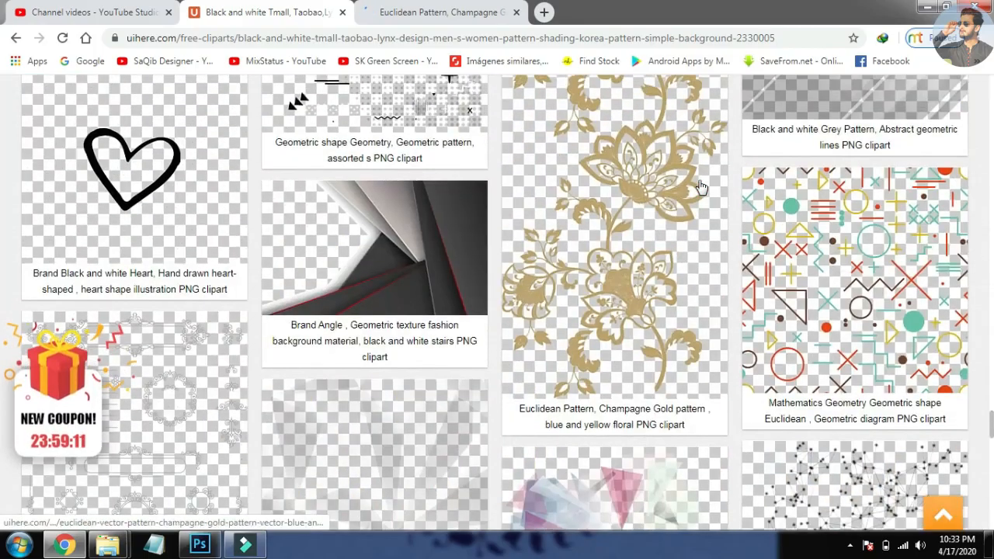
scroll(700, 190, down, 10)
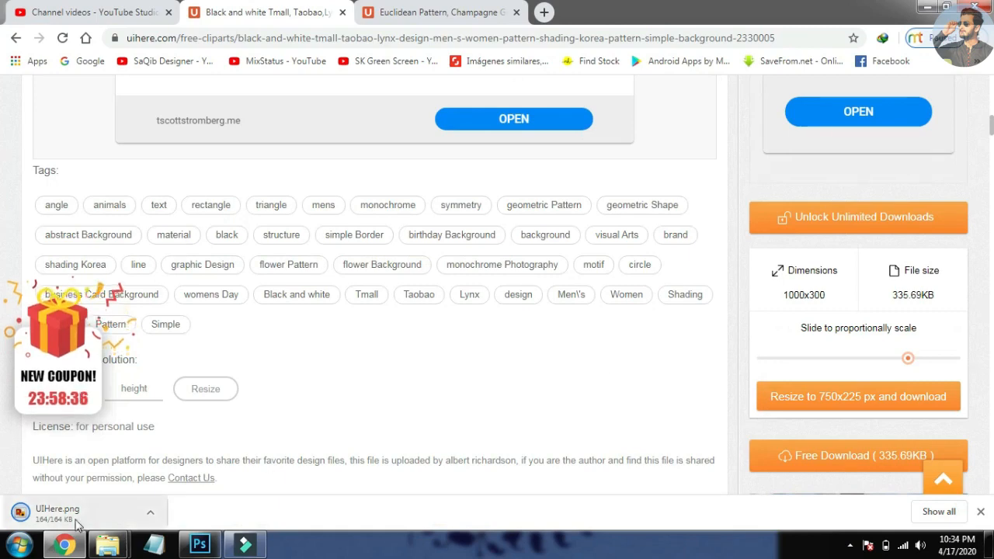
Download the Champagne Gold floral pattern clipart resized to 563x2679 px
click(489, 10)
scroll(920, 382, down, 10)
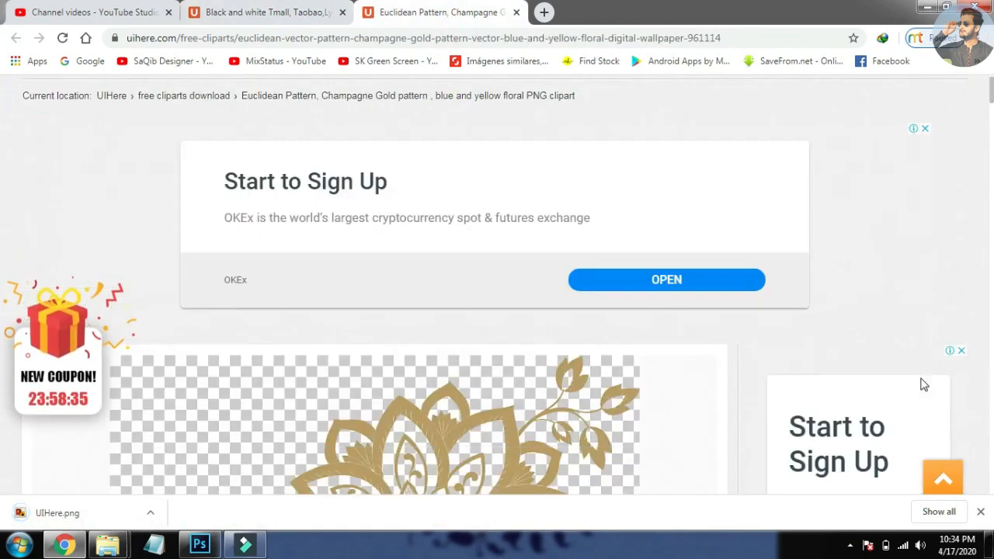
scroll(920, 378, up, 2)
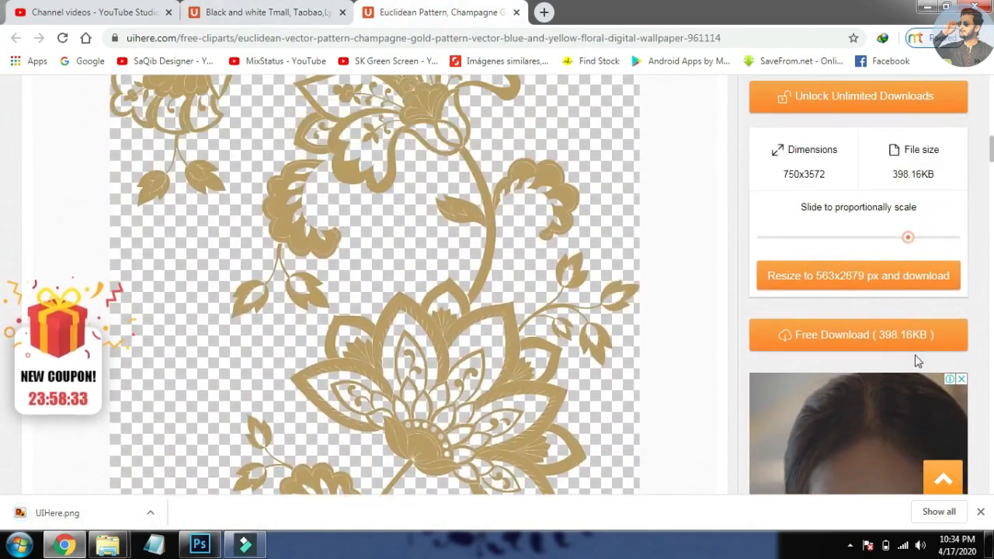
click(854, 273)
scroll(594, 325, down, 8)
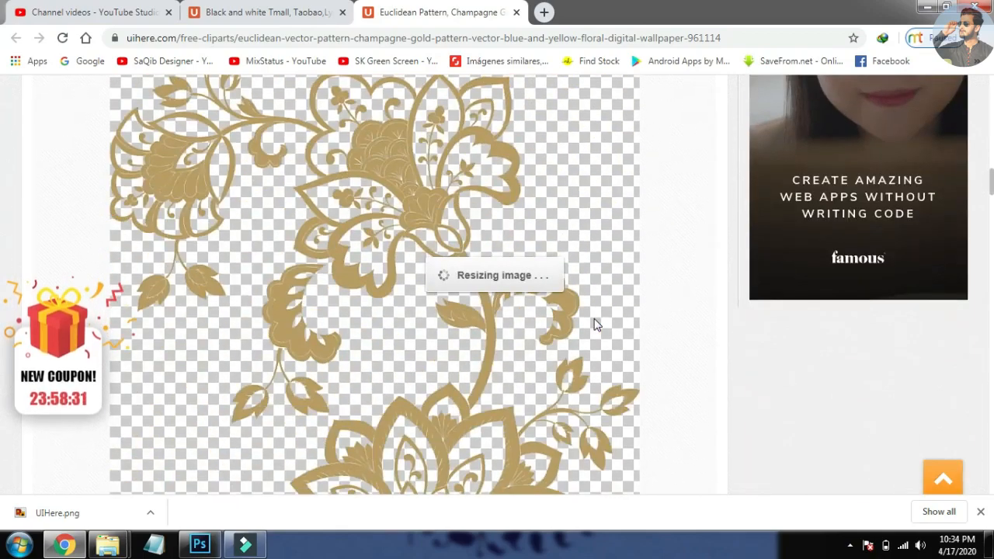
scroll(594, 324, down, 8)
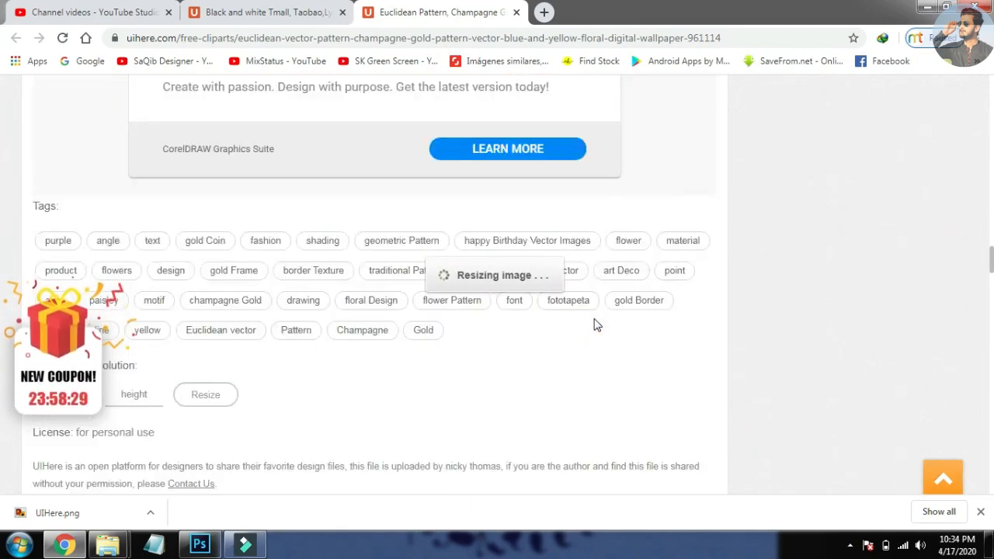
Look through the related pattern cliparts on the Black and white Tmall page for other usable designs
scroll(594, 324, up, 5)
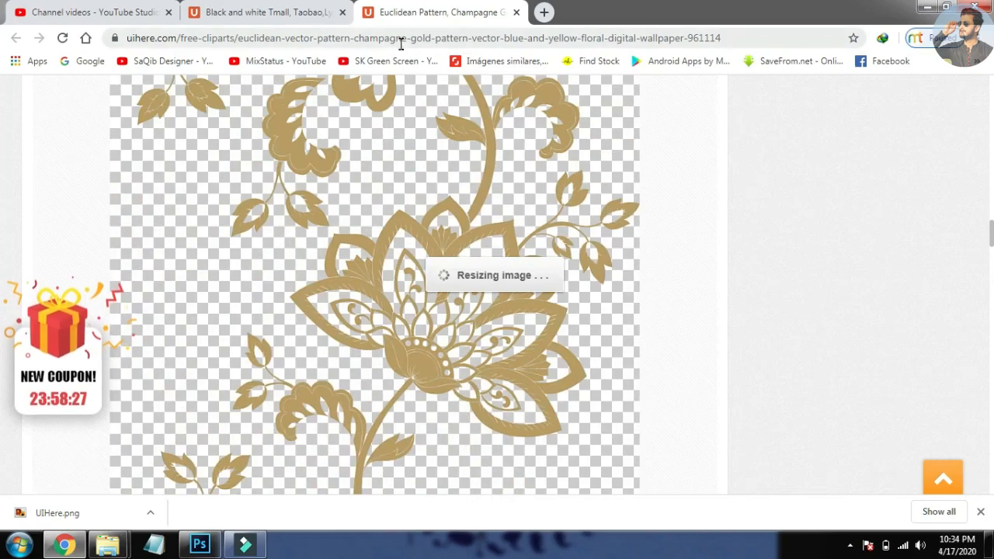
click(294, 12)
scroll(456, 357, down, 10)
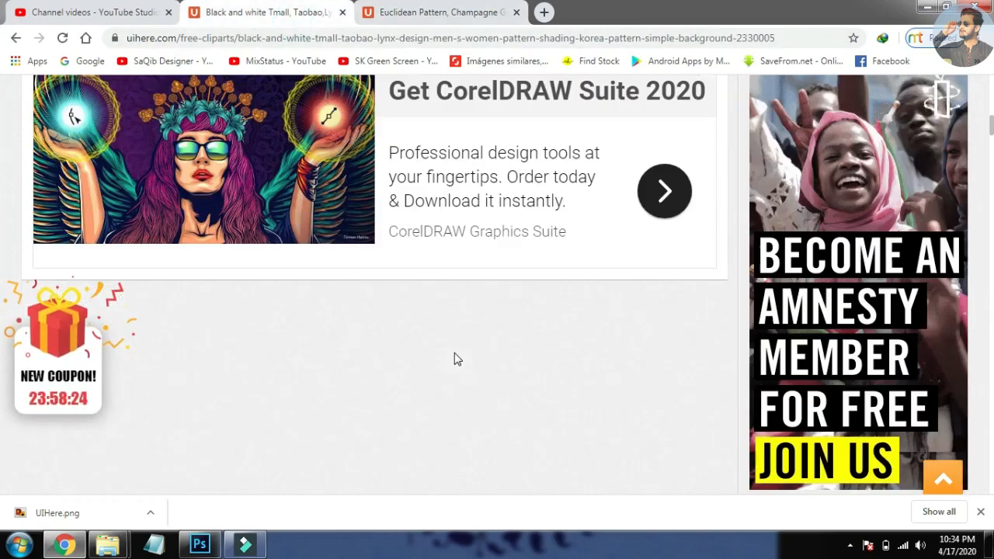
scroll(457, 359, up, 3)
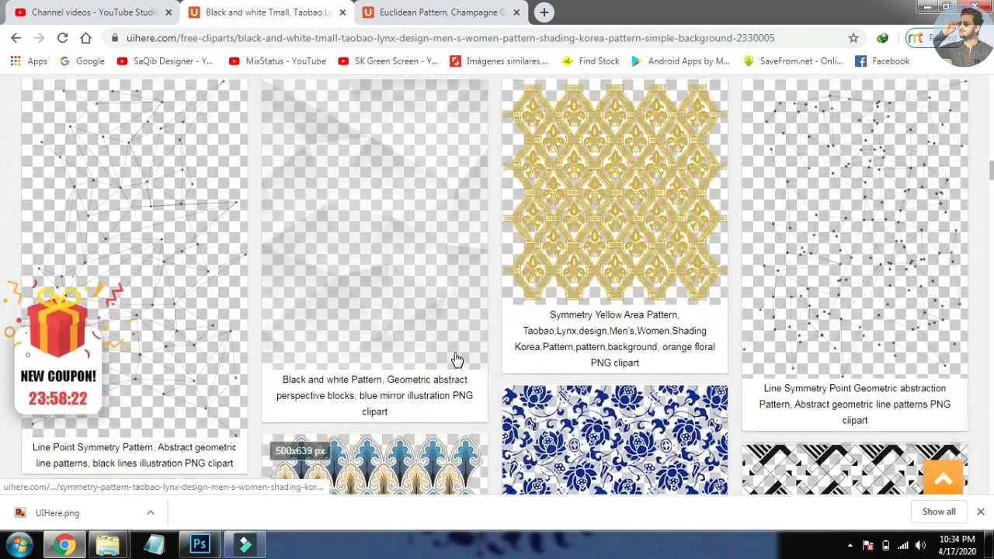
scroll(457, 359, down, 12)
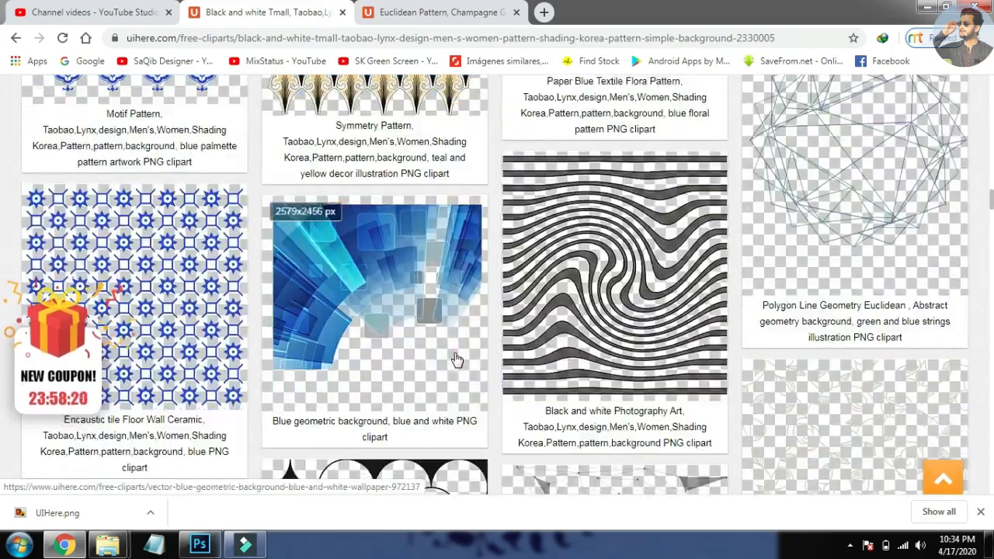
scroll(457, 360, down, 6)
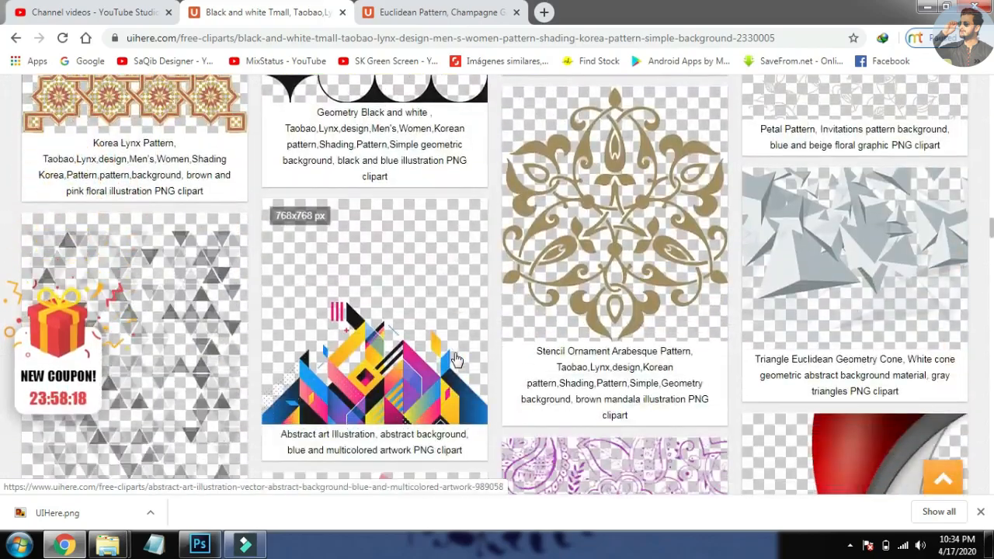
scroll(455, 358, down, 5)
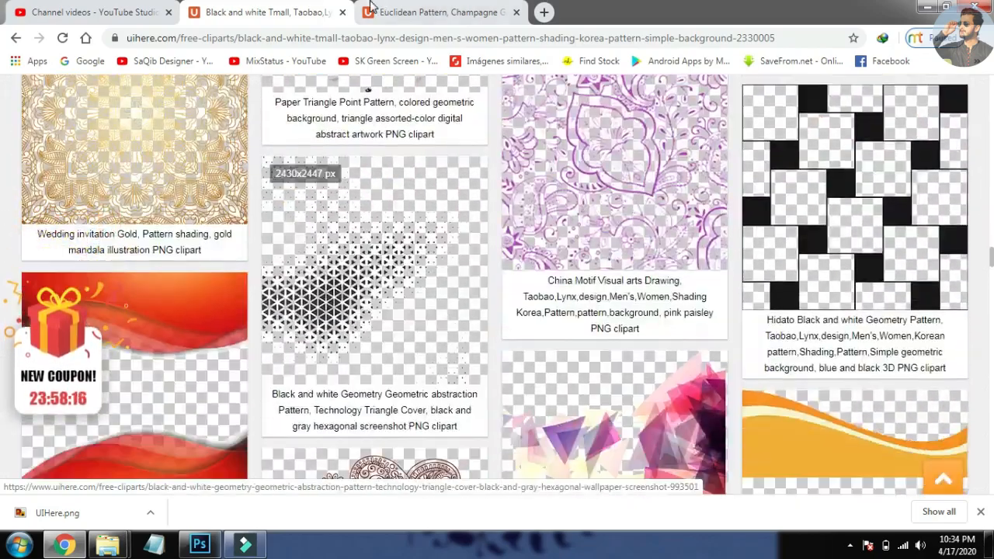
Locate the downloaded UIHere and UIHere (1) images and move both into the Design dress 01 folder
click(371, 7)
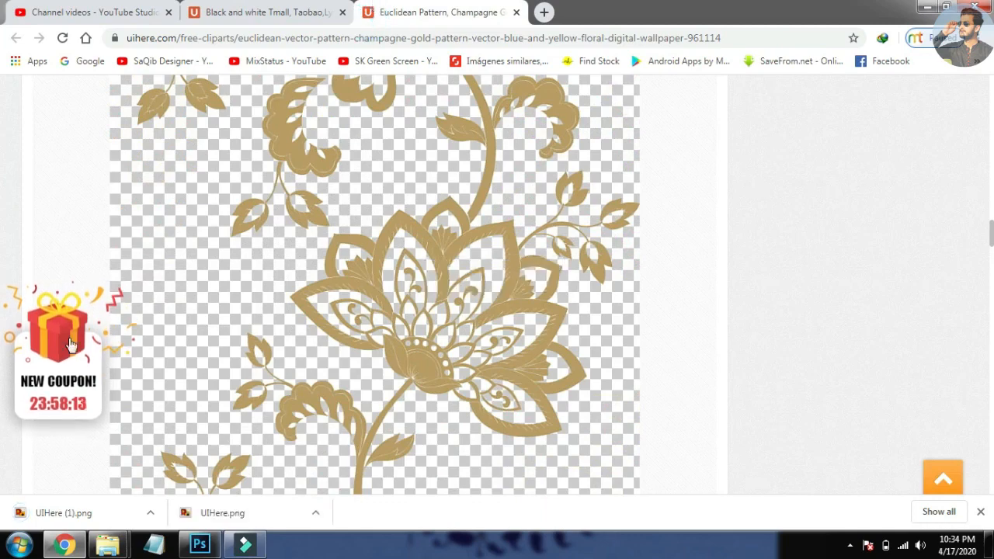
right_click(206, 512)
click(259, 474)
ctrl+scroll(339, 207, up, 4)
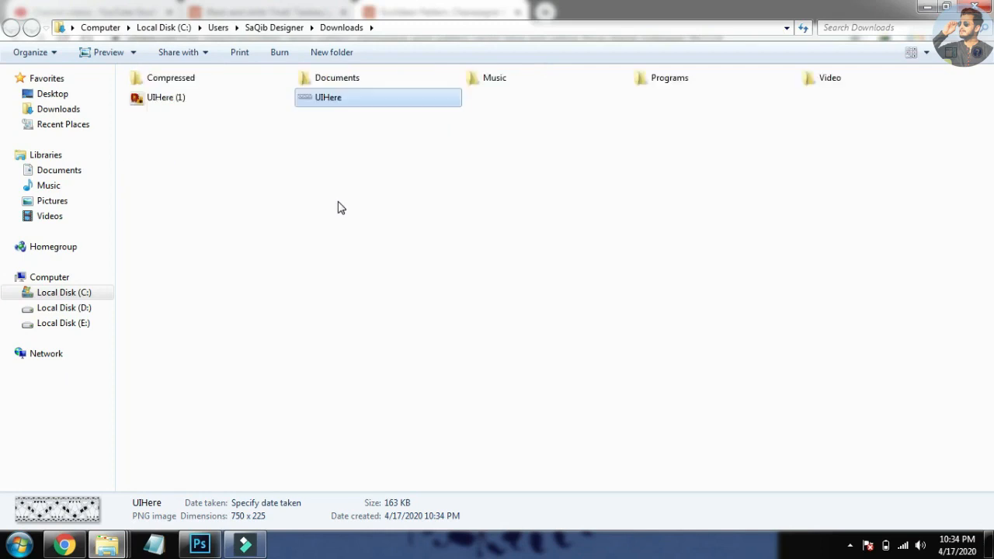
ctrl+scroll(340, 207, up, 2)
ctrl+click(780, 132)
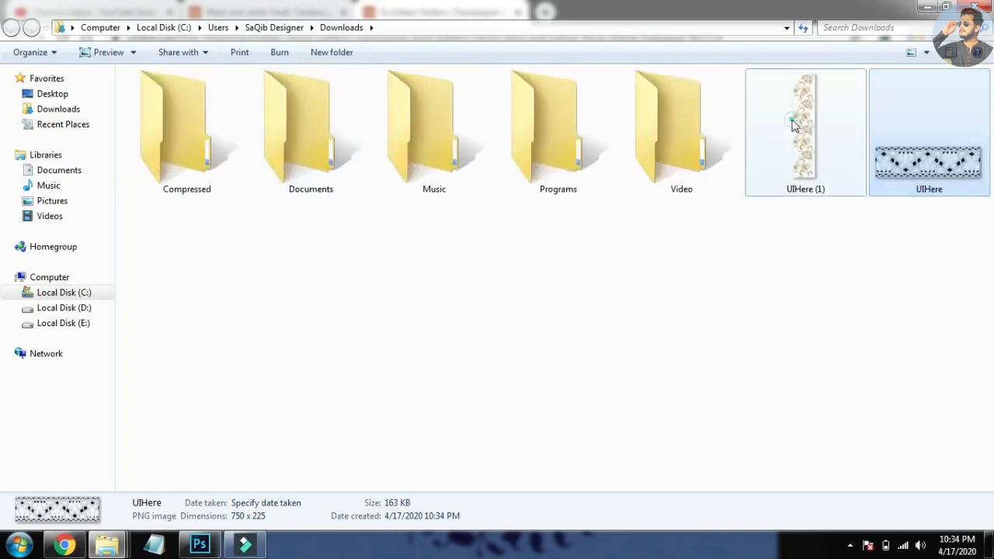
click(107, 543)
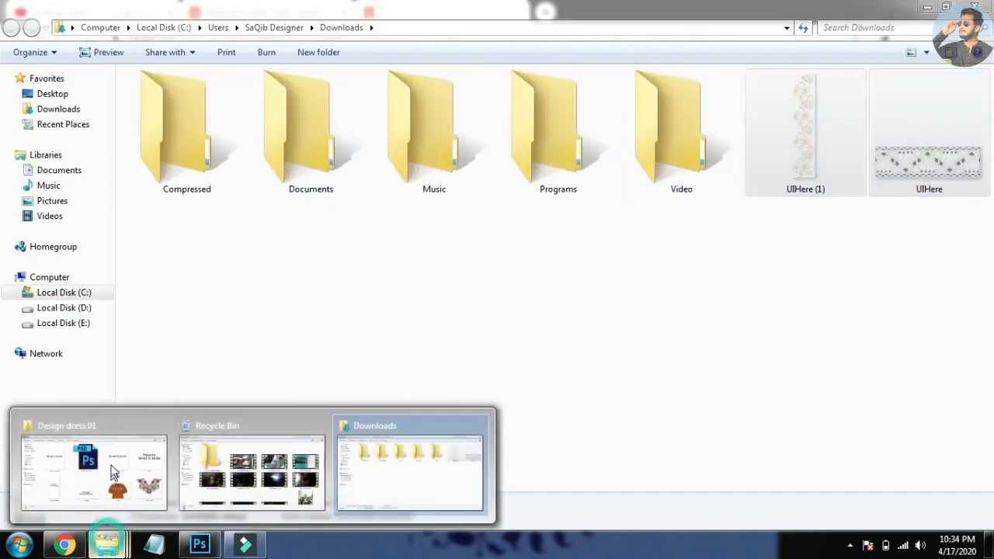
click(86, 462)
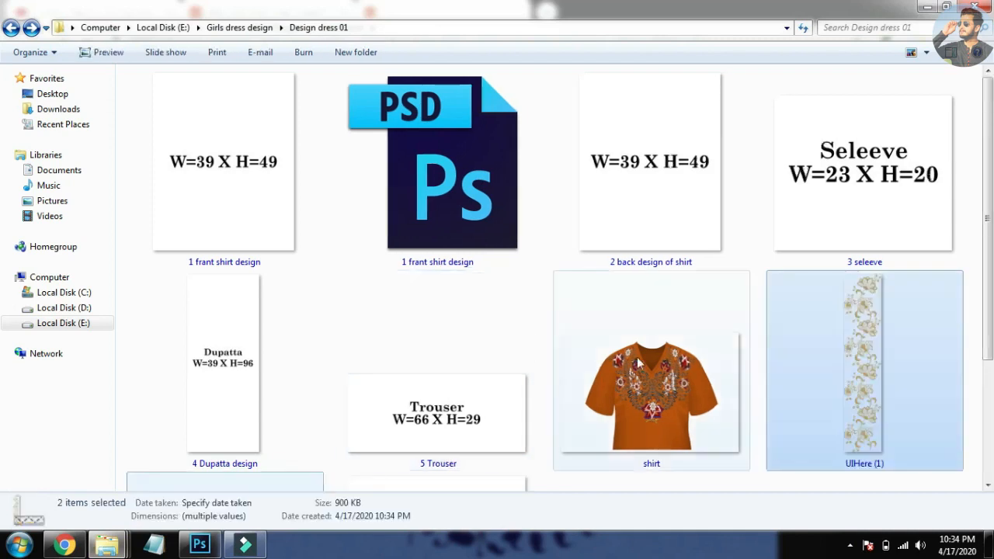
Open the UIHere geometric border image from the Design dress 01 folder in Photoshop
click(869, 398)
scroll(526, 352, down, 2)
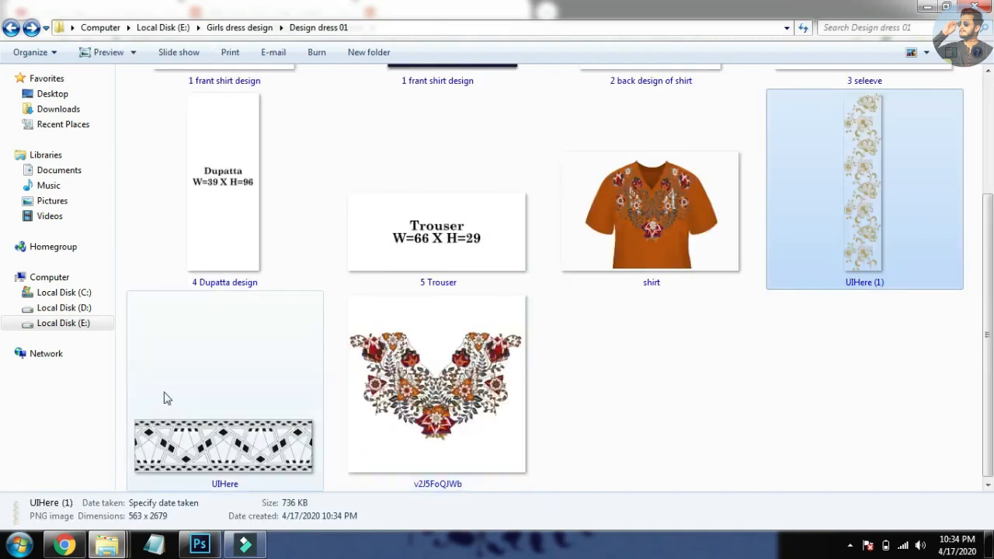
drag(208, 452, 547, 267)
Copy the geometric border into 1 frant shirt design.psd near the lower floral motif and close v2J5FoQJWb.jpg
drag(392, 225, 400, 149)
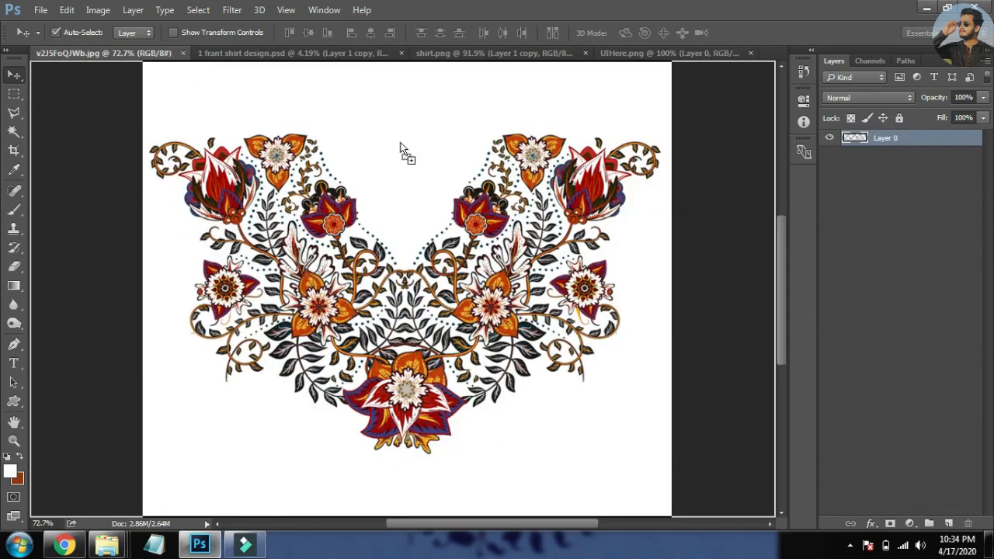
drag(310, 47, 348, 443)
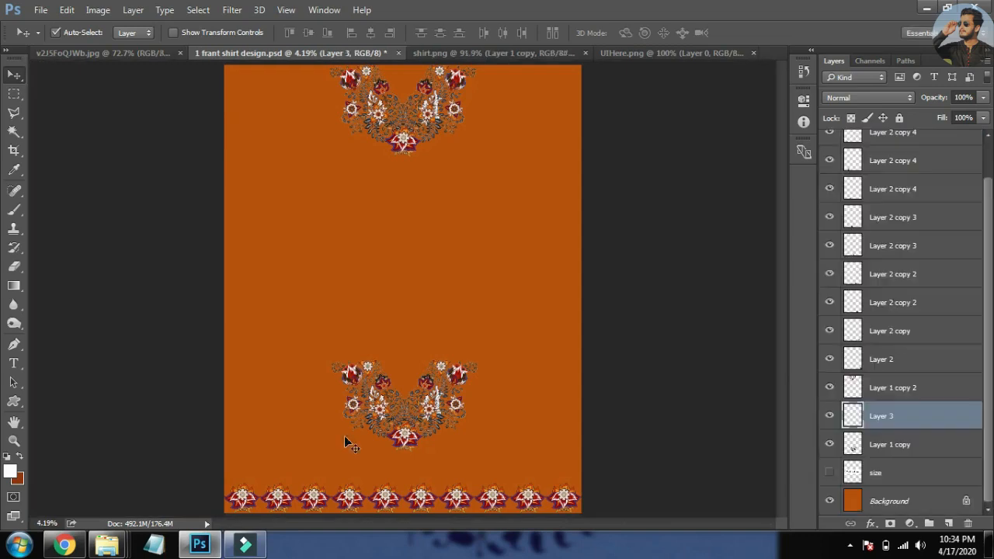
click(180, 53)
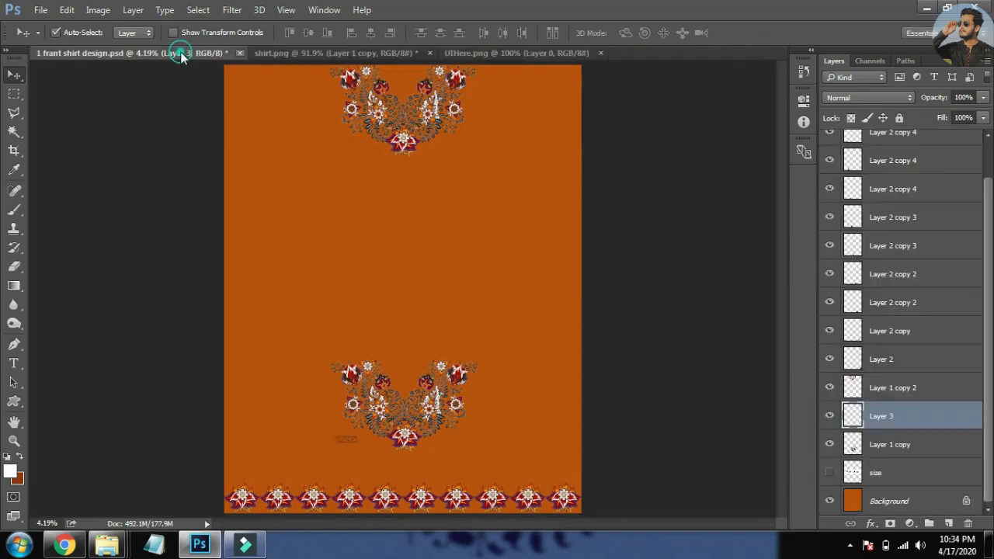
Enlarge the tiny geometric border with Free Transform and place it just above the row of hem flowers
drag(344, 450, 565, 224)
key(f)
key(f)
key(ctrl+t)
drag(447, 230, 827, 408)
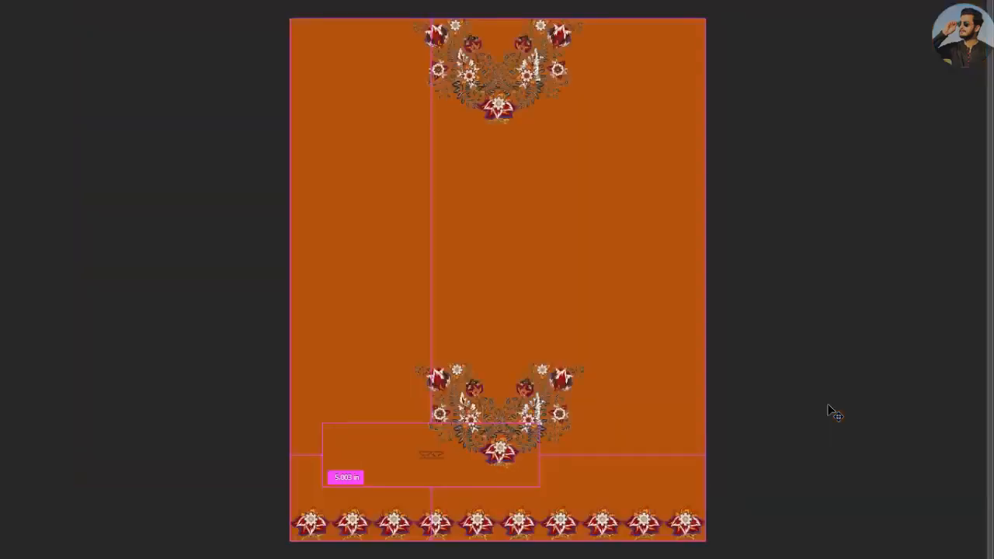
drag(511, 479, 570, 496)
drag(491, 492, 457, 292)
drag(516, 327, 494, 322)
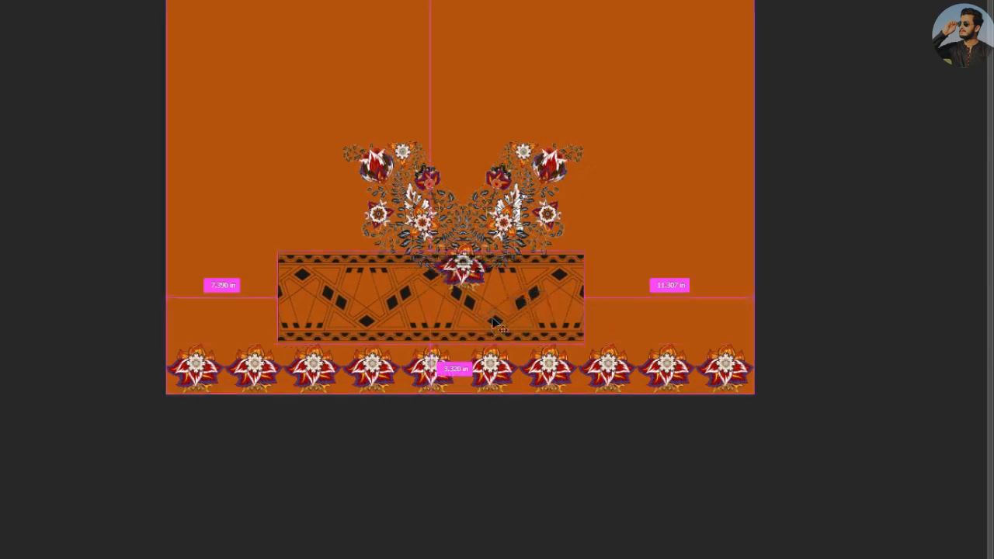
Scale the geometric border down to the hem flowers' height and fit it into the shirt's lower left corner behind them
drag(556, 263, 440, 292)
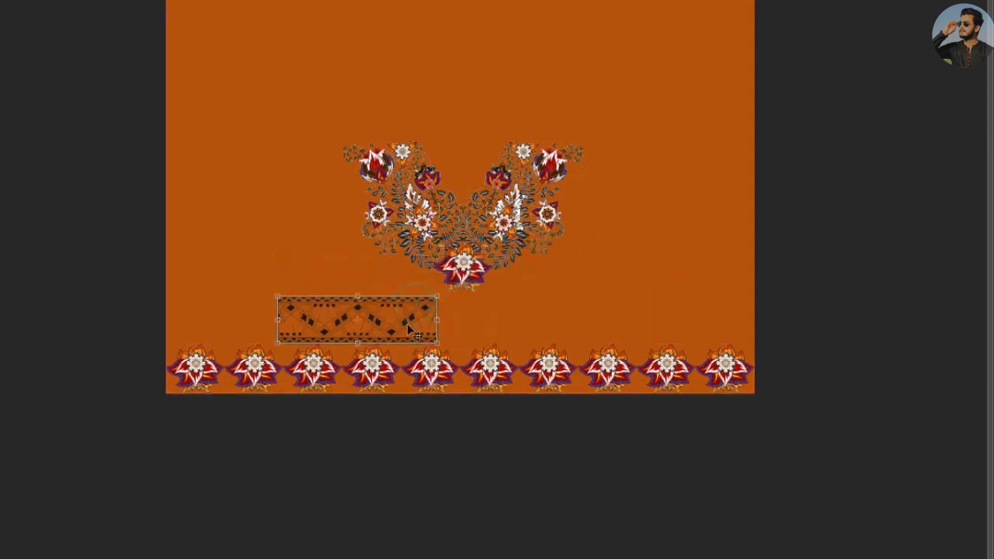
drag(410, 323, 440, 320)
drag(383, 308, 437, 294)
drag(353, 324, 164, 420)
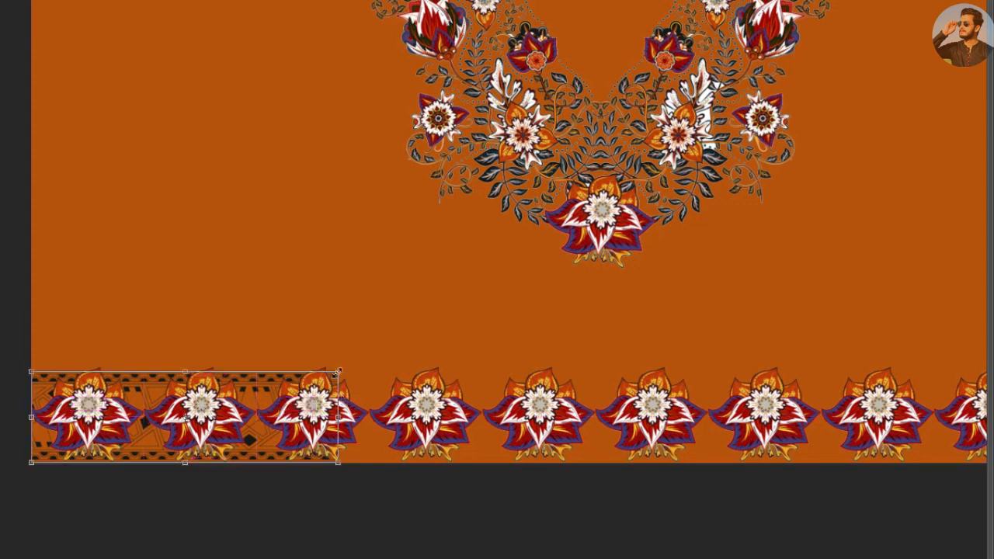
mouse_move(337, 371)
mouse_down()
mouse_move(411, 349)
mouse_move(354, 367)
mouse_up()
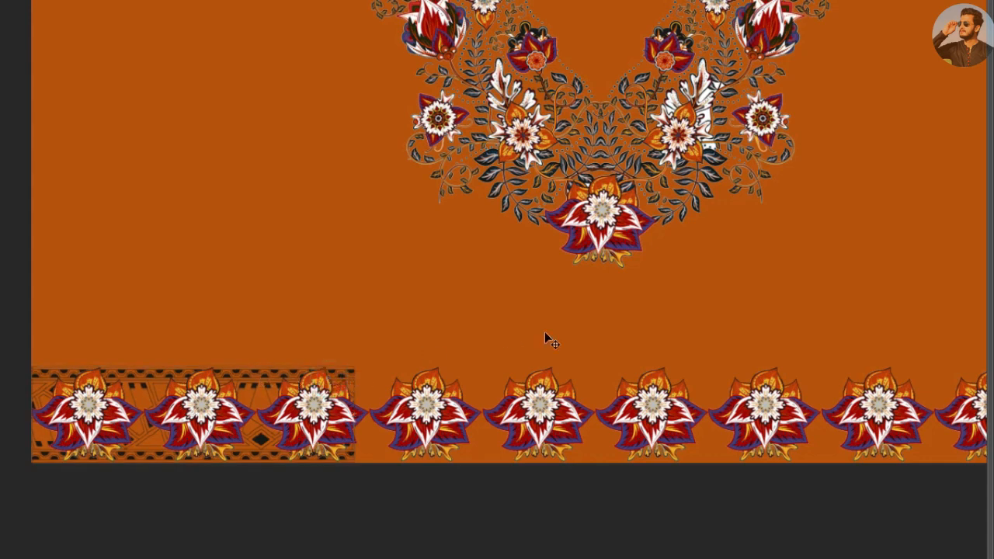
Apply a grey Color Overlay layer style at 100% opacity to the geometric border
key(f)
drag(591, 313, 600, 232)
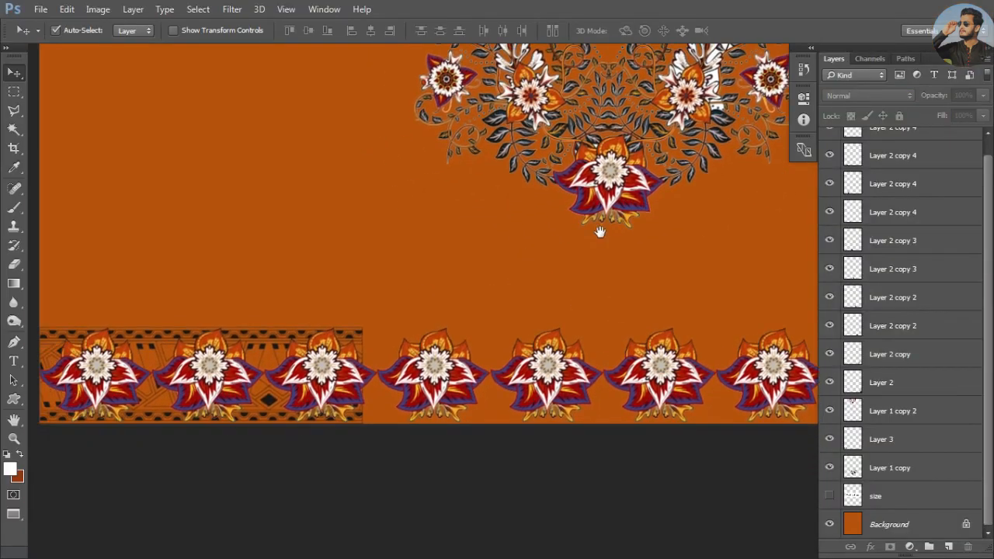
click(348, 340)
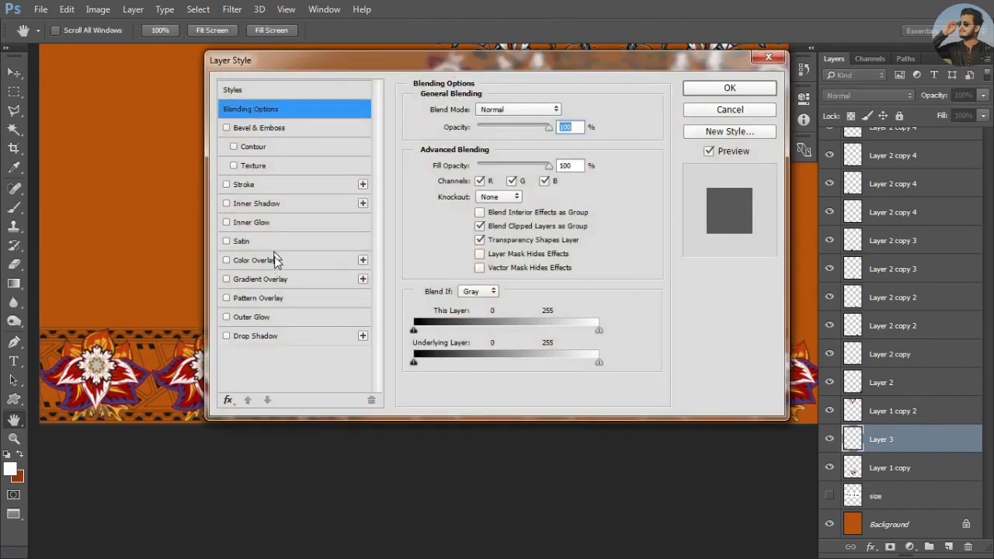
click(274, 260)
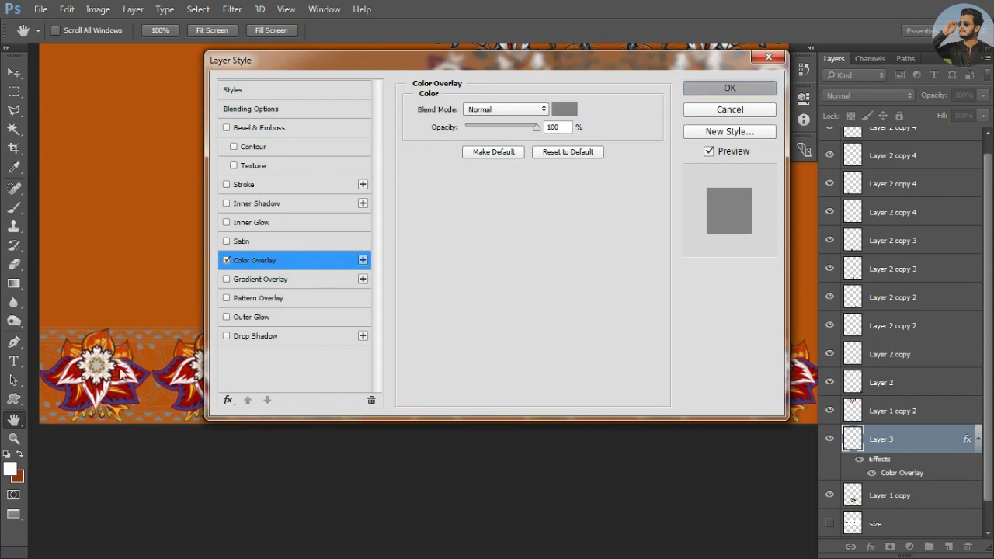
key(Return)
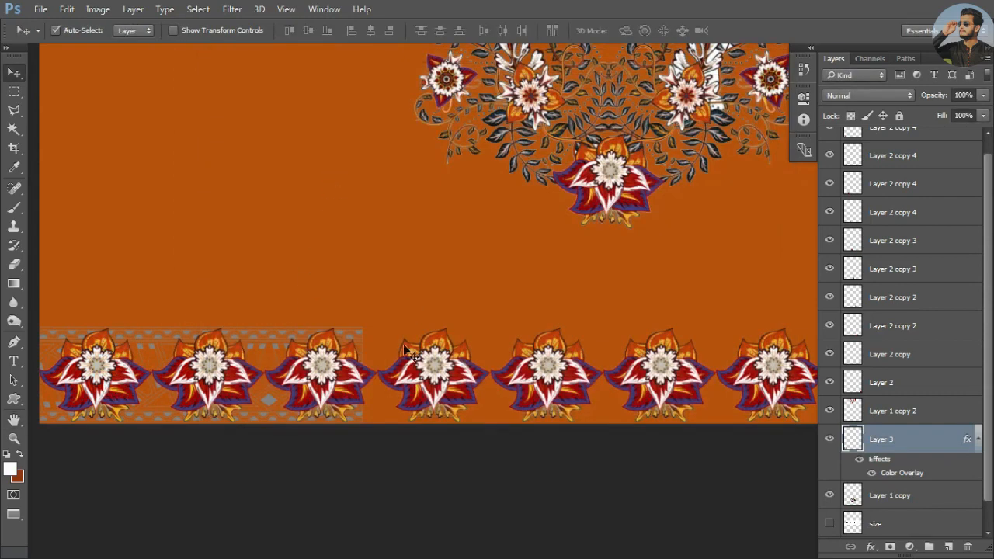
Change the geometric border's Color Overlay to light peach, f9b17d
drag(351, 437, 505, 538)
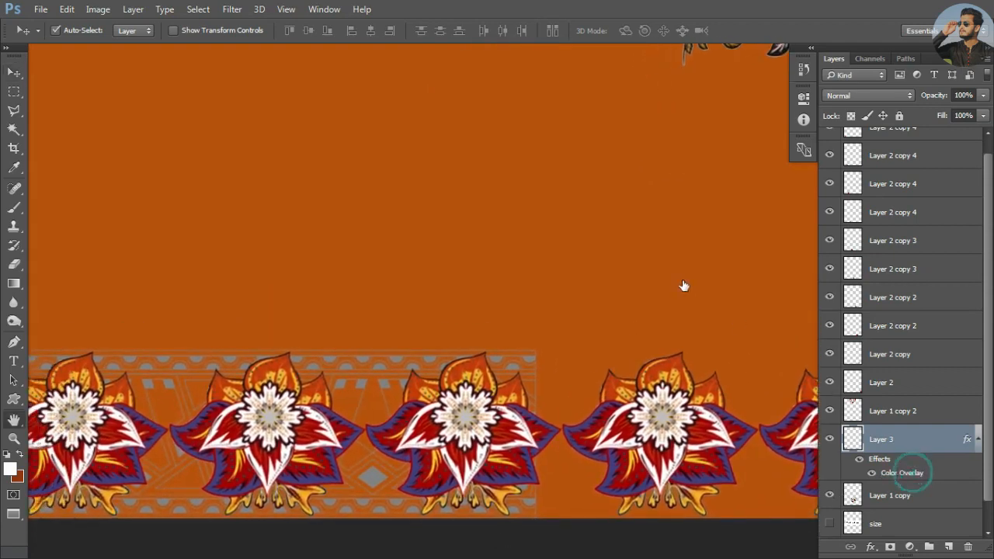
double_click(901, 472)
drag(388, 55, 716, 16)
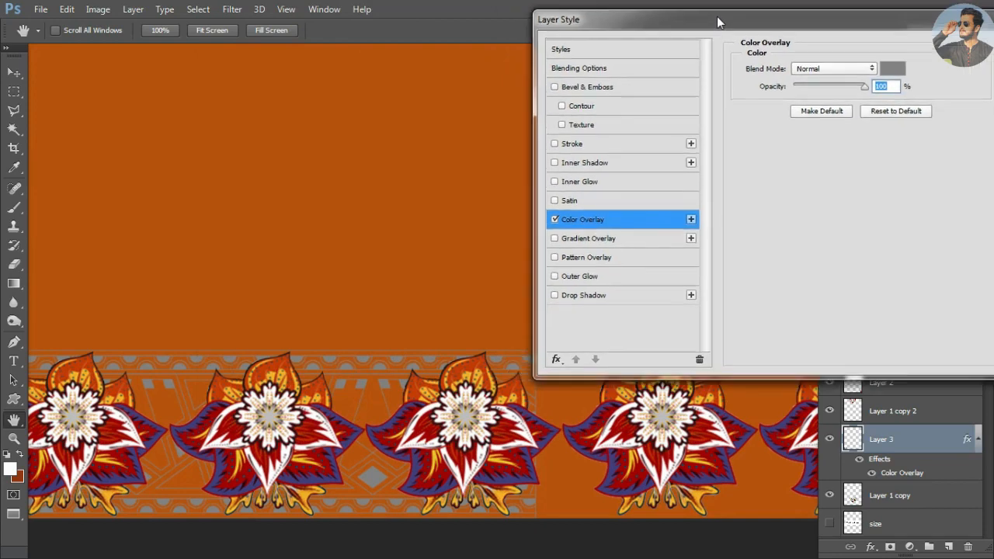
click(894, 67)
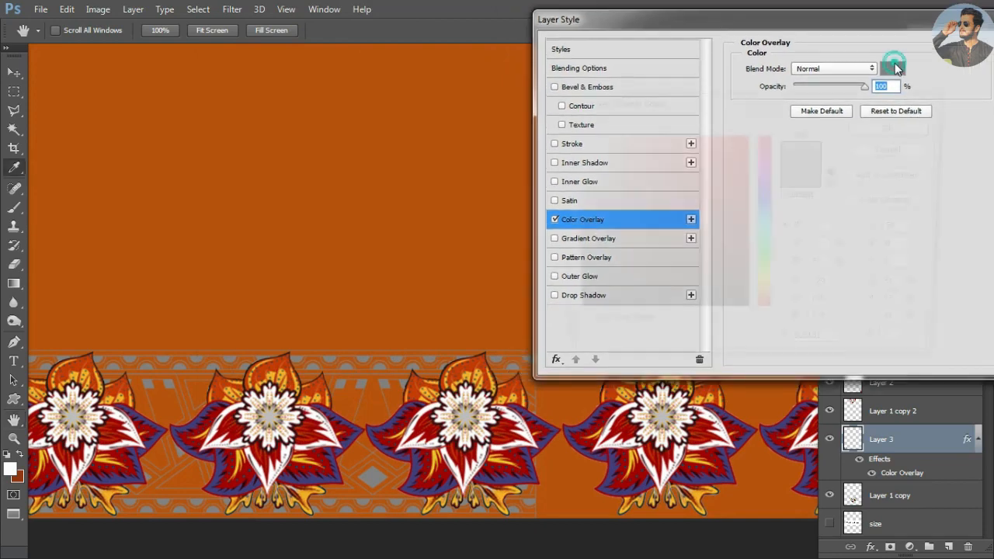
click(412, 327)
drag(707, 150, 656, 139)
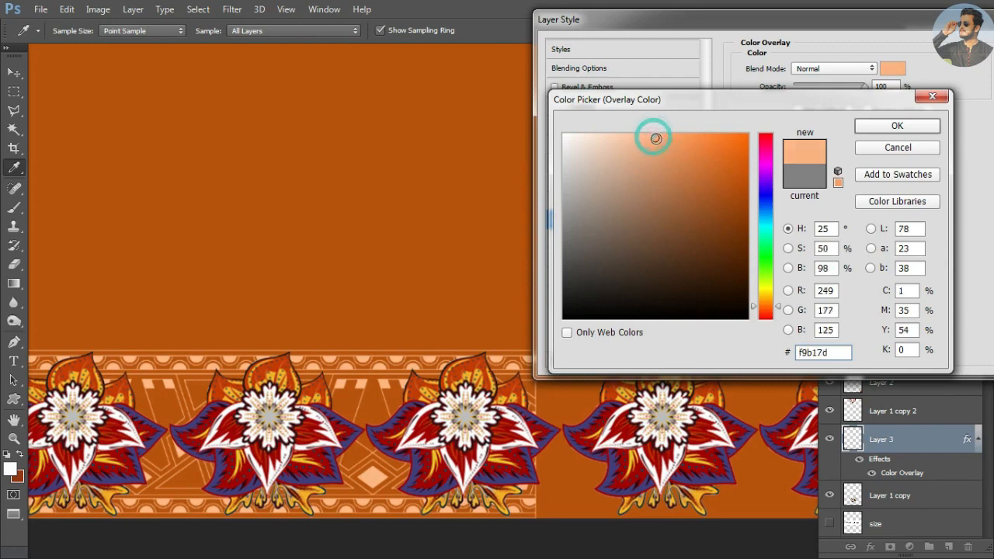
click(897, 126)
key(Return)
Duplicate the peach geometric border along the hem and place the copy directly beside the first piece
drag(538, 286, 172, 313)
key(f)
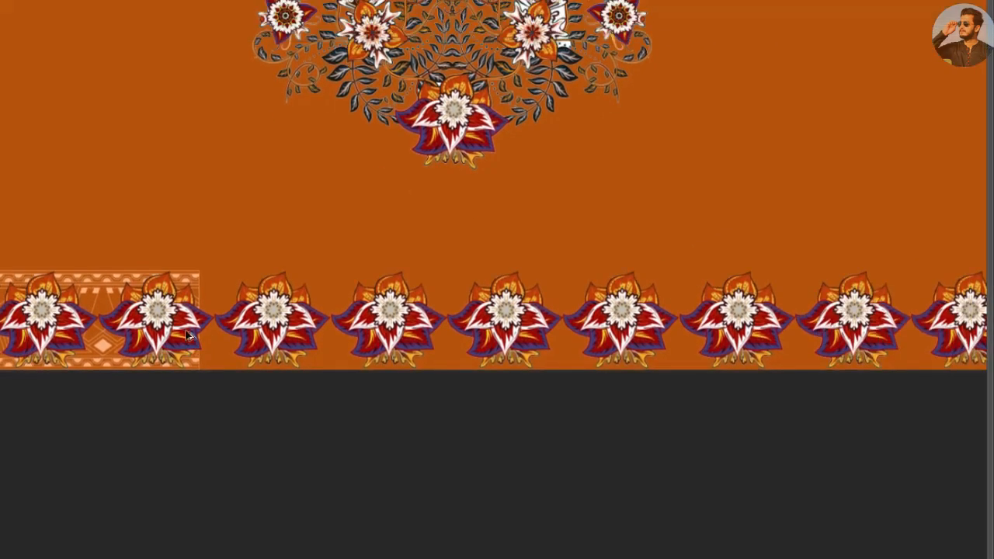
drag(147, 278, 463, 263)
drag(183, 277, 303, 241)
drag(319, 296, 284, 186)
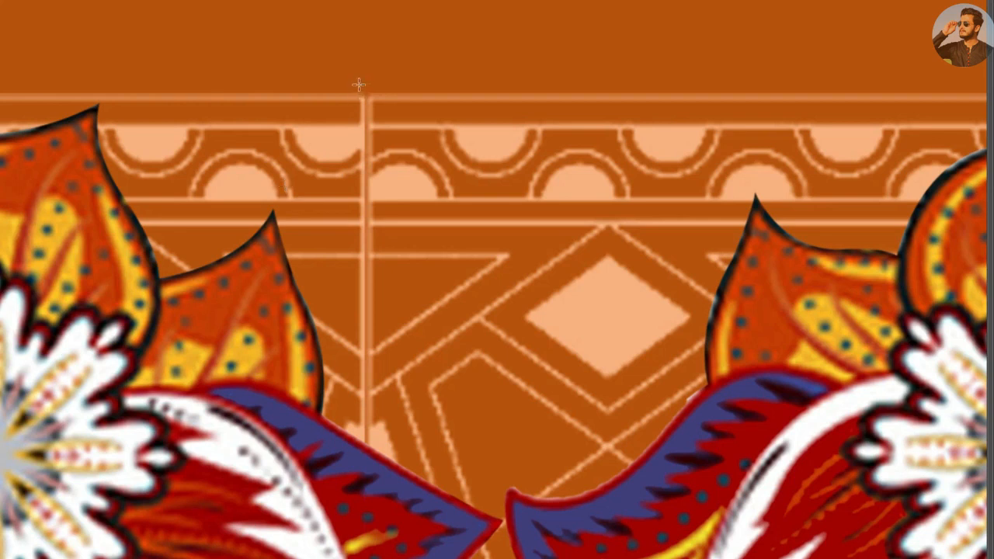
Select a thin strip along the full height of the seam and delete the border copy's vertical edge line
drag(375, 503, 373, 504)
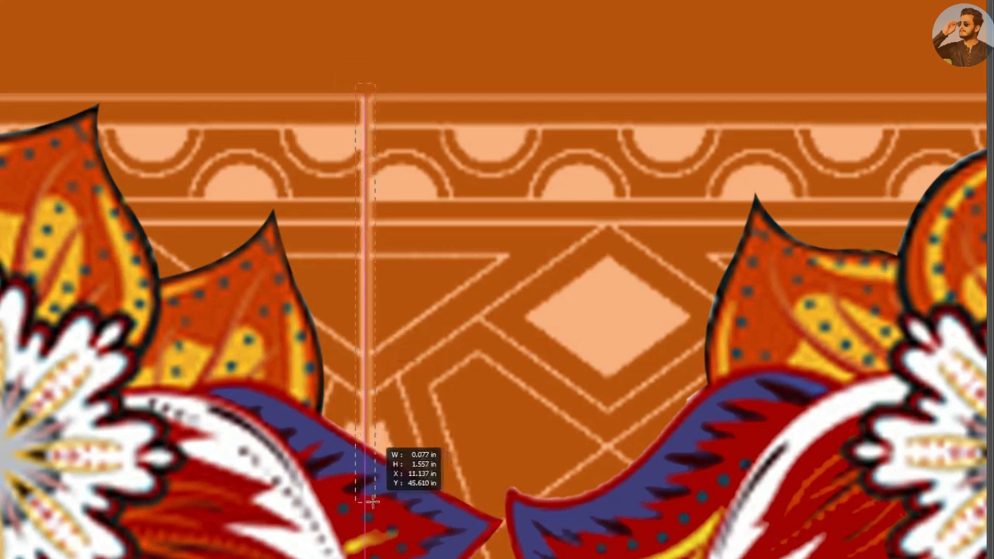
mouse_move(372, 503)
mouse_down()
mouse_move(375, 543)
mouse_move(363, 540)
mouse_move(362, 556)
mouse_move(372, 517)
mouse_up()
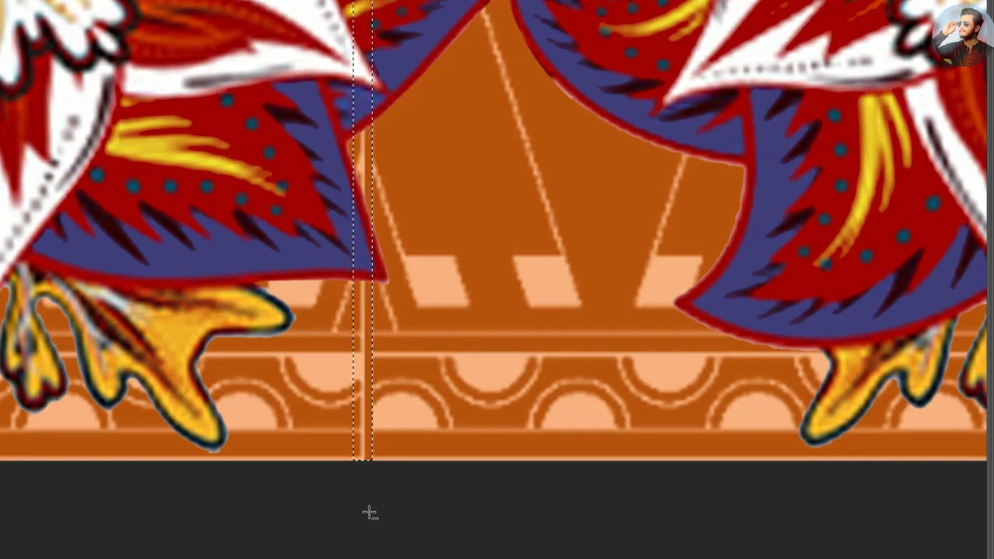
drag(389, 288, 366, 417)
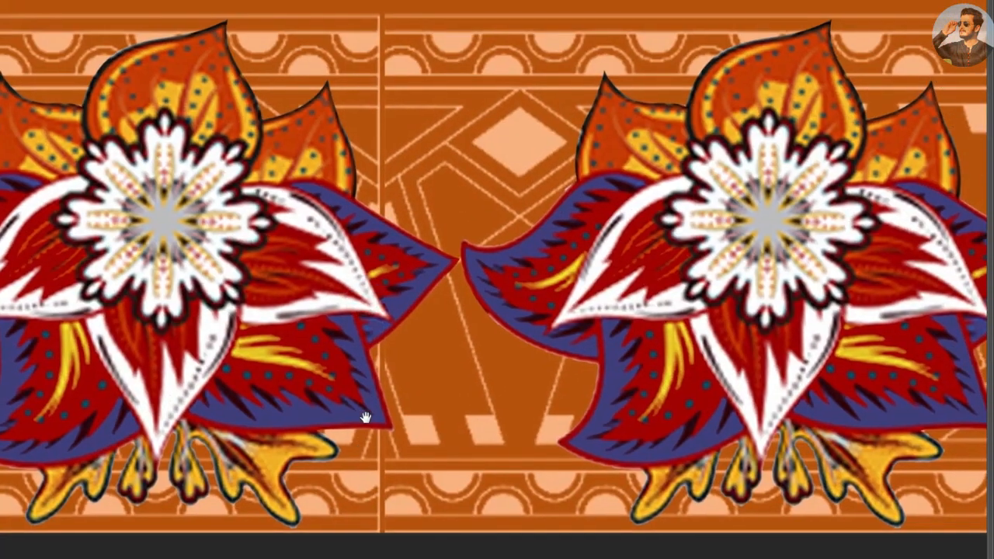
Adjust the peach border copy with Free Transform and line it up against the first border piece at the seam
drag(394, 375, 378, 377)
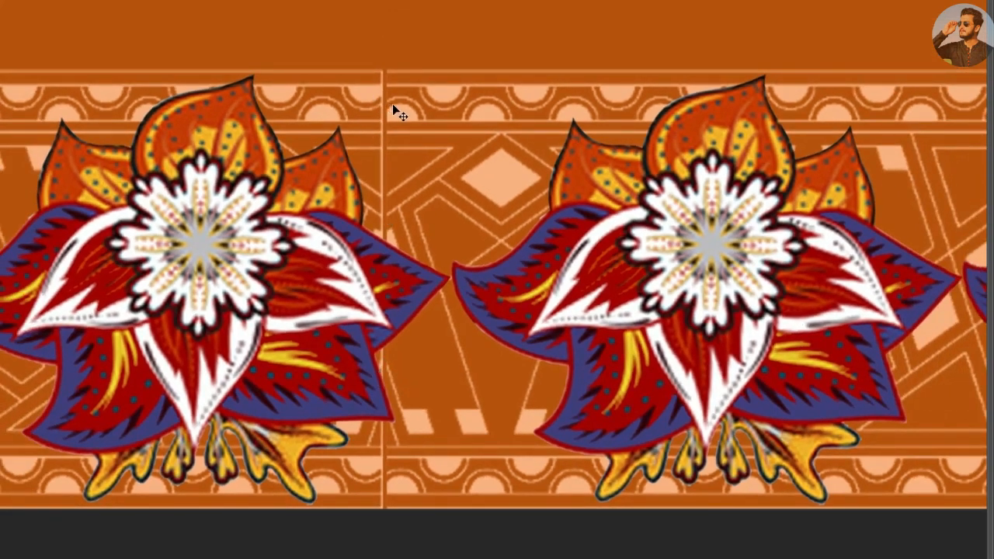
key(ctrl+t)
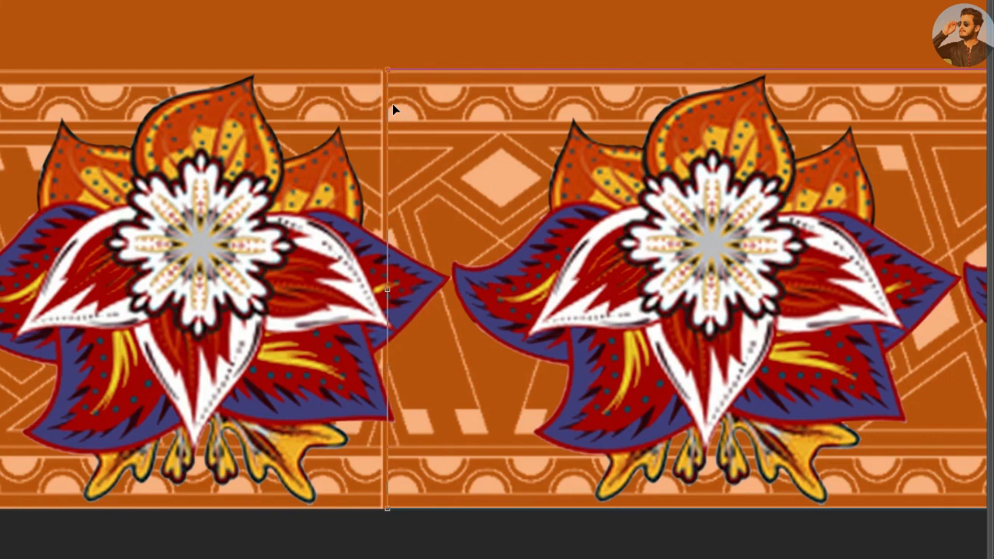
right_click(393, 106)
click(481, 327)
drag(412, 93, 400, 90)
key(Return)
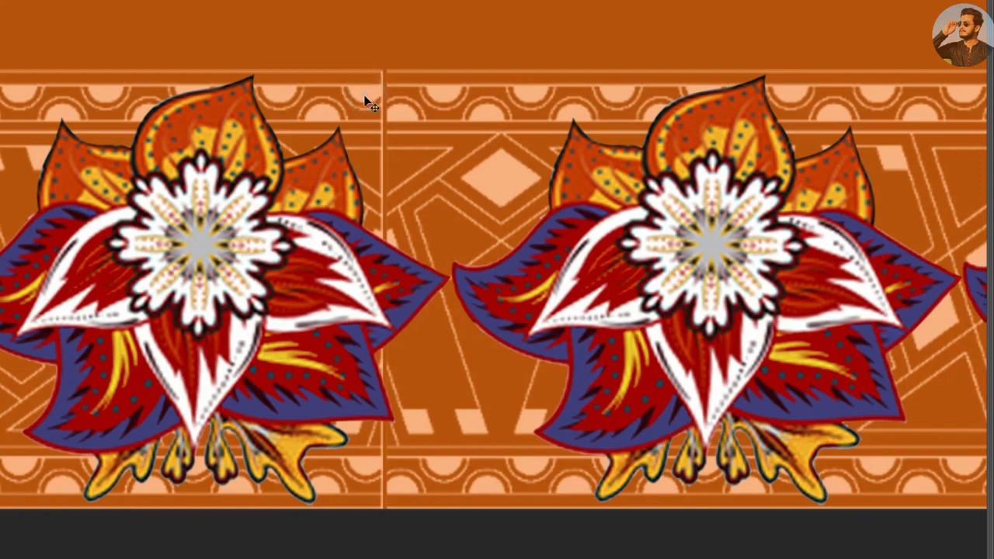
Delete the remaining vertical line within a full-height strip at the seam and move the border copy in to close the gap
drag(380, 61, 410, 538)
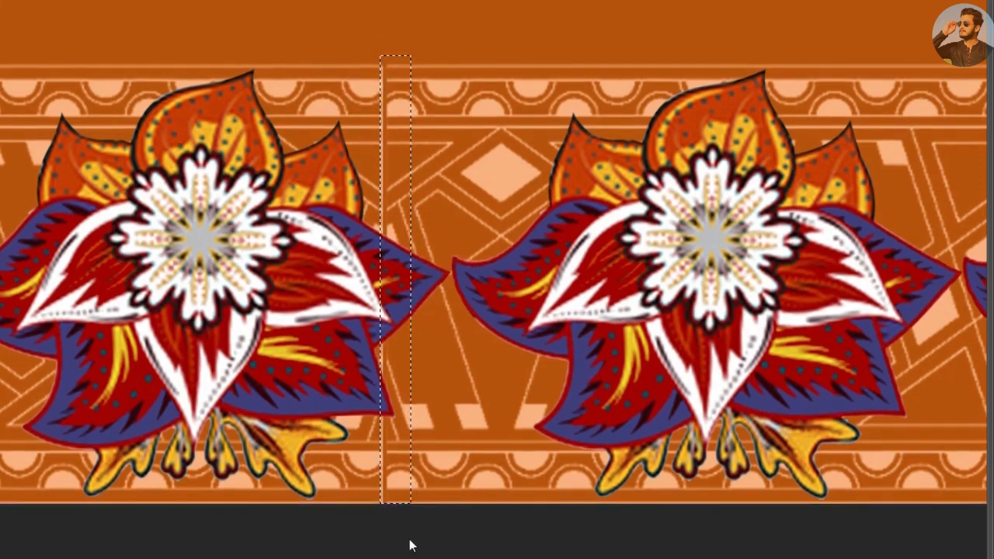
key(ctrl+Right)
drag(403, 482, 397, 483)
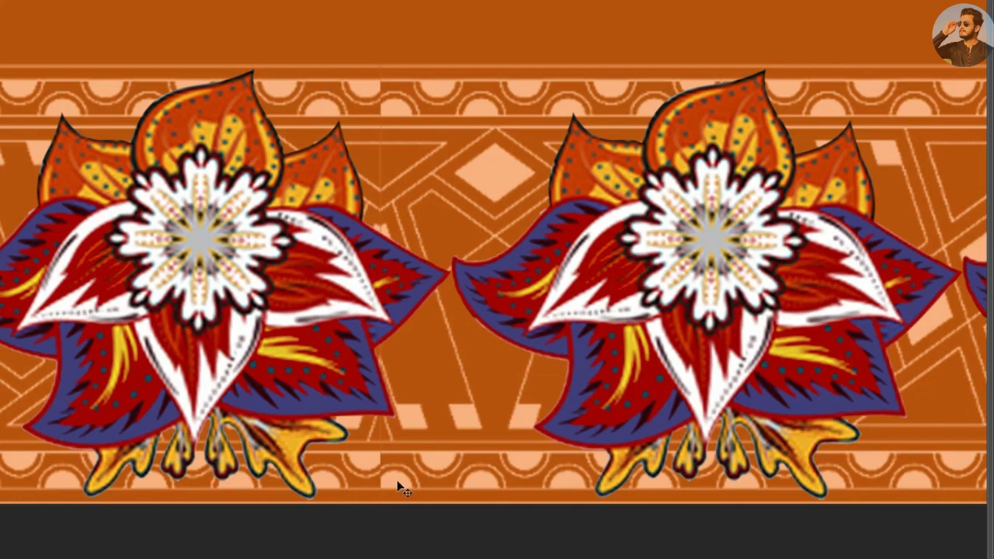
Duplicate the peach geometric border further right along the hem and butt the new piece against the existing border
drag(596, 396, 430, 426)
drag(264, 414, 437, 413)
drag(355, 415, 413, 409)
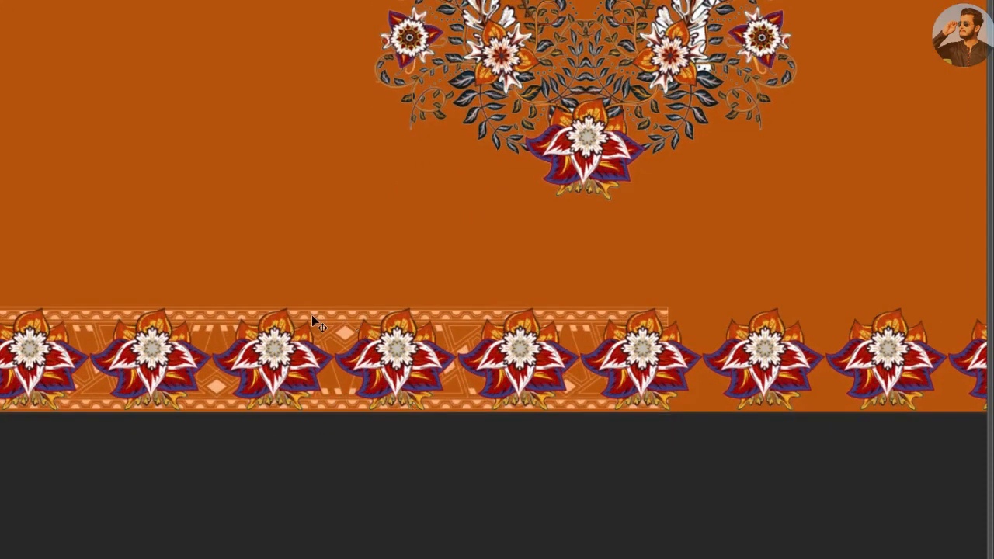
key(ctrl)
drag(456, 316, 808, 312)
drag(664, 340, 782, 308)
drag(697, 243, 617, 315)
drag(635, 223, 645, 213)
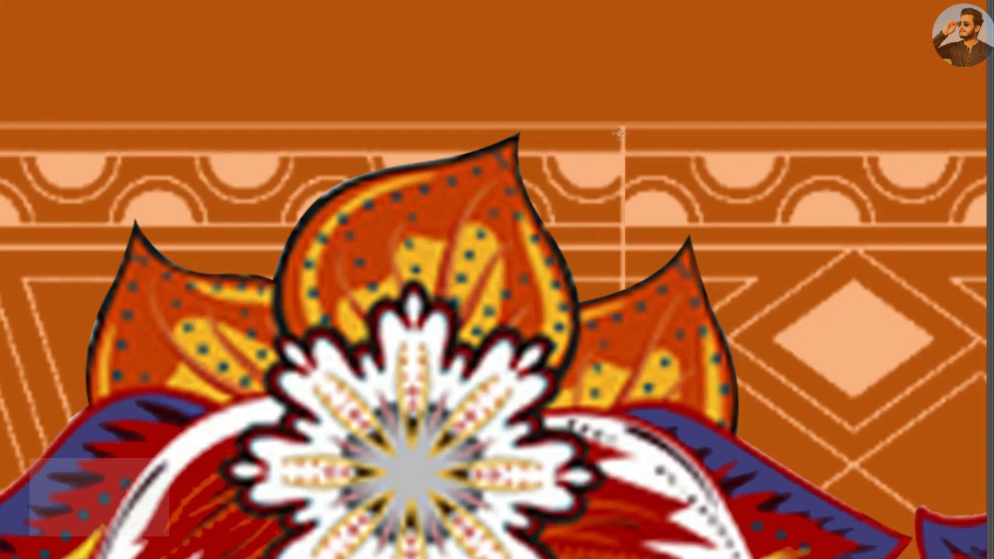
Select a narrow full-height strip at the new seam and remove the vertical edge line from the added border piece
drag(650, 230, 607, 120)
drag(623, 125, 548, 165)
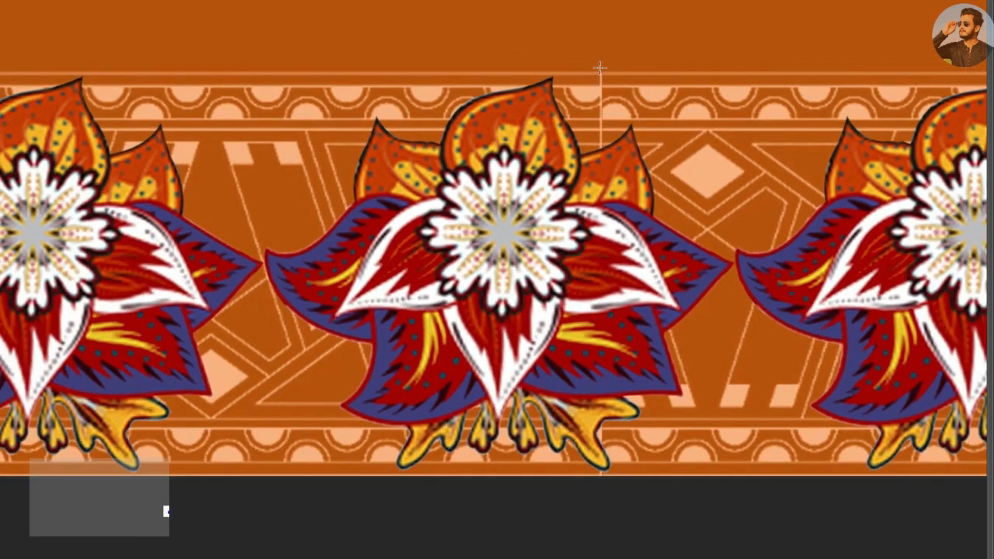
drag(600, 68, 632, 495)
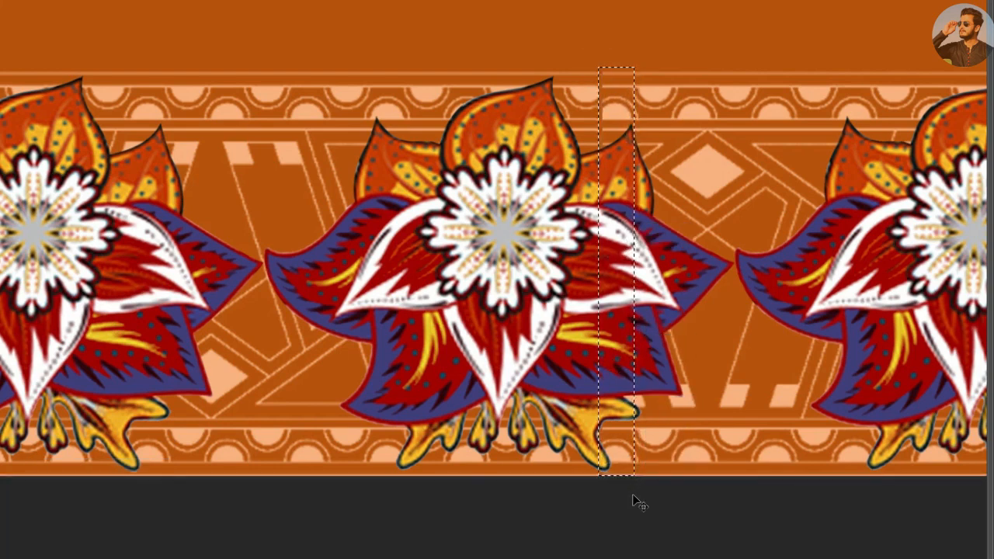
Add another copy of the peach border to cover the rest of the hem up to the shirt's right edge
drag(619, 115, 327, 242)
drag(443, 228, 539, 198)
drag(541, 233, 946, 210)
click(851, 227)
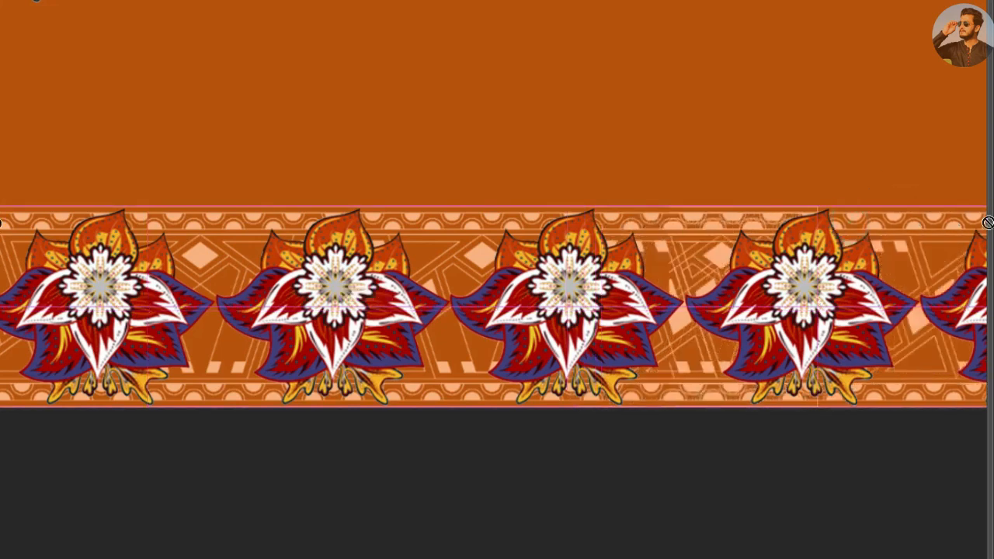
drag(846, 230, 533, 250)
drag(226, 291, 280, 321)
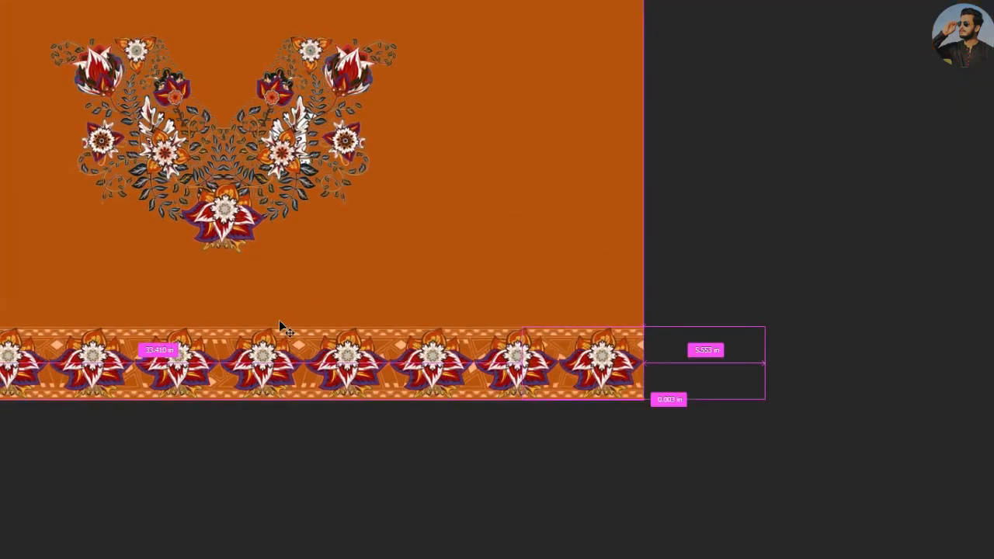
Move the lower neckline motif about 6.2 in to the left and 10.2 in up on the shirt
key(ctrl+0)
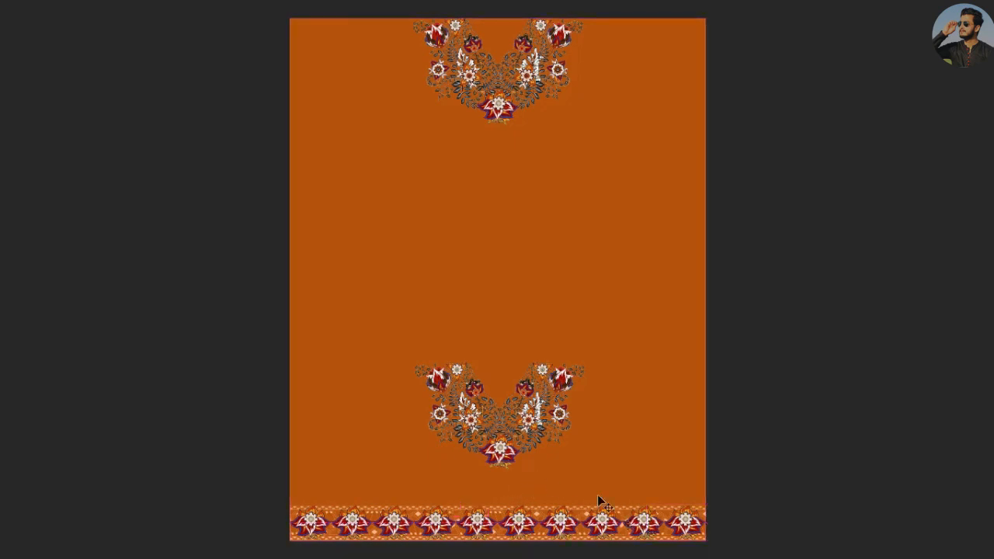
drag(532, 426, 468, 310)
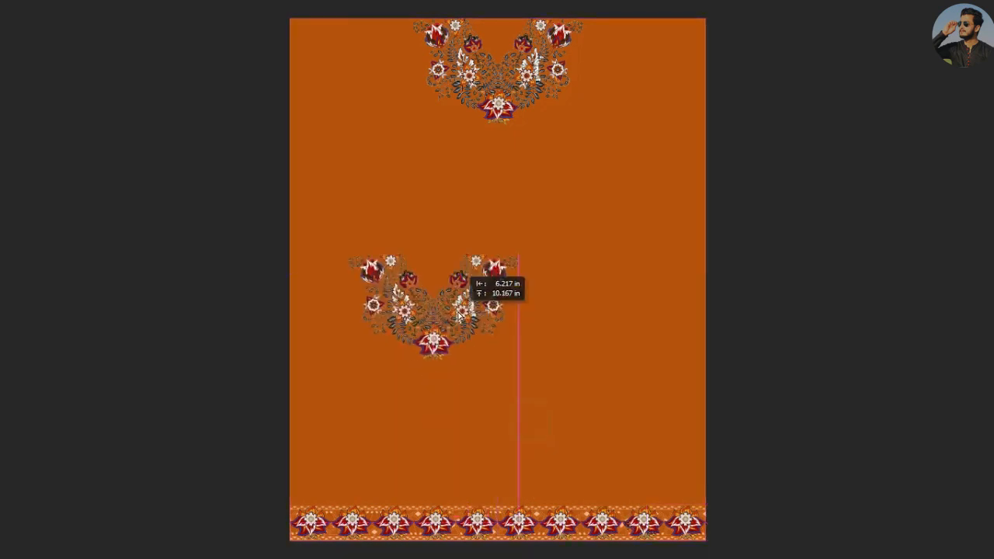
key(f)
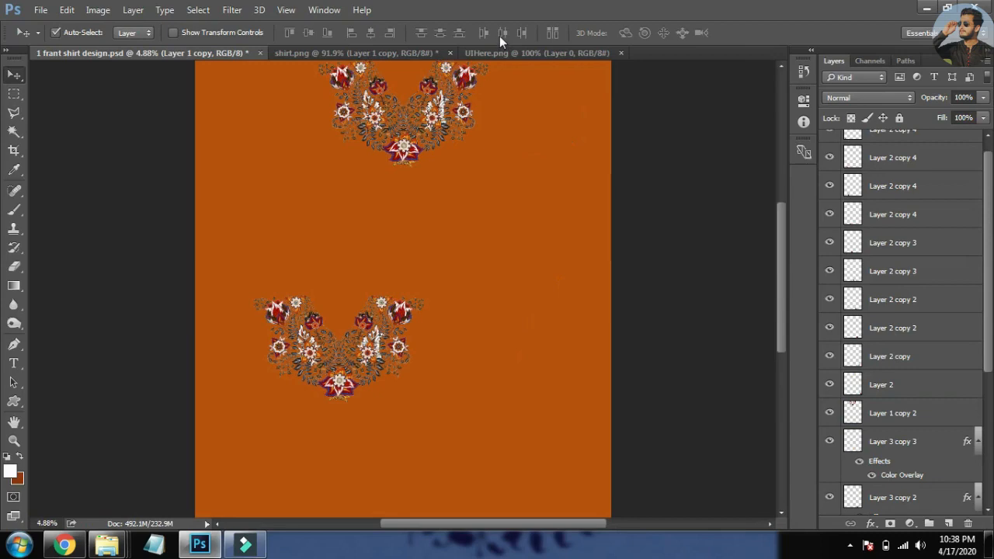
Close the UIHere.png and shirt.png documents, discarding the changes to shirt.png
click(508, 53)
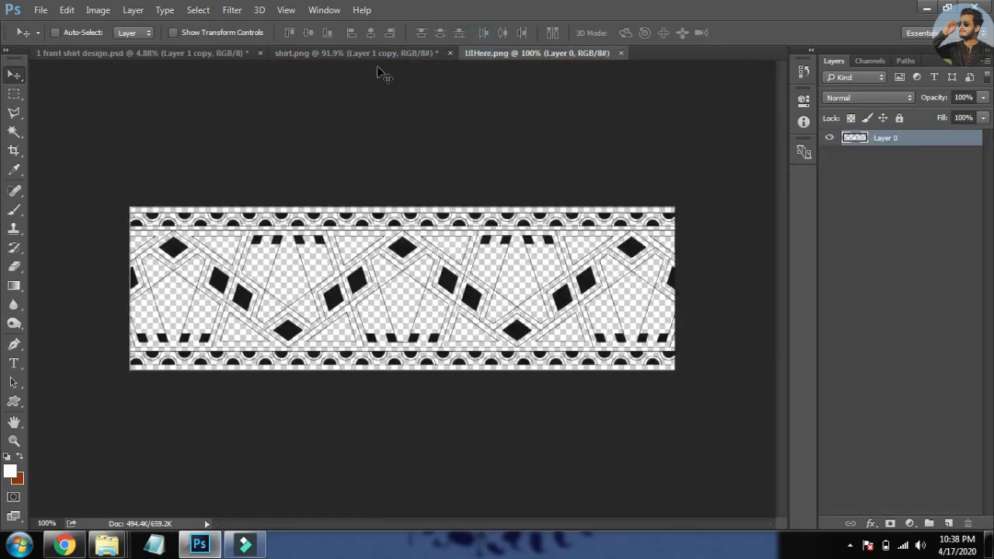
key(ctrl+w)
click(389, 54)
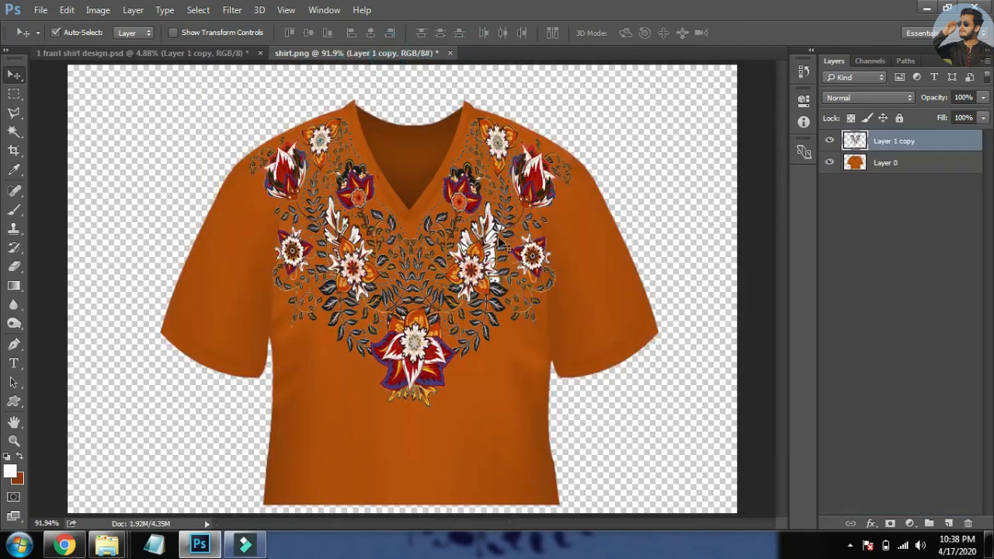
key(ctrl+w)
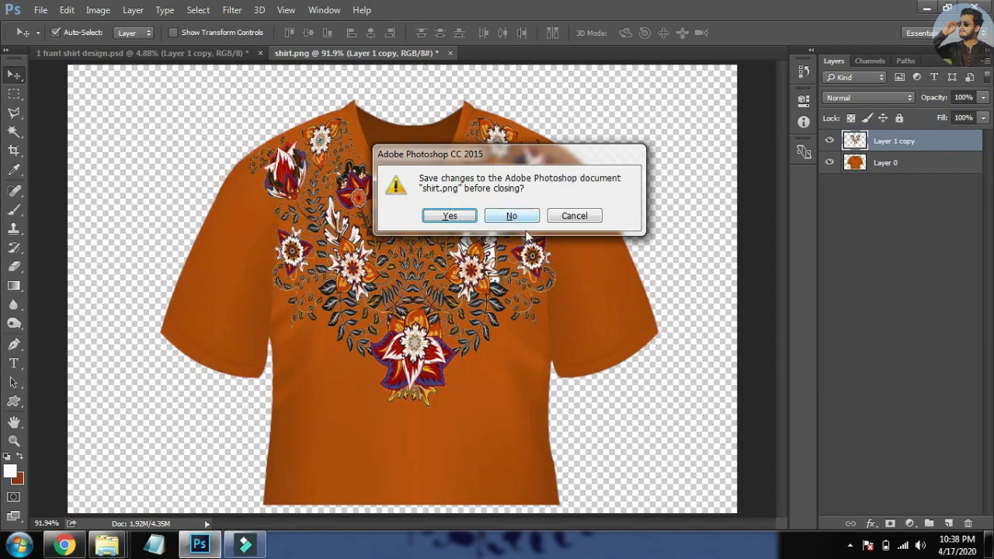
click(510, 216)
Open the UIHere (1) floral strip from the Design dress 01 folder and bring it into the front shirt design
key(alt+Tab)
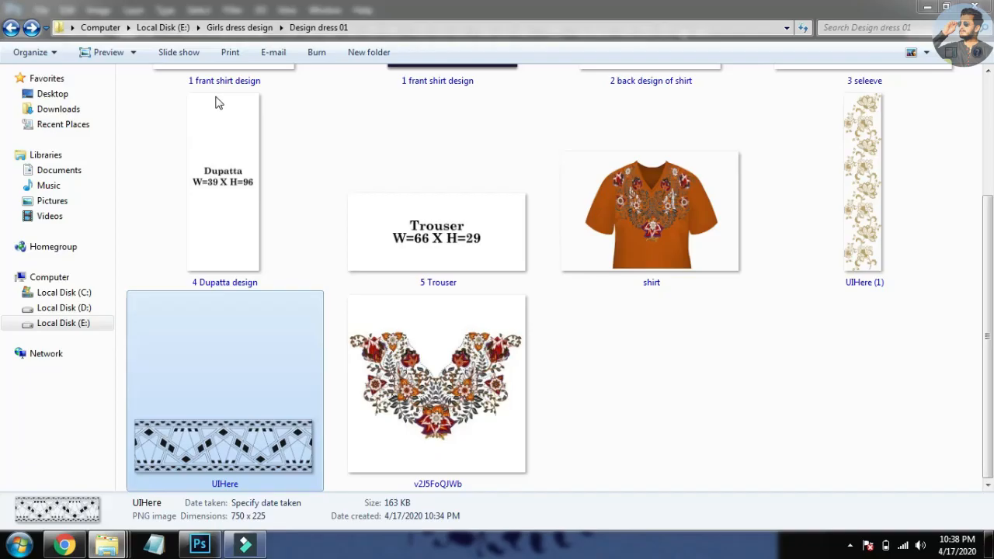
drag(858, 244, 884, 256)
key(alt+Tab)
drag(402, 189, 476, 260)
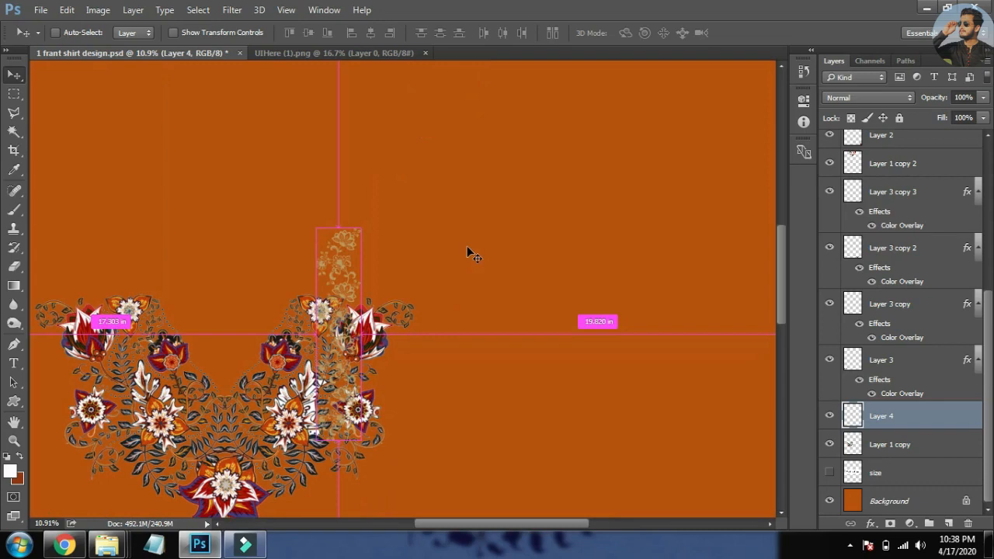
Enlarge the vertical floral strip to nearly double its size with Free Transform
key(ctrl+t)
drag(362, 225, 382, 127)
key(Return)
drag(508, 309, 530, 126)
drag(515, 188, 395, 214)
Move the enlarged floral strip to the shirt's lower right area so that it stands just above the hem border
key(ctrl+0)
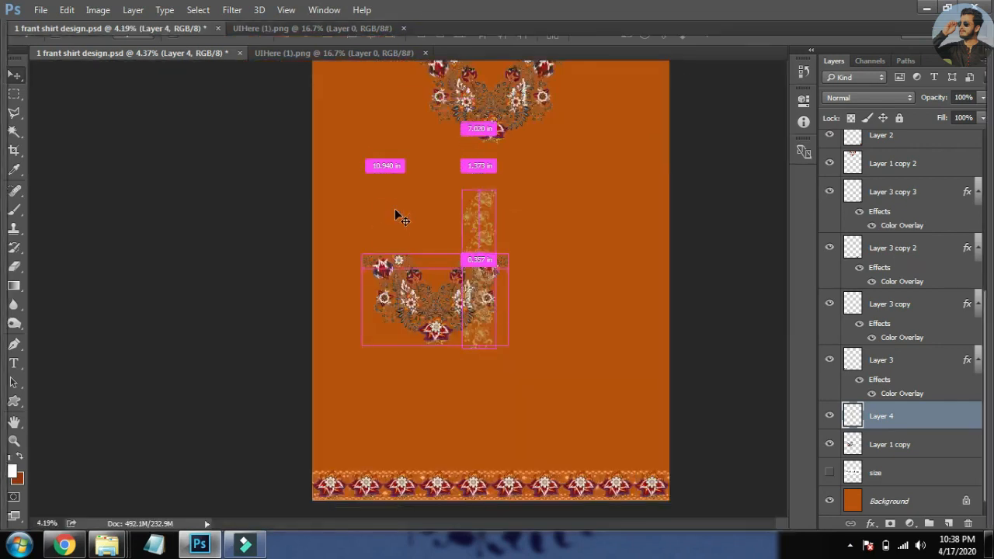
key(Tab)
drag(483, 339, 503, 404)
drag(481, 340, 580, 460)
key(Tab)
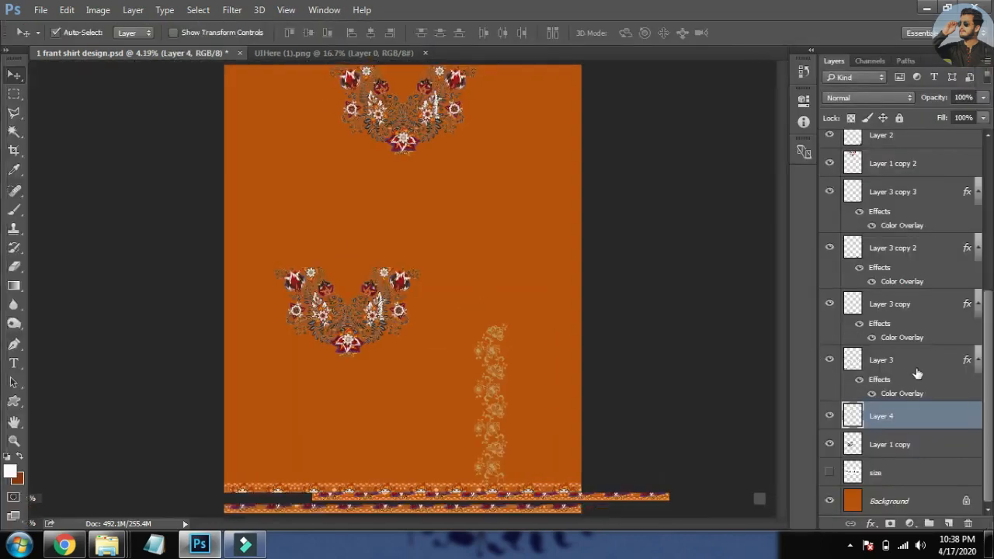
Apply a peach Color Overlay layer style at Normal blend mode and 100% opacity to the floral strip
double_click(937, 416)
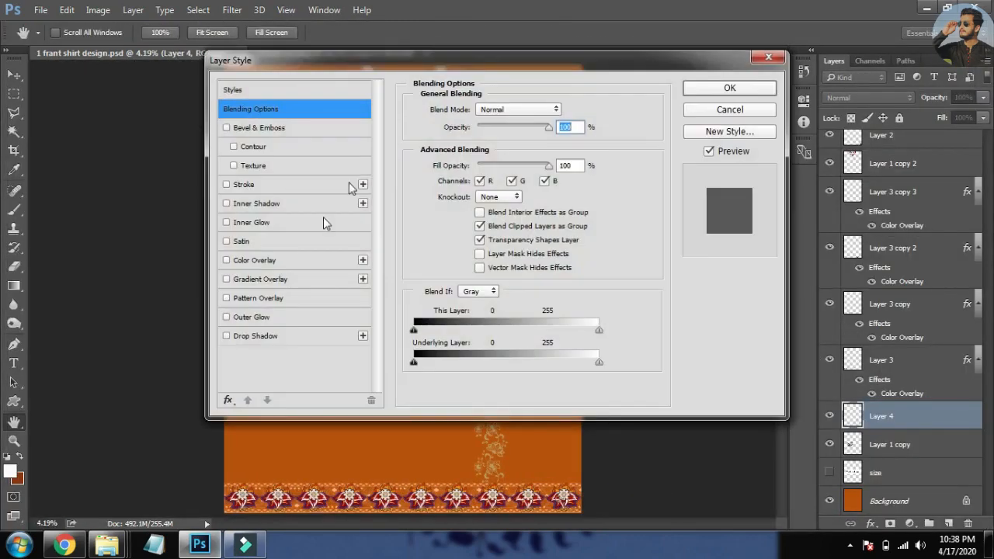
click(311, 261)
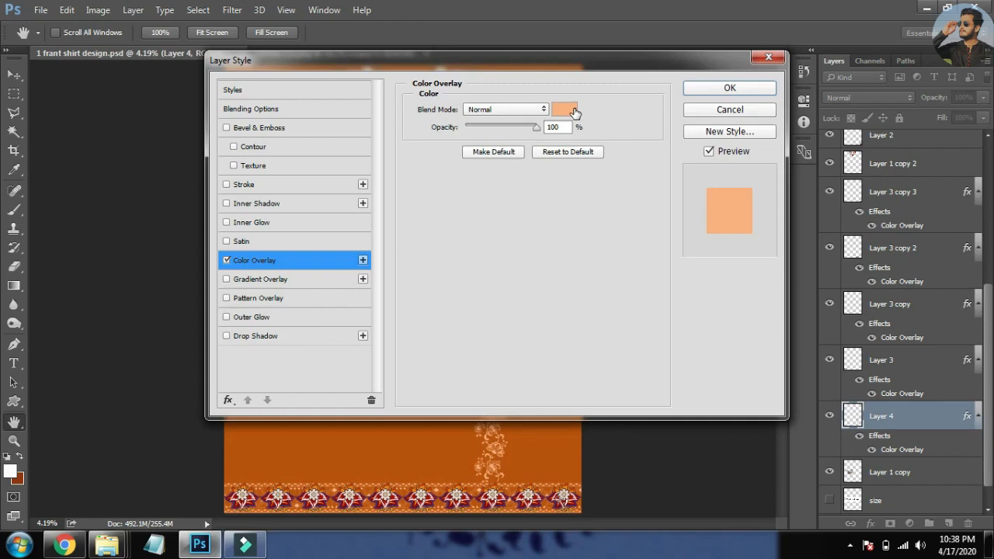
click(693, 90)
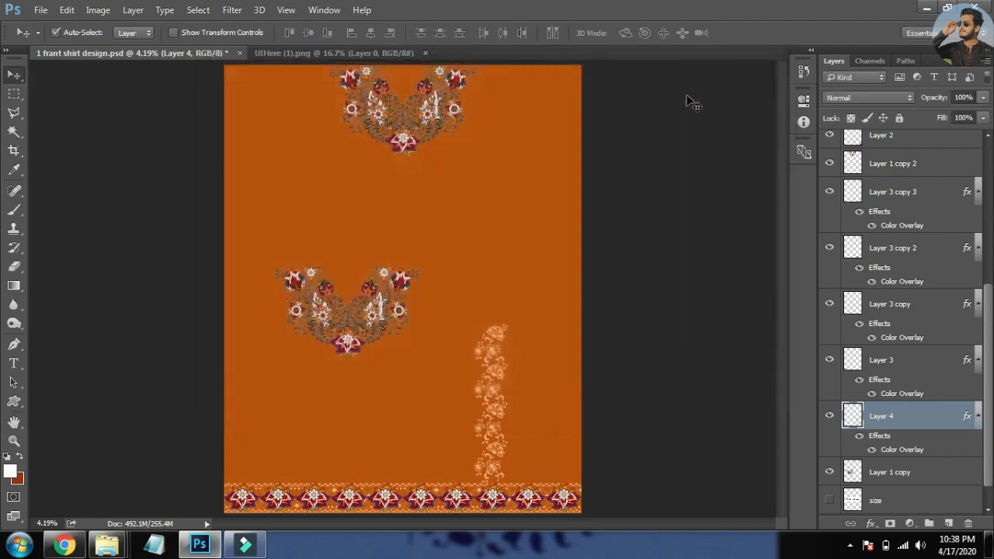
Place the peach floral strip at the shirt's right edge above the hem, with a duplicate staggered higher to its left
drag(497, 378, 516, 295)
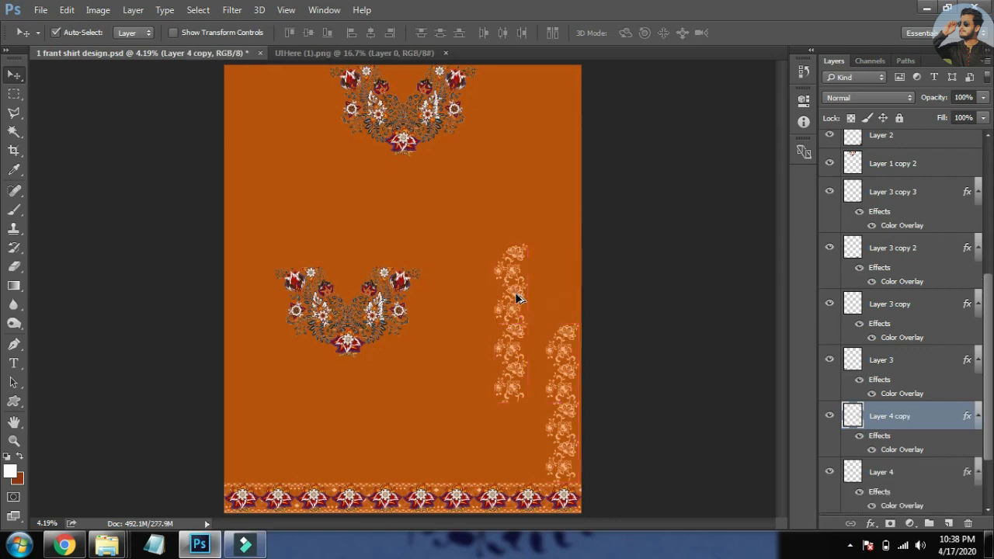
click(569, 361)
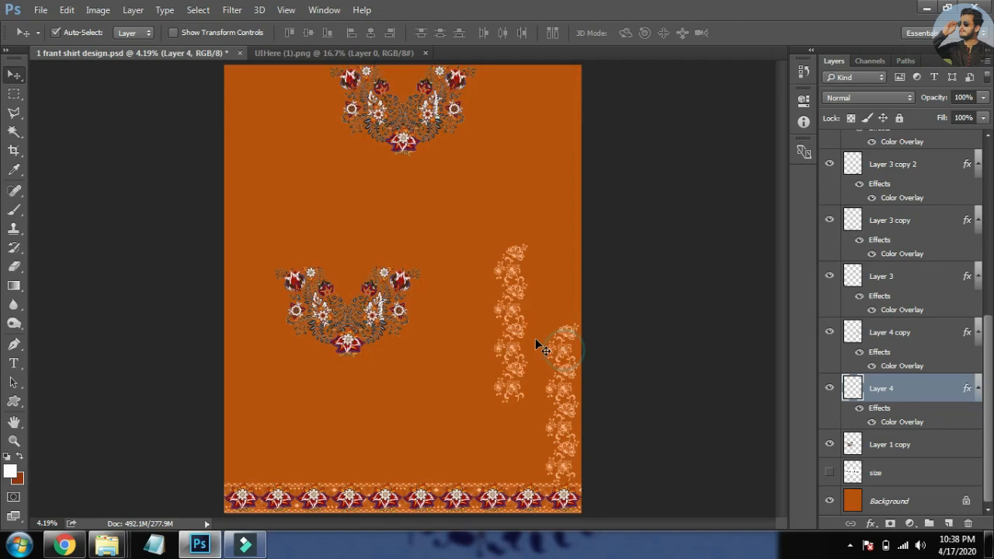
Select both peach floral strips and duplicate the staggered pair leftward across the lower half of the shirt
scroll(521, 337, up, 8)
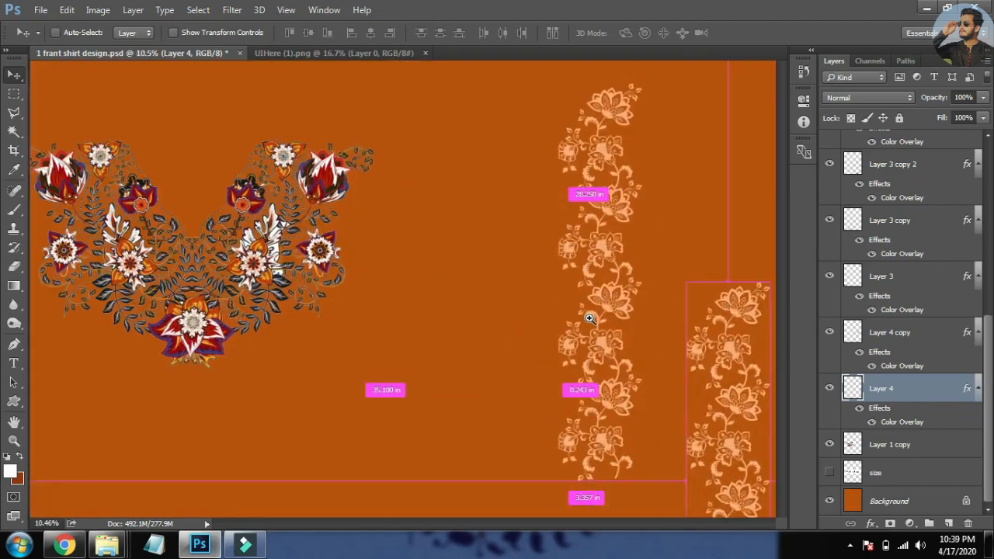
click(637, 310)
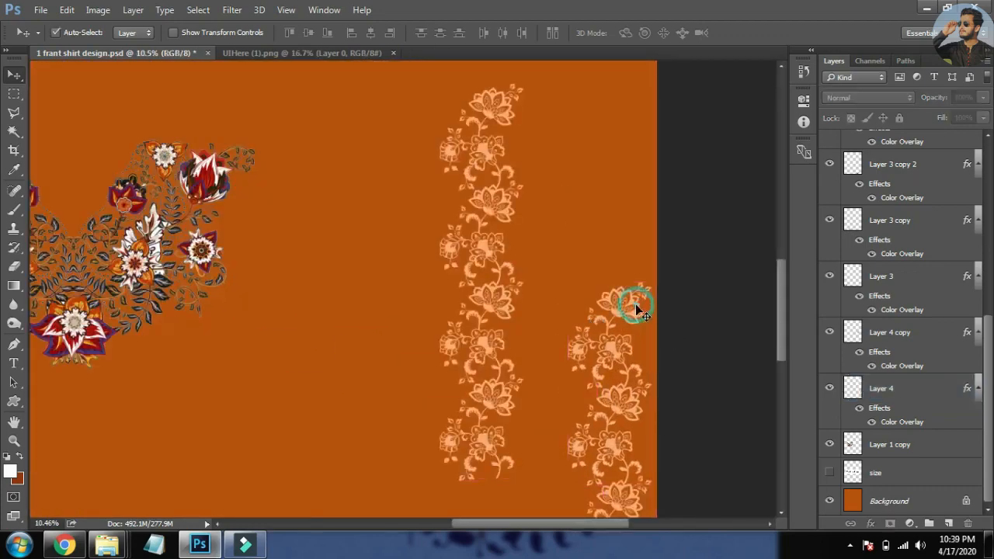
click(633, 317)
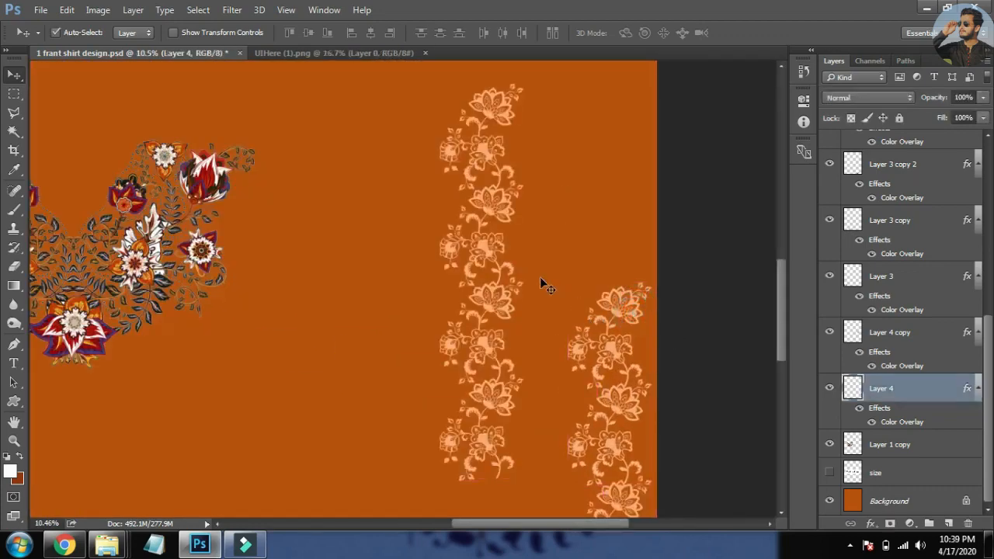
shift+click(503, 303)
drag(502, 298, 246, 297)
key(ctrl+0)
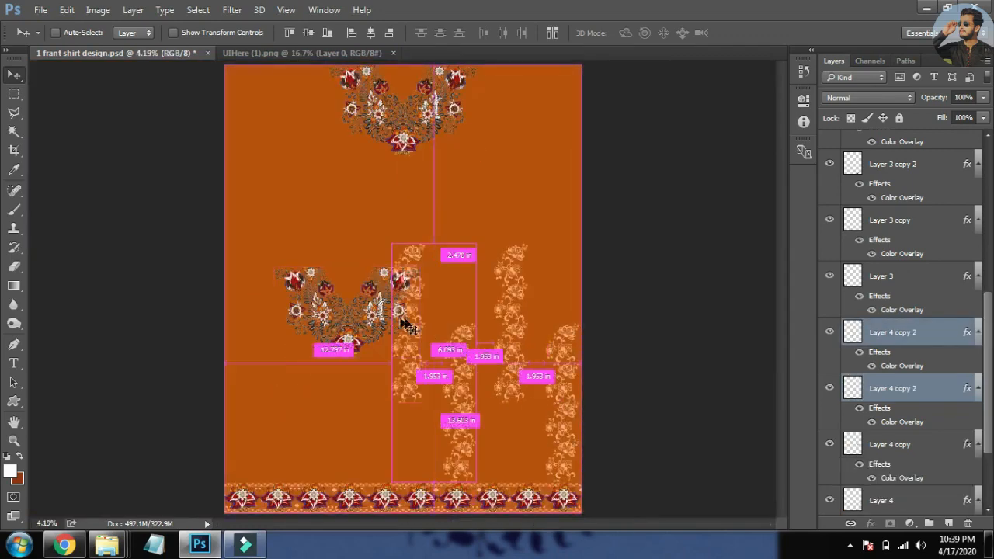
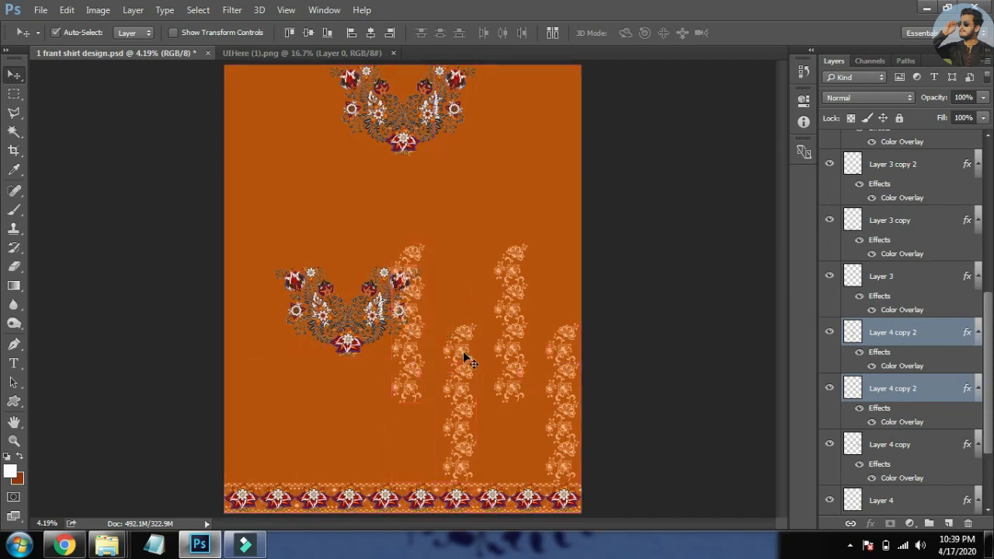
drag(463, 356, 337, 358)
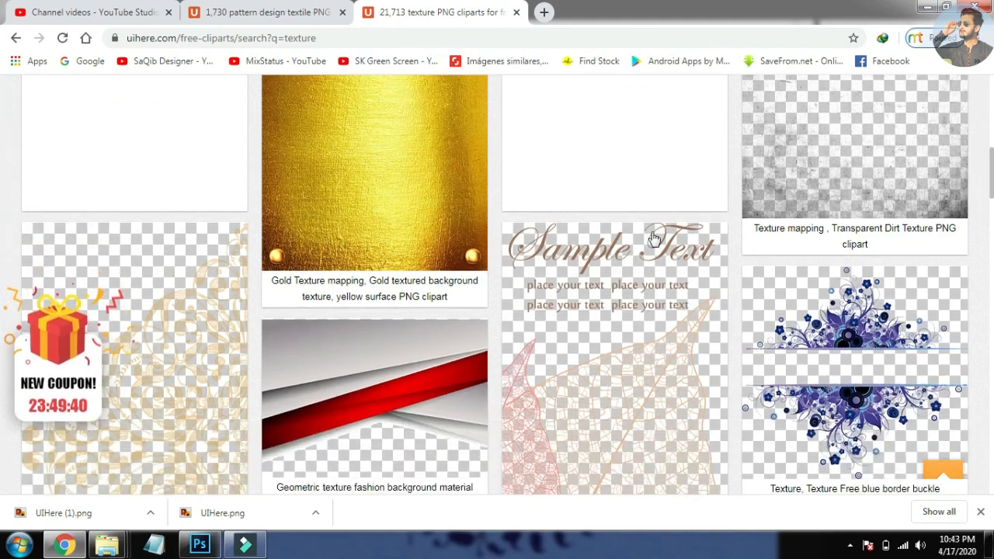
Open the red and yellow India Textile paisley clipart from the pattern design textile results on UIHere
scroll(654, 240, down, 3)
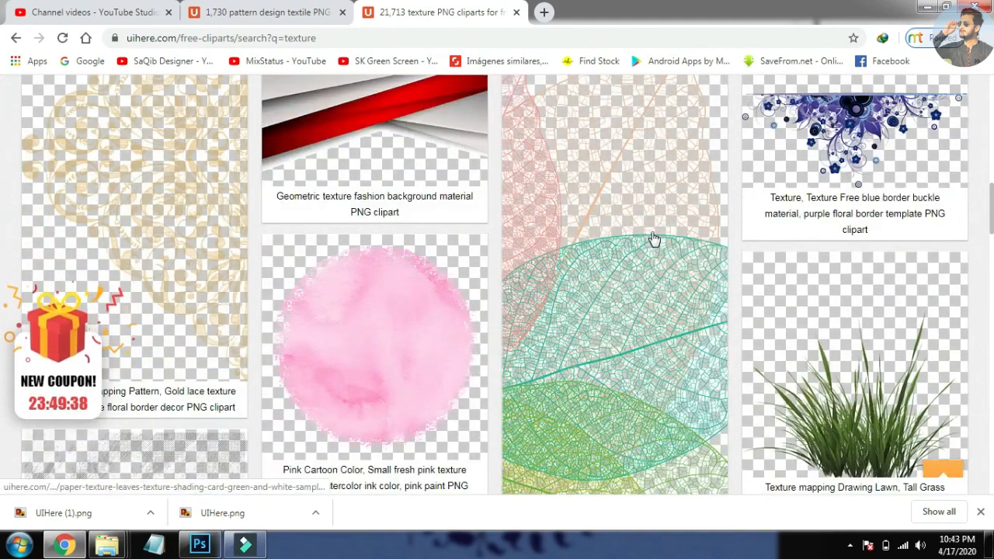
scroll(655, 240, up, 1)
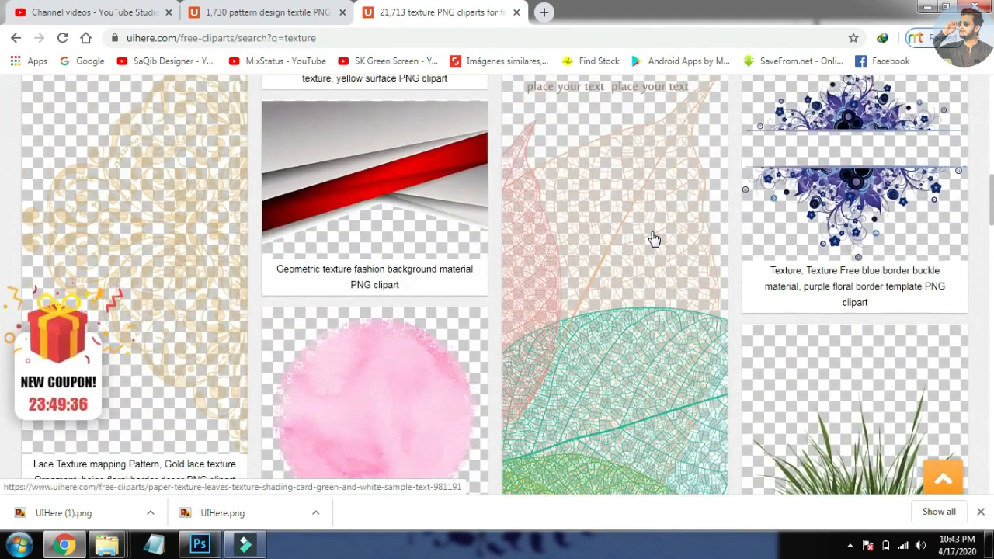
click(300, 12)
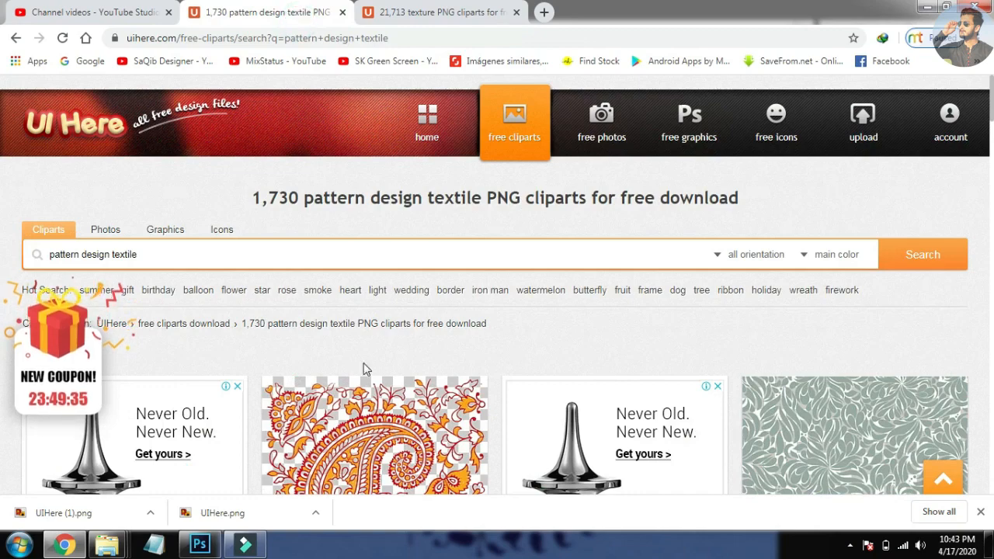
scroll(379, 431, down, 2)
scroll(379, 431, down, 1)
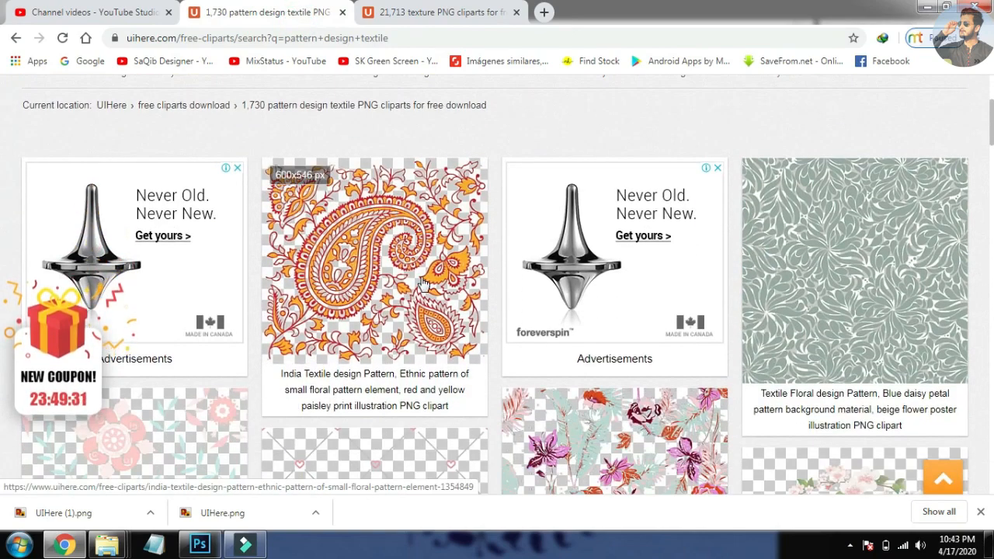
right_click(402, 375)
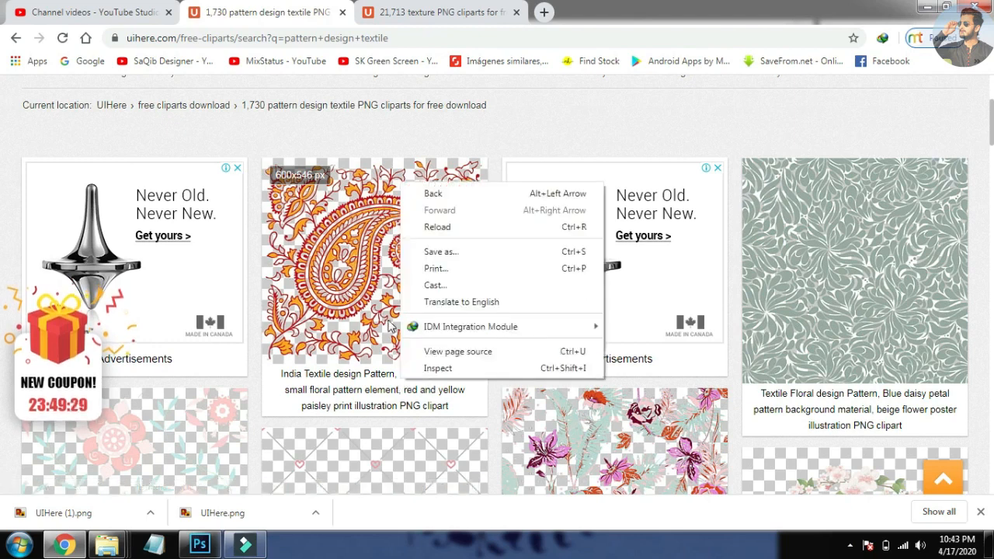
click(350, 355)
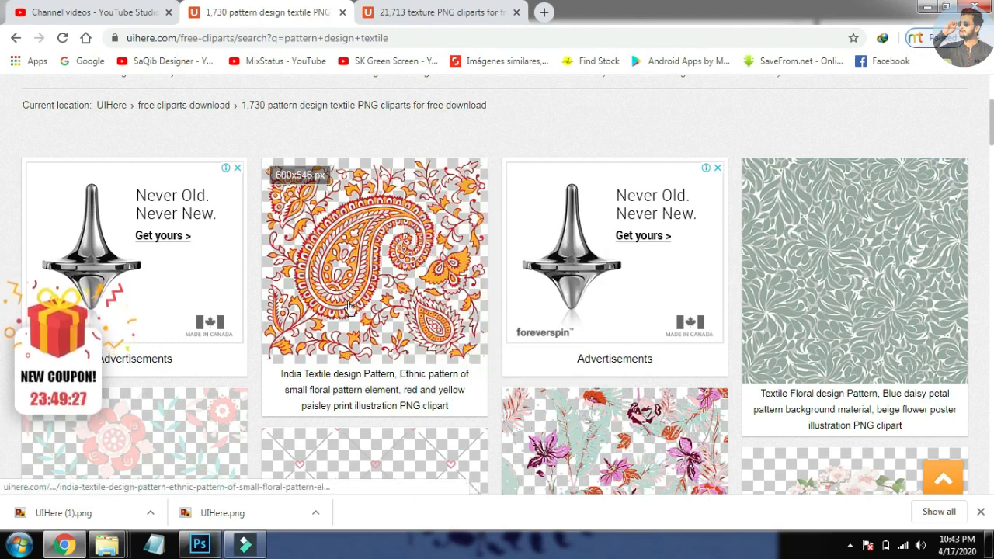
click(350, 309)
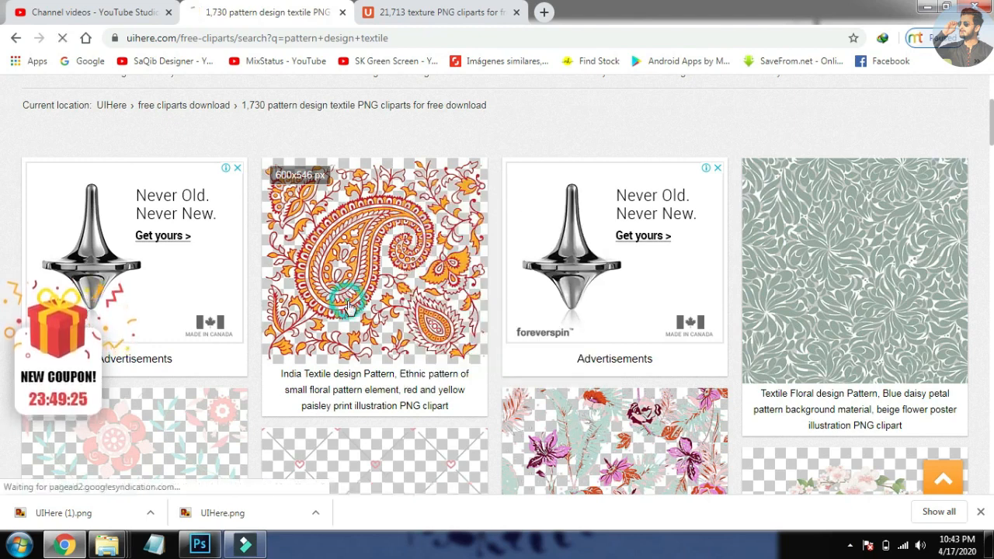
Go to the size and download options on the paisley clipart's page
click(439, 12)
click(284, 11)
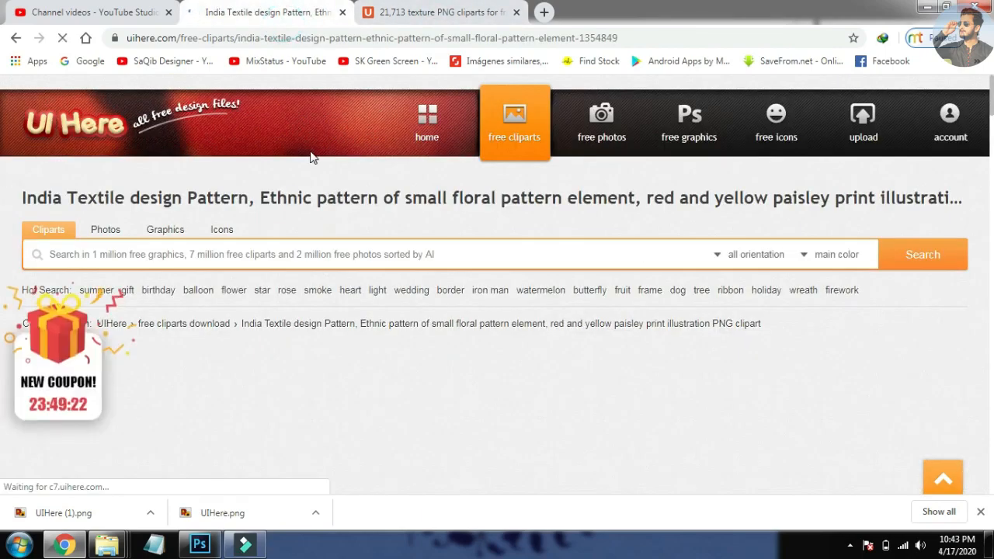
scroll(310, 157, down, 6)
scroll(309, 157, up, 2)
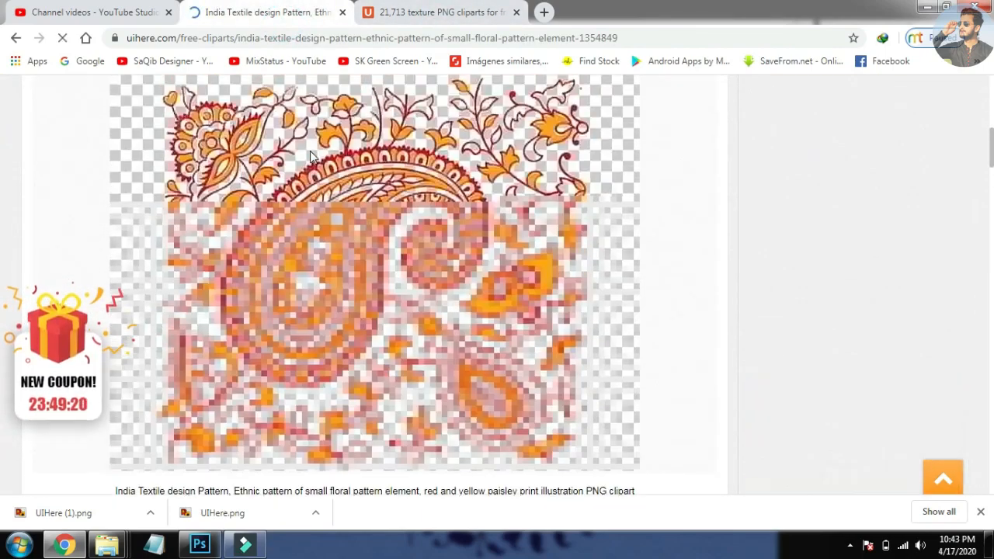
scroll(656, 213, down, 3)
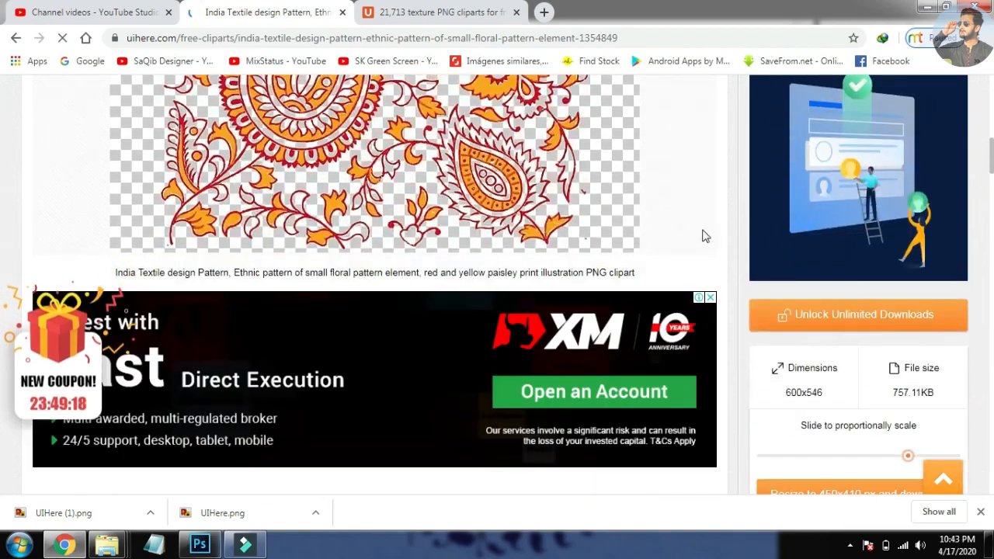
scroll(865, 394, down, 3)
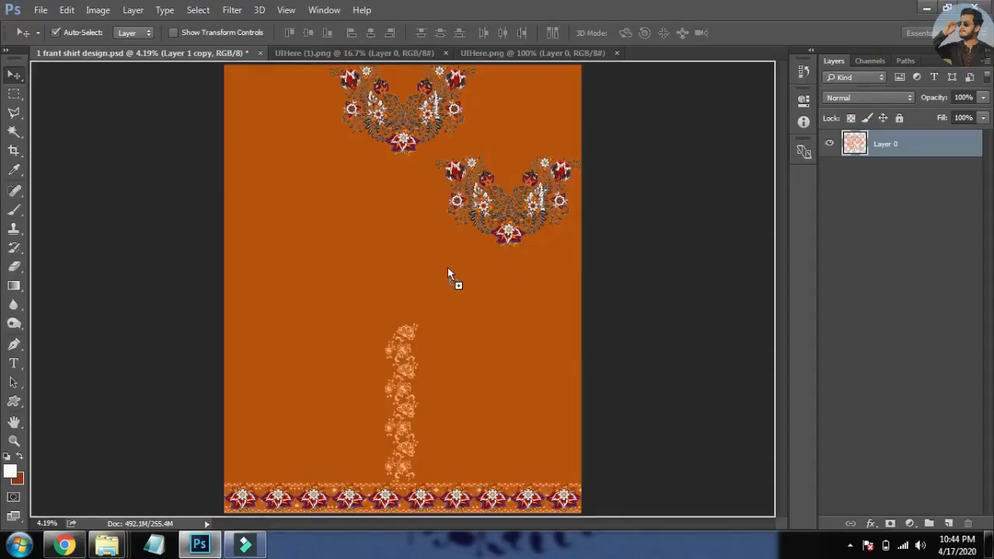
Bring the paisley artwork into the shirt design in Photoshop and enlarge it
drag(448, 273, 529, 291)
key(ctrl+t)
key(Return)
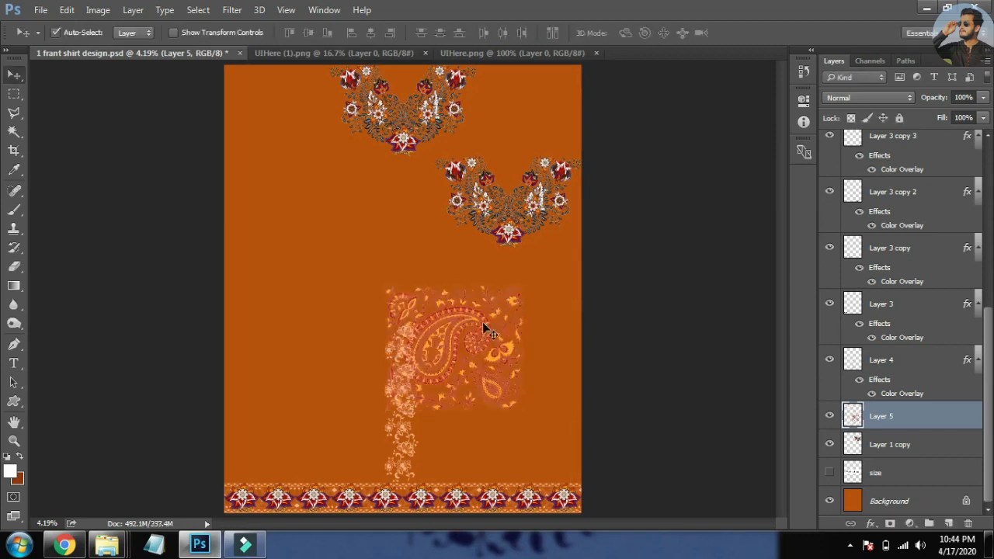
Move the paisley artwork to the shirt's lower-left corner above the hem border and the peach floral strip to the upper left
drag(402, 380, 305, 420)
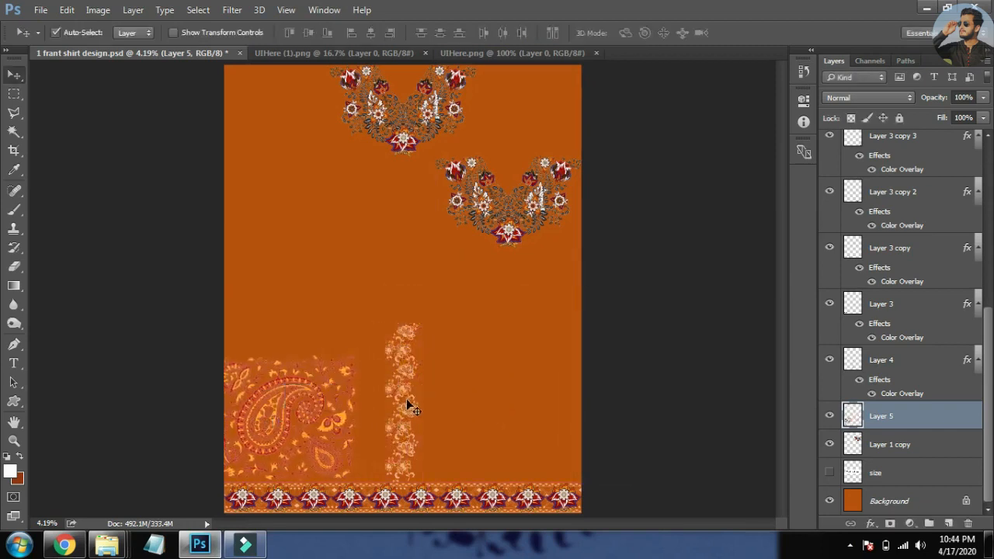
drag(403, 395, 270, 179)
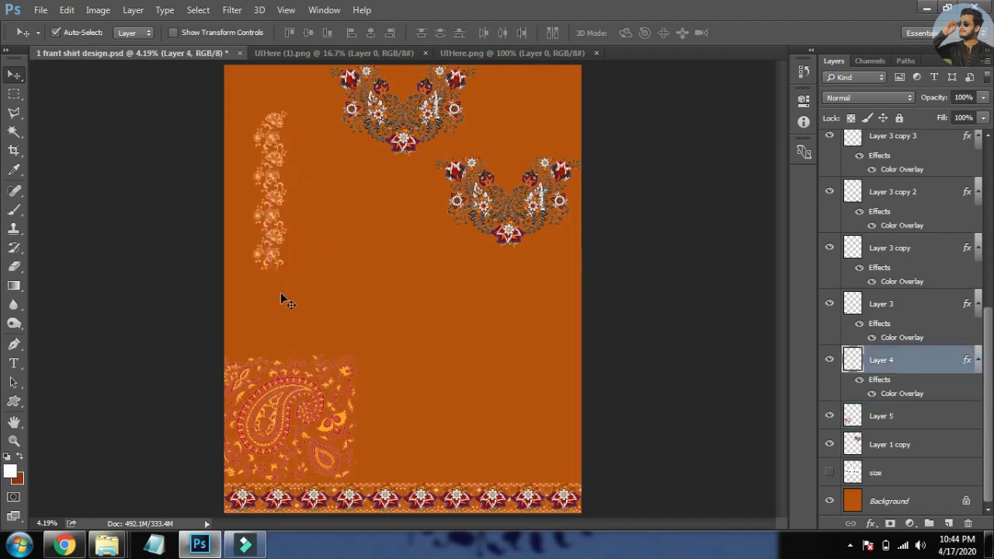
drag(317, 412, 381, 352)
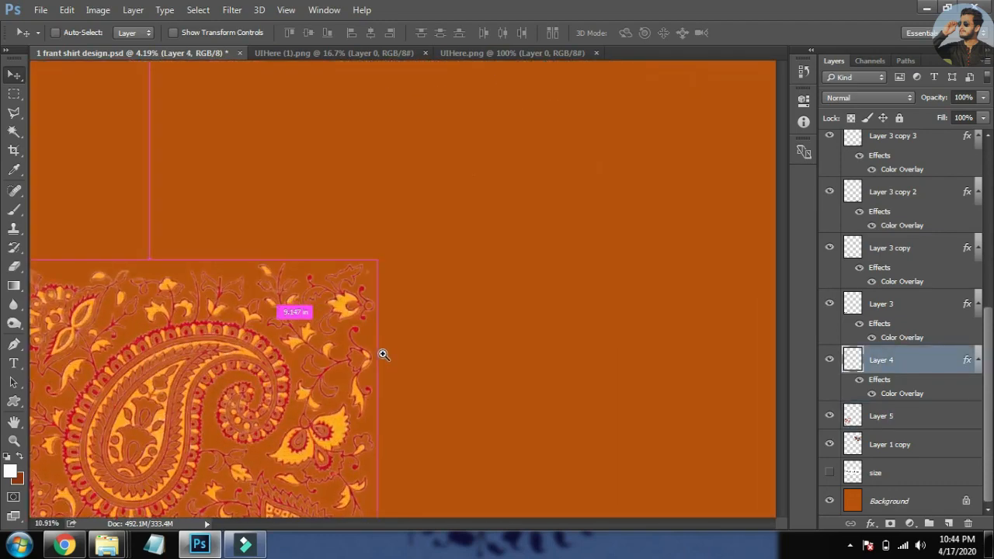
drag(353, 313, 256, 227)
drag(344, 261, 368, 264)
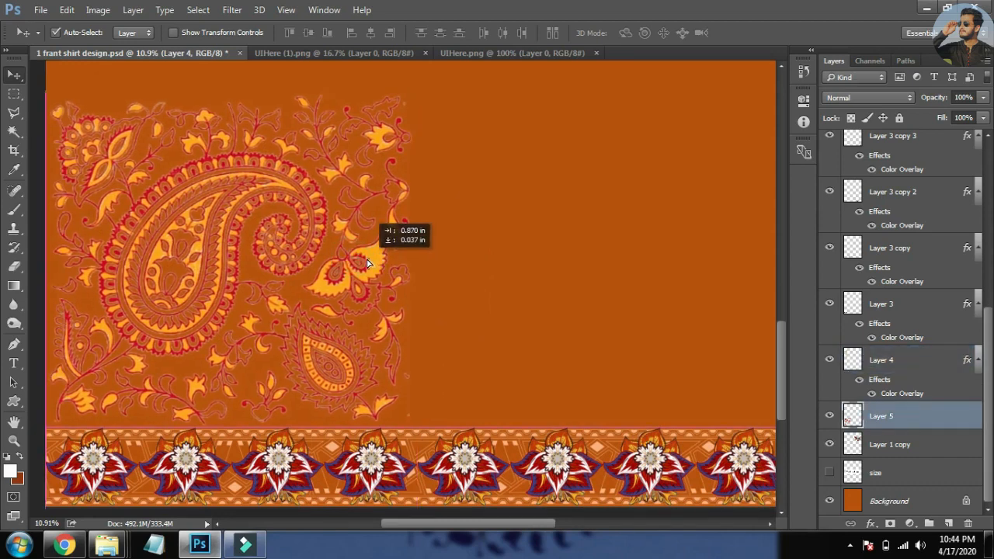
Scale the paisley artwork down to about 81%, keeping it in the lower-left corner directly above the hem border
key(ctrl+t)
drag(416, 91, 344, 155)
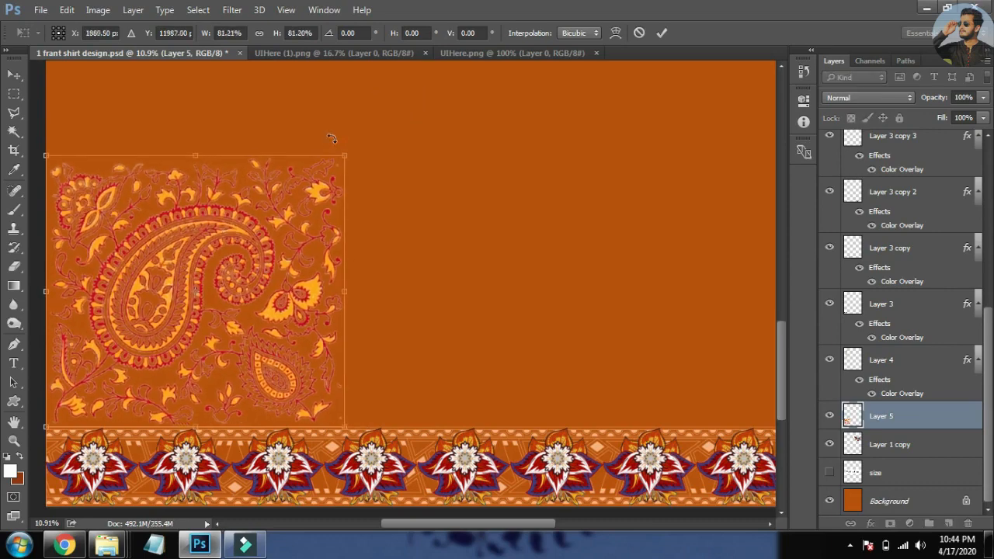
key(ctrl+0)
key(Return)
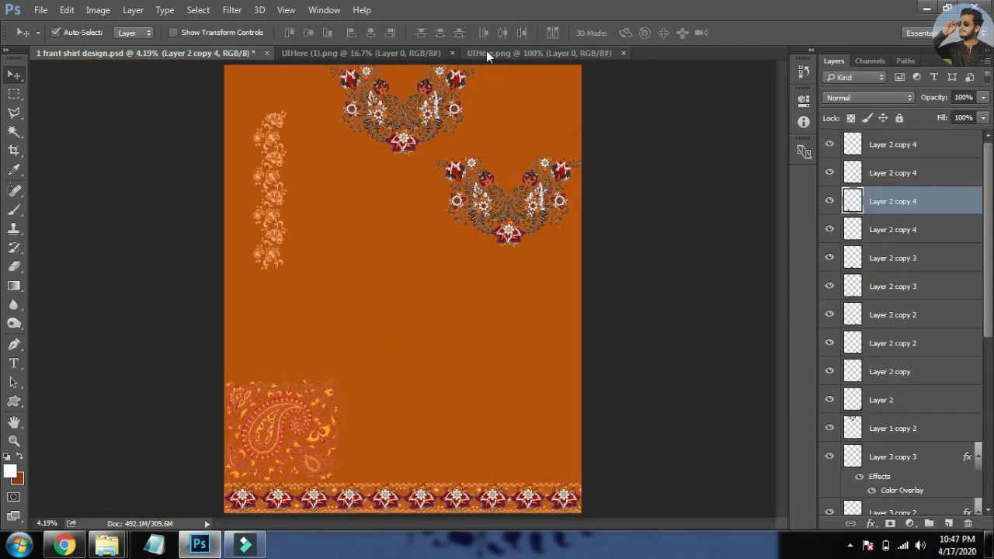
Bring a second copy of the paisley artwork from UIHere.png into the middle of the shirt design
click(486, 53)
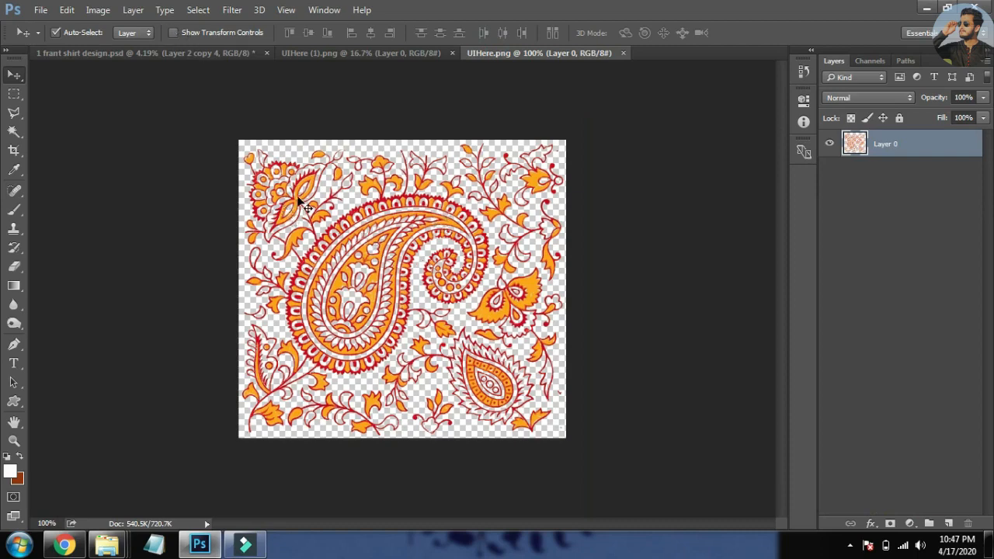
drag(298, 199, 587, 181)
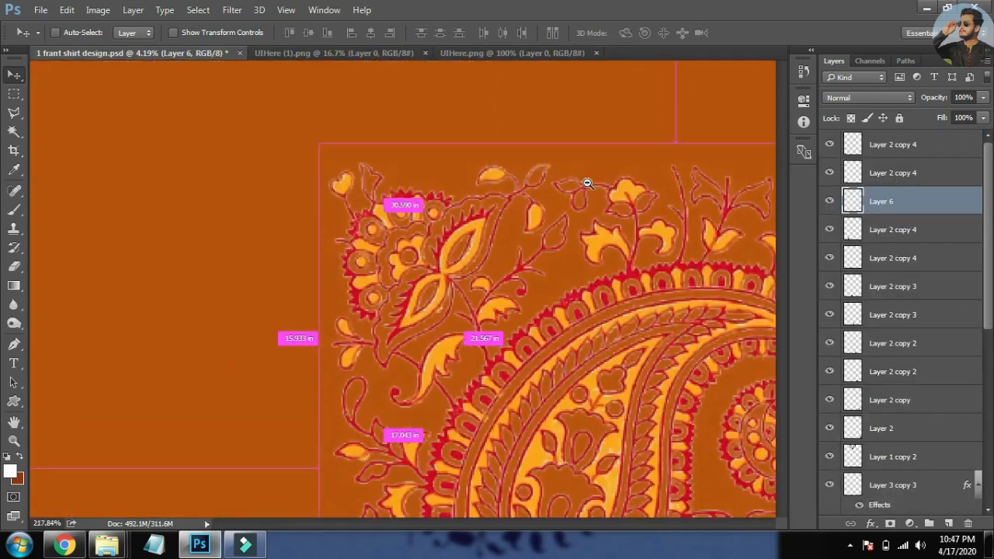
drag(569, 259, 426, 172)
key(ctrl+0)
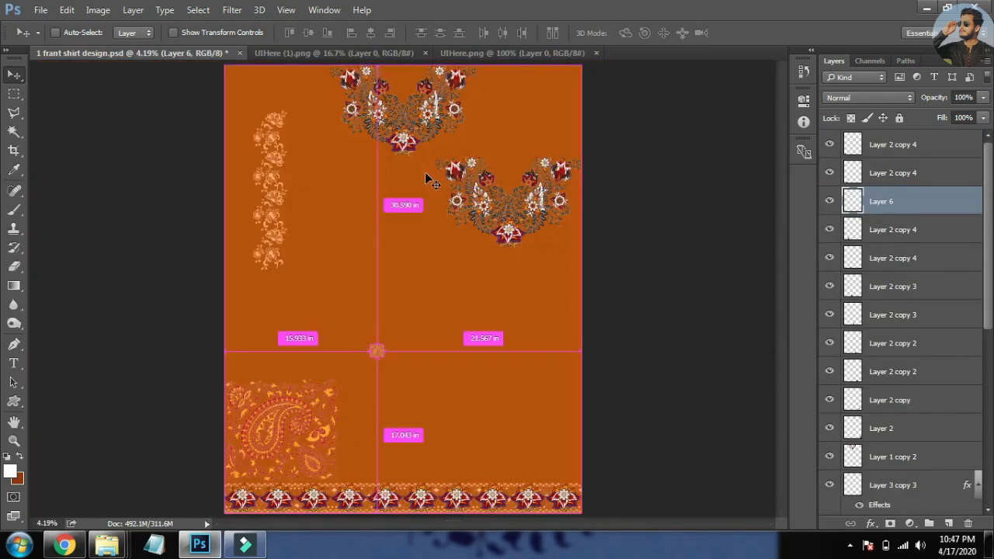
key(ctrl+e)
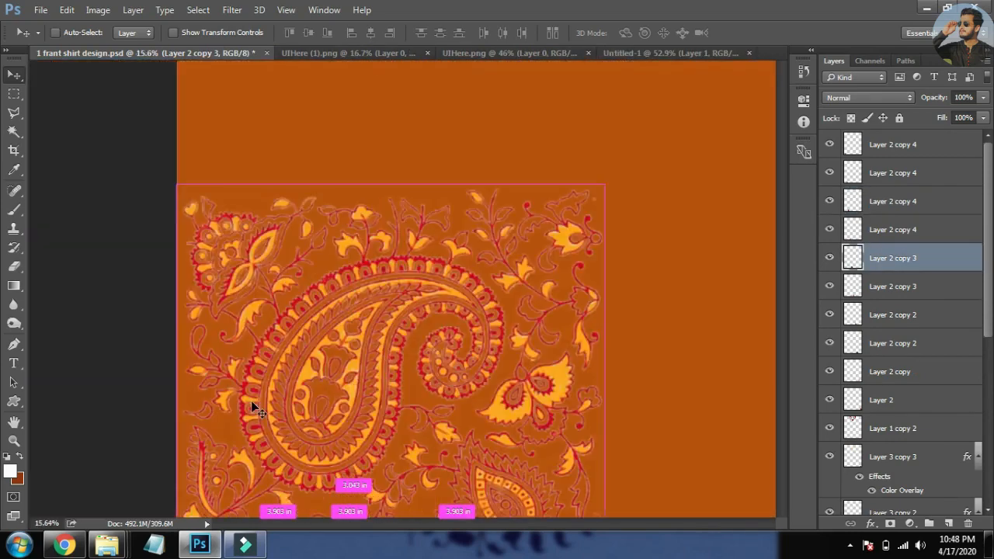
Duplicate a hem flower onto the paisley artwork and bring both layers to the front with the flower on top
drag(239, 392, 271, 245)
scroll(272, 245, down, 1)
drag(396, 505, 326, 214)
scroll(317, 351, up, 3)
drag(316, 351, 287, 334)
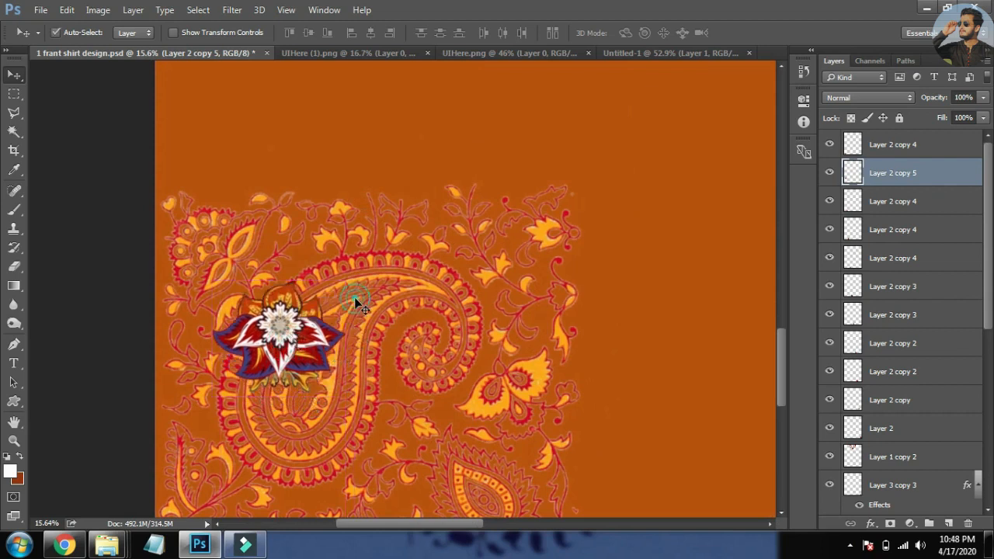
drag(351, 307, 374, 297)
key(ctrl+z)
key(ctrl+shift+])
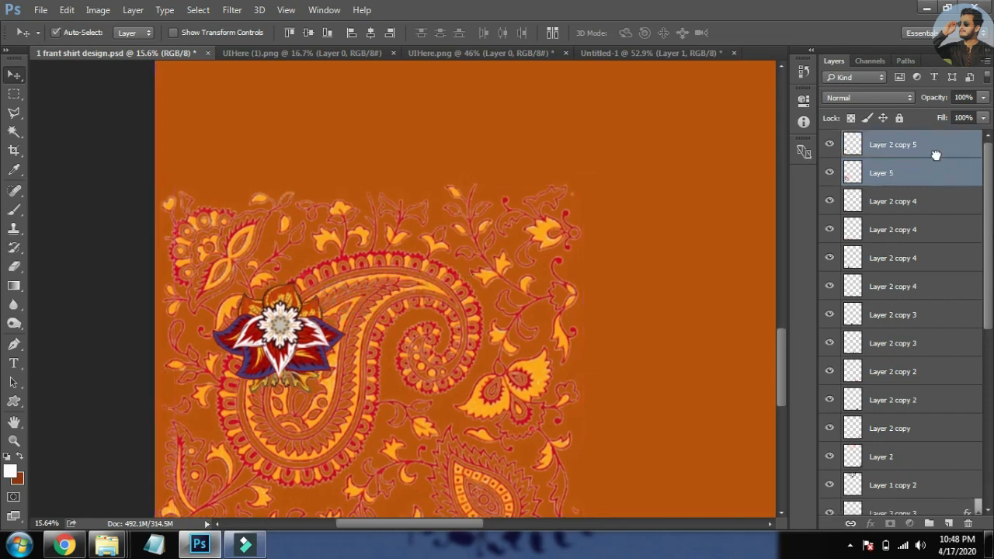
Scale the copied flower to about 58%, rotate it about 107 degrees and set it beside the large paisley's inner spiral
click(328, 115)
drag(287, 330, 396, 356)
key(ctrl+t)
drag(454, 315, 414, 442)
drag(395, 377, 394, 365)
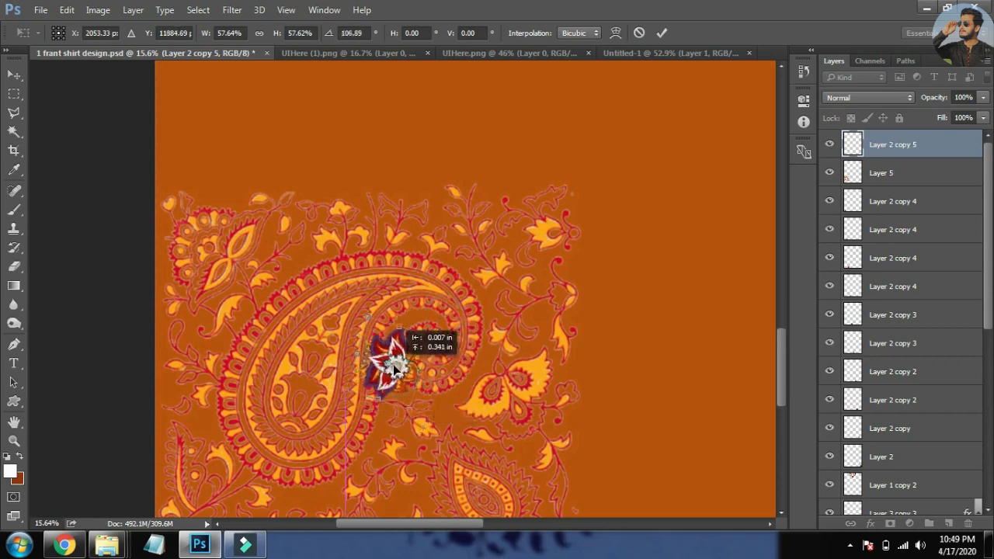
key(Return)
Duplicate the small flower onto the flower motif in the paisley artwork's upper-left corner and enlarge the copy
drag(394, 363, 209, 247)
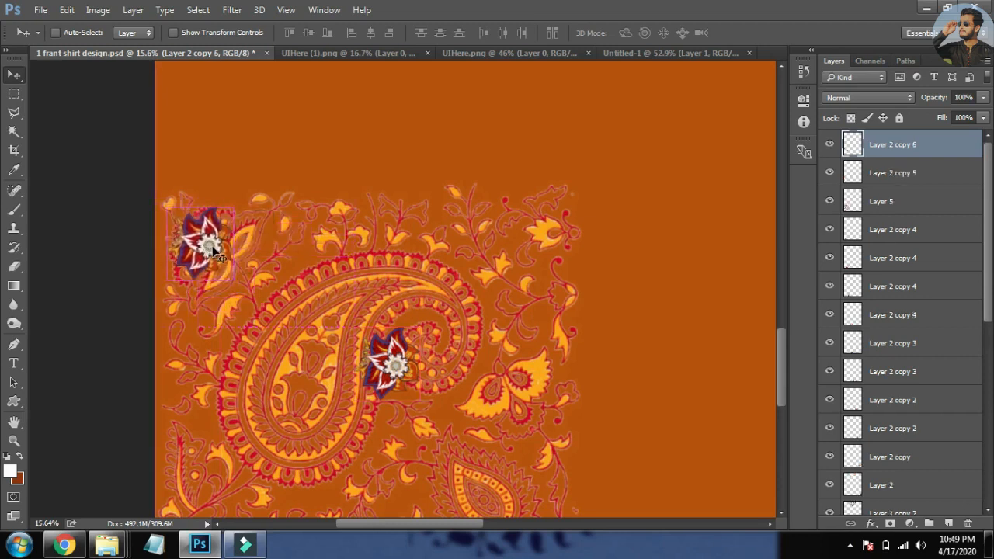
key(ctrl+t)
drag(231, 205, 487, 357)
key(Return)
Shrink and rotate another flower copy and place it just below the large paisley's lower-left curve
key(ctrl+t)
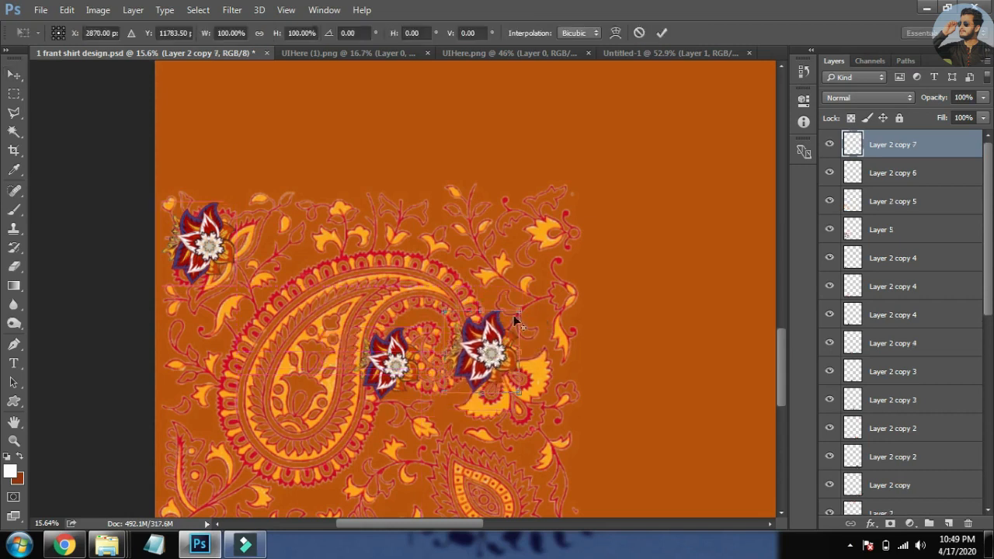
drag(514, 312, 503, 326)
drag(533, 296, 438, 420)
key(Return)
drag(488, 357, 490, 436)
drag(484, 427, 479, 354)
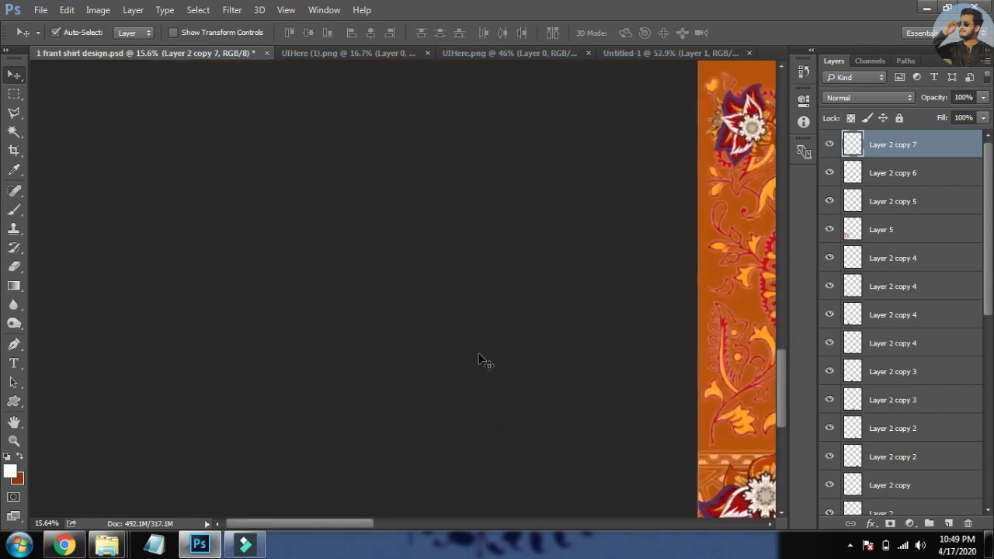
drag(659, 370, 293, 217)
drag(326, 346, 192, 445)
Duplicate the small flower below the large paisley, near the hem border, and rotate the copy upright
drag(528, 268, 399, 344)
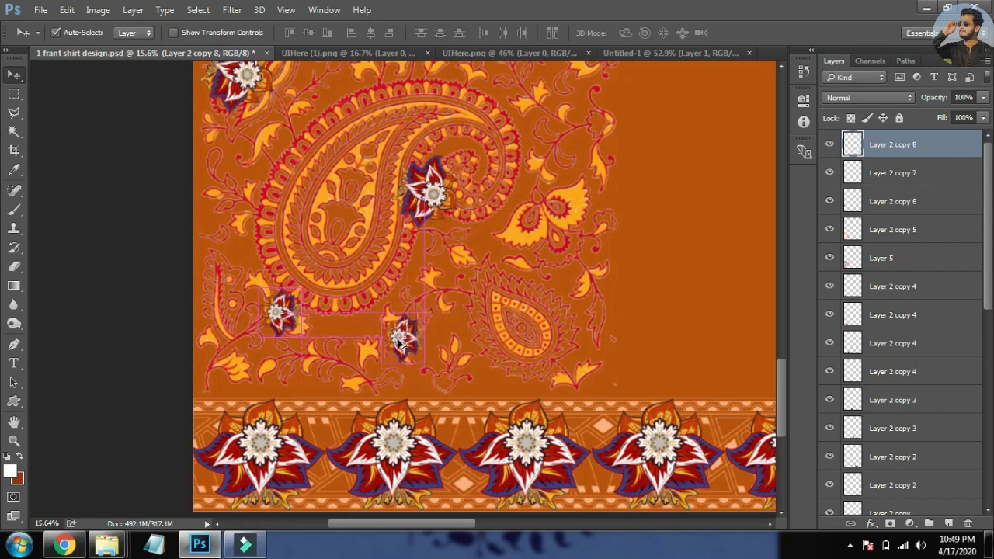
key(ctrl+t)
drag(421, 292, 526, 339)
key(Return)
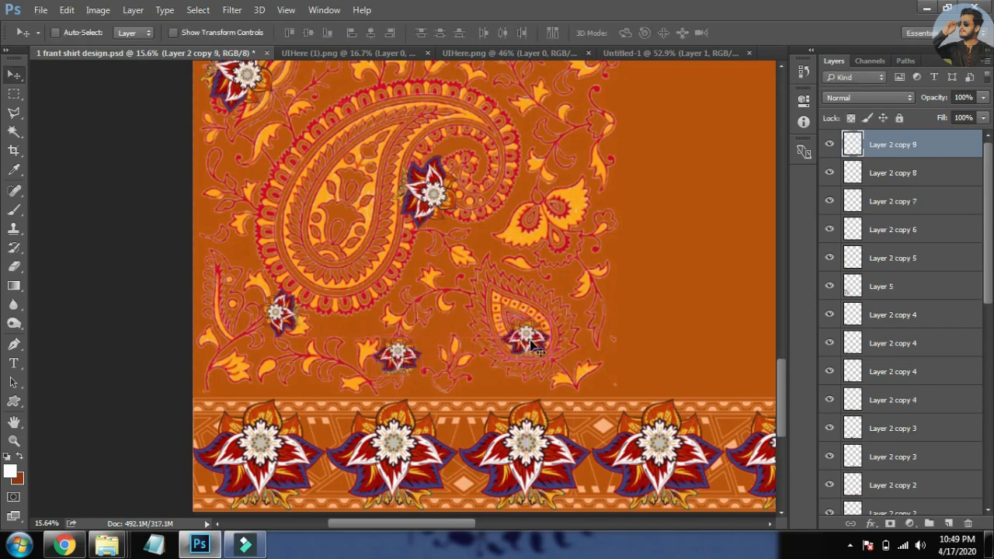
Shrink and rotate another flower copy and place it on the leaf at the teardrop motif's lower-right side
key(ctrl+t)
drag(553, 281, 535, 396)
key(Return)
drag(526, 351, 588, 394)
key(ctrl+t)
drag(587, 342, 584, 345)
key(Return)
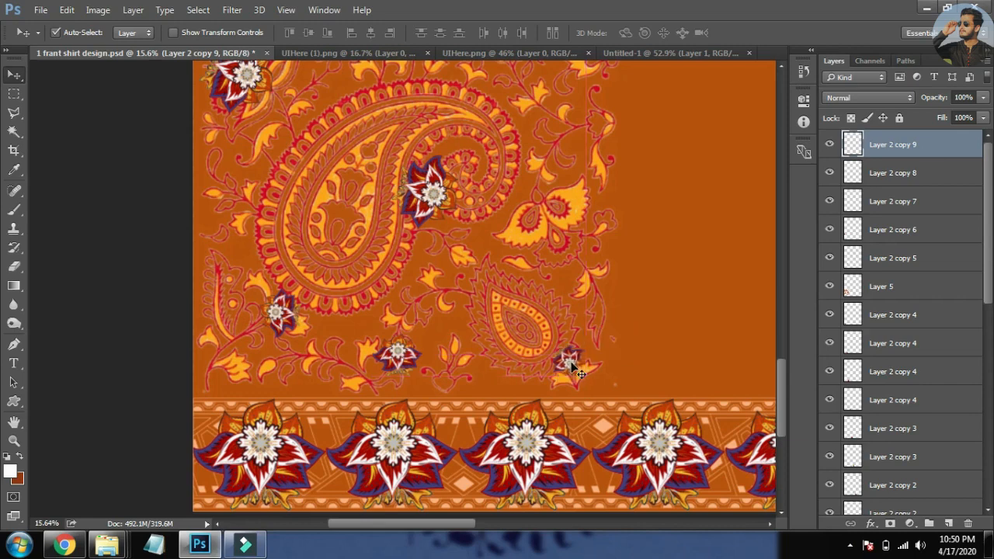
Duplicate the small flower onto the butterfly-shaped motif, flip the copy vertically and rotate it to 121.68 degrees
drag(578, 272, 559, 247)
key(ctrl+t)
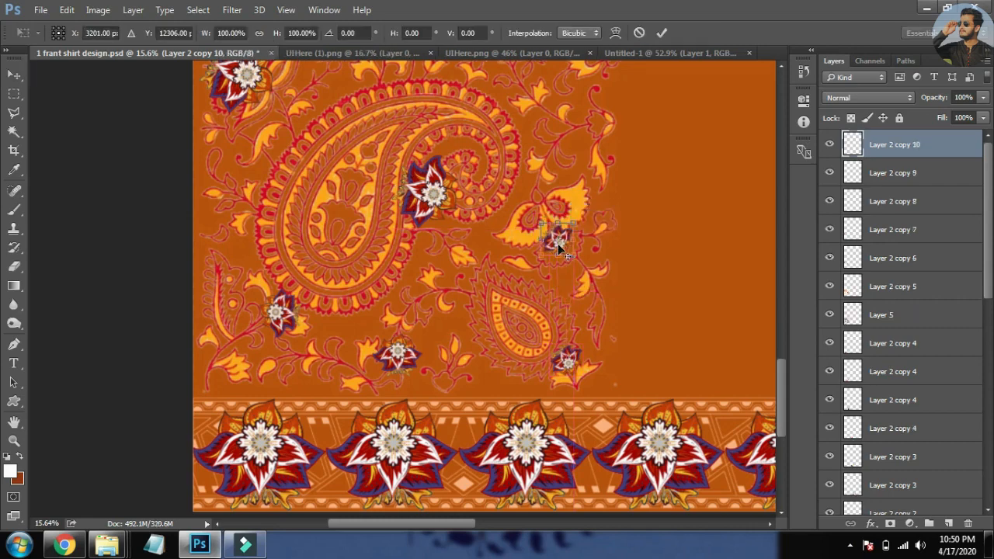
right_click(559, 247)
click(613, 481)
drag(590, 198, 547, 175)
Apply the flower copy's transform and place it at the center of the butterfly-shaped motif
scroll(566, 231, up, 6)
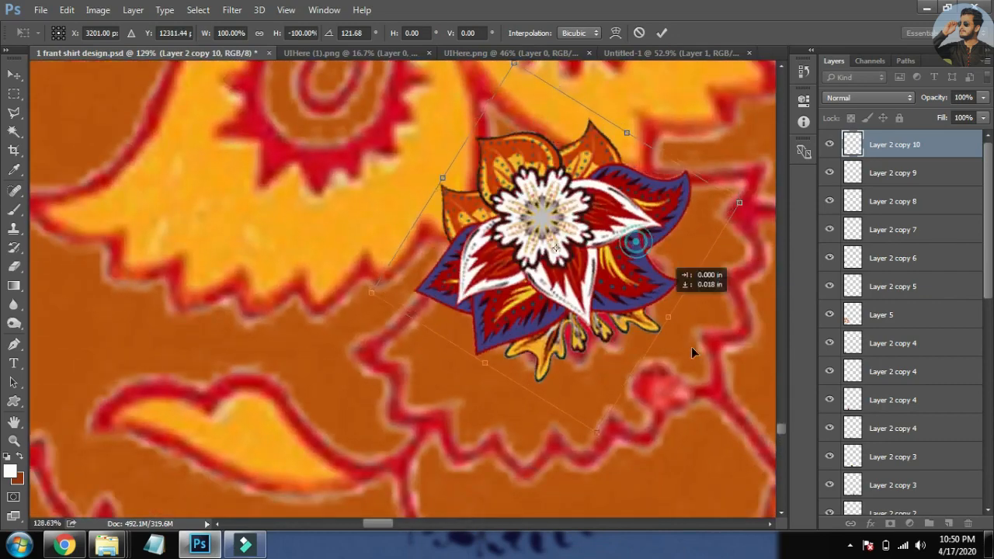
drag(691, 346, 569, 280)
drag(703, 411, 475, 229)
drag(526, 254, 559, 390)
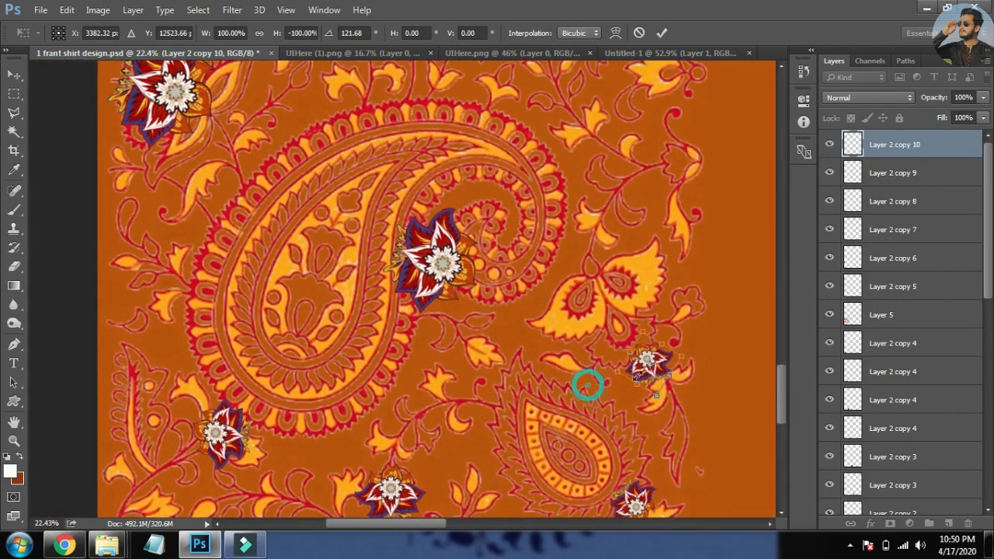
key(Return)
drag(647, 368, 612, 310)
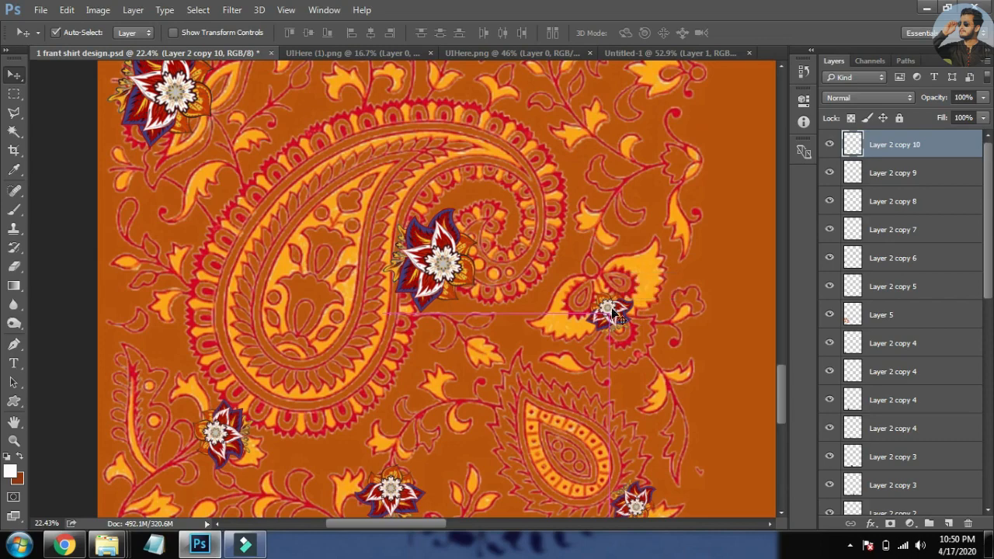
Duplicate the small flower to the sprig above the large paisley and rotate the copy to -75.78 degrees
drag(661, 238, 606, 255)
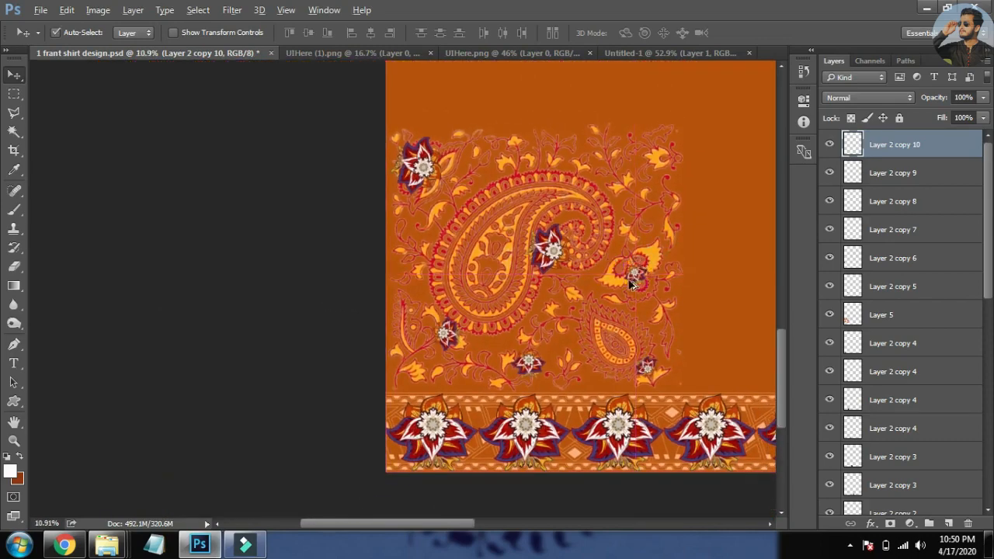
drag(448, 338, 698, 138)
drag(560, 293, 446, 310)
drag(587, 249, 470, 202)
key(ctrl+t)
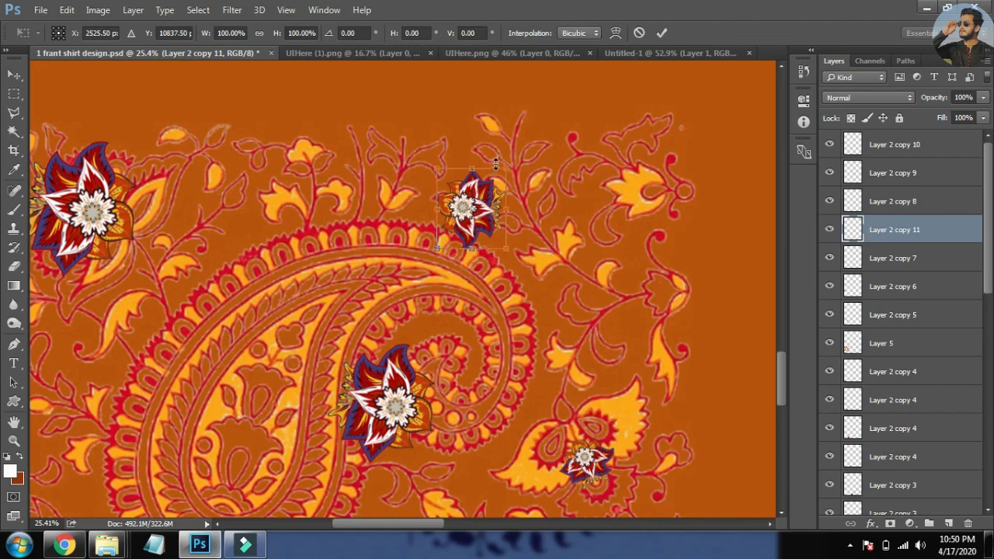
drag(487, 126, 415, 184)
drag(489, 205, 493, 183)
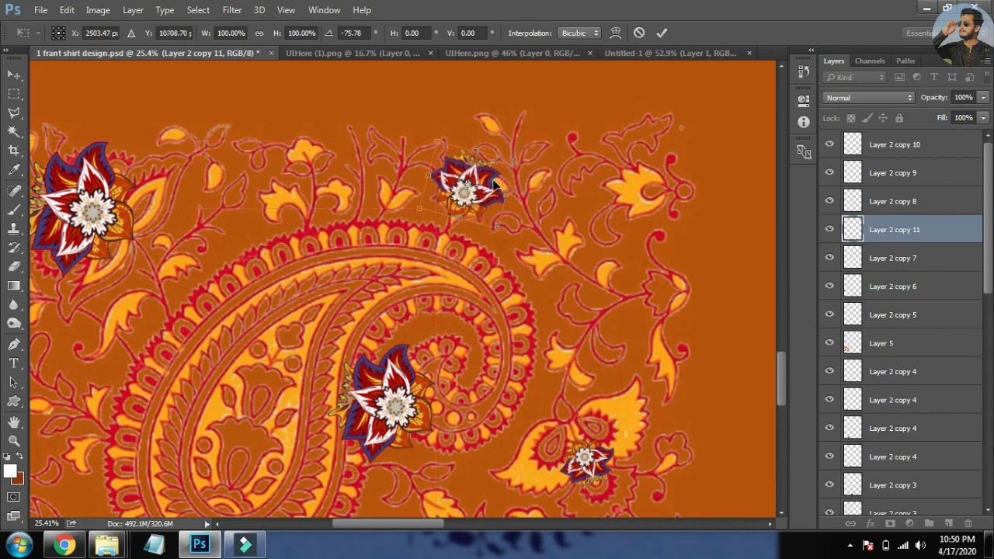
key(Return)
scroll(475, 191, down, 2)
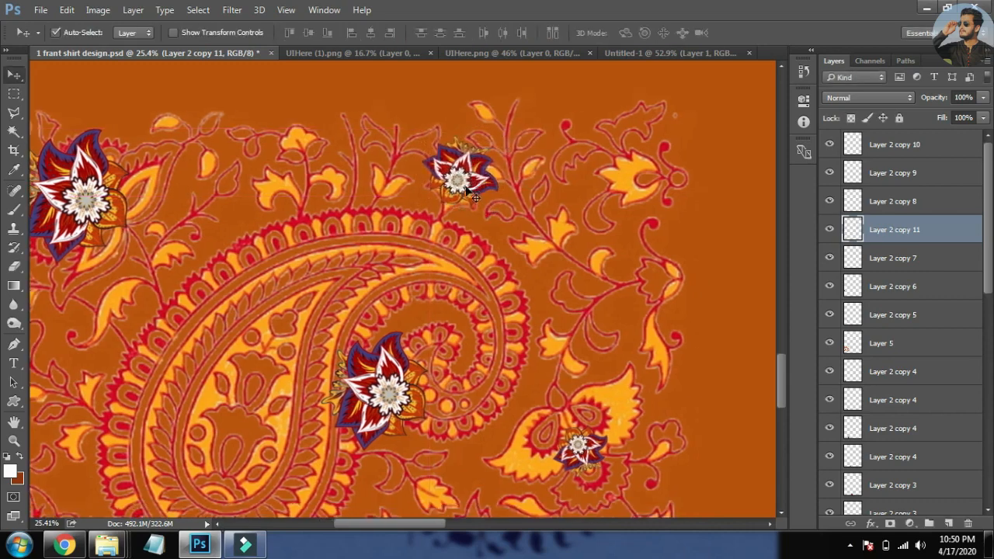
Scale the flower copy above the paisley down slightly and center it on its yellow blossom
drag(461, 183, 462, 182)
key(ctrl+t)
drag(494, 132, 486, 140)
key(Return)
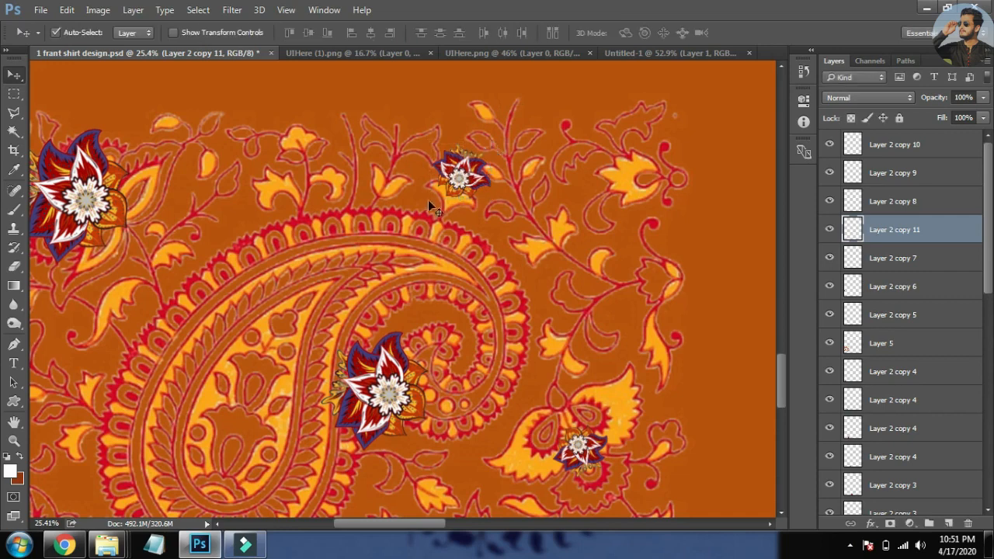
drag(453, 177, 462, 183)
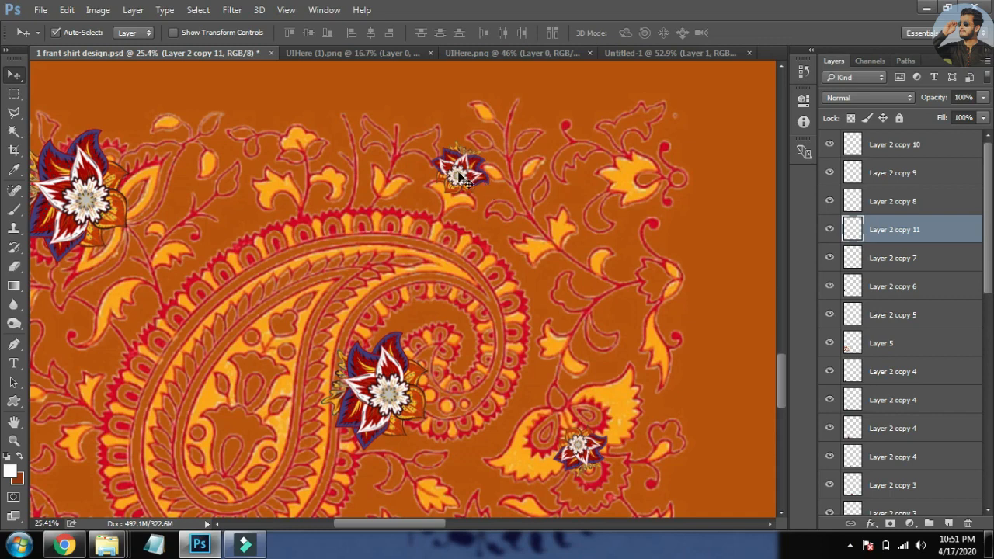
Duplicate that flower onto the bud at the pattern's right edge, flip the copy vertically and rotate it
drag(458, 176, 597, 298)
key(ctrl+t)
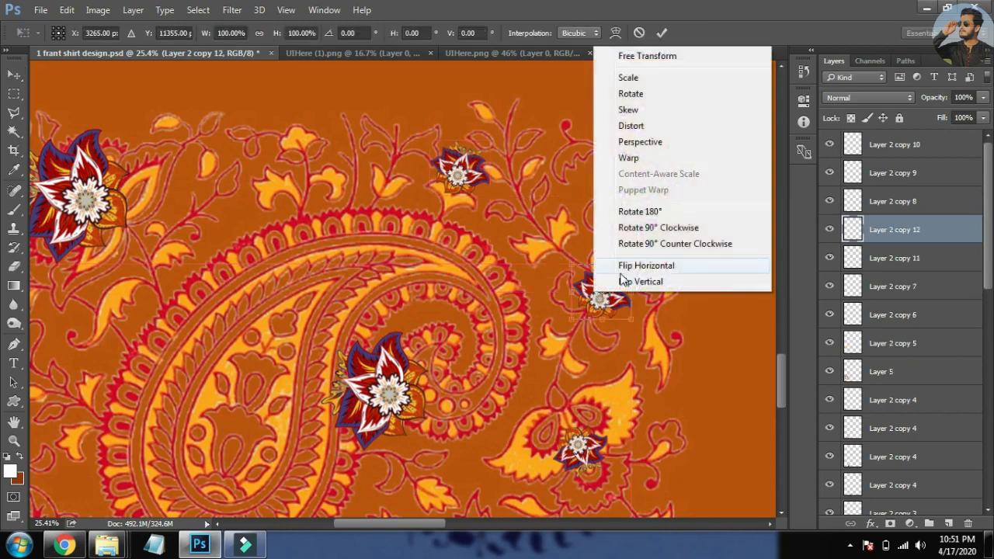
click(621, 282)
drag(636, 281, 584, 199)
key(Return)
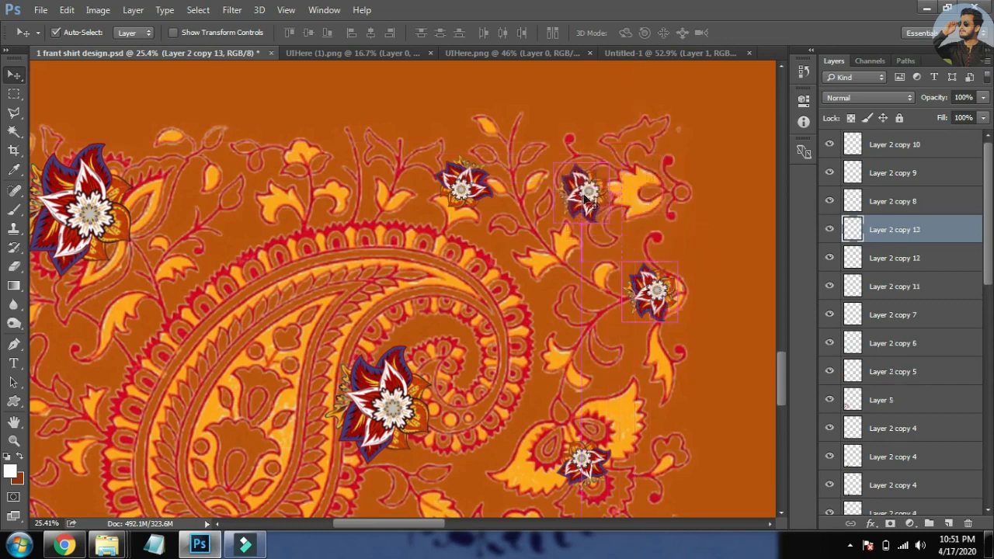
Shrink another flower copy and place it on the small round bud near the pattern's upper-right corner
key(ctrl+t)
drag(611, 160, 561, 162)
key(Return)
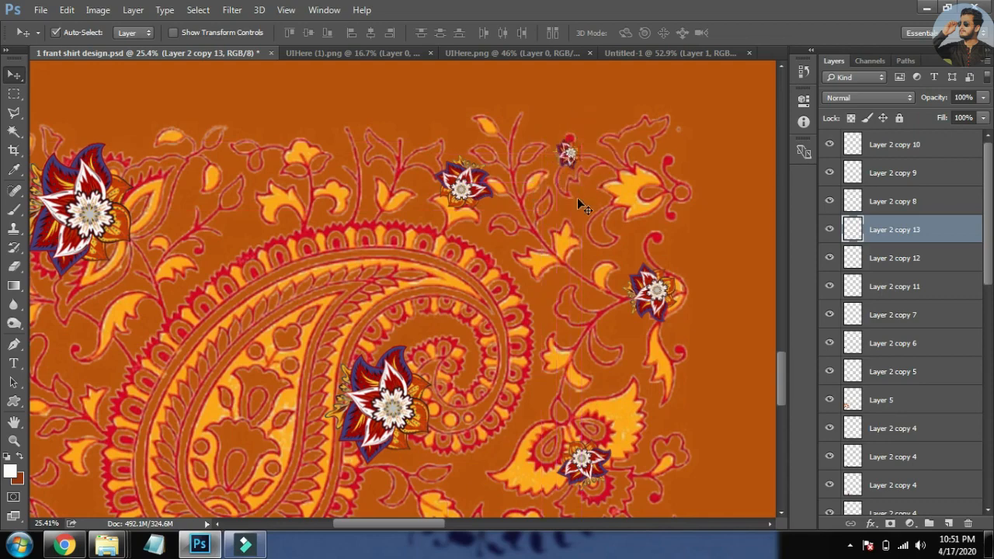
Duplicate the flower from above the paisley onto the sprig at the pattern's left edge
scroll(593, 186, down, 6)
scroll(542, 204, up, 1)
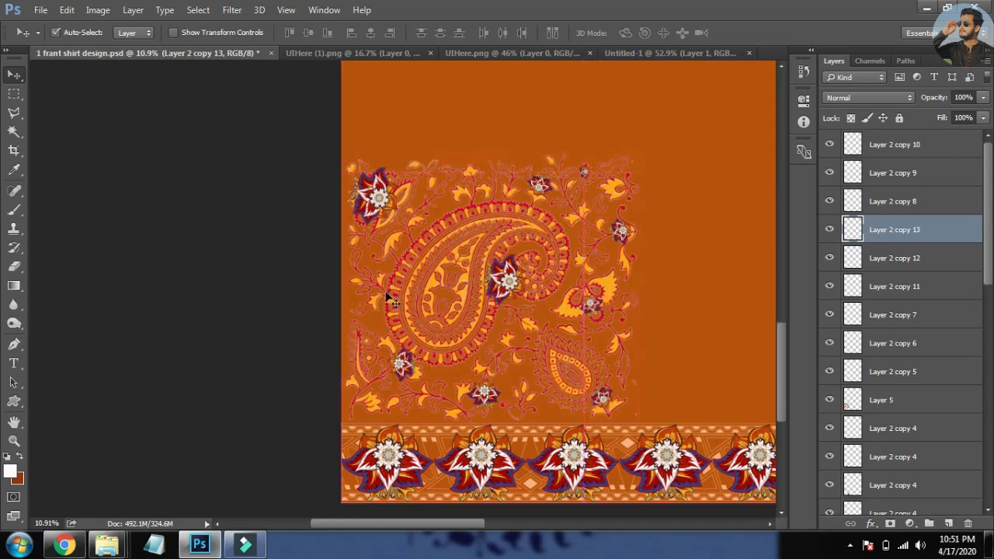
drag(541, 187, 353, 279)
scroll(348, 285, up, 10)
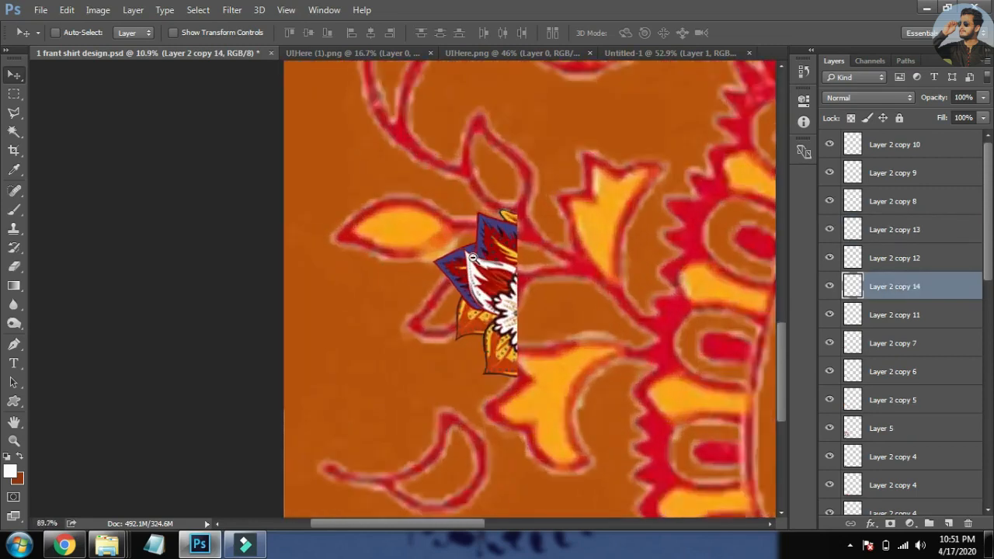
drag(473, 257, 476, 258)
drag(508, 302, 415, 256)
drag(483, 232, 546, 264)
Shrink the left-edge flower copy, seat it on the sprig's stems and save the document
key(ctrl+t)
drag(578, 200, 494, 217)
key(Return)
drag(546, 244, 536, 263)
key(ctrl+0)
key(ctrl+s)
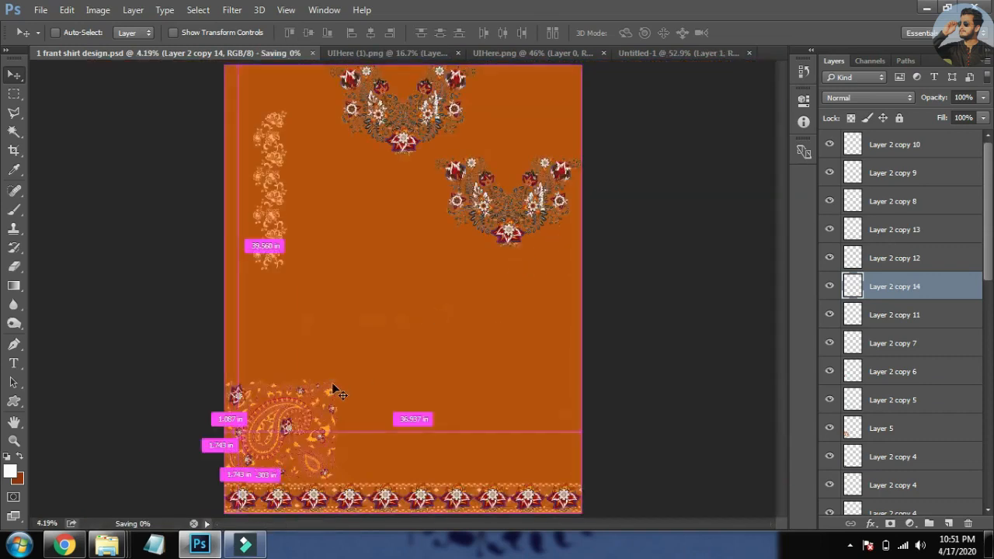
Select the paisley pattern together with all its small accent flowers and group the layers
drag(253, 444, 306, 394)
drag(277, 355, 245, 292)
drag(304, 287, 259, 302)
drag(273, 337, 352, 304)
drag(292, 416, 303, 212)
drag(518, 285, 360, 263)
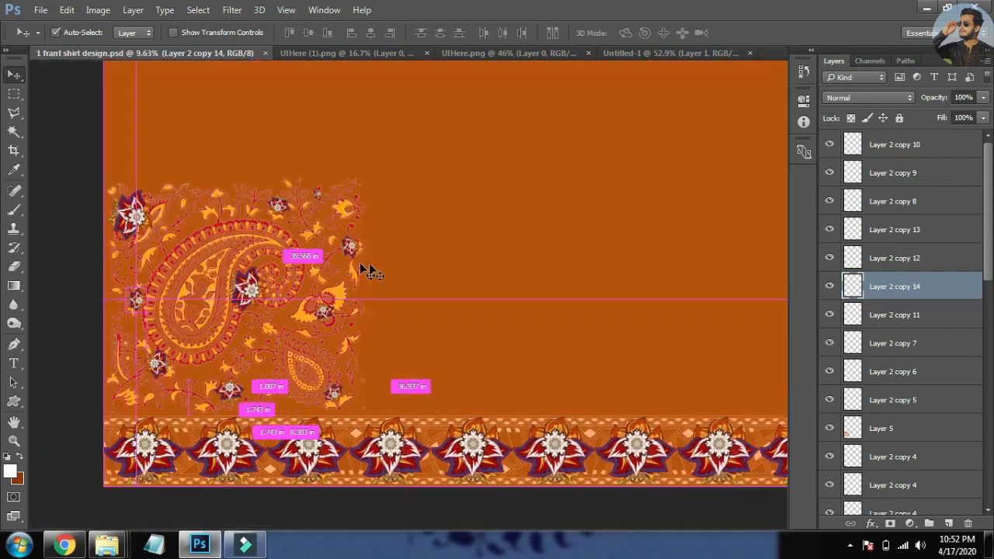
key(Tab)
drag(407, 144, 77, 378)
drag(207, 368, 259, 345)
key(ctrl+0)
drag(371, 416, 361, 470)
key(Tab)
key(ctrl+g)
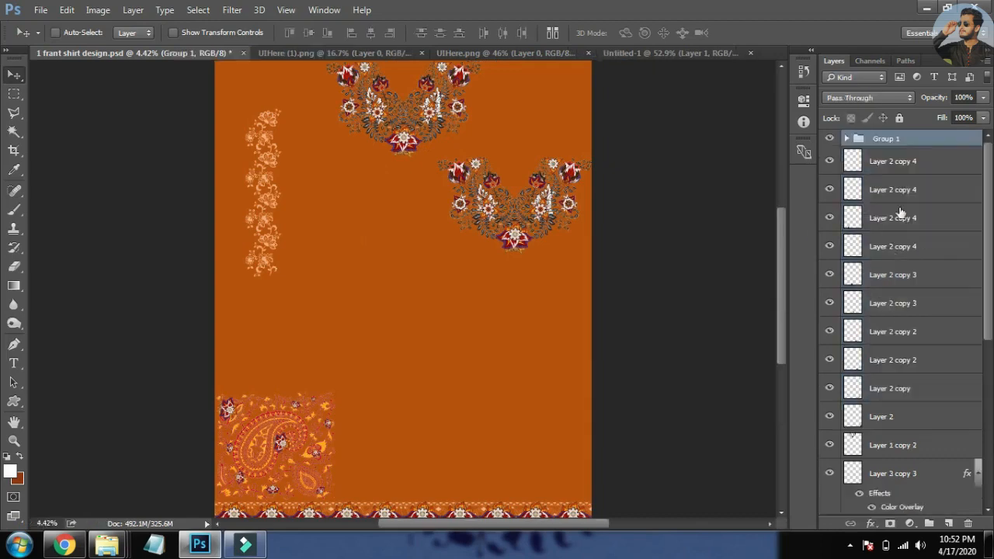
Duplicate the paisley group and merge the copy into a single layer
ctrl+click(295, 425)
drag(336, 398, 392, 397)
drag(331, 450, 326, 220)
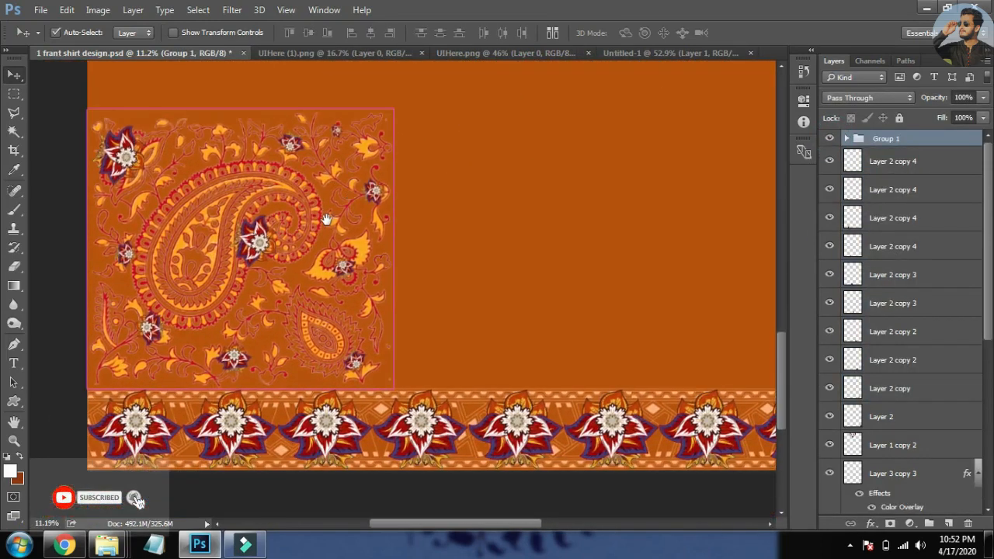
key(ctrl+j)
key(ctrl+e)
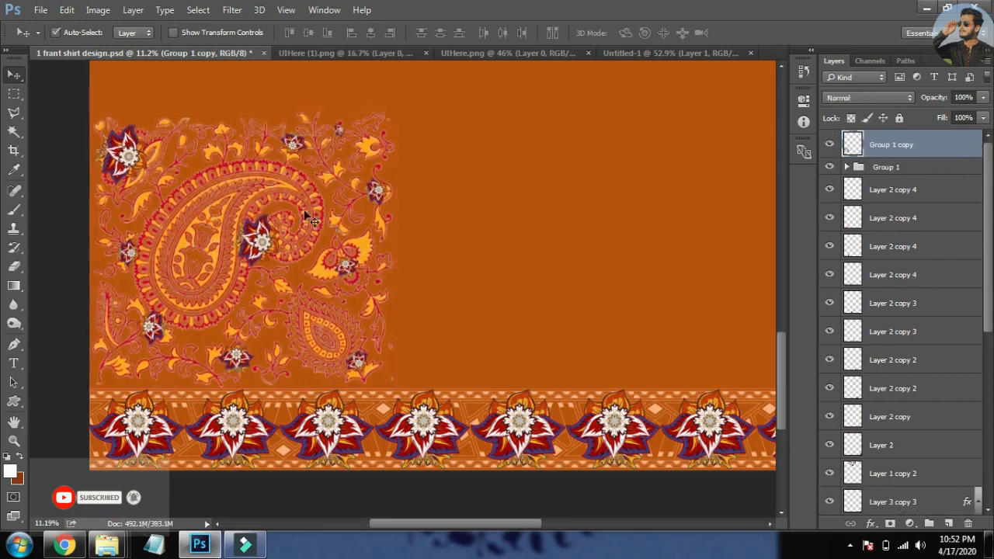
Duplicate the merged paisley block and place the copy directly beside it along the hem border
drag(234, 214, 252, 224)
key(ctrl+a)
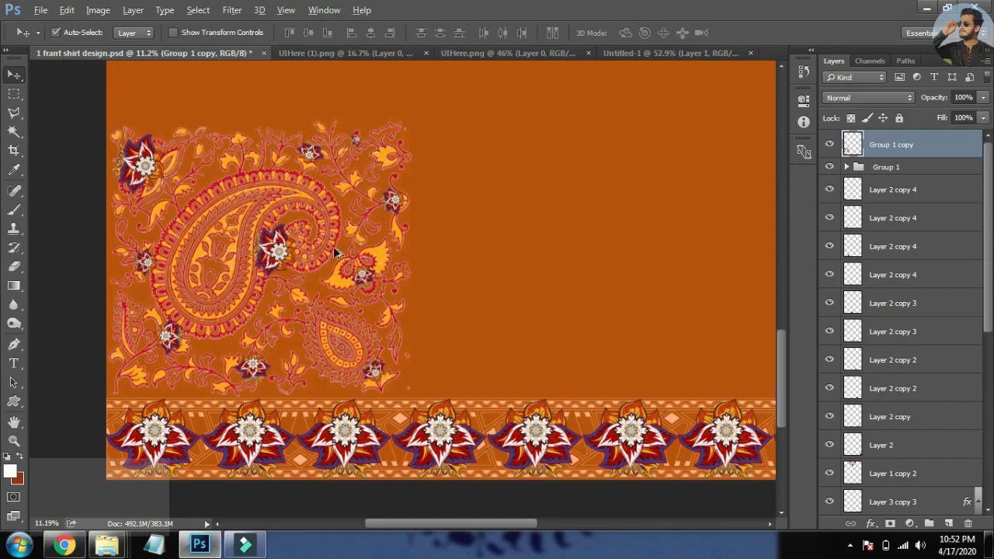
drag(291, 247, 591, 245)
drag(390, 209, 372, 194)
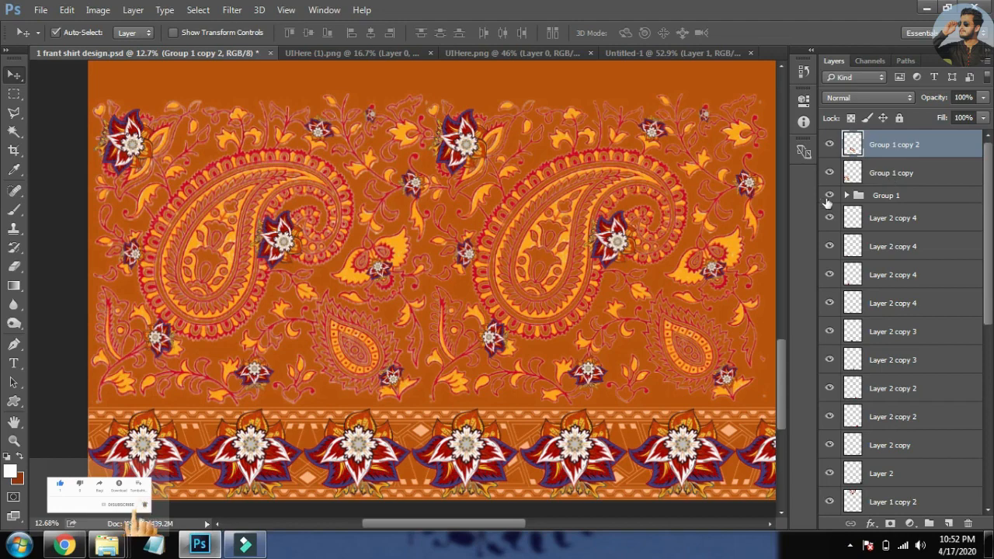
Hide the original paisley group and nudge both merged paisley blocks down to meet the hem border
ctrl+click(908, 180)
key(shift+Down)
key(shift+Down)
key(shift+Down)
key(shift+Down)
key(shift+Down)
key(shift+Down)
key(shift+Down)
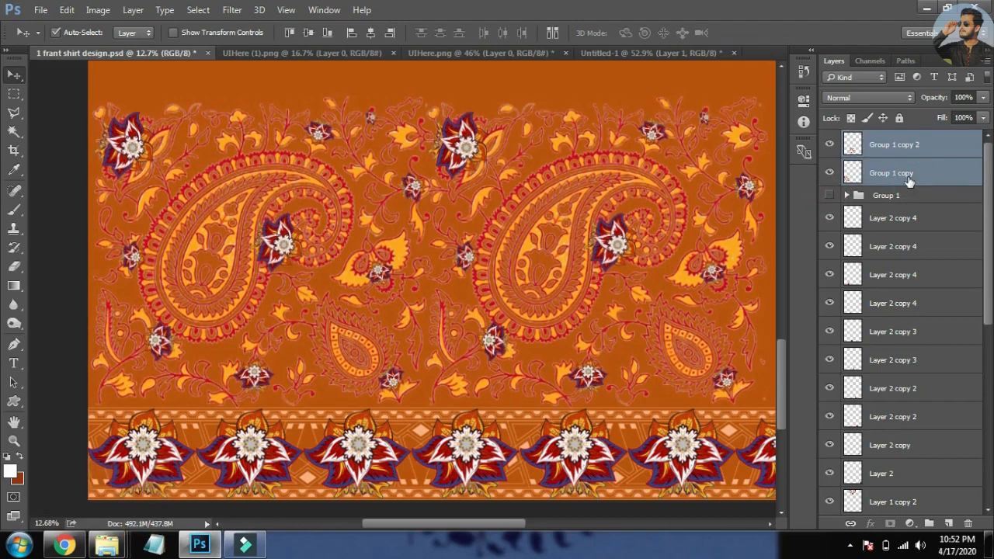
key(shift+Up)
key(shift+Up)
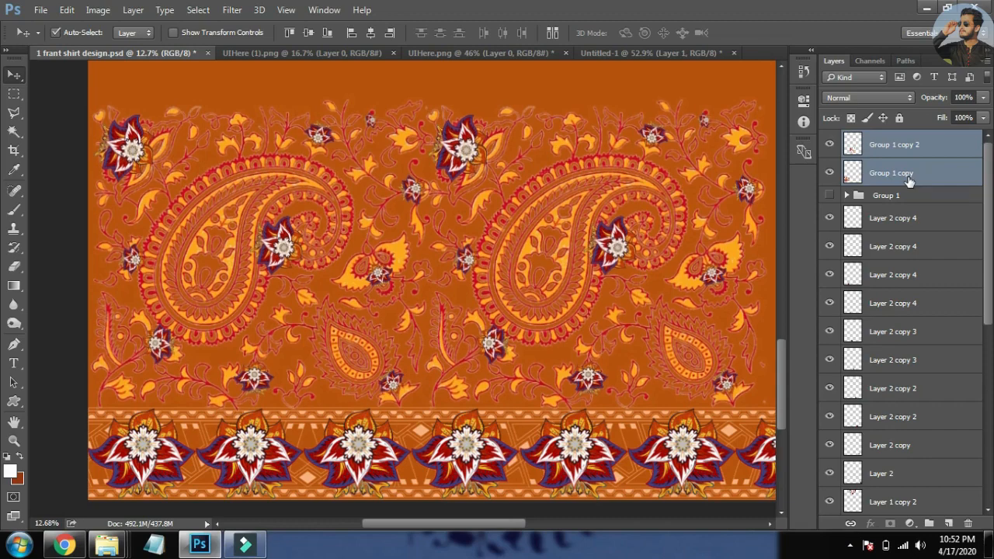
key(shift+Down)
Make a rectangular selection over the flower hem border and nudge it up to the border's upper line
drag(590, 306, 574, 243)
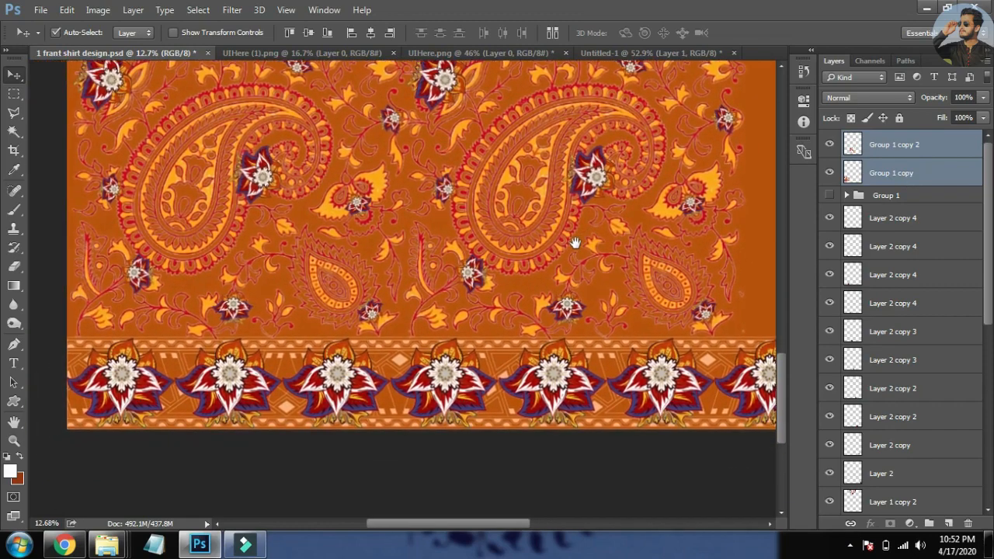
key(m)
drag(67, 340, 794, 425)
drag(439, 378, 526, 361)
drag(473, 237, 410, 365)
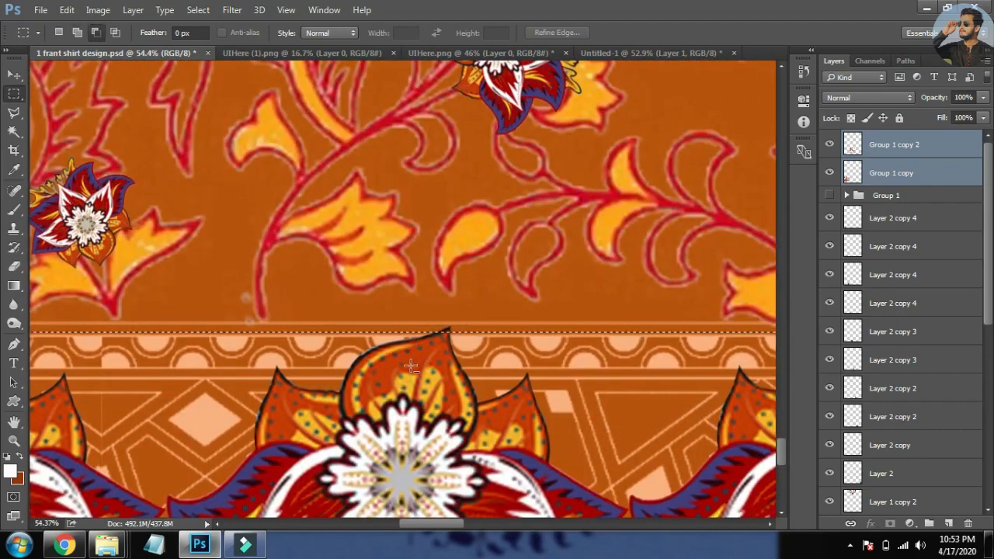
key(Up)
key(Up)
key(Up)
key(Up)
key(Up)
key(Up)
key(Up)
key(Up)
key(Up)
key(Up)
key(Up)
key(Up)
key(Up)
key(Up)
key(Up)
key(Up)
key(Up)
key(Up)
key(Up)
key(Up)
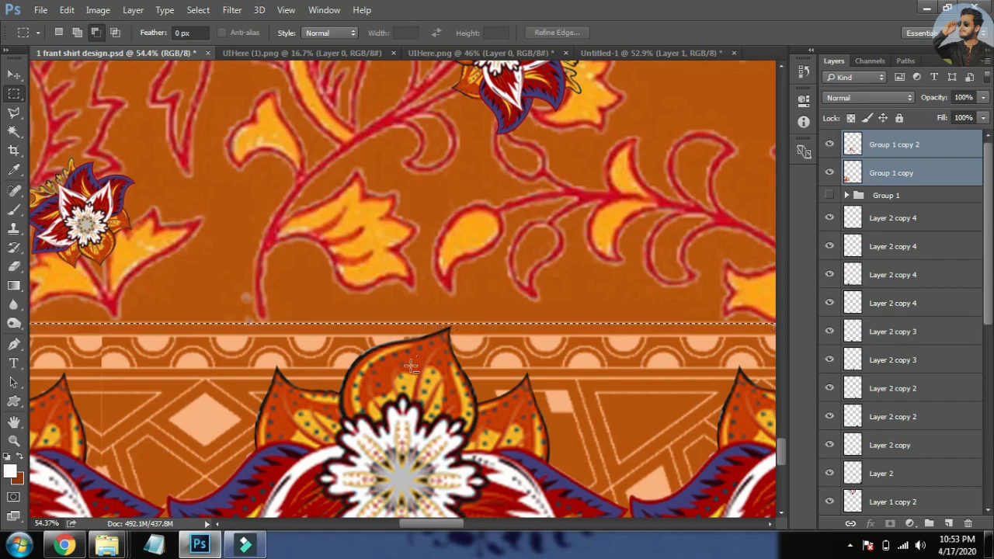
Trim the part overlapping the hem border from both merged paisley blocks and clear the selection
drag(412, 365, 195, 329)
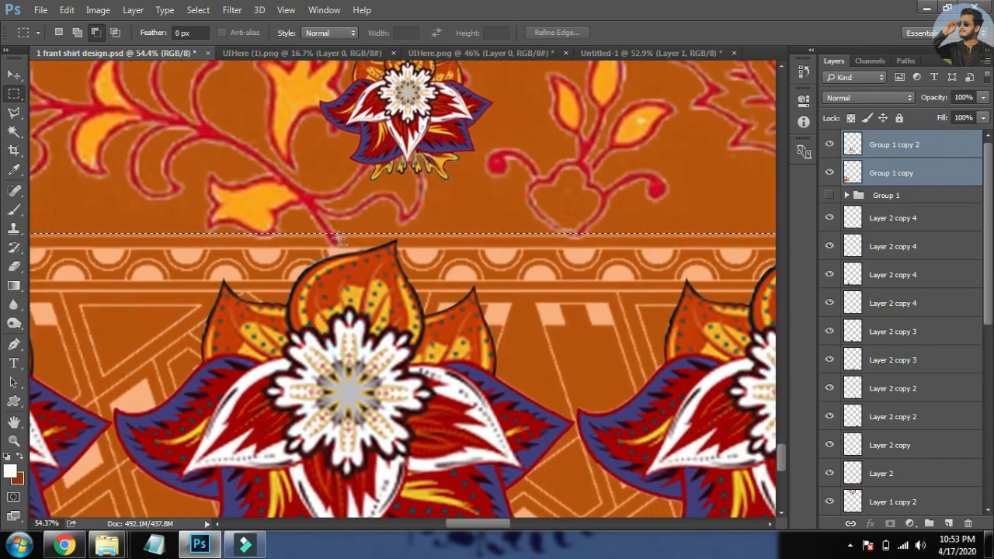
click(912, 178)
click(921, 150)
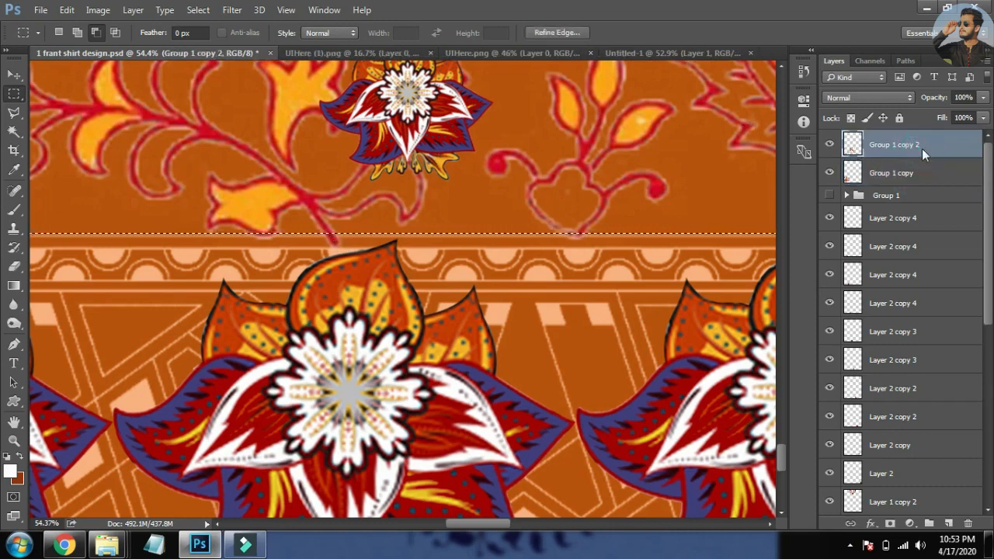
key(ctrl+d)
Duplicate the second paisley block to its right and align the third block edge to edge with it
scroll(593, 253, down, 10)
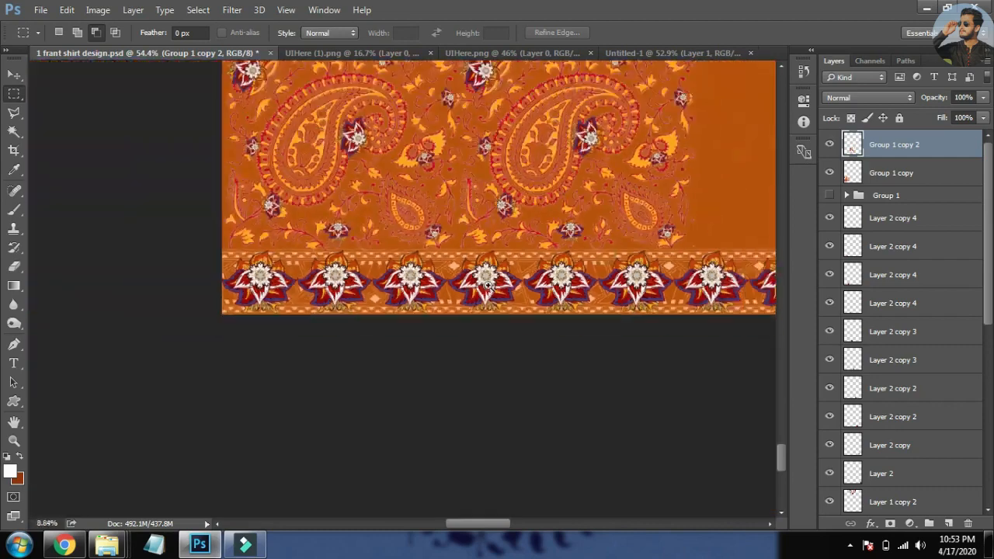
drag(553, 251, 411, 421)
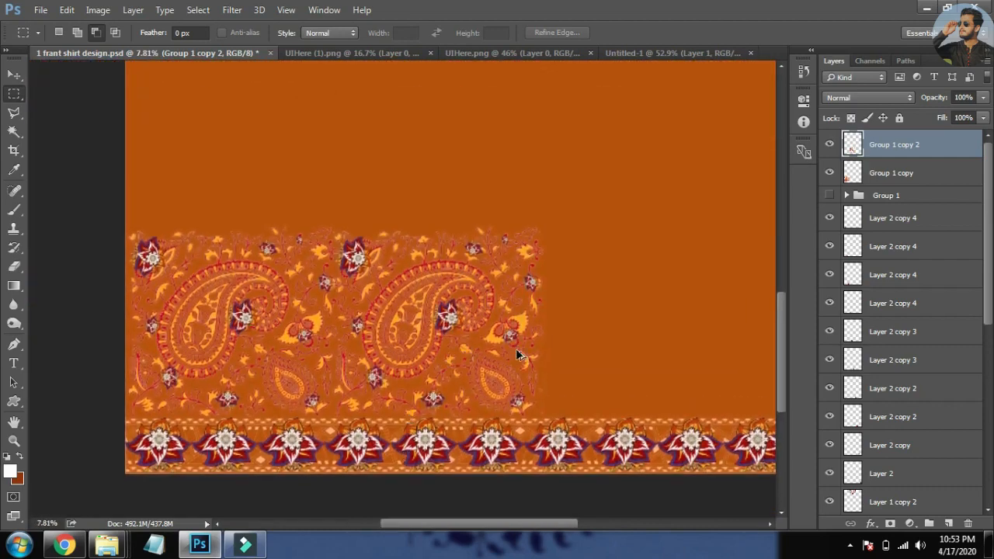
key(ctrl+shift+d)
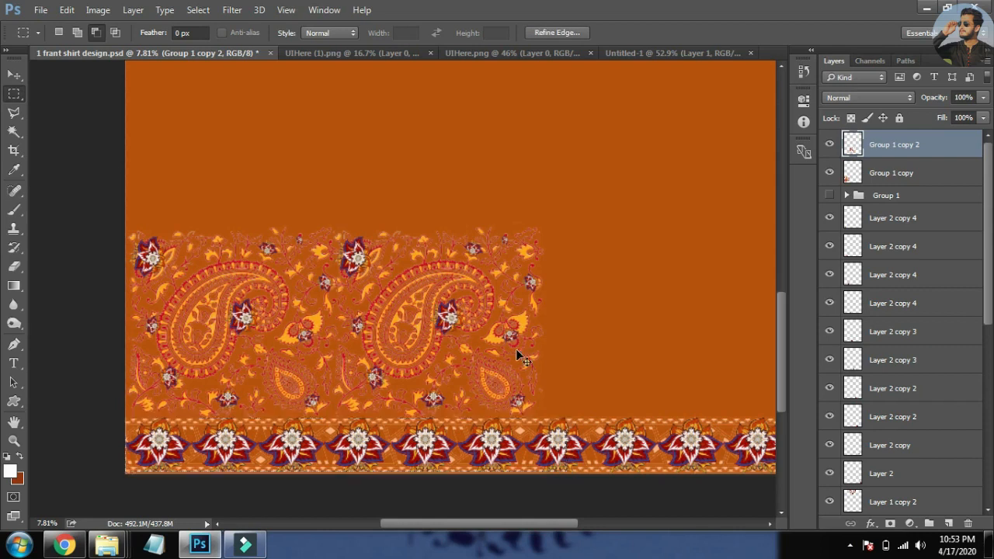
key(v)
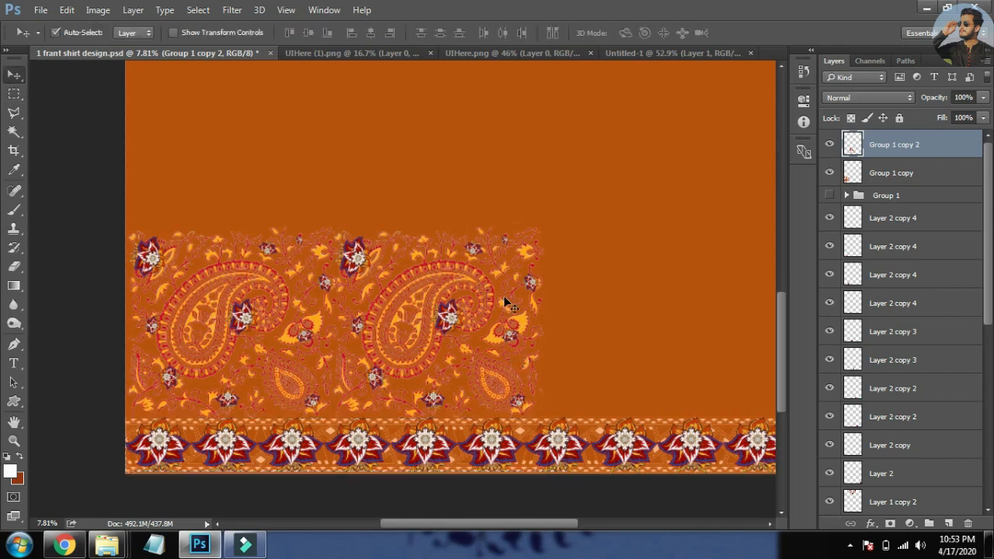
drag(588, 281, 563, 306)
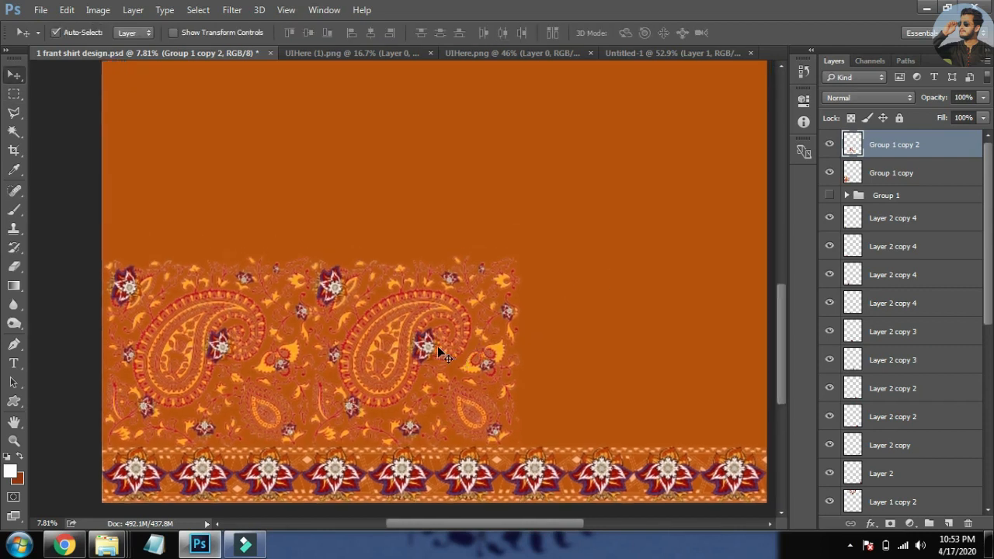
drag(402, 345, 608, 325)
scroll(632, 293, up, 10)
drag(578, 211, 542, 208)
scroll(557, 190, down, 5)
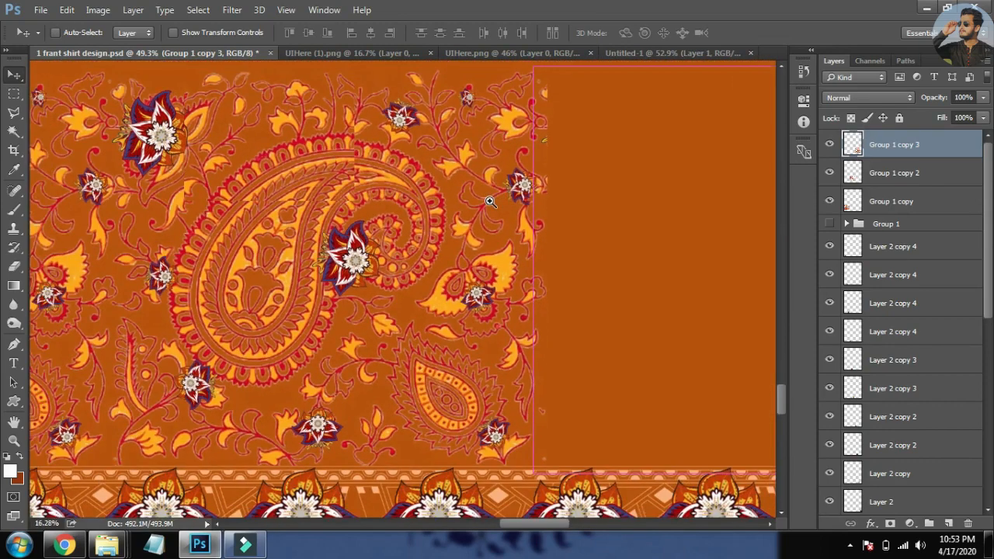
Select the second and third paisley blocks and shift them together to fit against the first block
scroll(458, 225, right, 2)
click(471, 227)
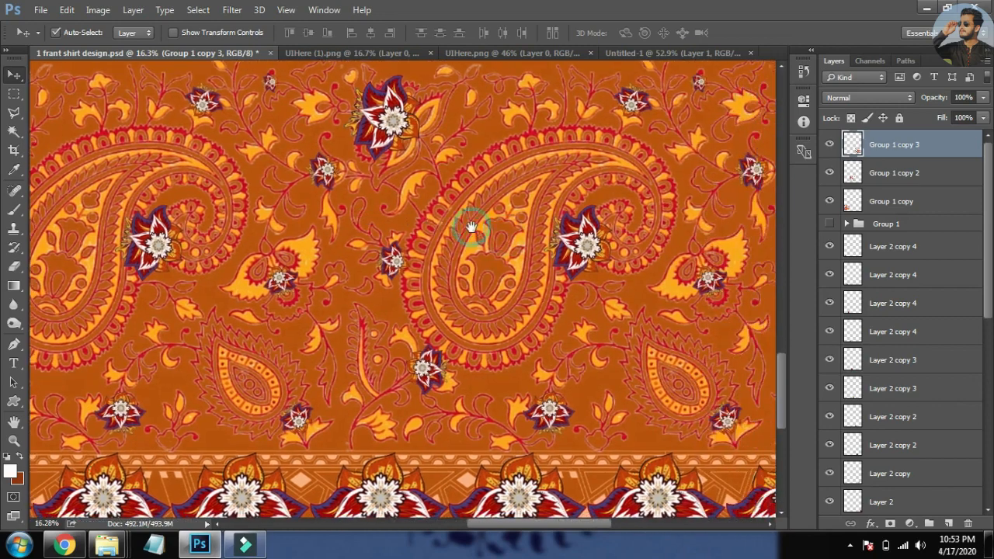
drag(357, 184, 477, 195)
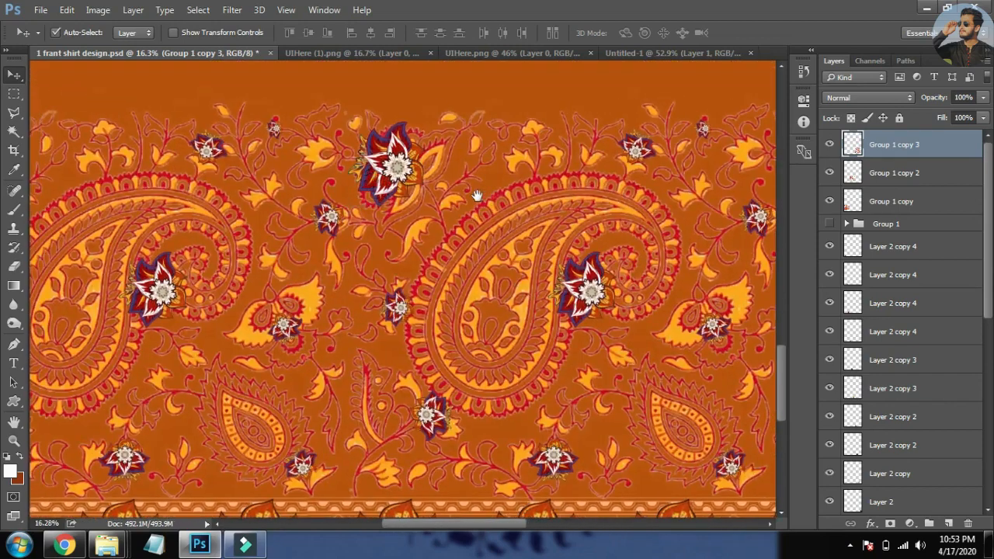
shift+click(358, 228)
mouse_move(355, 228)
mouse_down()
mouse_move(355, 214)
mouse_move(359, 232)
mouse_up()
scroll(390, 229, down, 4)
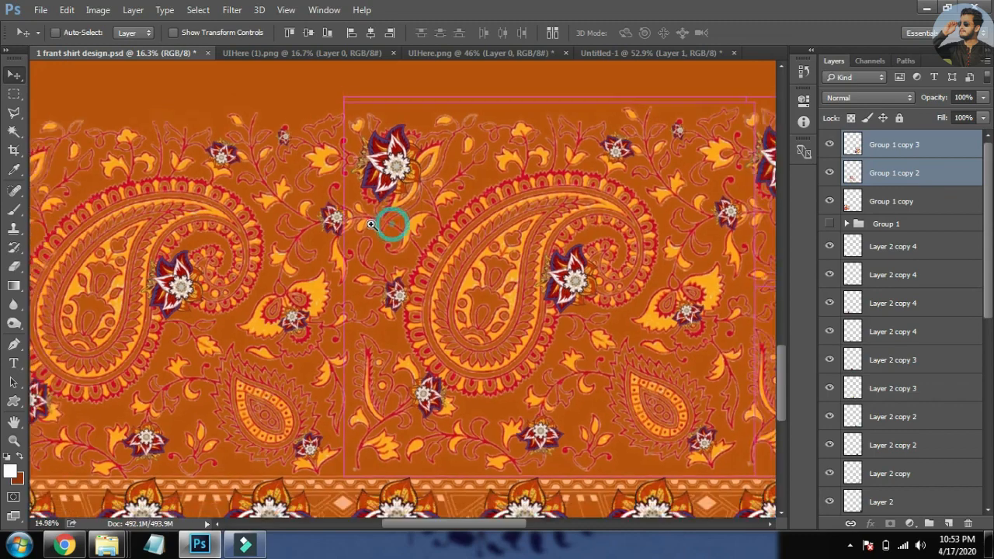
drag(357, 248, 197, 262)
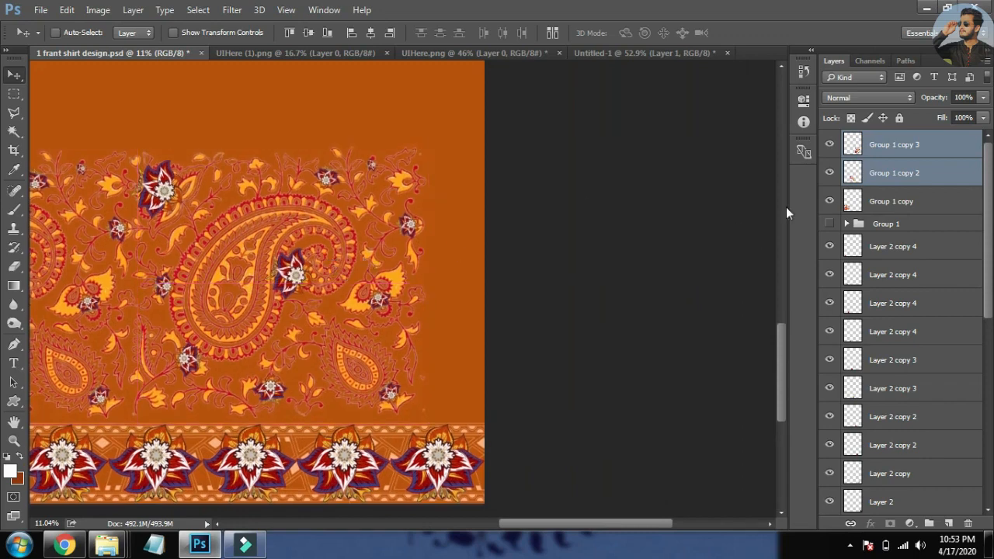
Select all three paisley blocks and scale them proportionally to about 106.44% so the row reaches the canvas's right edge
shift+click(922, 203)
key(ctrl+t)
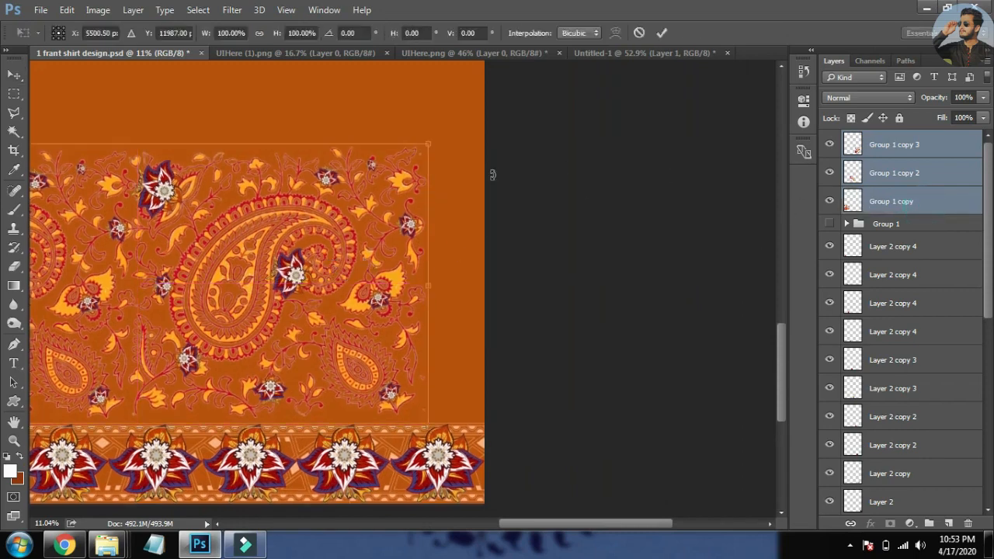
drag(427, 144, 485, 126)
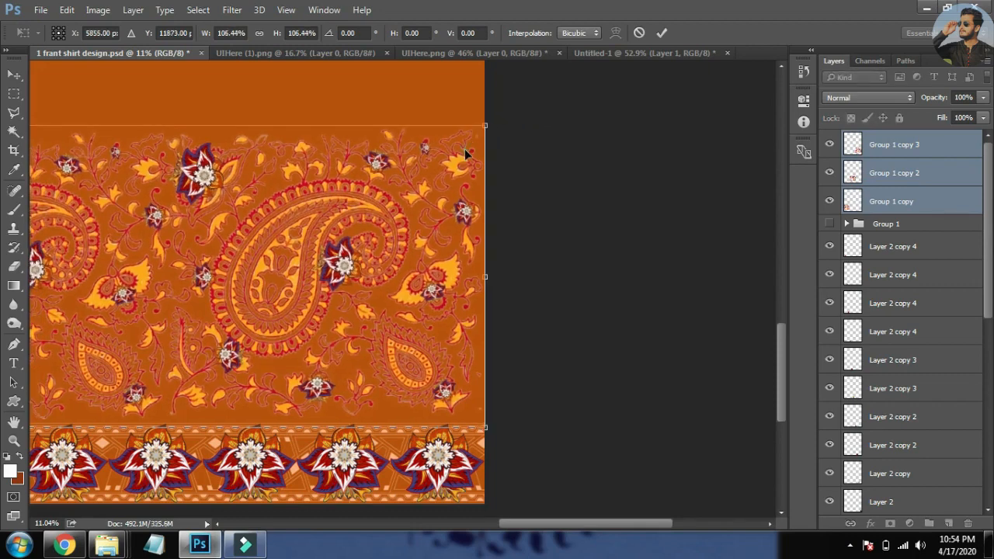
key(Return)
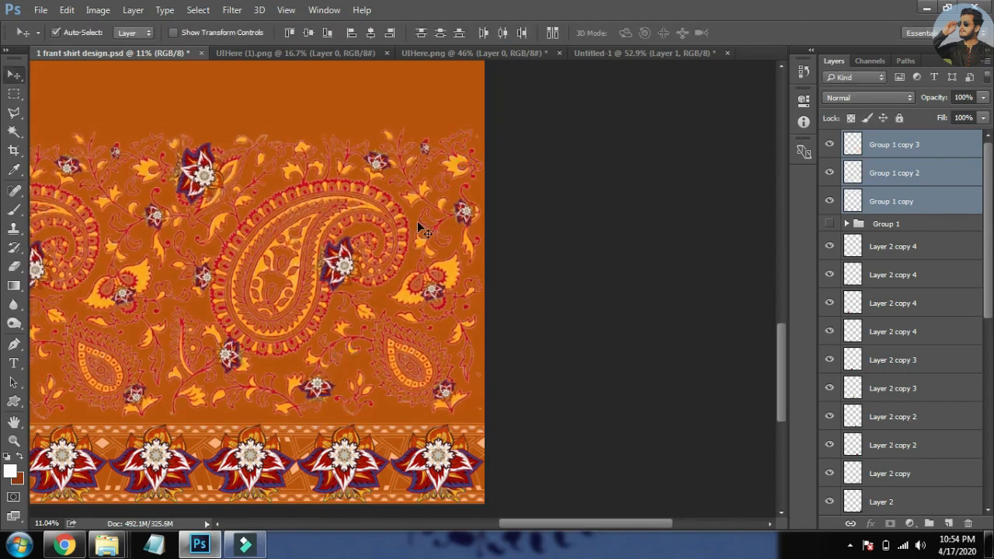
Select the three paisley blocks and scale them proportionally to about half the canvas width, keeping them at the left edge above the hem border
drag(471, 122, 563, 138)
key(ctrl+t)
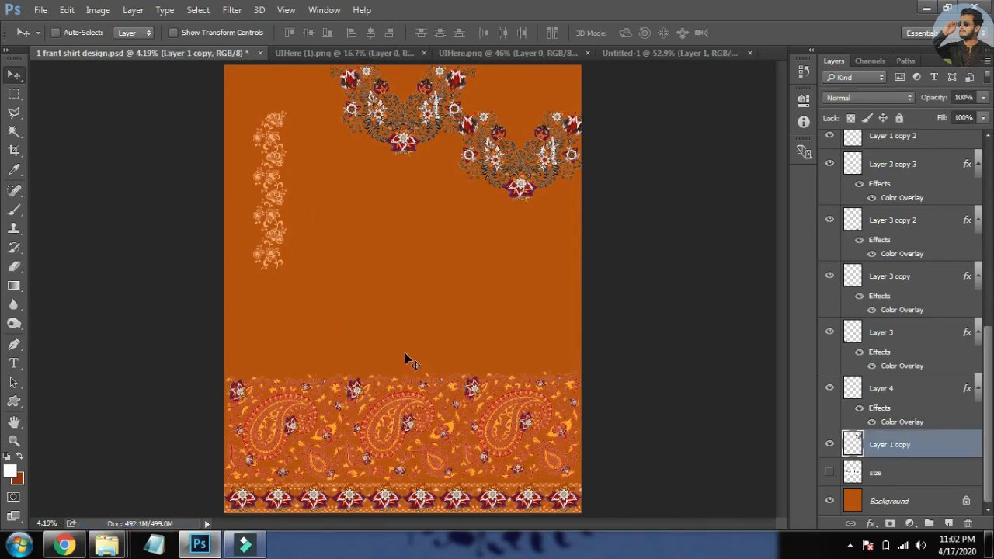
scroll(337, 443, up, 4)
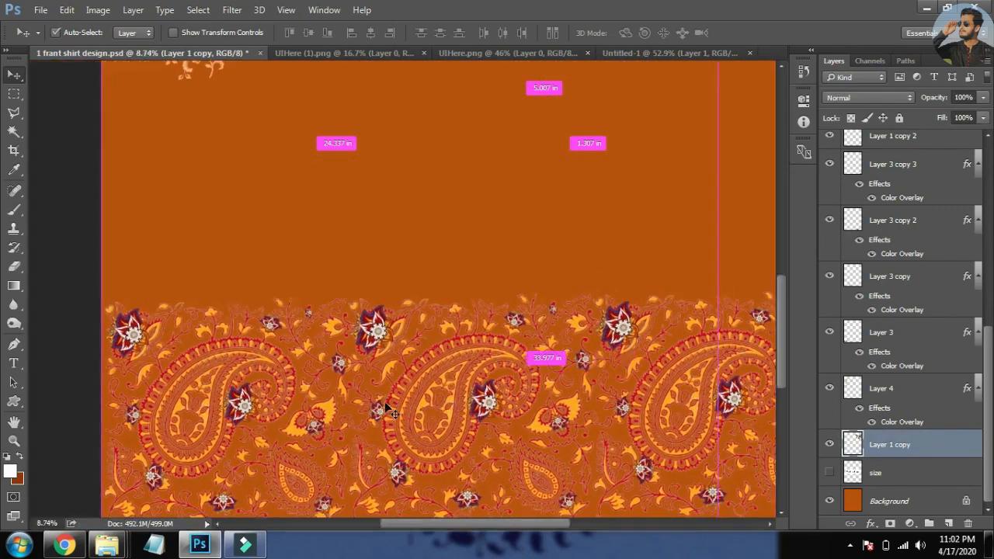
key(Tab)
key(m)
drag(770, 234, 352, 339)
key(ctrl+t)
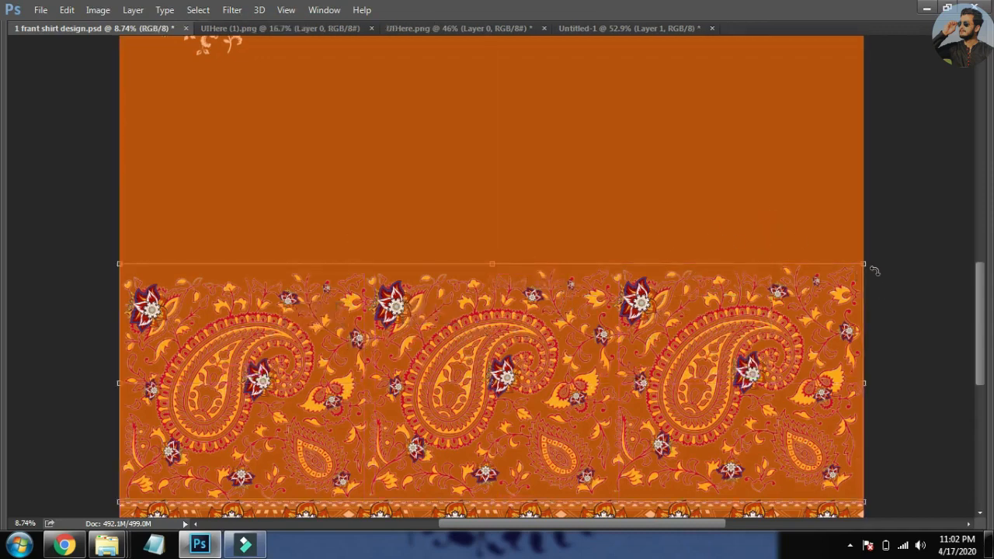
drag(850, 268, 497, 335)
drag(497, 380, 433, 346)
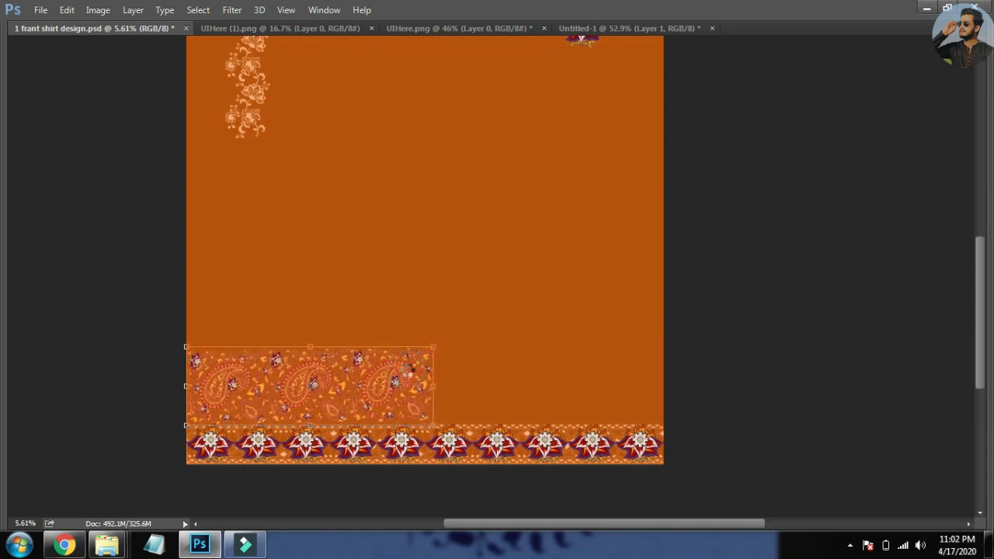
Duplicate the reduced three-block paisley row to its right and align the copy edge to edge with the original
key(ctrl+e)
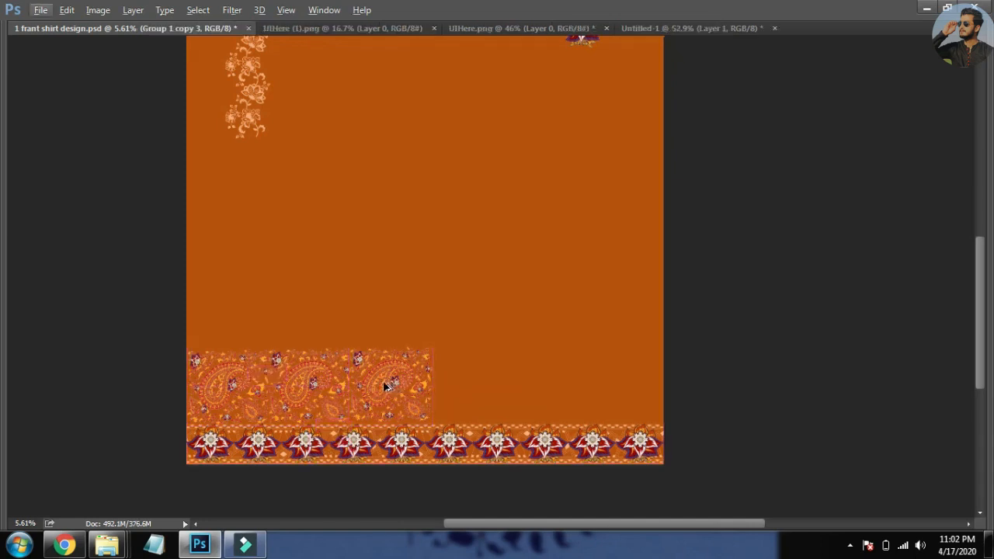
ctrl+shift+click(386, 387)
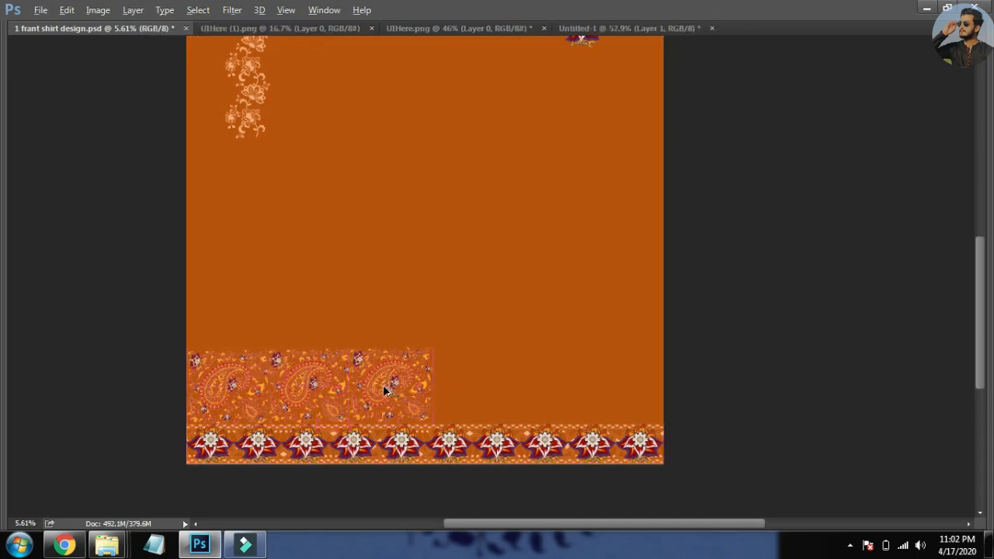
drag(386, 392, 633, 375)
drag(421, 370, 505, 343)
drag(497, 509, 496, 247)
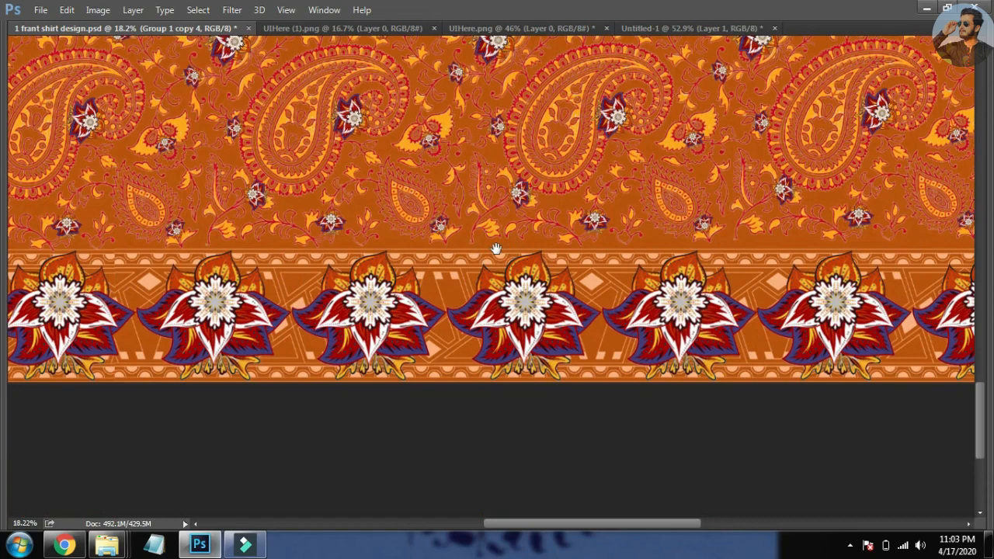
drag(506, 217, 459, 233)
drag(576, 178, 542, 309)
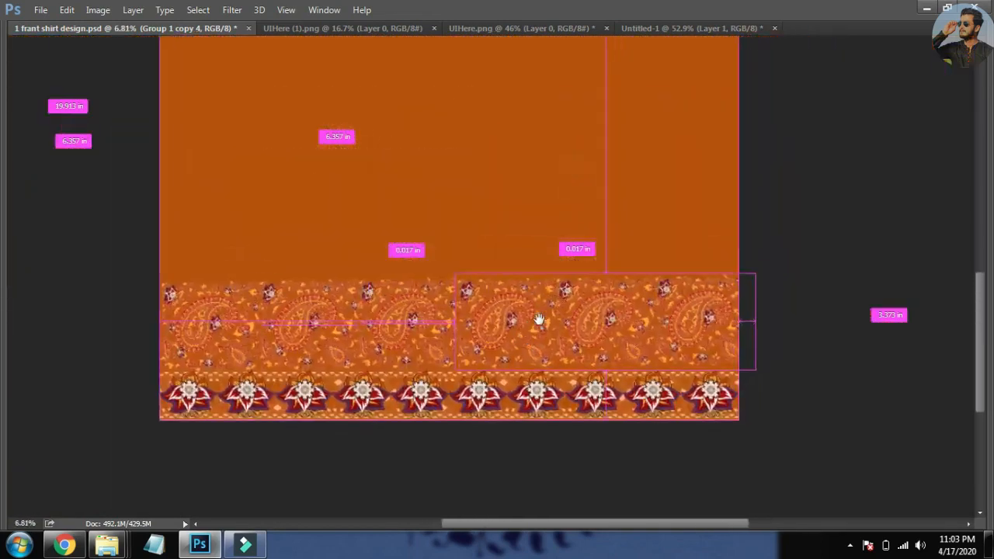
Select all six paisley blocks and scale them down together so the row ends at the canvas's right edge
drag(715, 252, 284, 346)
key(ctrl+t)
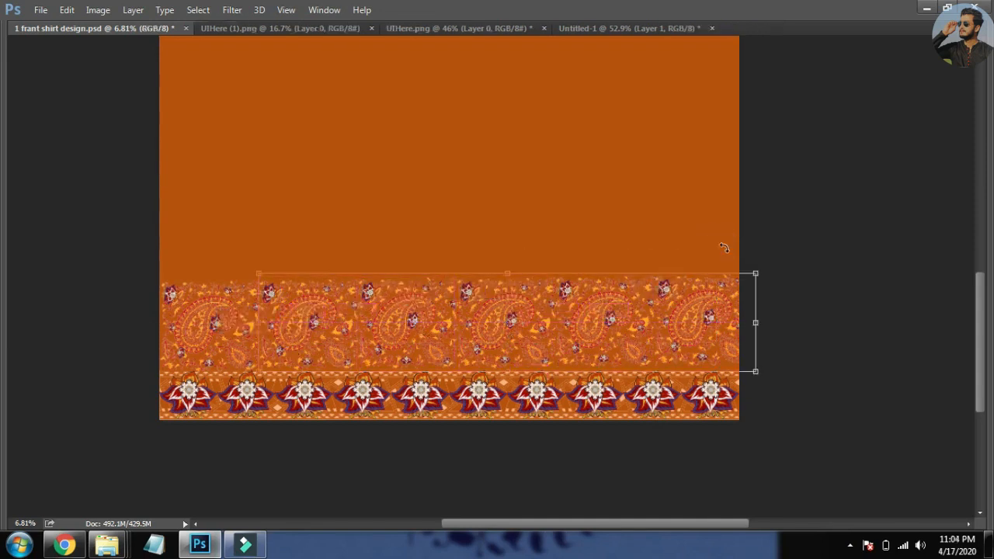
key(Return)
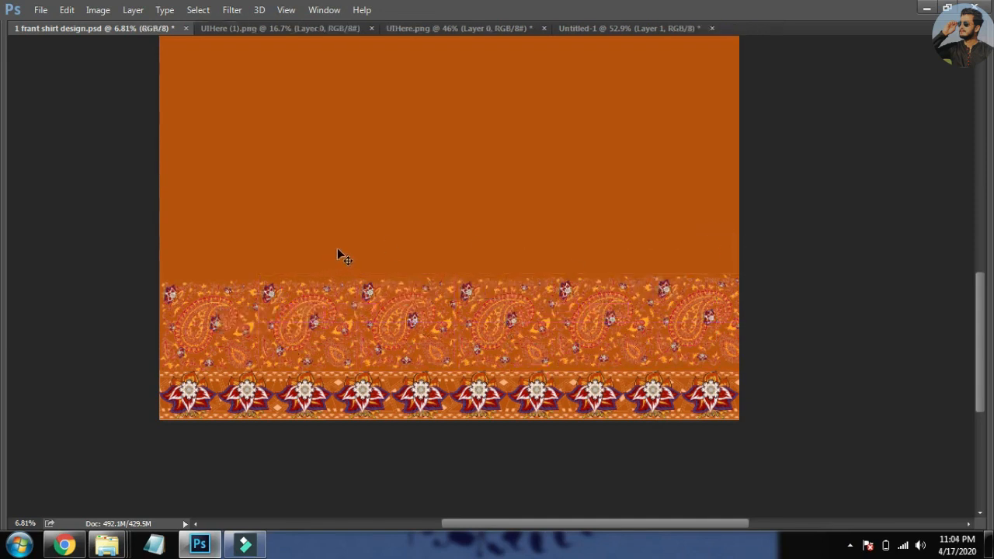
drag(210, 252, 377, 311)
key(ctrl+t)
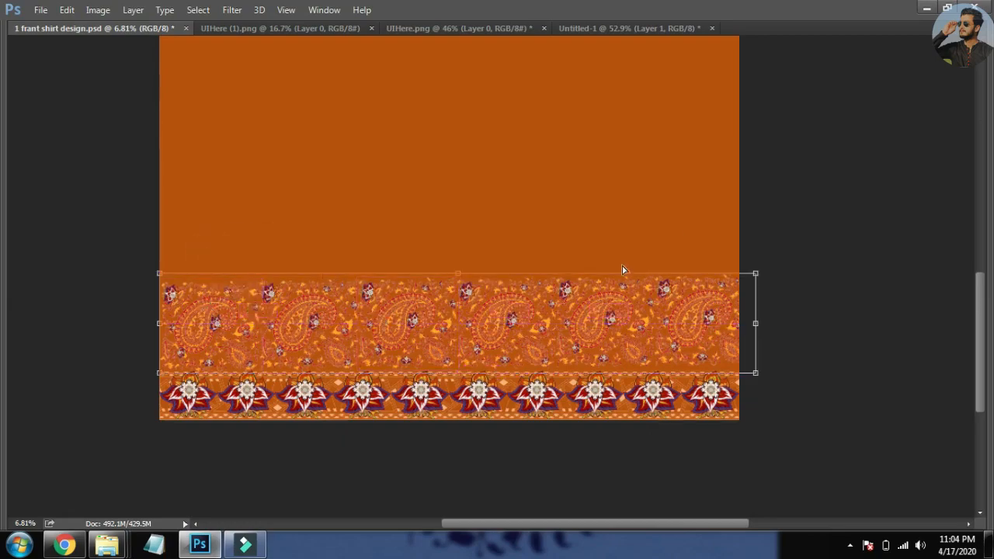
drag(738, 297, 842, 264)
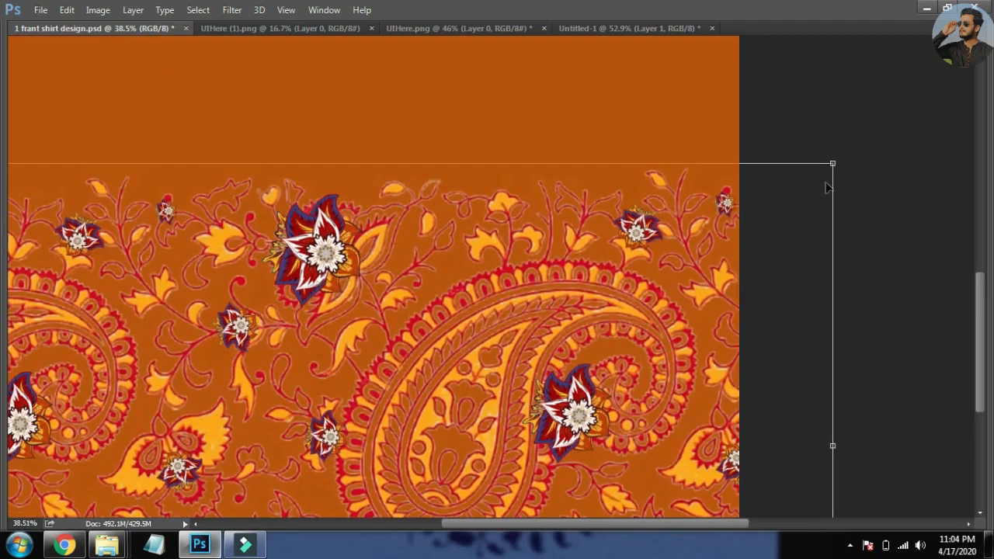
drag(832, 163, 748, 204)
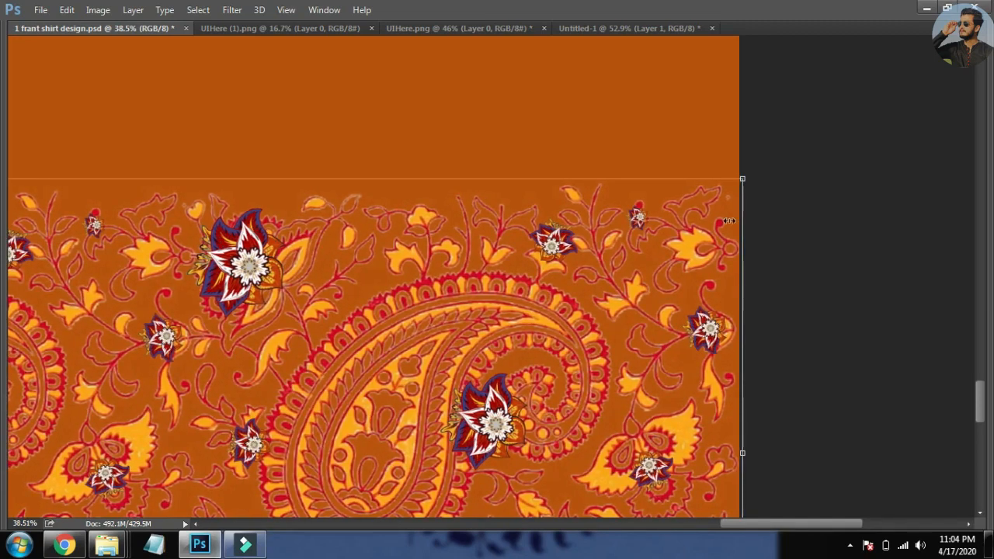
key(Return)
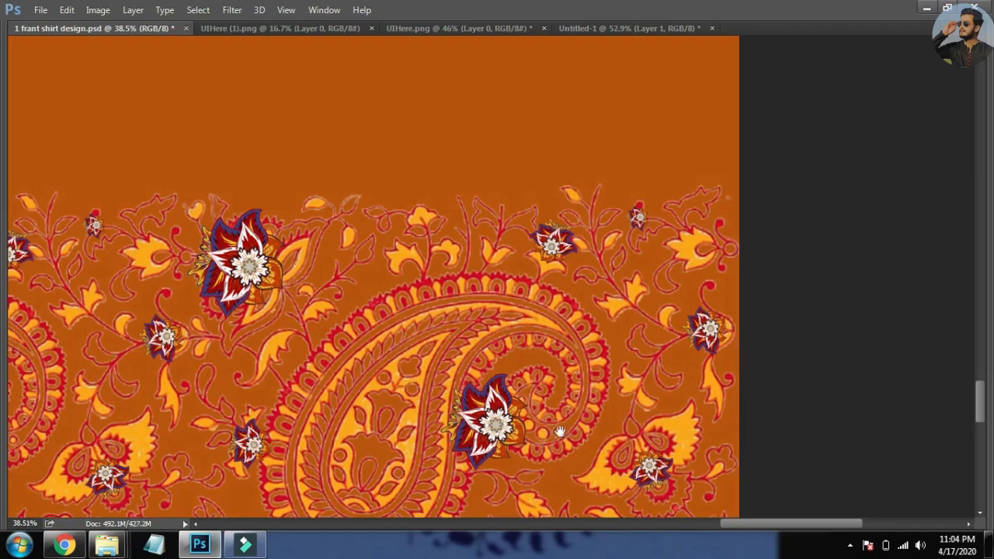
Move the full paisley row down against the hem border's upper line and save the document
drag(479, 465, 567, 281)
drag(506, 352, 596, 366)
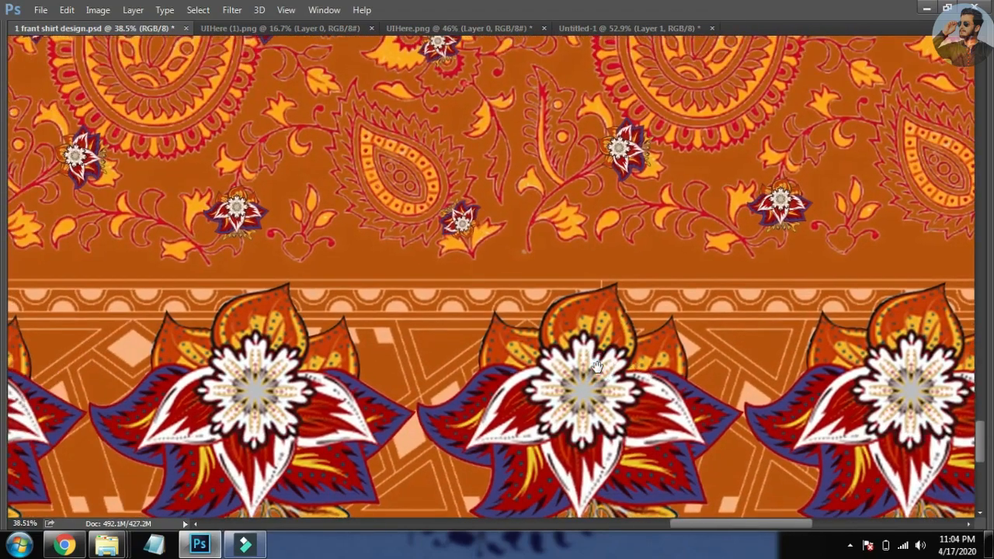
mouse_move(479, 238)
mouse_down()
mouse_move(478, 258)
mouse_move(478, 250)
mouse_up()
key(ctrl+0)
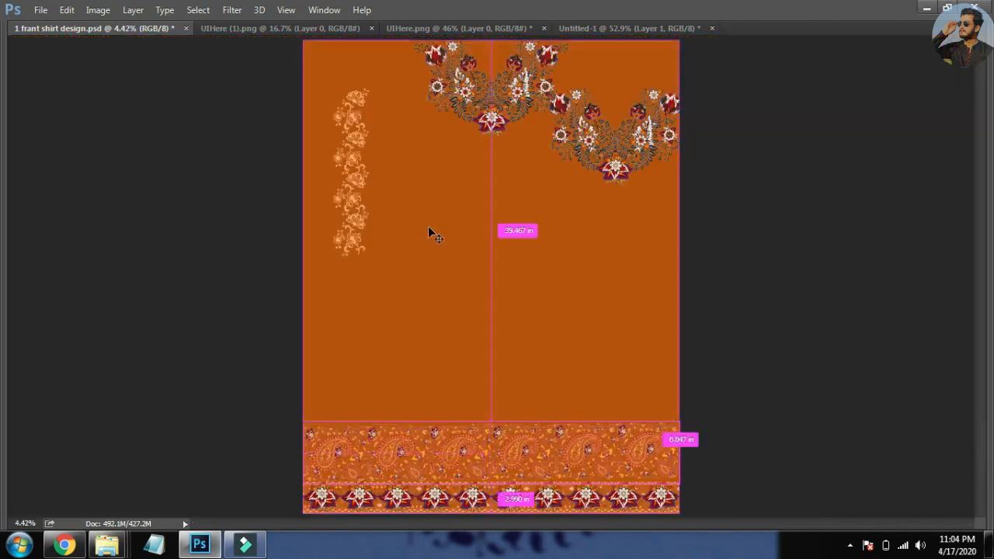
key(ctrl+s)
scroll(544, 395, up, 3)
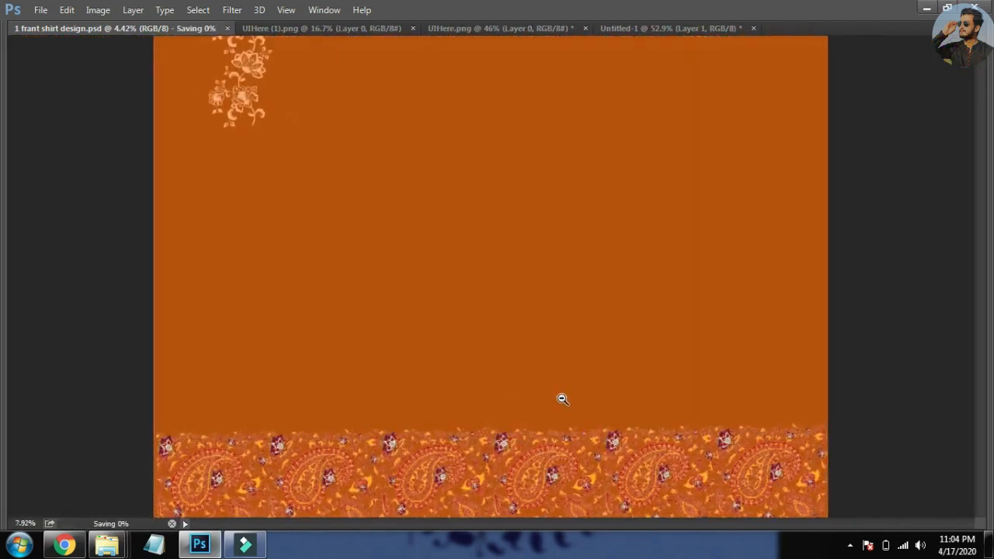
scroll(517, 396, down, 3)
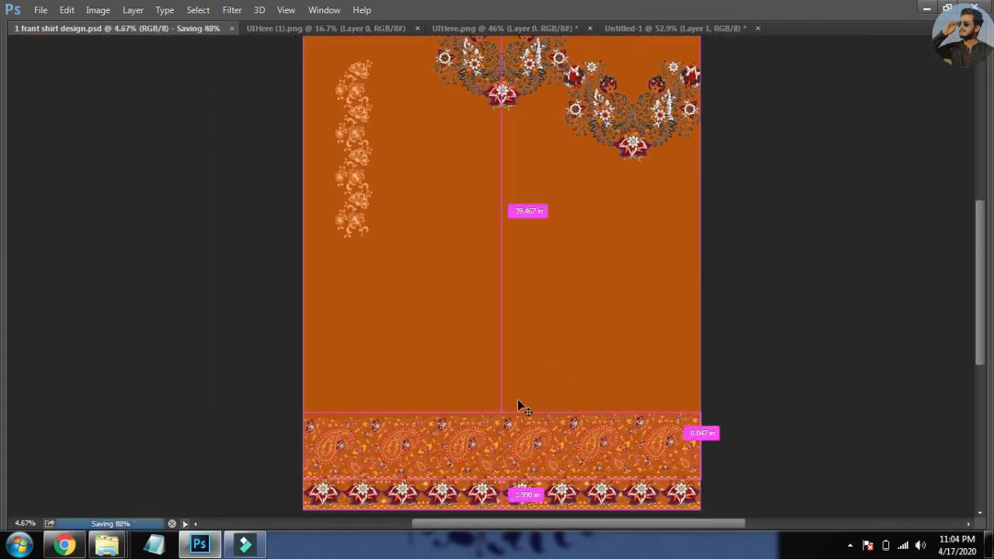
Move the peach floral strip down and place a copy of a hem border flower on it, scaled down proportionally
drag(360, 209, 396, 317)
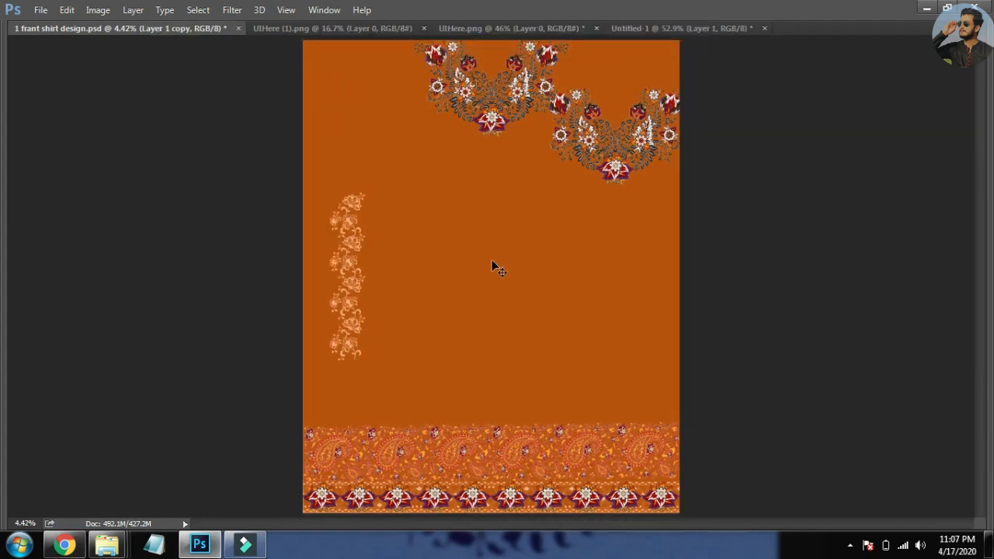
drag(358, 501, 379, 319)
drag(339, 321, 422, 253)
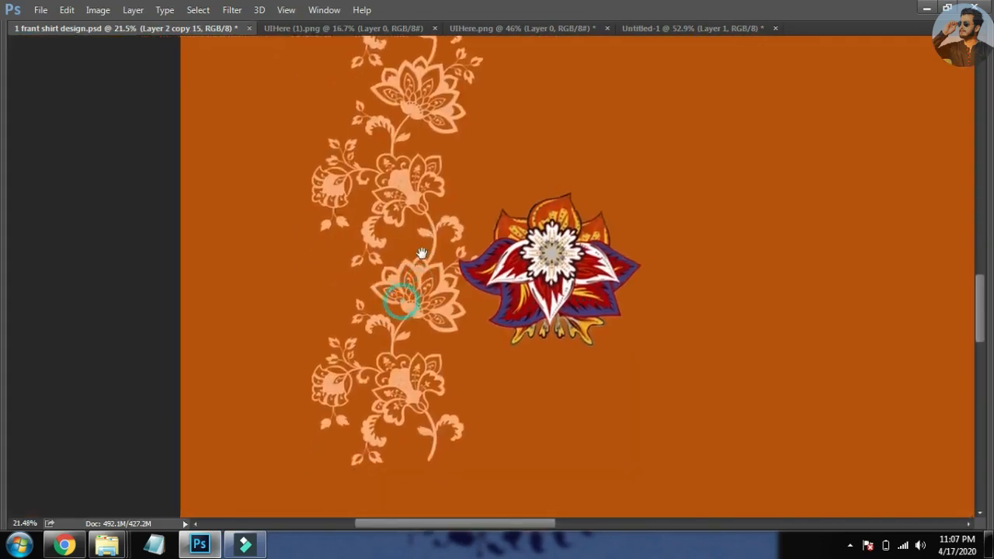
drag(536, 265, 440, 298)
key(ctrl+t)
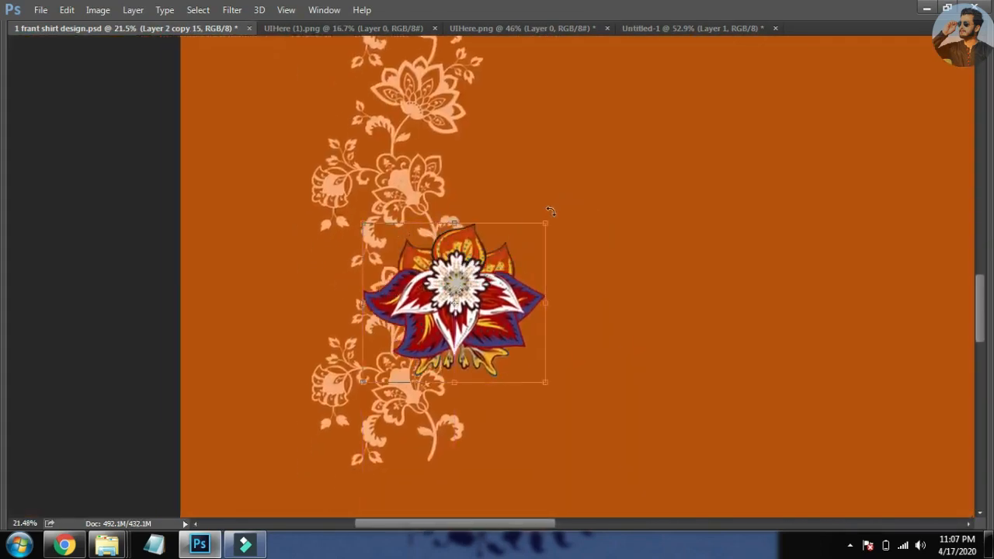
drag(543, 224, 505, 256)
double_click(481, 274)
Duplicate the reduced flower onto the strip's large open blossom, rotate it about -156.5° and shrink it to fit the blossom's centre
drag(461, 294, 416, 303)
drag(486, 209, 305, 366)
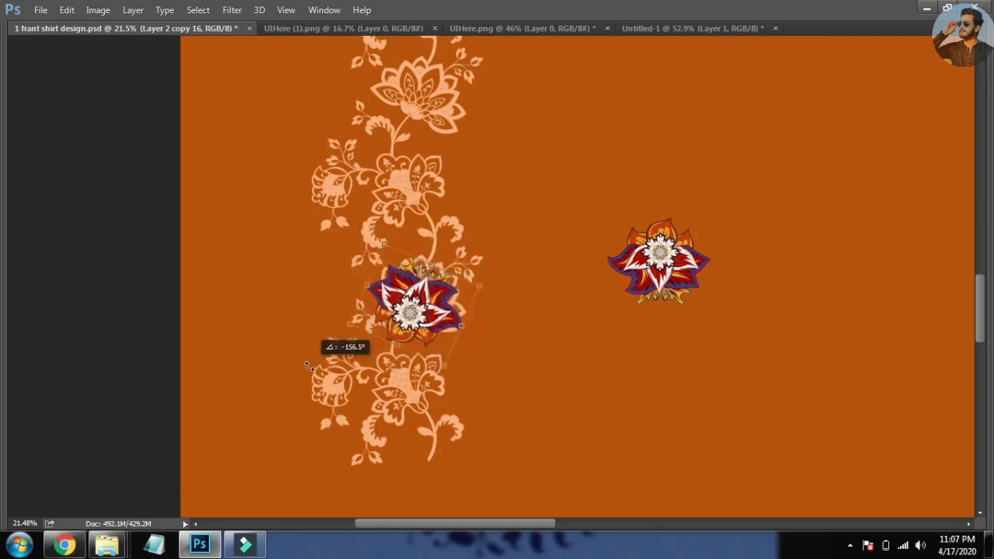
scroll(388, 323, up, 3)
drag(520, 262, 487, 293)
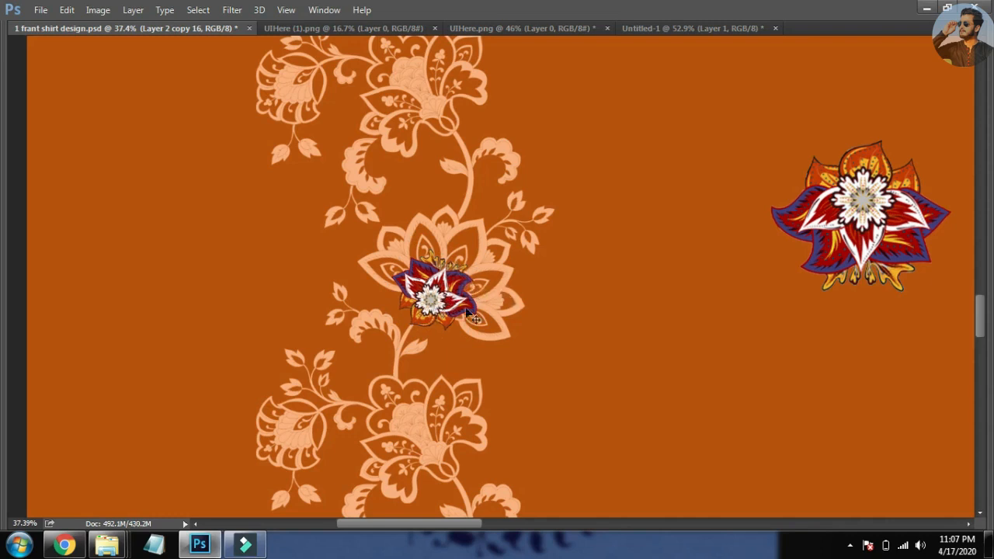
mouse_move(429, 309)
mouse_down()
mouse_move(449, 270)
mouse_move(436, 295)
mouse_up()
Duplicate the small flower onto the round side bud below the open blossom, shrinking and rotating it to fit
drag(438, 256, 458, 240)
drag(459, 281, 318, 428)
key(ctrl+t)
drag(327, 377, 267, 475)
drag(339, 476, 329, 410)
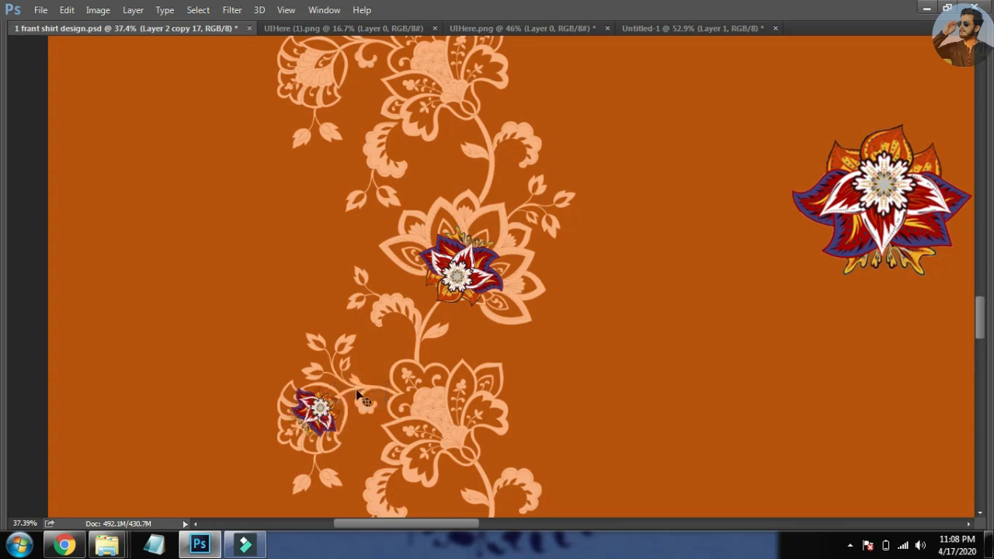
Duplicate the open blossom's flower onto the lower blossom beside the bud, rotate it about -77° and fine-tune its position
alt+drag(458, 283, 438, 446)
drag(485, 331, 394, 392)
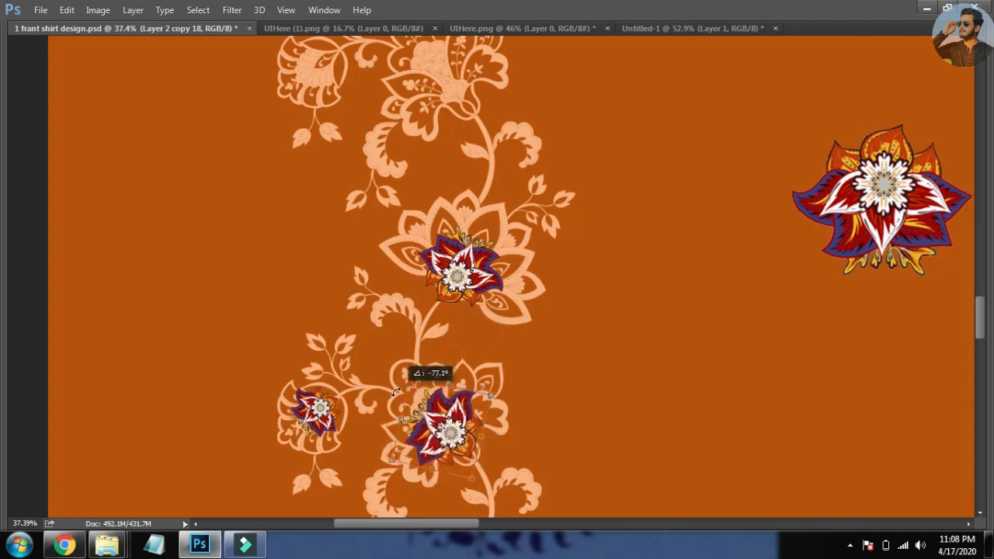
mouse_move(458, 420)
mouse_down()
mouse_move(426, 409)
mouse_move(400, 373)
mouse_move(445, 420)
mouse_up()
drag(512, 374, 515, 386)
mouse_move(446, 419)
mouse_down()
mouse_move(433, 420)
mouse_move(441, 426)
mouse_up()
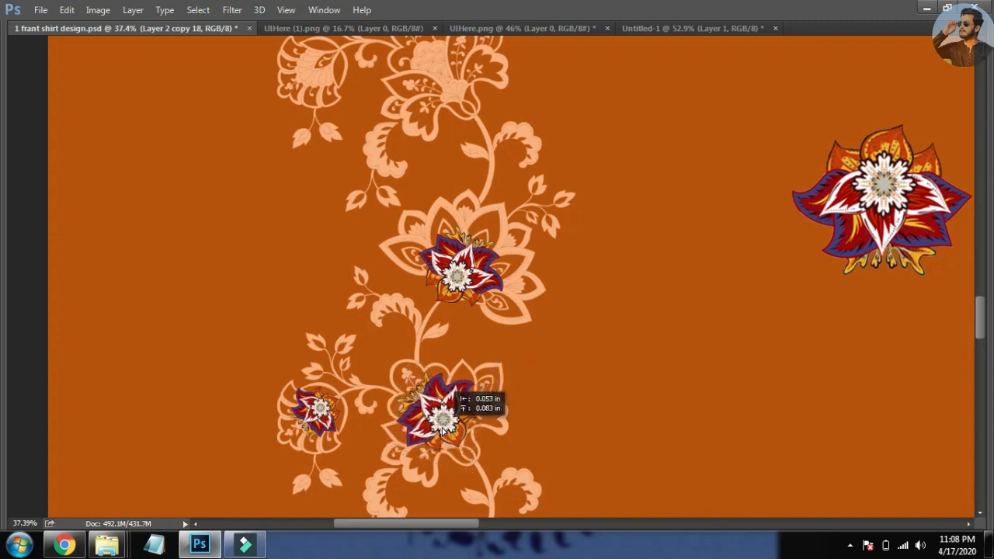
Nudge the large flower motif down into place over the blossom of the lower vine repeat
key(Down)
key(Down)
key(Down)
key(Down)
key(Down)
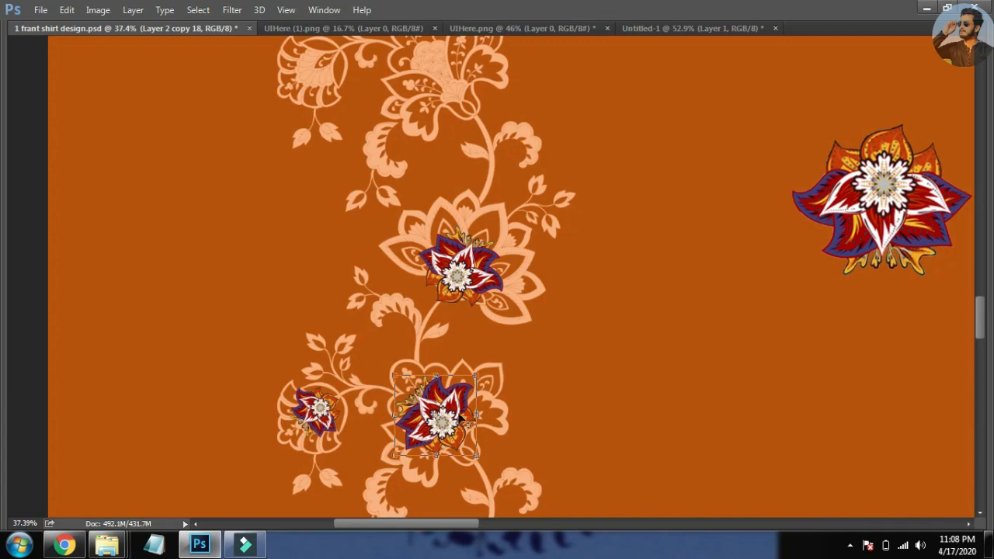
drag(475, 375, 464, 90)
drag(453, 222, 426, 508)
drag(440, 311, 447, 402)
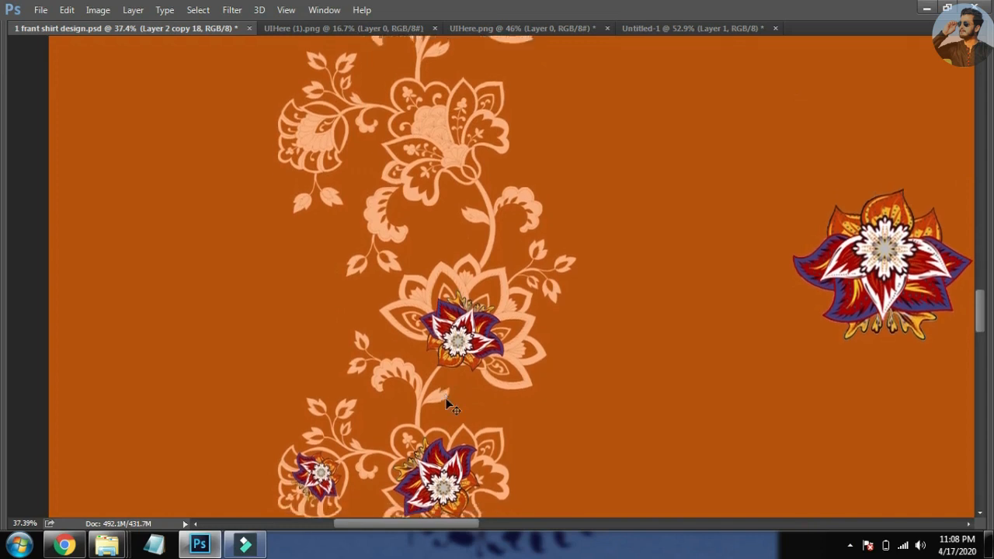
Duplicate the small and large flower motifs together onto the matching blossoms of the next vine repeat above
shift+click(319, 478)
drag(442, 489, 458, 154)
drag(413, 98, 442, 326)
drag(468, 375, 468, 373)
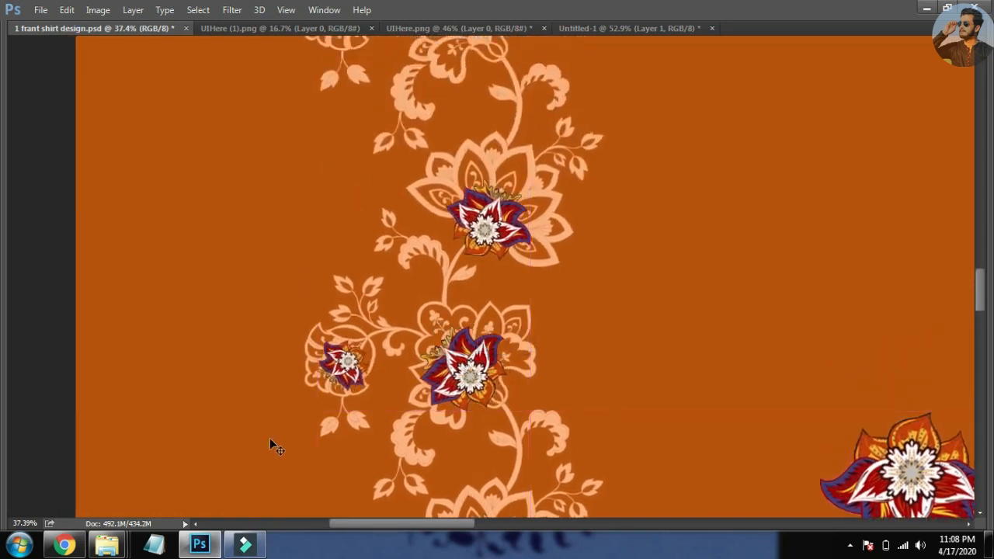
Fine-tune the positions of the copied flower motifs over their blossoms on the vine
drag(347, 363, 346, 353)
mouse_move(474, 373)
mouse_down()
mouse_move(476, 359)
mouse_move(465, 359)
mouse_up()
drag(433, 327, 458, 351)
drag(371, 379, 373, 377)
drag(472, 239, 466, 316)
mouse_move(472, 257)
mouse_down()
mouse_move(472, 384)
mouse_move(491, 251)
mouse_up()
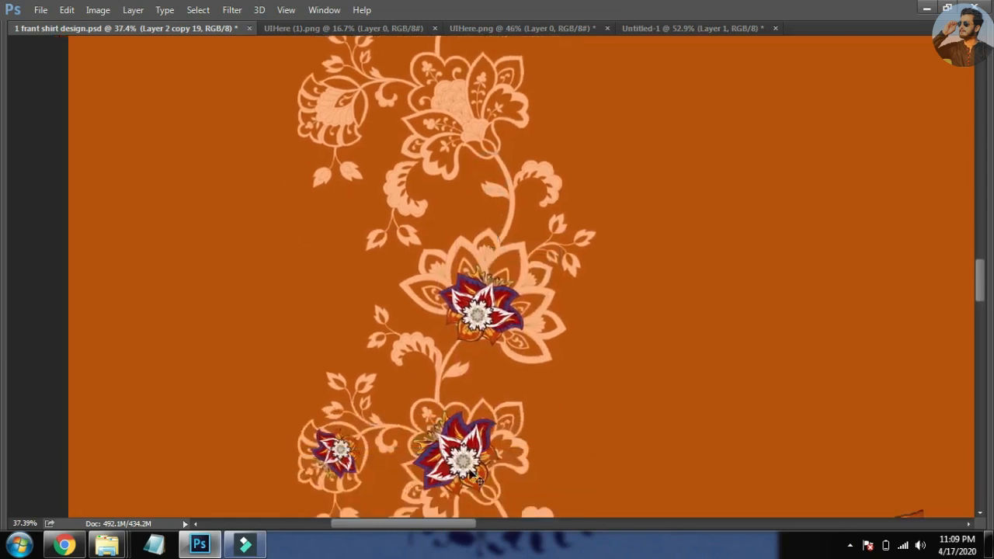
Duplicate the set of flower motifs upward onto the remaining vine repeats and save the document
click(344, 450)
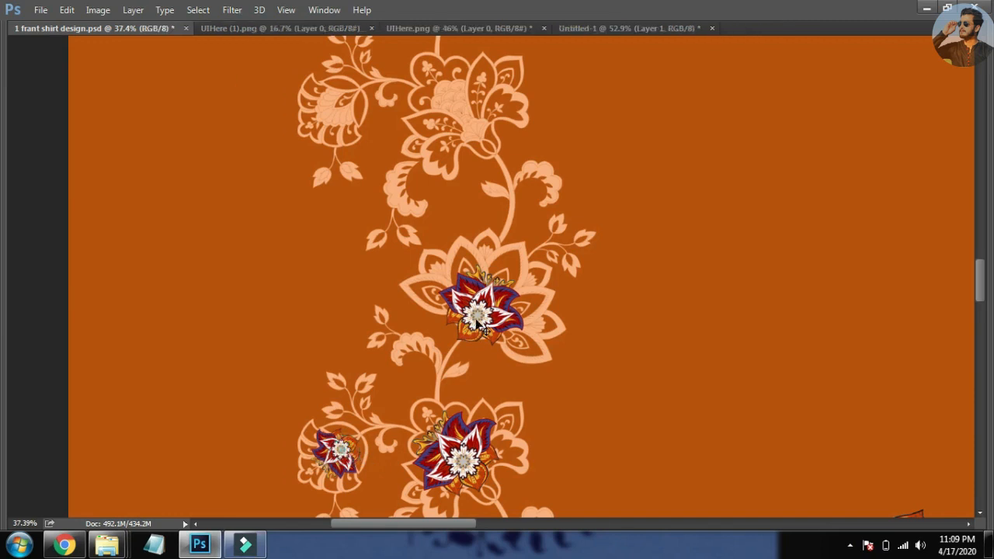
drag(458, 458, 476, 114)
drag(477, 98, 471, 414)
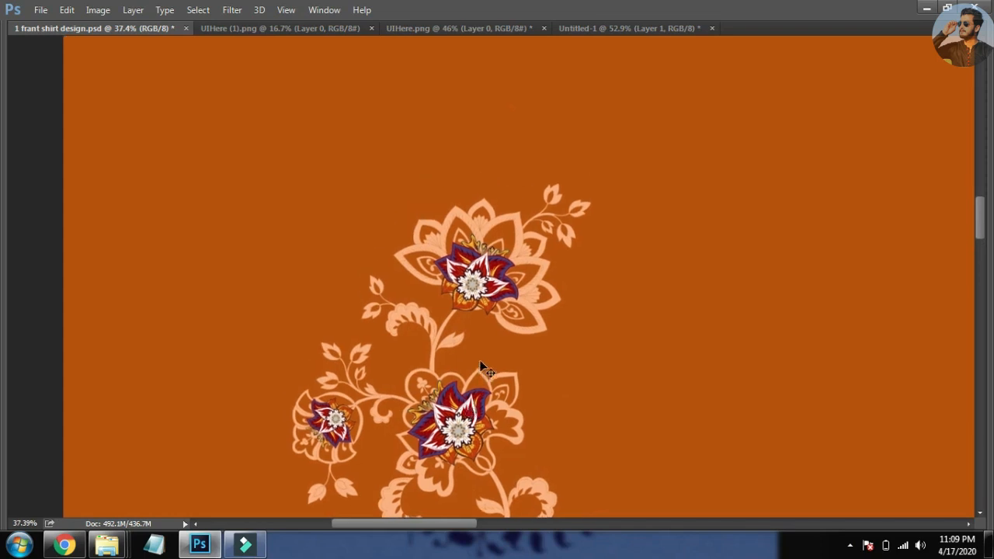
key(ctrl+0)
key(ctrl+s)
Group all vine and flower motif layers of the vertical strip and save the document
drag(321, 246, 349, 264)
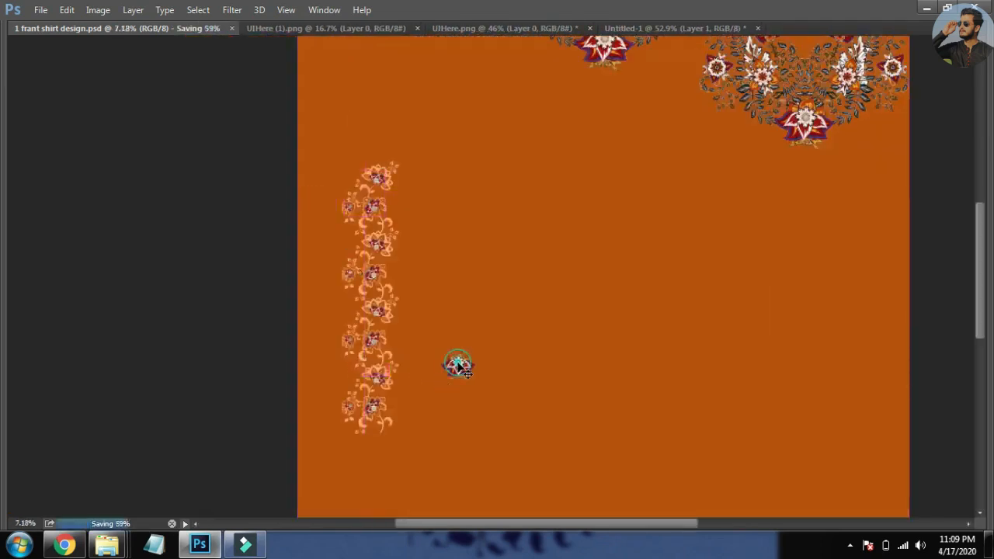
drag(314, 128, 392, 462)
key(Tab)
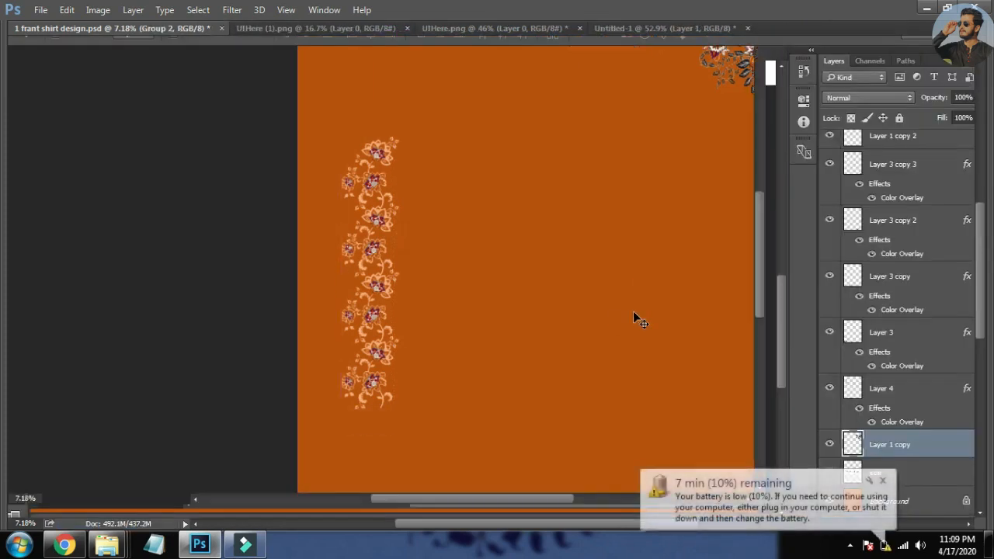
key(ctrl)
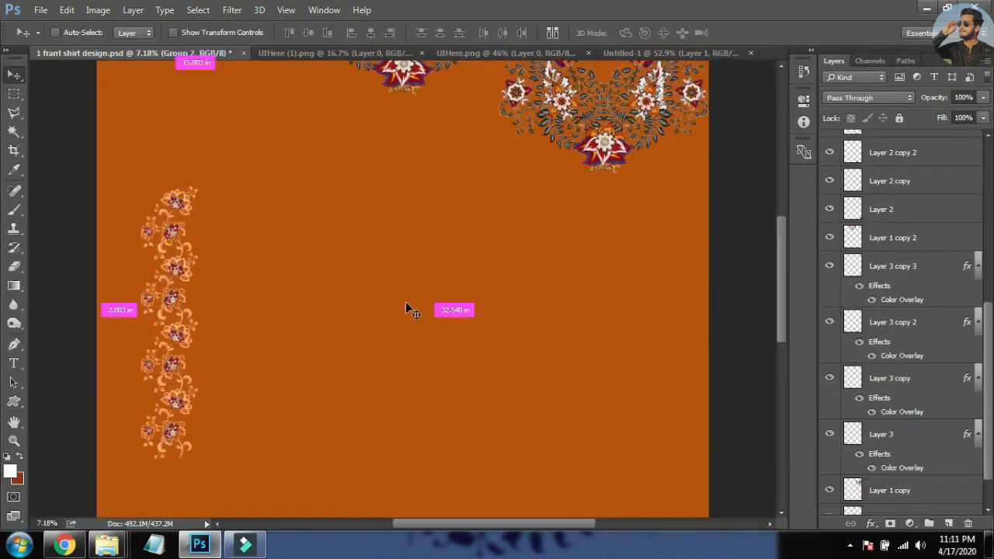
key(ctrl+minus)
key(ctrl+minus)
key(ctrl+minus)
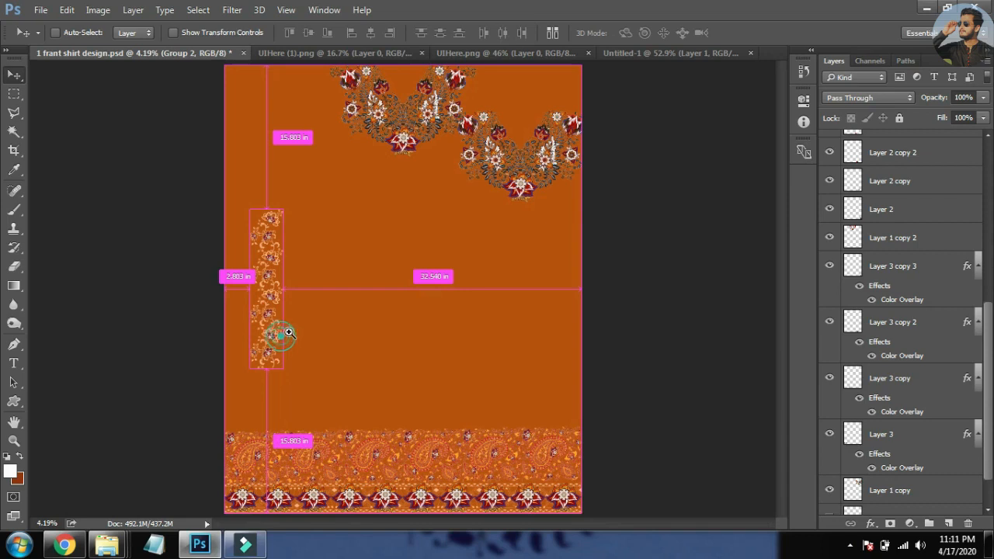
key(ctrl+0)
key(ctrl+s)
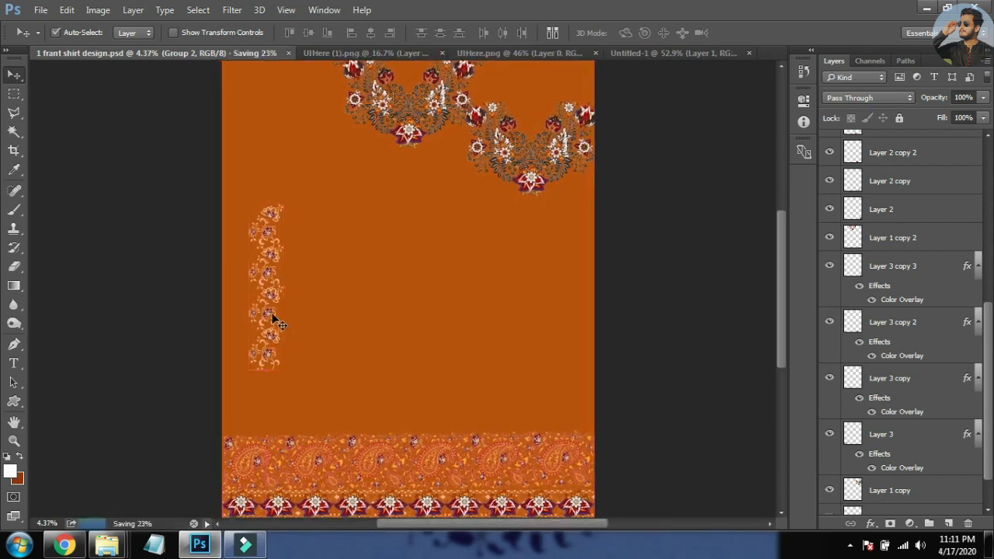
Rename the vine strip's group as willl and move it to the front of the layer stack
drag(310, 190, 251, 377)
drag(988, 274, 990, 183)
click(875, 254)
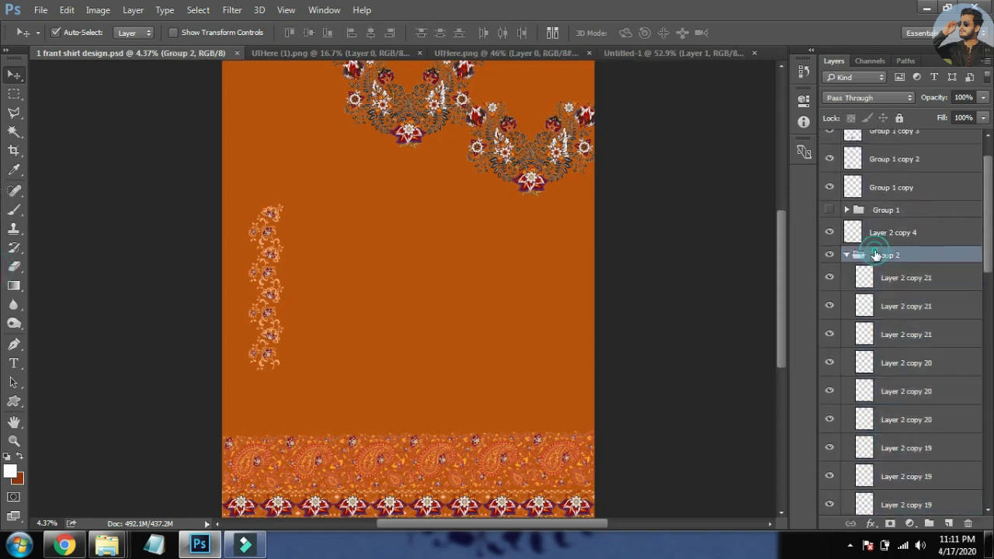
click(852, 256)
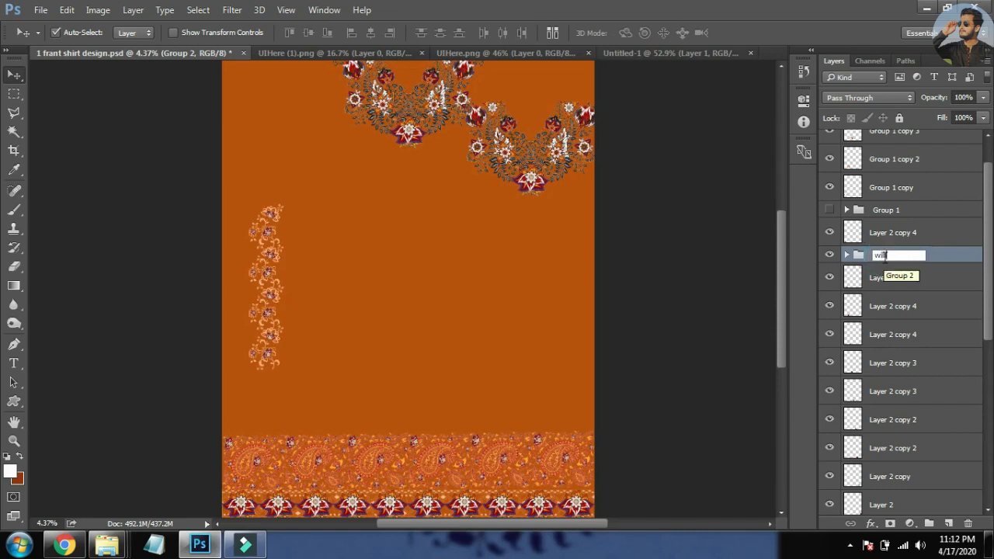
key(Return)
drag(927, 258, 917, 153)
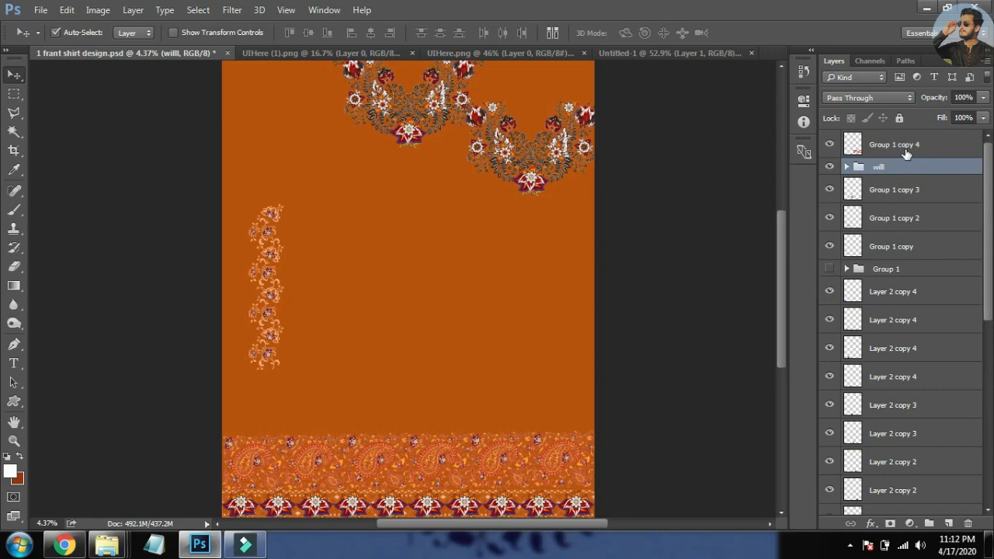
key(ctrl+])
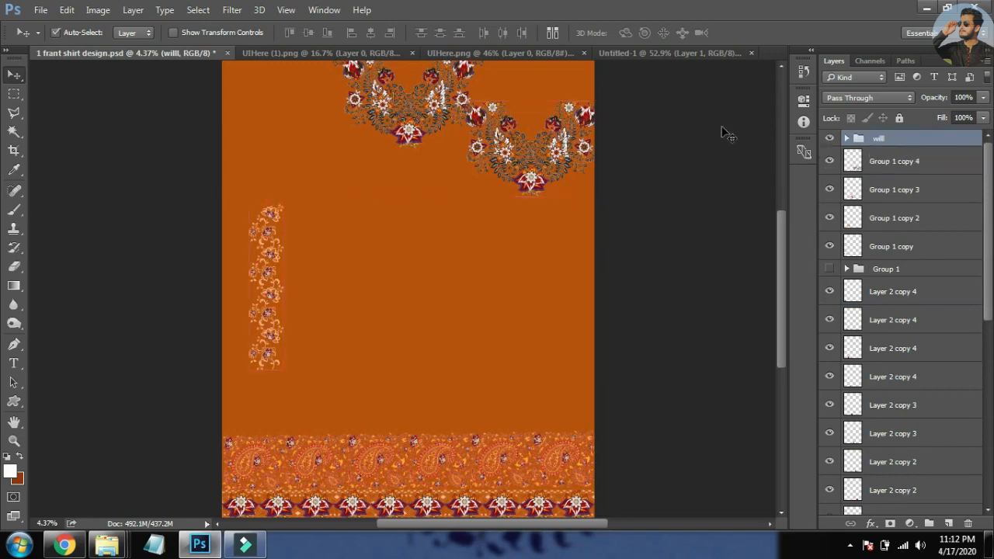
Place the willl strip flush with the shirt's left edge, directly above the paisley border
drag(259, 298, 269, 230)
drag(267, 357, 283, 314)
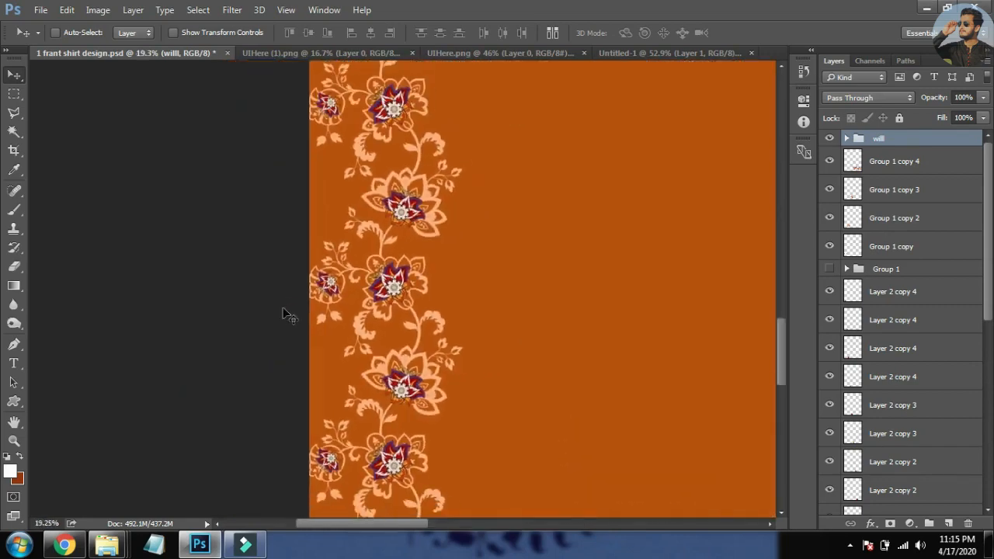
click(353, 36)
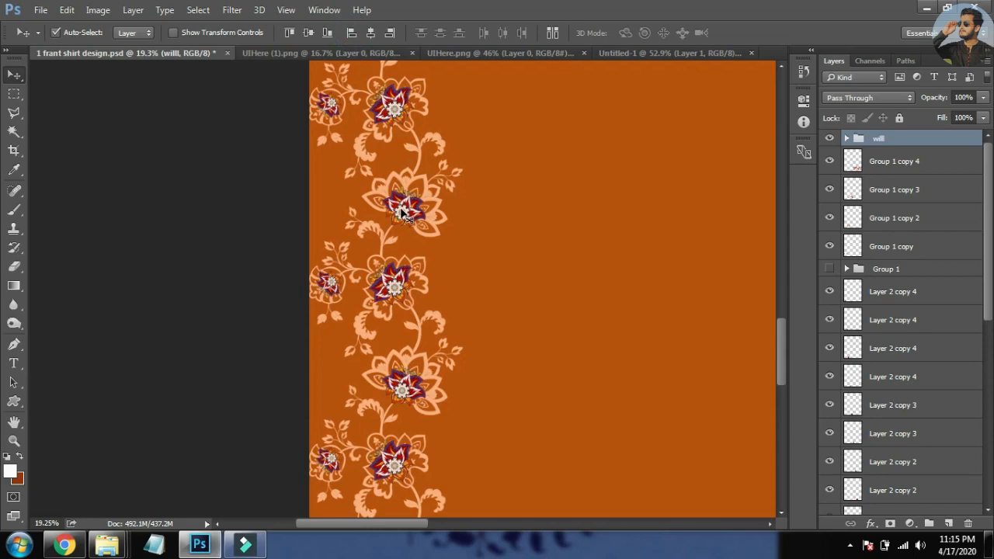
drag(429, 254, 355, 265)
drag(475, 274, 186, 306)
scroll(124, 391, up, 3)
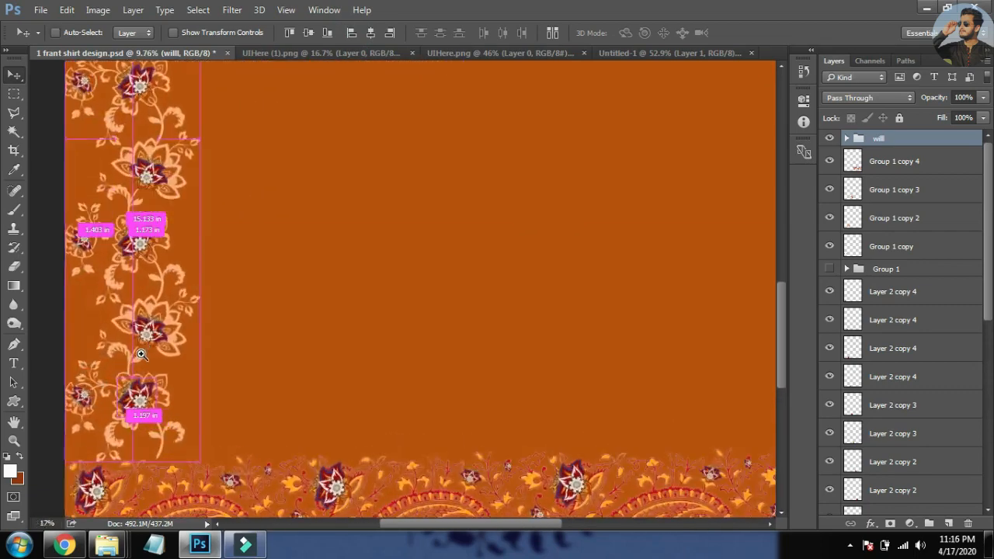
Duplicate the willl strip horizontally to the right so it stands beside the original
drag(138, 409, 142, 414)
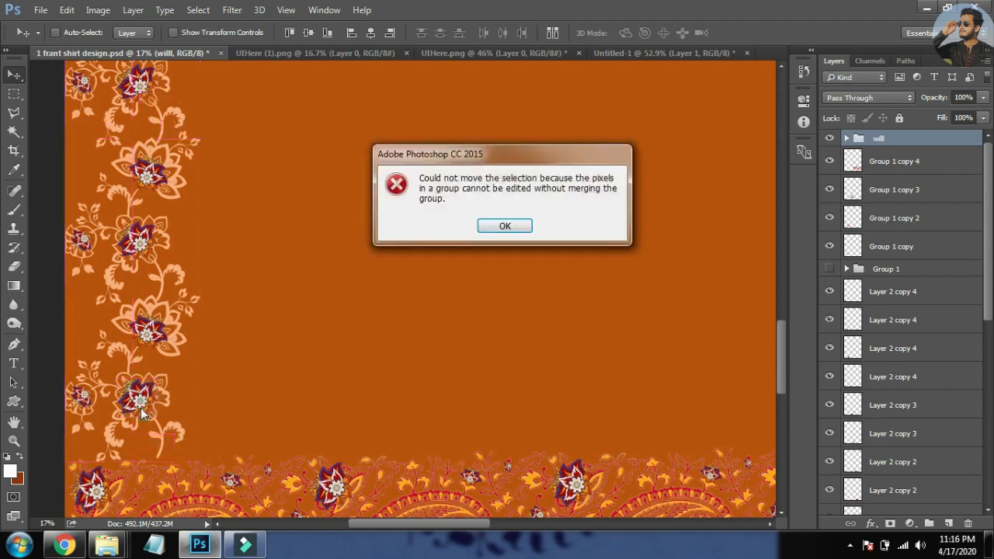
click(503, 226)
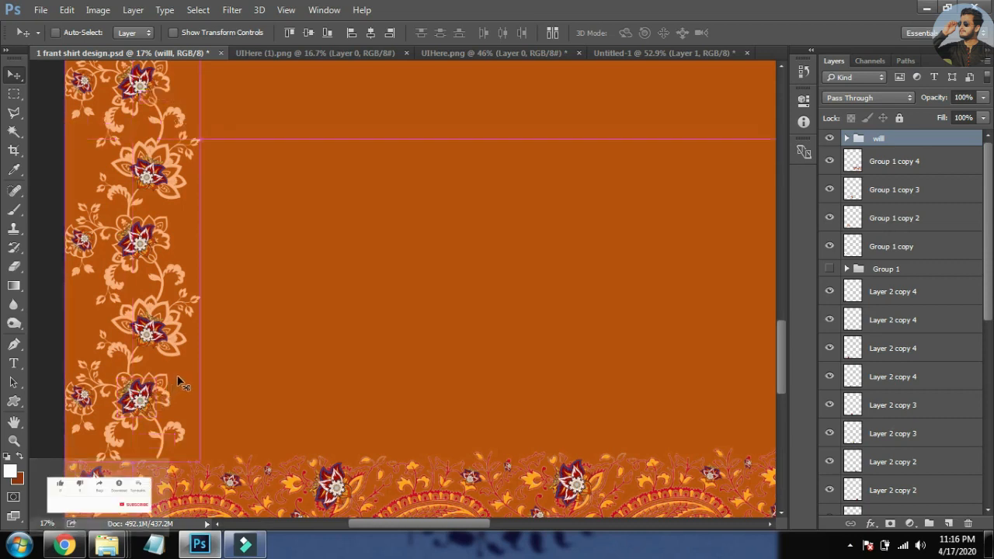
drag(141, 400, 248, 399)
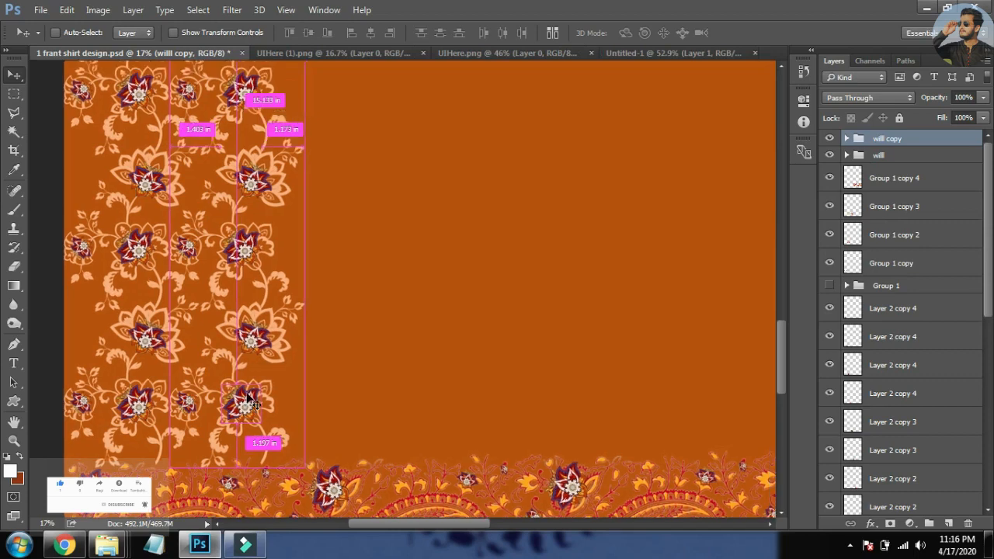
key(ctrl+0)
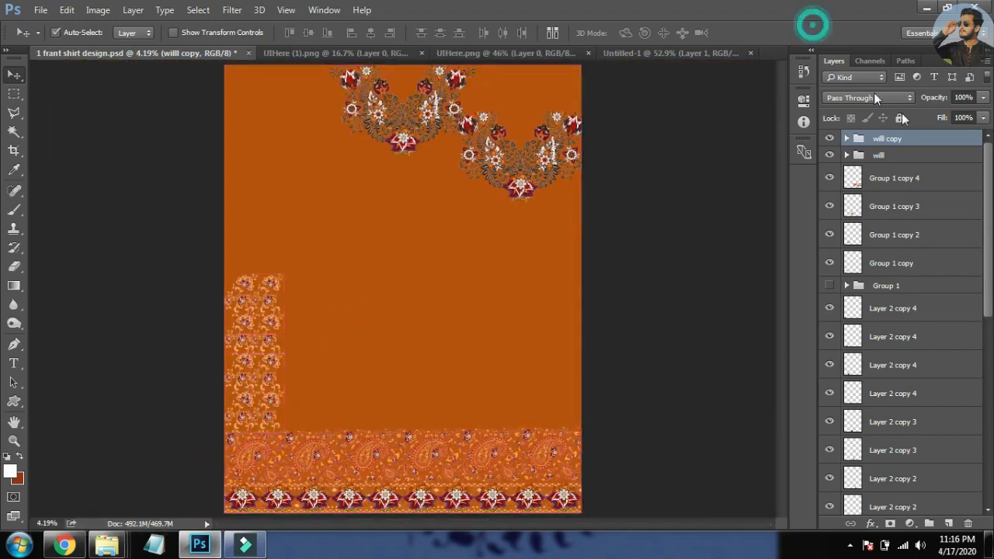
Convert the willl copy group to a smart object and rasterize it into a normal layer
right_click(911, 139)
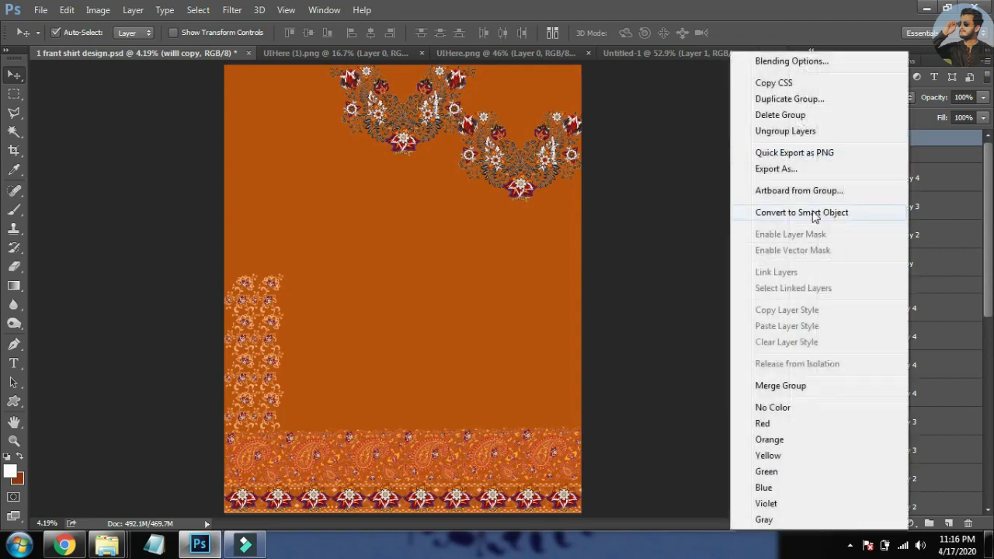
click(812, 214)
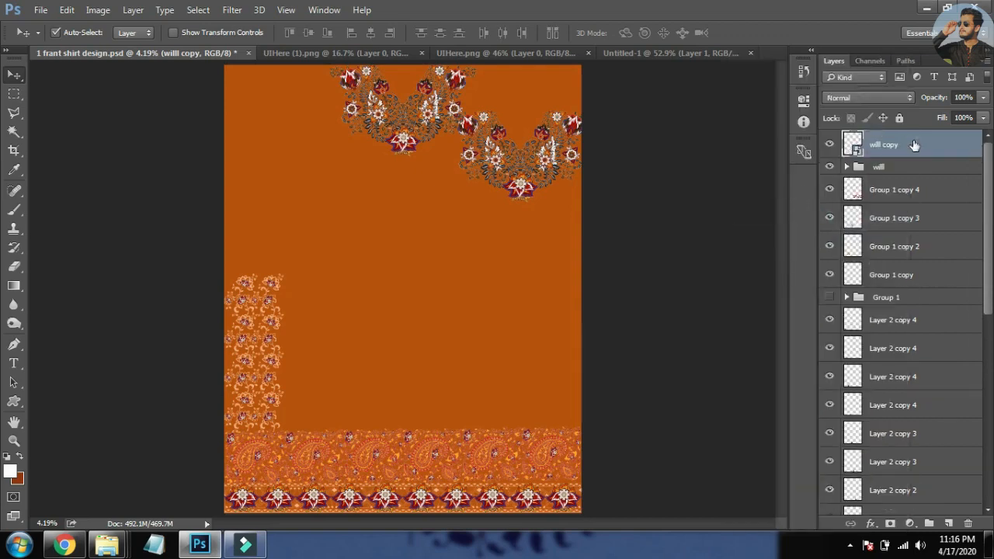
right_click(913, 144)
click(675, 321)
Enlarge the willl copy strip so it rises above the first one, and place a duplicate to its right
key(ctrl+t)
drag(286, 274, 309, 260)
double_click(282, 265)
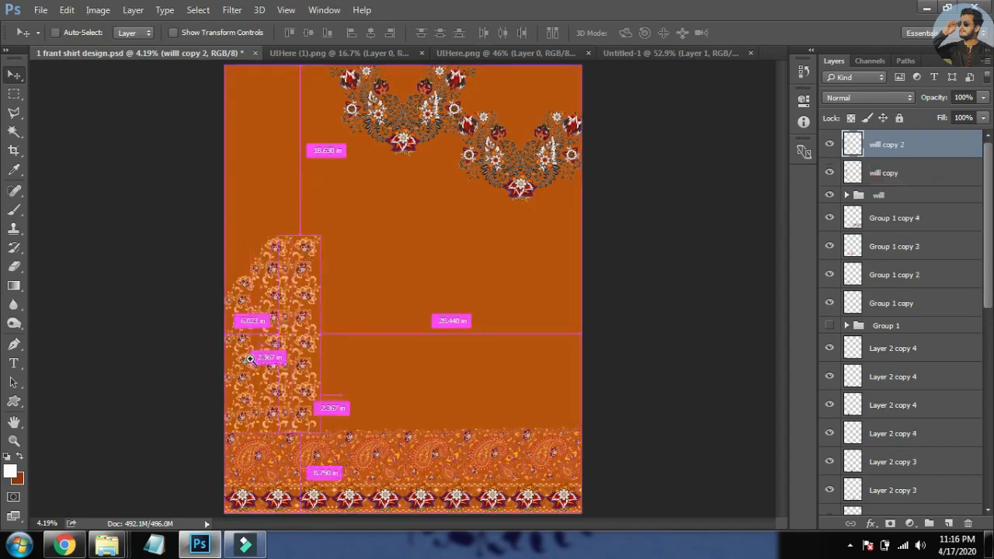
scroll(308, 360, up, 5)
mouse_move(425, 222)
mouse_down()
mouse_move(455, 218)
mouse_move(438, 216)
mouse_up()
Try to flip the willl copy 2 strip horizontally so it mirrors the strip next to it
key(ctrl+t)
right_click(438, 216)
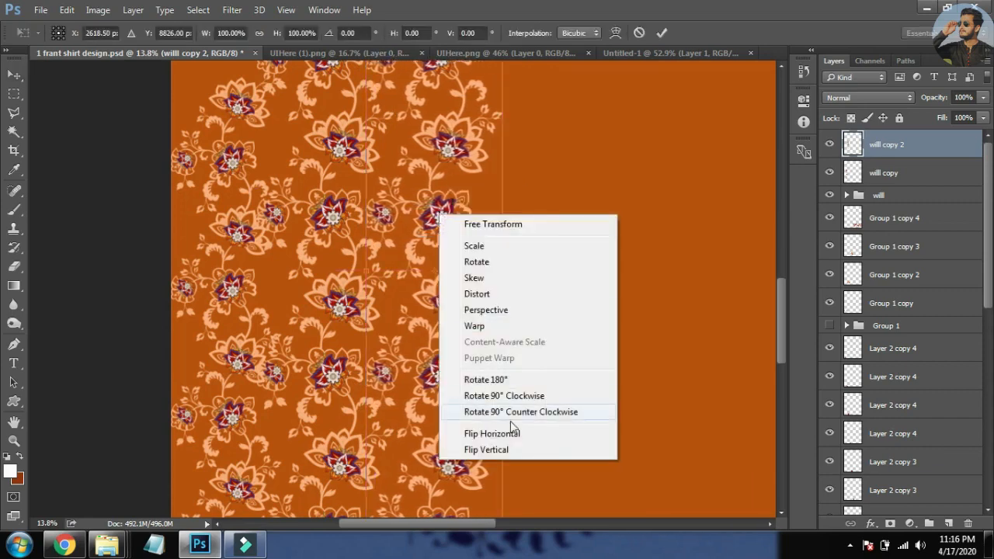
click(510, 434)
drag(425, 303, 429, 298)
key(Return)
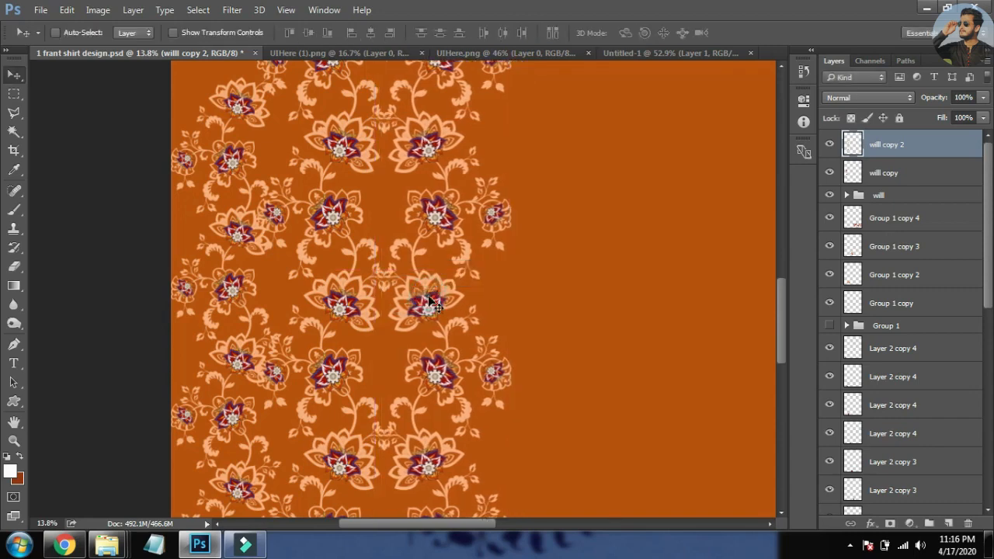
key(ctrl+0)
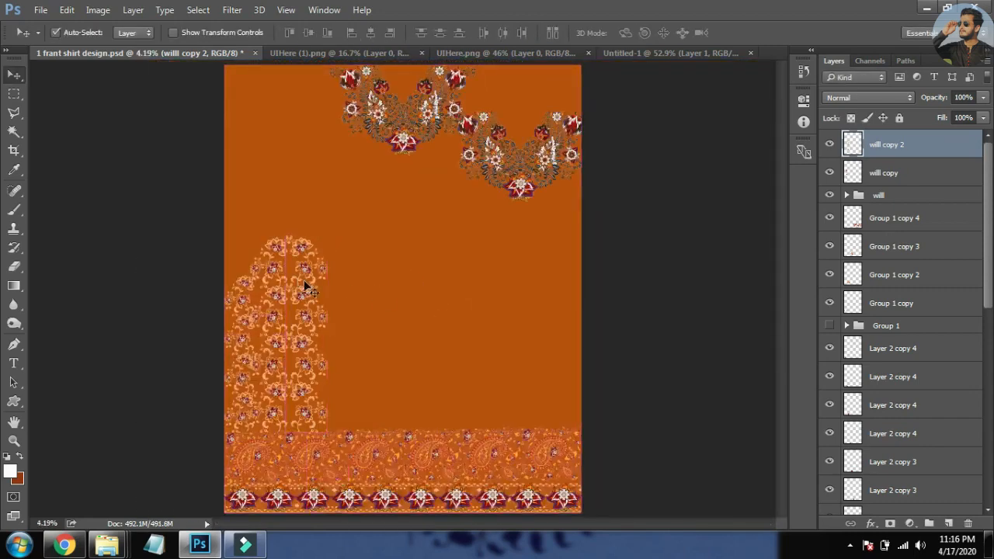
Undo the horizontal flip and repositioning of the willl copy 2 strip
mouse_move(305, 302)
mouse_down()
mouse_move(308, 289)
mouse_move(300, 297)
mouse_up()
key(ctrl+alt+z)
key(ctrl+alt+z)
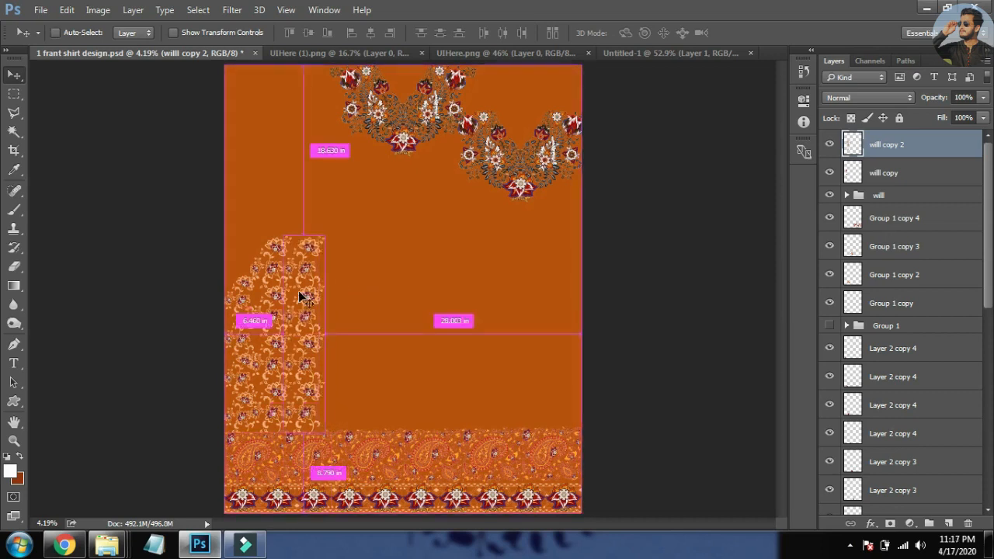
Scale the willl copy 2 strip to about 100.4% and apply the transformation
key(ctrl+t)
drag(326, 236, 349, 249)
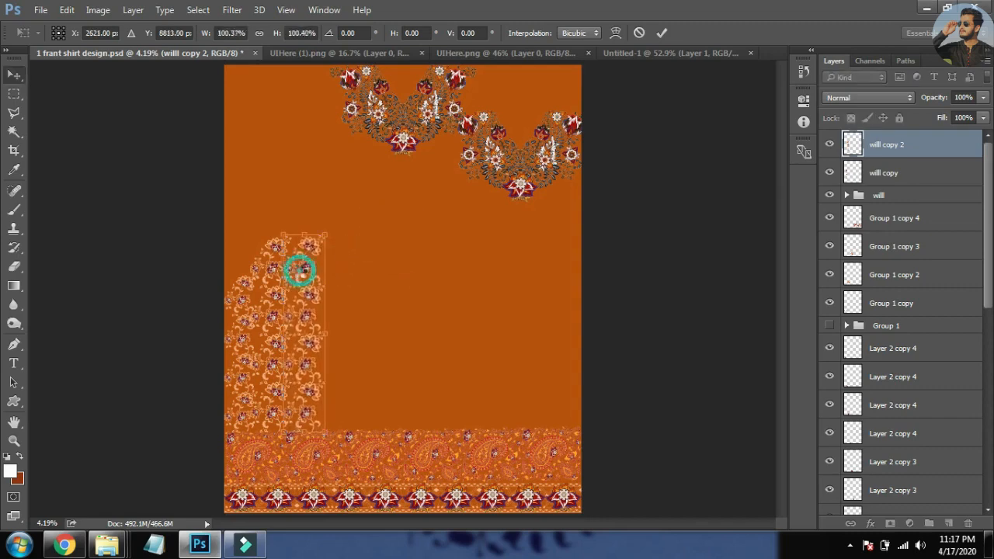
double_click(303, 270)
drag(303, 270, 349, 225)
drag(355, 270, 308, 104)
drag(383, 170, 329, 192)
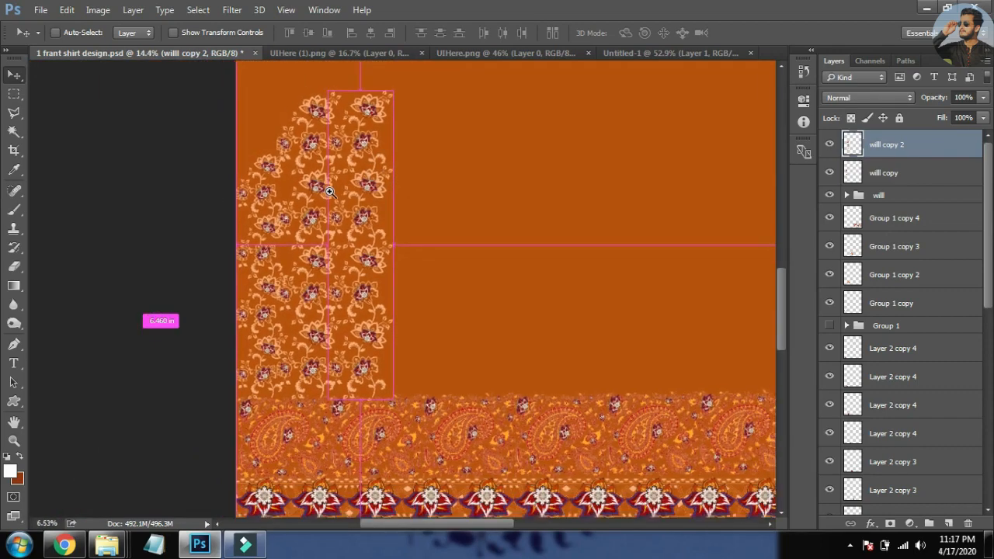
Duplicate the willl copy 2 strip to the right and enlarge the new copy so it rises above its neighbour
drag(368, 265, 420, 254)
key(ctrl+t)
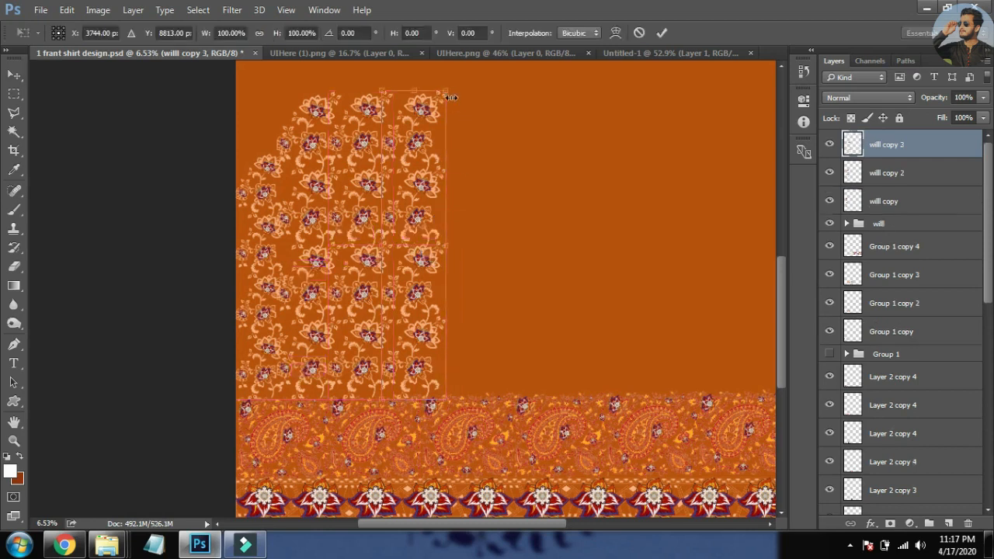
drag(448, 92, 277, 181)
double_click(417, 93)
drag(297, 98, 335, 171)
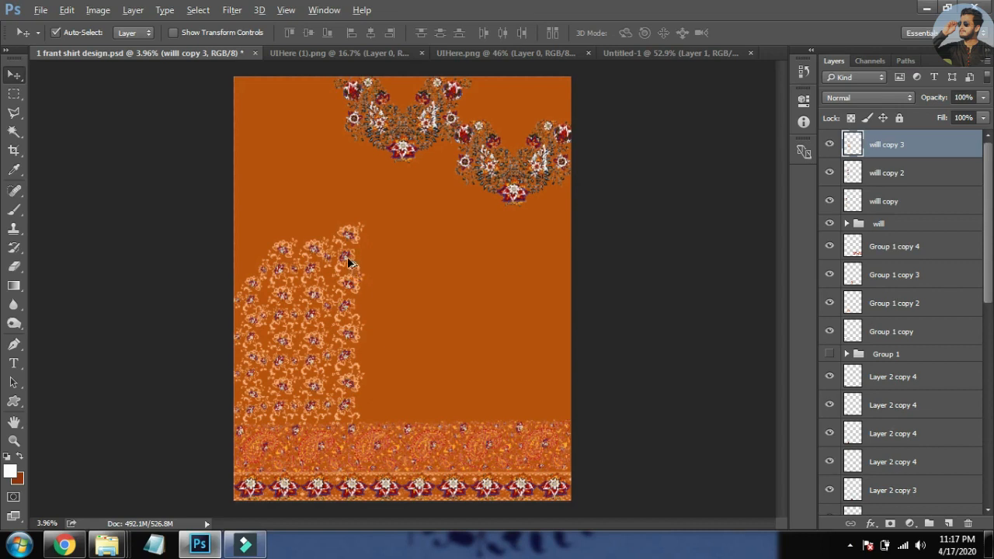
Scale the willl copy 3 and willl copy 2 strips together to about 107.3% and apply the transformation
shift+click(319, 252)
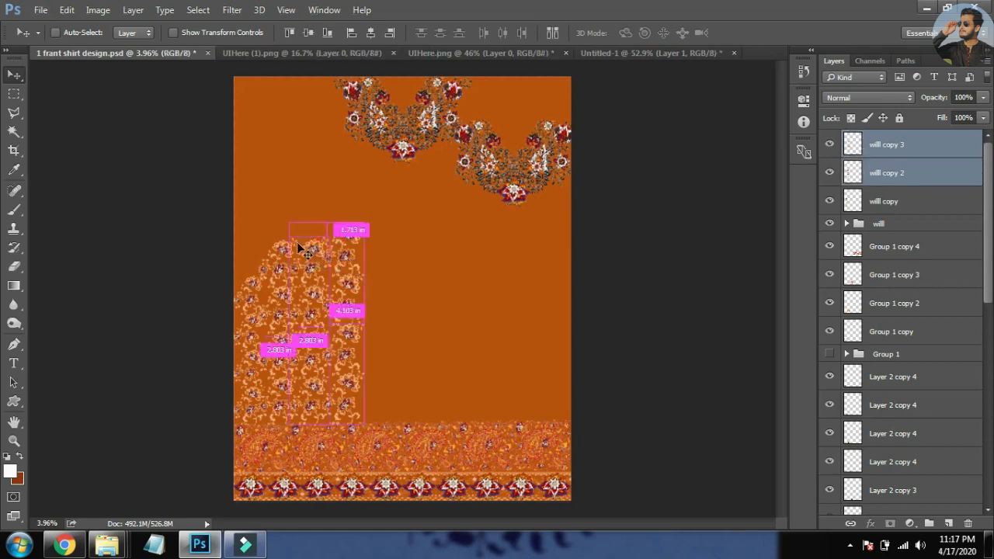
key(ctrl+t)
drag(361, 223, 369, 208)
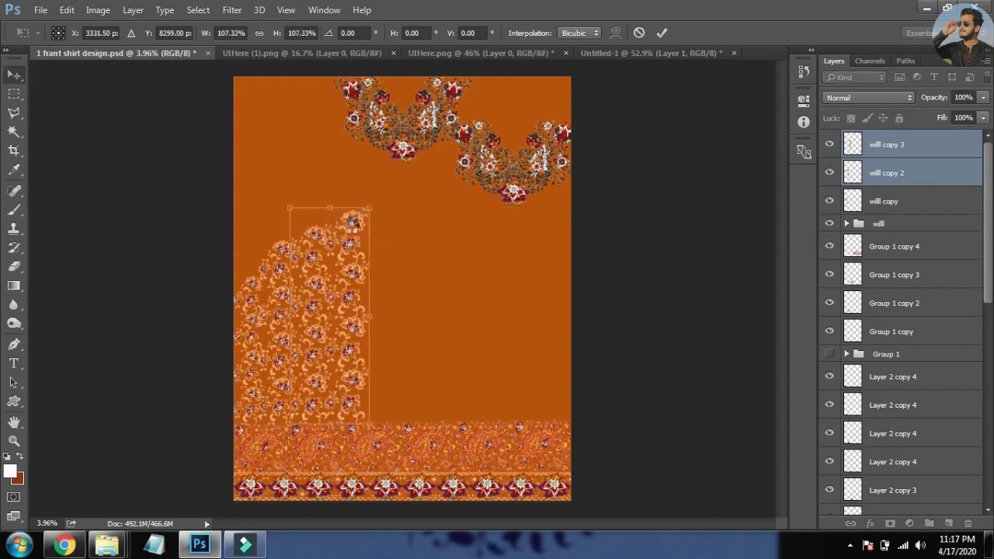
key(Return)
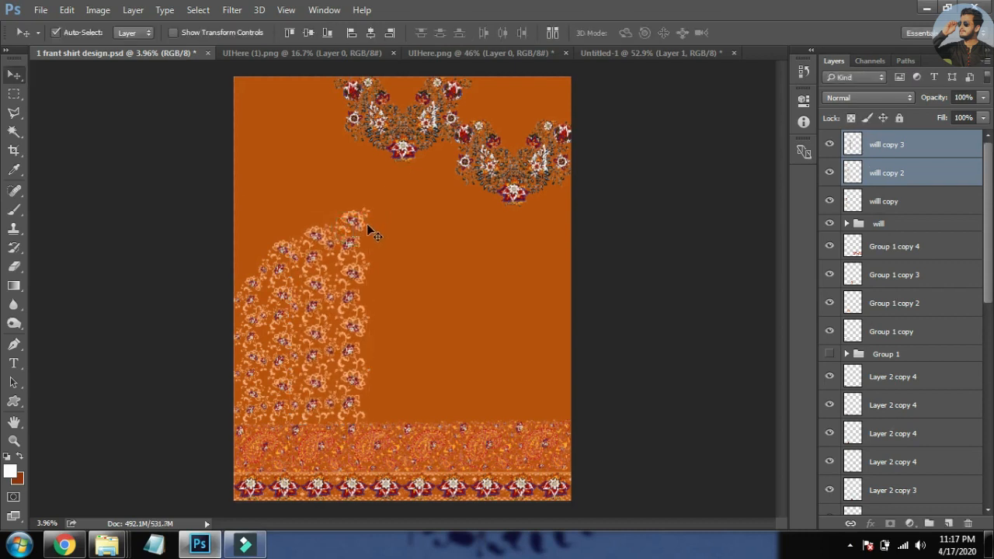
click(375, 236)
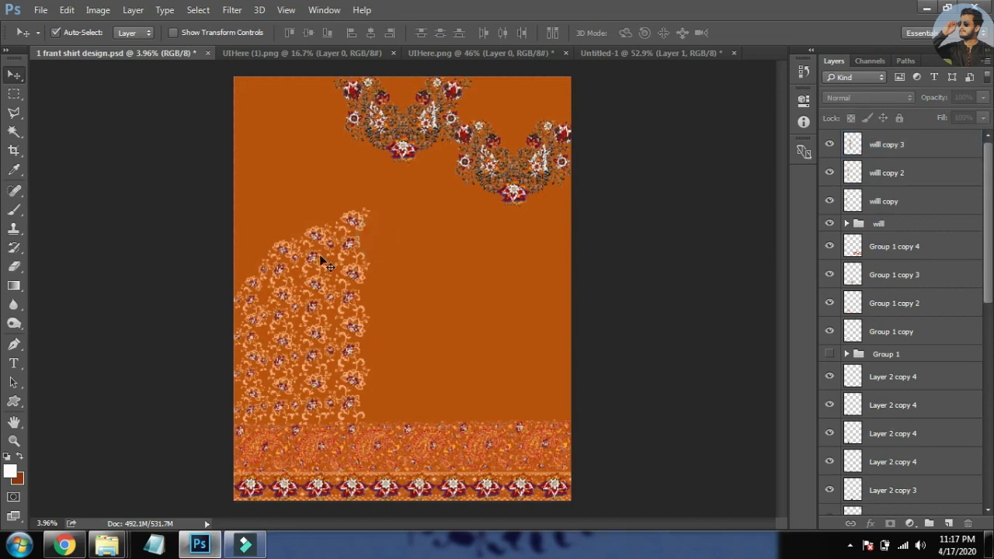
Duplicate the willl group, hide the original, and turn the duplicate into a single rasterized layer via a smart object
click(361, 278)
drag(392, 252, 255, 324)
click(863, 208)
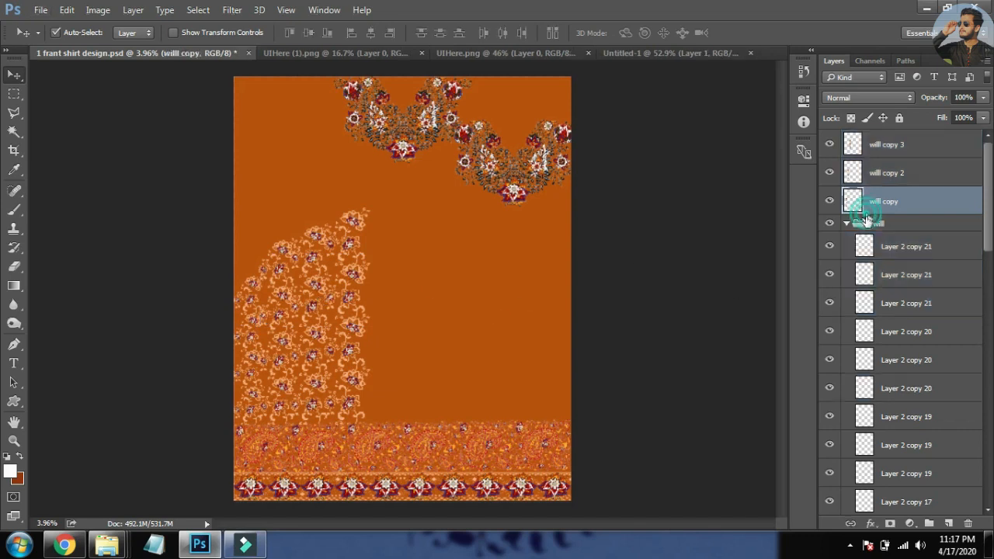
click(849, 223)
click(846, 224)
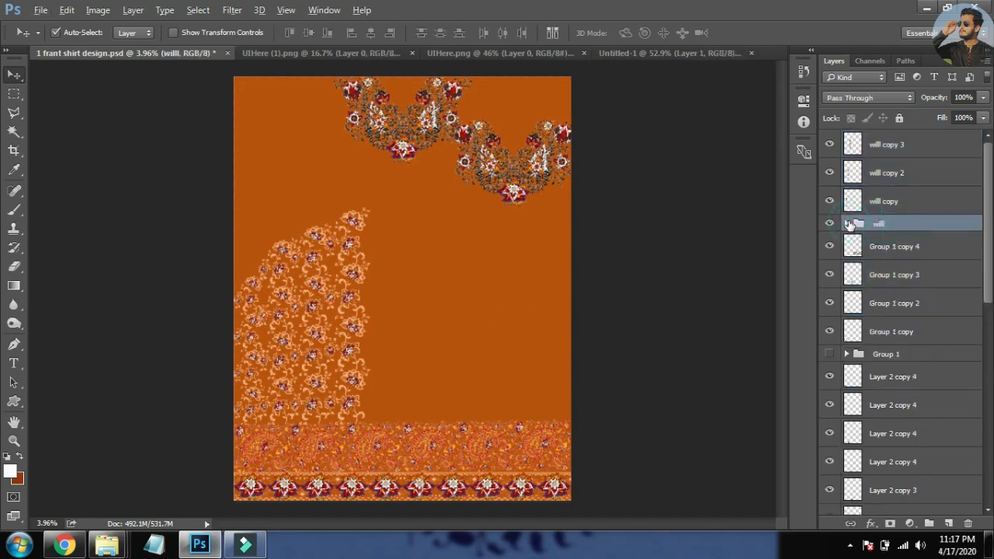
key(ctrl+j)
click(828, 241)
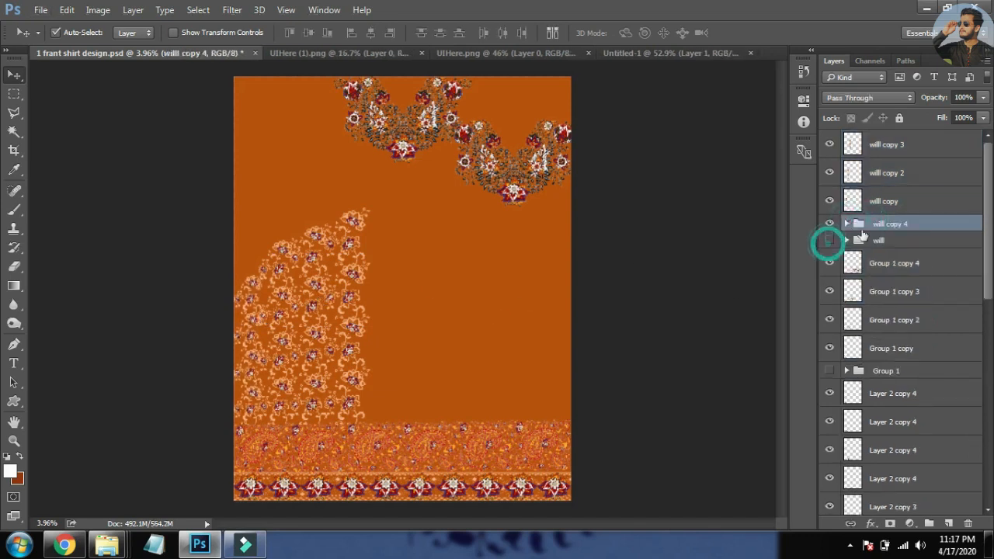
right_click(878, 226)
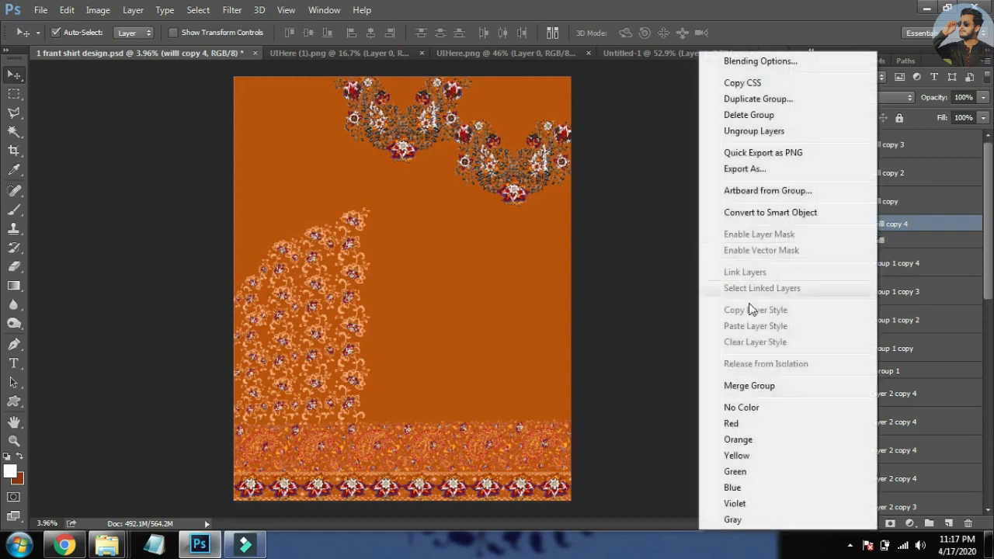
click(779, 215)
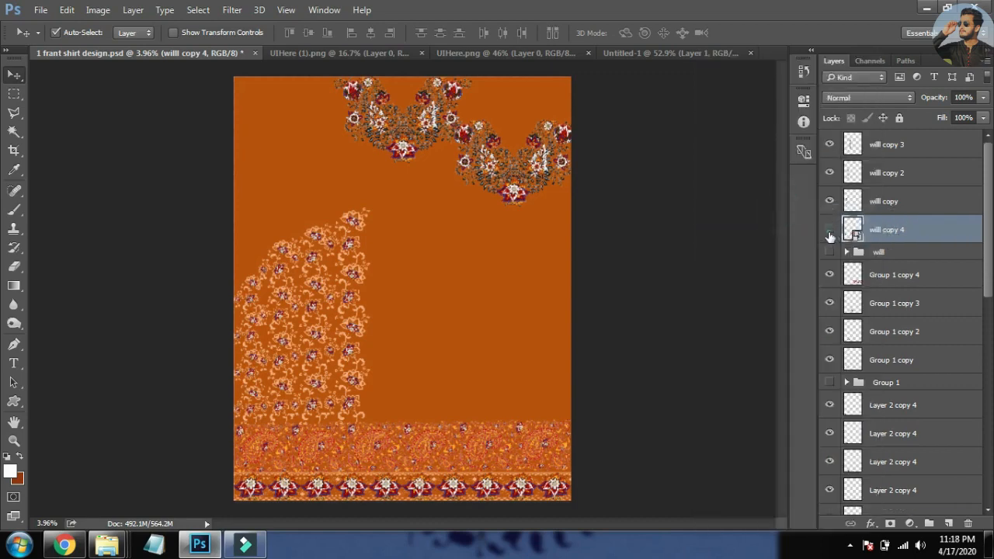
right_click(924, 228)
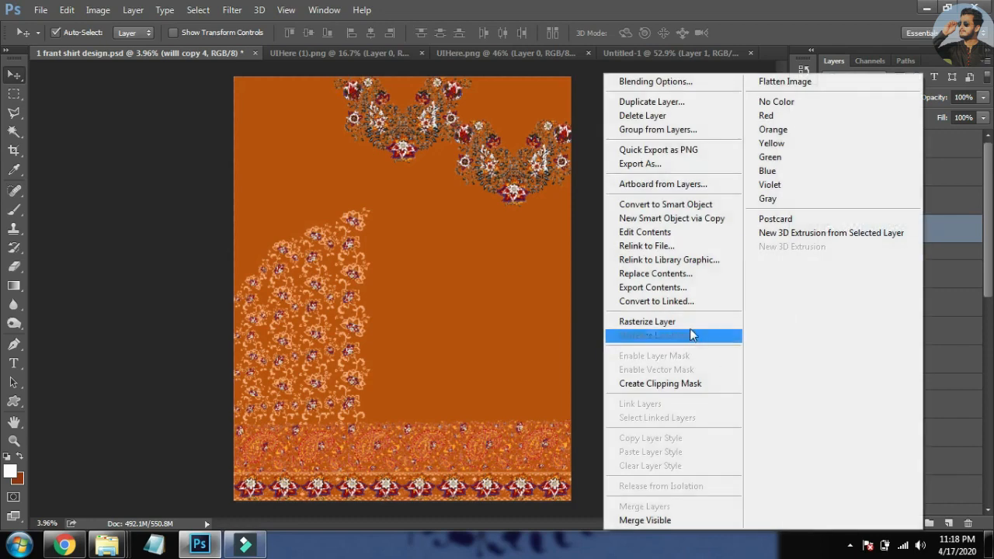
click(692, 334)
Duplicate the four vine strips to the right half, flip the copies horizontally, and place them against the canvas's right edge
drag(444, 262, 453, 326)
key(ctrl+t)
right_click(452, 326)
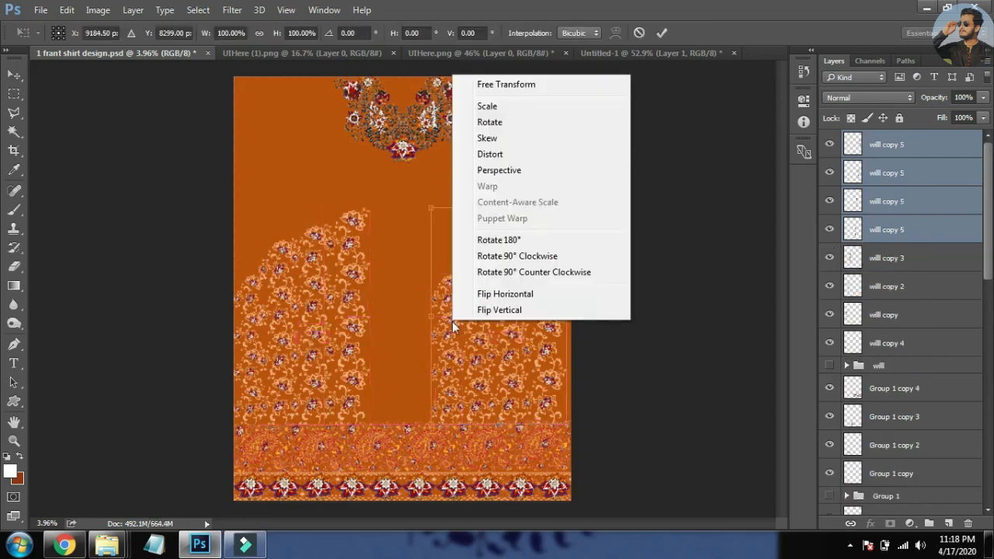
click(494, 295)
drag(492, 303, 466, 307)
key(Return)
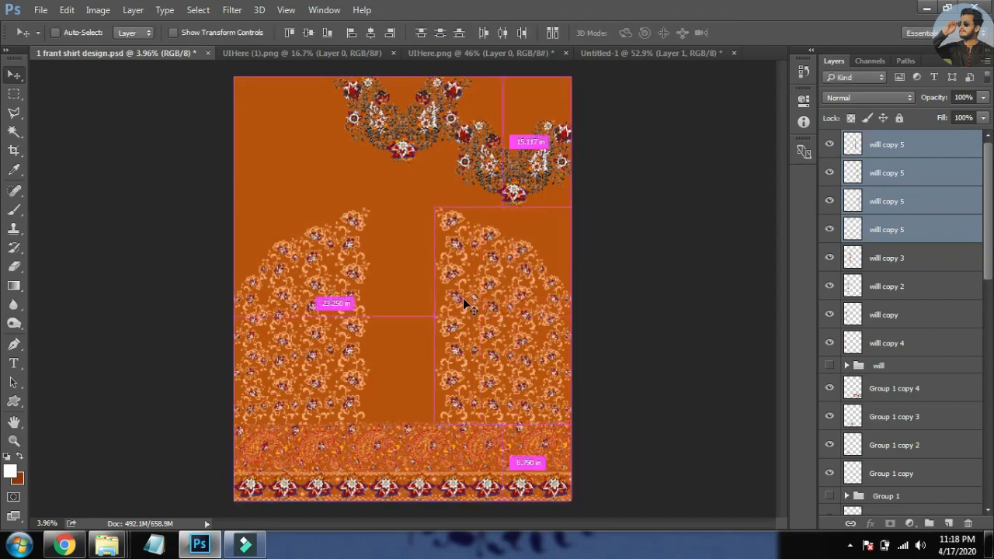
Duplicate the outermost right vine strip partly past the canvas edge and scale the copy to about 96%
scroll(494, 291, up, 3)
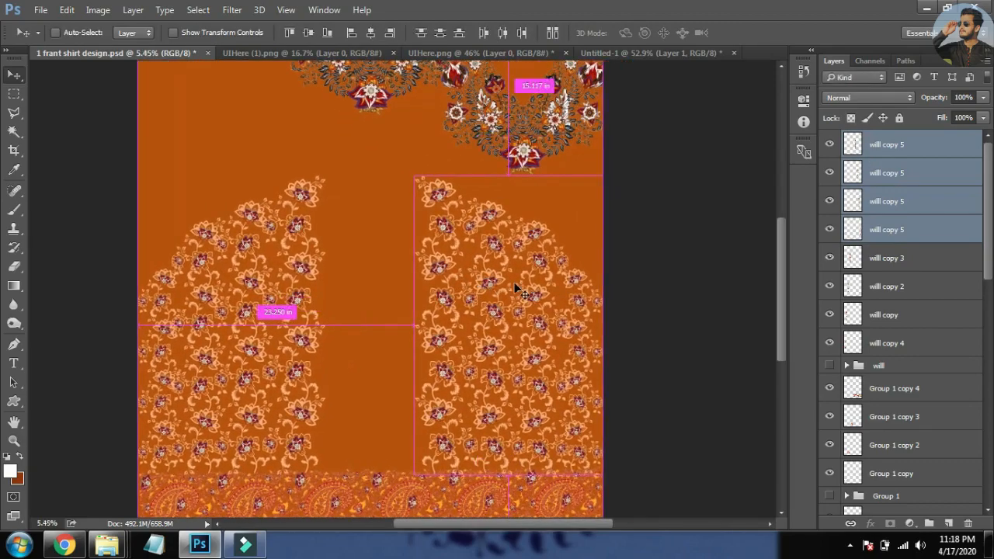
scroll(656, 381, up, 3)
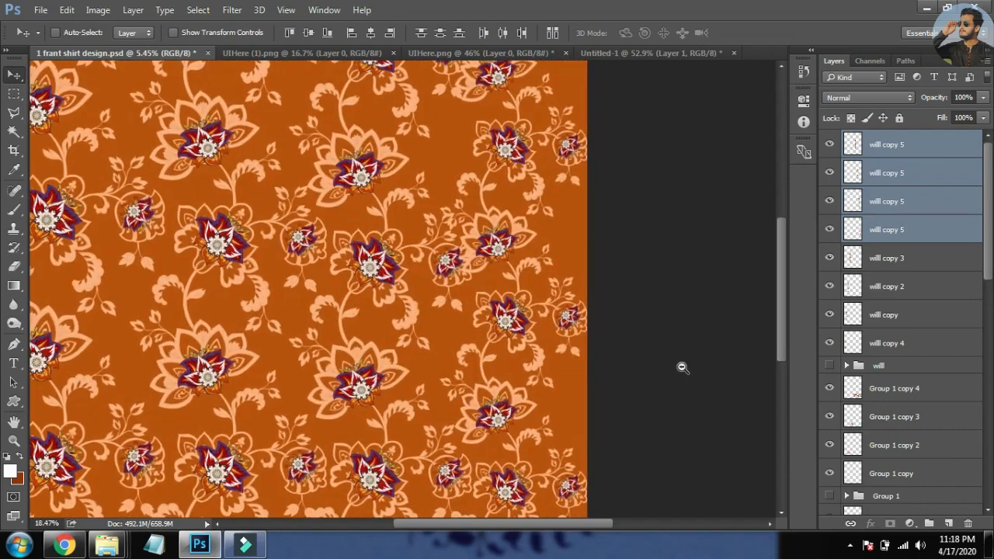
scroll(650, 368, down, 2)
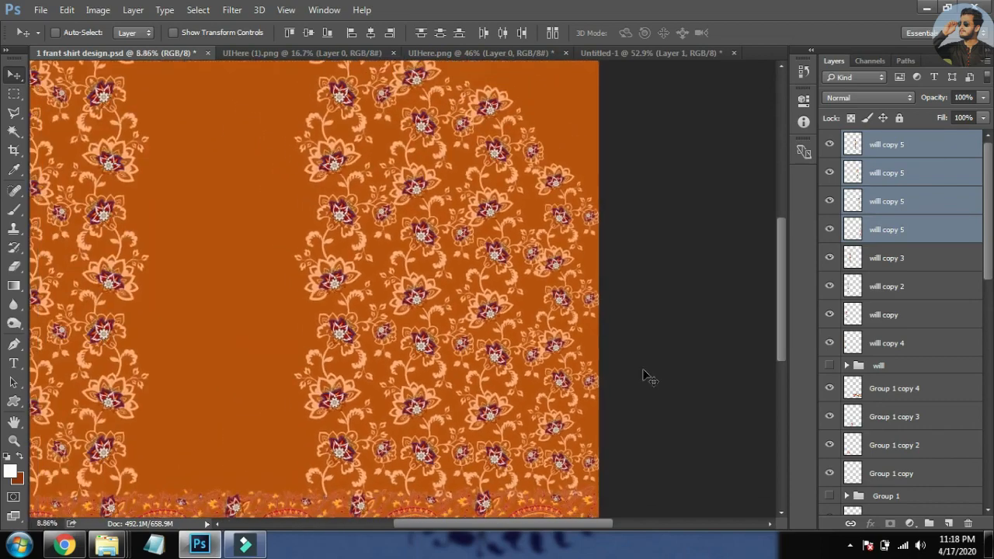
click(635, 324)
drag(561, 306, 609, 309)
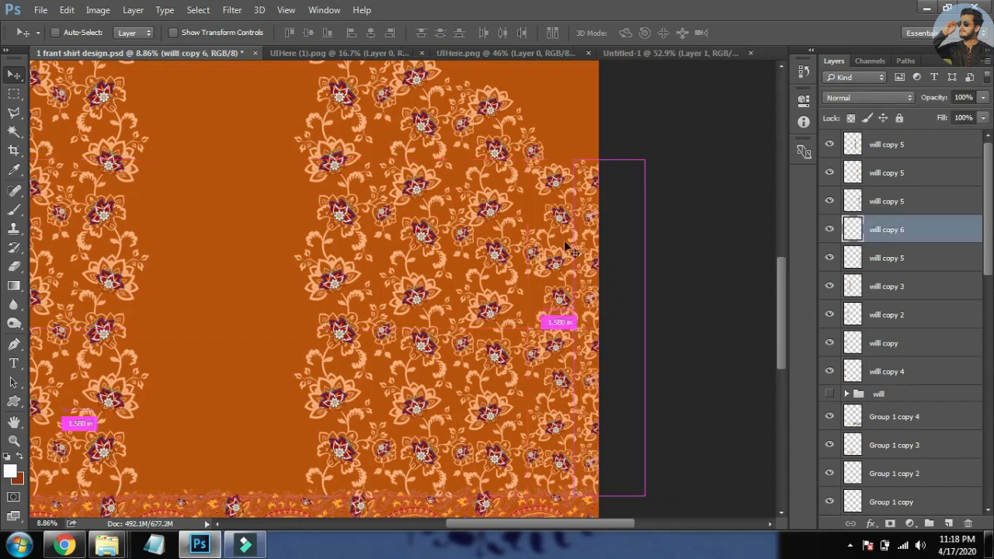
key(ctrl+t)
mouse_move(647, 157)
mouse_down()
mouse_move(625, 247)
mouse_move(651, 169)
mouse_up()
drag(598, 229, 611, 230)
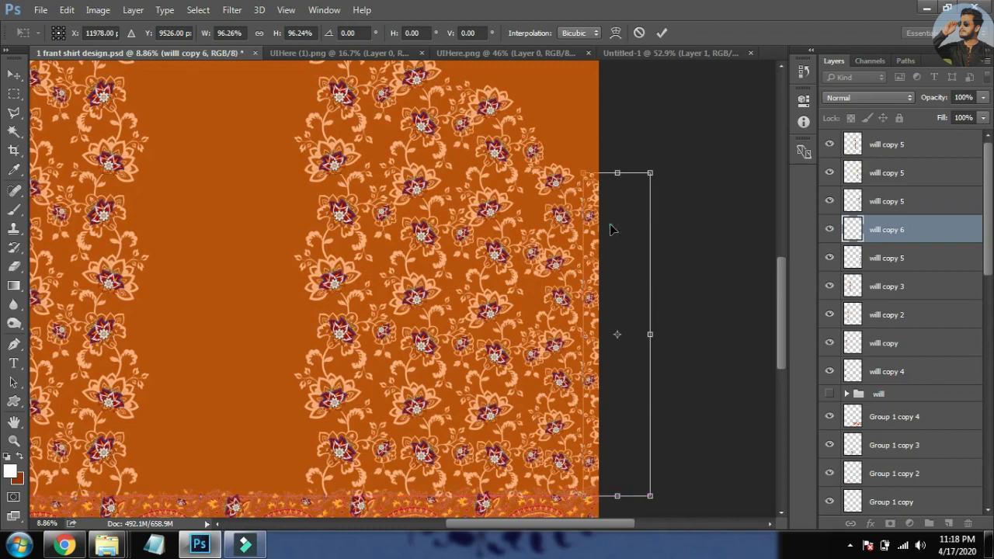
key(Return)
Duplicate the reduced edge strip and align the copy with the canvas's left edge
key(space)
mouse_move(492, 253)
mouse_down()
mouse_move(508, 253)
mouse_move(486, 260)
mouse_up()
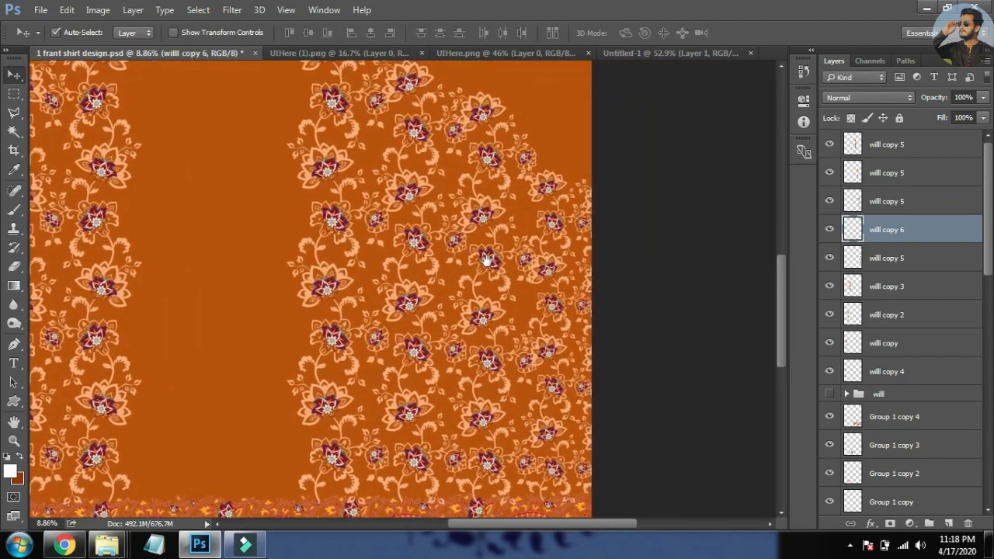
drag(589, 190, 588, 218)
drag(509, 271, 501, 270)
drag(395, 388, 410, 370)
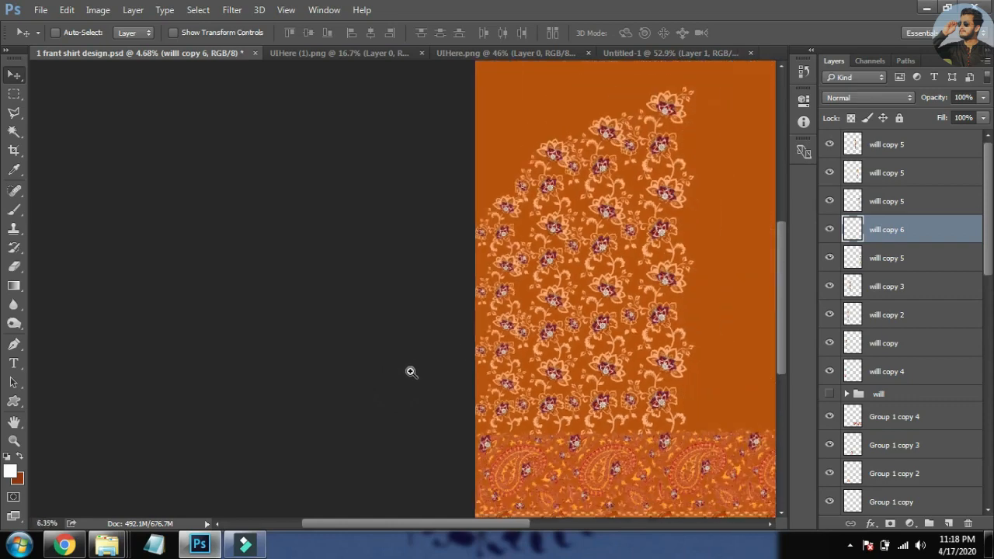
key(ctrl+j)
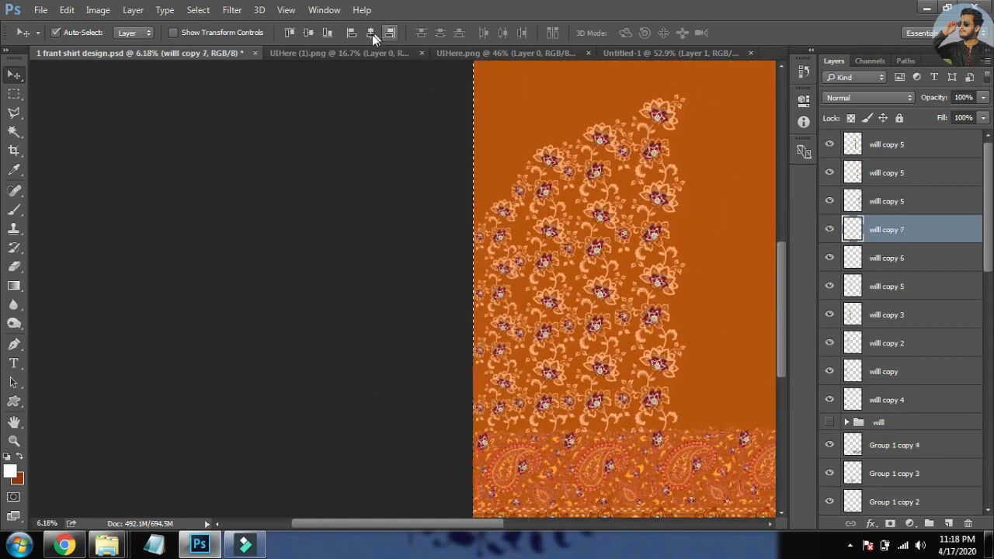
click(356, 34)
key(ctrl+d)
Flip the left-edge strip horizontally and shift it partly outside the canvas to close the gap, and save the document
key(ctrl+t)
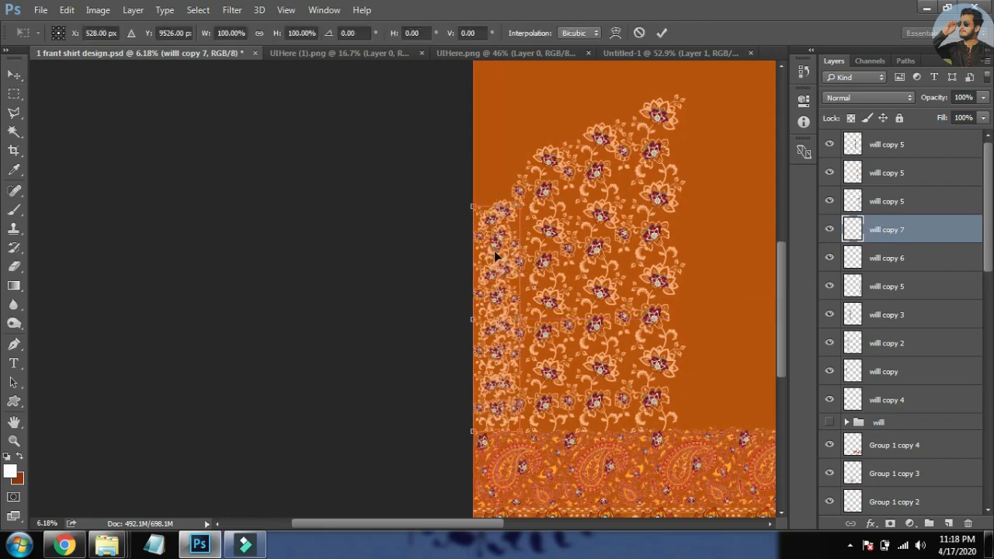
drag(492, 276, 457, 274)
ctrl+click(448, 304)
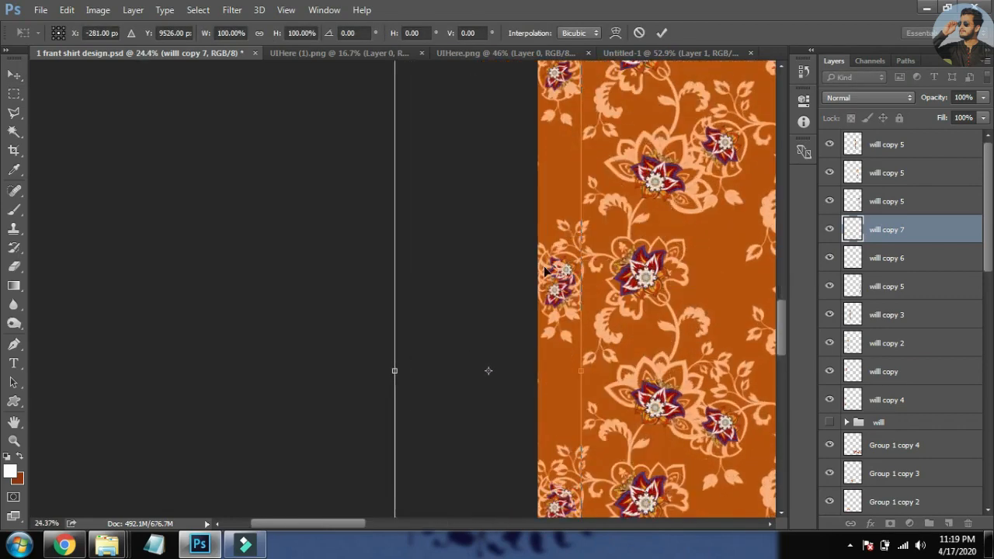
right_click(545, 269)
click(597, 486)
mouse_move(554, 414)
mouse_down()
mouse_move(543, 407)
mouse_move(565, 406)
mouse_move(552, 407)
mouse_up()
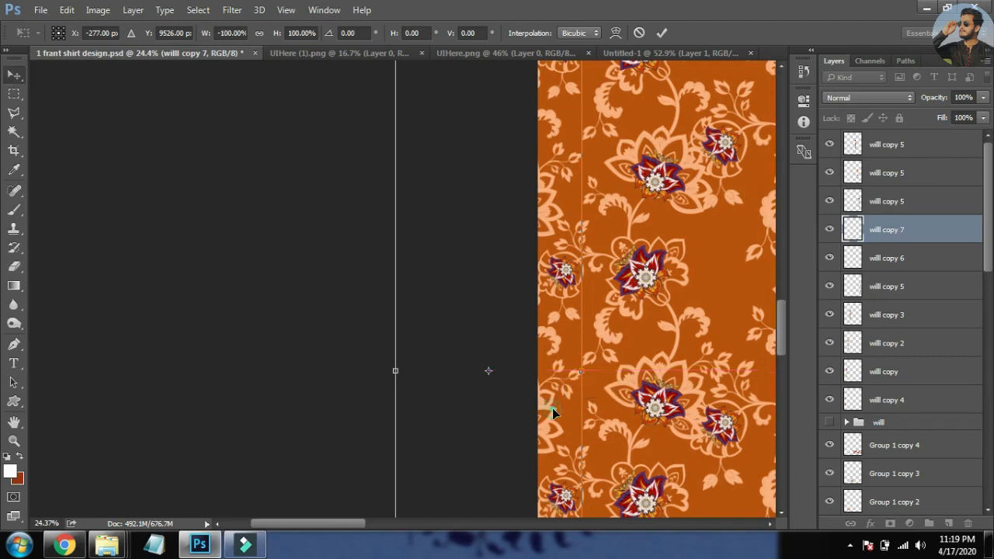
key(Return)
key(ctrl+0)
key(ctrl+s)
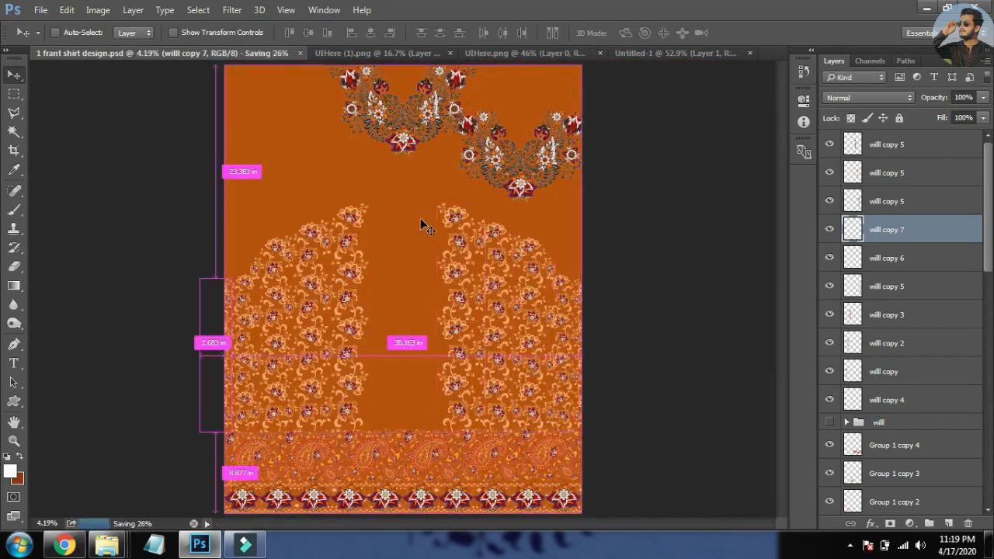
Examine the mirrored vine halves, neckline motif and paisley border in full-screen view, both close up and as a whole
key(Tab)
key(f)
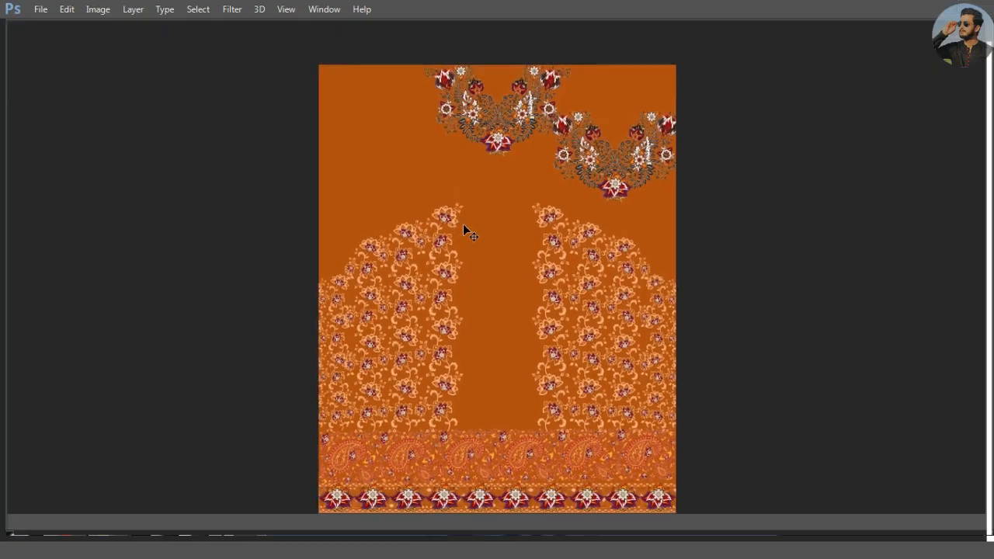
key(f)
drag(470, 512, 523, 446)
drag(583, 355, 517, 468)
drag(519, 430, 507, 497)
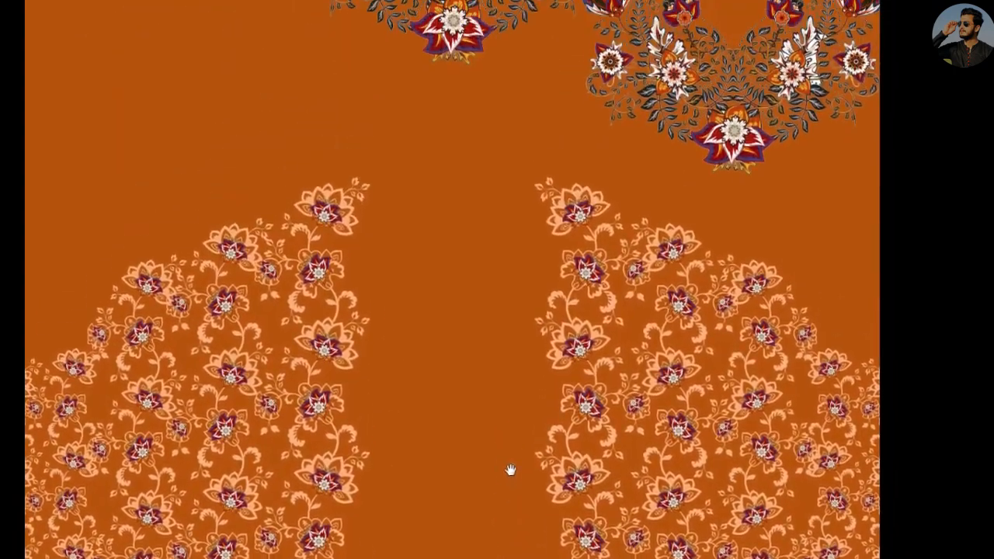
drag(470, 453, 451, 446)
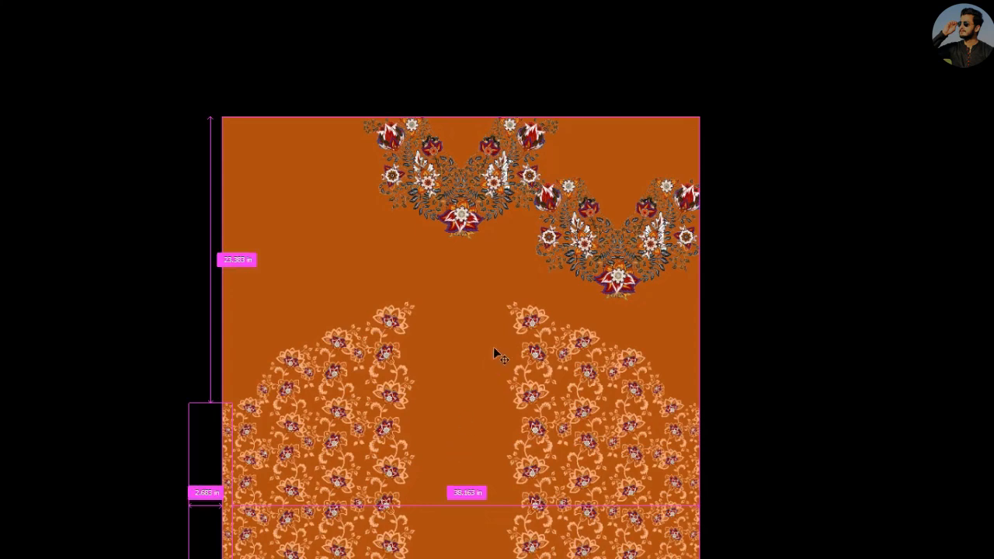
mouse_move(477, 311)
mouse_down()
mouse_move(474, 300)
mouse_move(452, 298)
mouse_up()
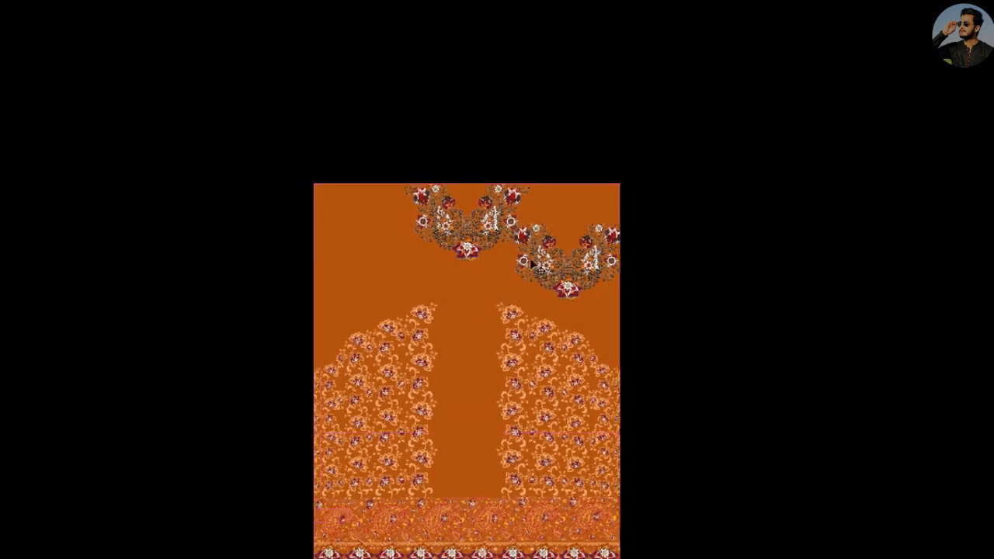
key(ctrl+0)
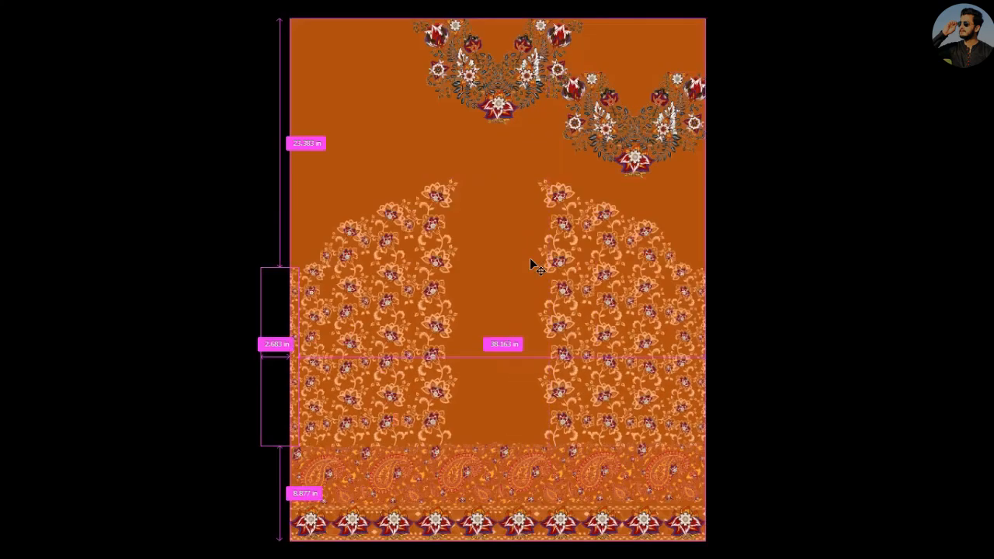
key(f)
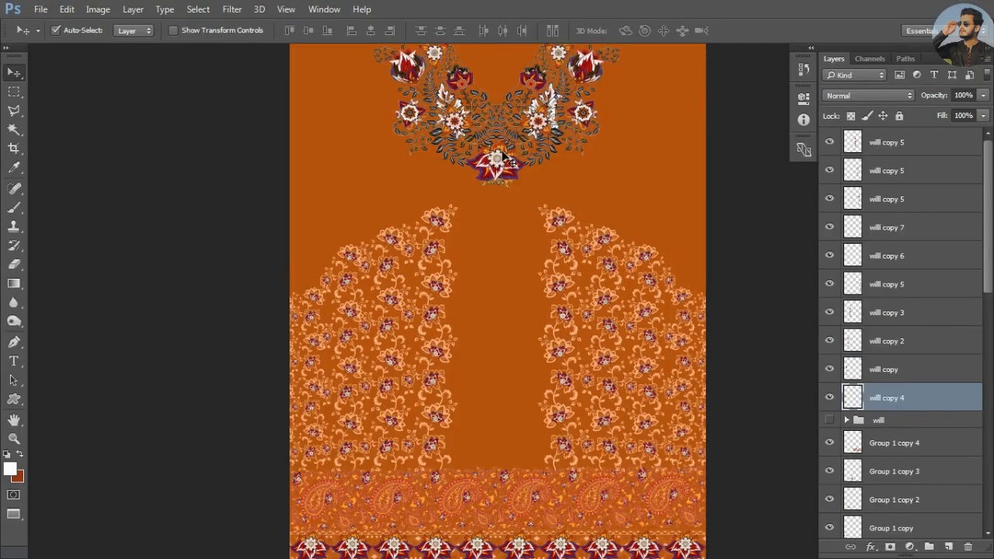
Add a 35 px black Stroke effect with Inside position to the neckline motif layer
click(499, 161)
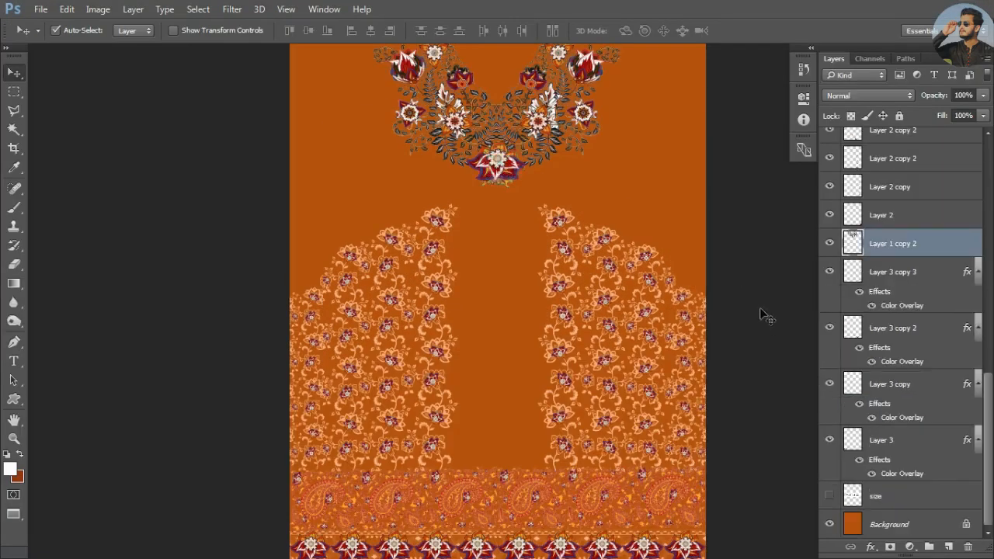
double_click(950, 241)
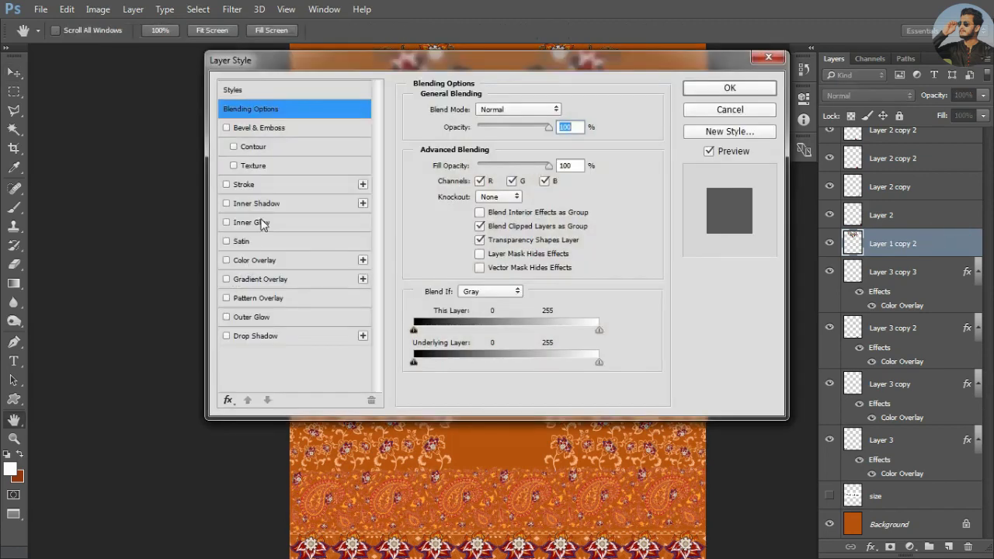
click(245, 184)
drag(331, 71, 704, 161)
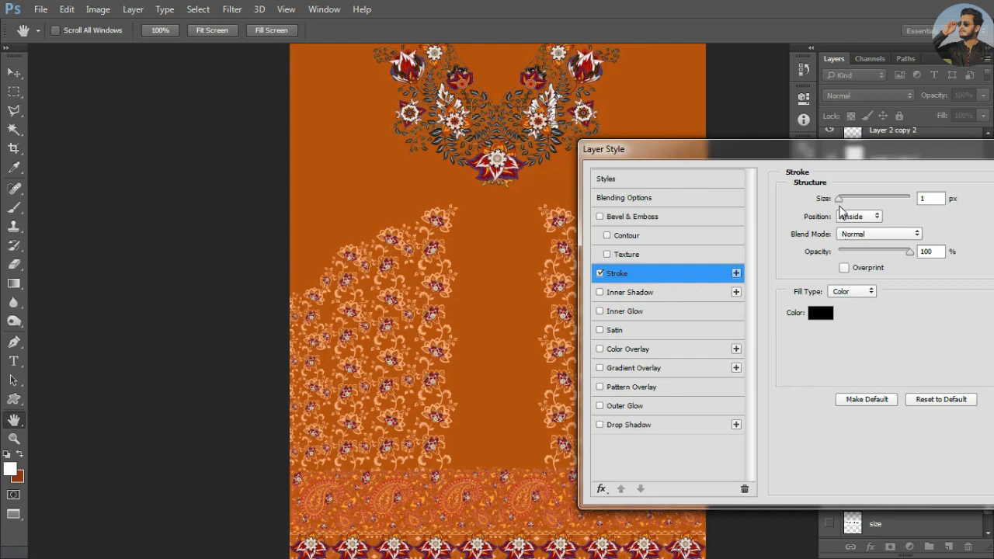
drag(844, 201, 853, 202)
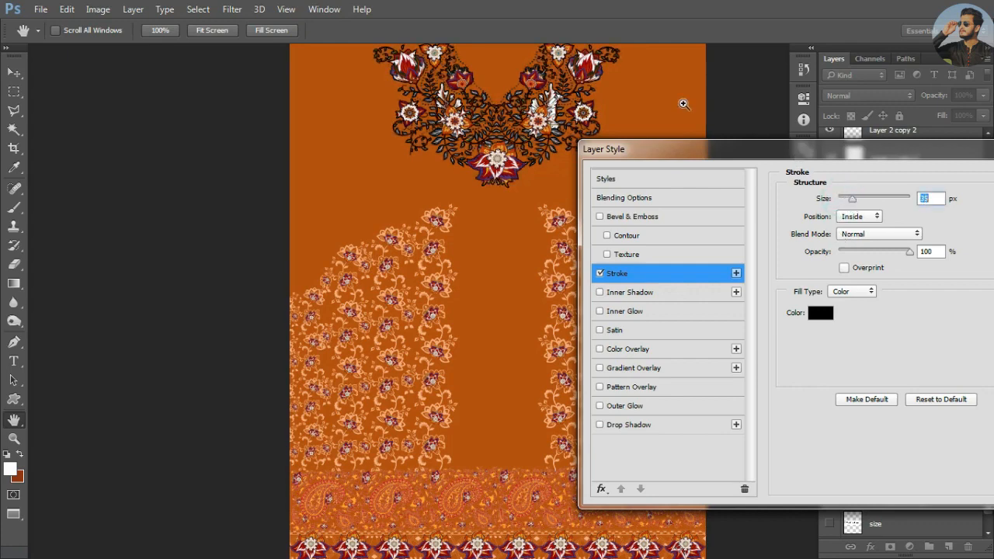
drag(449, 86, 313, 195)
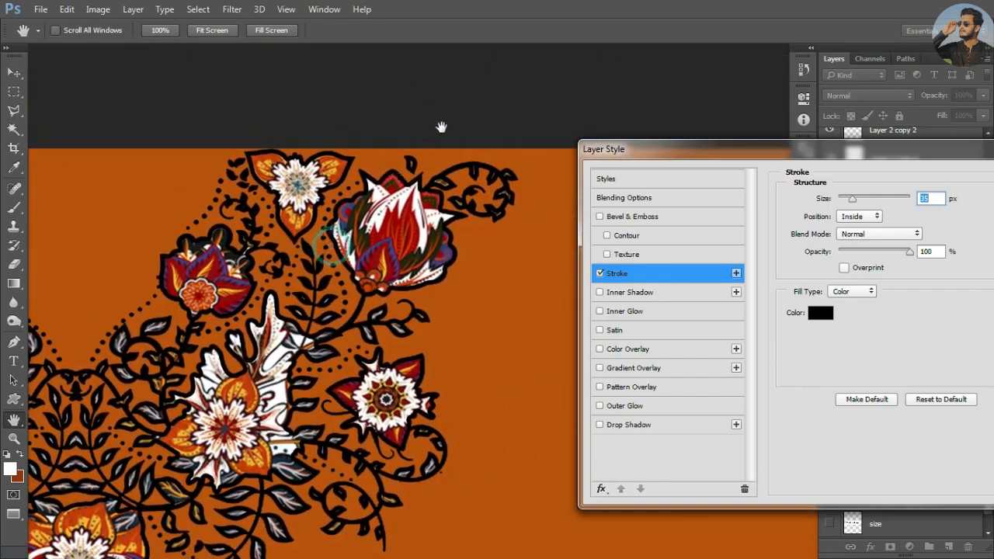
drag(363, 228, 416, 189)
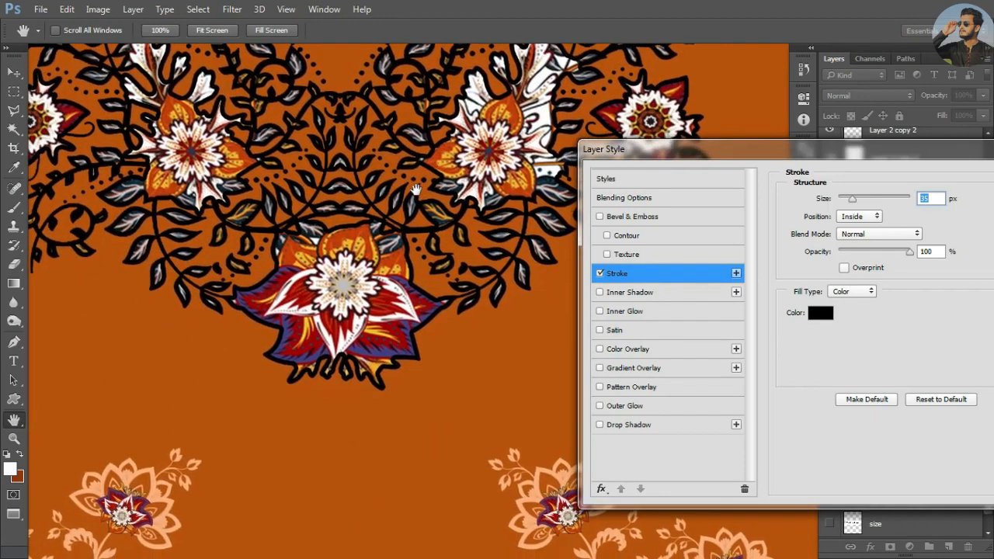
Thin the neckline motif's stroke to a few pixels and recolour it dark brown, #933f03
drag(855, 201, 841, 204)
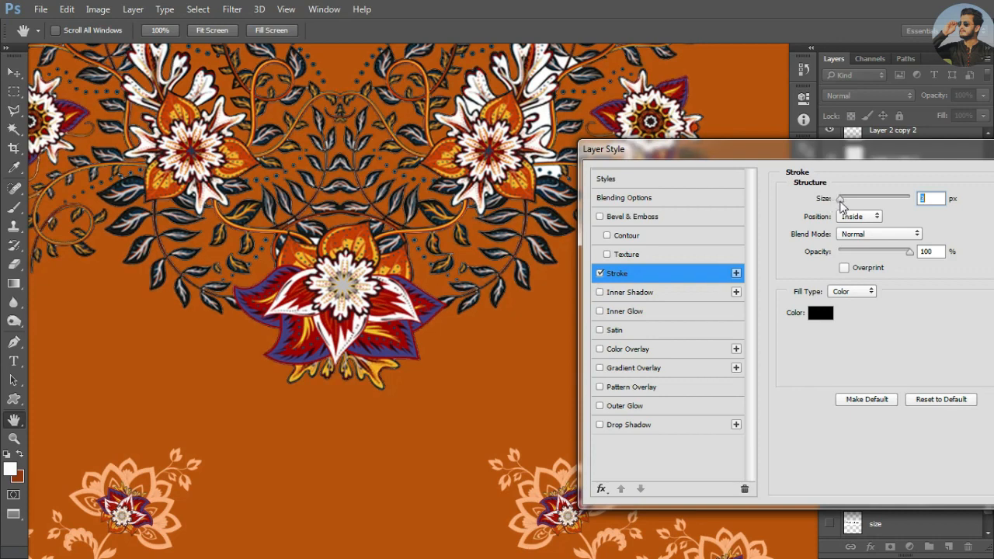
click(820, 313)
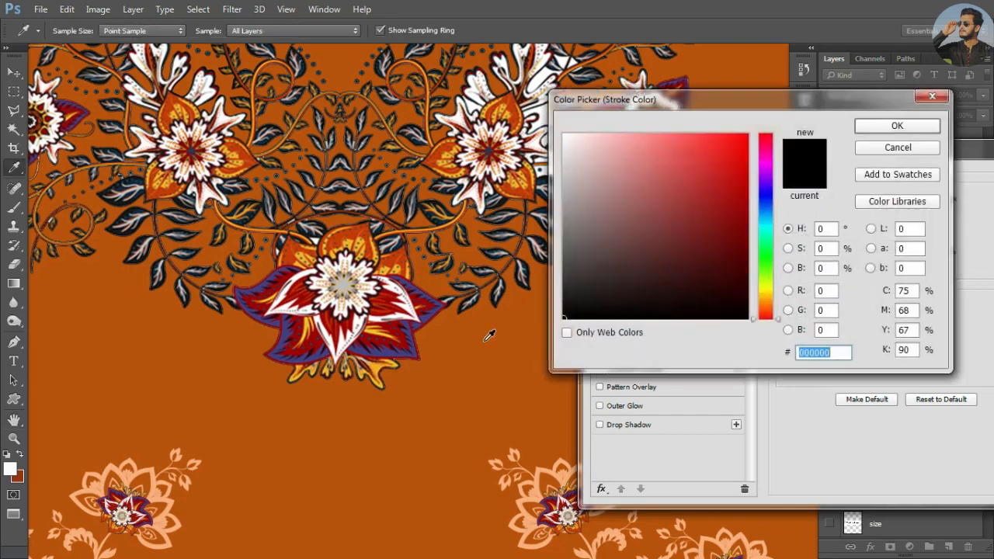
click(484, 340)
drag(742, 198, 743, 213)
key(Return)
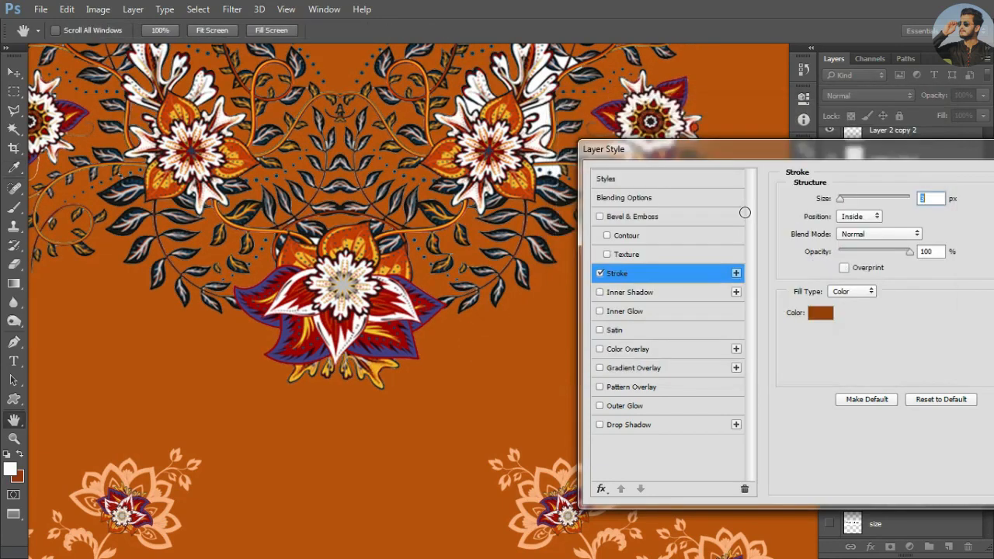
Increase the brown inside stroke's size to 17 px
key(Up)
key(Up)
key(Up)
key(Up)
key(Up)
key(Up)
key(Up)
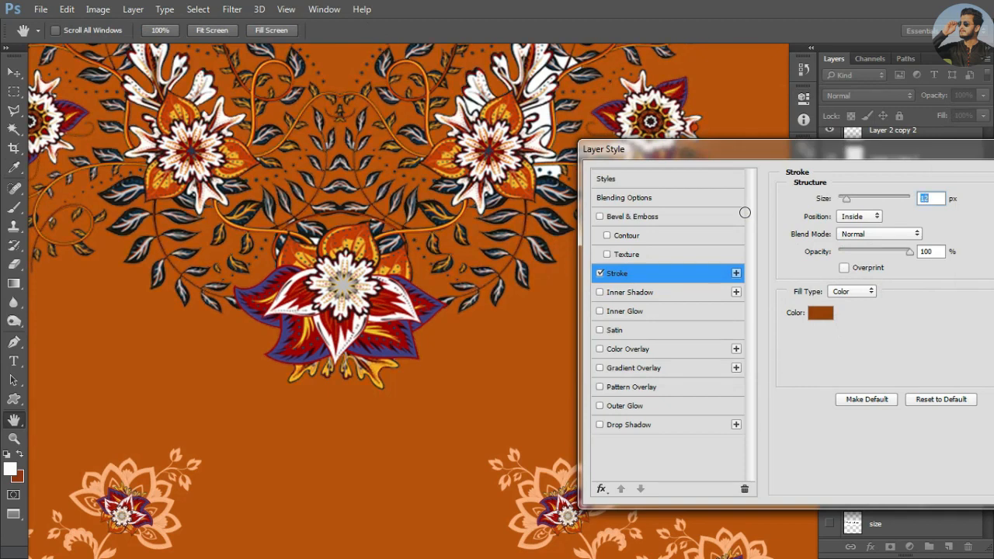
key(Up)
key(Up)
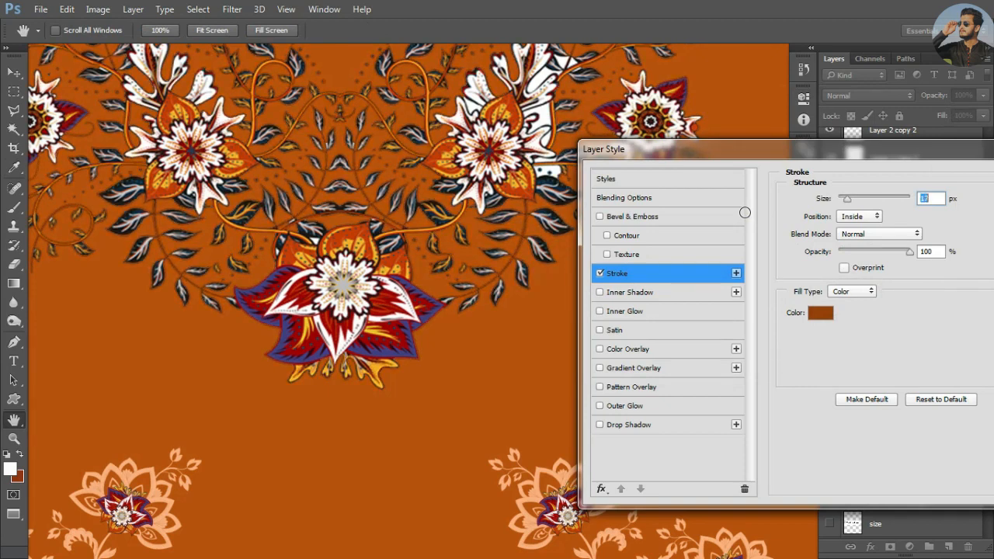
Position the neckline motif's stroke Outside and widen it to about 70 px
click(854, 216)
click(852, 220)
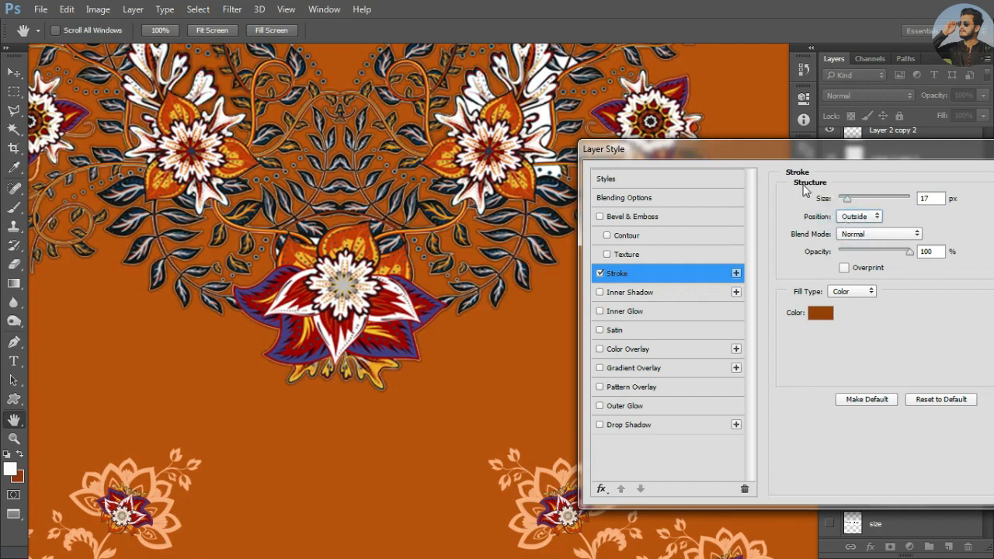
drag(852, 204, 863, 205)
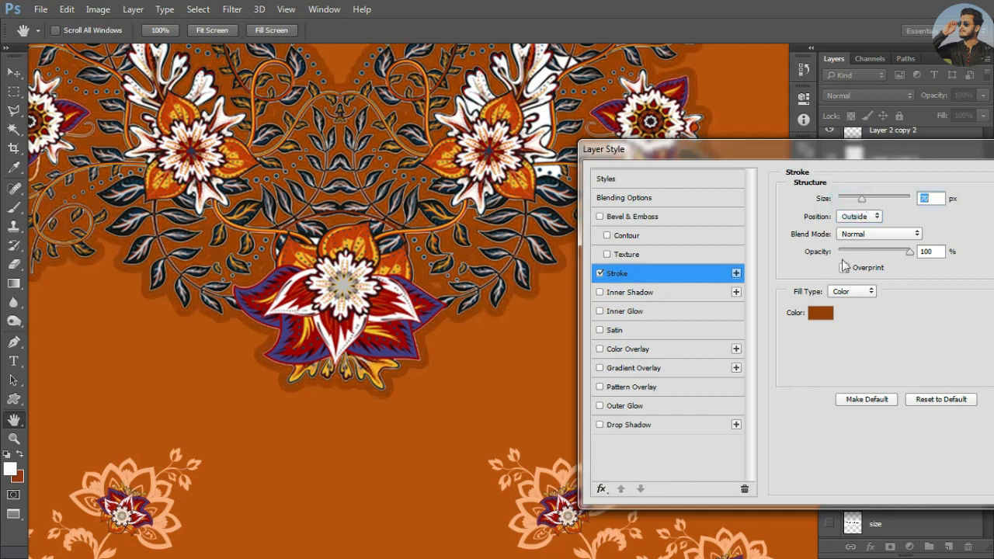
Try darker brown #783403, reddish brown #8d3f1c and the fabric's orange #b95309 as the stroke colour
click(822, 312)
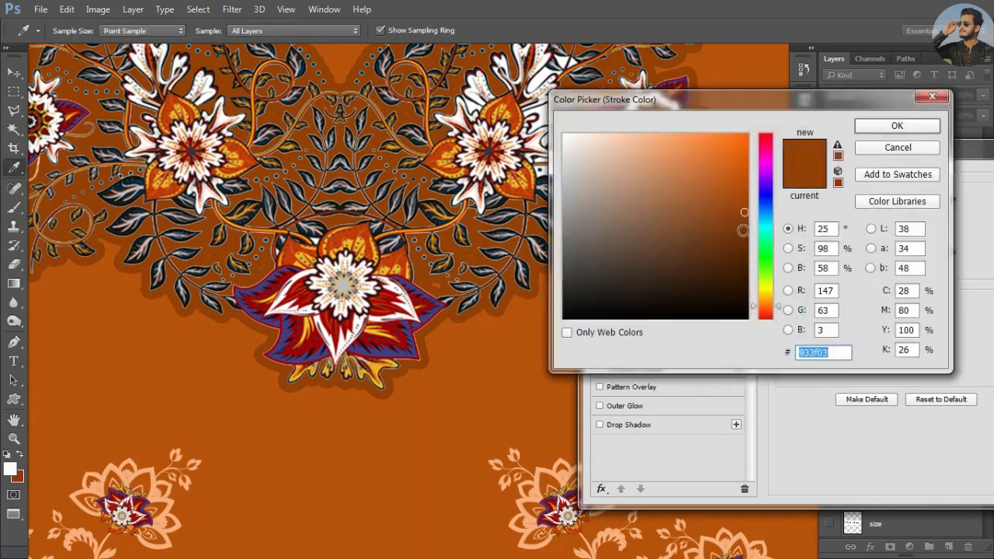
click(743, 231)
drag(743, 230, 743, 232)
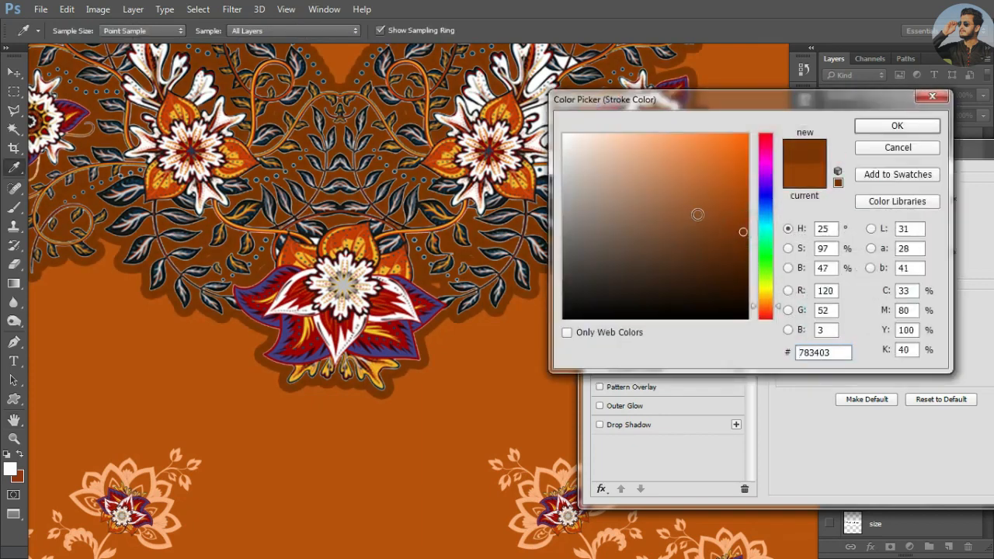
click(520, 187)
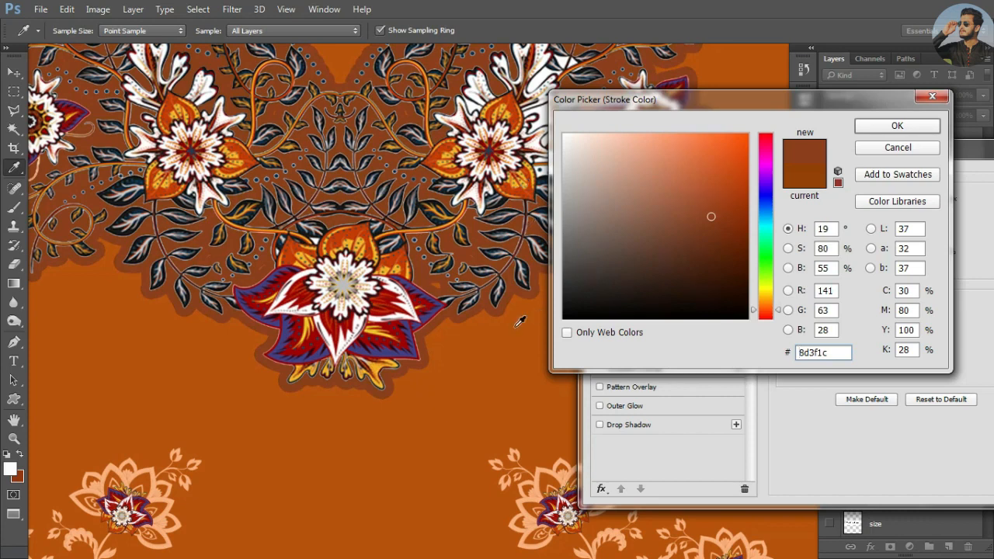
click(515, 326)
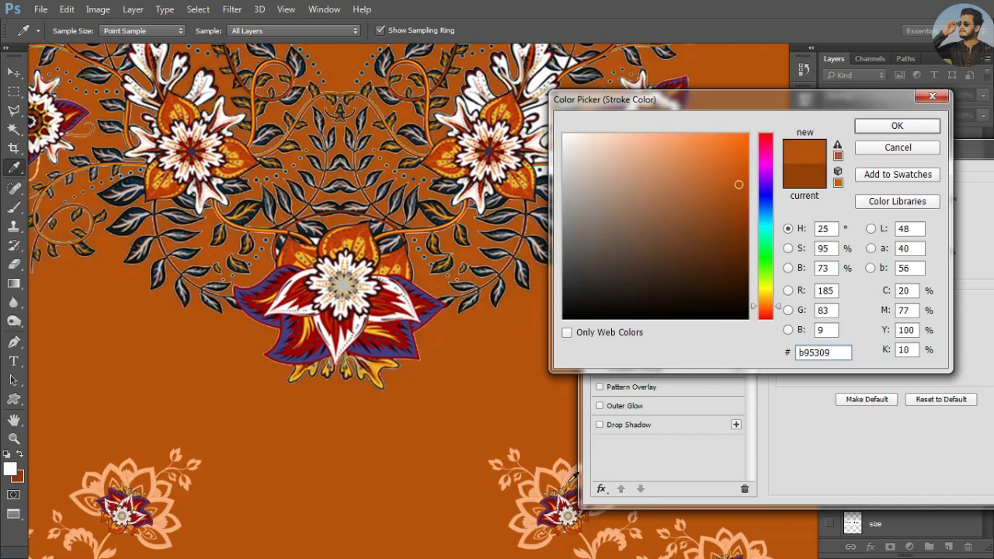
Try the bottom flower's purple and its reds #9b0000 and #a40000 as the neckline stroke colour
click(413, 343)
click(411, 346)
click(396, 345)
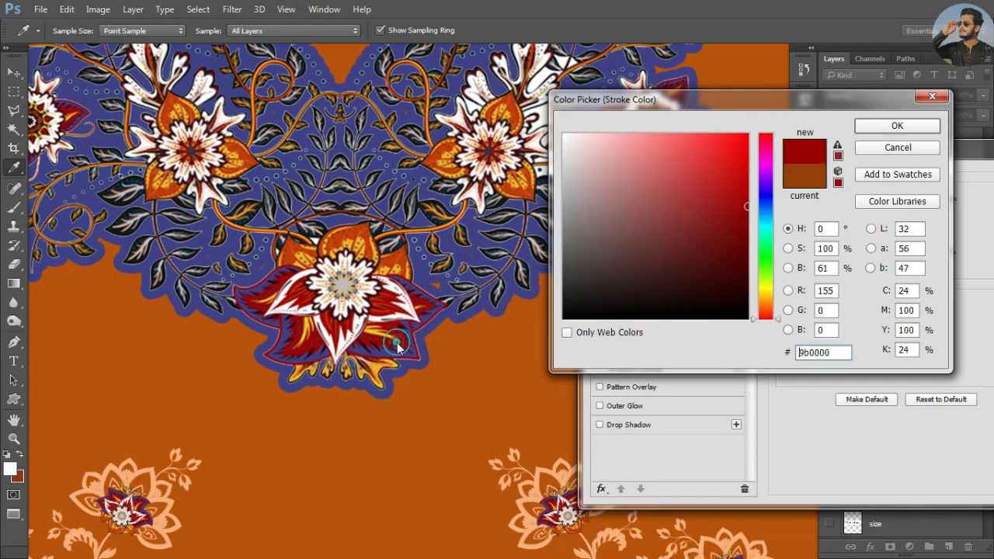
click(399, 332)
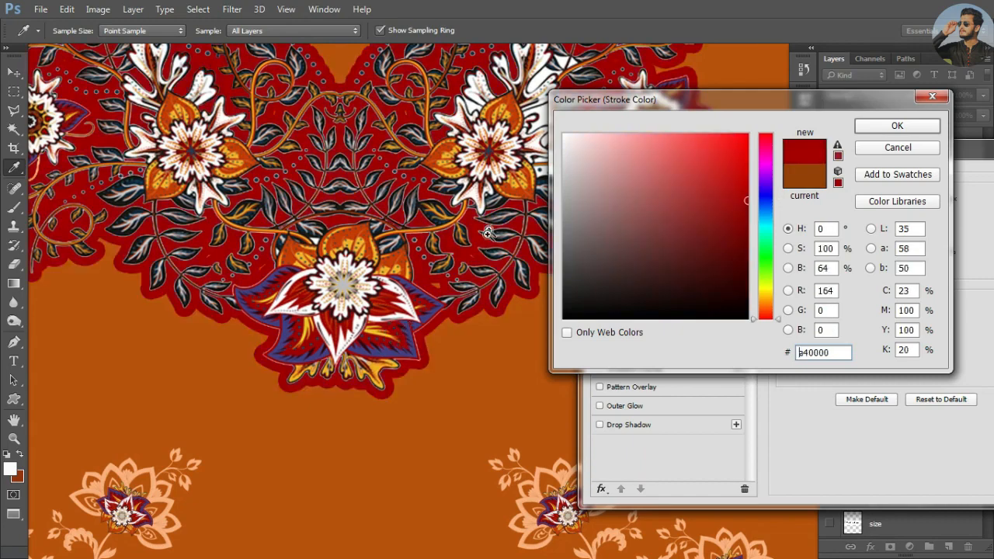
scroll(489, 230, down, 5)
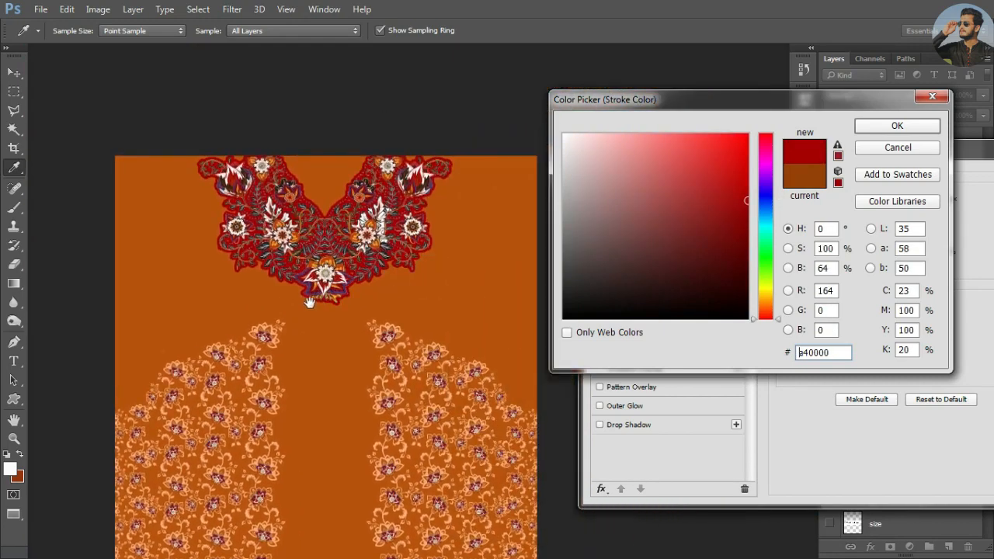
scroll(448, 295, down, 2)
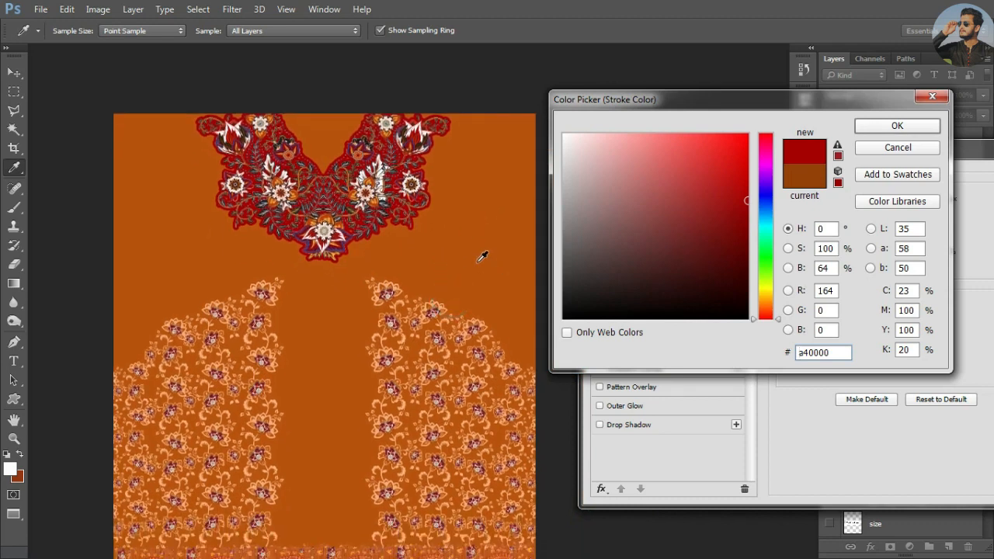
Set the neckline motif's stroke to light orange #f38738 and apply the layer style
click(482, 258)
mouse_move(742, 213)
mouse_down()
mouse_move(741, 246)
mouse_move(734, 215)
mouse_move(740, 232)
mouse_up()
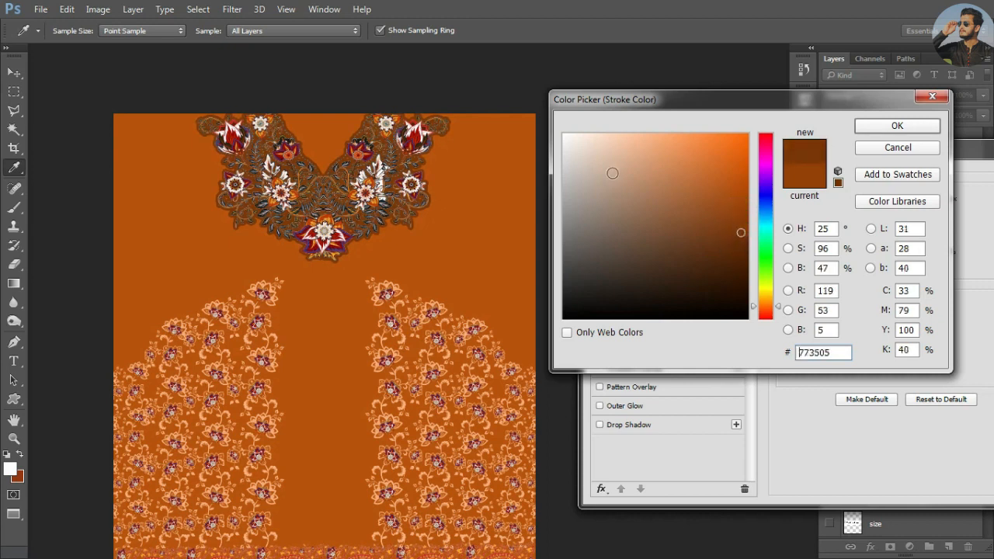
click(630, 135)
mouse_move(637, 138)
mouse_down()
mouse_move(702, 167)
mouse_move(715, 162)
mouse_move(686, 155)
mouse_move(721, 139)
mouse_move(676, 137)
mouse_move(727, 132)
mouse_move(705, 142)
mouse_up()
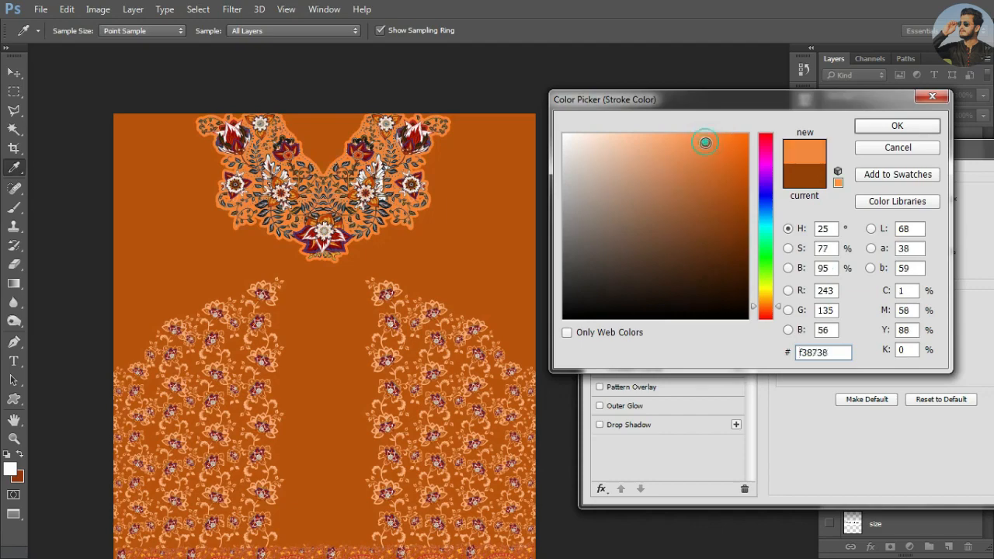
key(Return)
key(Return)
Duplicate a floral vine strip from the left half into the empty area beside the neckline motif
key(ctrl)
key(alt+space)
drag(284, 233, 359, 242)
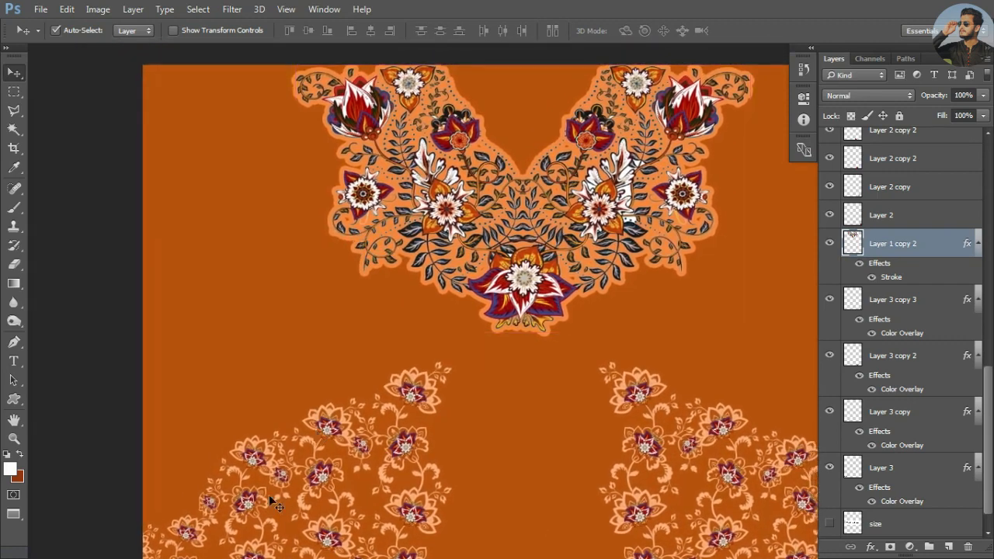
drag(252, 461, 227, 156)
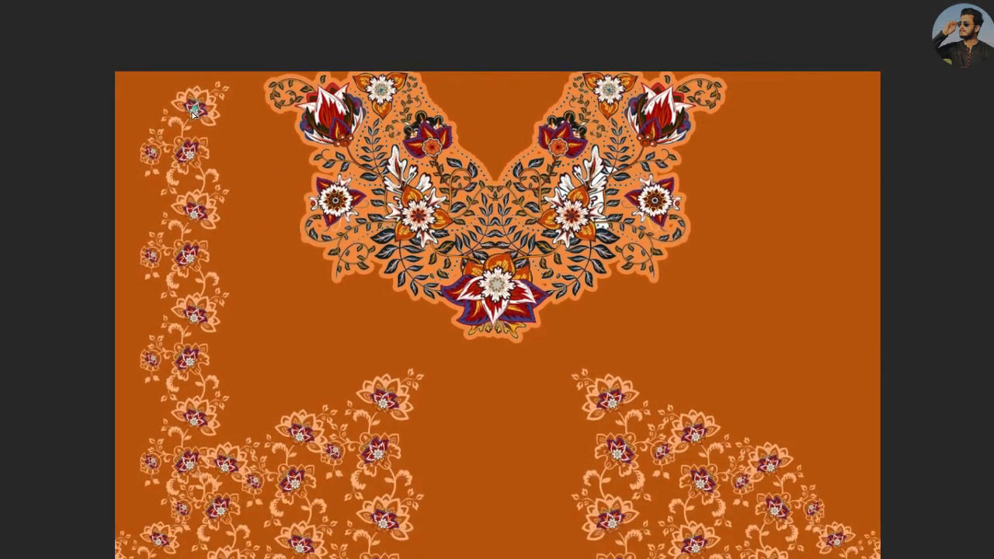
Try lowering the duplicated vine strip slightly and flipping it vertically in place
drag(193, 111, 195, 138)
key(ctrl+t)
right_click(199, 138)
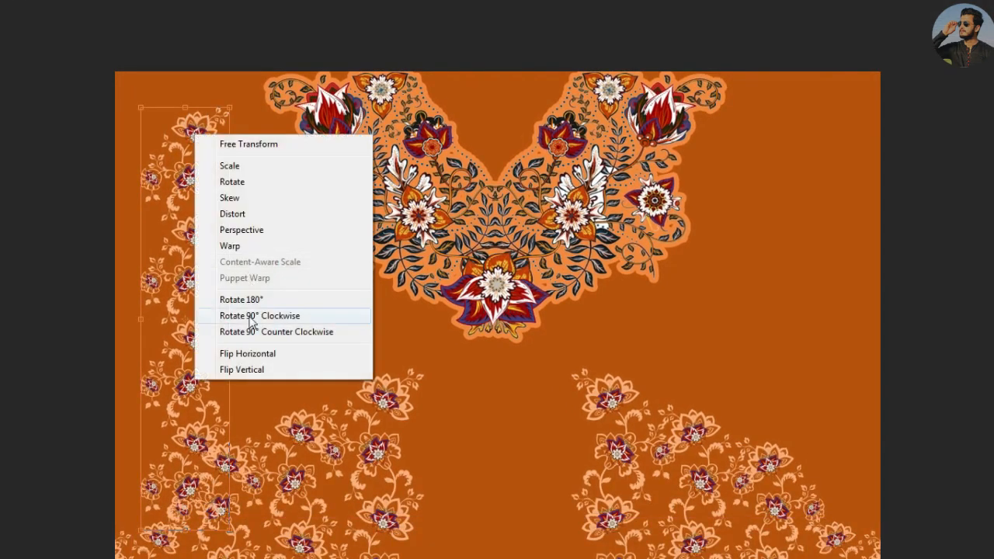
click(247, 370)
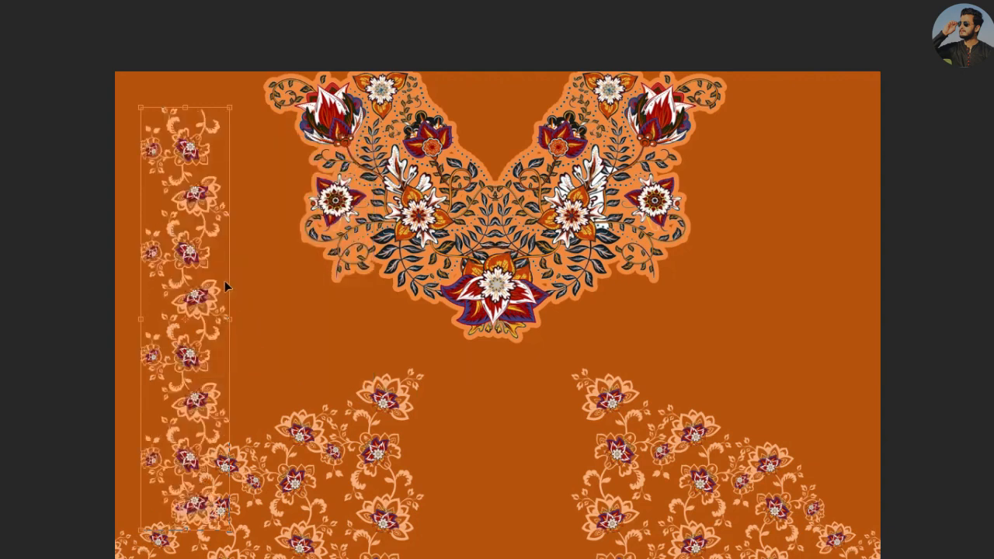
key(Return)
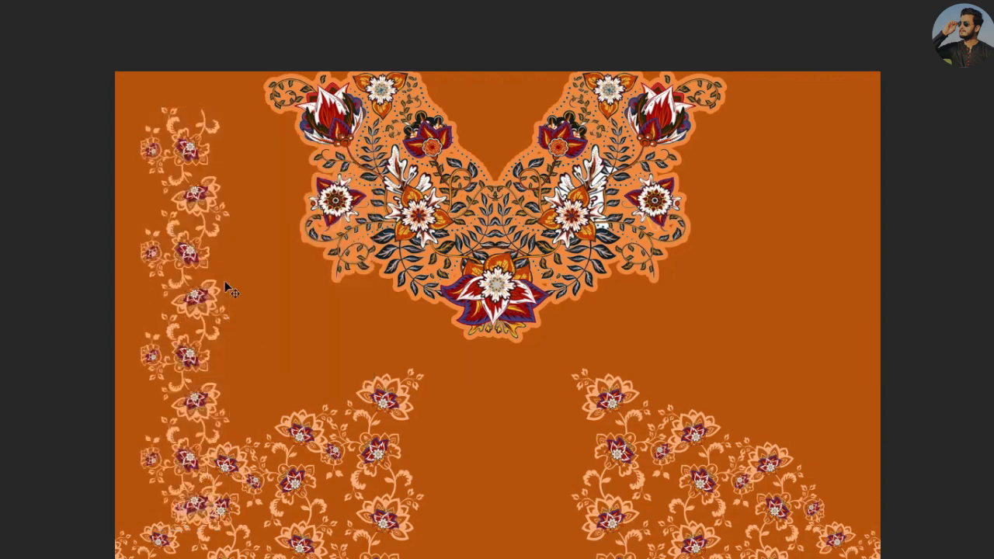
key(ctrl+0)
key(ctrl+z)
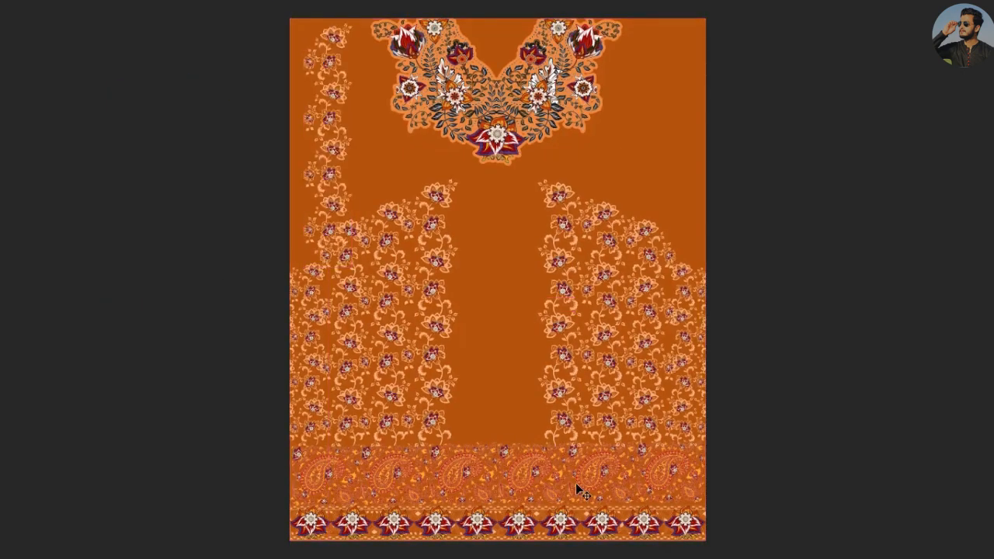
Flip the duplicated vine strip vertically and move it into the central gap below the neckline motif
key(ctrl+t)
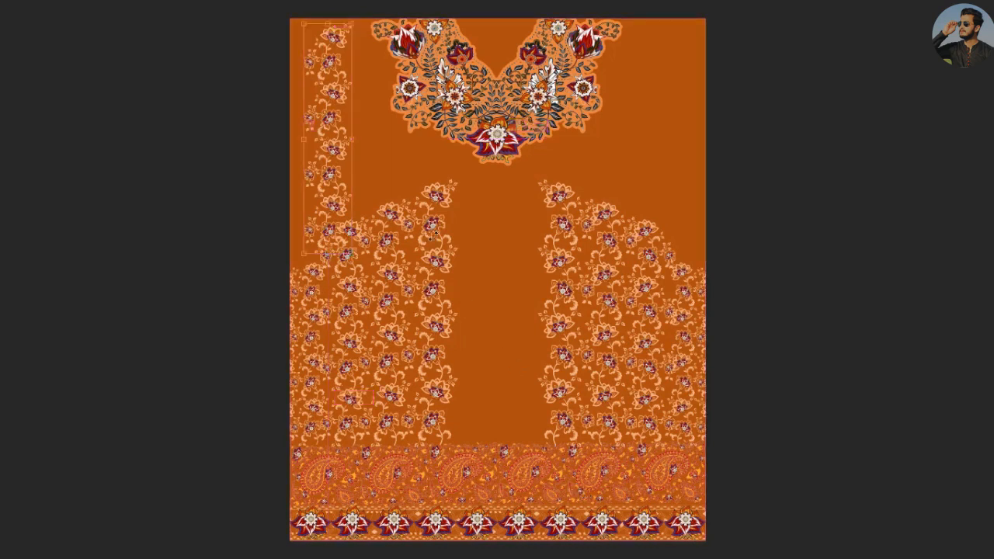
right_click(335, 169)
click(393, 407)
drag(329, 161, 505, 298)
key(Return)
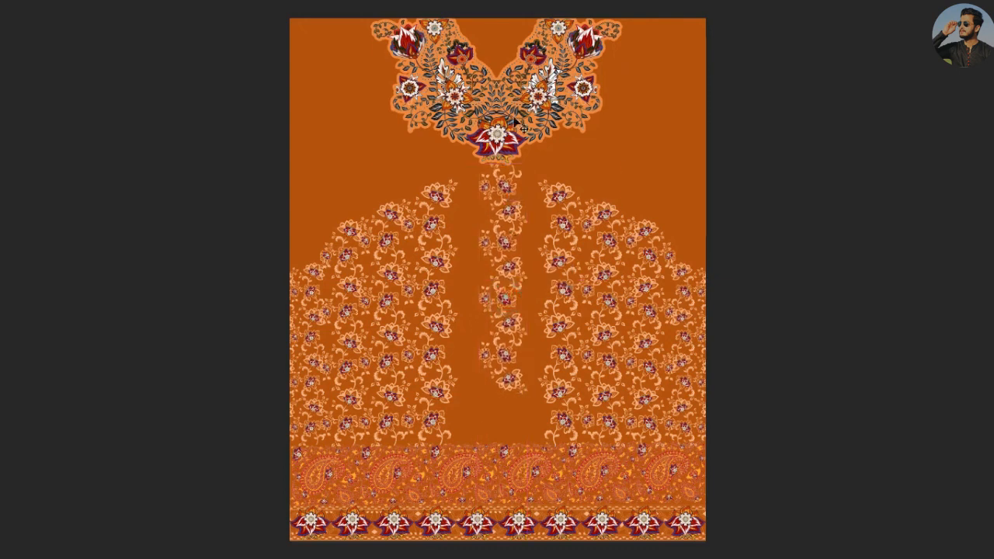
Raise the central strip until it overlaps the neckline motif's lower tip, and move the motif's layer above the strip's layer
alt+scroll(509, 132, up, 6)
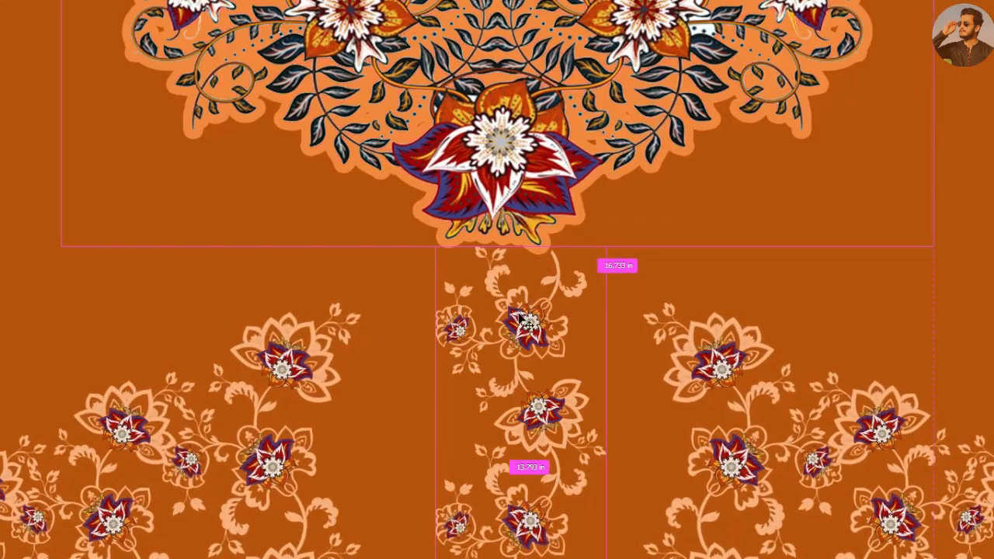
drag(519, 314, 512, 276)
key(f)
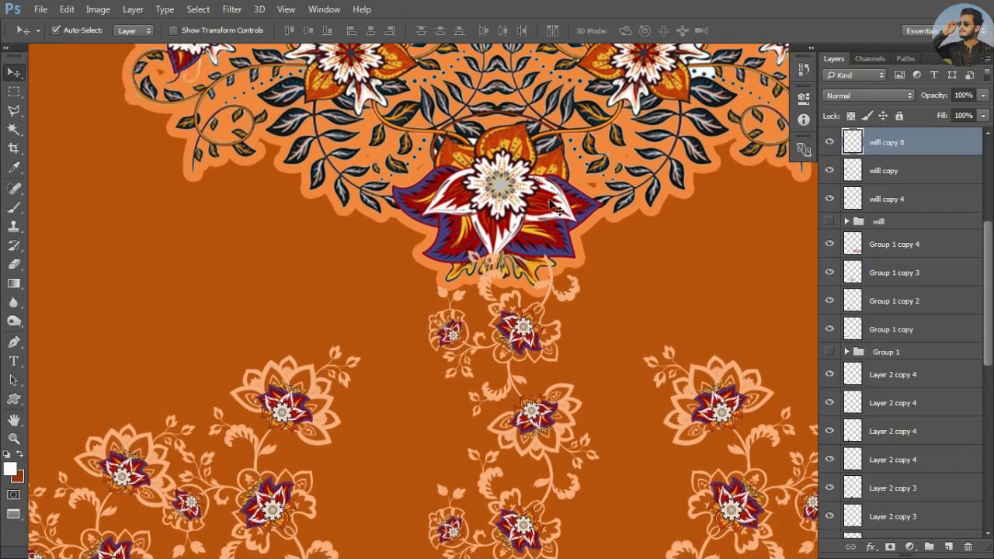
click(552, 208)
mouse_move(936, 221)
mouse_down()
mouse_move(934, 83)
mouse_move(930, 156)
mouse_move(915, 153)
mouse_up()
Duplicate the central vine strip beside itself and flip the copy horizontally to form a mirrored pair below the neckline motif
drag(558, 310, 517, 331)
drag(575, 384, 481, 189)
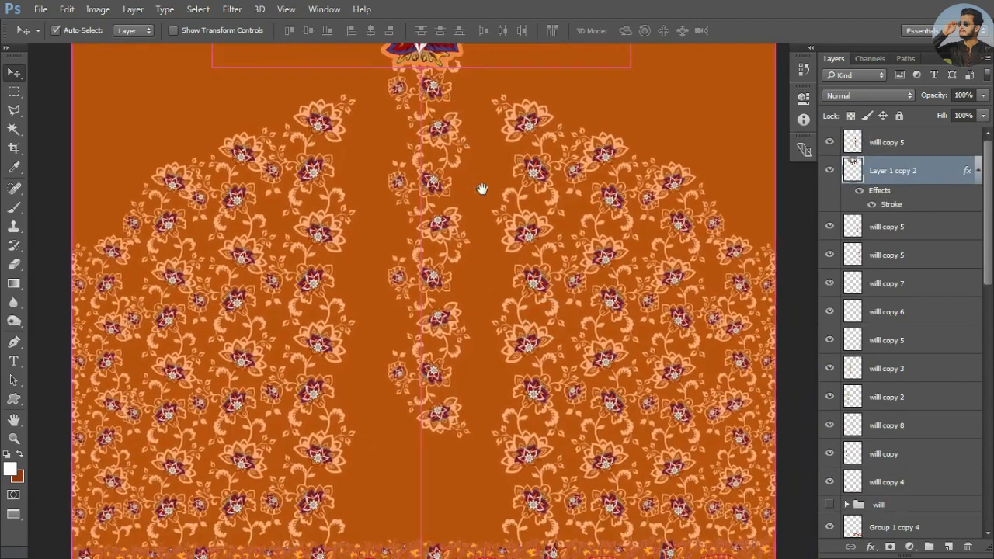
key(f)
key(f)
key(ctrl+h)
drag(412, 178, 404, 165)
drag(512, 62, 447, 149)
key(ctrl+t)
right_click(447, 147)
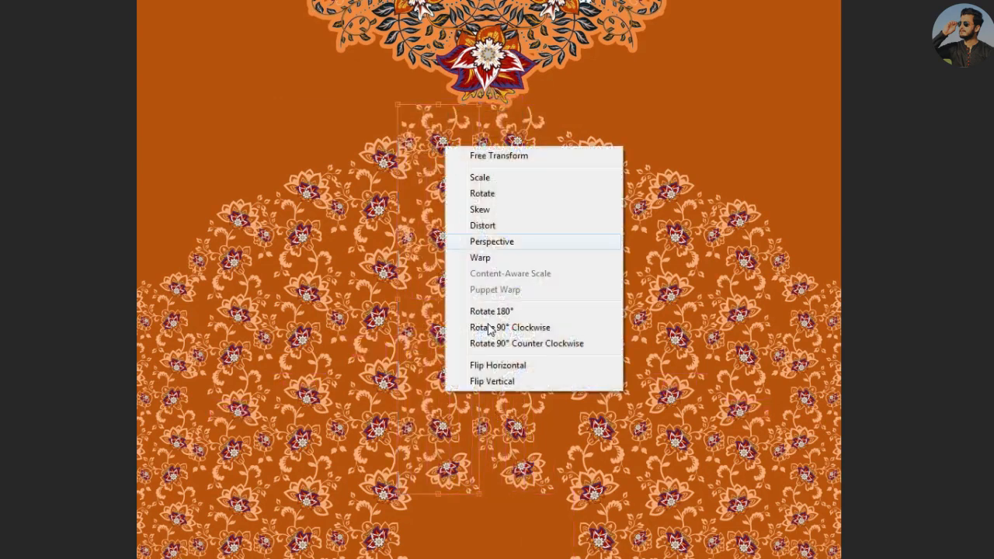
click(490, 365)
double_click(439, 242)
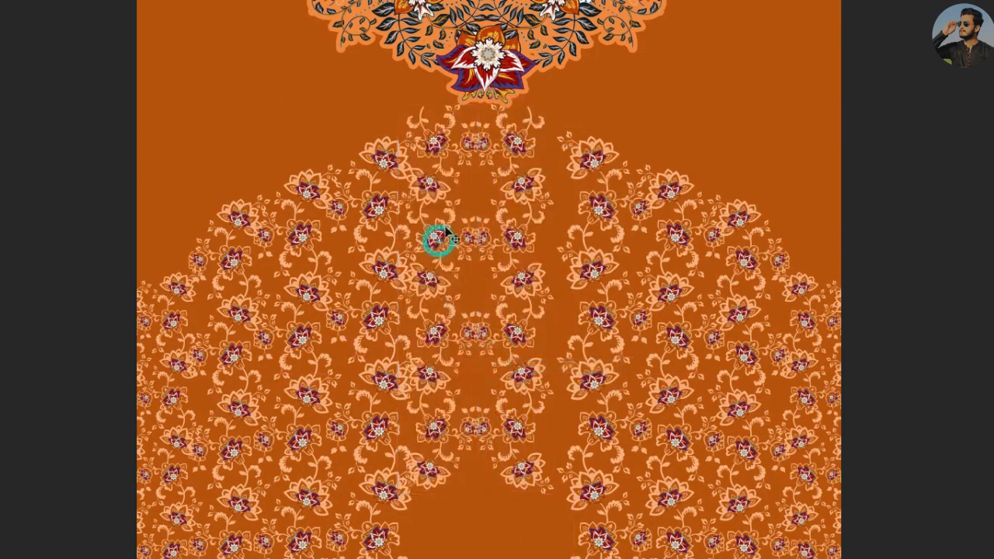
Spread the two mirrored central strips slightly apart and raise the pair until its upper ends meet the neckline motif's lower tip
drag(512, 148, 524, 149)
mouse_move(444, 139)
mouse_down()
mouse_move(449, 178)
mouse_move(448, 126)
mouse_up()
drag(478, 69, 473, 203)
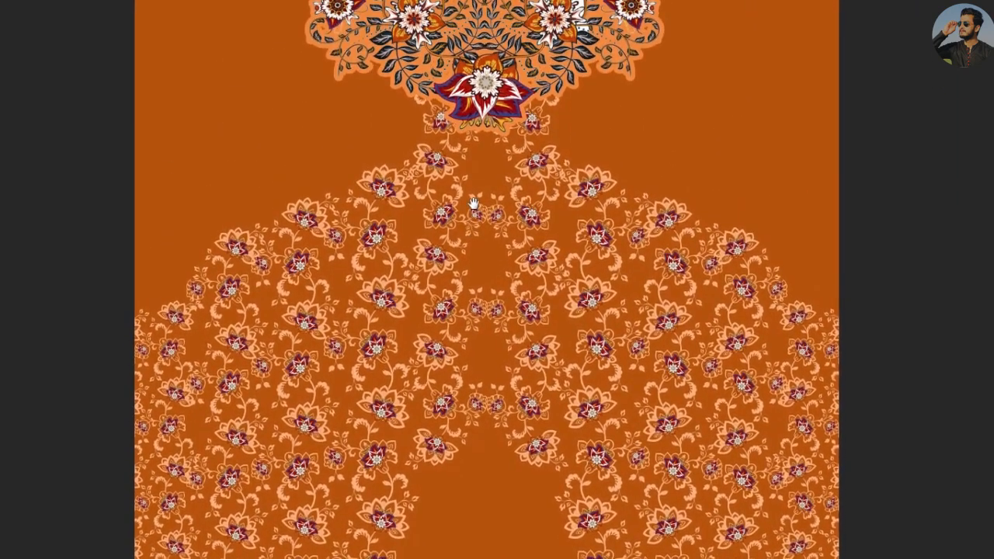
scroll(506, 206, down, 5)
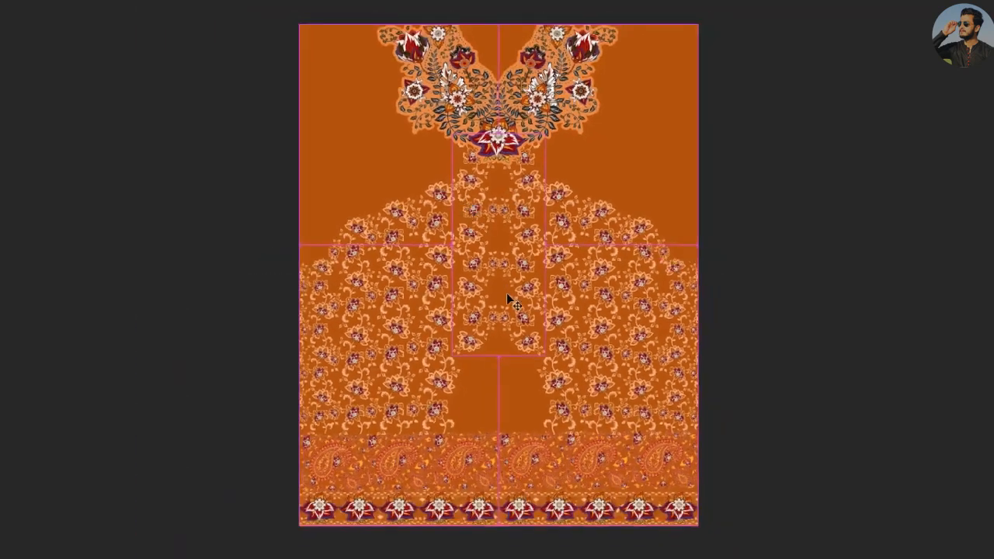
drag(506, 291, 492, 260)
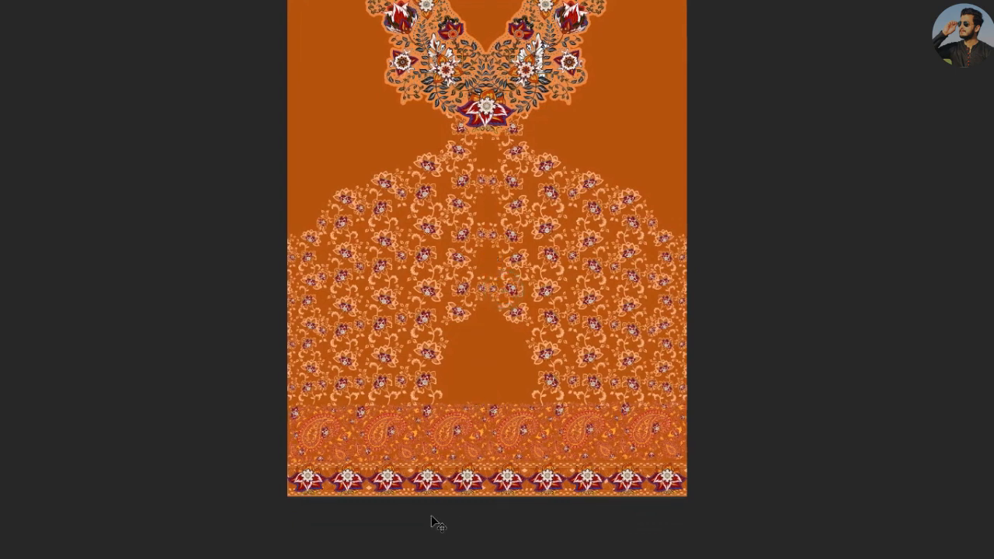
Place an enlarged copy of a bottom-border flower at the central vine panel's lower end and lower both slightly
drag(465, 485, 487, 332)
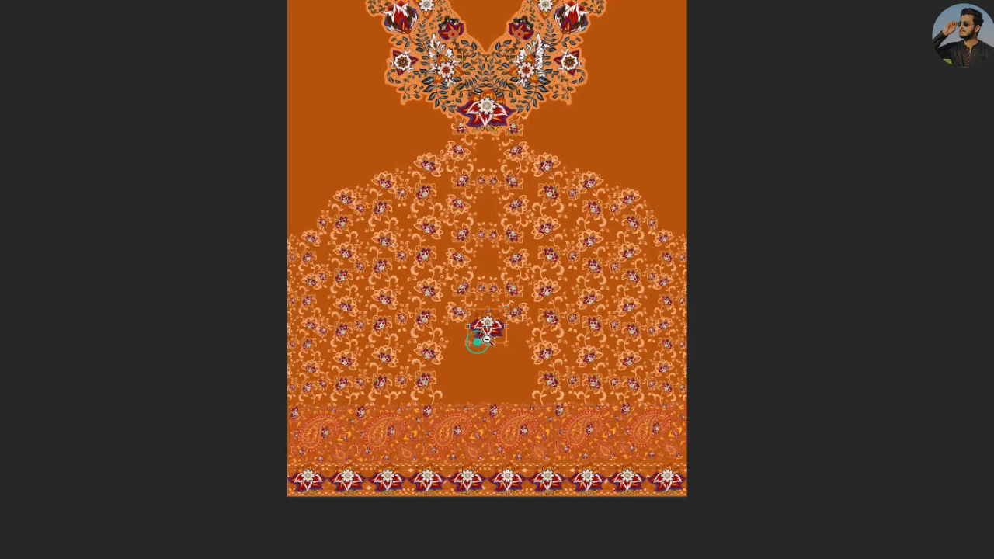
click(480, 339)
drag(545, 349, 576, 371)
double_click(527, 325)
drag(514, 239, 510, 387)
drag(543, 245, 484, 273)
key(ctrl+0)
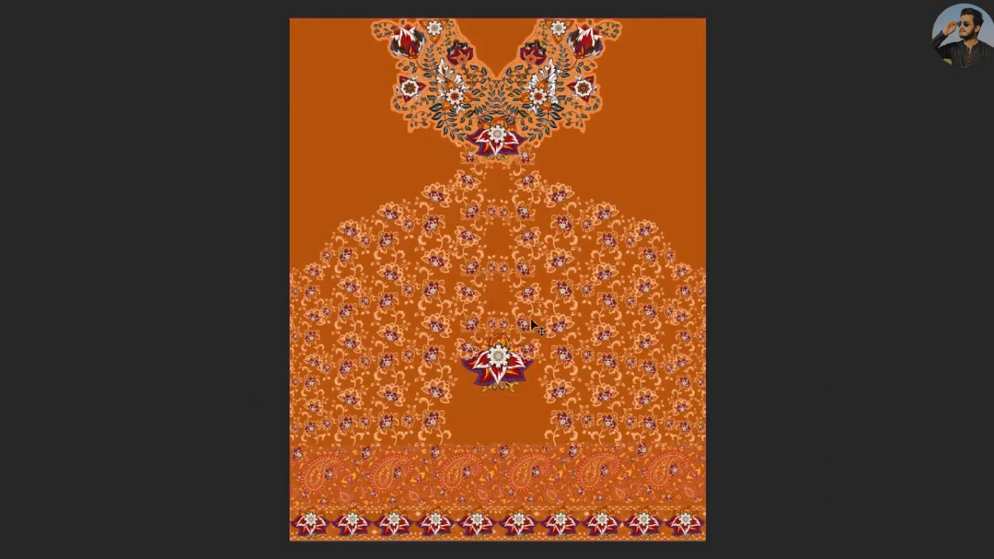
drag(516, 412, 498, 352)
Duplicate the side vine strips upward over the upper part of the shirt and lower the innermost pair to join the strips below
drag(688, 428, 284, 430)
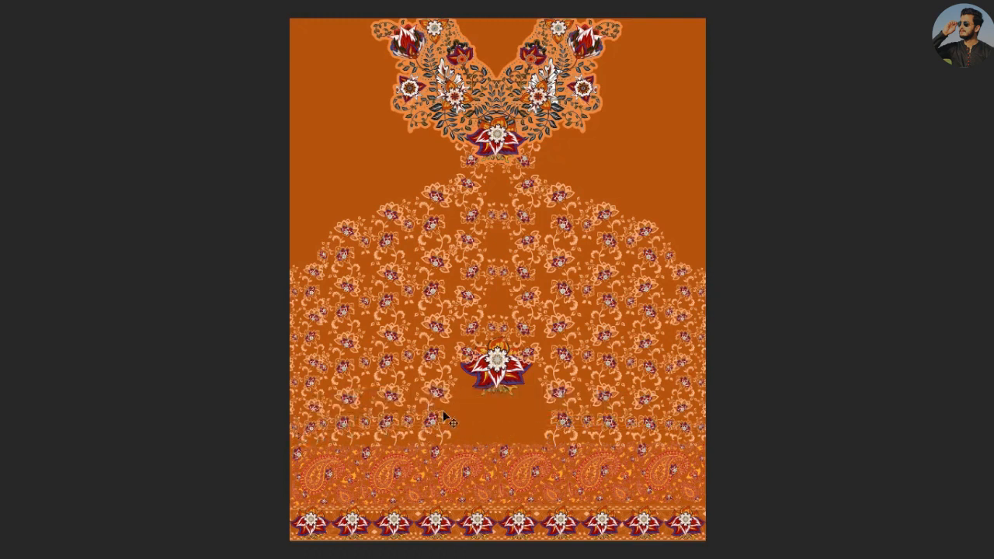
drag(434, 426, 460, 220)
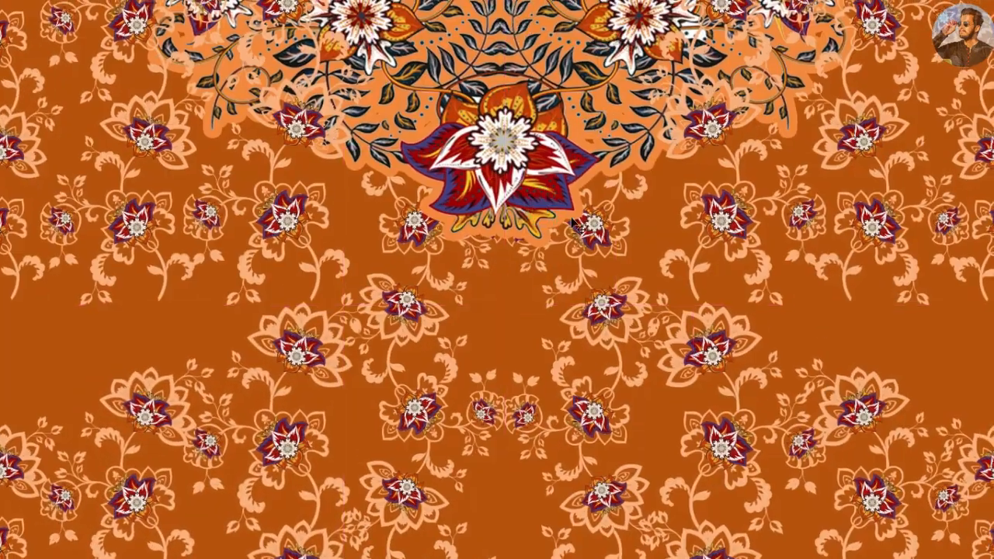
drag(722, 225, 722, 240)
Try lowering the duplicated vine strips on the left half, column by column, until they join the strips below
drag(318, 297, 417, 305)
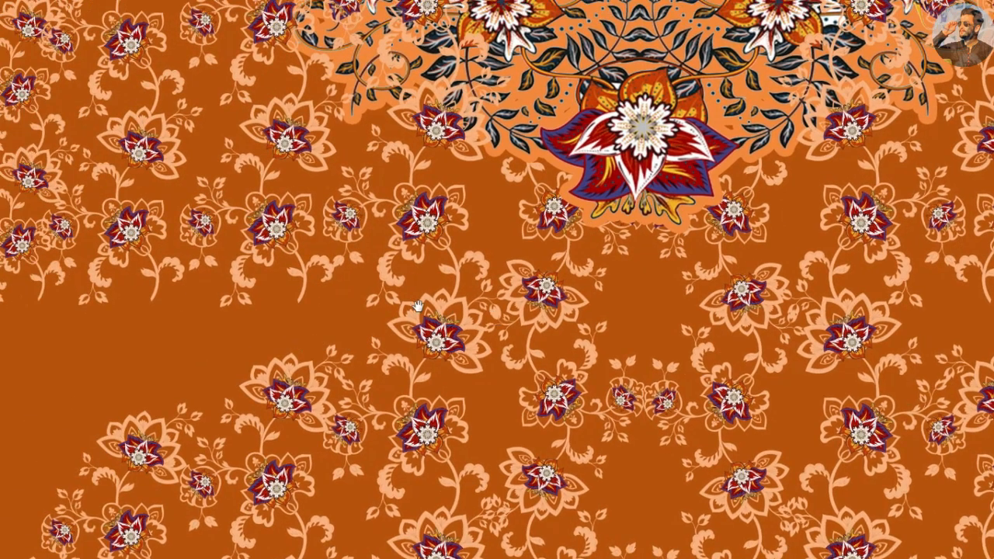
drag(347, 309, 388, 269)
click(261, 310)
drag(371, 231, 368, 291)
drag(298, 285, 478, 322)
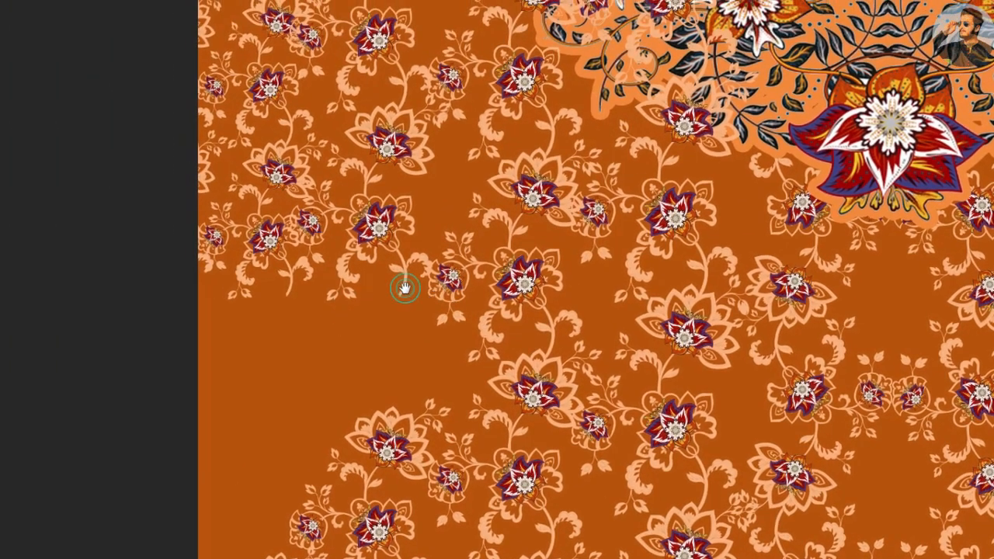
drag(406, 268, 442, 338)
drag(354, 248, 349, 516)
drag(330, 448, 425, 429)
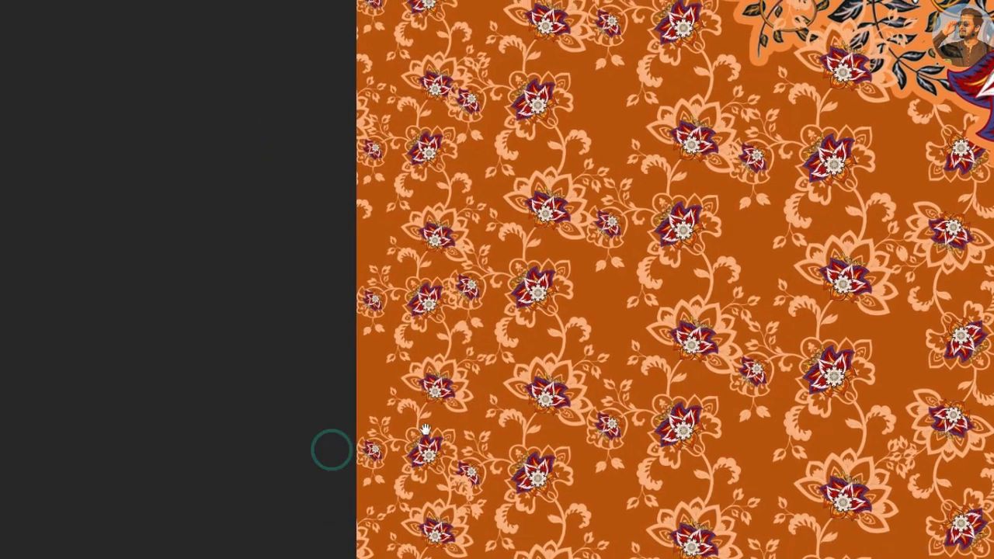
drag(369, 211, 360, 480)
drag(444, 162, 346, 476)
drag(381, 318, 354, 327)
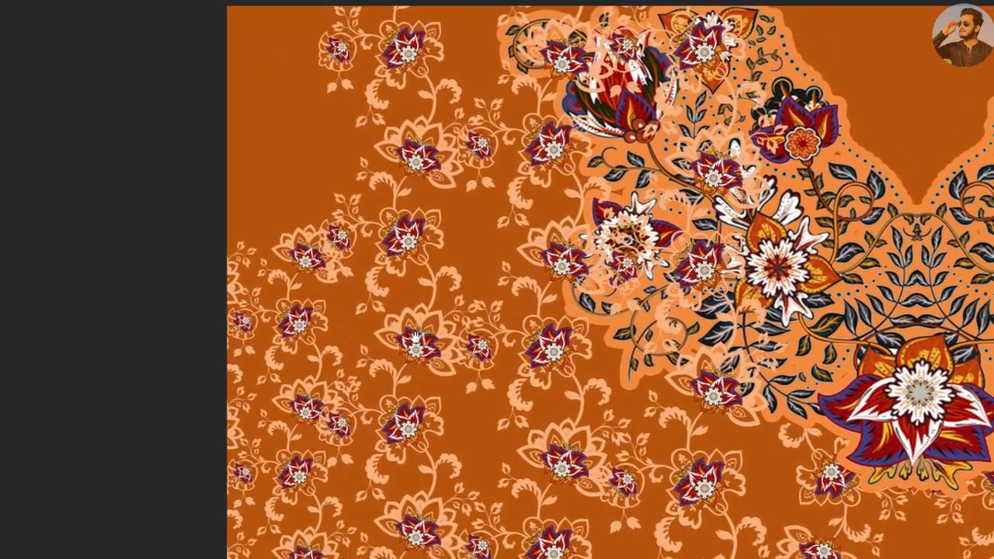
Move the neckline motif layer above all the duplicated vine strip layers
key(ctrl+0)
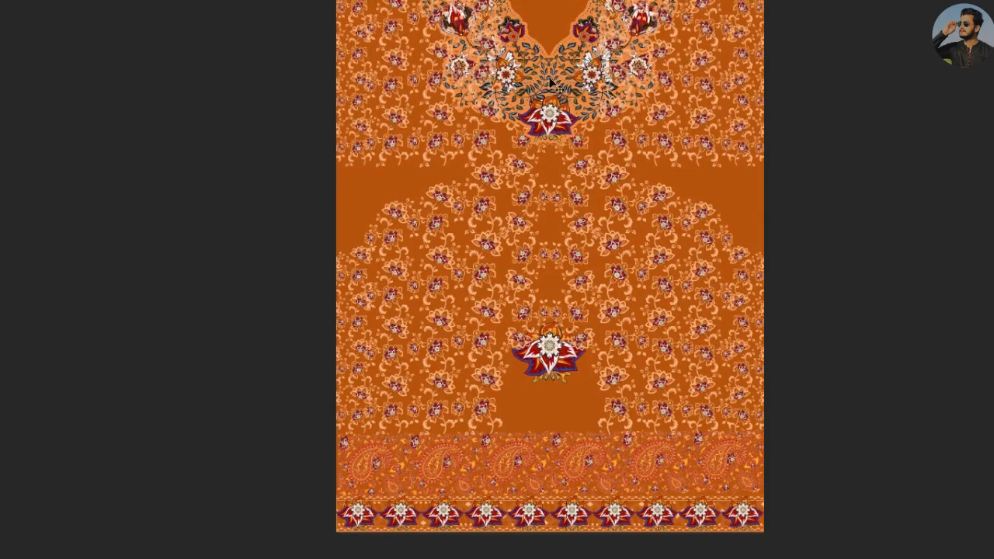
key(f)
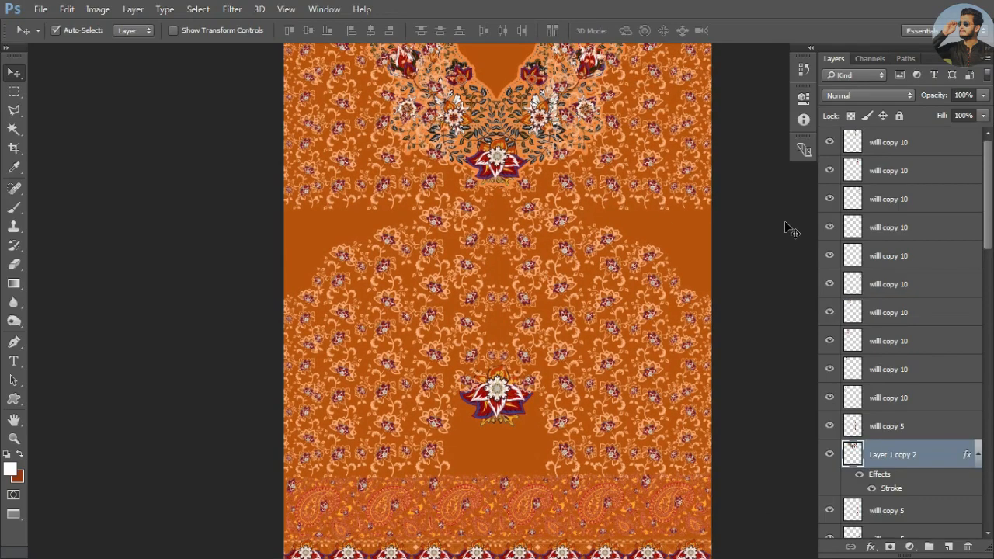
click(828, 454)
click(827, 454)
mouse_move(953, 454)
mouse_down()
mouse_move(949, 146)
mouse_move(937, 125)
mouse_move(936, 146)
mouse_up()
mouse_move(520, 120)
mouse_down()
mouse_move(613, 112)
mouse_move(534, 110)
mouse_up()
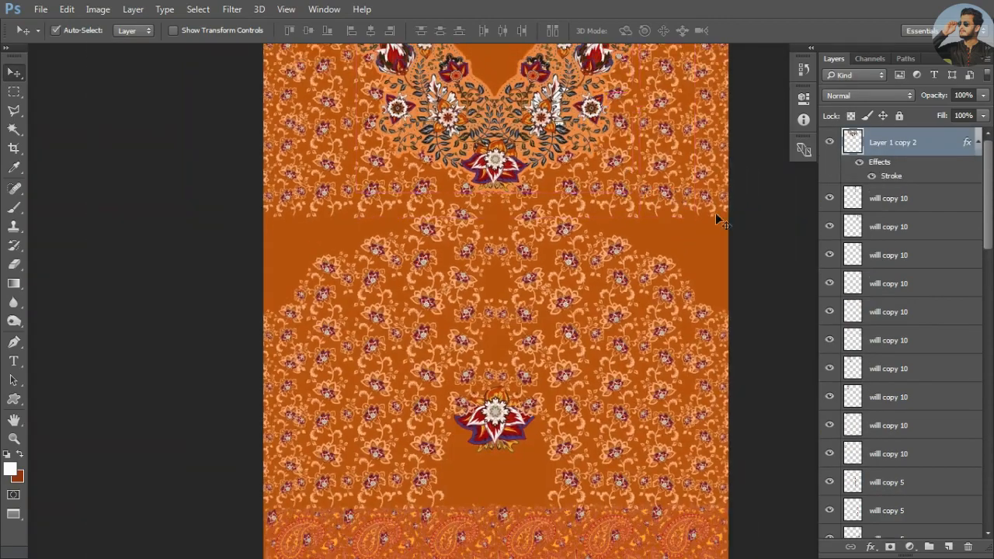
Lower the duplicated vine strips on the left half, column by column, until each joins the strip below it
key(ctrl)
drag(288, 236, 375, 228)
key(f)
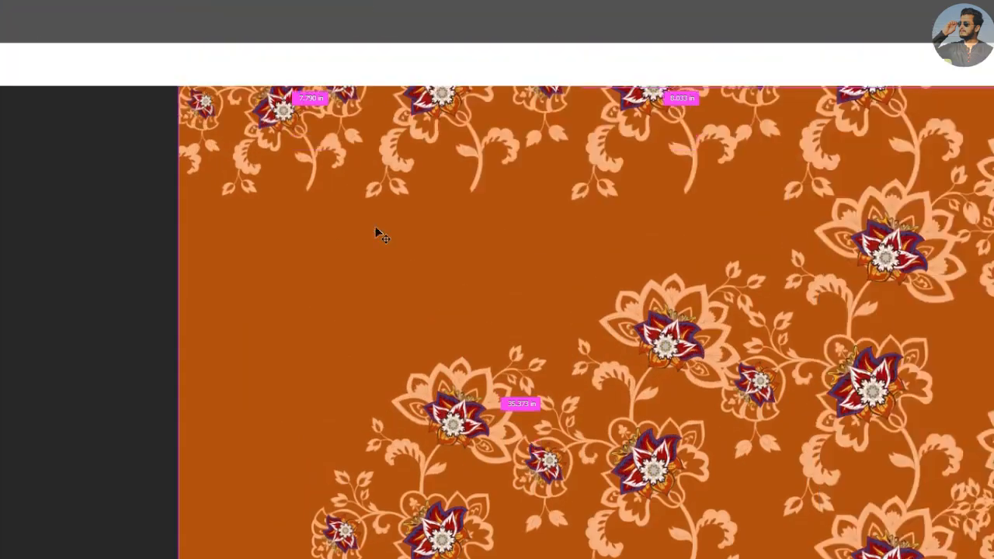
drag(428, 133, 373, 233)
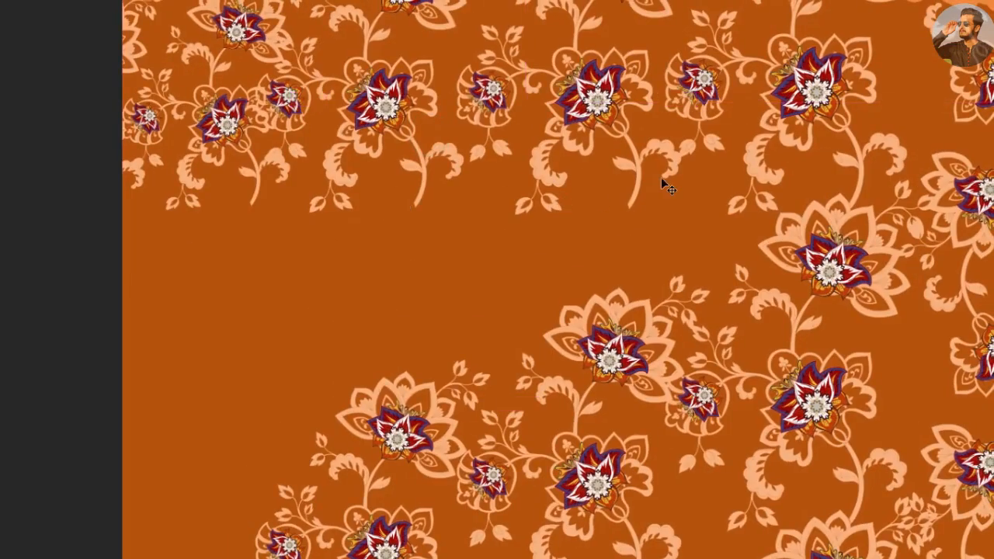
drag(651, 177, 124, 178)
drag(276, 161, 266, 267)
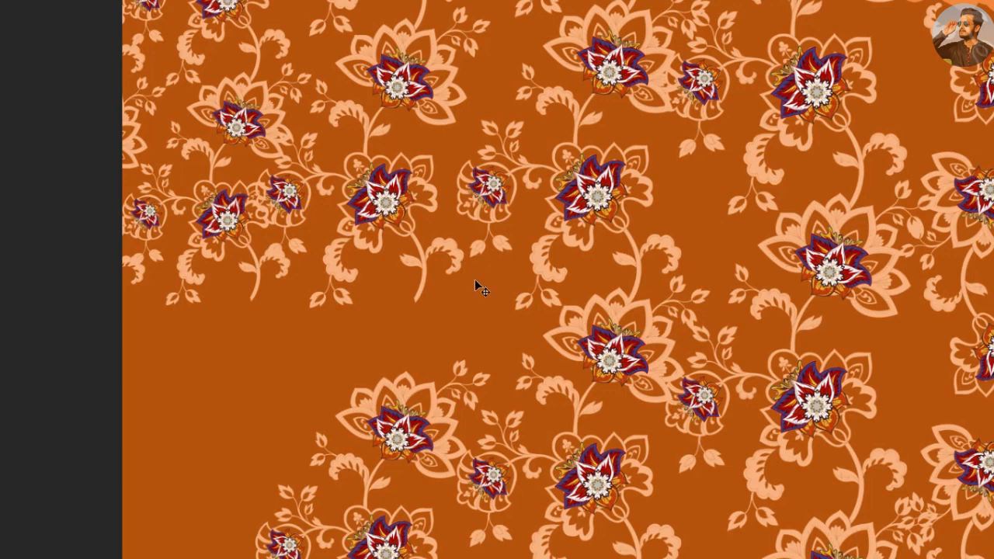
click(534, 256)
drag(424, 305, 421, 387)
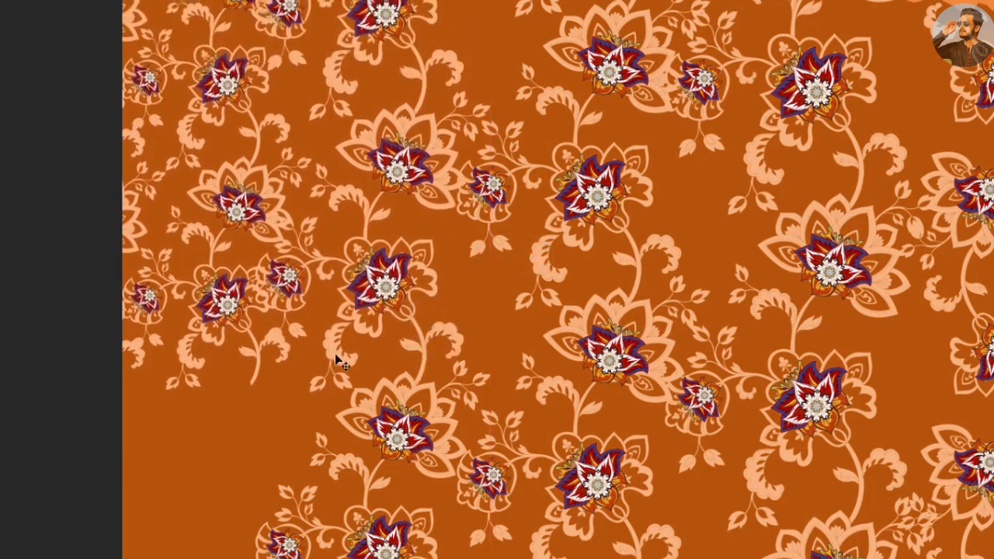
drag(269, 392, 347, 237)
Lower the duplicated vine strips on the right half, column by column, until they connect with the strips below
drag(277, 257, 85, 293)
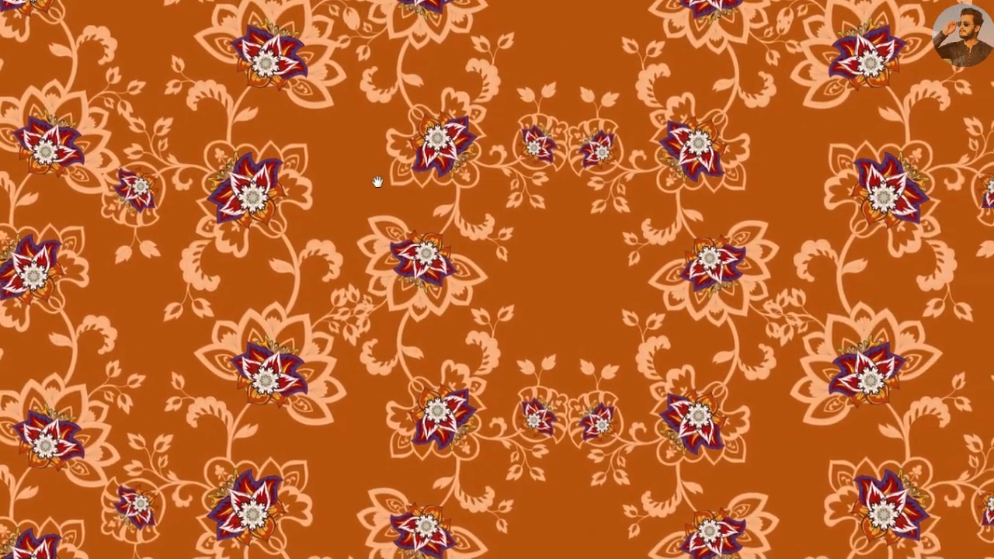
drag(399, 178, 263, 267)
drag(373, 196, 195, 251)
drag(284, 228, 136, 227)
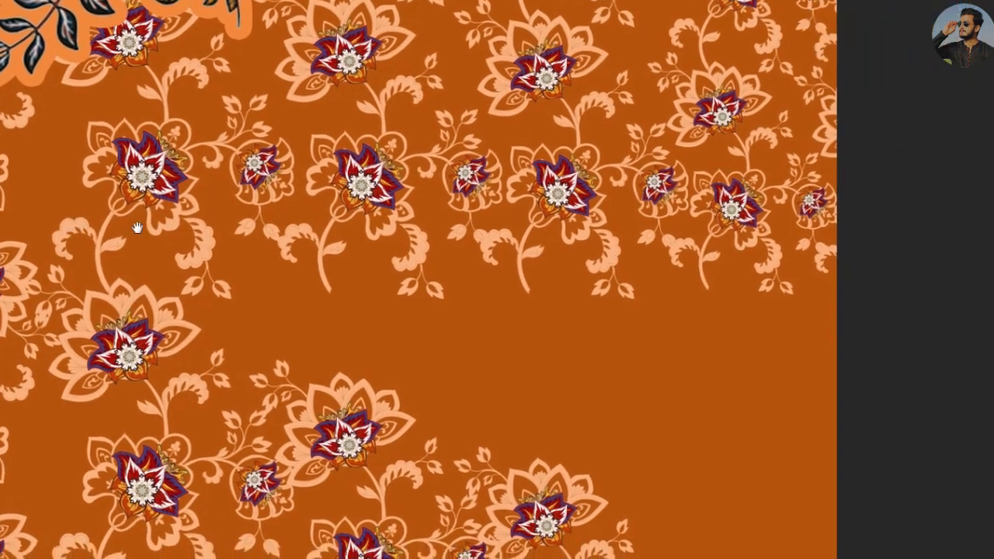
drag(322, 289, 854, 265)
drag(366, 195, 347, 91)
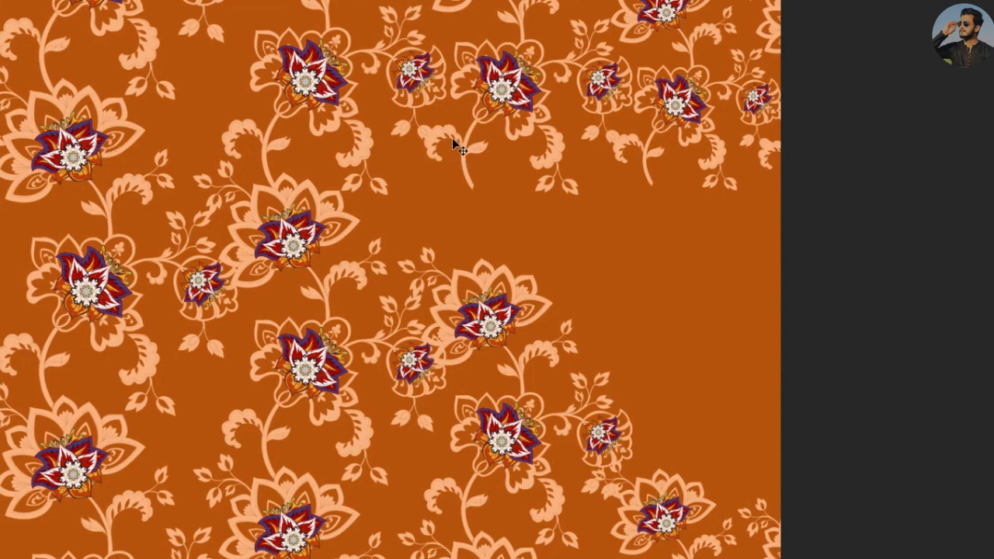
drag(450, 131, 453, 222)
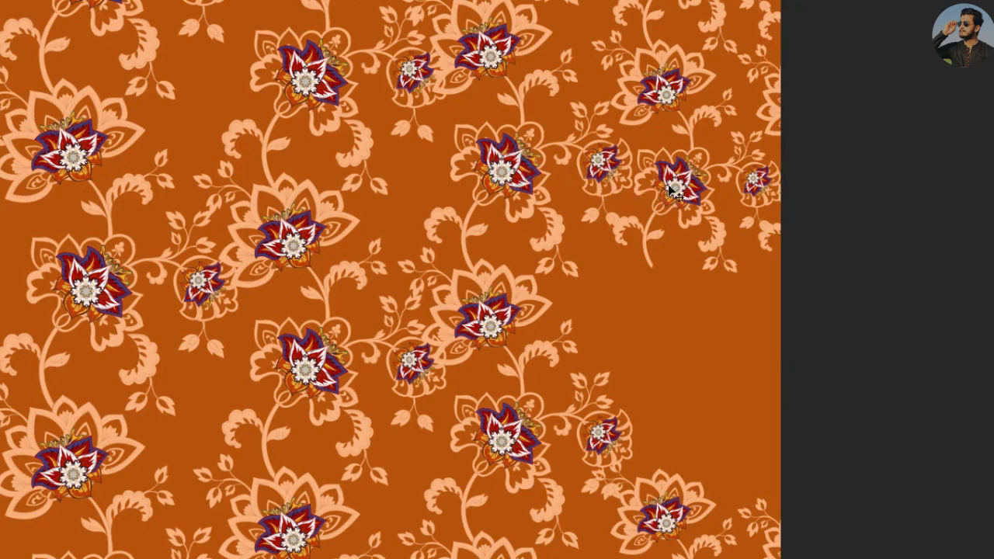
drag(679, 190, 679, 398)
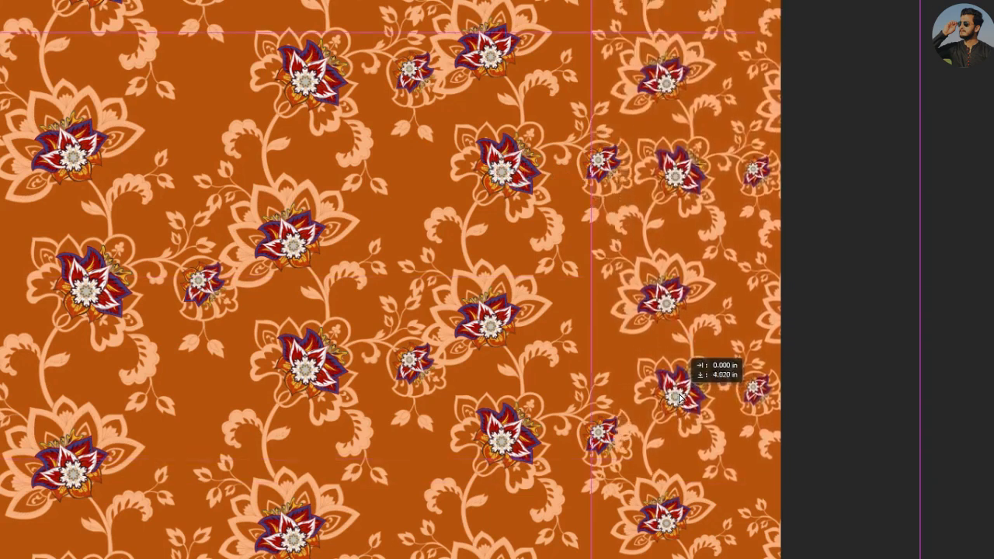
drag(680, 398, 679, 398)
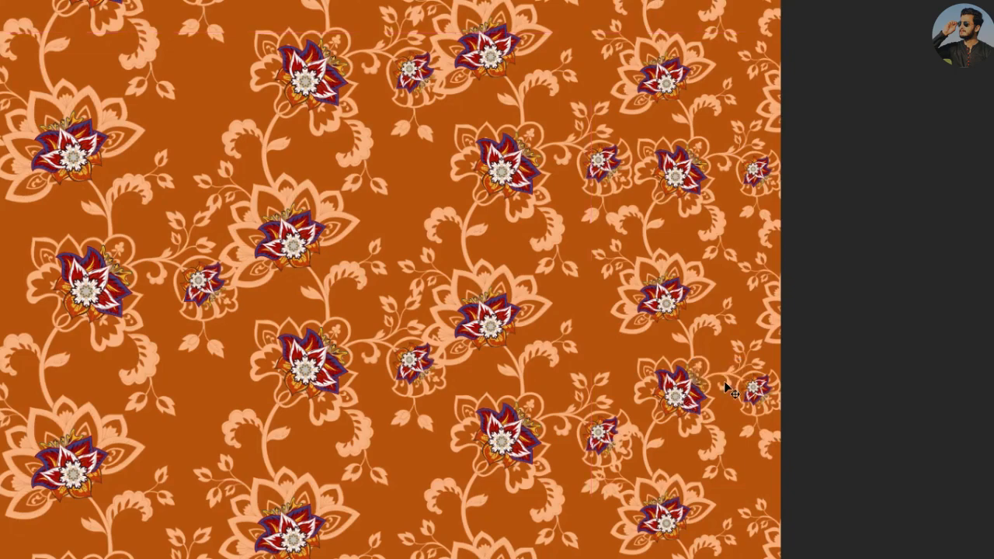
Duplicate the outermost left vine strip upward into the empty upper-left corner of the shirt and align it with the strip below
key(ctrl+0)
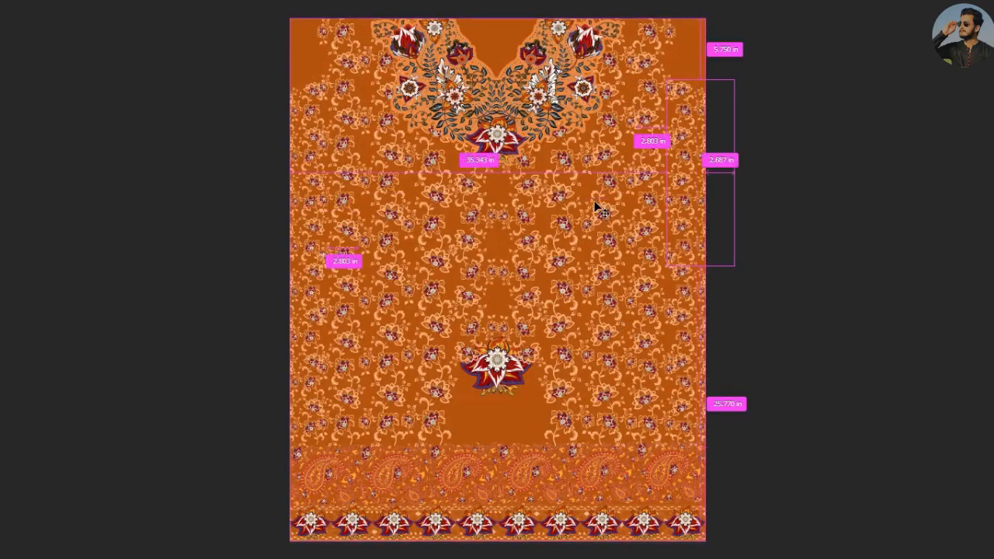
key(ctrl+space)
drag(292, 42, 391, 76)
drag(376, 127, 358, 128)
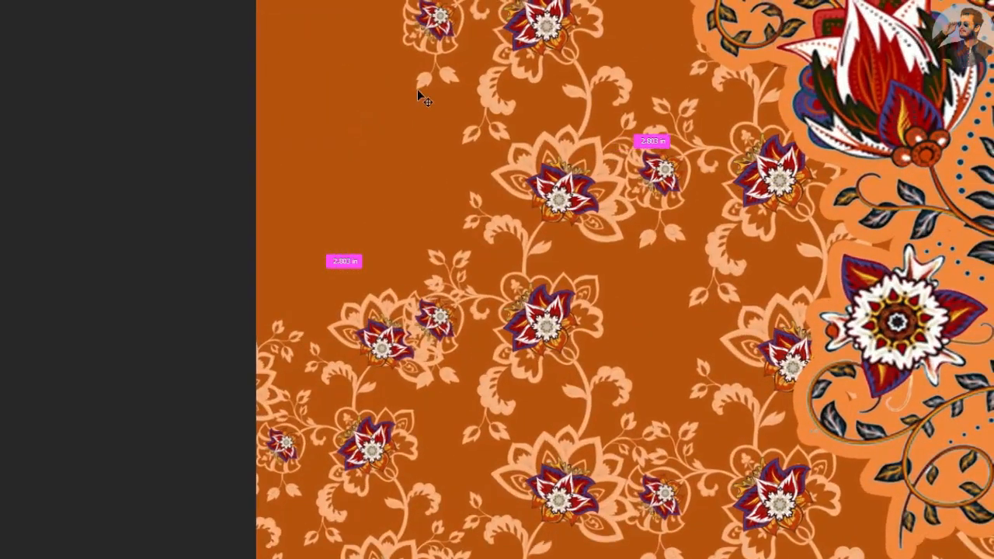
drag(324, 156, 281, 155)
drag(357, 243, 387, 48)
key(ctrl)
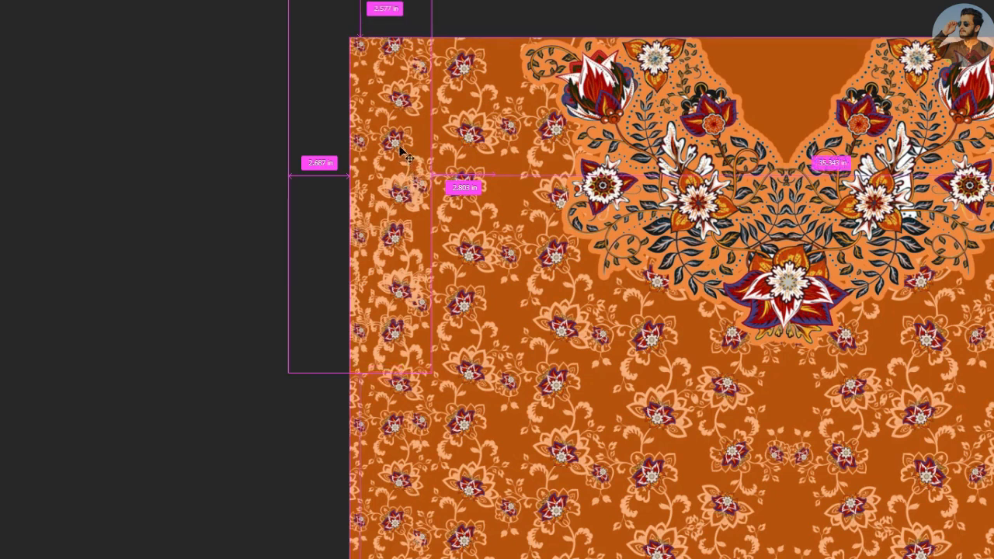
drag(396, 148, 392, 48)
drag(394, 147, 391, 53)
scroll(391, 55, up, 4)
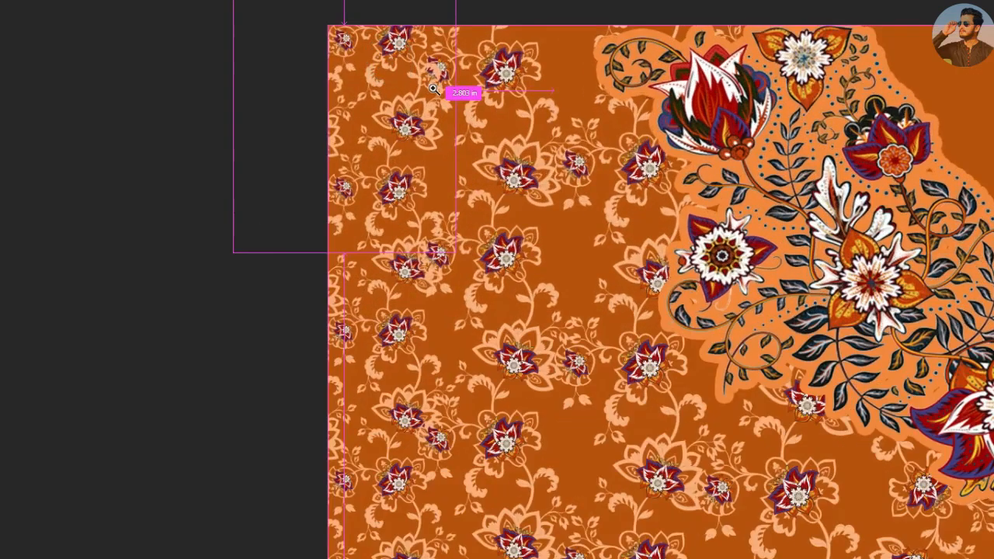
drag(435, 124, 437, 115)
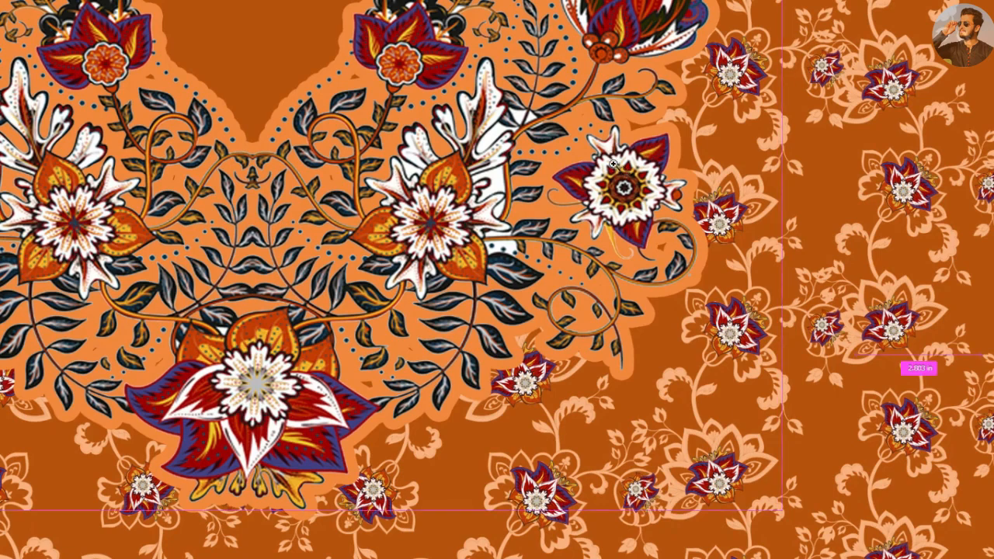
Duplicate the outermost right vine strip upward into the empty upper-right corner of the shirt and align it with the strip below
scroll(608, 163, down, 5)
mouse_move(671, 193)
mouse_down()
mouse_move(545, 236)
mouse_move(652, 187)
mouse_up()
drag(707, 272, 614, 289)
click(618, 281)
drag(615, 286, 613, 9)
click(611, 178)
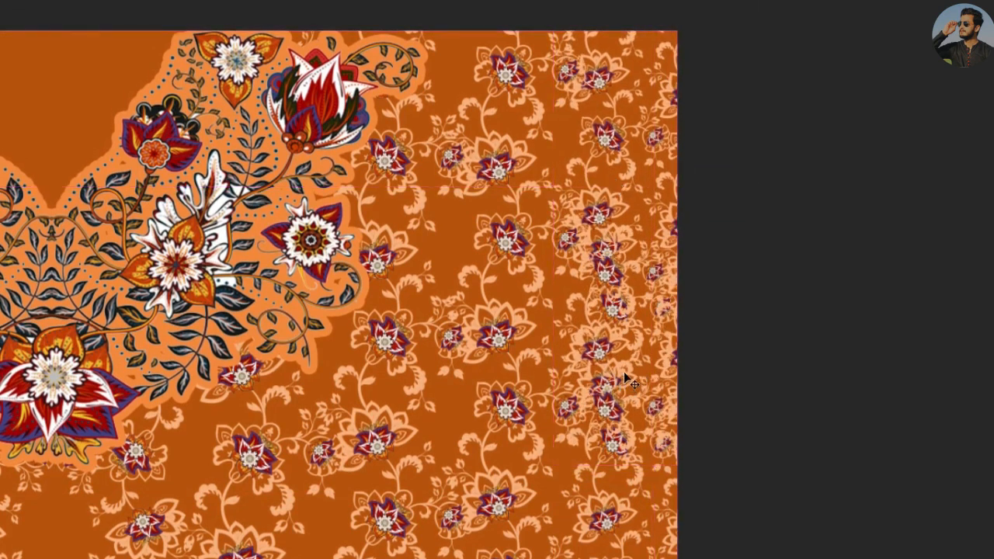
click(617, 210)
drag(650, 451, 625, 216)
key(Return)
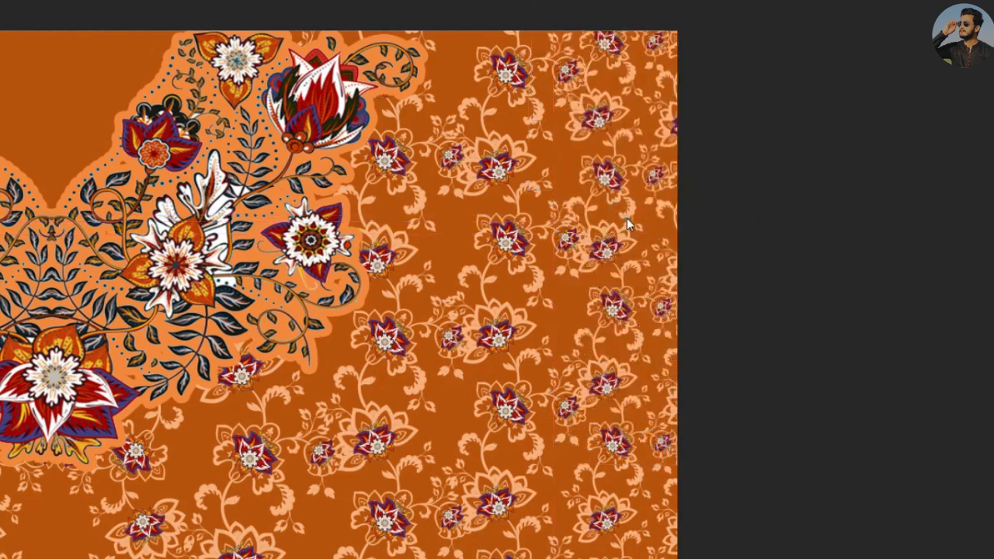
key(ctrl+0)
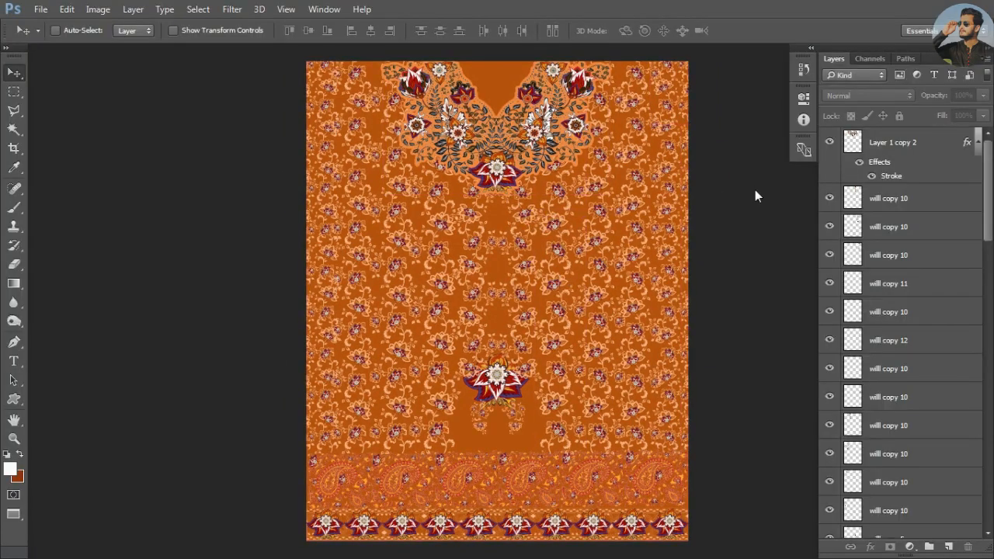
Save a JPEG copy of the front shirt design as "1 frant shirt design", replacing the existing image
key(ctrl+shift+s)
click(497, 231)
key(f)
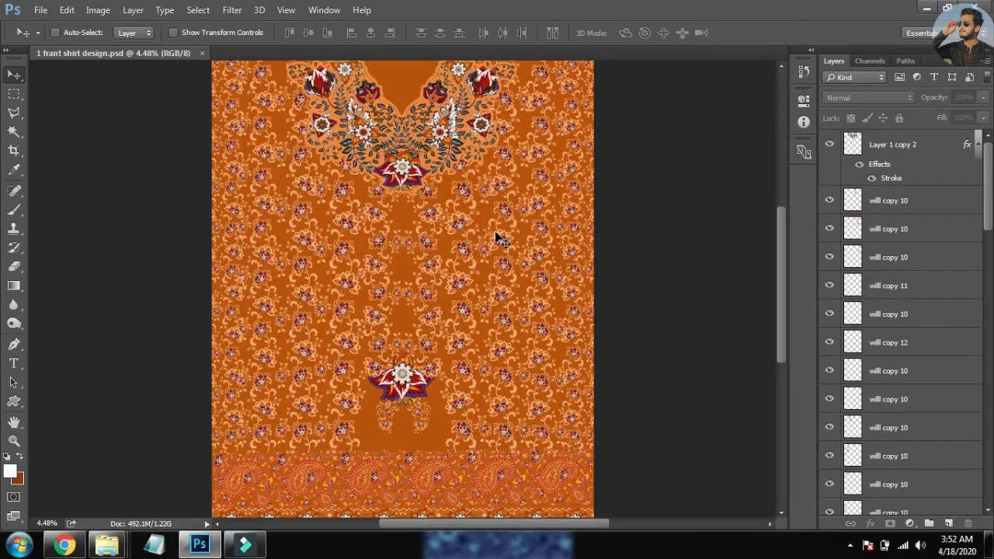
key(ctrl+shift+s)
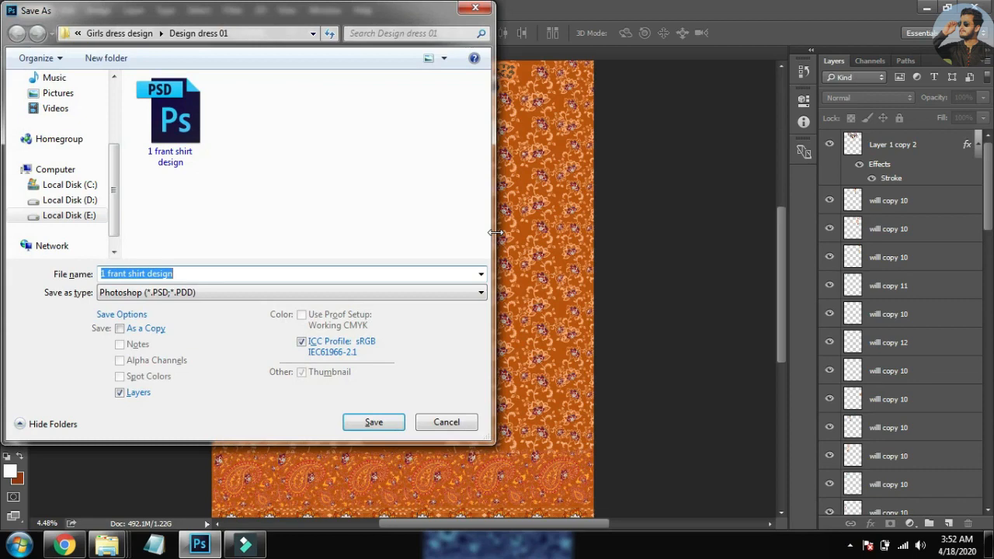
click(392, 298)
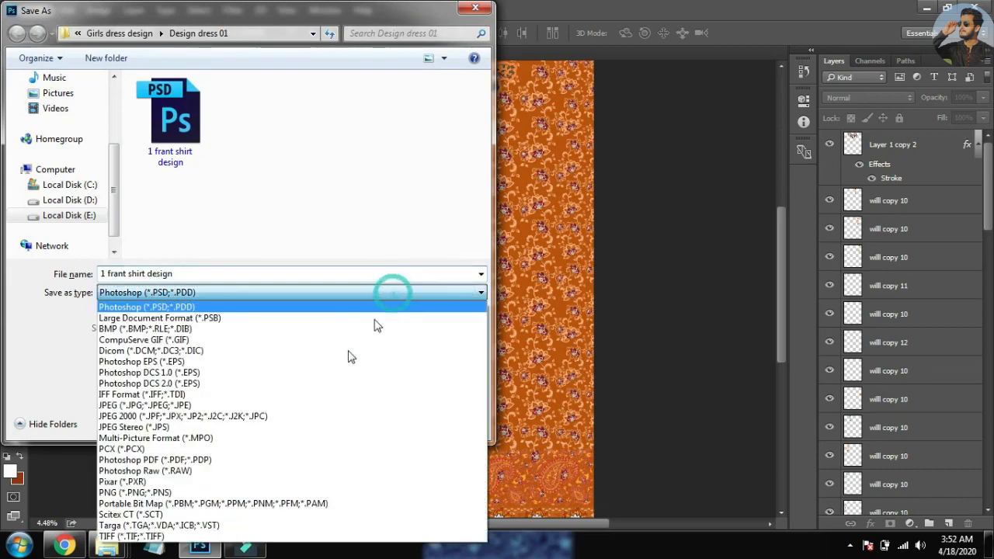
click(329, 410)
key(Return)
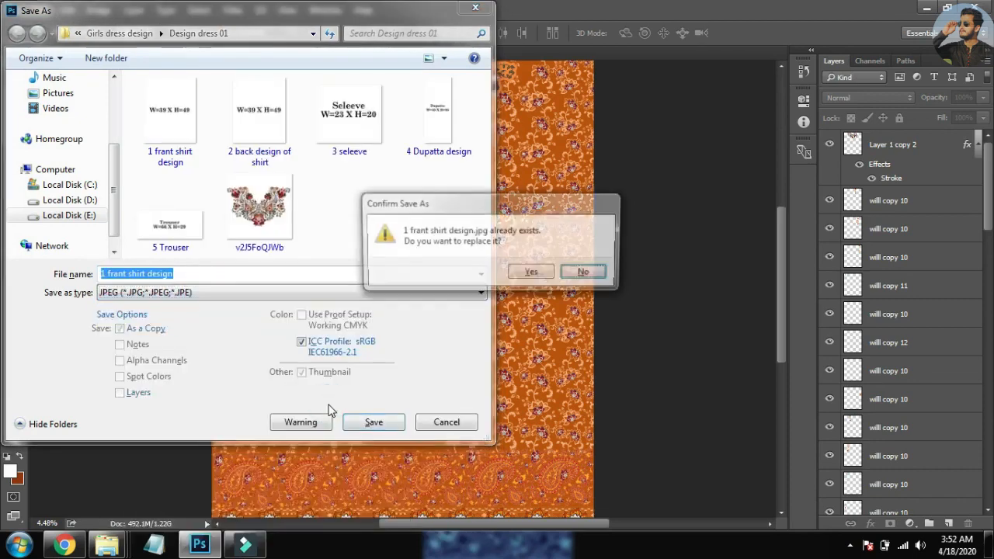
key(Return)
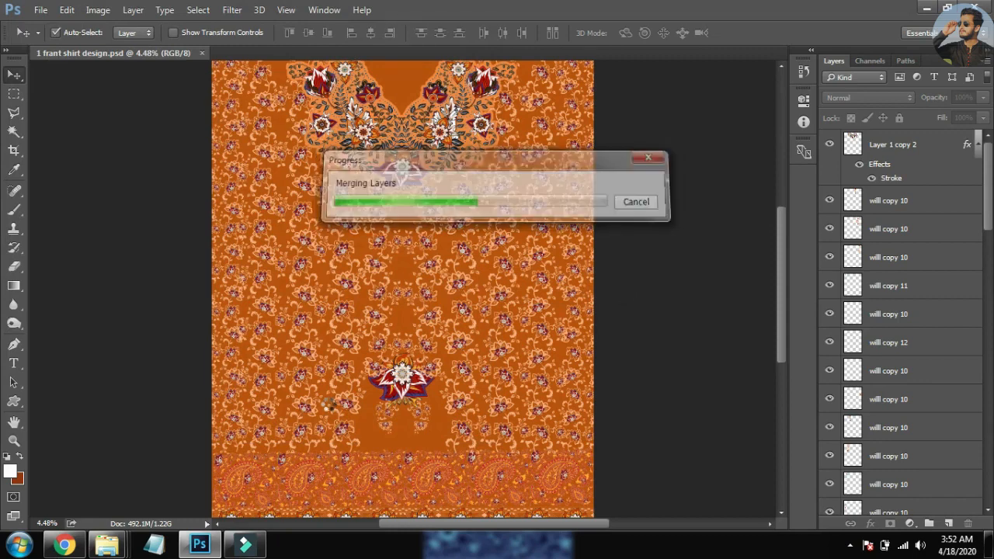
key(Return)
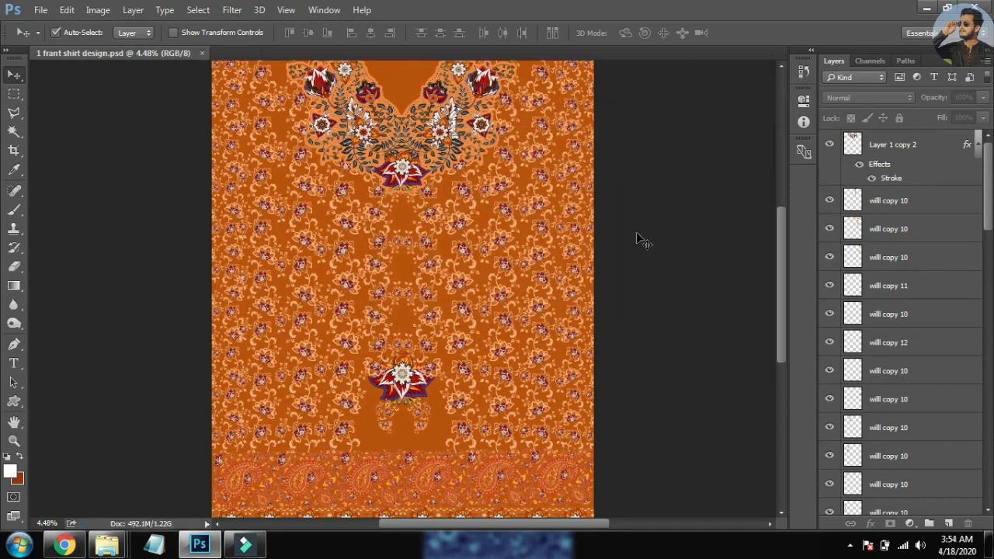
Open the "2 back design of shirt" image from the Design dress 01 folder as a second document
click(987, 151)
click(958, 143)
drag(986, 151, 987, 166)
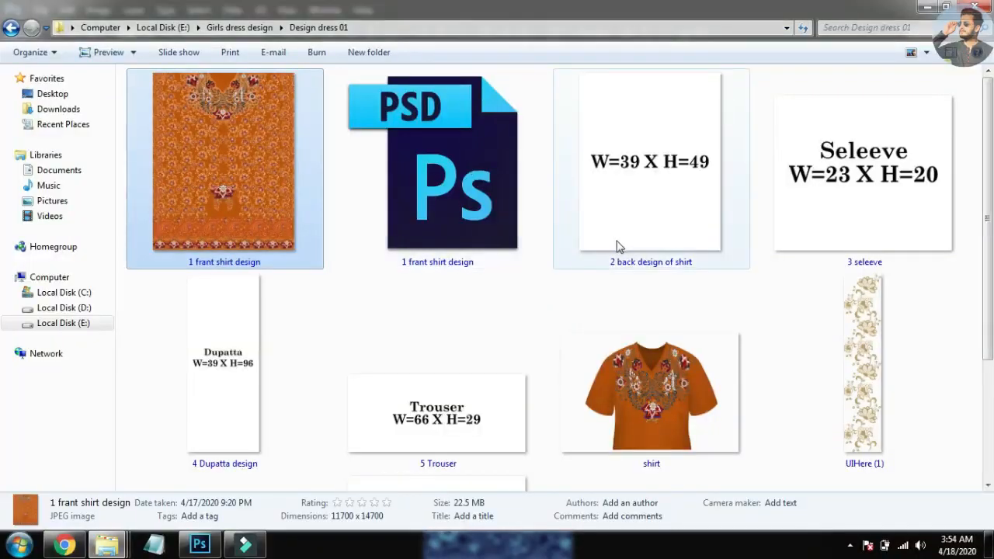
drag(620, 203, 699, 295)
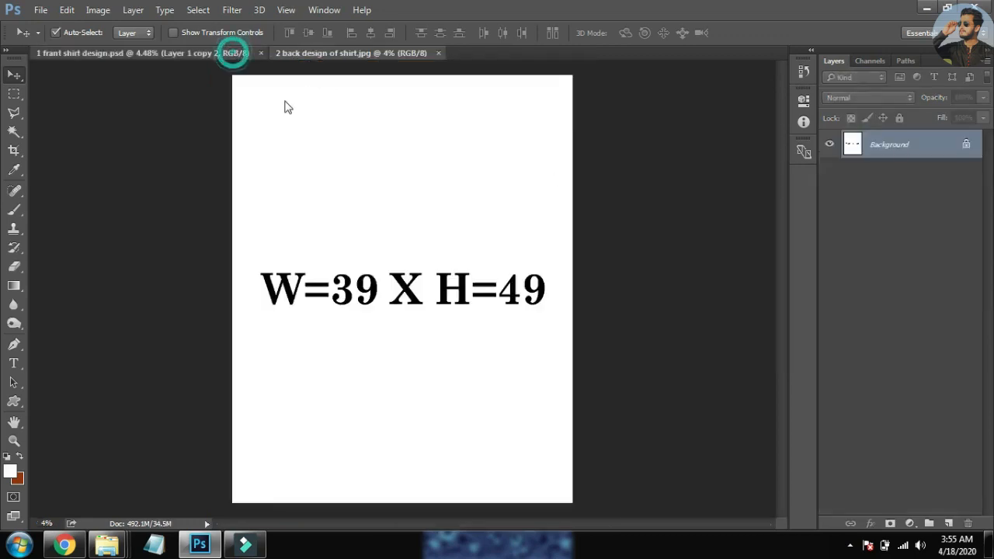
Return to the front shirt design and sample its plain orange background as the foreground colour
click(232, 54)
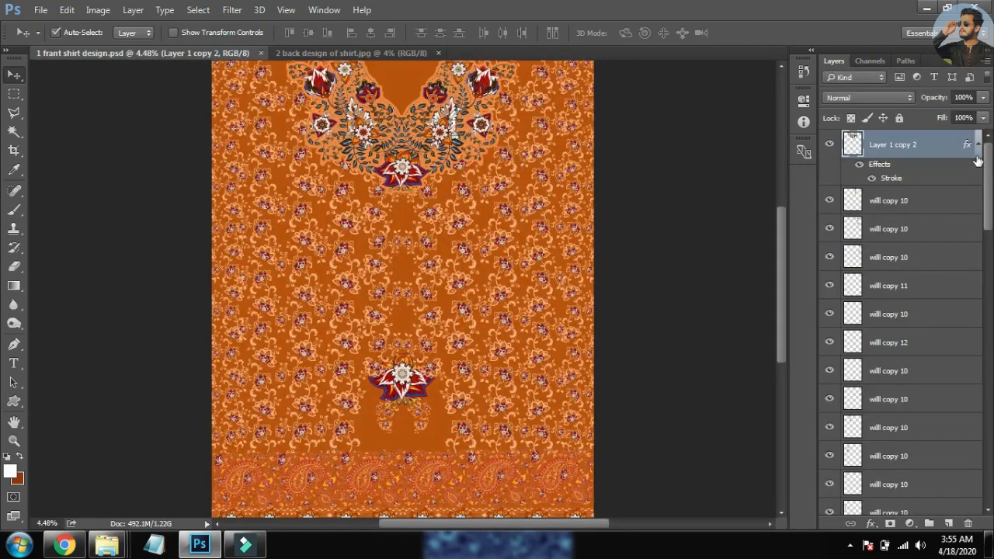
drag(976, 155, 975, 499)
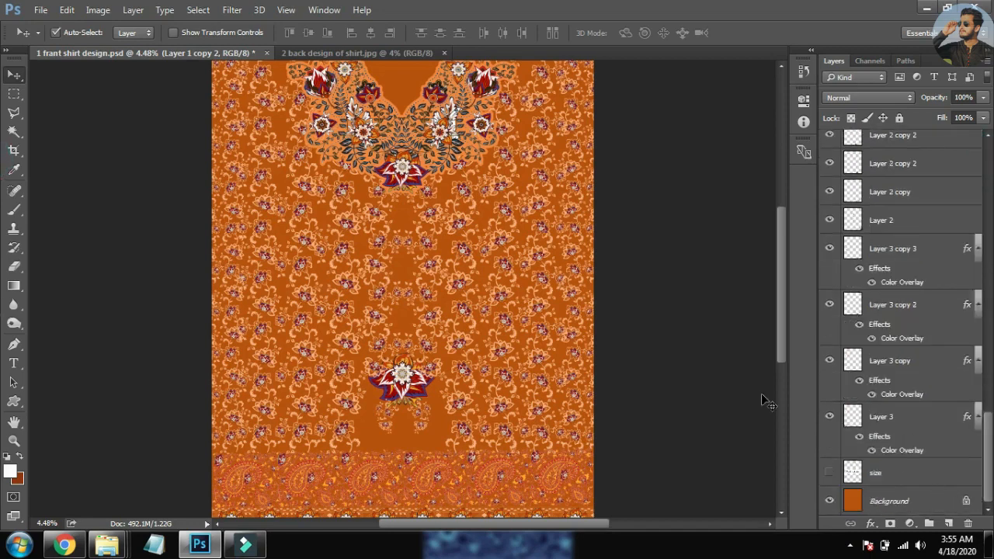
key(i)
click(369, 434)
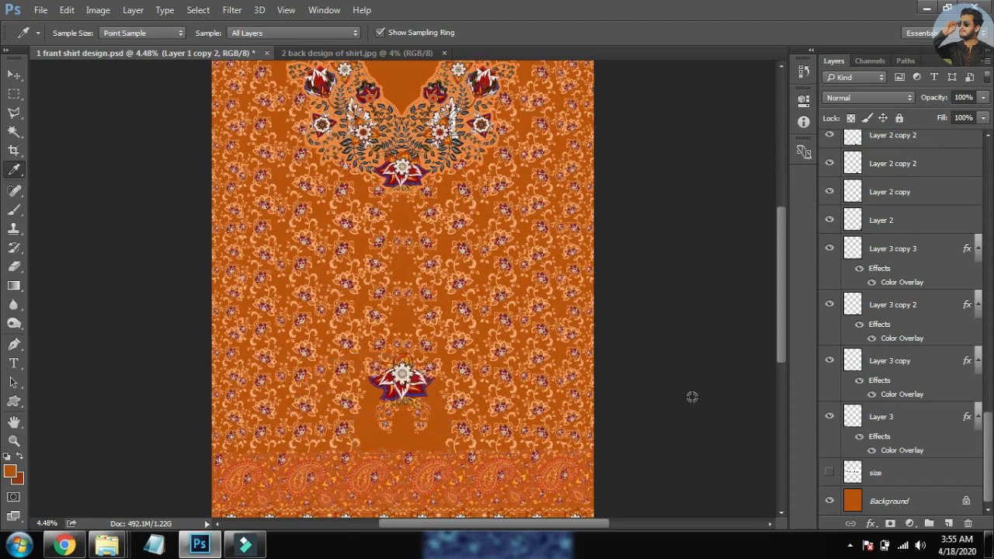
Try to copy all the front design's pattern layers, excluding size and Background, into the back design document
shift+click(929, 477)
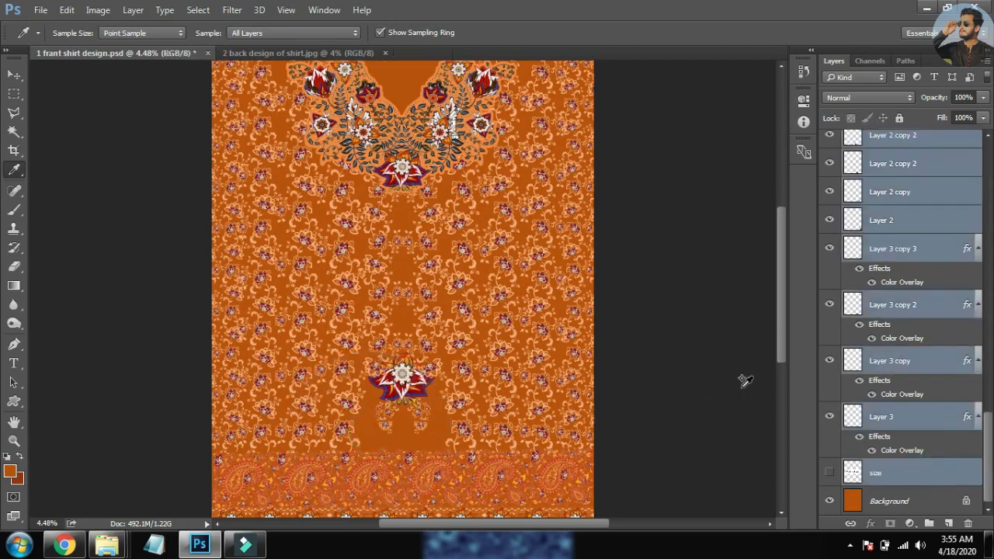
ctrl+click(905, 487)
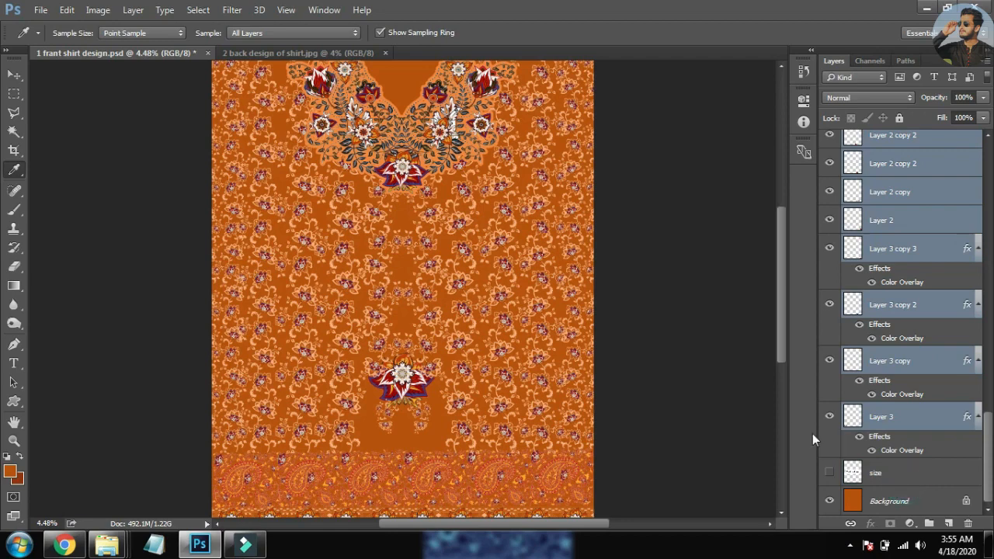
key(v)
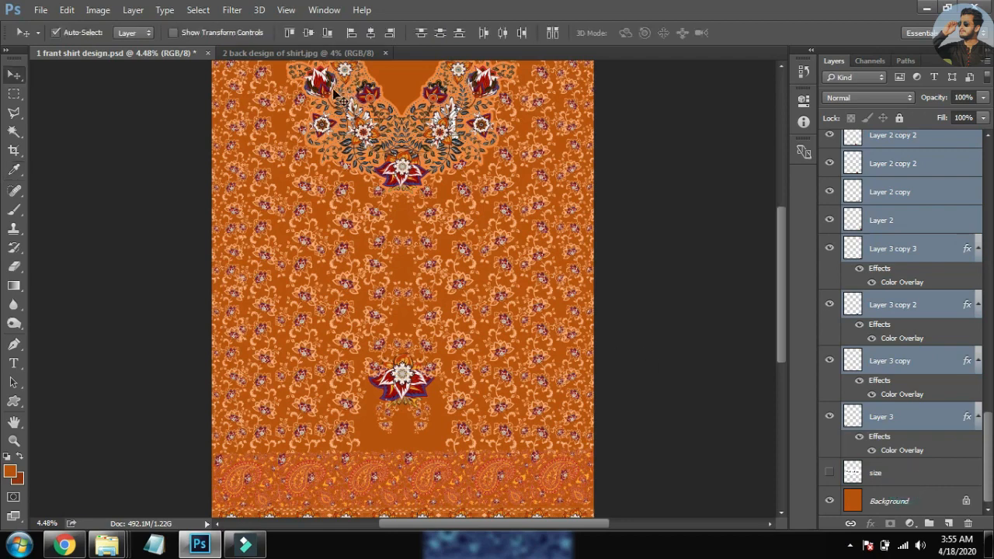
drag(325, 91, 341, 136)
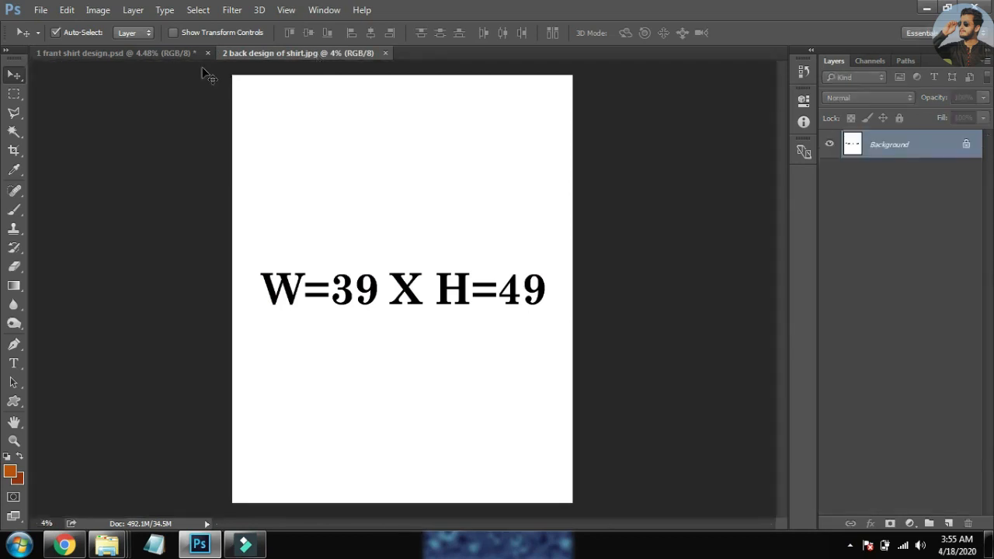
Select the front design's layers from Layer 1 copy 2 down to Layer 3 and copy them into the back design document
click(177, 53)
drag(324, 154, 319, 62)
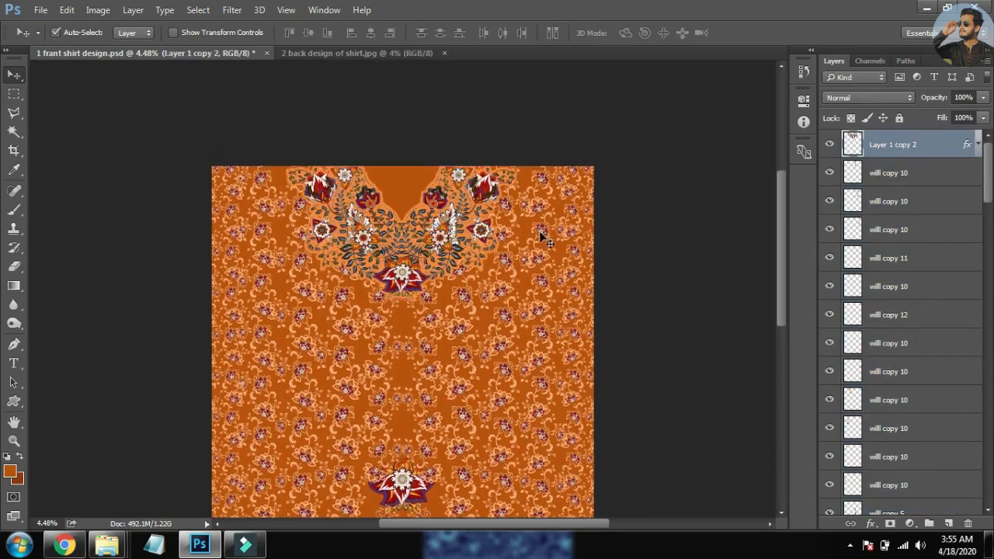
drag(986, 159, 988, 483)
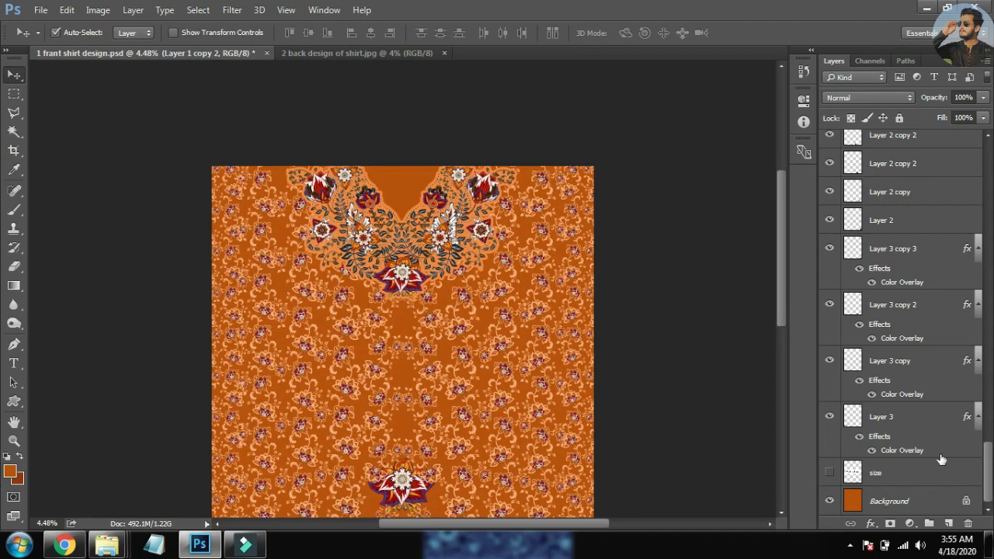
shift+click(944, 419)
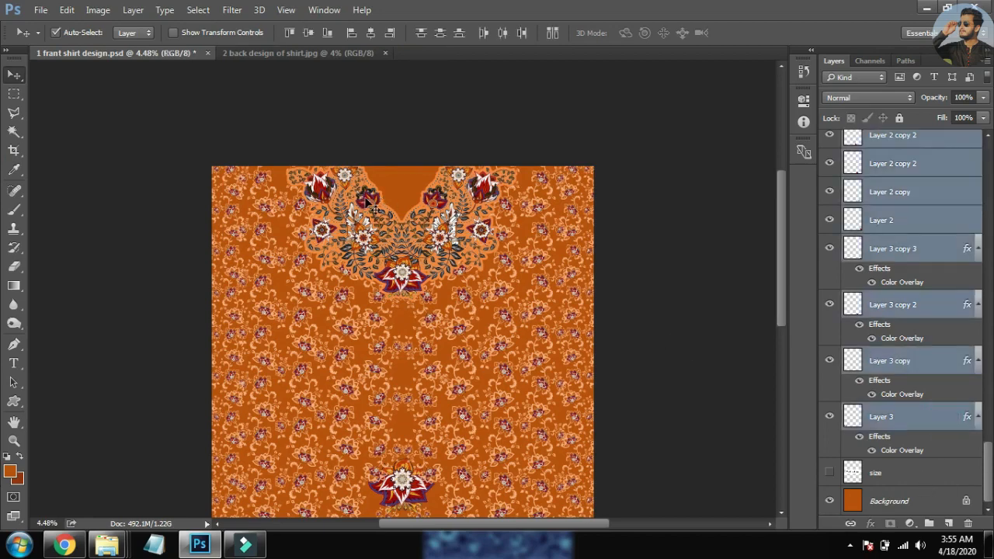
drag(371, 208, 349, 133)
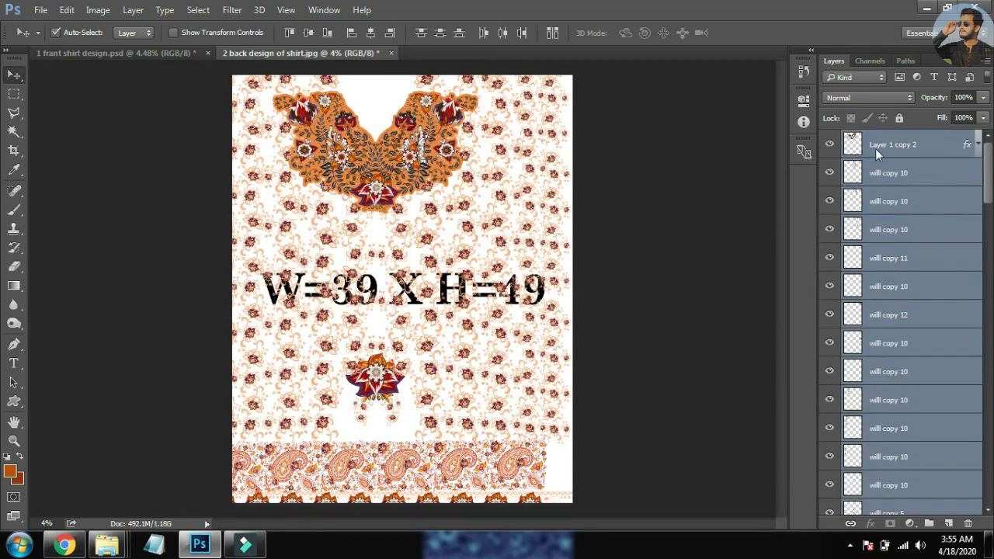
Group the copied layers and transform the group so the design lines up with the back shirt canvas
key(ctrl+g)
drag(531, 116, 536, 123)
key(ctrl+t)
drag(432, 205, 458, 189)
double_click(487, 224)
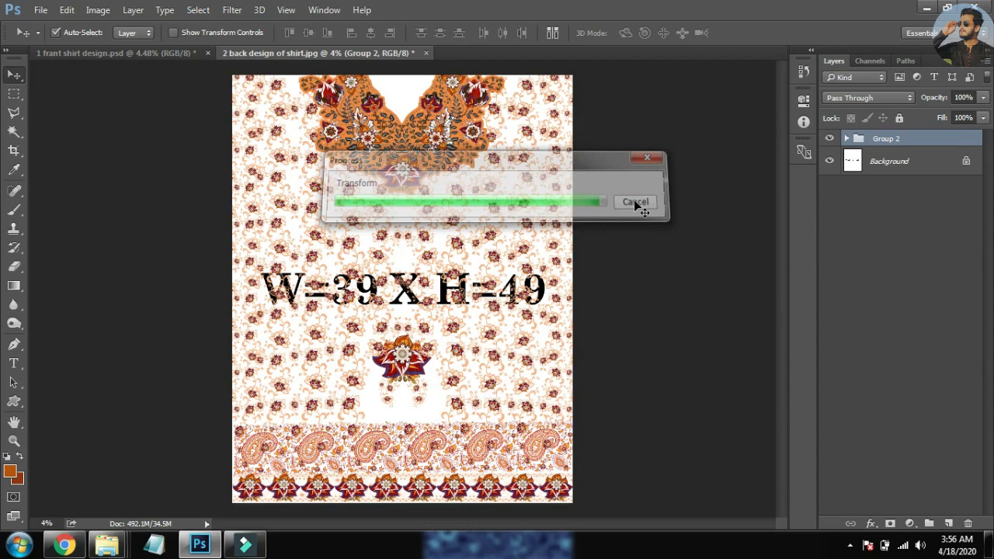
Fill the back design's Background layer with the sampled orange, covering the white size label
click(924, 169)
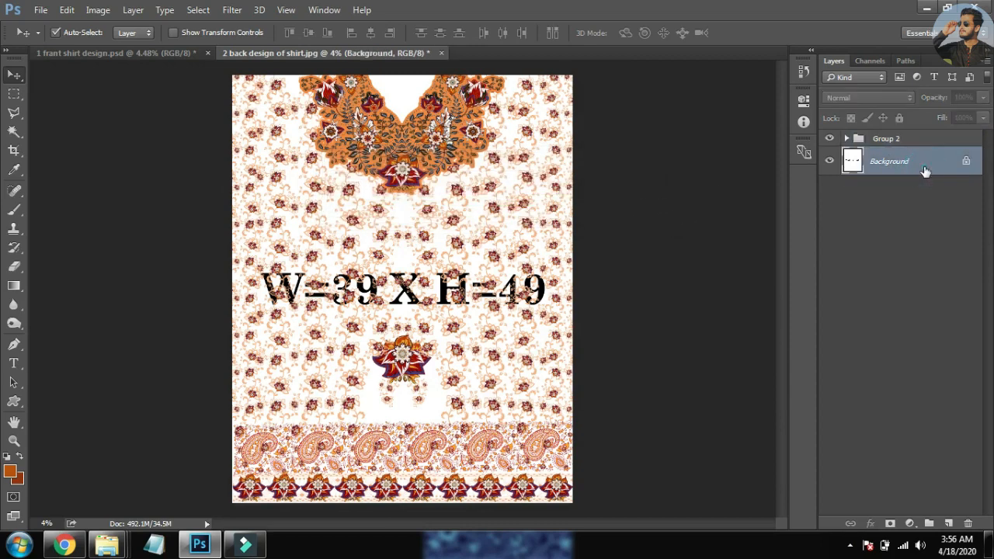
key(BackSpace)
key(ctrl+z)
key(alt+BackSpace)
Delete the neckline motif, vine strips and central flower from the back design, keeping only the lower border
click(865, 137)
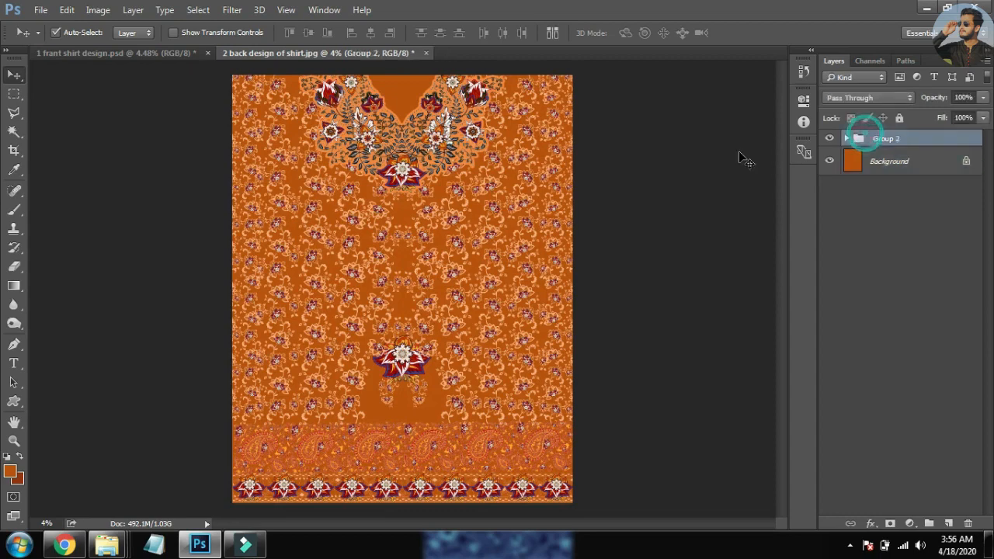
drag(592, 113, 186, 275)
key(Delete)
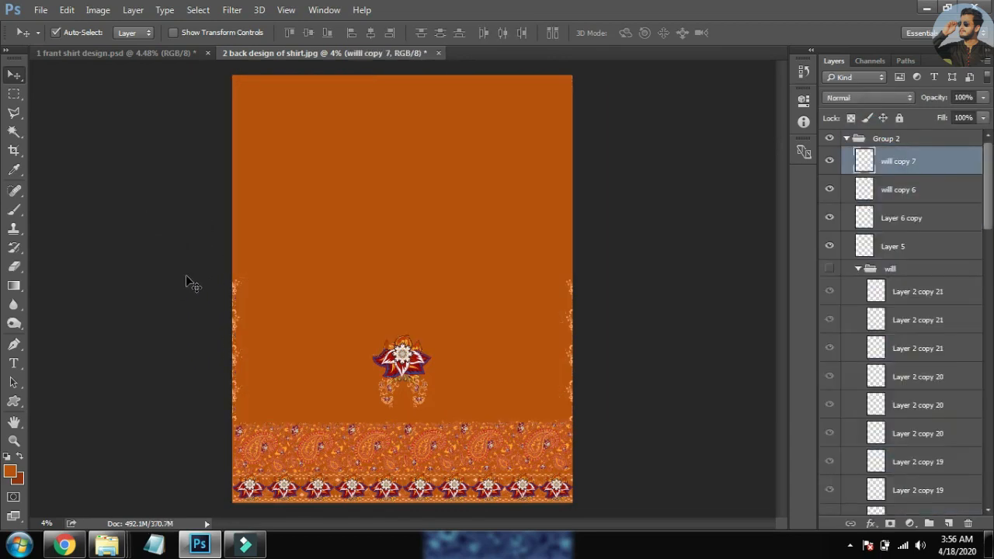
drag(651, 278, 160, 371)
key(Delete)
Duplicate the paisley border strip upward in the back design and align the copy with the strip below
drag(407, 417, 489, 269)
key(Tab)
key(f)
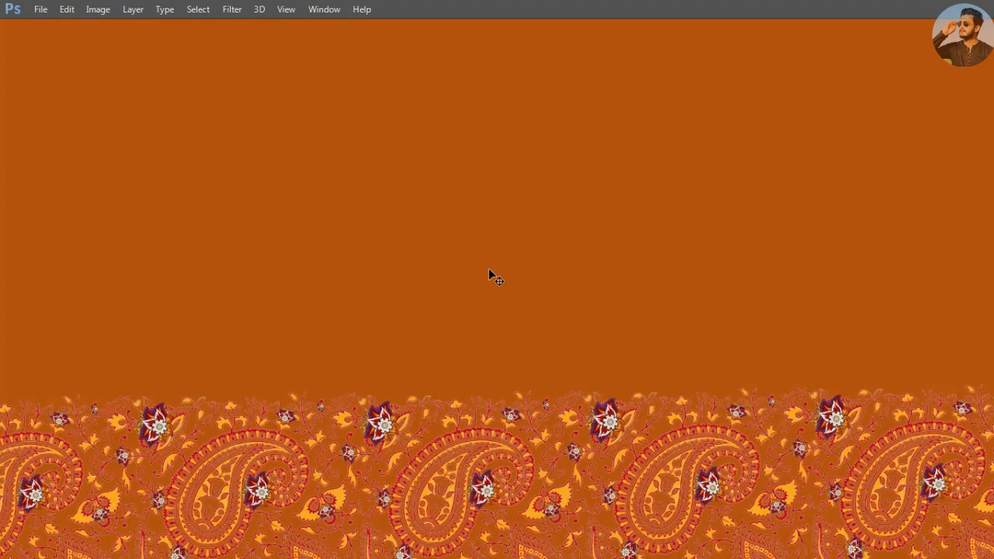
drag(539, 267, 583, 236)
key(f)
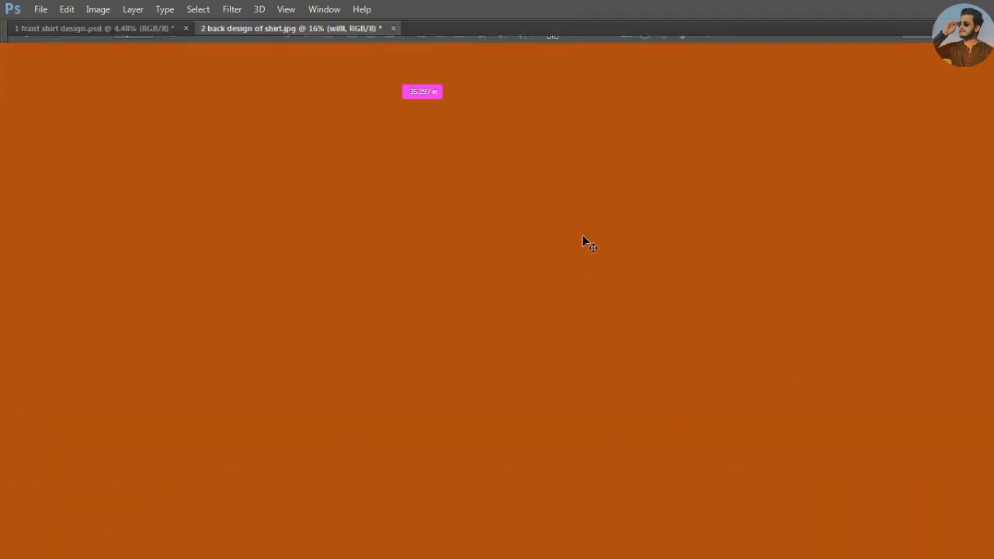
drag(513, 209, 551, 149)
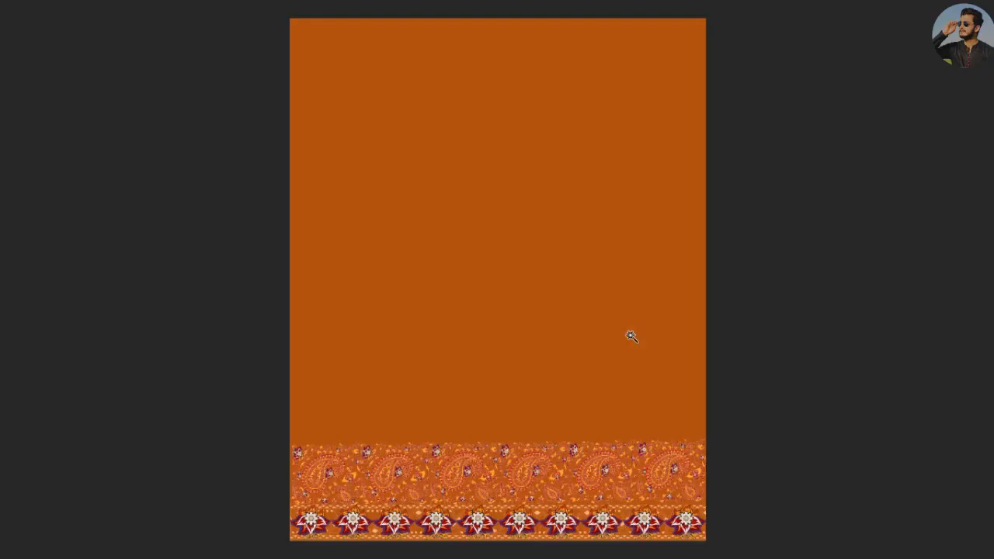
drag(715, 417, 286, 465)
drag(465, 482, 564, 276)
drag(492, 371, 577, 321)
drag(570, 378, 636, 180)
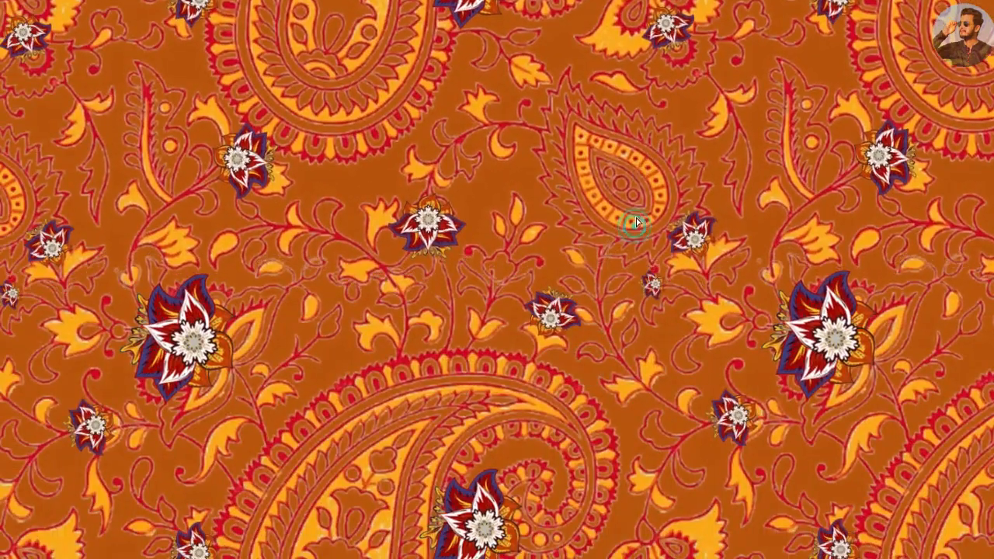
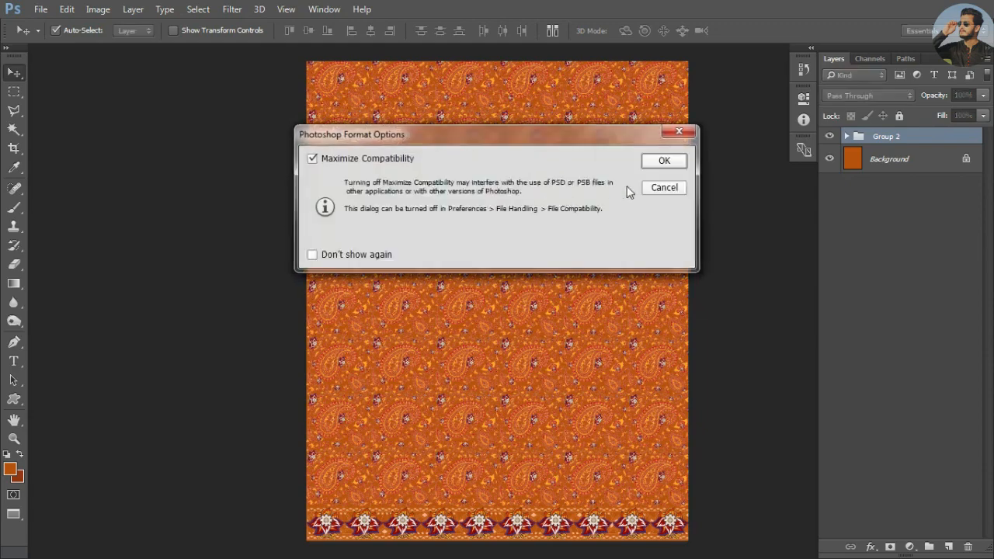
Save the finished back shirt design as a PSD with Maximize Compatibility on, along with its JPEG version
click(656, 158)
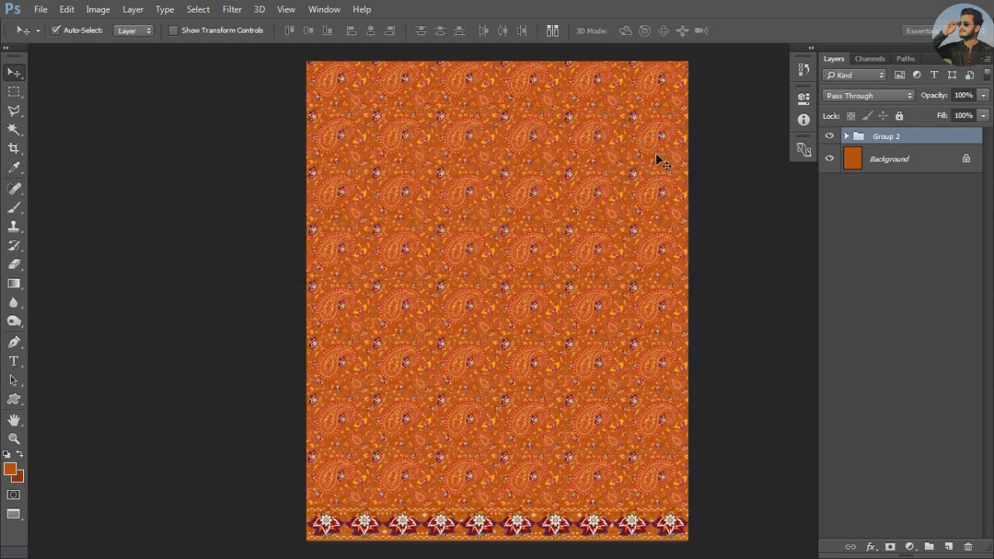
key(ctrl+s)
key(Return)
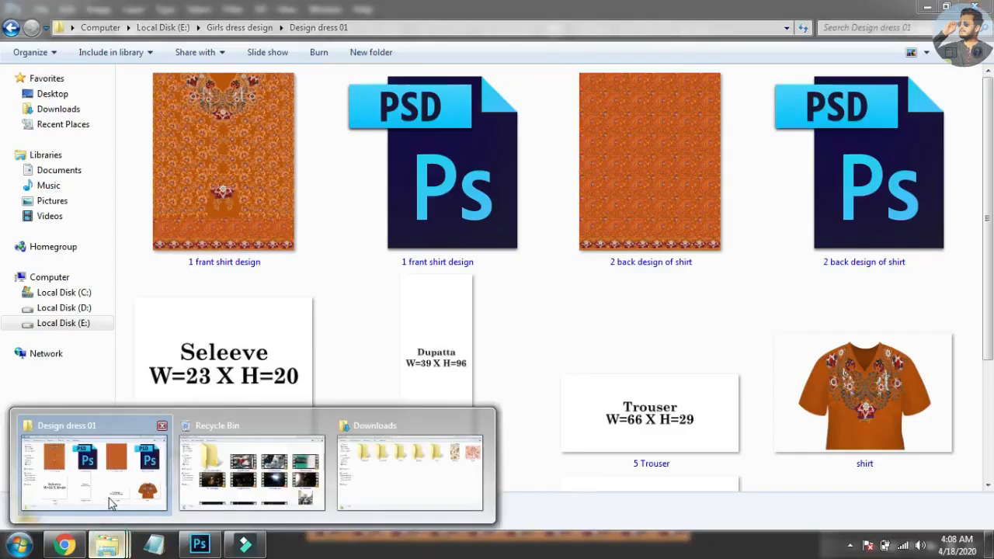
Open the "3 seleeve" image from the Design dress 01 folder and show it in full-screen view
click(108, 495)
click(208, 187)
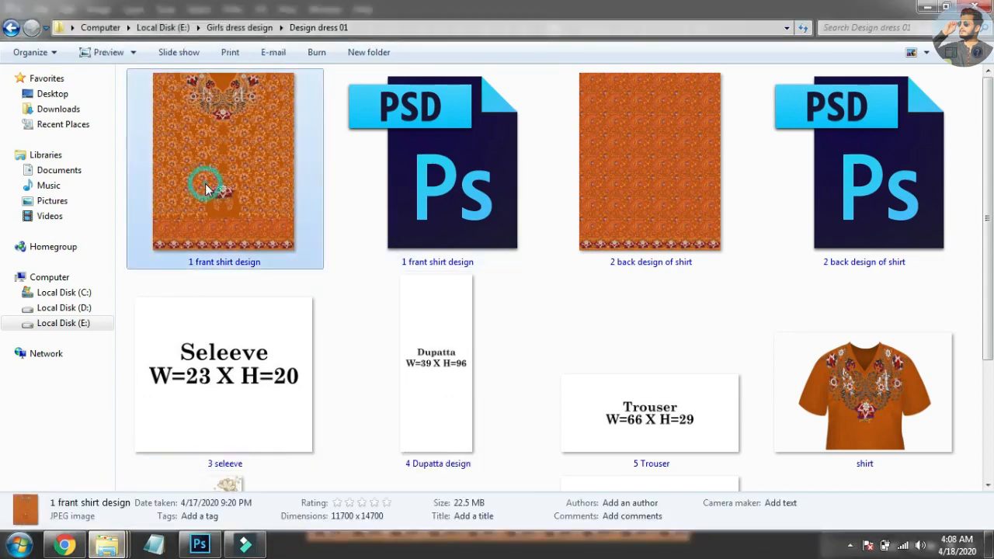
click(650, 196)
click(218, 413)
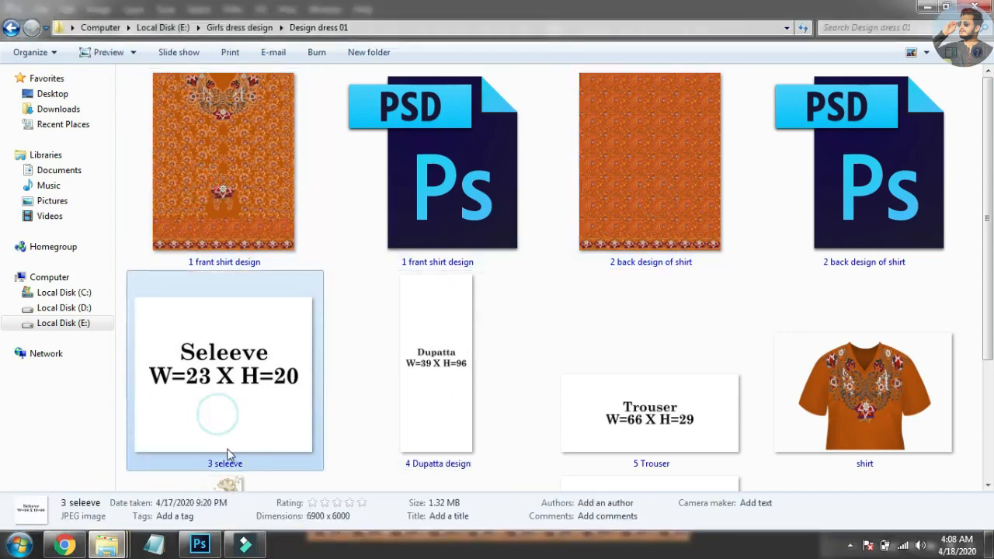
drag(243, 375, 217, 368)
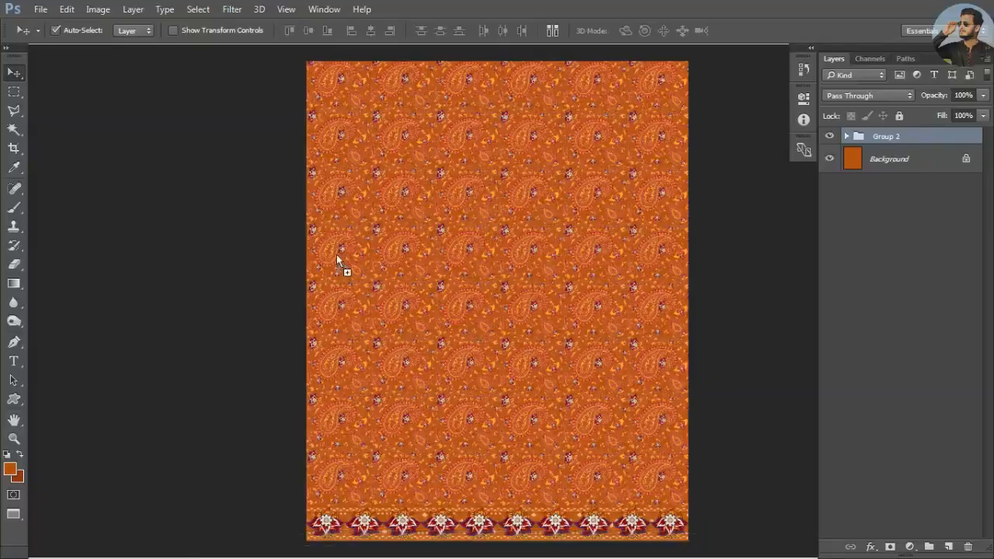
drag(745, 300, 884, 294)
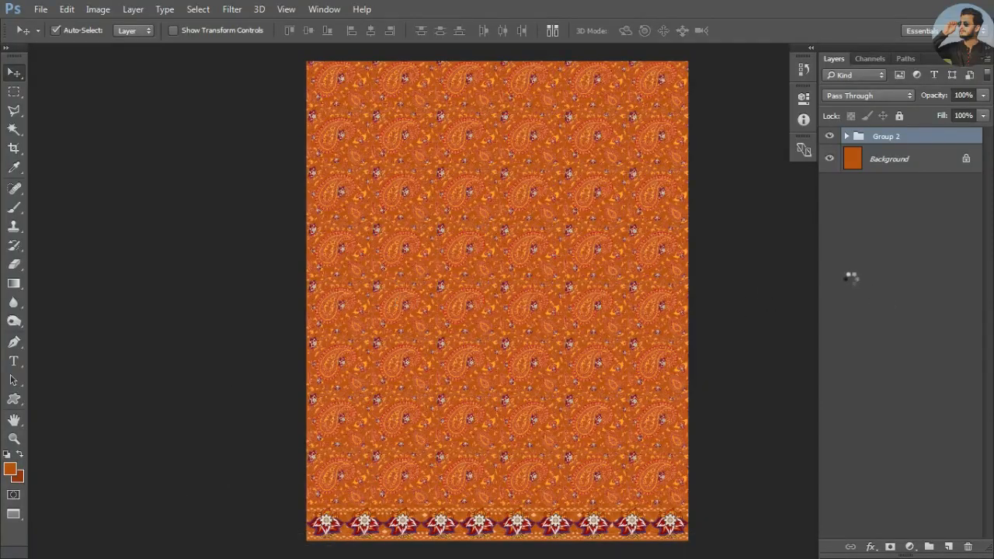
key(f)
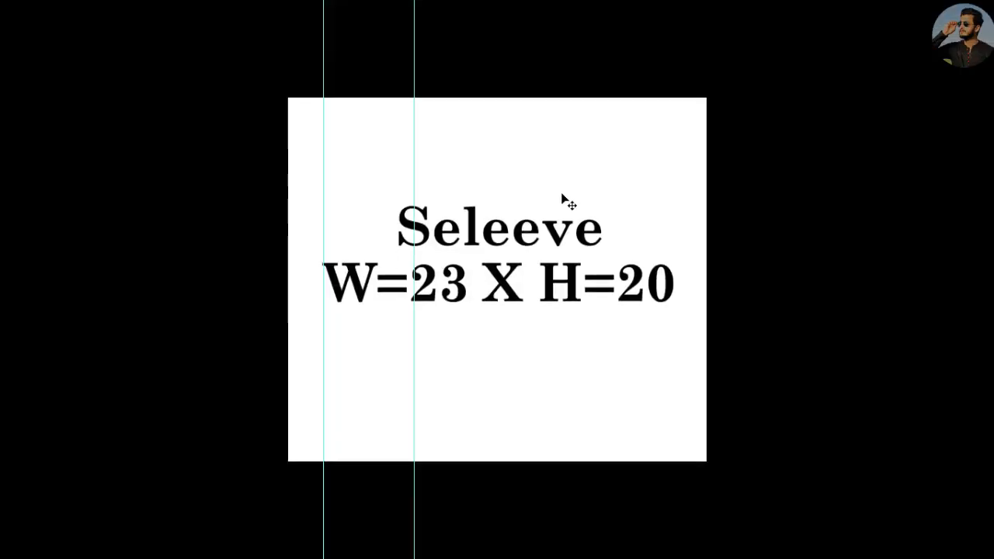
Leave full-screen view and bring up the whole front shirt design to pick motifs from it
key(f)
drag(259, 54, 180, 62)
click(180, 56)
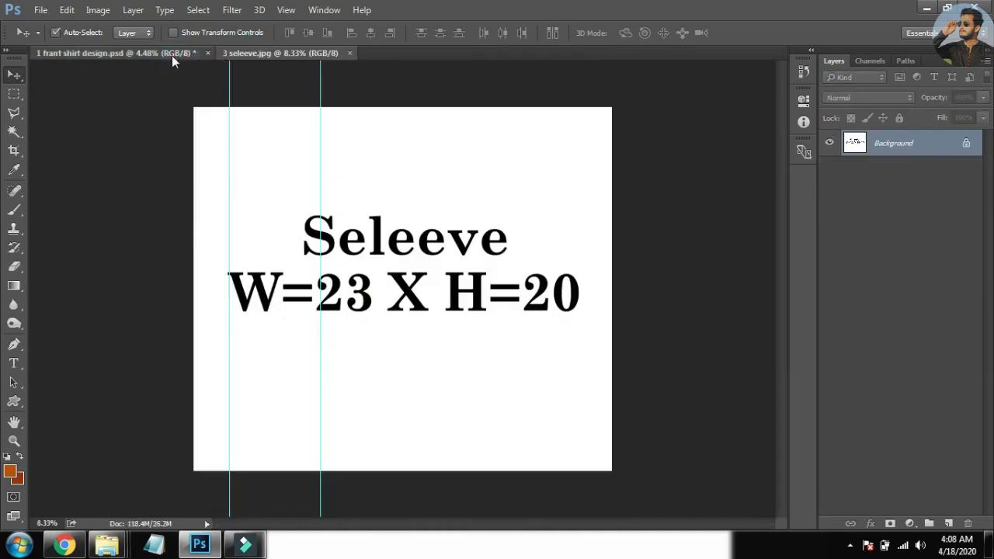
click(172, 55)
click(191, 54)
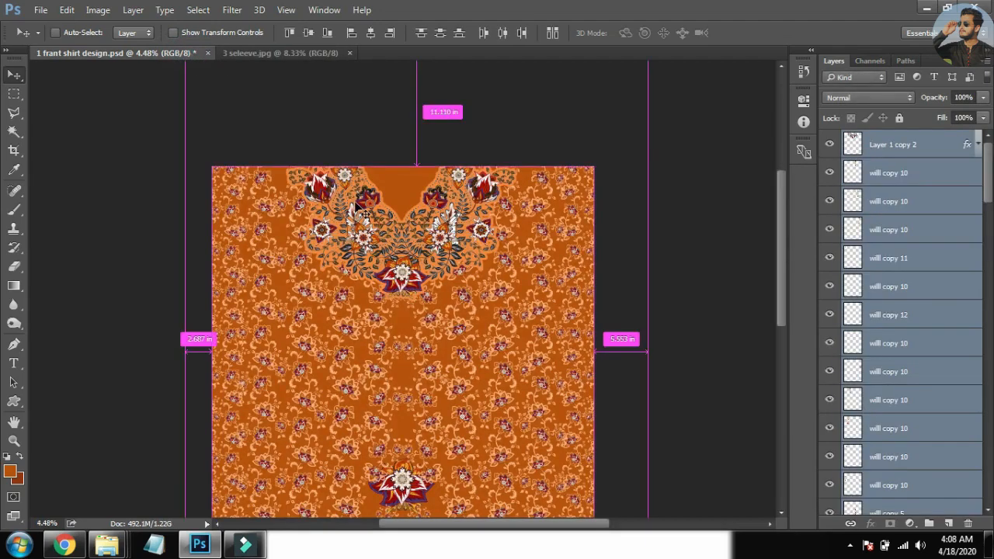
key(ctrl+0)
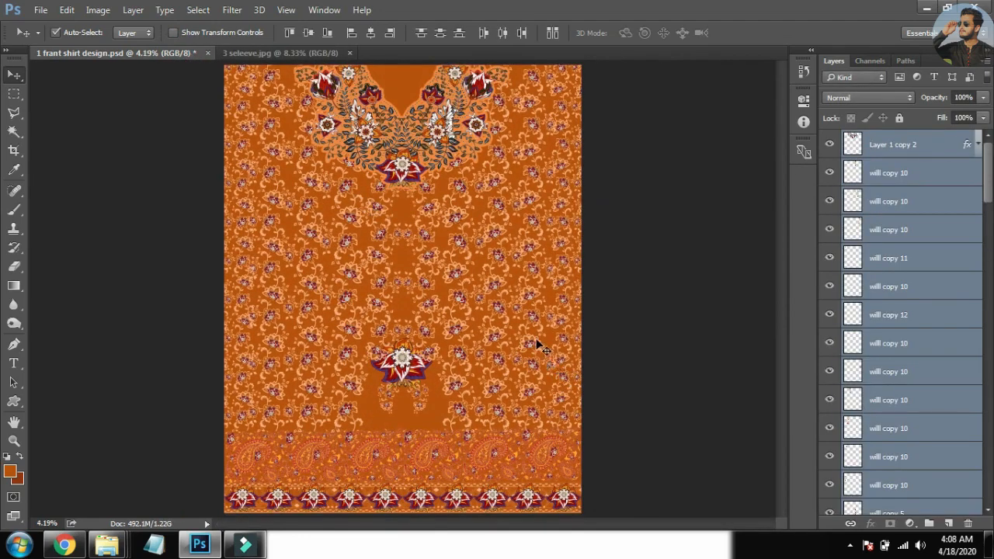
drag(530, 346, 427, 257)
drag(496, 503, 513, 503)
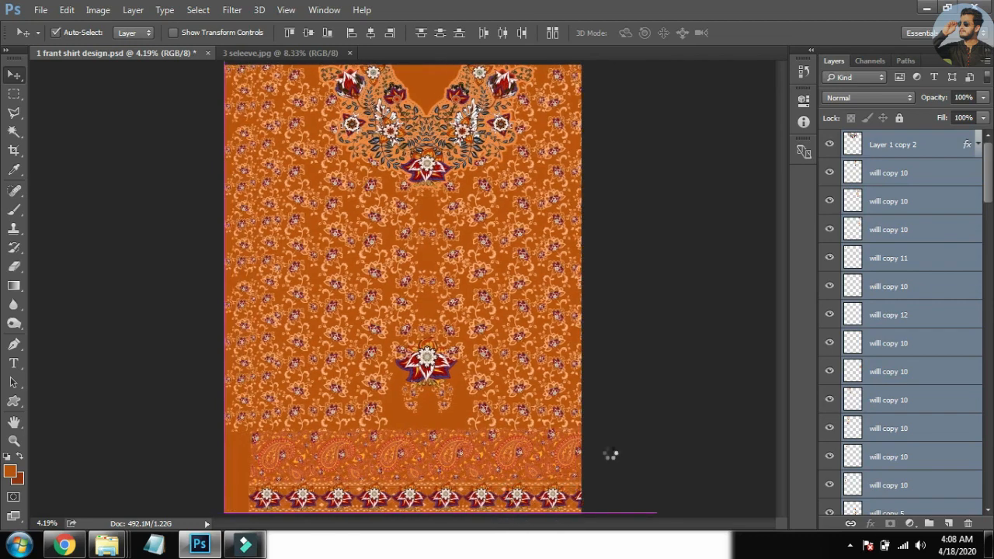
key(ctrl+z)
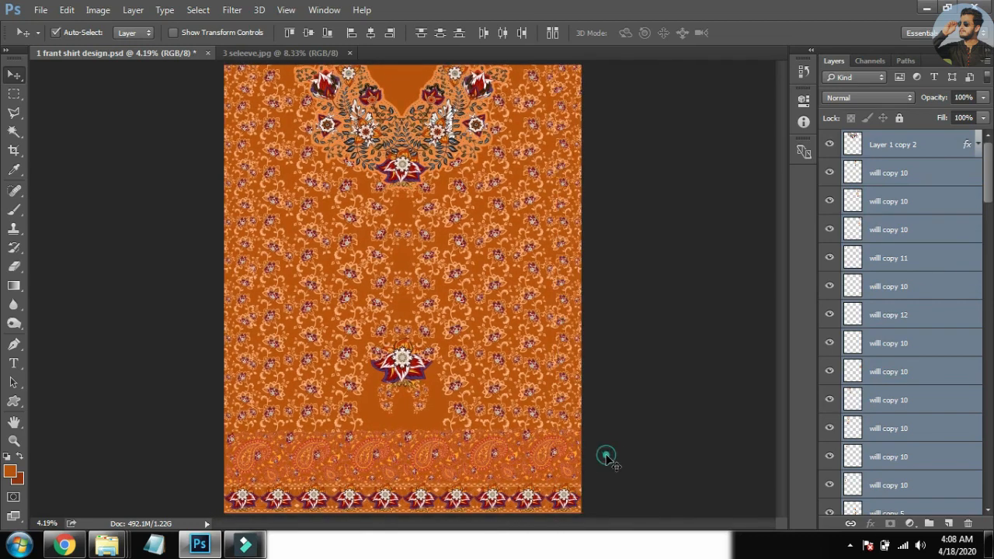
Copy the flower border strip layers from the front shirt design into the sleeve document and place them on its canvas
click(607, 458)
click(565, 503)
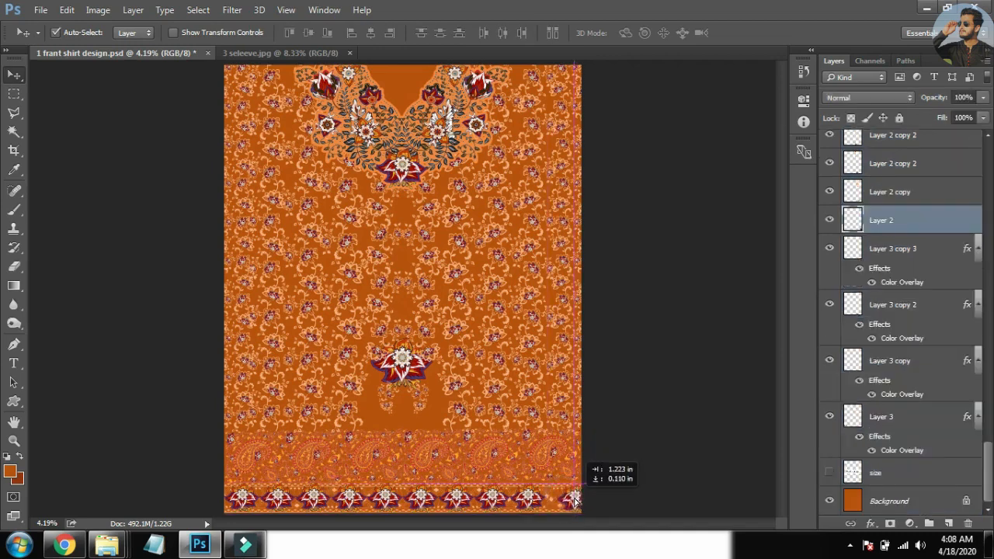
drag(594, 507, 291, 207)
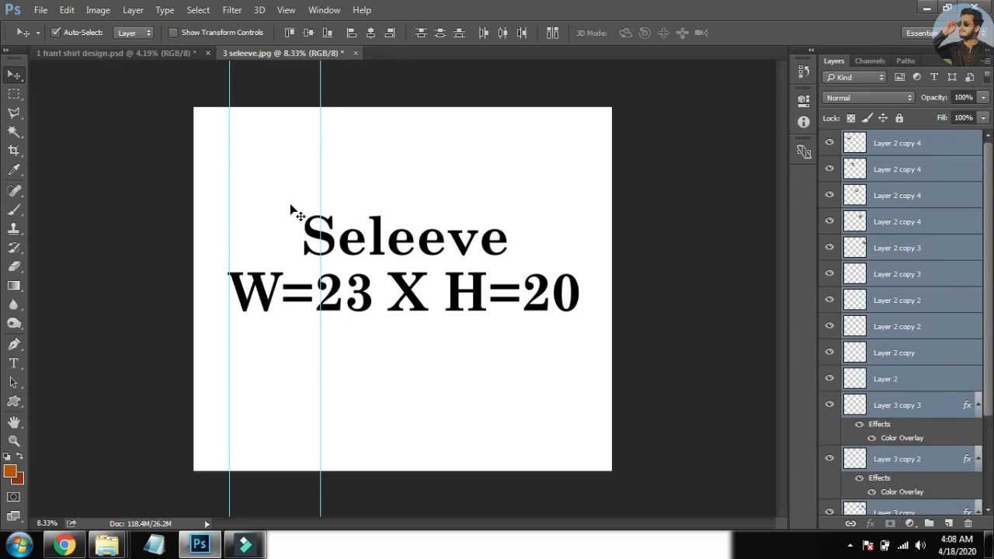
drag(526, 247, 558, 221)
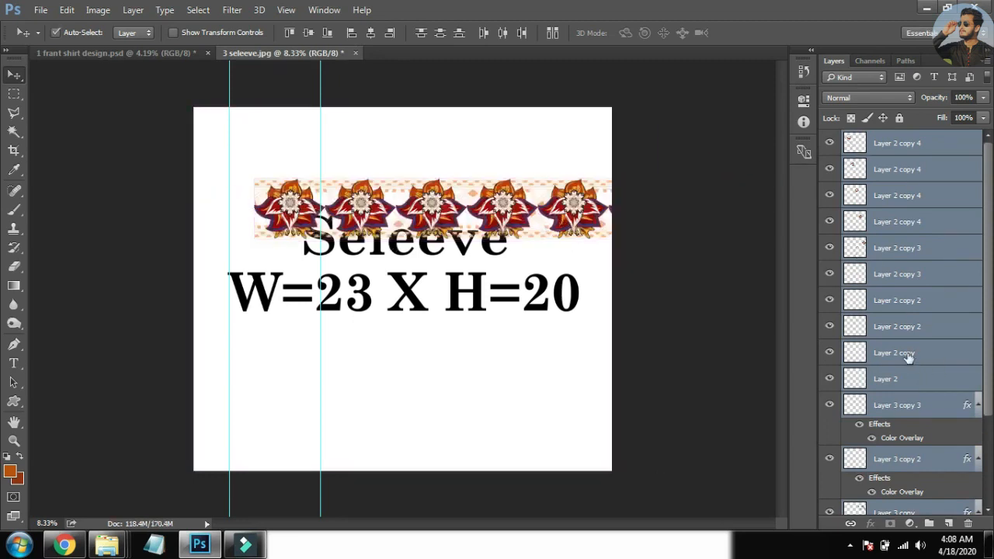
Group the copied border layers and align the group to the bottom edge and horizontal centre of the sleeve canvas
key(ctrl+g)
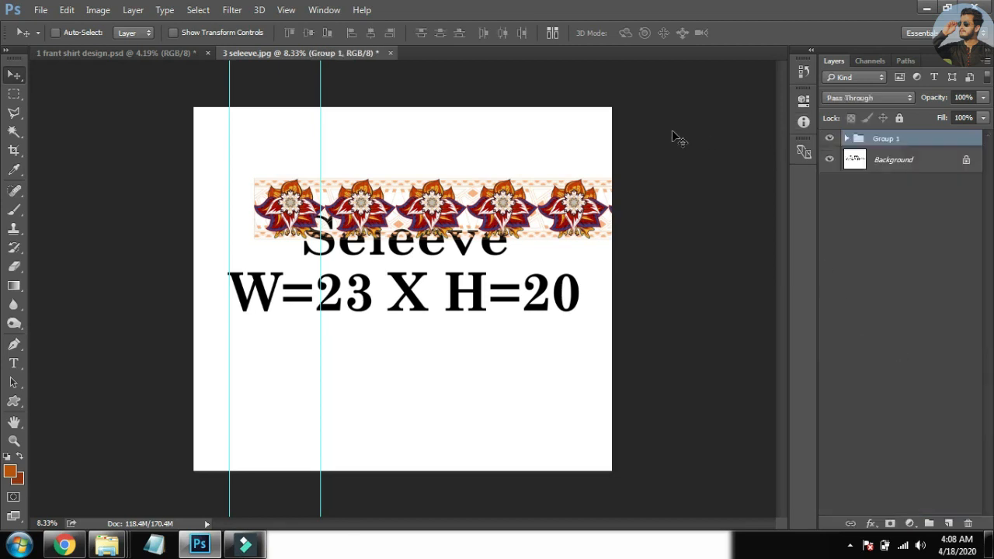
key(ctrl+a)
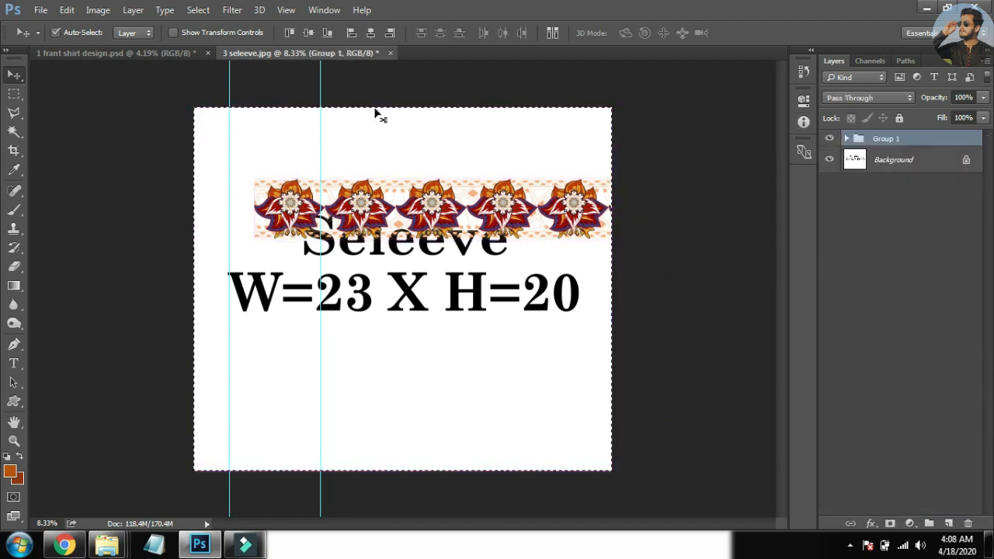
click(328, 33)
click(369, 33)
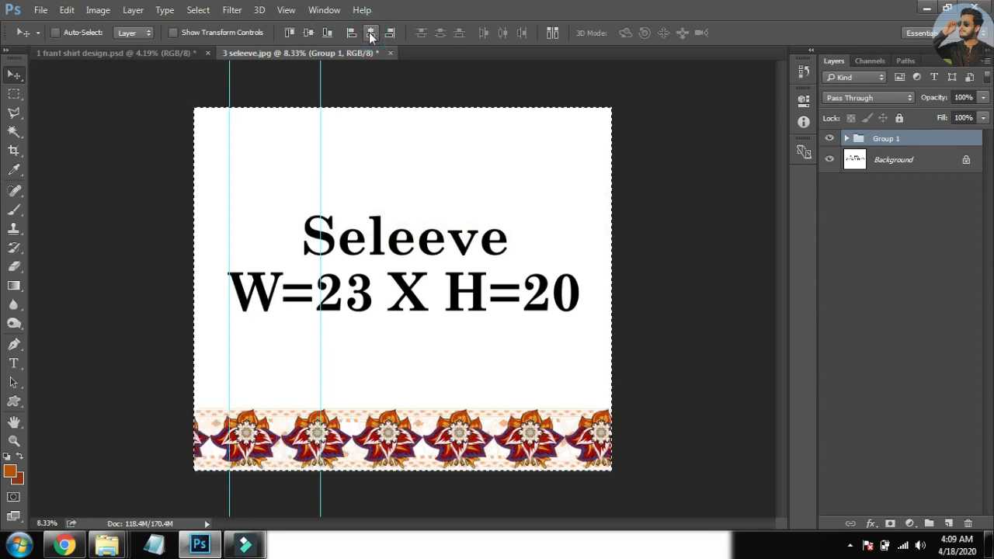
key(ctrl+d)
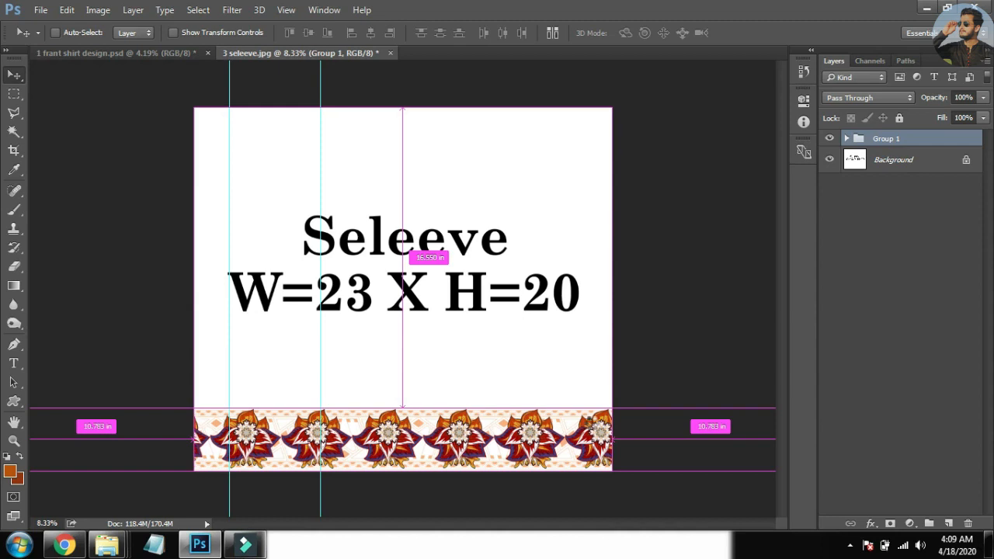
Merge the border group into one layer, scale it down until a whole flower starts at the canvas's left edge, and realign it to the bottom
key(ctrl+e)
key(ctrl+t)
drag(526, 360, 504, 359)
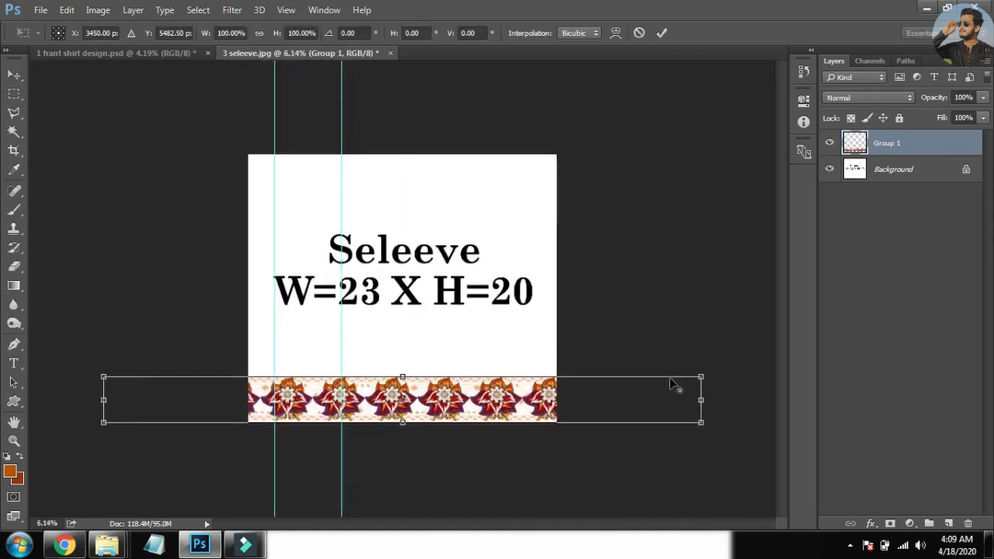
drag(706, 377, 675, 375)
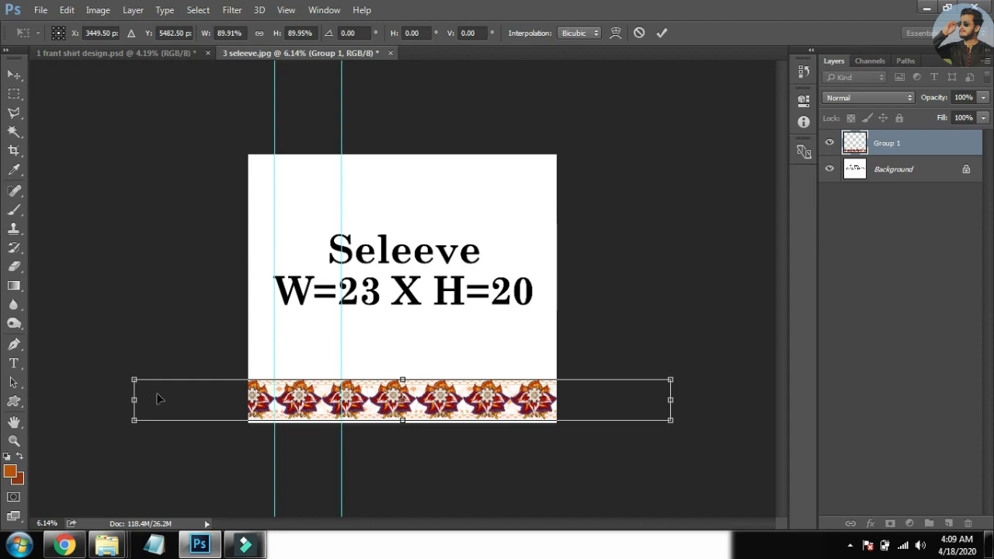
drag(196, 398, 184, 368)
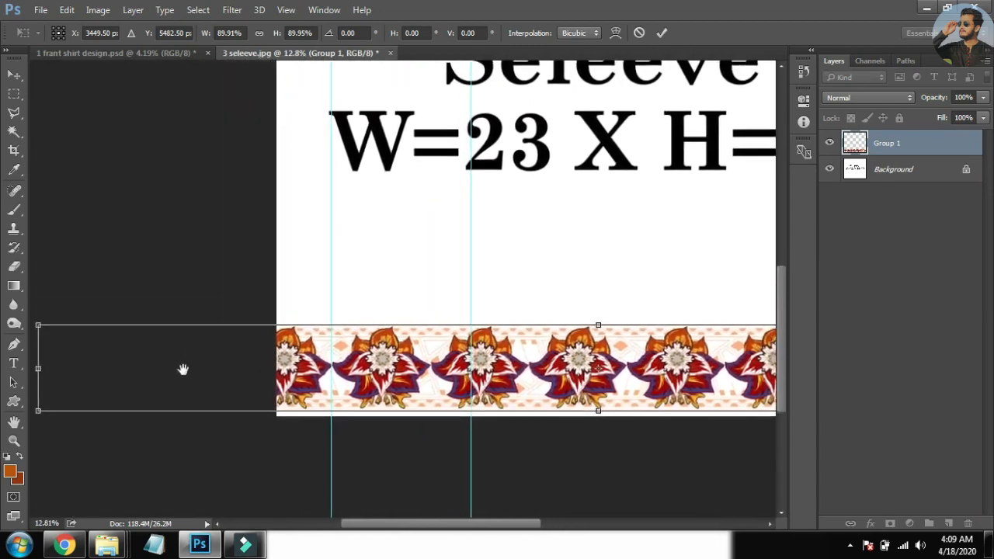
drag(38, 325, 89, 319)
double_click(250, 368)
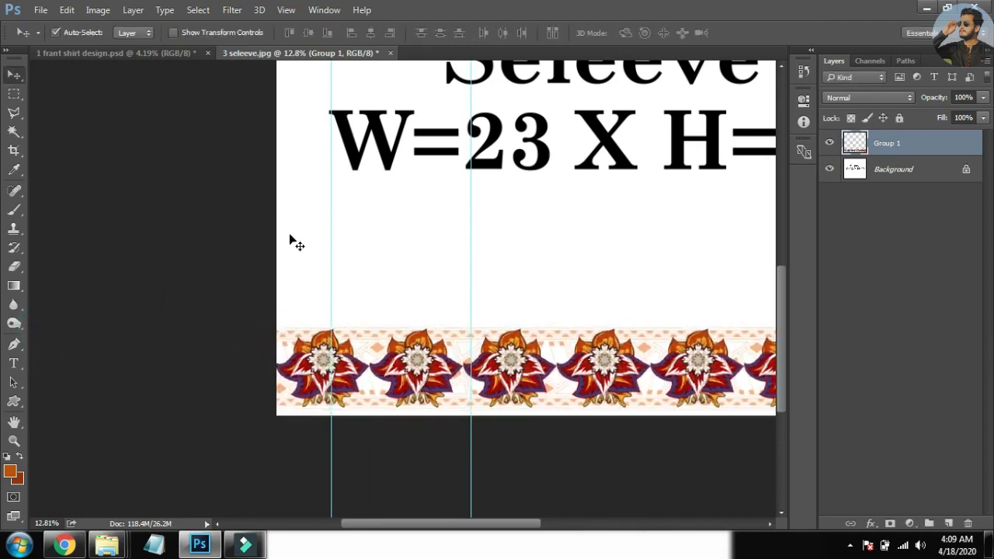
click(327, 34)
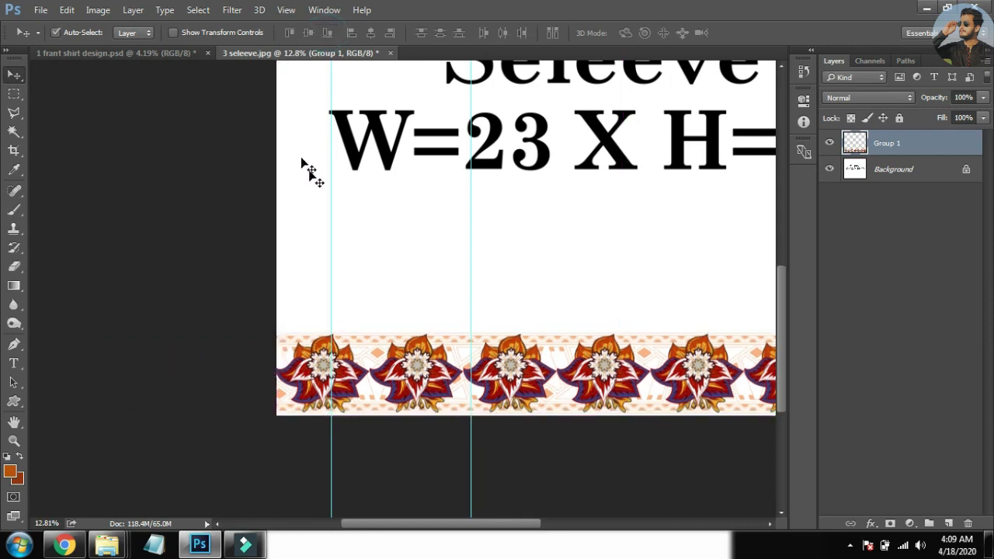
Fill the sleeve's Background layer with the orange foreground colour
click(920, 170)
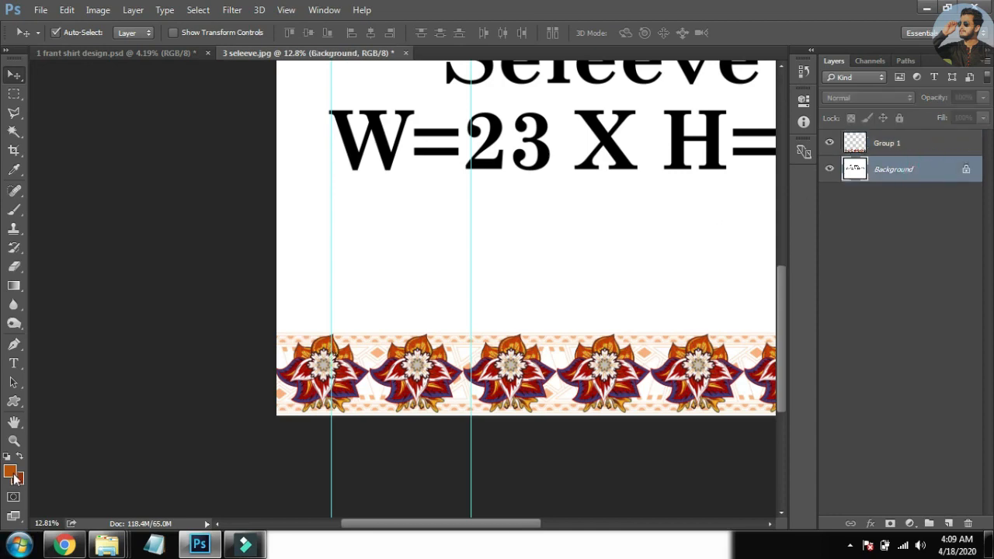
drag(242, 346, 34, 419)
drag(131, 364, 277, 332)
Raise the display brightness in Windows Mobility Center and close it
key(super+x)
drag(344, 234, 390, 241)
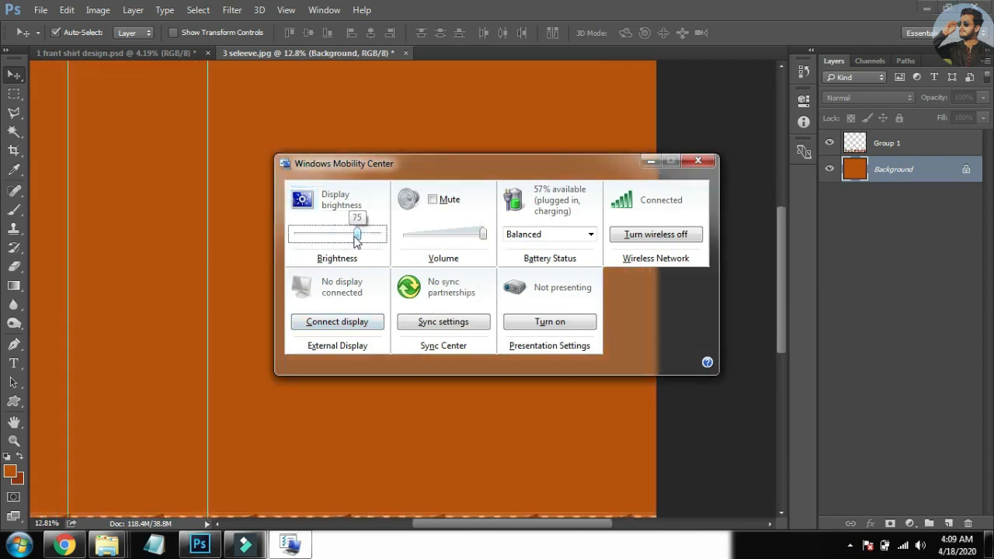
click(697, 160)
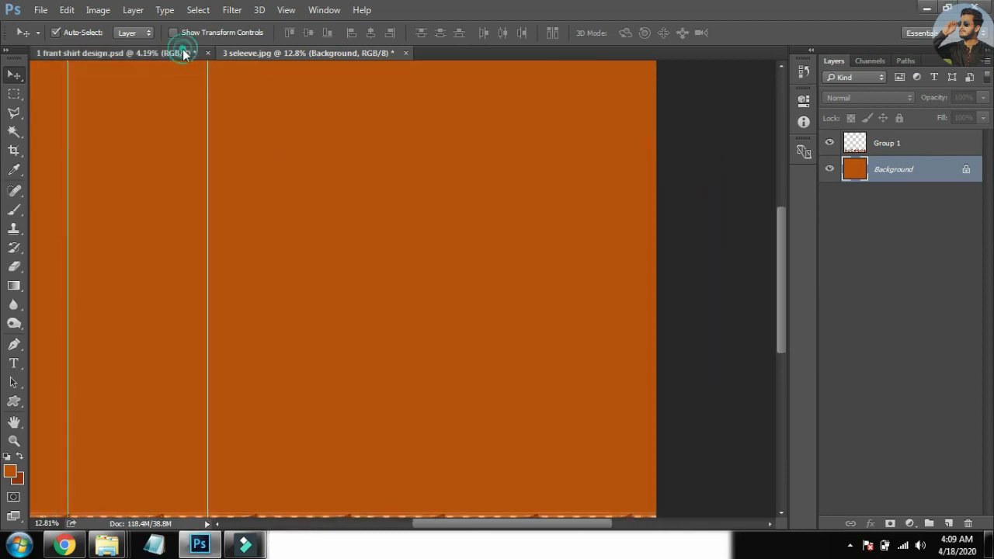
Copy a flowering vine strip from the lower part of the front shirt design into the sleeve document
click(182, 52)
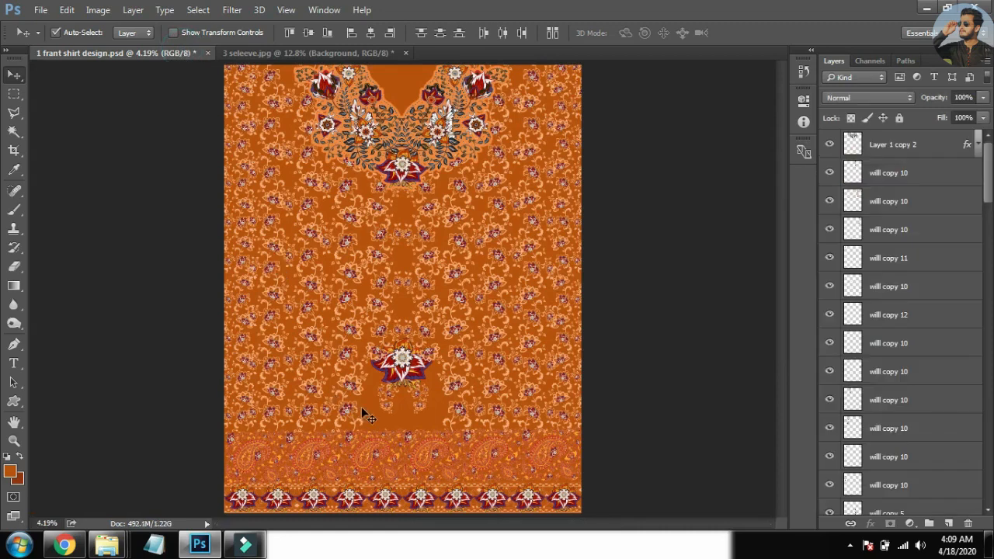
drag(349, 412, 295, 273)
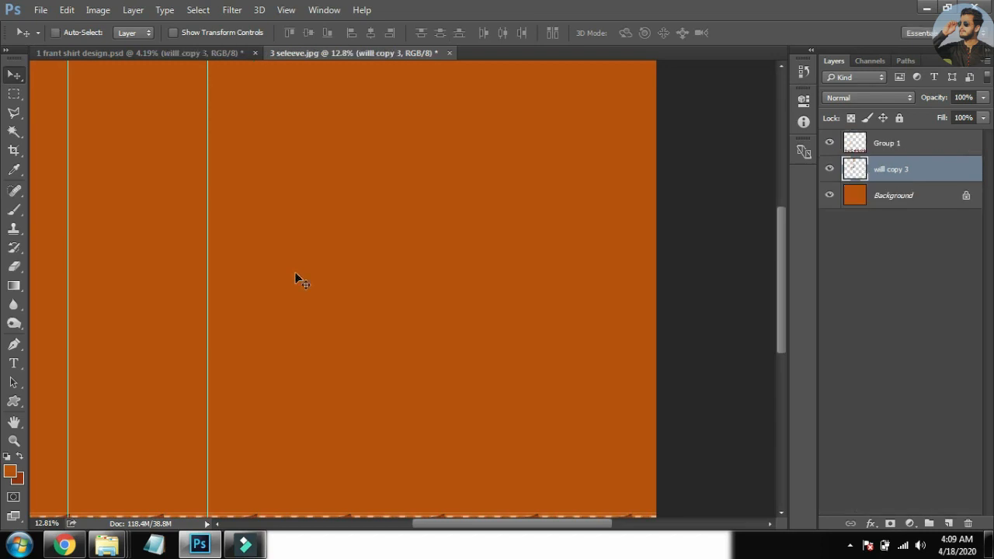
scroll(302, 279, down, 1)
Try to scale the vine strip to 33.44% and place it above the border near the canvas's left edge
key(ctrl+t)
drag(420, 315, 385, 127)
drag(371, 87, 184, 406)
double_click(183, 406)
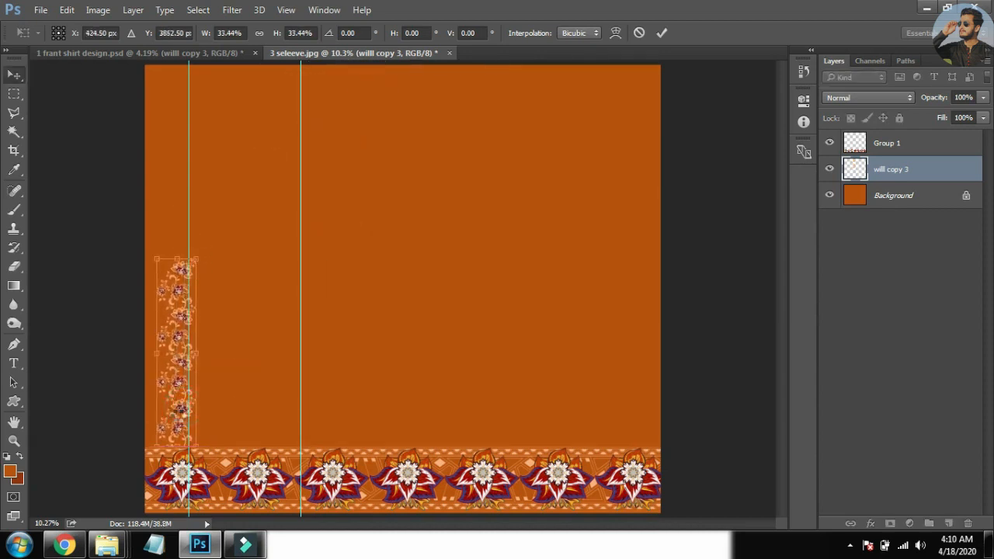
key(ctrl+z)
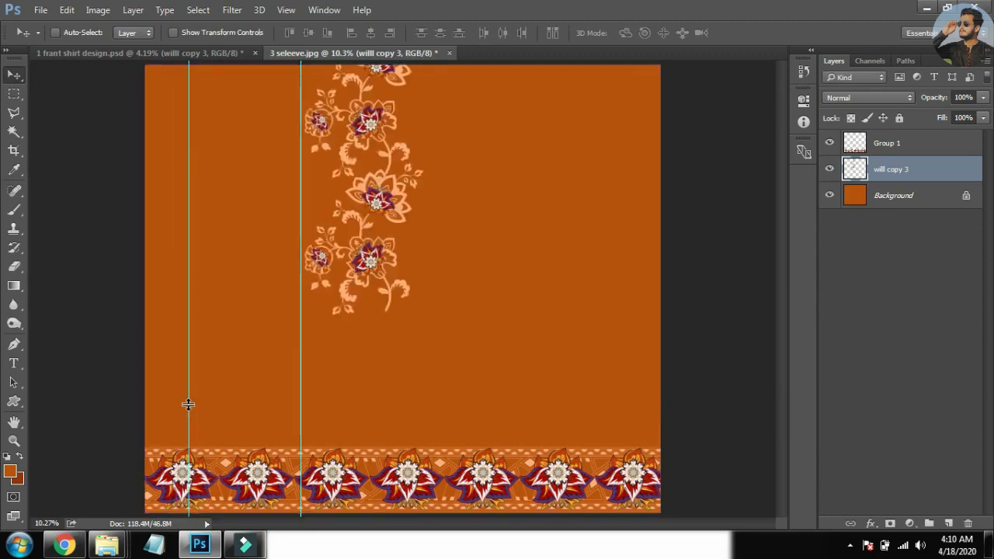
Move the vine strip to the sleeve's left edge and scale it down so it stands on the flower border
drag(380, 204, 233, 317)
key(ctrl+minus)
key(ctrl+plus)
key(ctrl+t)
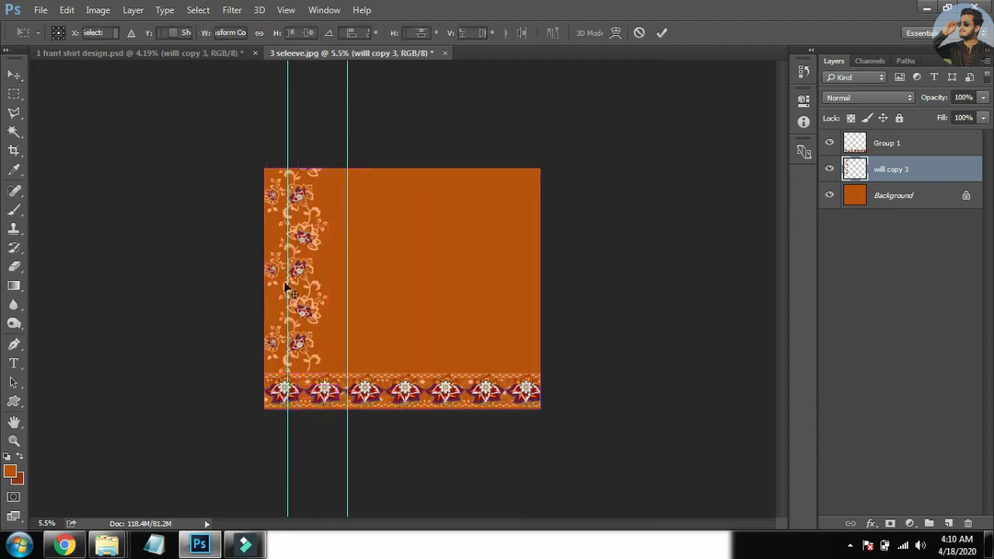
drag(329, 70, 289, 241)
key(Return)
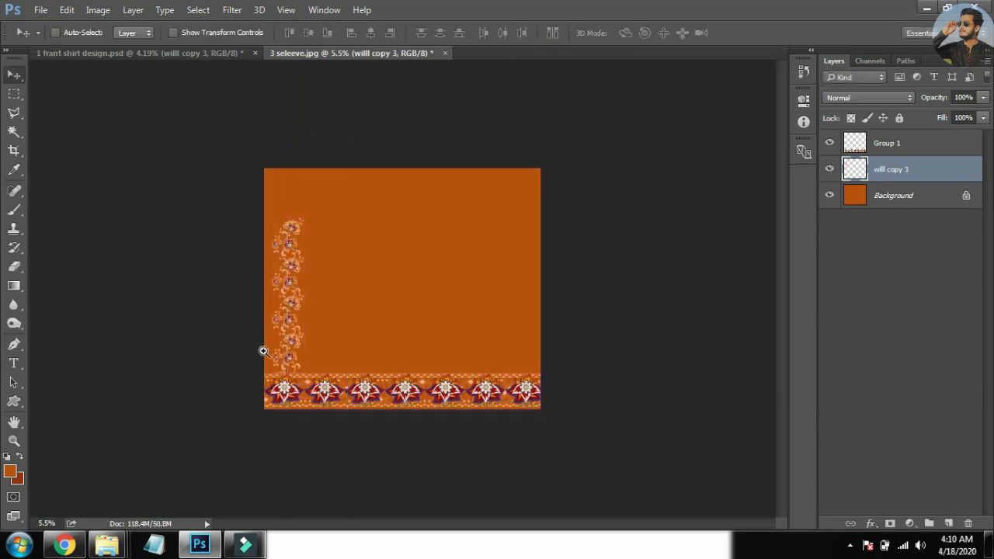
Examine the vine strip and flower border up close in full-screen view with the panels hidden
drag(261, 354, 330, 315)
key(Tab)
key(Tab)
key(Tab)
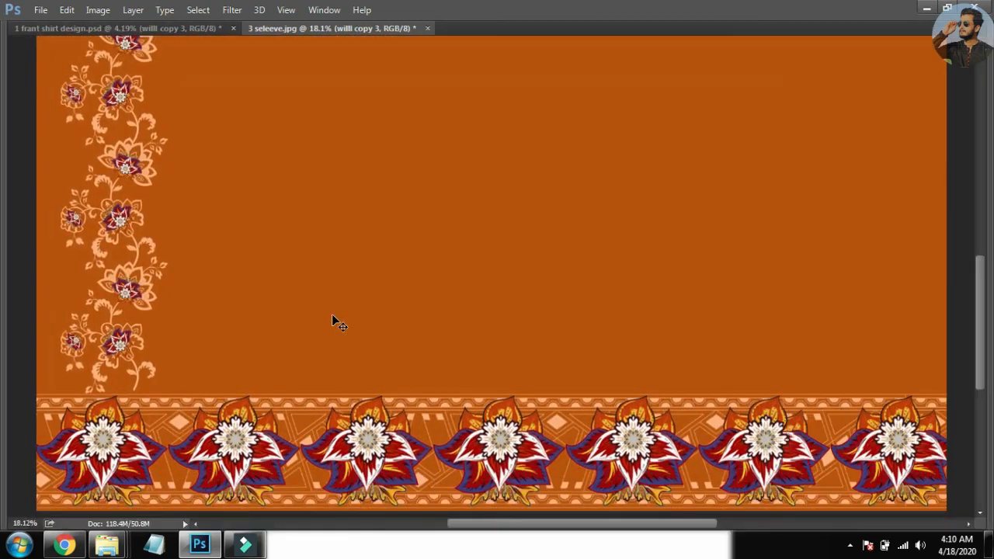
key(f)
key(Tab)
key(f)
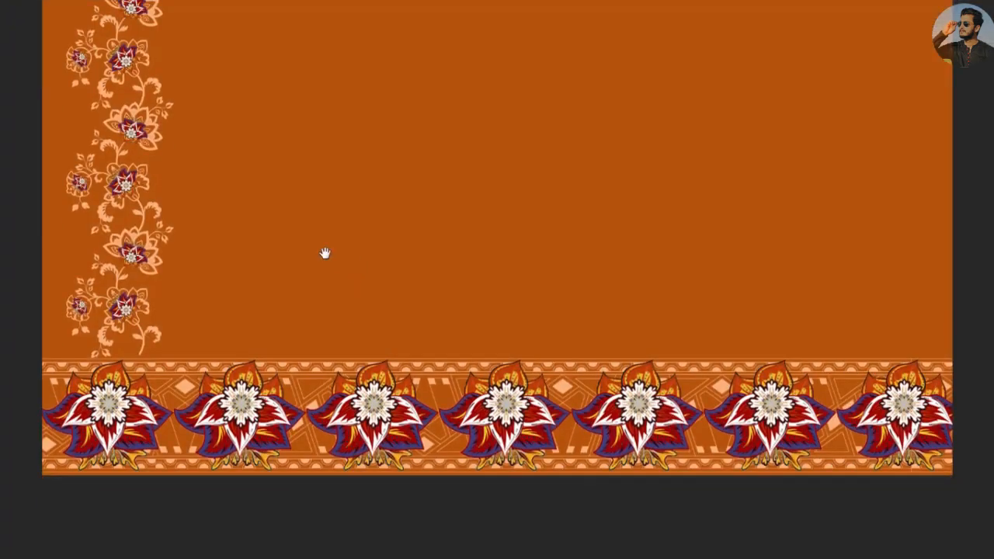
drag(317, 244, 396, 284)
drag(204, 351, 205, 355)
key(z)
drag(389, 283, 260, 375)
Duplicate the vine strip to the right and enlarge the copy proportionally so it stands taller above the border
drag(170, 394, 292, 392)
key(ctrl+t)
drag(323, 106, 348, 61)
double_click(321, 92)
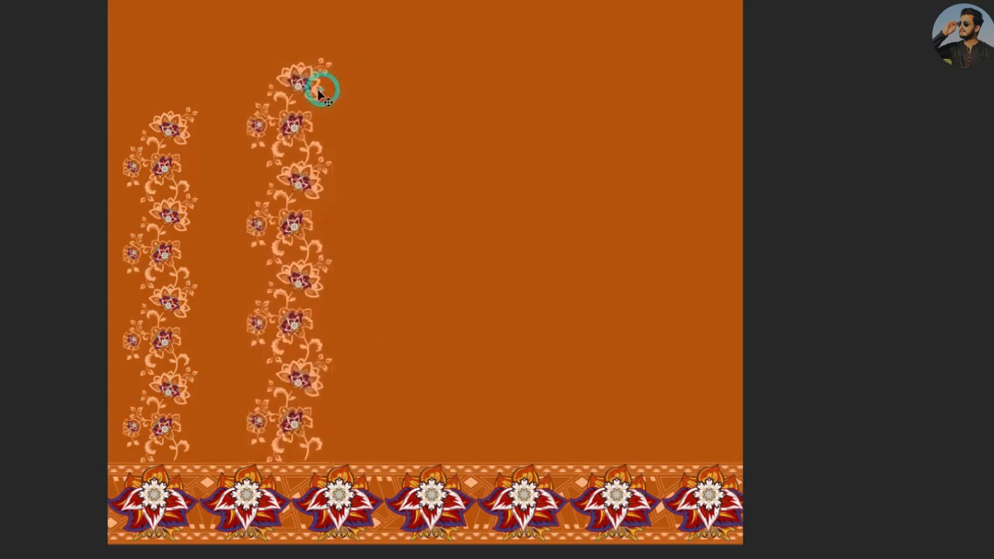
Duplicate the second vine strip to the right and enlarge the copy until it nearly reaches the sleeve's upper edge
drag(302, 85, 438, 91)
key(ctrl+t)
drag(465, 53, 330, 381)
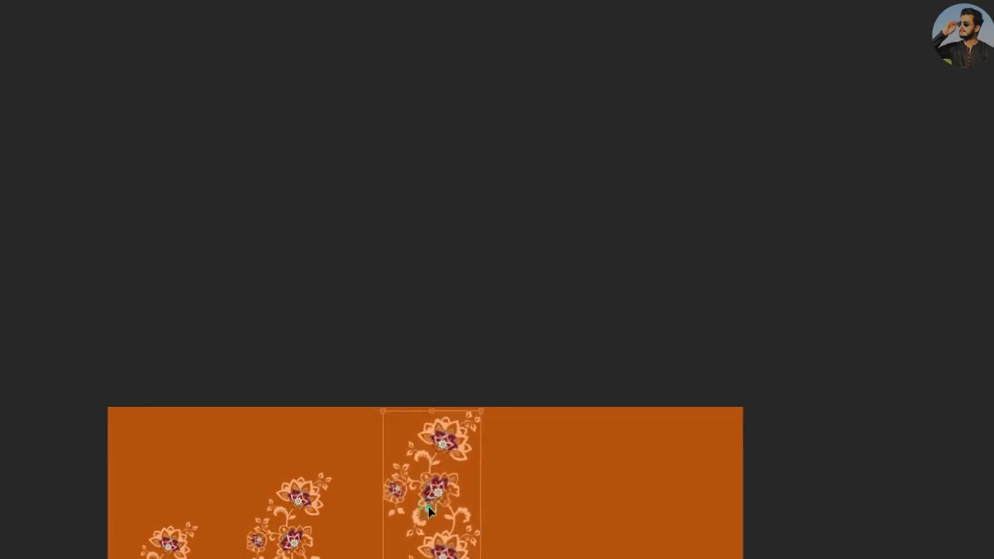
key(Return)
key(ctrl+0)
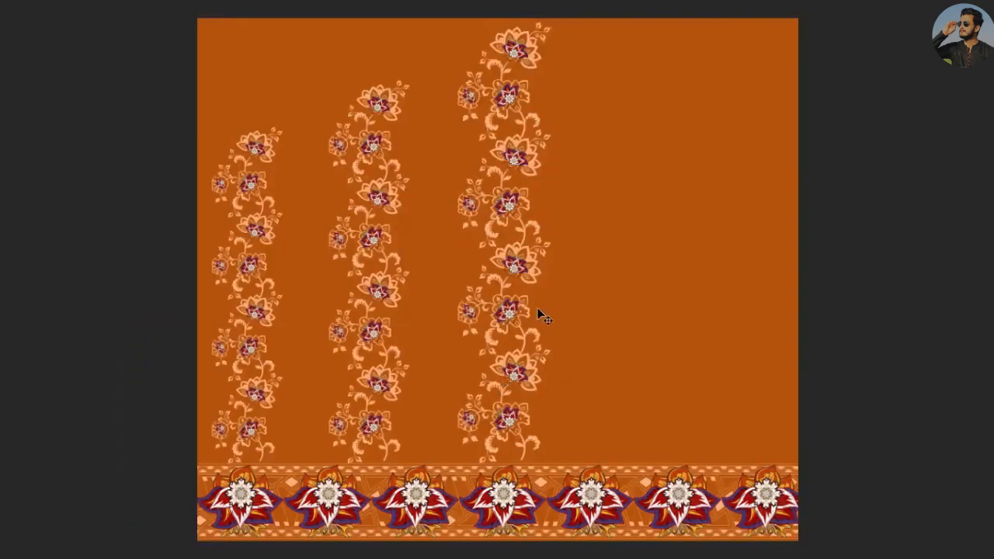
Move the tallest vine strip to the sleeve's centre and distribute the three strips evenly across the horizontal spacing
drag(518, 259, 494, 268)
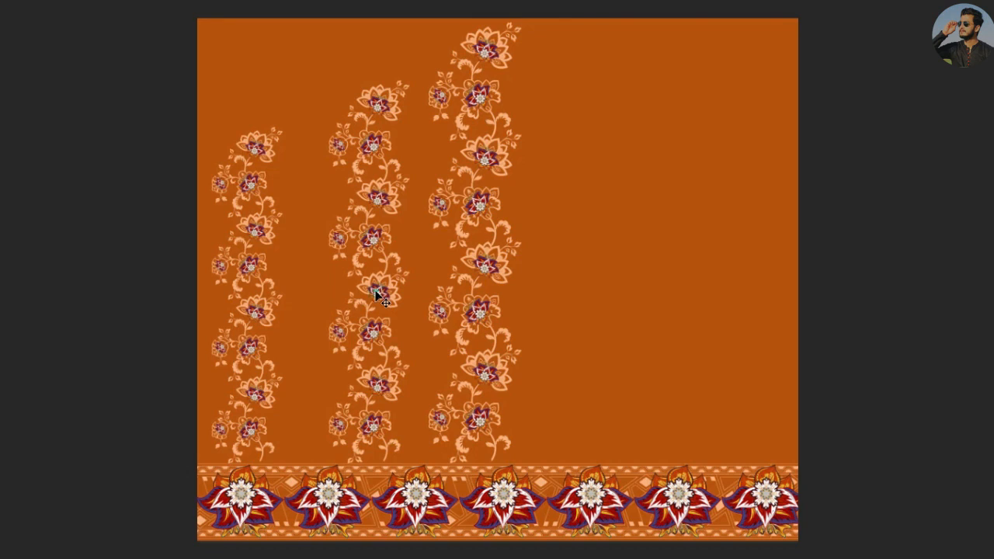
key(Tab)
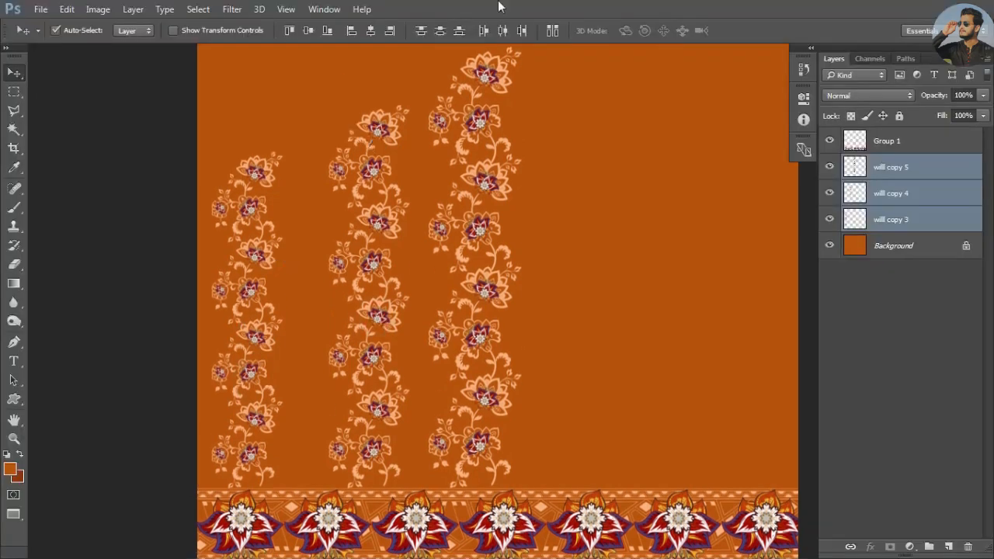
click(521, 31)
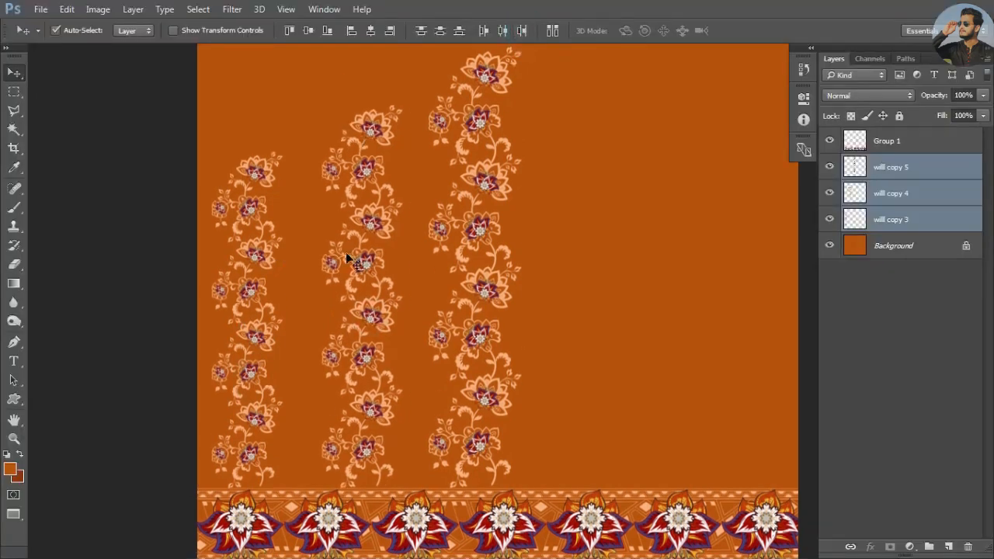
Duplicate the two shorter vine strips to the right of the tallest one and flip the copies horizontally
drag(147, 324, 738, 280)
key(ctrl+t)
right_click(732, 277)
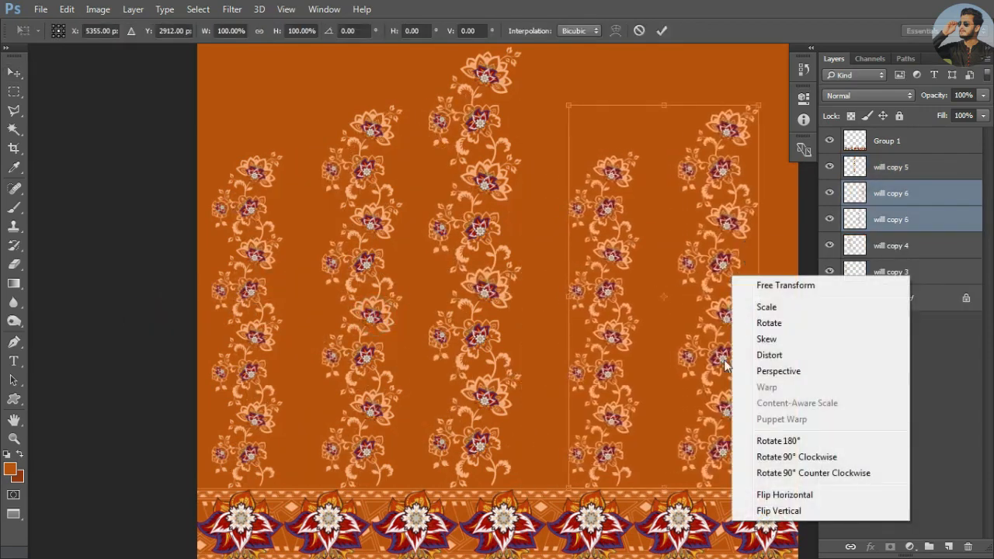
click(773, 495)
mouse_move(719, 336)
mouse_down()
mouse_move(742, 339)
mouse_move(706, 340)
mouse_up()
key(Return)
Distribute the five vine strips evenly across the sleeve and centre them horizontally on the canvas as one group
drag(804, 318, 179, 305)
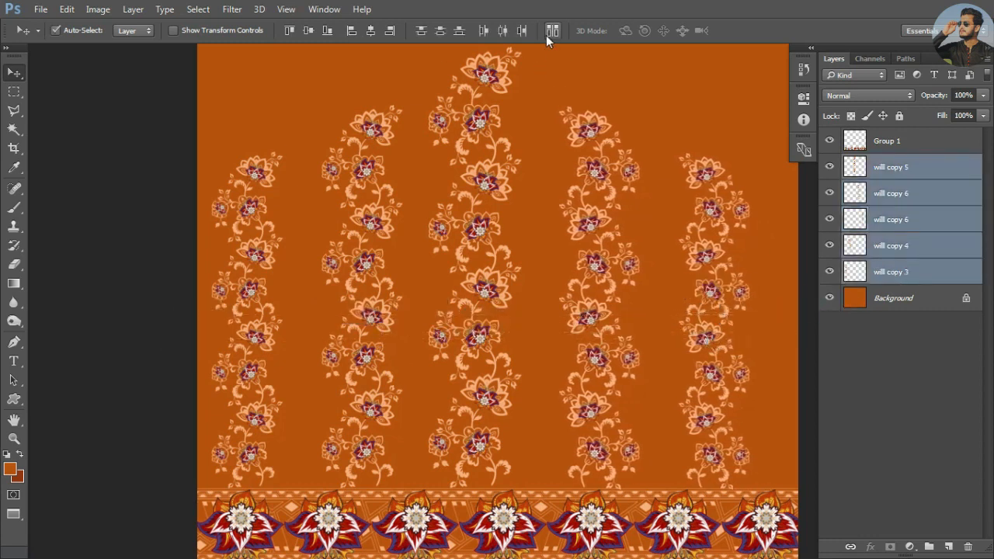
click(523, 33)
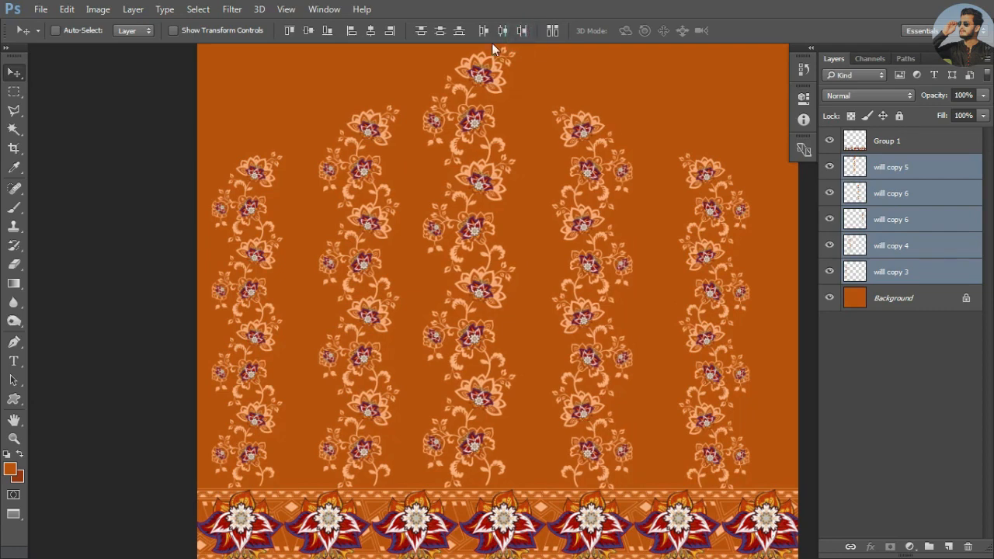
key(ctrl+g)
key(ctrl+a)
click(371, 31)
key(ctrl+d)
Save the sleeve document as "3 seleeve" in Photoshop format in the Design dress 01 folder
alt+click(522, 194)
key(ctrl+shift+s)
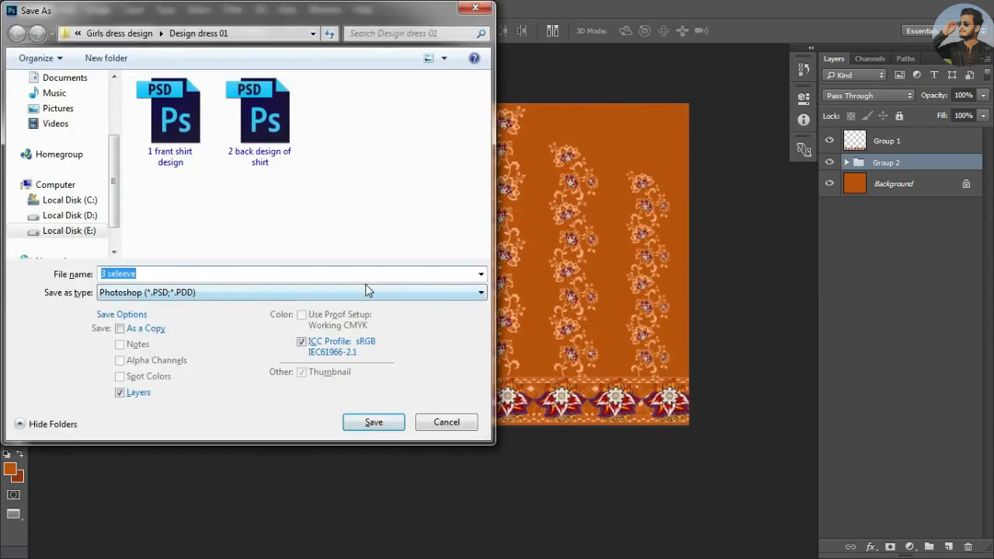
click(366, 293)
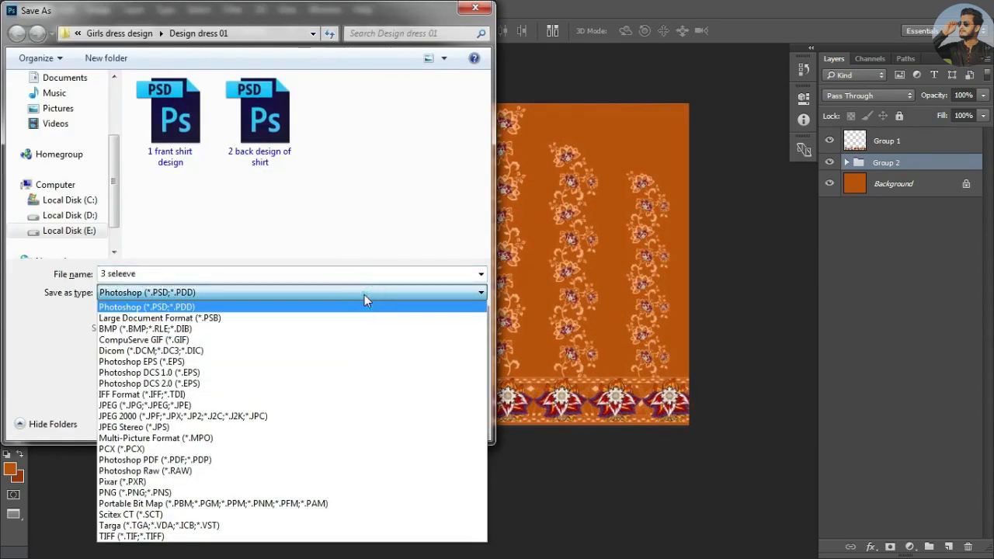
click(364, 294)
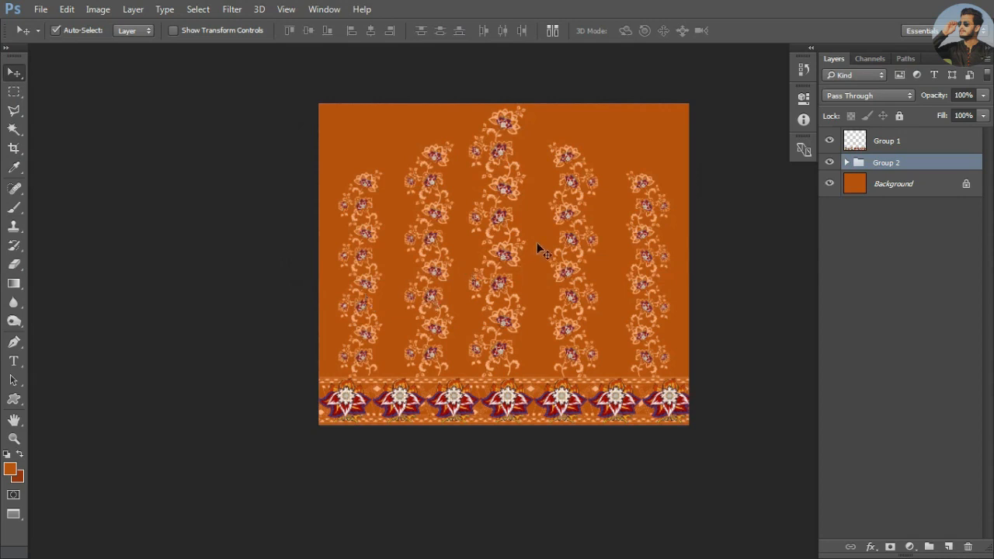
Hide the vine strip group and try to mark the sleeve's left half with a rectangular selection
click(829, 162)
key(m)
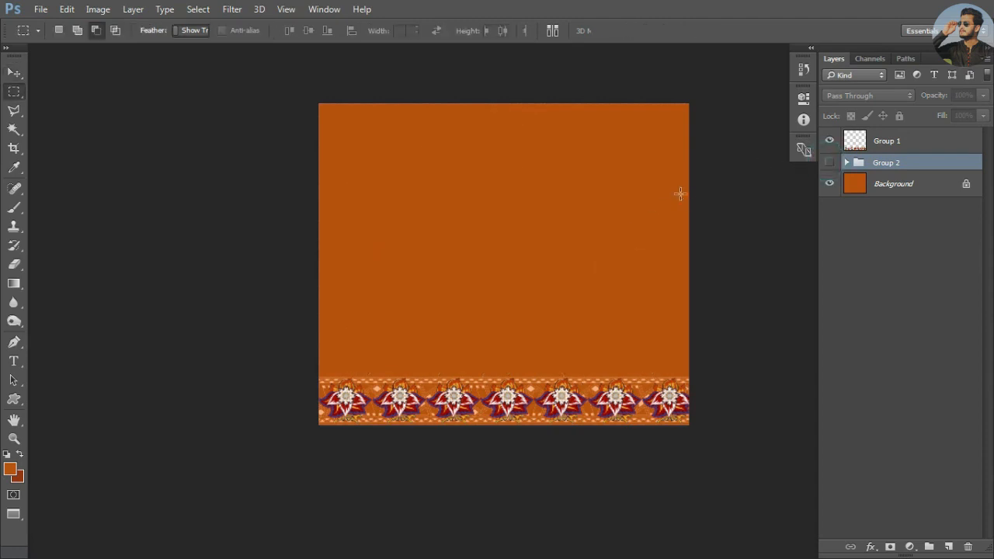
drag(288, 85, 490, 478)
key(ctrl+0)
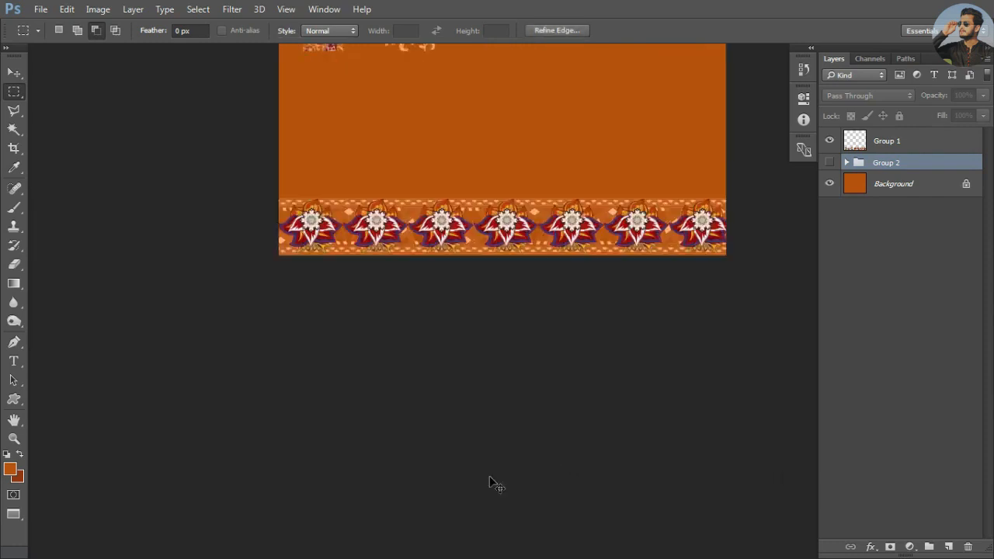
key(ctrl+d)
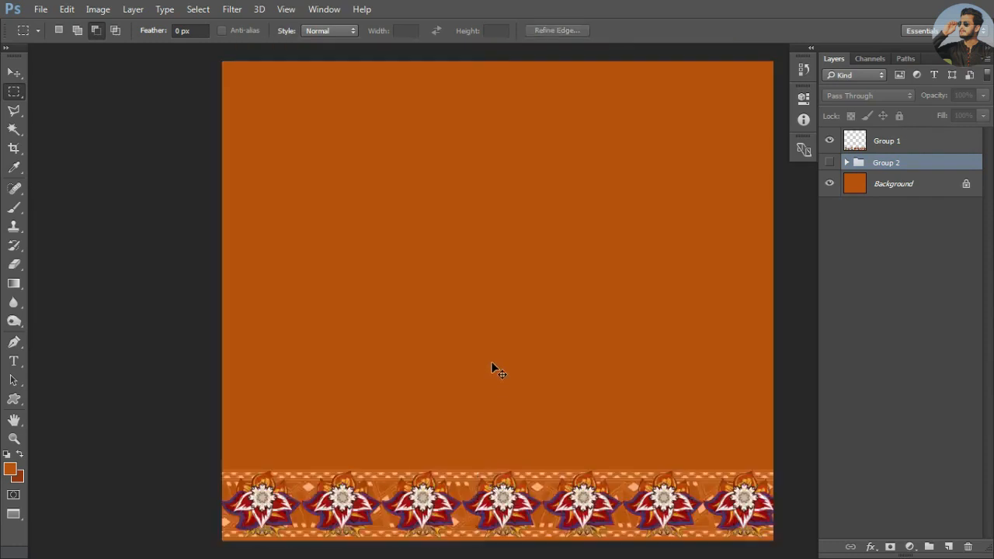
Show the rulers in inches and keep a single vertical guide at the sleeve's centre, about 11.5 in
key(ctrl+r)
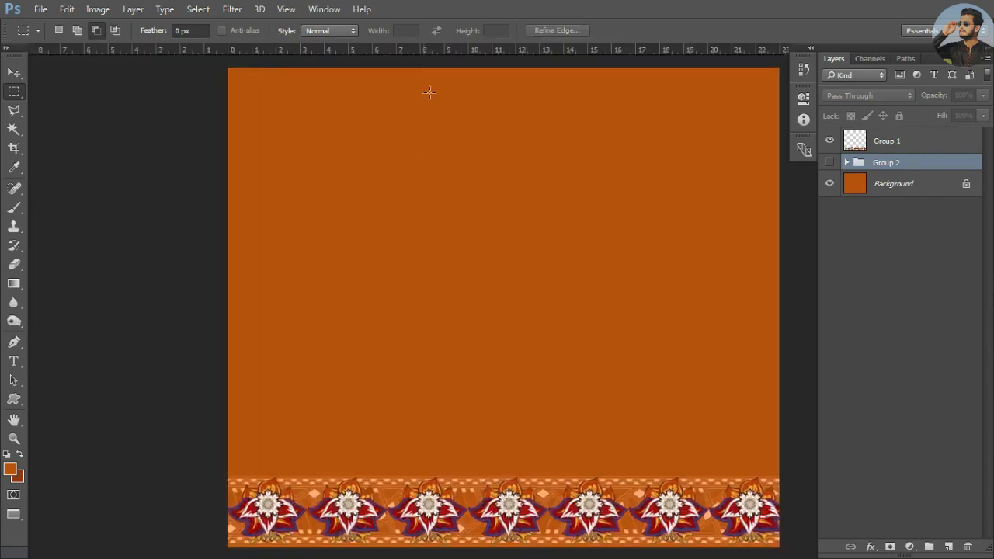
right_click(463, 49)
click(492, 74)
drag(503, 49, 503, 87)
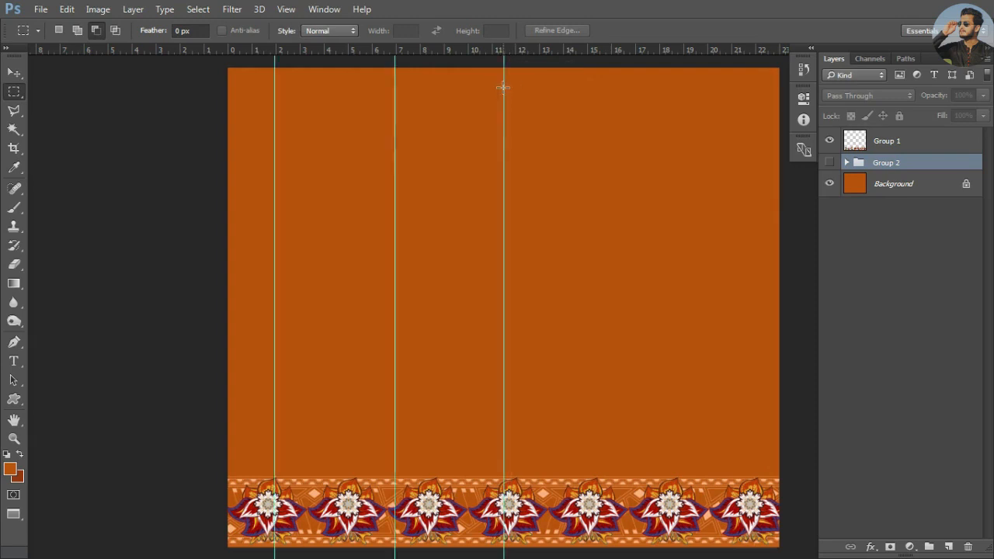
key(v)
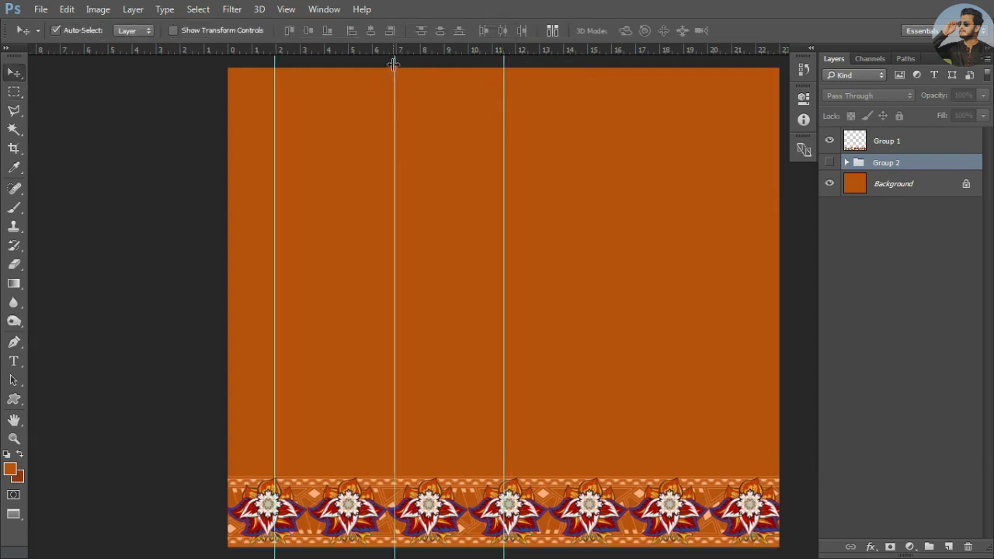
mouse_move(395, 64)
mouse_down()
mouse_move(120, 70)
mouse_move(9, 39)
mouse_up()
drag(274, 62, 3, 78)
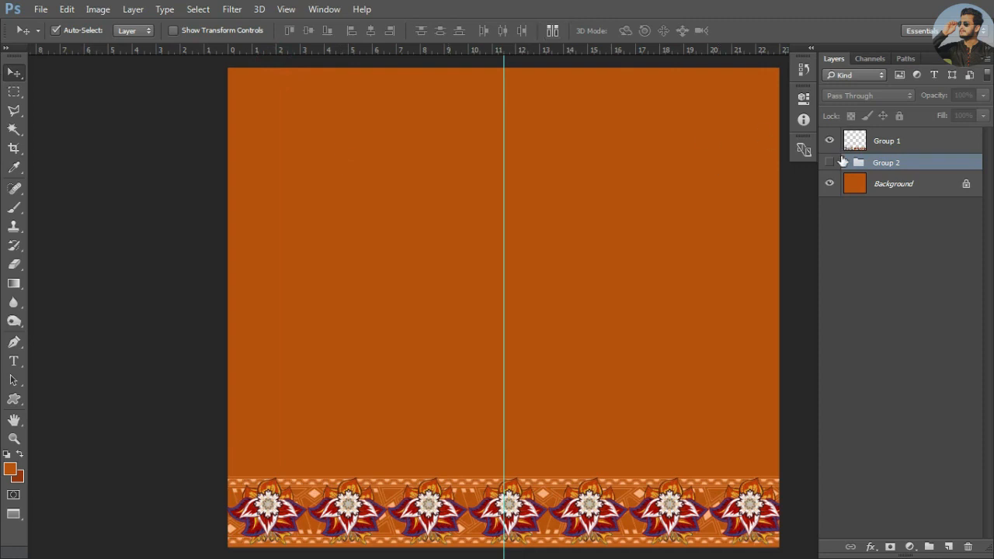
Show the vine strip group again and select all five strips for a free transform
click(829, 162)
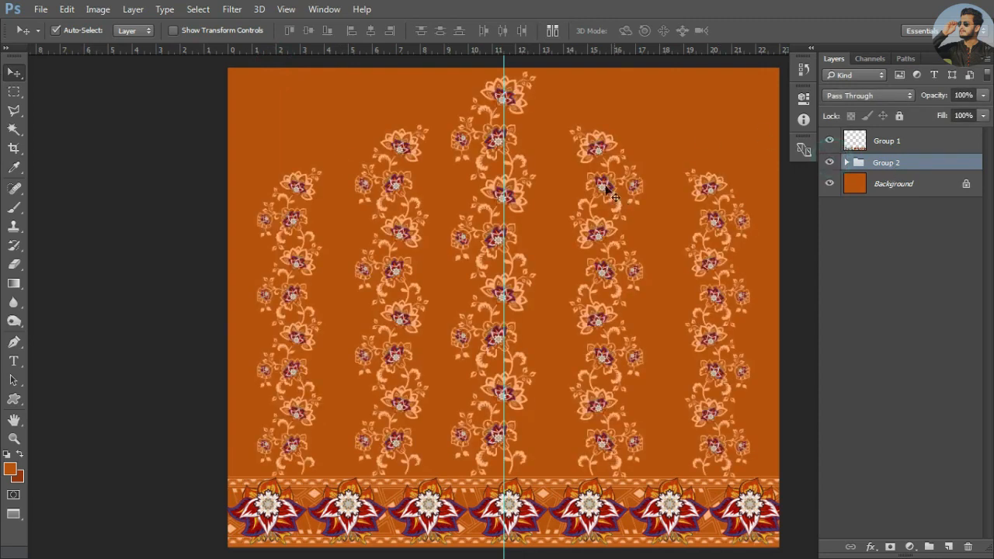
drag(743, 203, 326, 299)
key(ctrl+t)
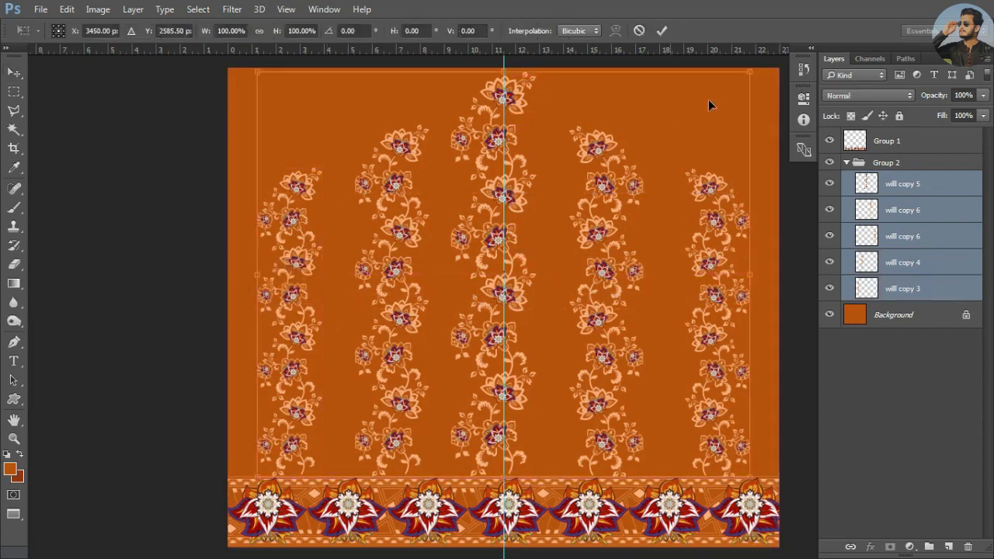
drag(750, 73, 490, 261)
mouse_move(447, 337)
mouse_down()
mouse_move(435, 246)
mouse_move(446, 163)
mouse_up()
key(ctrl+z)
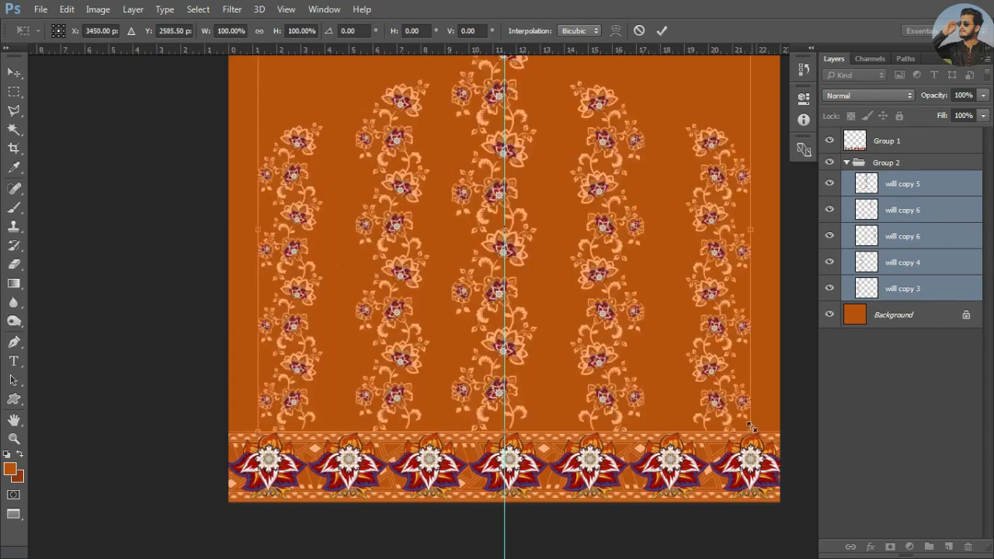
Scale the five vine strips down to span the sleeve's left half up to the centre guide, standing on the border
drag(649, 284, 627, 363)
key(f)
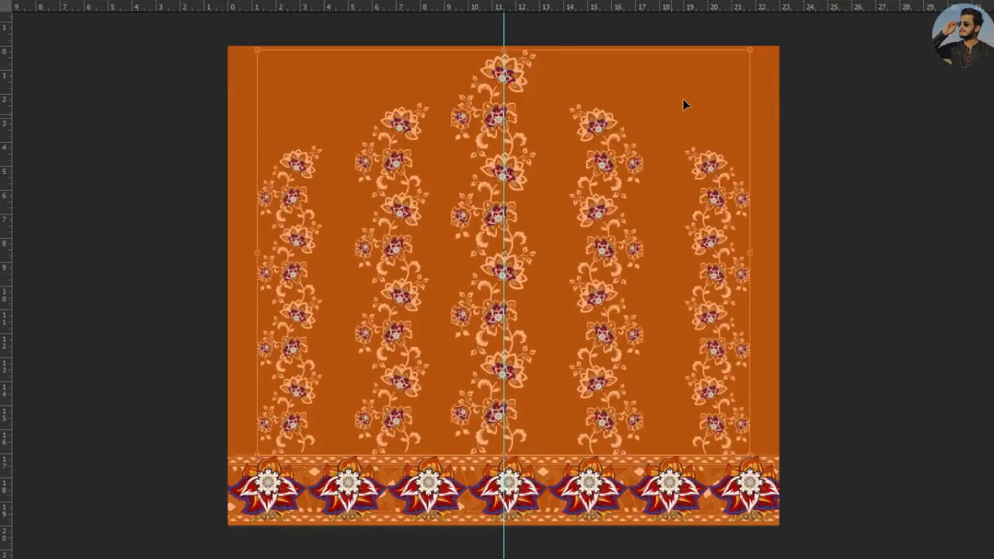
drag(753, 54, 467, 193)
drag(405, 368, 389, 362)
drag(240, 250, 227, 243)
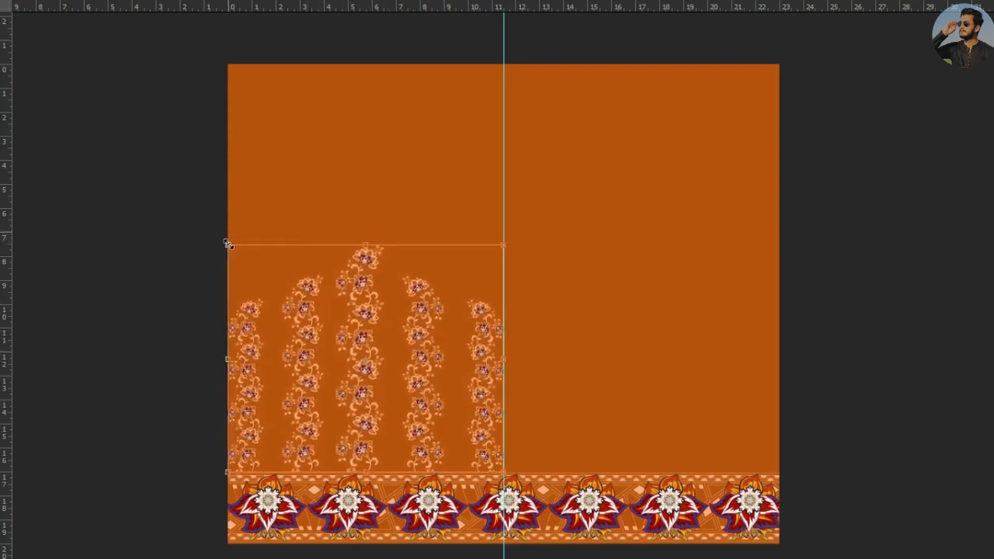
key(Return)
Duplicate the five reduced vine strips into the sleeve's right half and collapse their layer group
drag(291, 337, 309, 279)
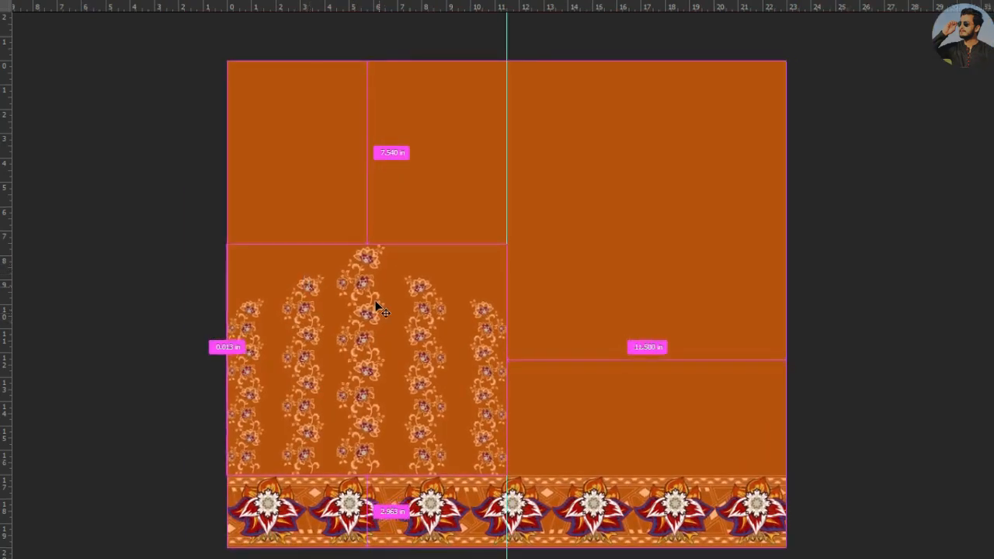
drag(367, 265, 640, 247)
click(640, 247)
key(f)
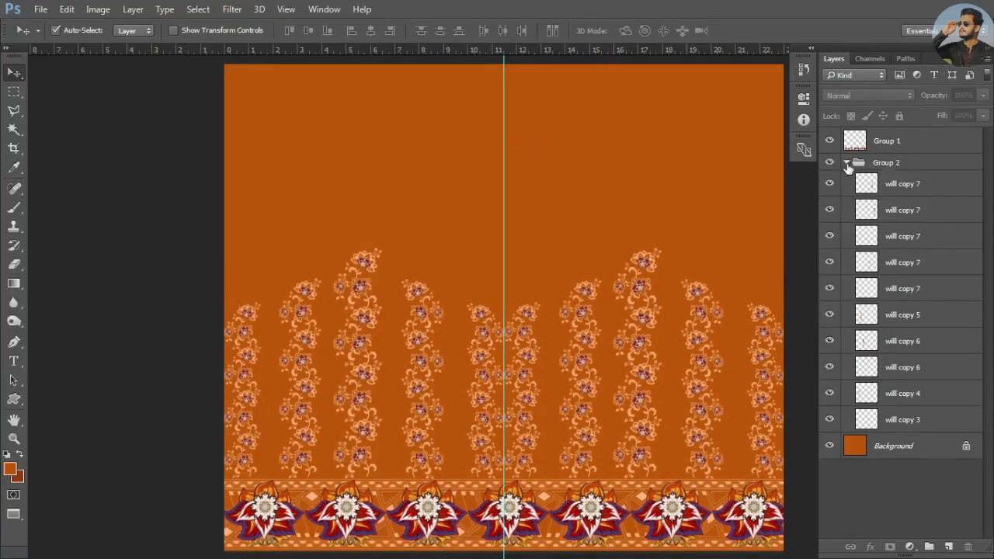
click(854, 163)
click(847, 162)
Add the text "2 selvees" in the empty area above the vine strips
key(t)
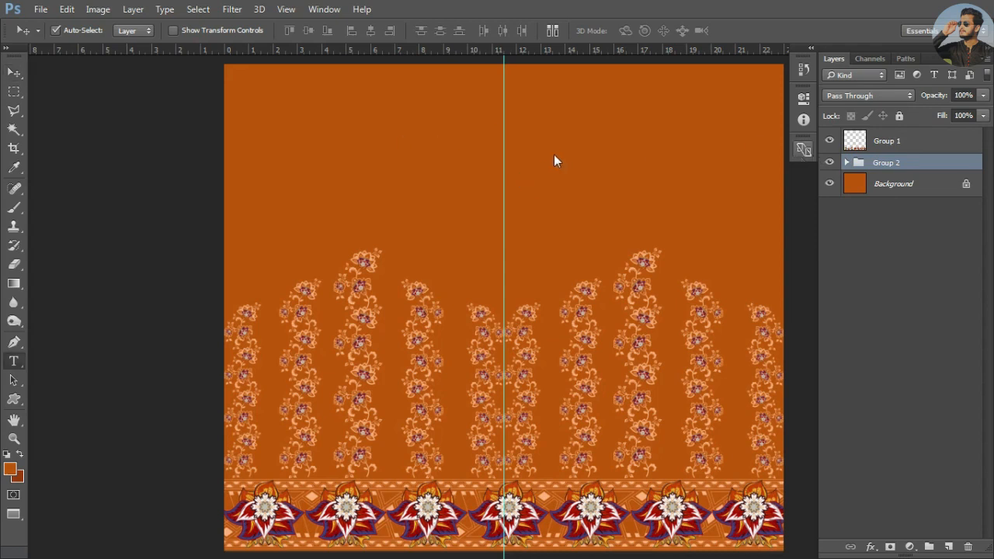
click(438, 152)
text(2)
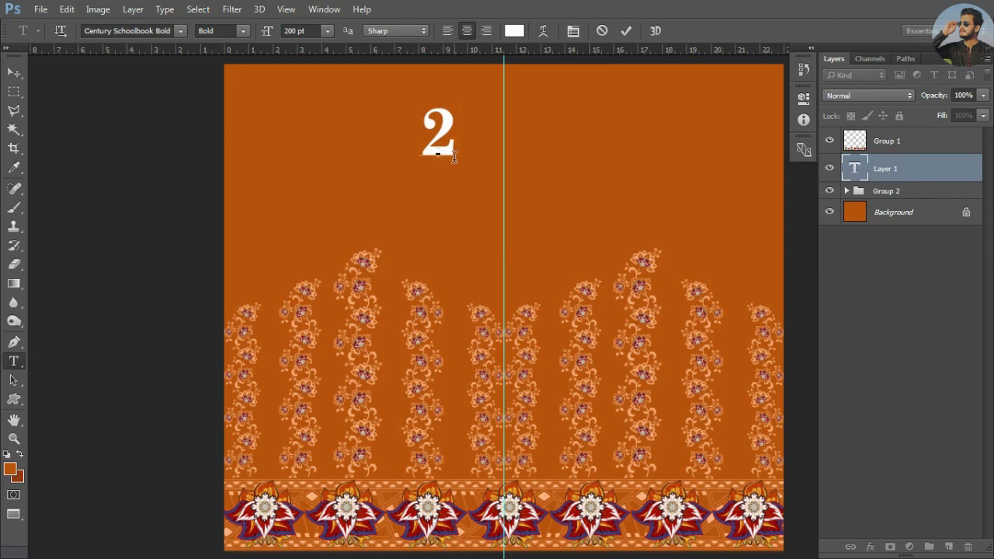
text( s)
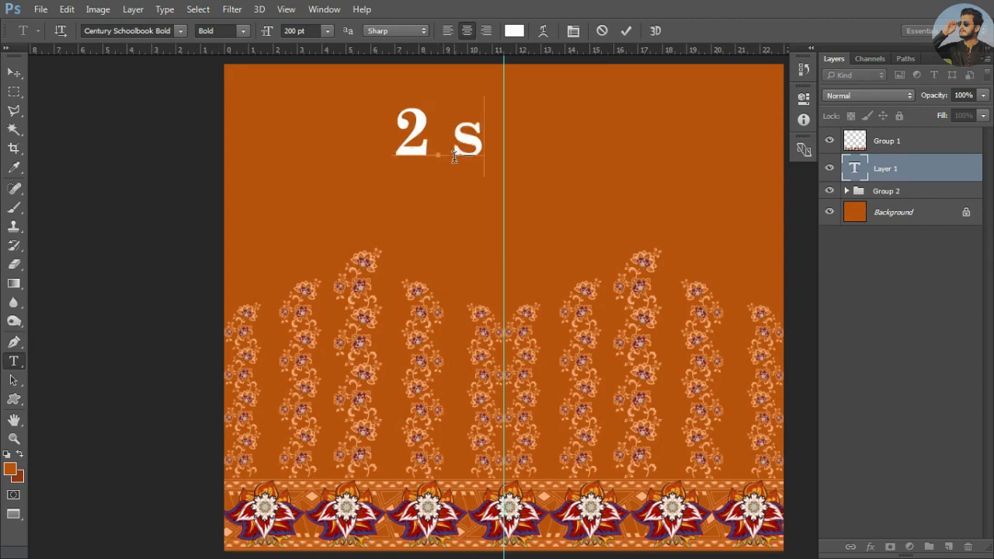
text(elvee)
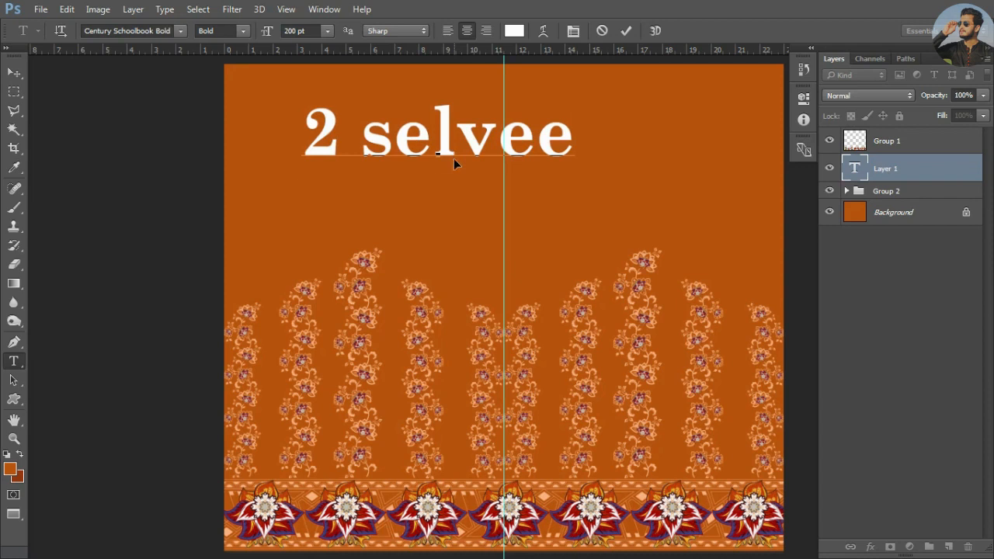
key(ctrl+Return)
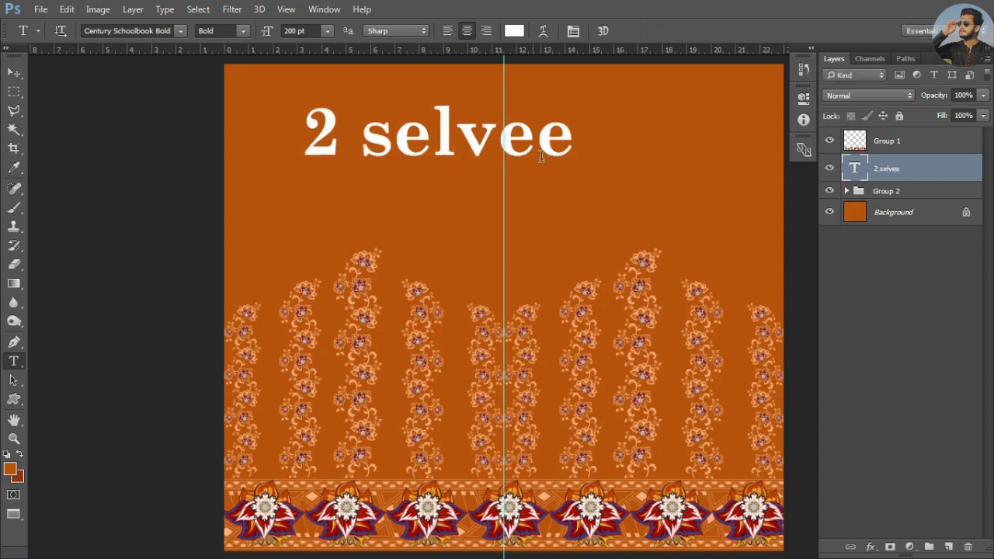
click(575, 138)
text(s)
key(ctrl+Return)
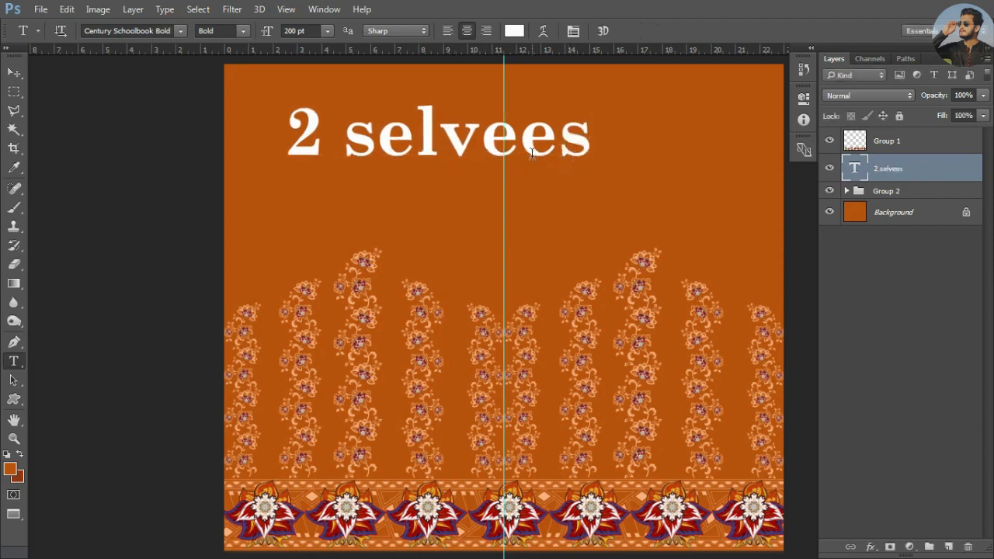
Centre the "2 selvees" text horizontally on the canvas and hide the guide
key(v)
key(ctrl+a)
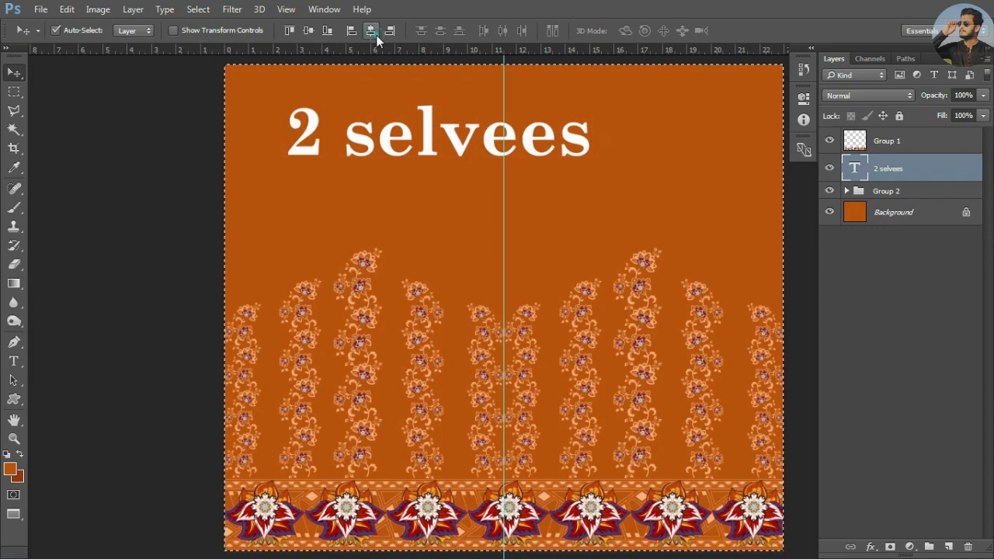
click(371, 32)
key(ctrl+d)
key(ctrl+0)
key(ctrl+;)
key(ctrl)
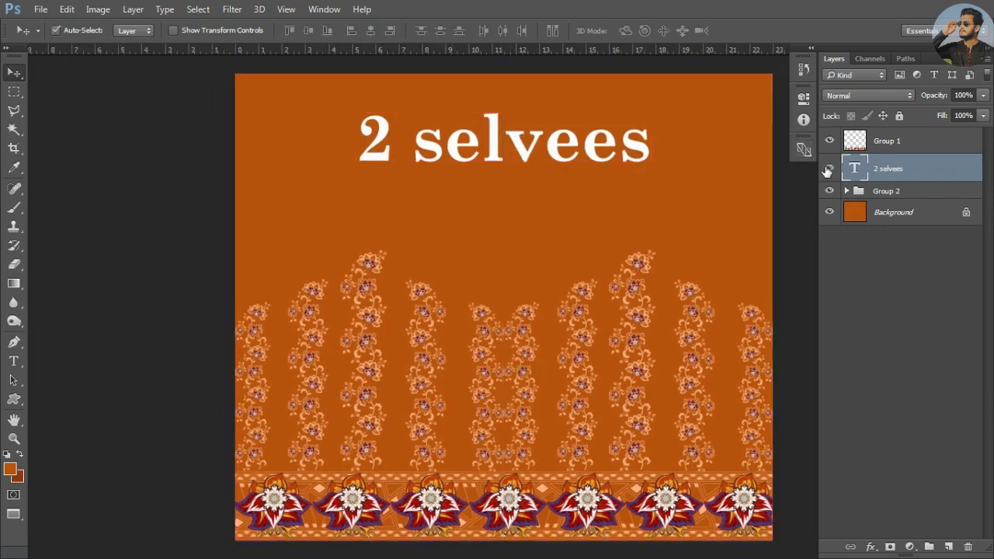
Hide the "2 selvees" text layer
click(828, 169)
mouse_move(683, 214)
mouse_down()
mouse_move(657, 216)
mouse_move(671, 211)
mouse_up()
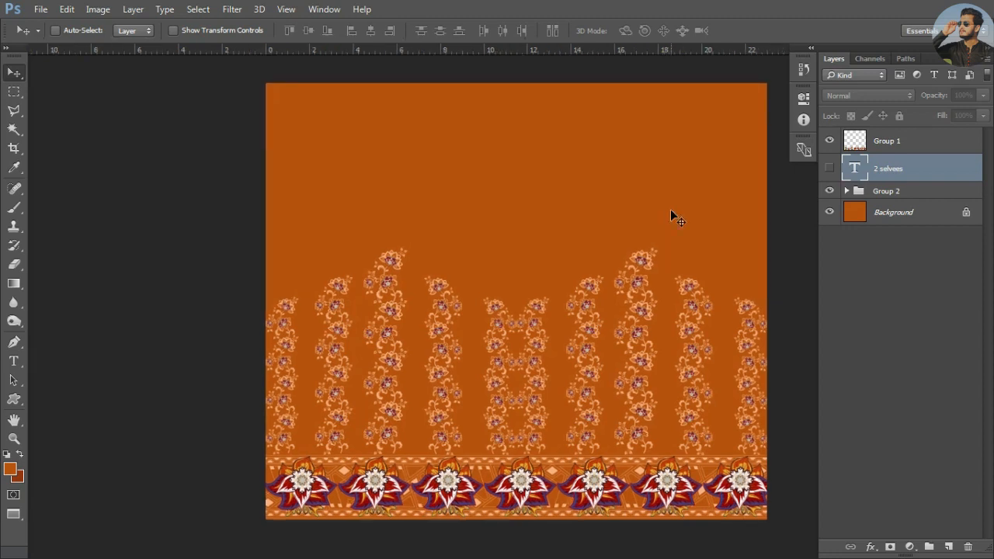
drag(594, 470, 595, 183)
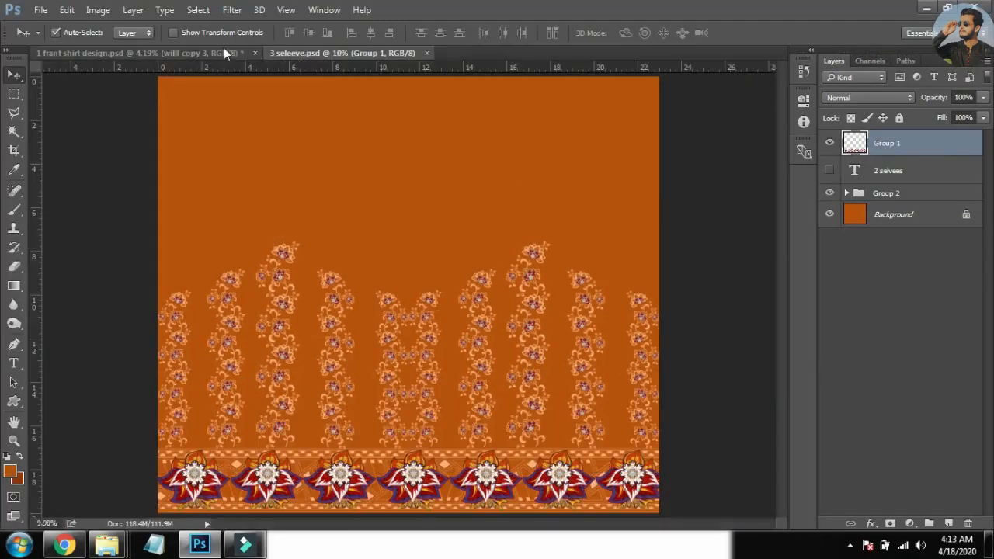
Copy a border flower from the front shirt design into the sleeve document and scale it to about 52%
click(224, 51)
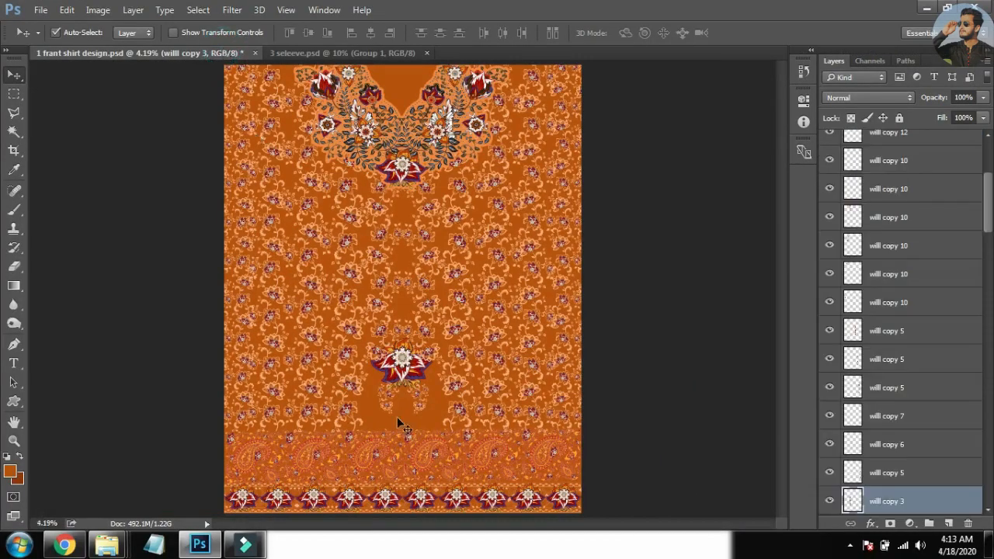
drag(386, 497, 423, 171)
key(ctrl+t)
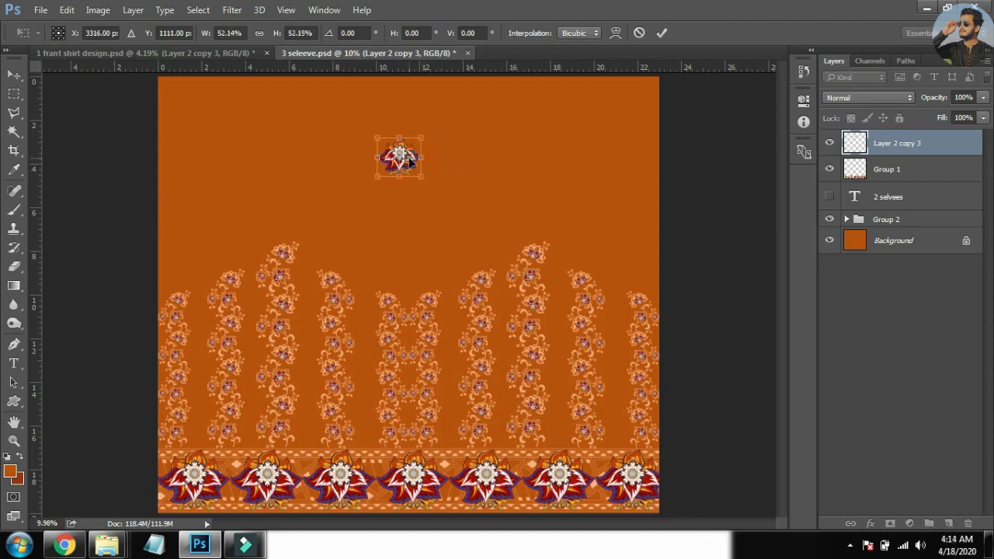
key(Return)
Flip the copied flower vertically and move it onto the top of the leftmost vine strip
key(ctrl+t)
right_click(399, 170)
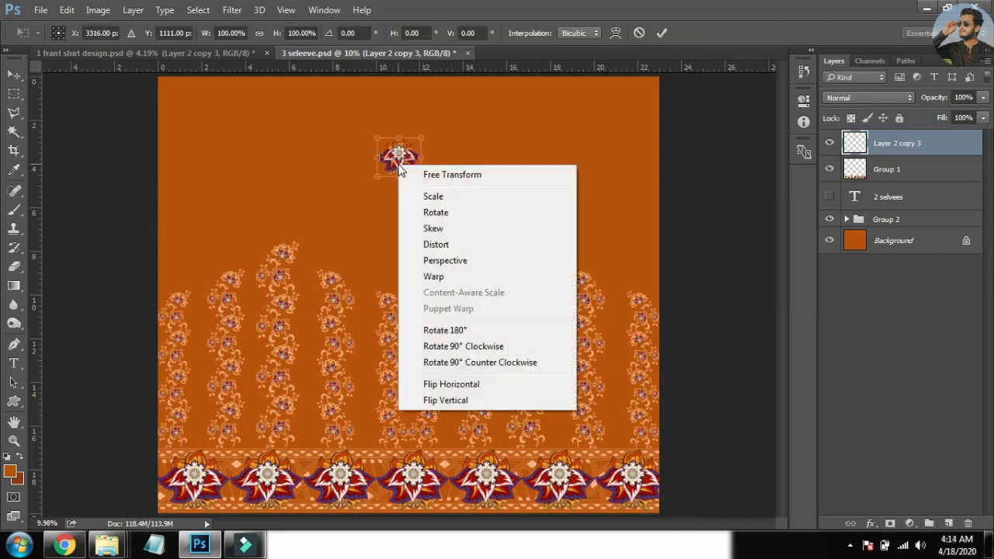
click(462, 401)
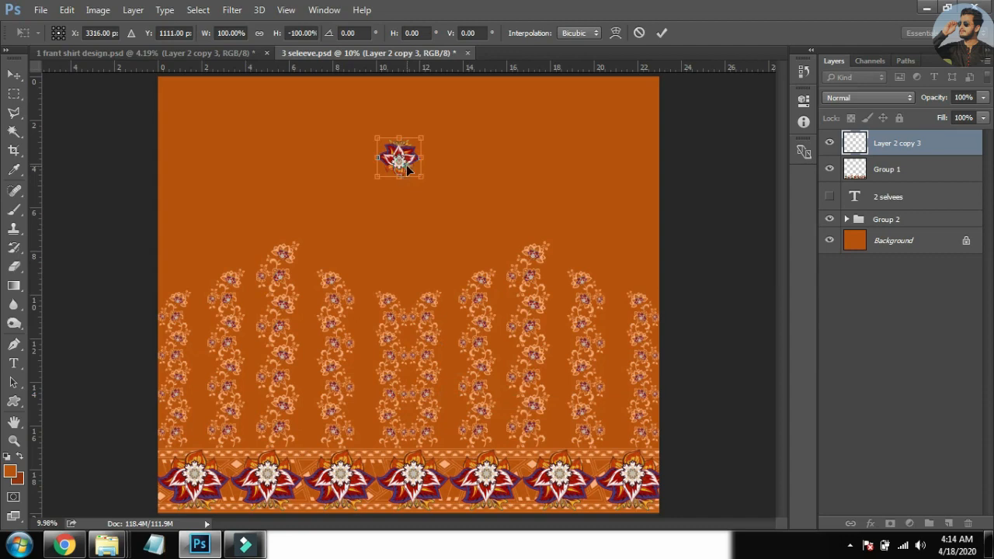
key(Return)
drag(405, 168, 175, 289)
scroll(188, 271, up, 3)
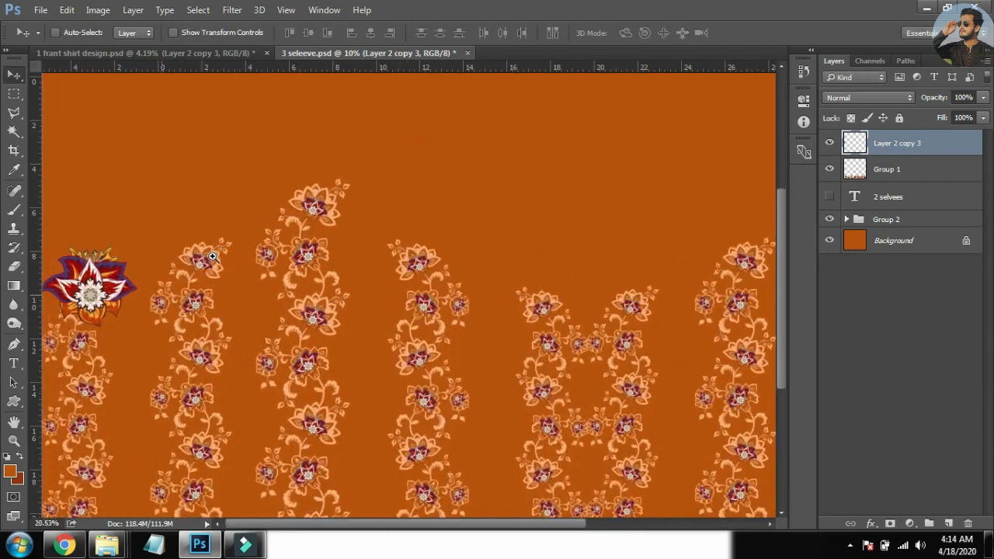
Move the copied flower from the leftmost vine to the canvas's upper-left corner and flip it vertically
scroll(150, 291, down, 3)
scroll(166, 288, up, 1)
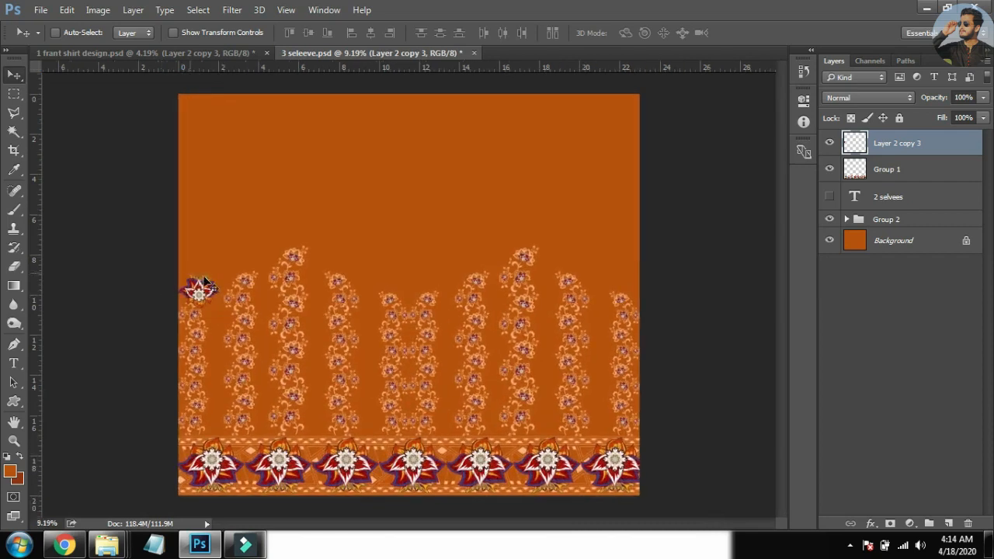
drag(198, 278, 208, 117)
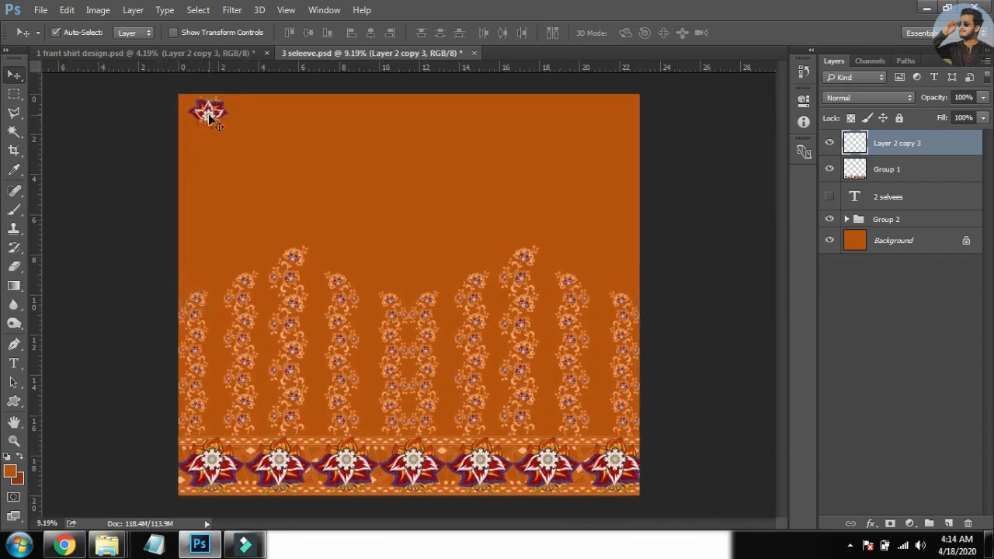
key(ctrl+t)
right_click(208, 117)
click(264, 351)
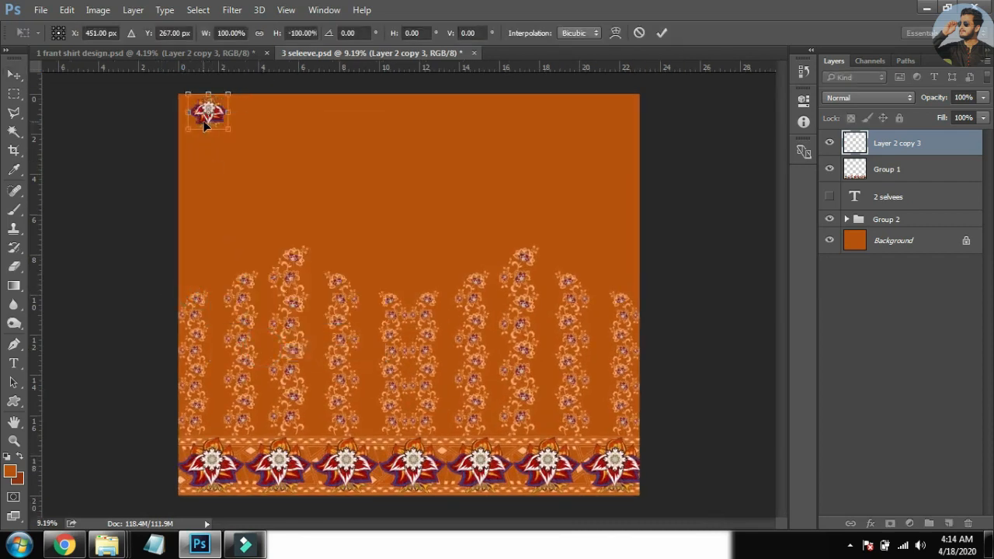
key(Return)
Add two copies of the flower to form a staggered trio along the sleeve's upper edge, scaled down in size
drag(208, 117, 260, 138)
key(ctrl+t)
key(Return)
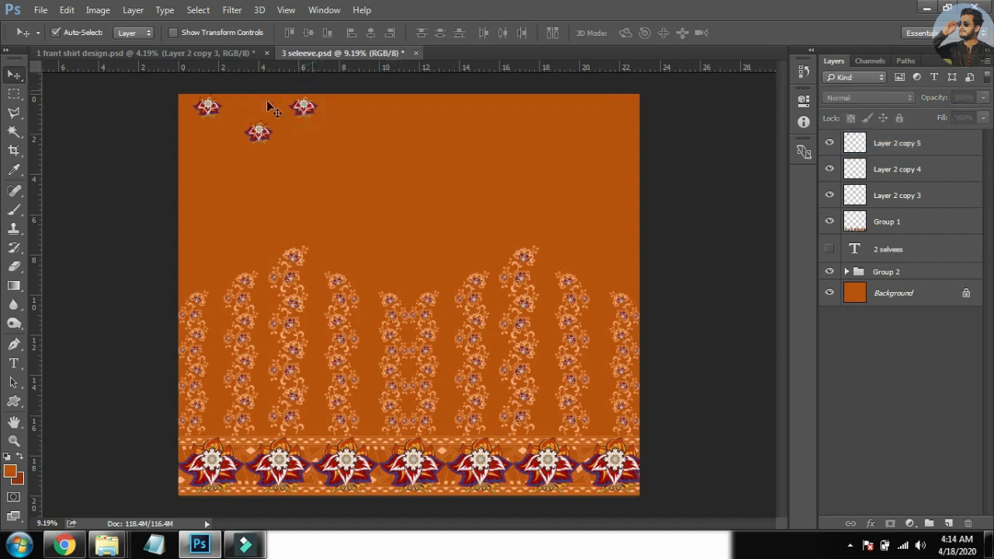
Merge the trio's two upper flowers into one layer and centre the lower flower horizontally between them
click(206, 111)
shift+click(206, 111)
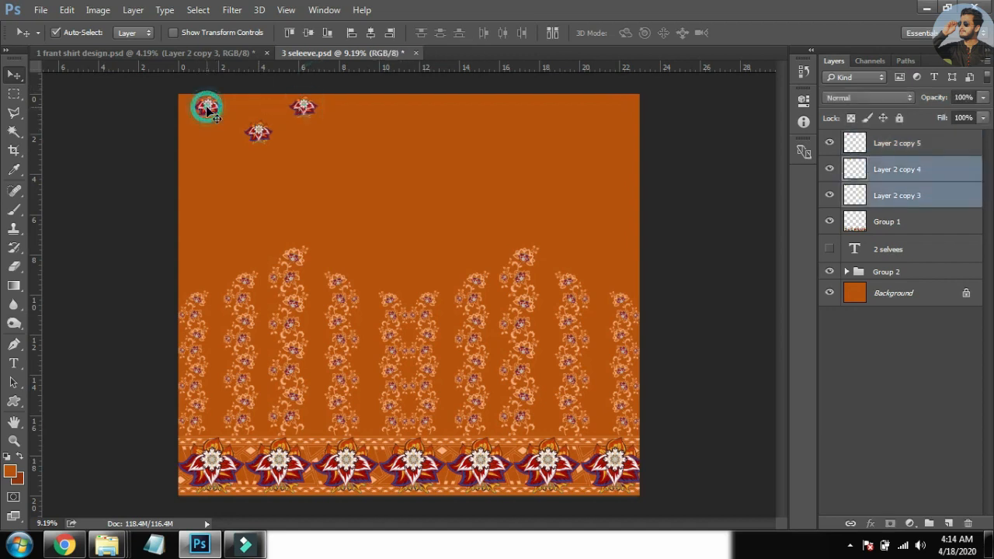
key(ctrl+e)
shift+click(257, 128)
click(369, 32)
click(281, 84)
click(325, 83)
drag(191, 122, 198, 126)
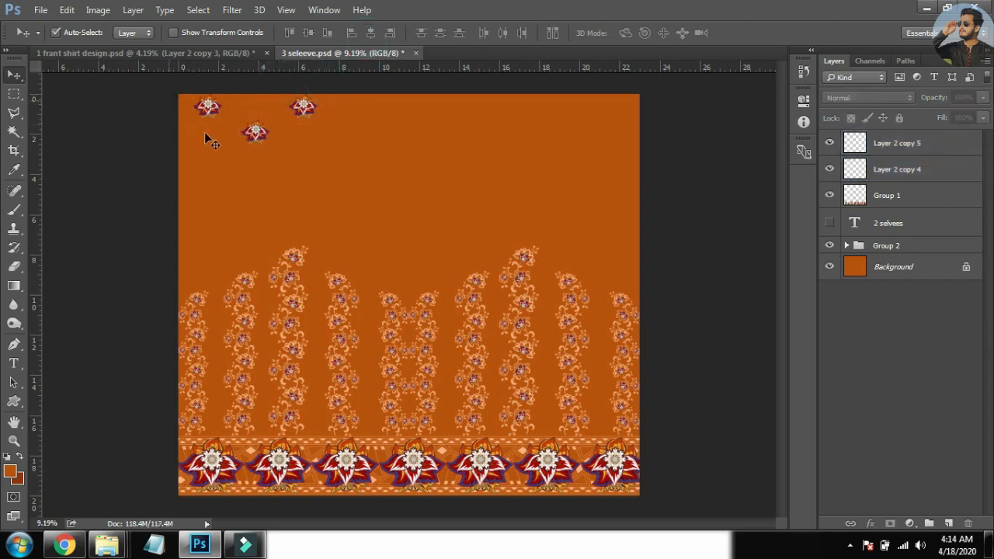
Duplicate the upper flower pair once and the lower flower twice to continue the zigzag across the sleeve
click(207, 108)
drag(339, 116, 401, 113)
drag(347, 147, 345, 153)
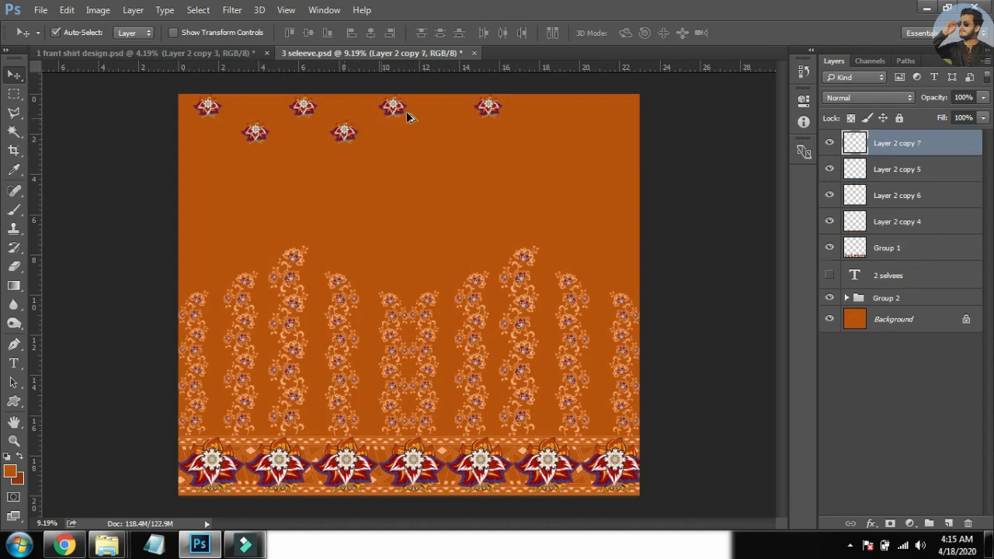
drag(396, 109, 419, 112)
drag(345, 133, 368, 134)
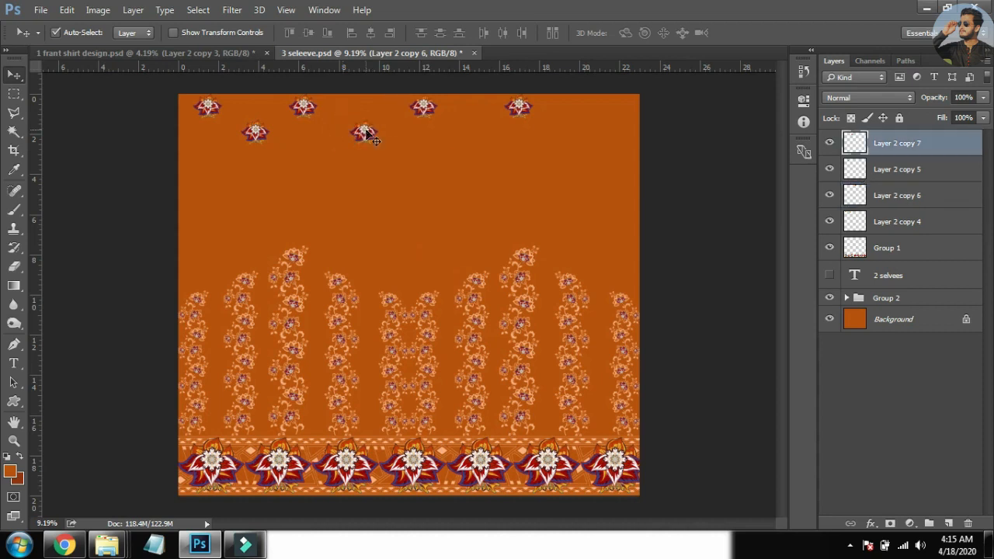
drag(367, 133, 481, 136)
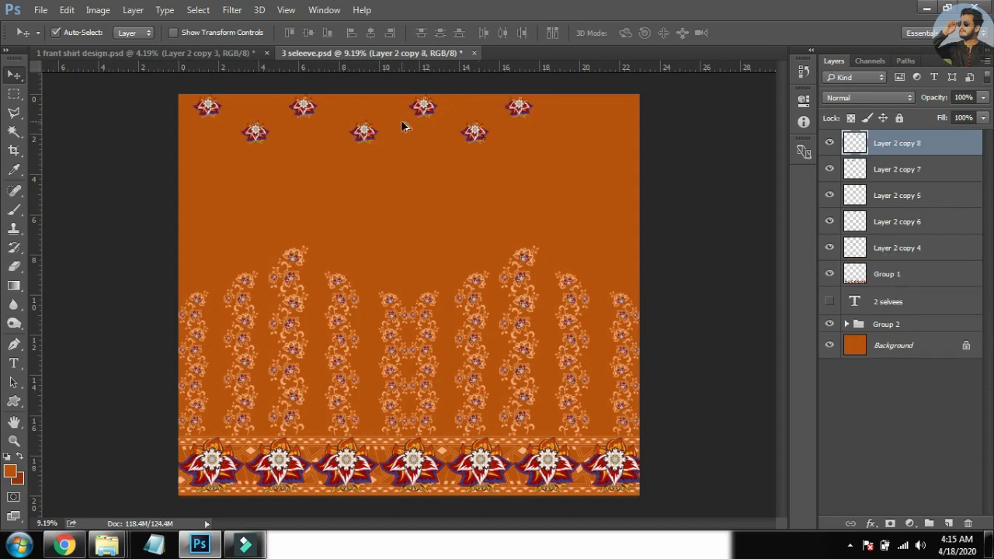
drag(474, 130, 470, 128)
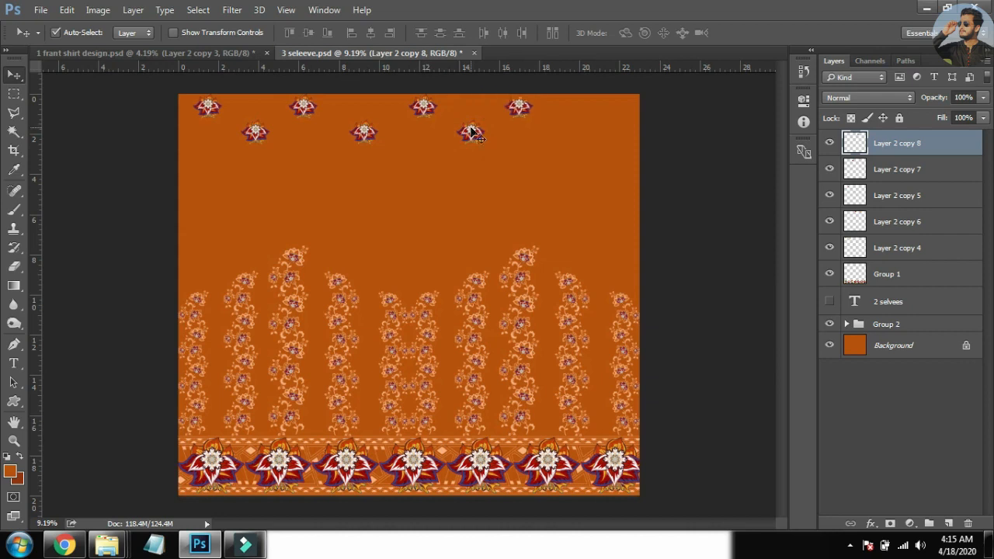
Close up the spacing of the copied flowers and duplicate more to extend the zigzag to the canvas's right edge
shift+click(425, 109)
drag(425, 109, 395, 107)
drag(366, 137, 349, 131)
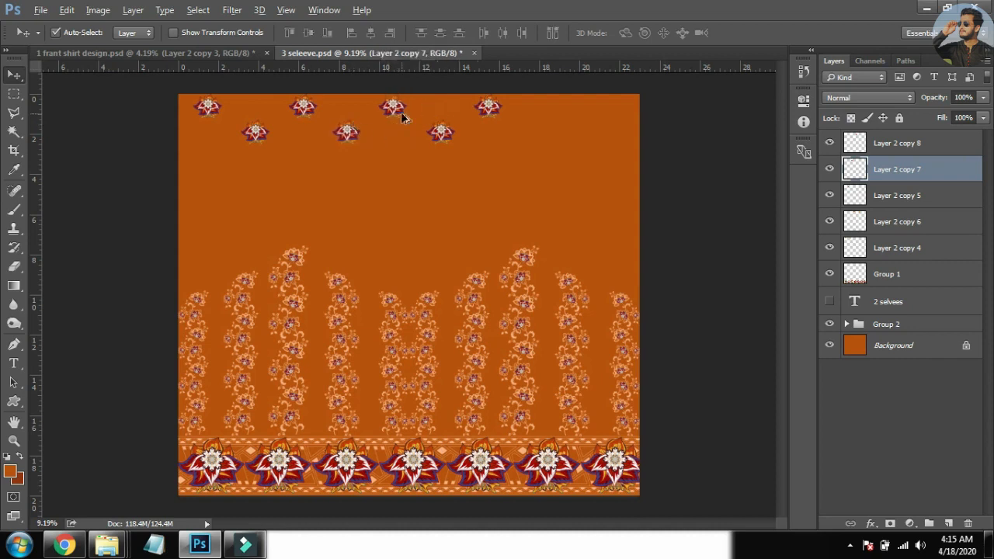
key(alt)
drag(519, 89, 535, 159)
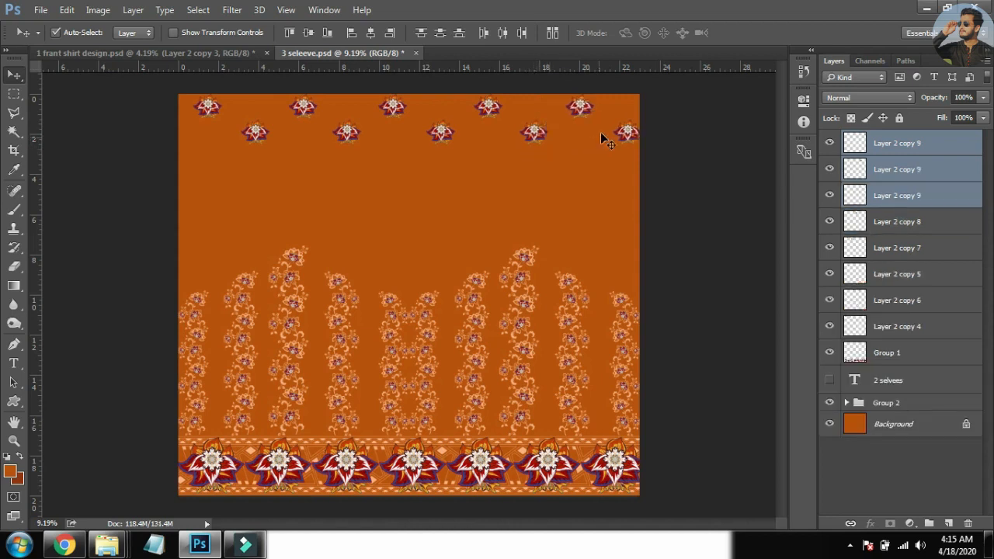
click(675, 149)
drag(668, 179, 725, 72)
key(Delete)
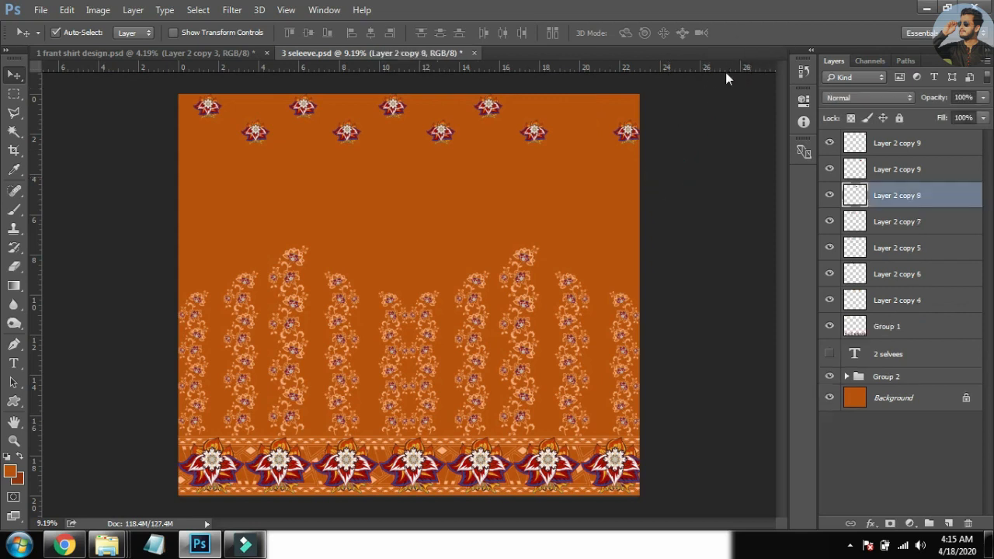
key(ctrl+z)
Add a third row of five flower copies below the zigzag and save the sleeve document
key(ctrl+s)
drag(534, 134, 488, 173)
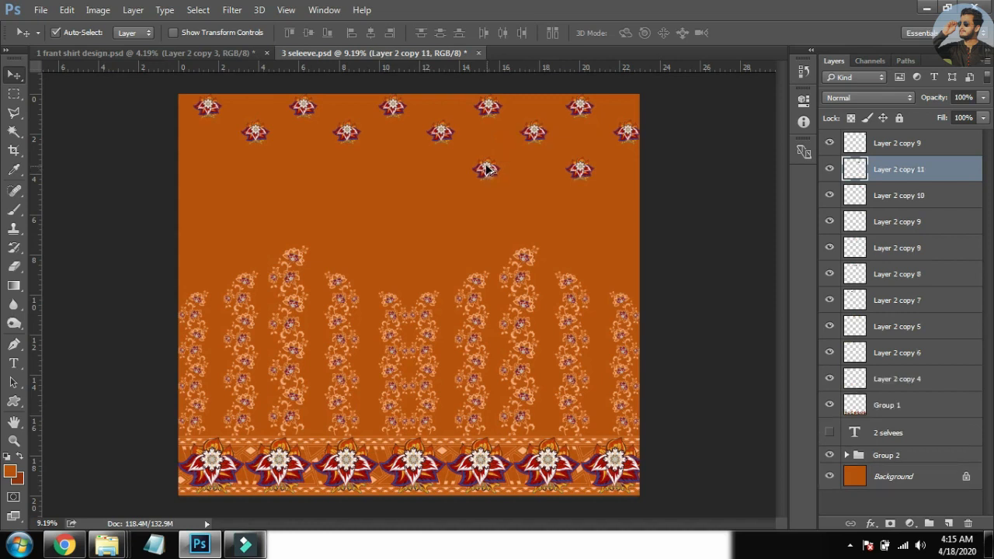
shift+click(584, 172)
drag(584, 173, 393, 171)
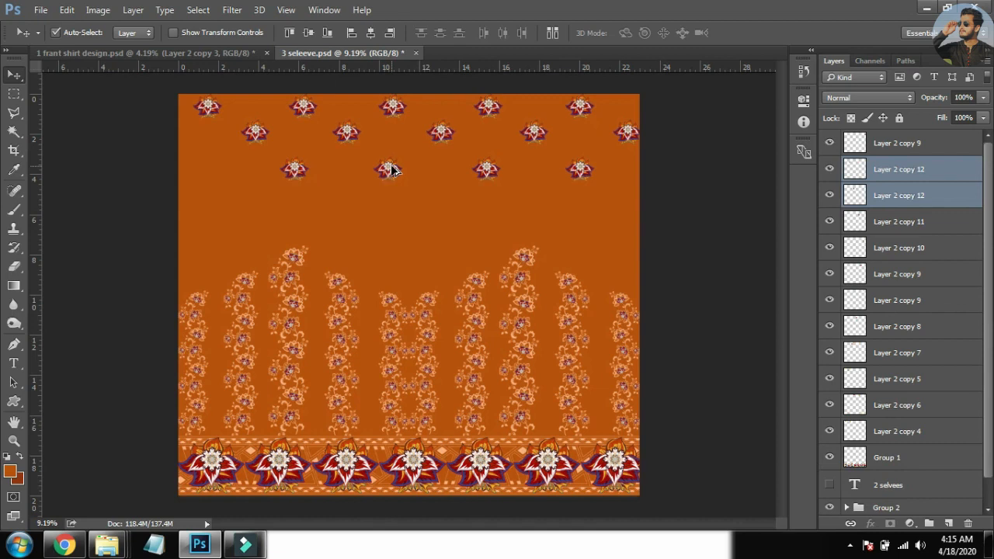
click(260, 192)
drag(292, 170, 207, 175)
key(ctrl+s)
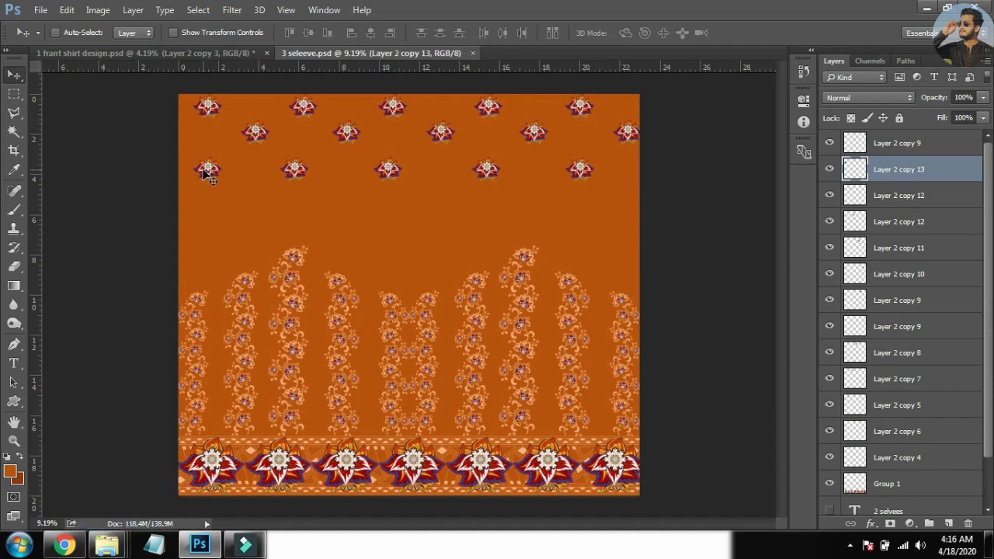
Save the sleeve as a JPEG named "3 seleeve" in the Design dress 01 folder, replacing the existing file
key(ctrl+shift+s)
key(Escape)
key(ctrl+shift+s)
key(Tab)
key(j)
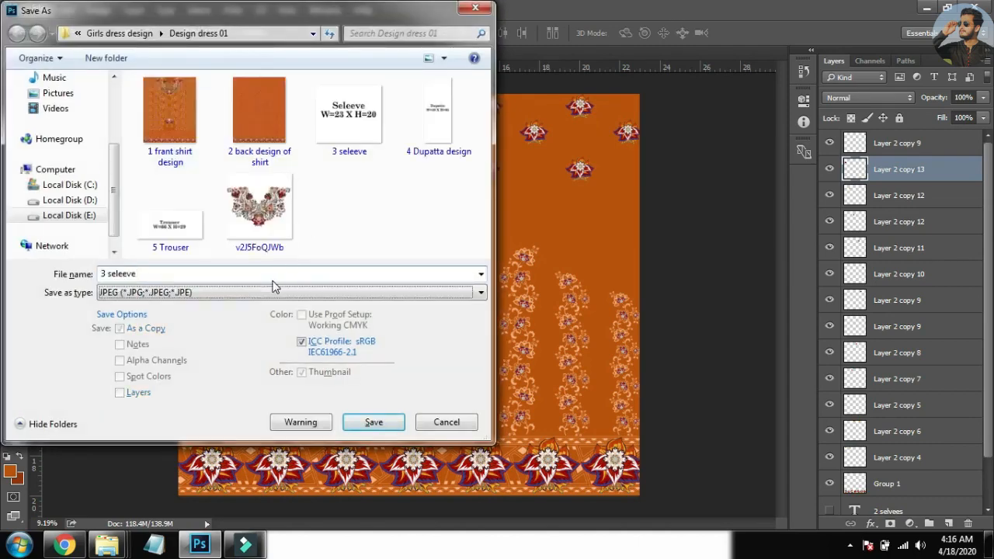
key(Return)
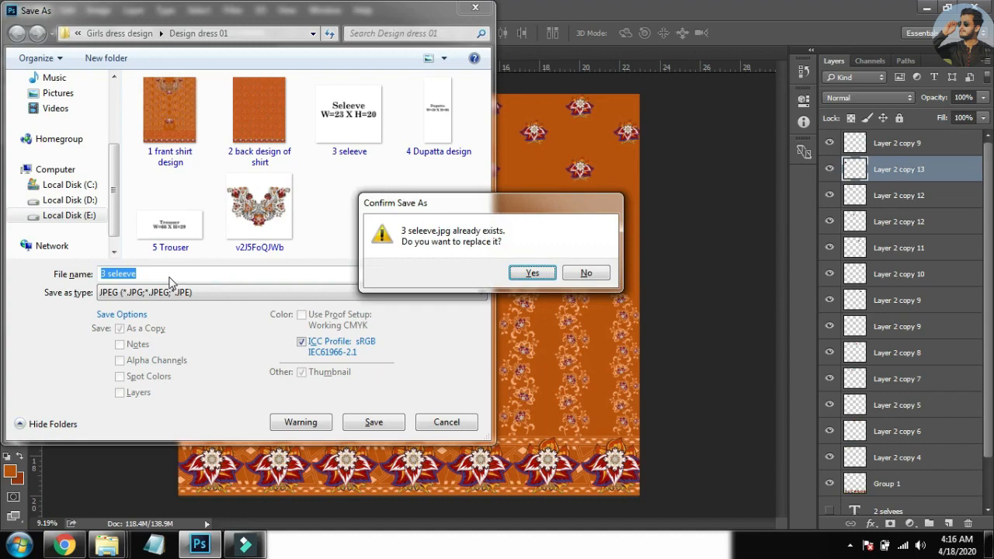
key(Return)
key(Return)
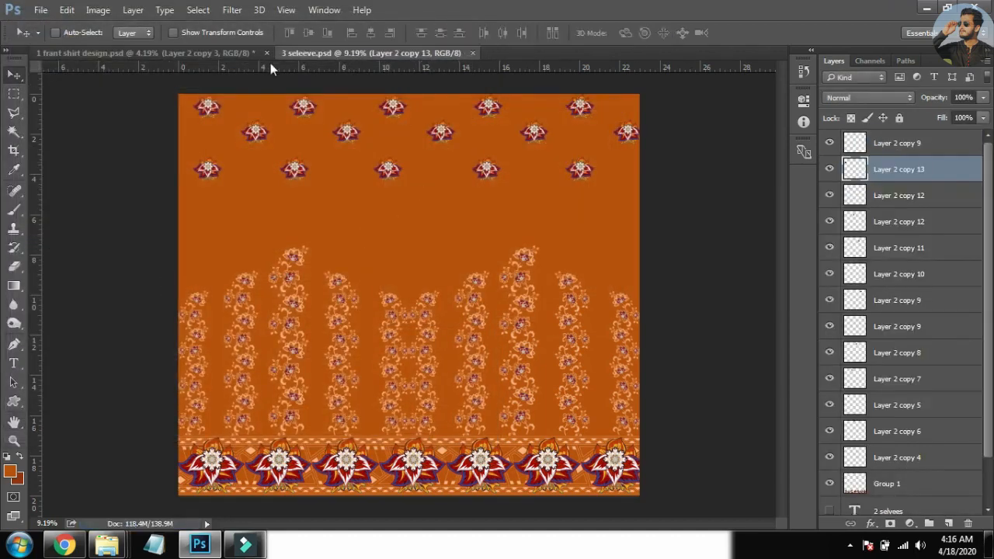
Close the sleeve document and open the "4 Dupatta design" image from File Explorer in Photoshop
click(249, 52)
key(alt+Tab)
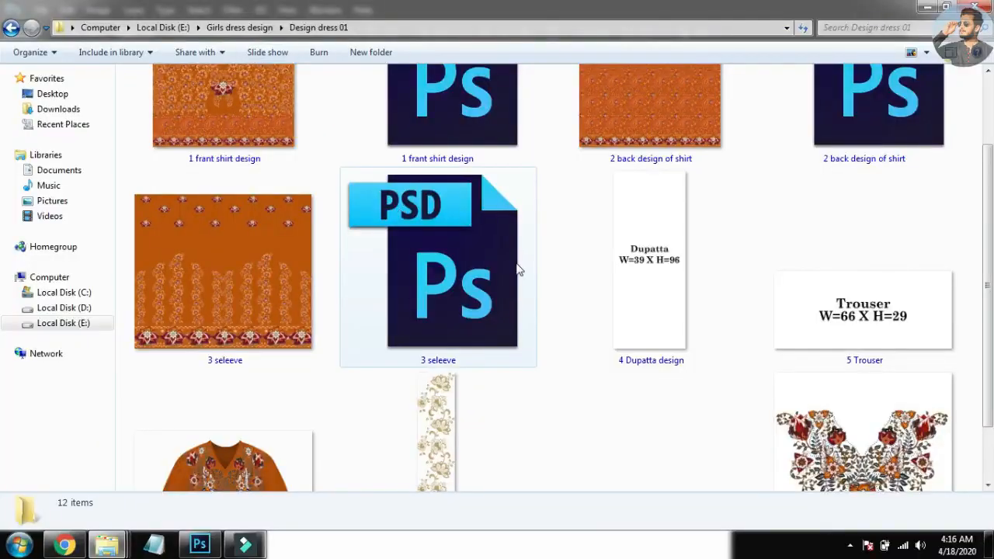
drag(657, 298, 880, 342)
key(alt+Tab)
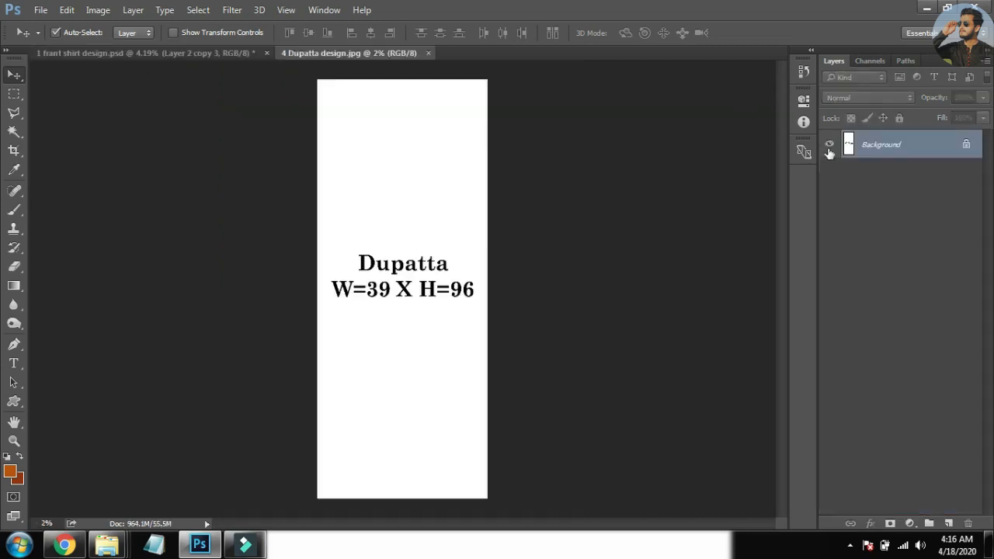
Copy the paisley and flower border layers from the front shirt design into the dupatta document and merge them into one layer
click(201, 53)
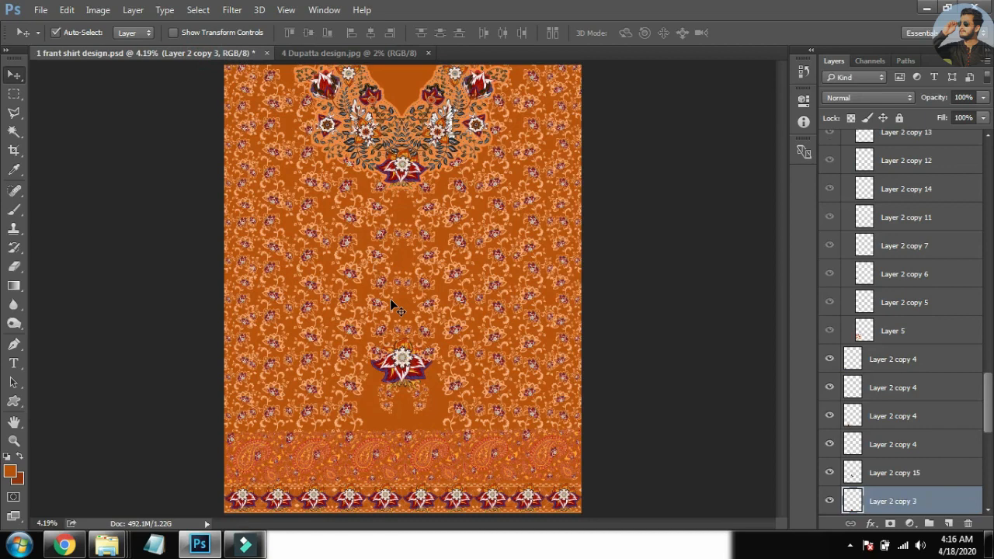
click(584, 510)
drag(609, 505, 254, 13)
drag(259, 57, 370, 428)
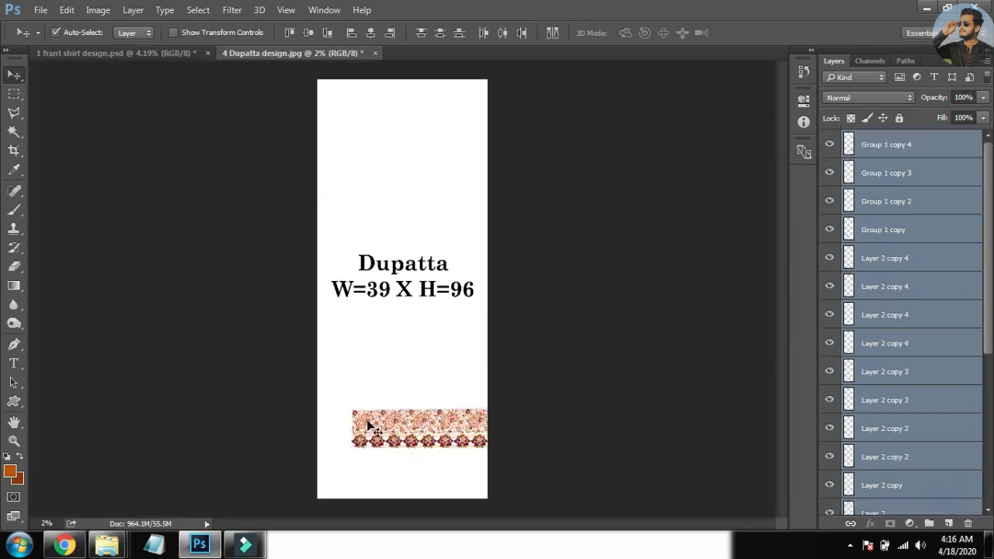
key(ctrl+e)
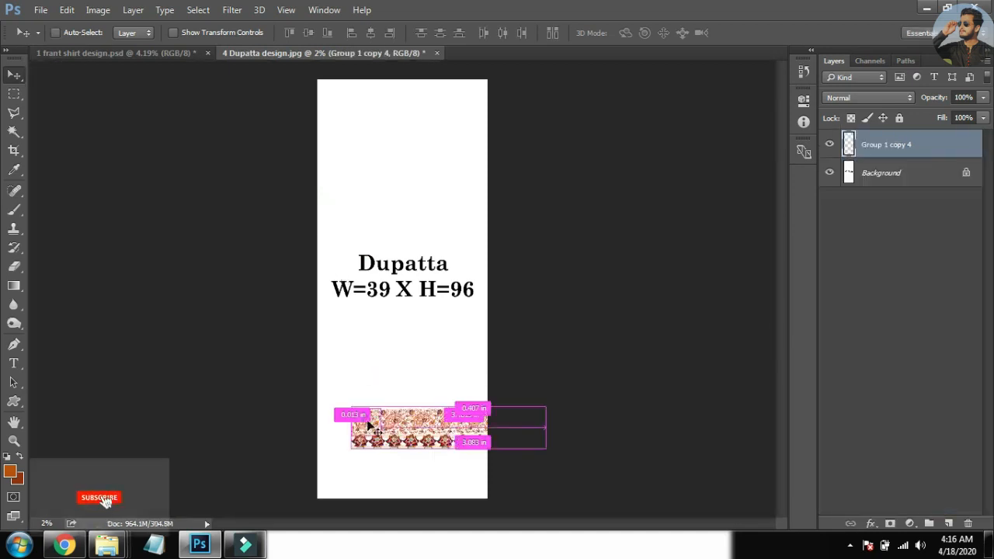
Move the merged border into the lower-left corner of the dupatta canvas
key(ctrl+t)
drag(423, 437, 386, 482)
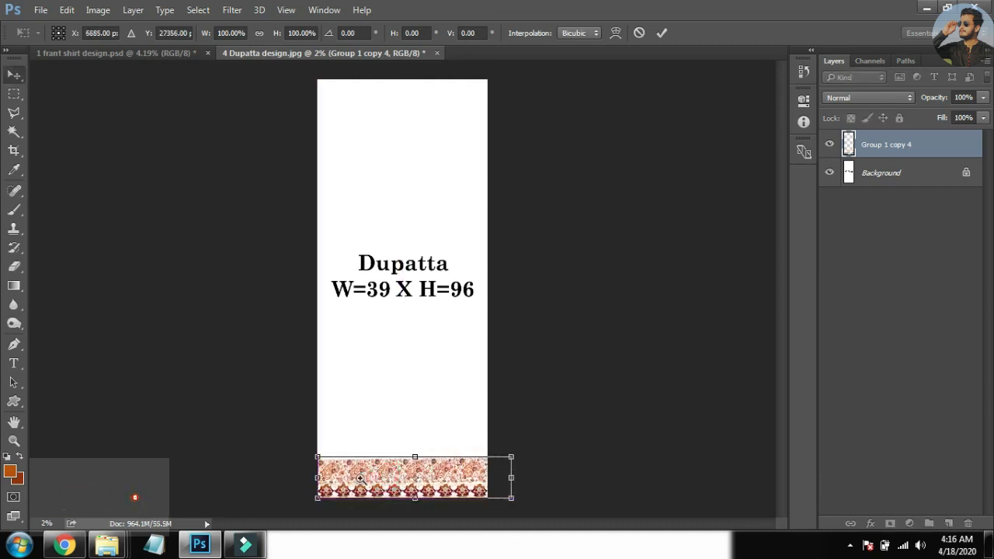
key(Return)
Examine the paisley and flower border up close, checking its fit against the dupatta canvas's edges
scroll(416, 426, up, 3)
scroll(416, 426, up, 5)
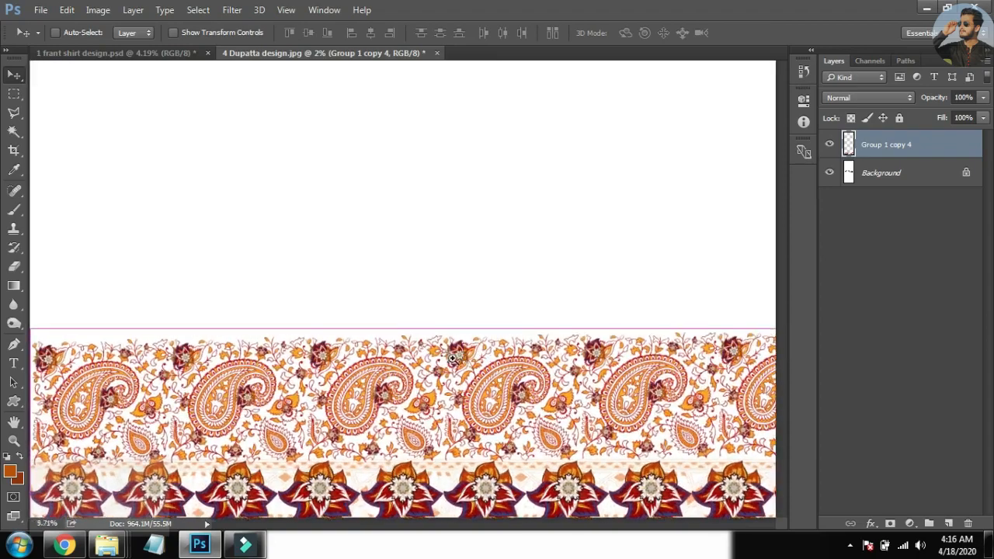
key(Tab)
scroll(431, 377, down, 3)
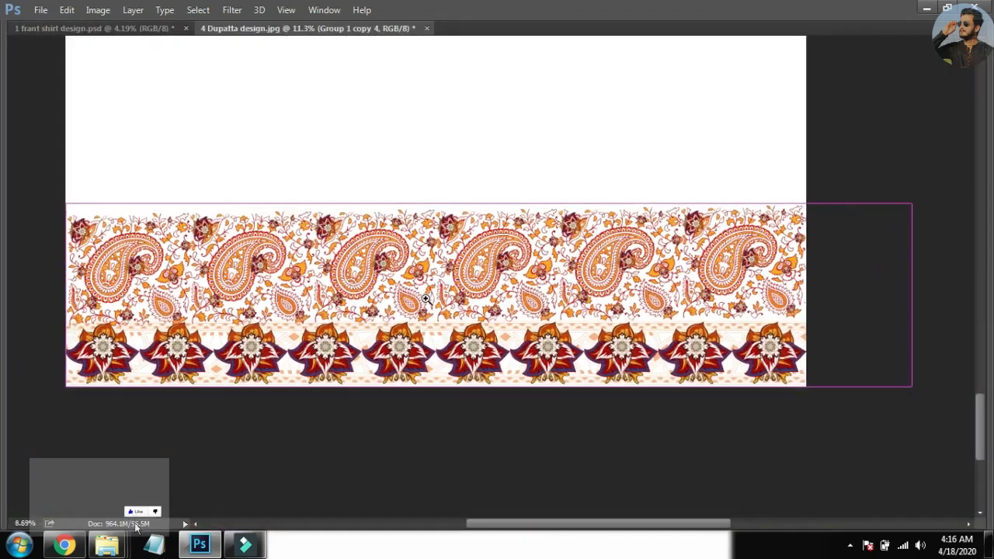
drag(404, 296, 475, 355)
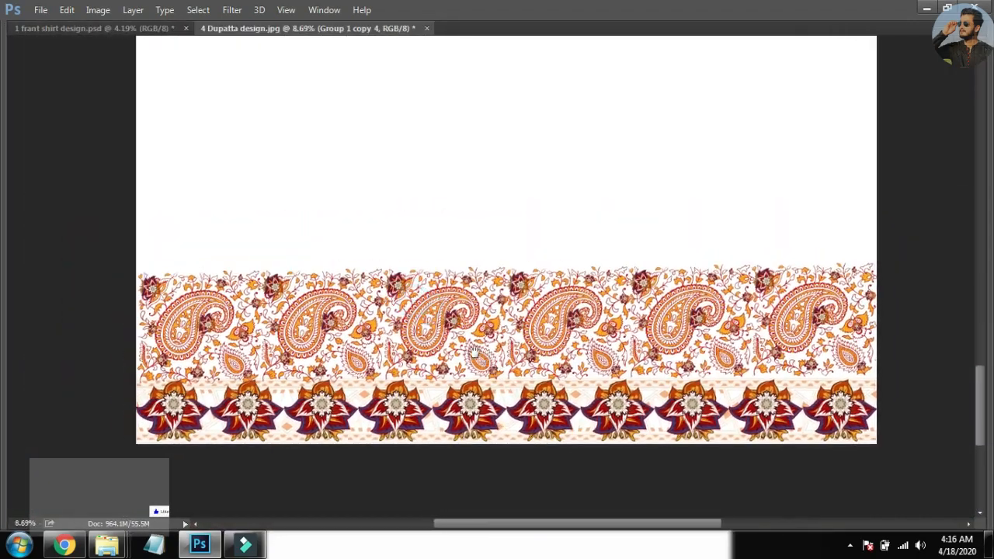
key(ctrl+t)
mouse_move(598, 344)
mouse_down()
mouse_move(603, 333)
mouse_move(605, 361)
mouse_up()
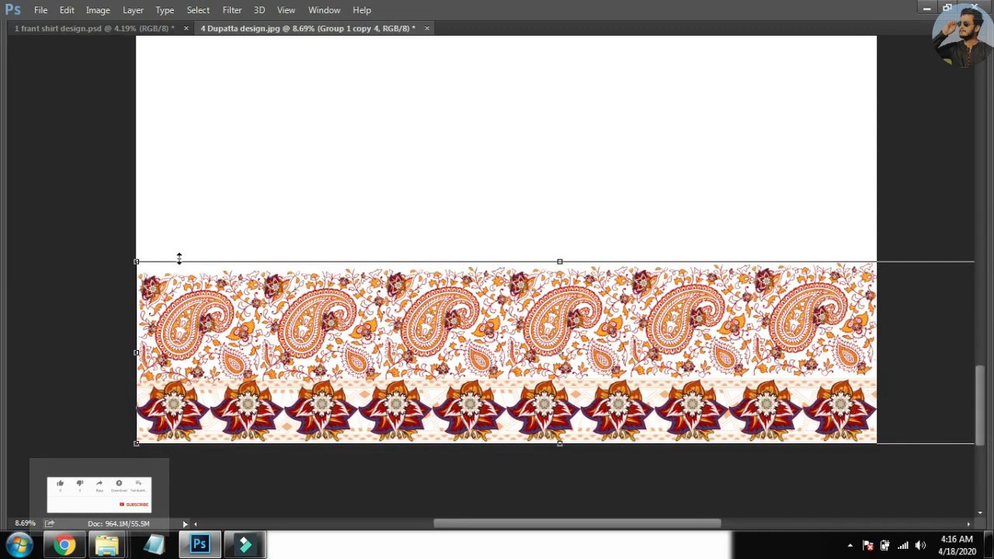
drag(100, 297, 94, 277)
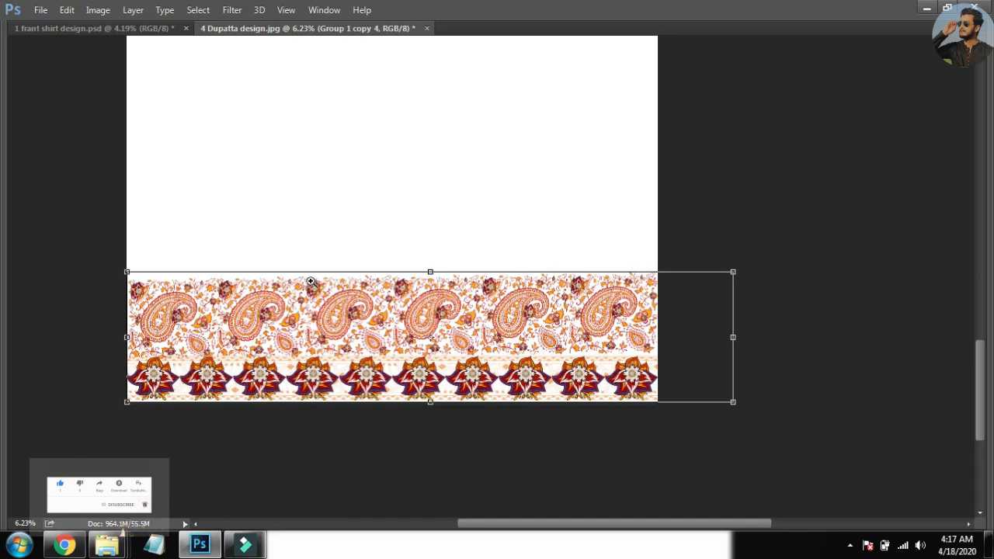
drag(328, 275, 362, 262)
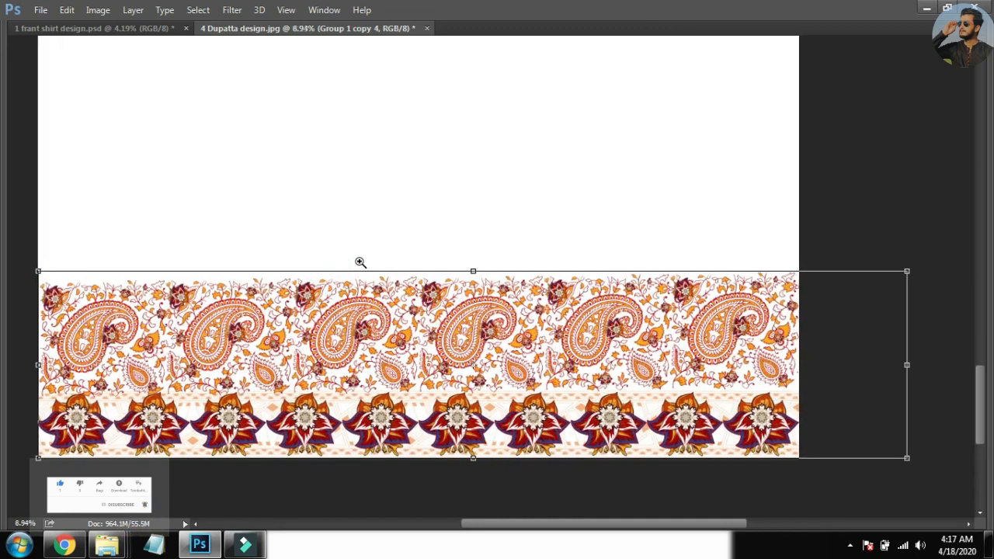
key(ctrl)
key(Tab)
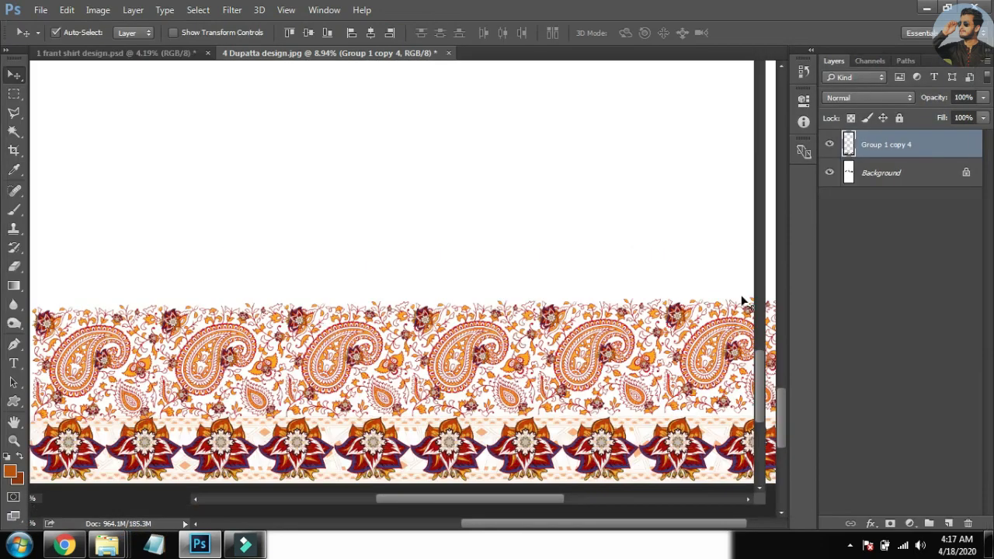
drag(640, 305, 562, 241)
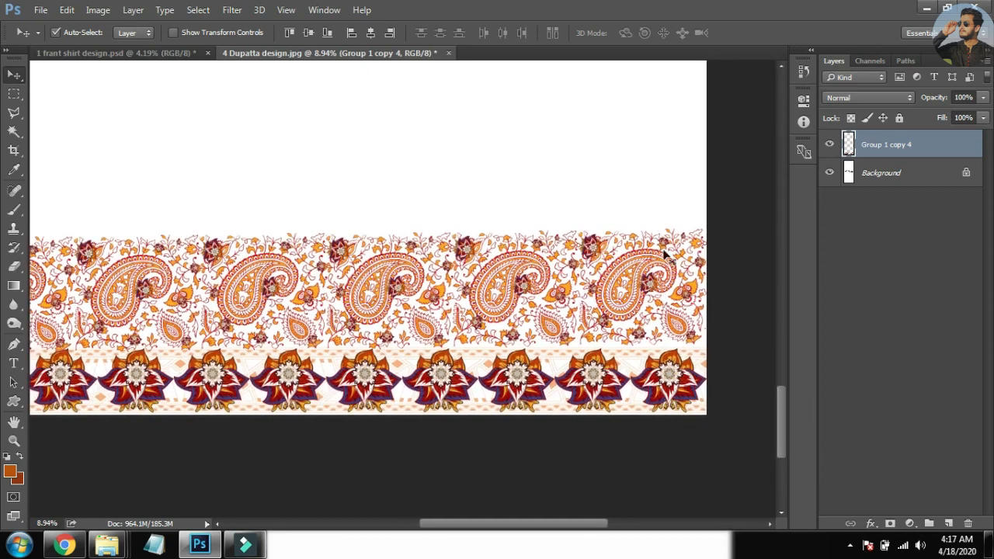
Copy the part of the border inside the canvas bounds onto a new layer and hide the original border layer
key(ctrl+0)
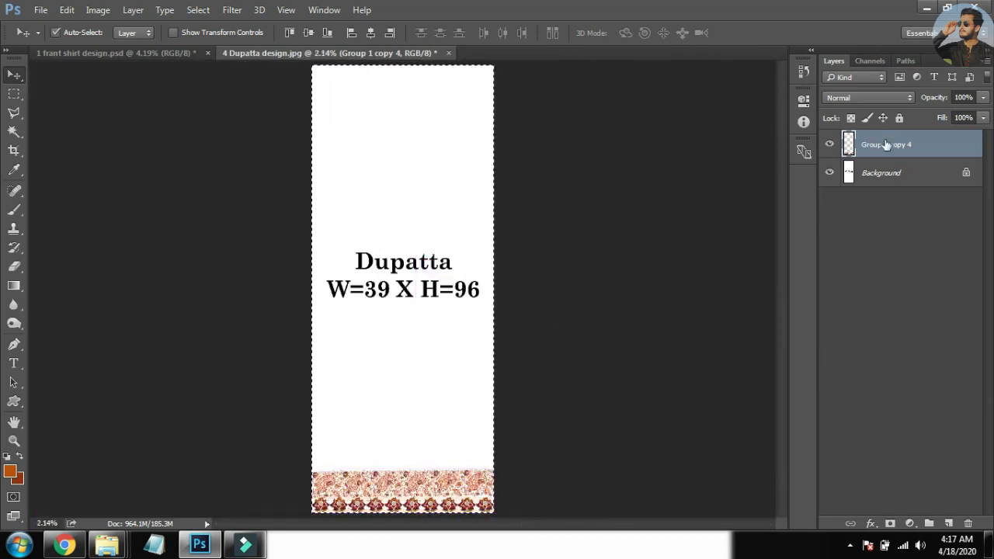
key(ctrl+j)
click(829, 172)
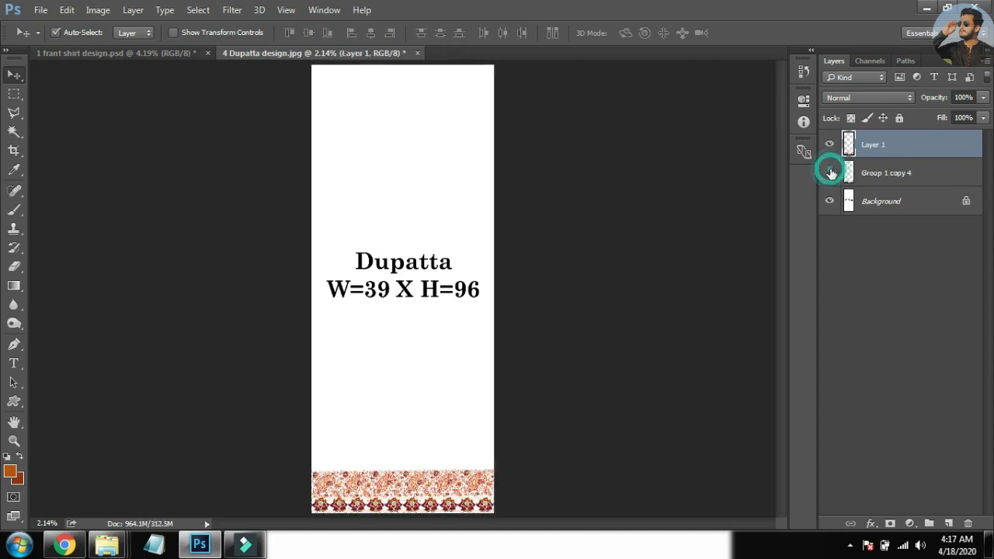
Delete the hidden original border layer, leaving the trimmed border layer selected above the background
key(ctrl+t)
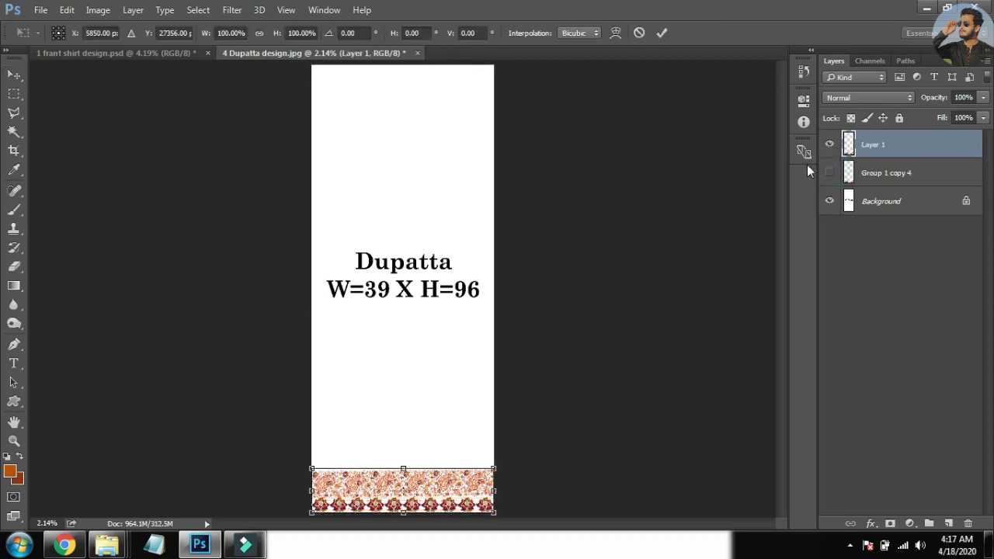
key(Return)
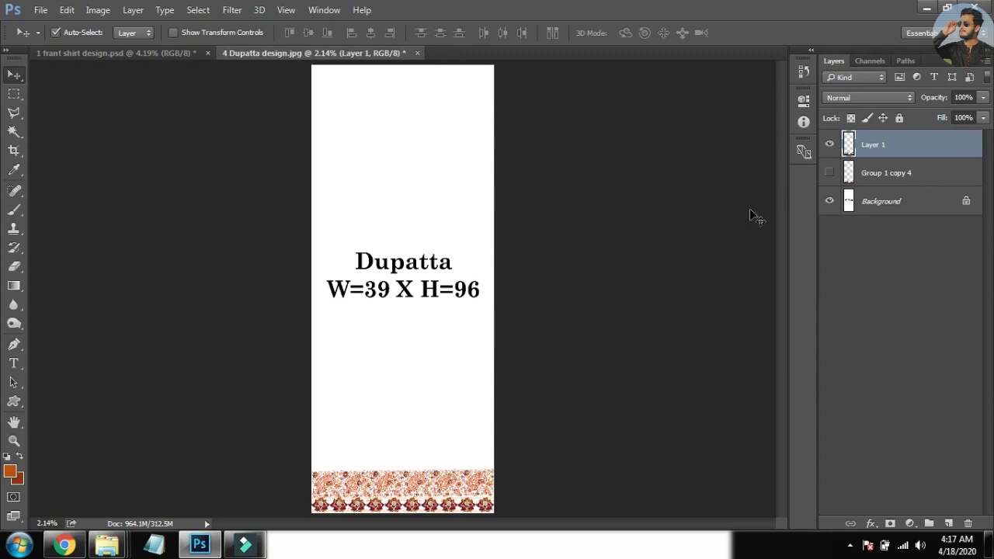
drag(879, 167, 967, 523)
click(912, 144)
Duplicate the trimmed border and place the copy directly above the first as a second paisley and flower row
drag(517, 348, 471, 466)
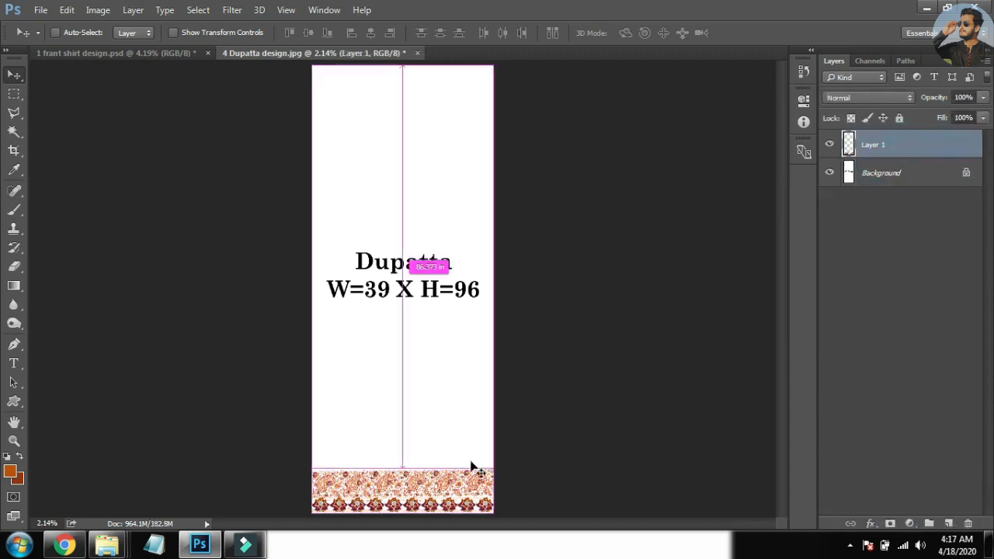
drag(394, 454, 510, 289)
drag(474, 440, 333, 78)
drag(393, 230, 256, 458)
drag(430, 339, 325, 299)
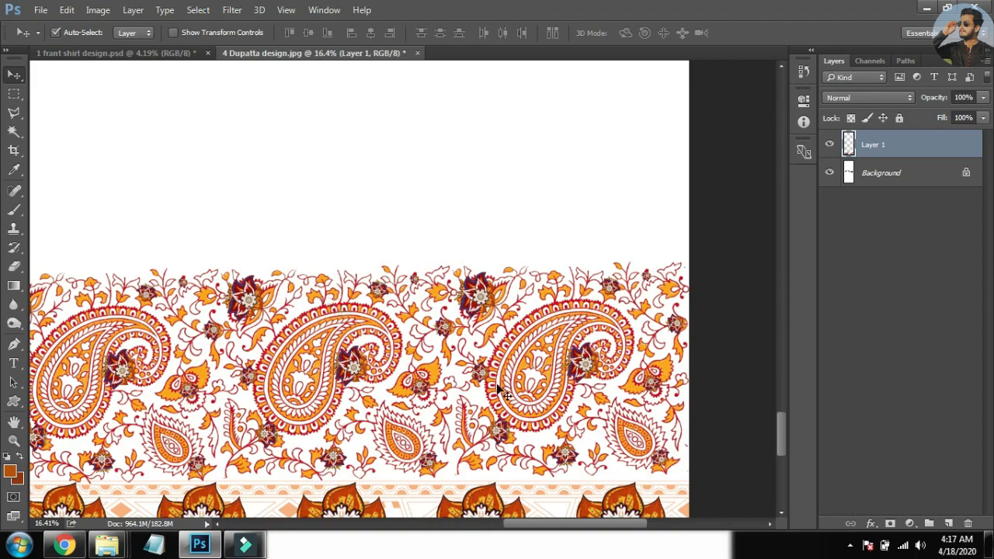
drag(547, 378, 549, 268)
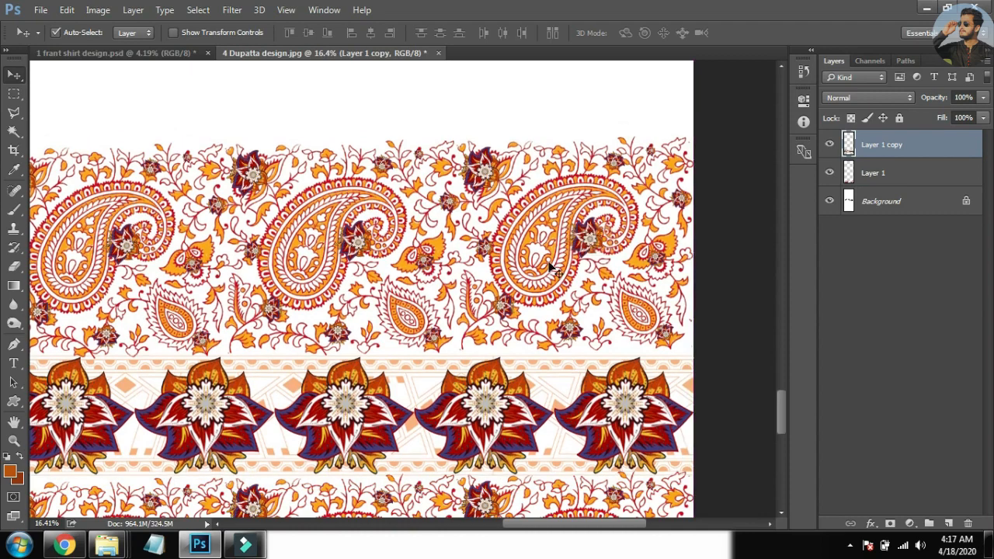
scroll(549, 268, up, 5)
key(ctrl+0)
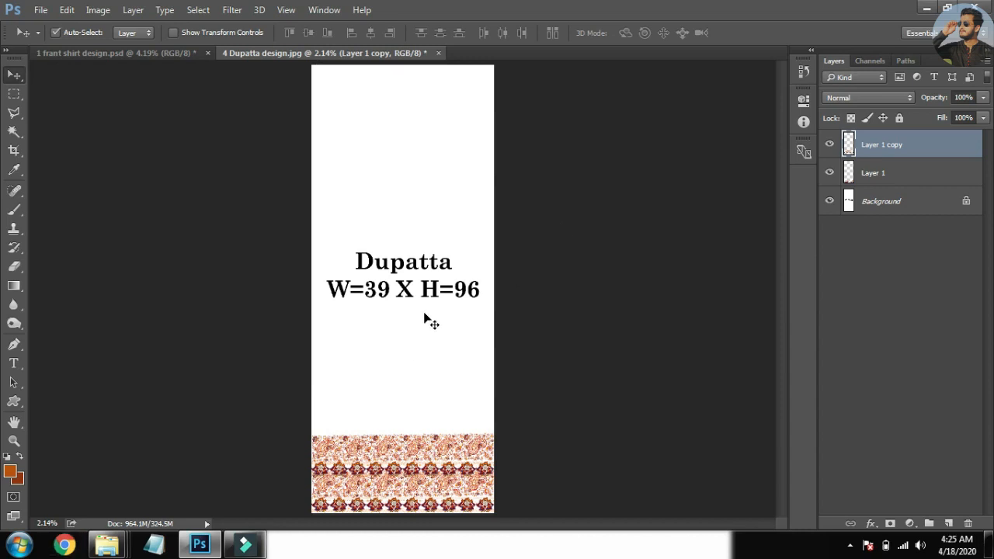
Fill the dupatta's background layer with the orange foreground colour and check both border rows against it up close
click(888, 211)
key(alt+BackSpace)
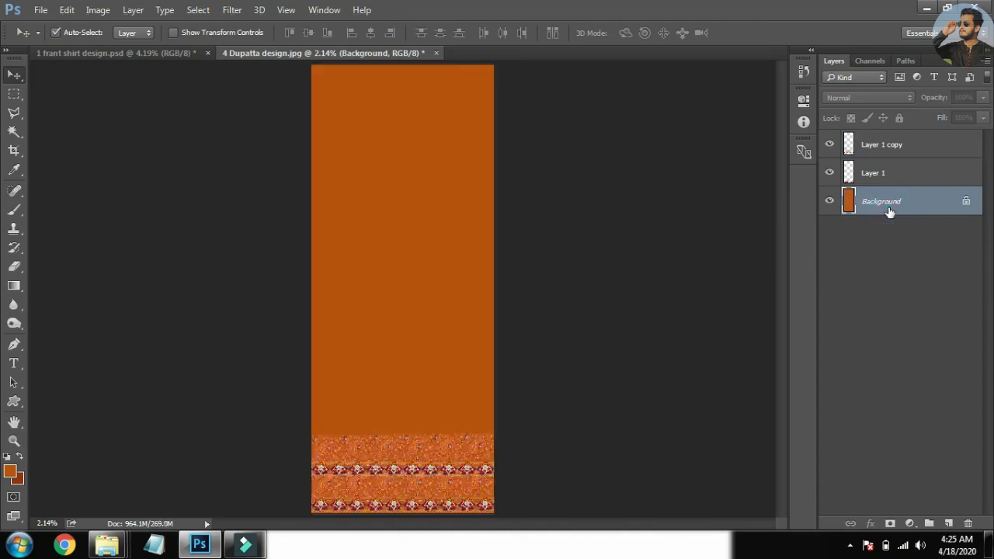
click(386, 532)
click(413, 472)
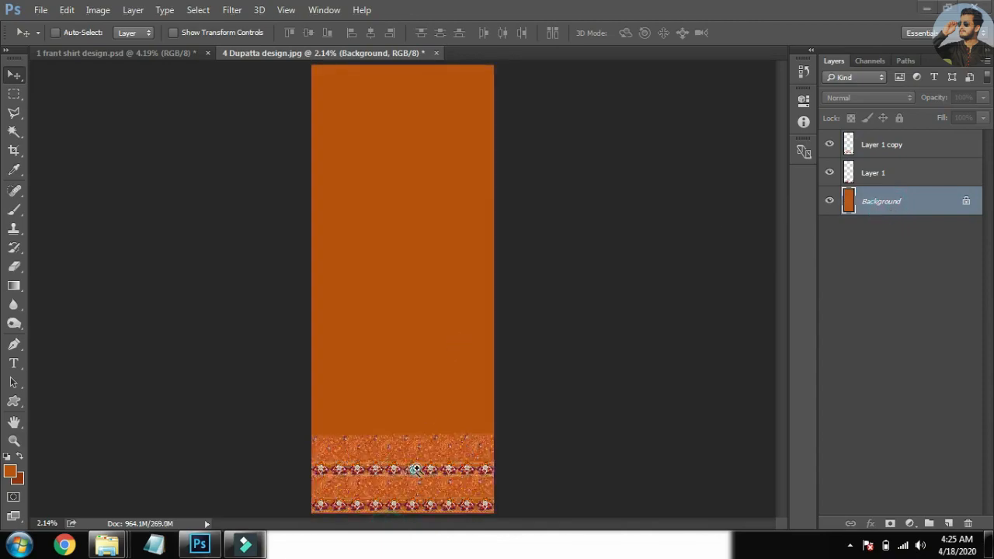
drag(413, 472, 577, 160)
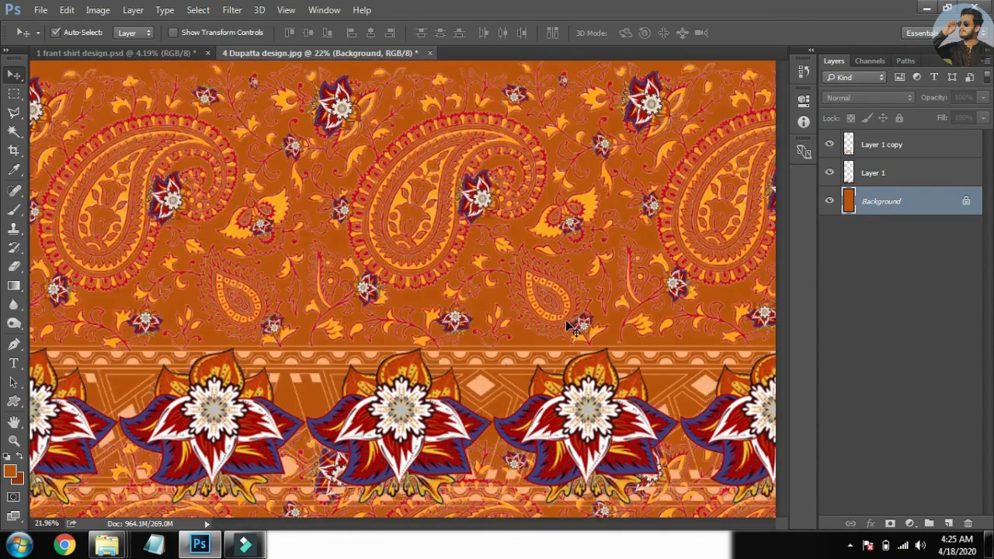
key(Tab)
drag(546, 287, 475, 303)
key(ctrl+semicolon)
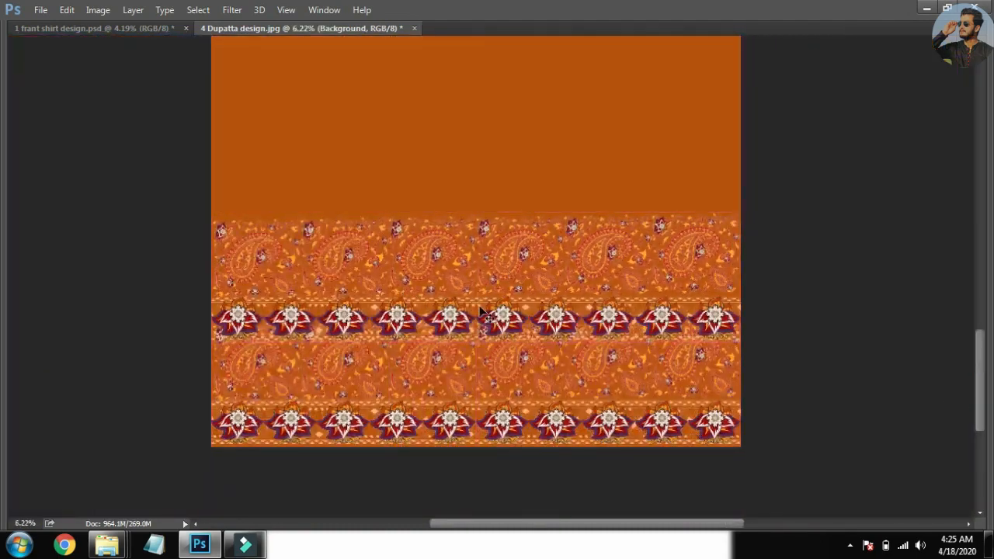
drag(450, 330, 453, 292)
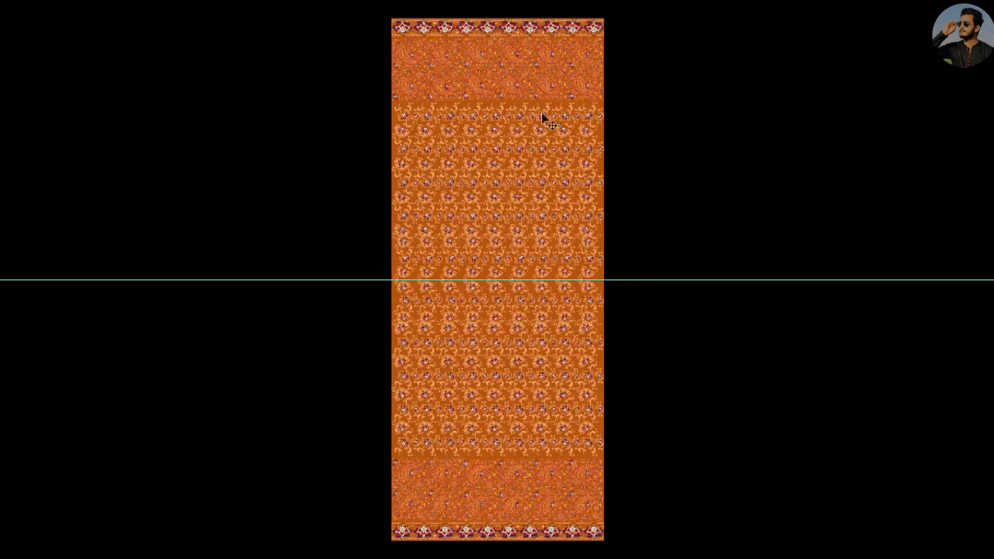
Inspect the completed dupatta's borders and central flower pattern up close in full-screen view
drag(504, 84, 535, 124)
drag(502, 299, 698, 324)
drag(554, 324, 583, 286)
key(ctrl+0)
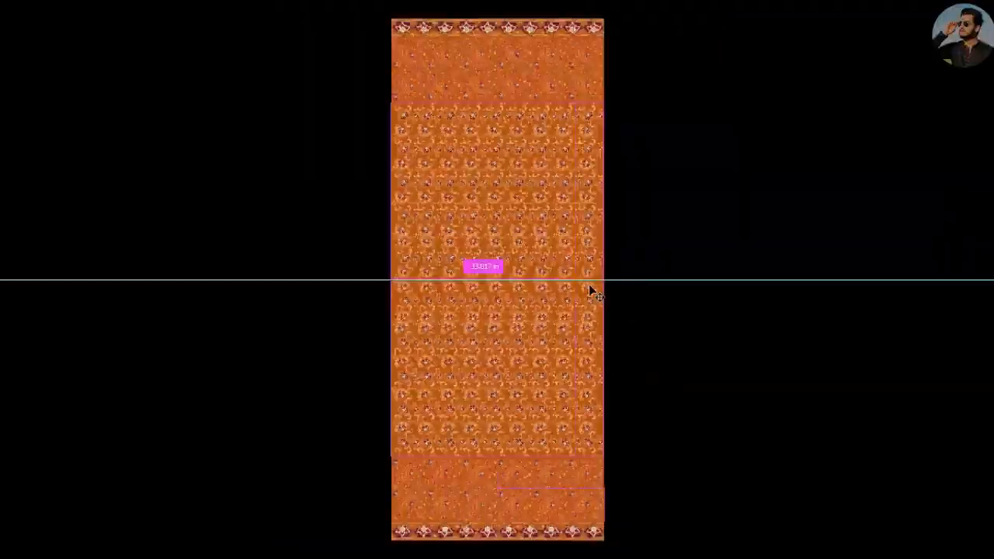
key(f)
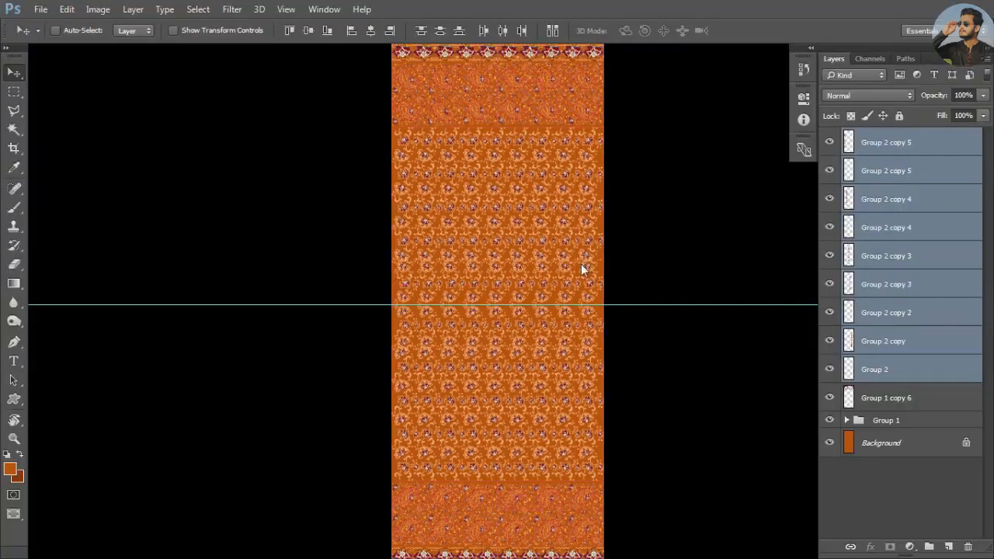
Save a JPEG copy of the dupatta as 4 Dupatta design in the Design dress 01 folder
key(ctrl+shift+s)
click(420, 294)
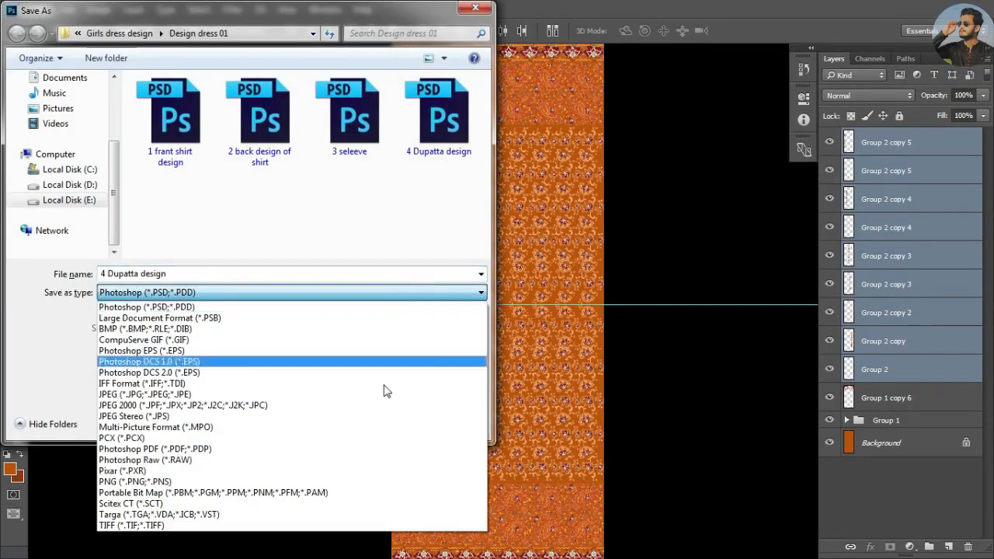
click(375, 394)
key(Return)
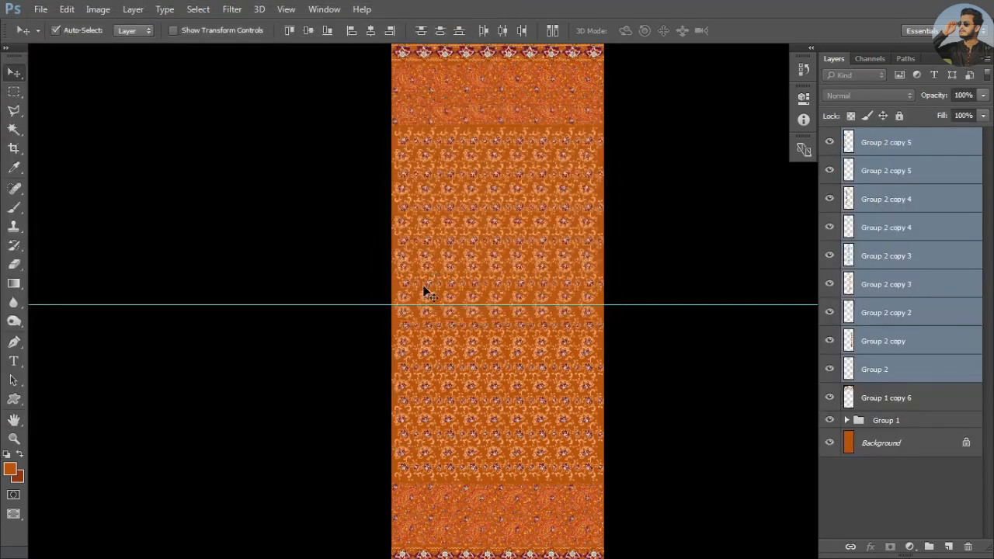
Save the layered 4 Dupatta design PSD, close the document and return to the standard screen mode
key(ctrl+s)
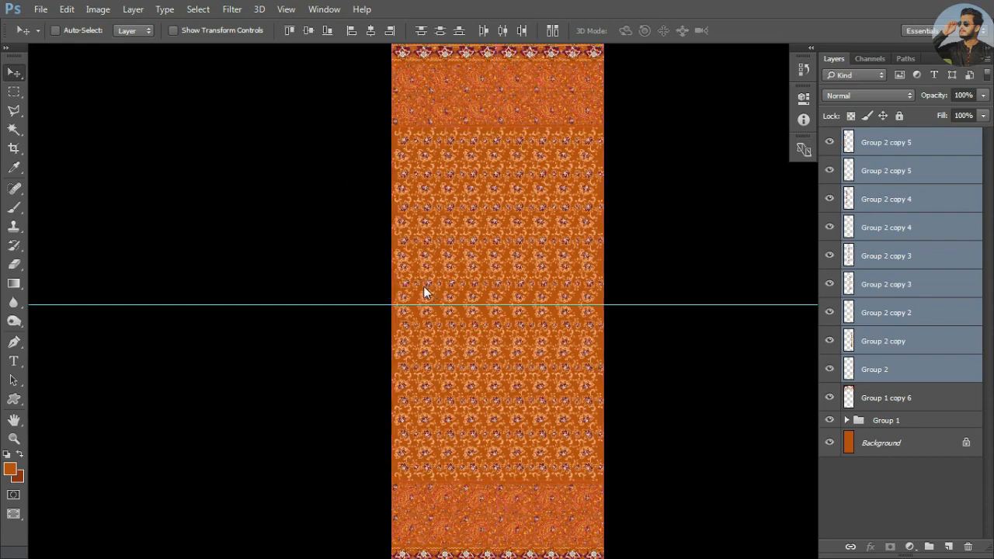
key(ctrl+w)
click(476, 224)
key(f)
key(f)
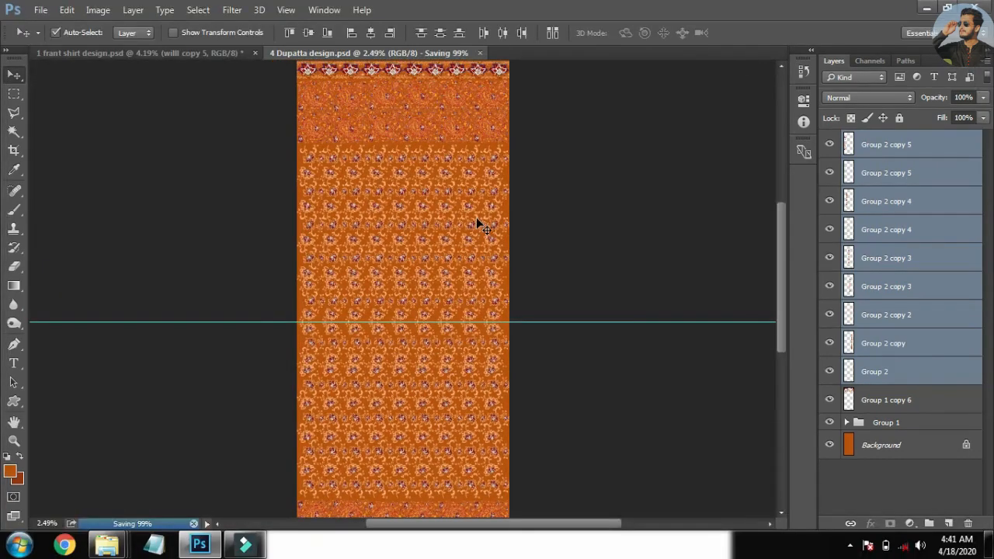
Switch to the Design dress 01 folder in Windows Explorer and open the 5 Trouser image in Photoshop
mouse_move(106, 545)
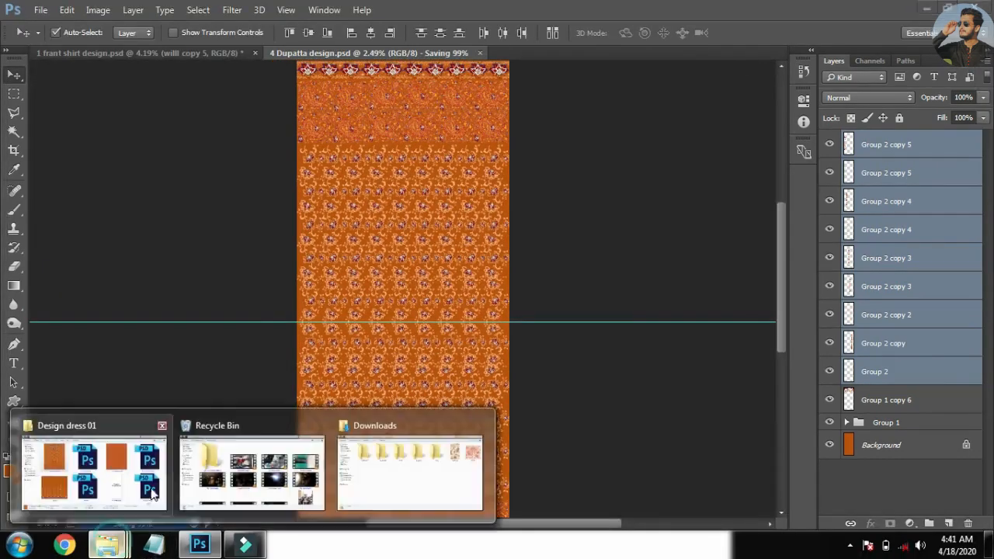
click(144, 475)
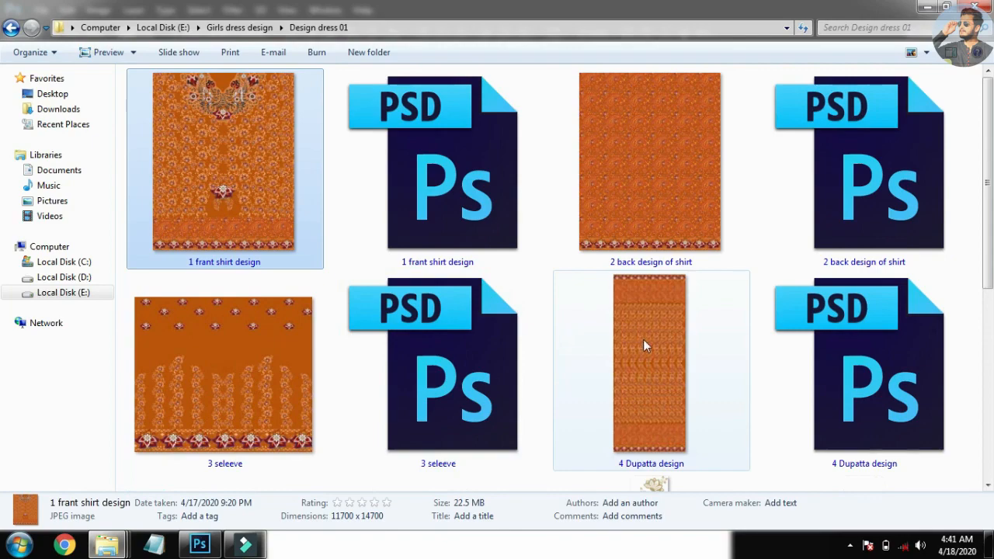
scroll(643, 344, down, 5)
scroll(643, 344, up, 3)
drag(250, 420, 828, 216)
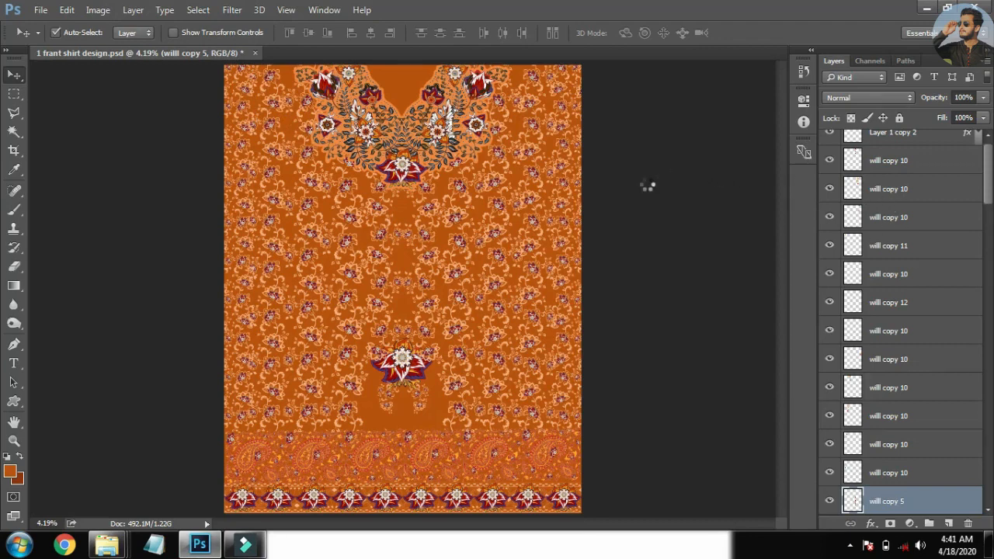
drag(564, 181, 566, 183)
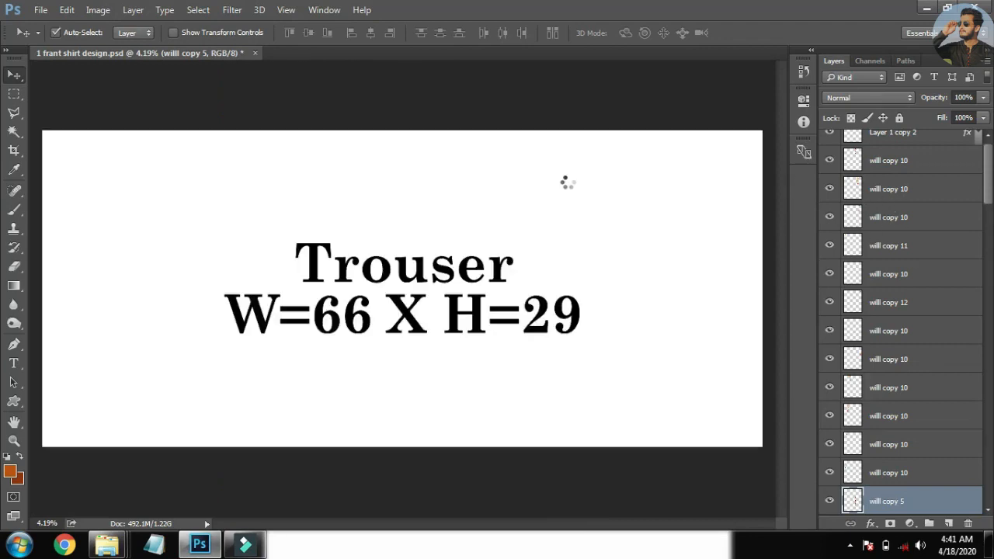
Copy five flower vine layers from the front shirt design into the trouser document and place them near the upper centre
click(238, 51)
key(ctrl)
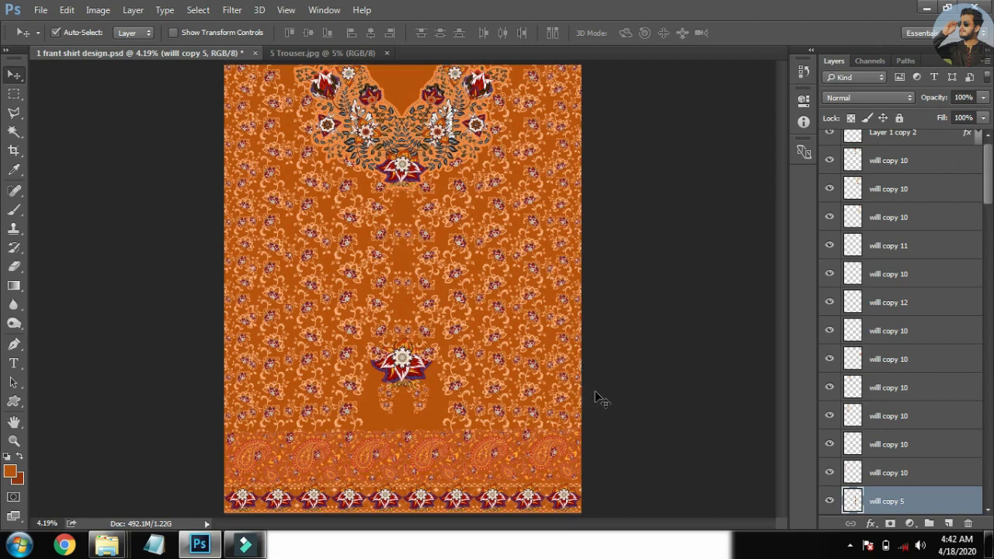
drag(597, 394, 428, 260)
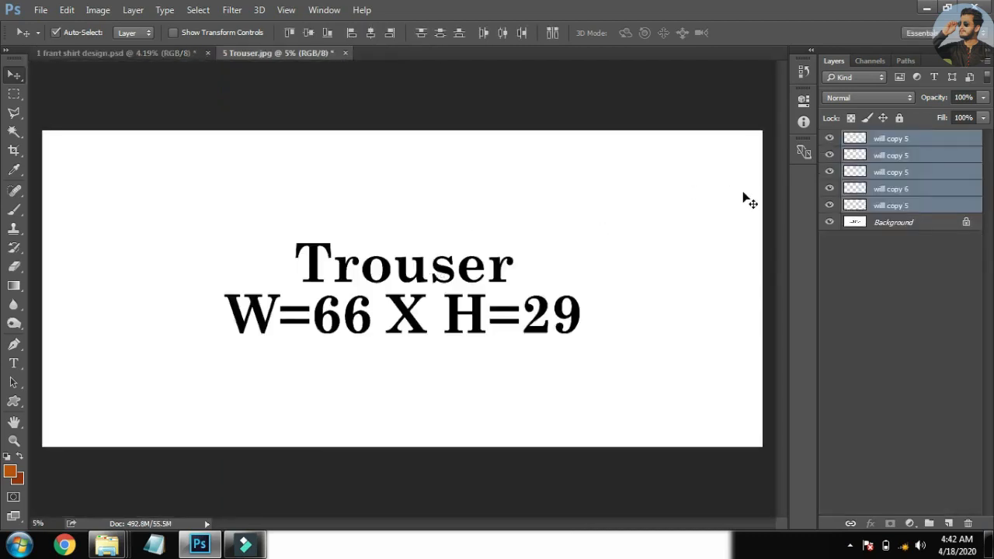
key(ctrl)
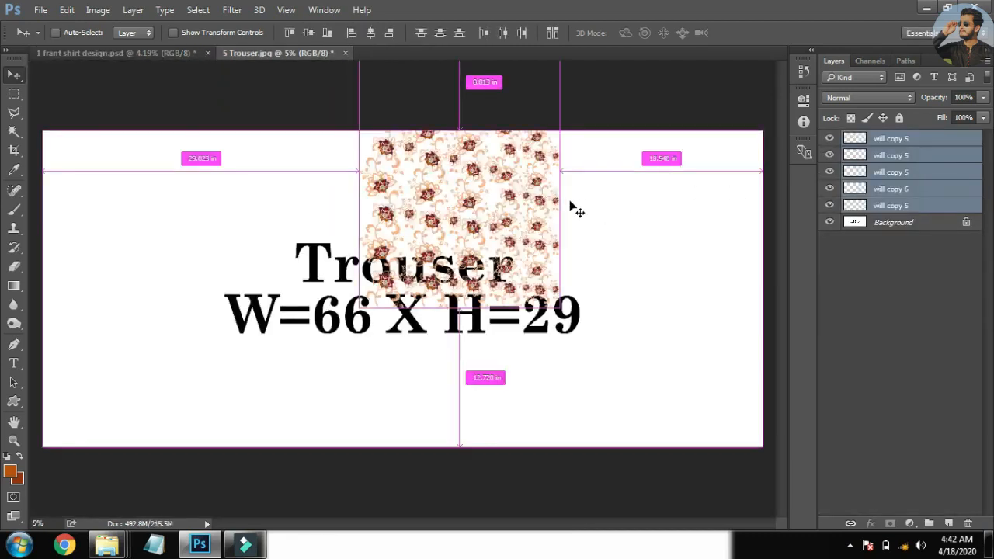
key(ctrl+t)
drag(583, 190, 472, 200)
key(Return)
Delete four of the copied flower vine layers, keeping only the layer named will copy 6
click(908, 138)
key(Delete)
key(Delete)
key(Delete)
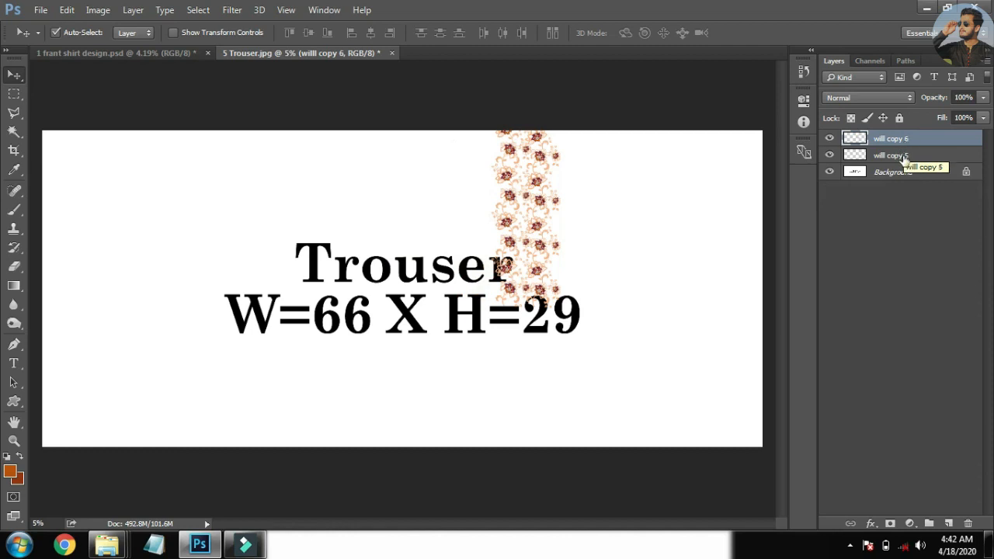
click(892, 155)
key(Delete)
Move the remaining flower vine strip into the lower-right area of the trouser canvas and rotate it 90° counter-clockwise
drag(532, 189, 599, 301)
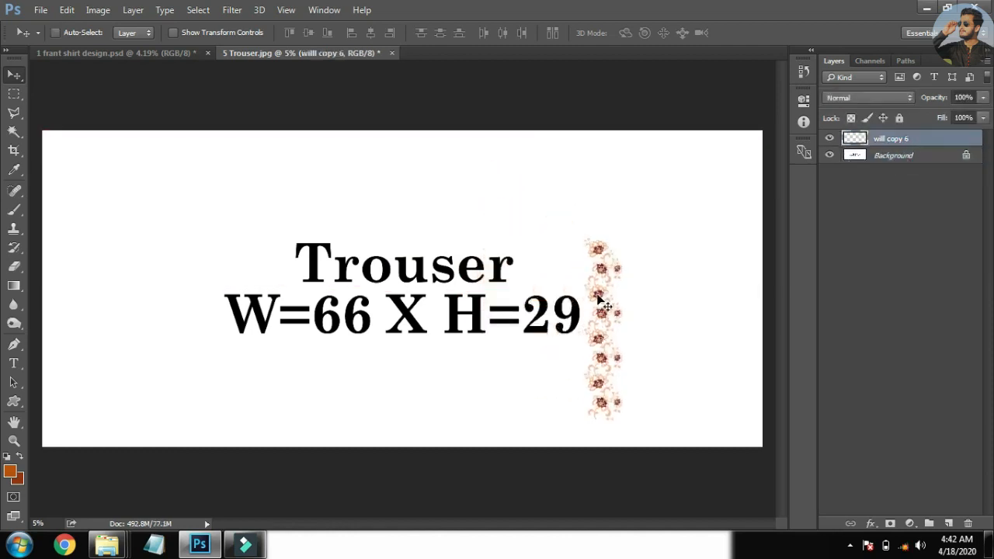
key(ctrl+t)
drag(659, 228, 500, 264)
key(Return)
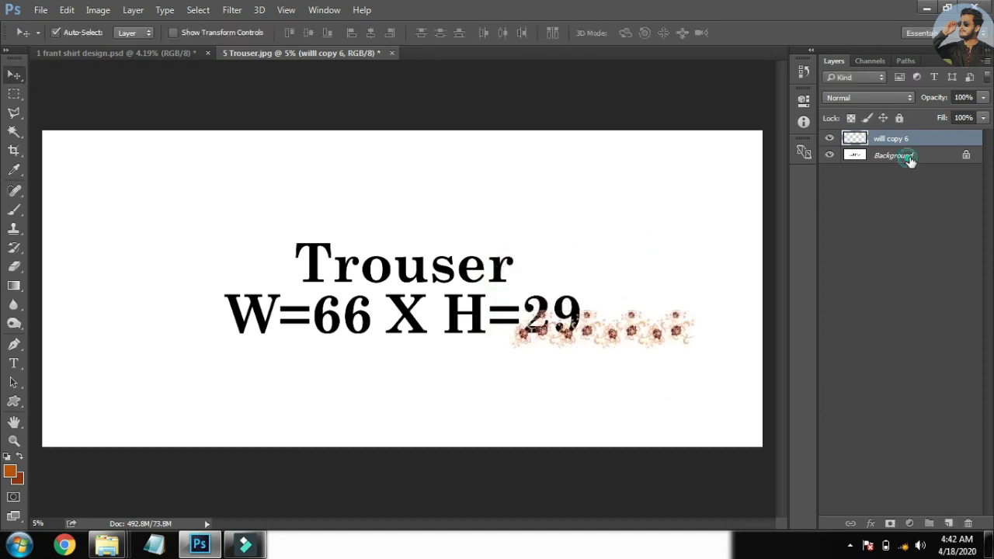
Fill the trouser's background layer with the orange foreground colour and check the vine strip against it
click(894, 155)
key(alt+BackSpace)
key(ctrl+space)
drag(576, 336, 666, 292)
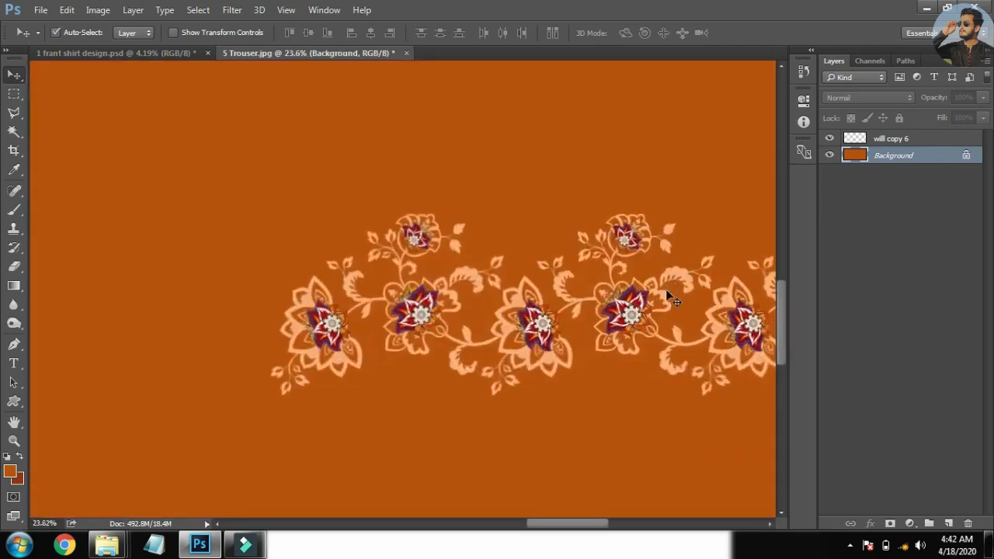
key(ctrl+z)
key(ctrl+z)
Lower the flower vine layer's opacity to 20% and undo the change
click(889, 142)
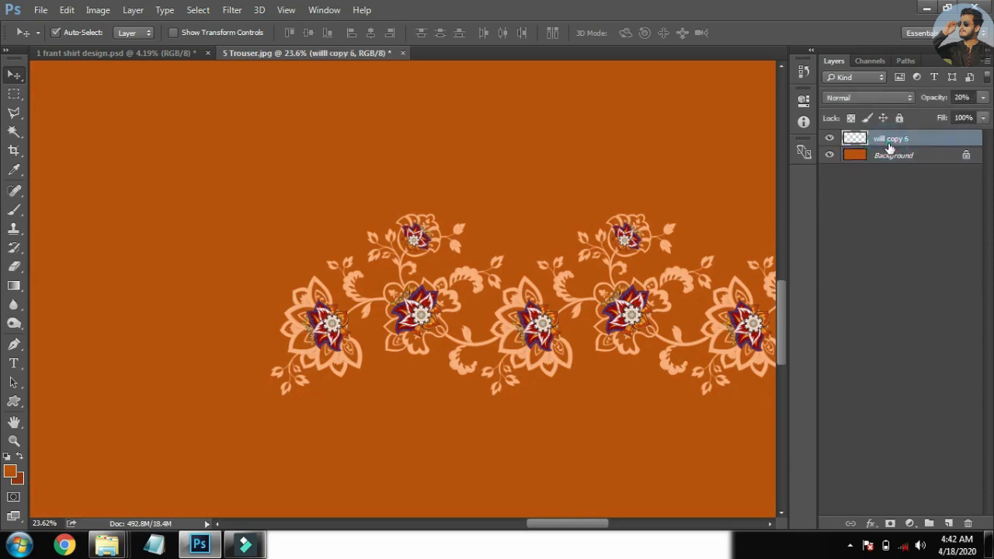
key(2)
key(ctrl+0)
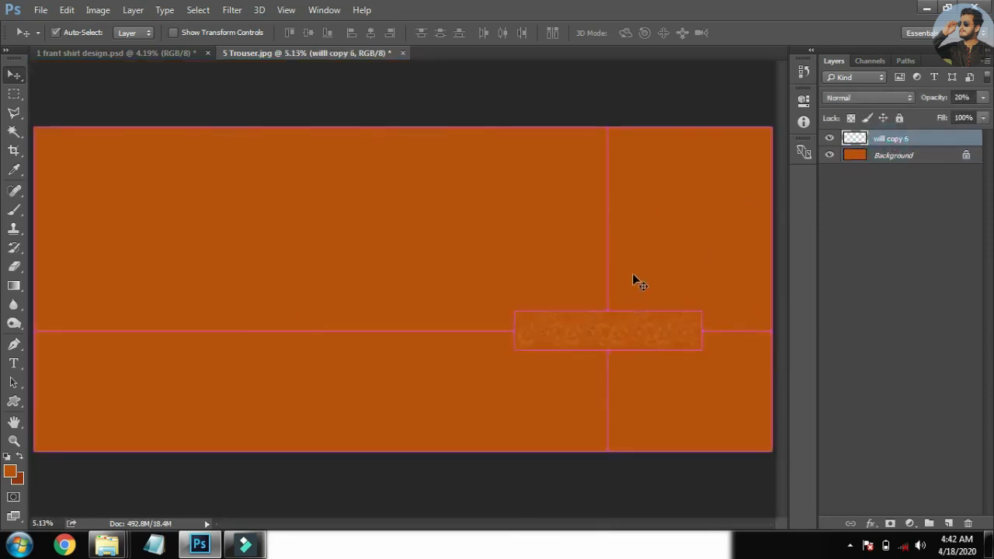
ctrl+click(601, 335)
drag(636, 319, 686, 297)
key(ctrl+z)
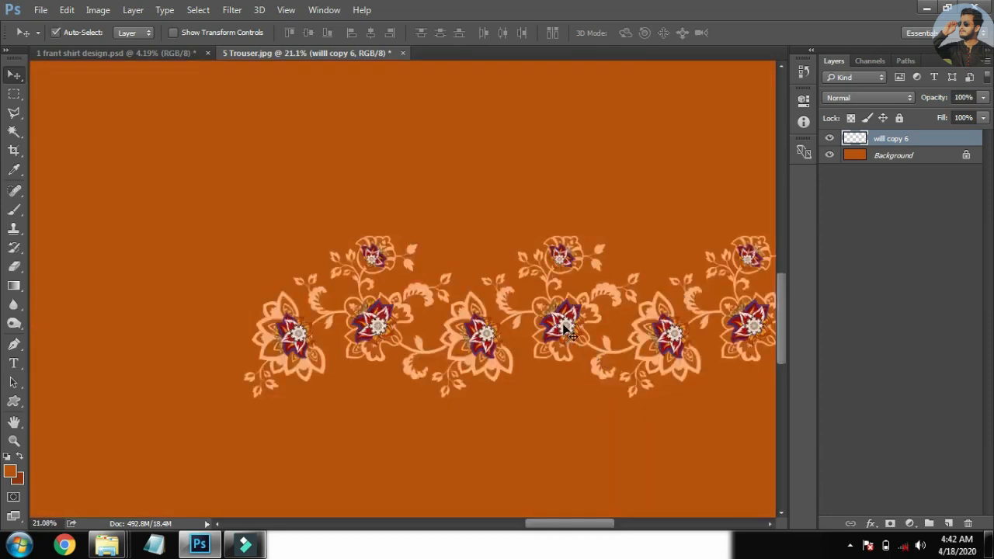
Align the flower vine strip to the right and bottom edges of the trouser canvas
key(ctrl+0)
key(ctrl+a)
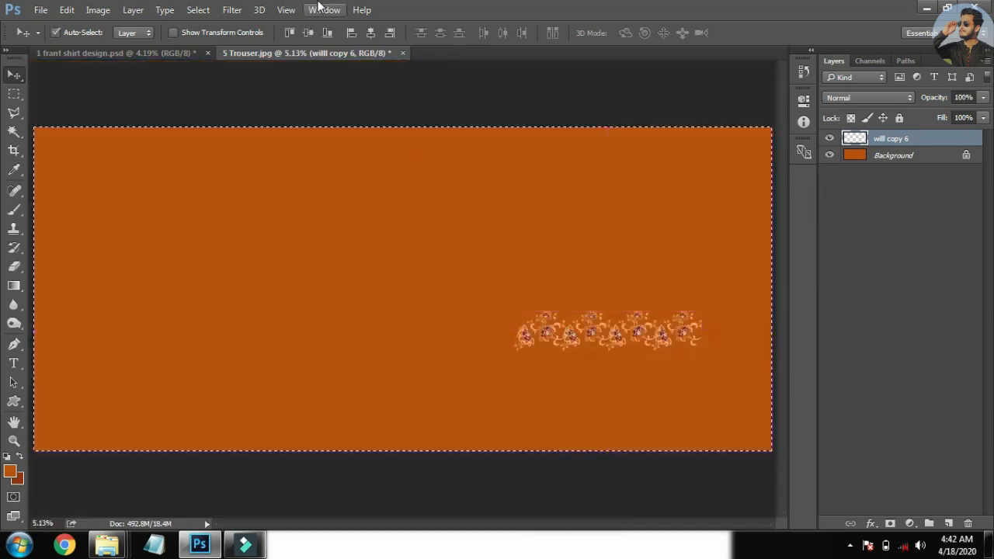
click(390, 32)
click(327, 33)
key(ctrl+d)
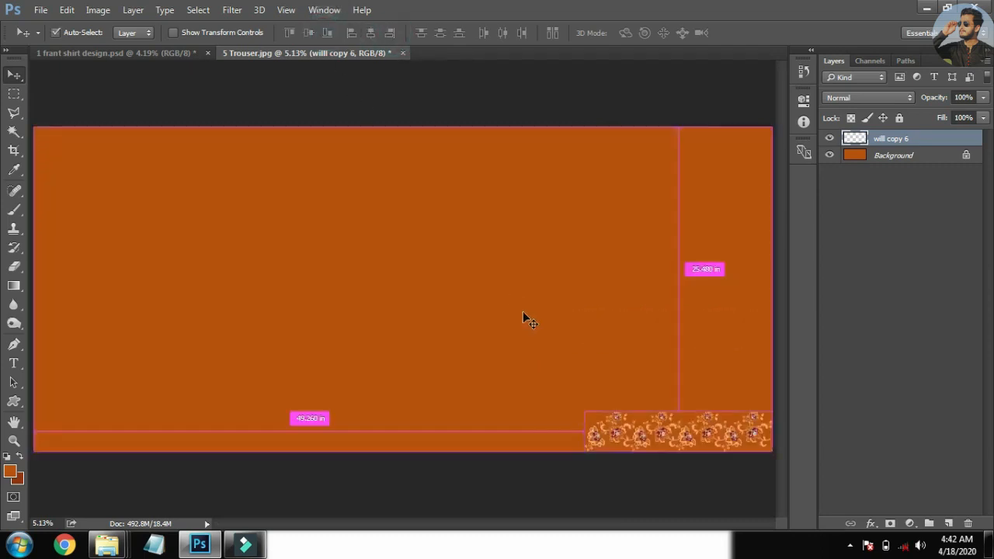
Duplicate the flower vine strip leftward and upward to build eight rows of two strips across the trouser canvas's right half
drag(595, 439, 413, 439)
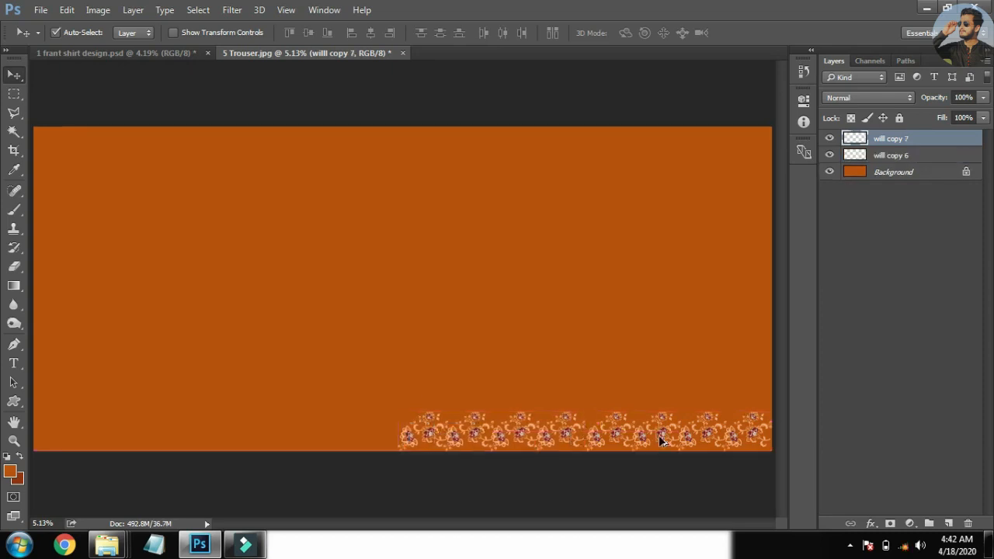
drag(692, 465, 475, 321)
click(474, 354)
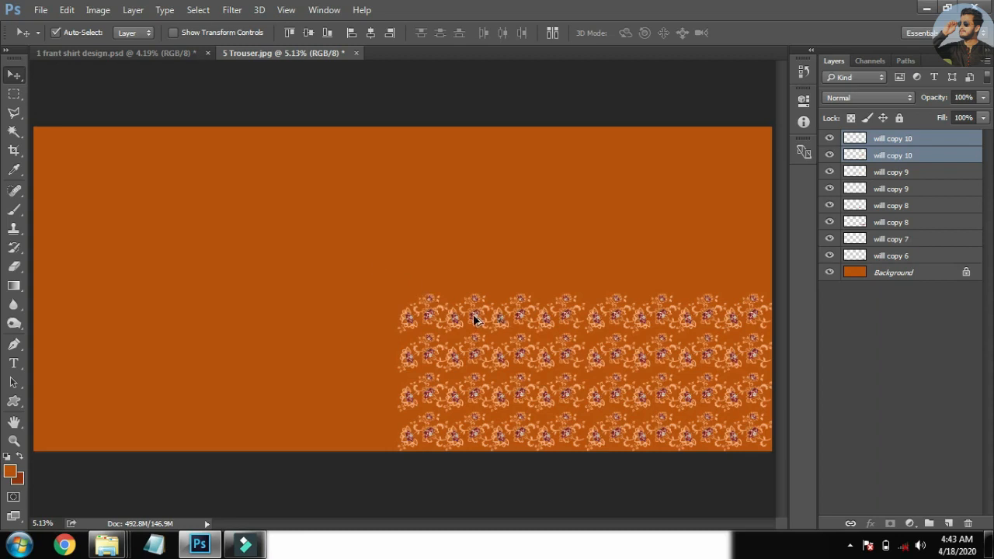
drag(383, 264, 742, 270)
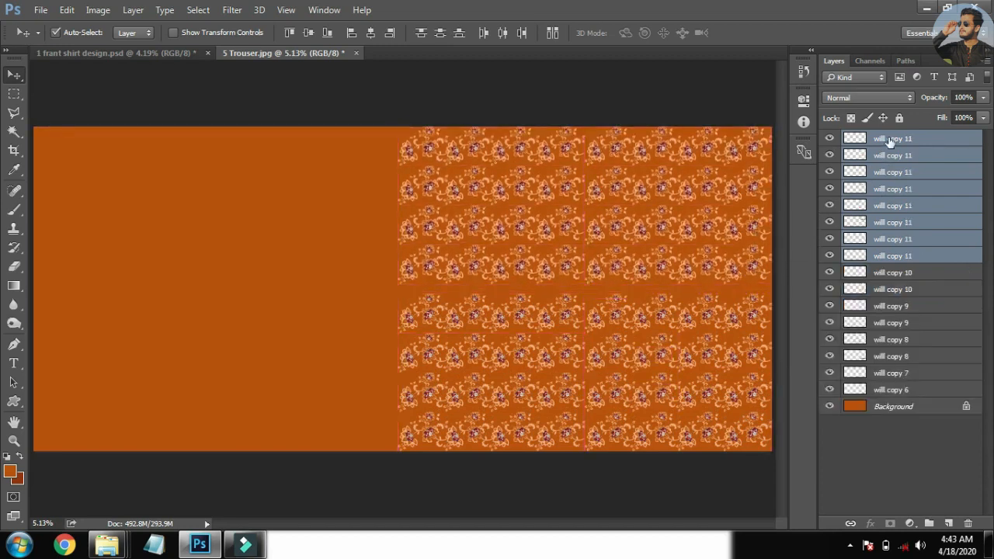
Try to distribute all the flower vine layers evenly in the vertical direction, and undo the distribution
shift+click(881, 389)
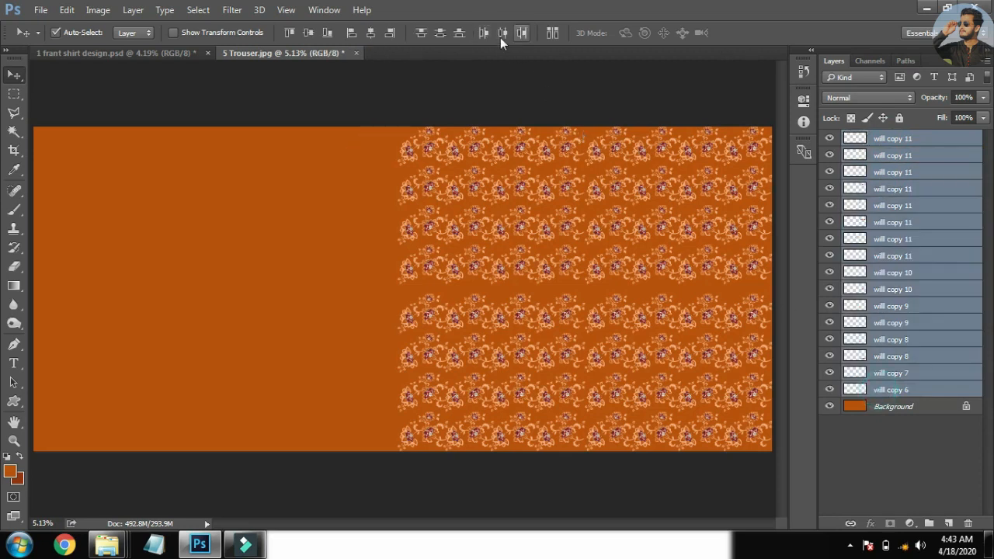
click(461, 32)
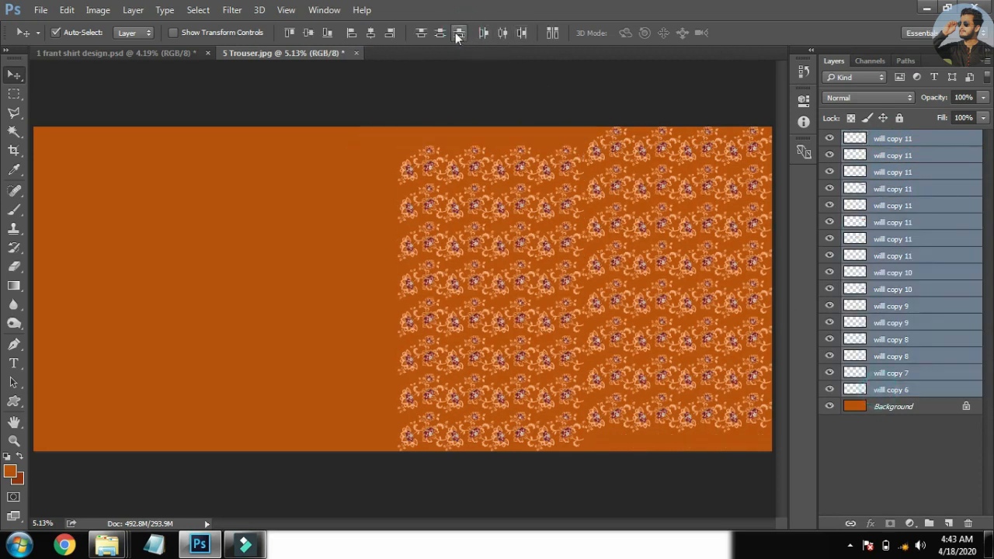
click(427, 34)
key(ctrl+alt+z)
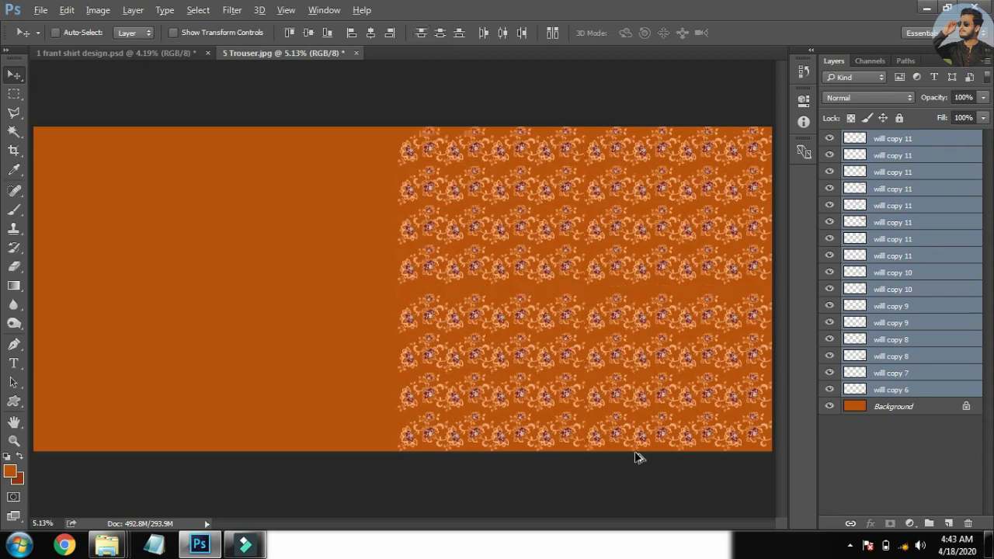
Merge the two strips of the bottom vine row into one layer and select all the vine layers
drag(644, 466, 548, 437)
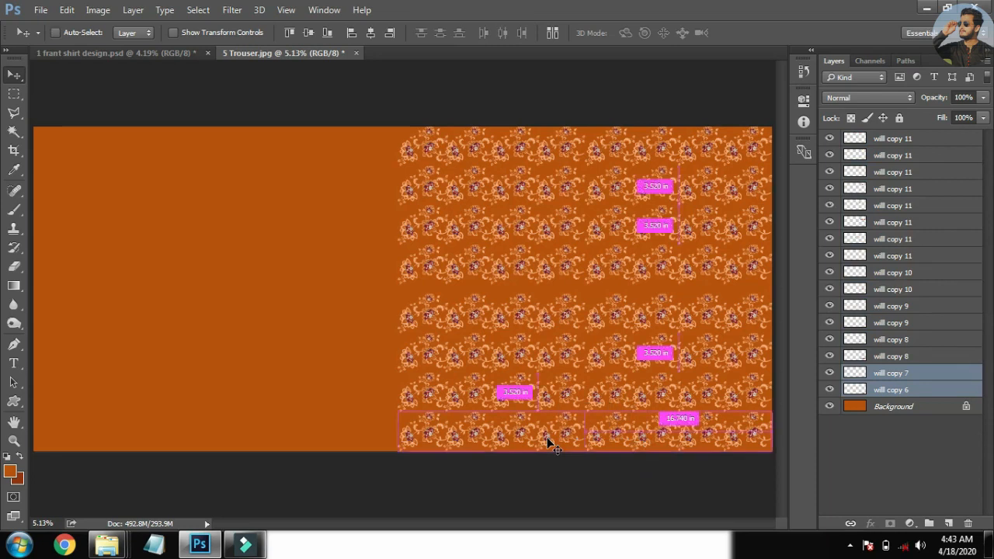
key(ctrl+e)
click(592, 399)
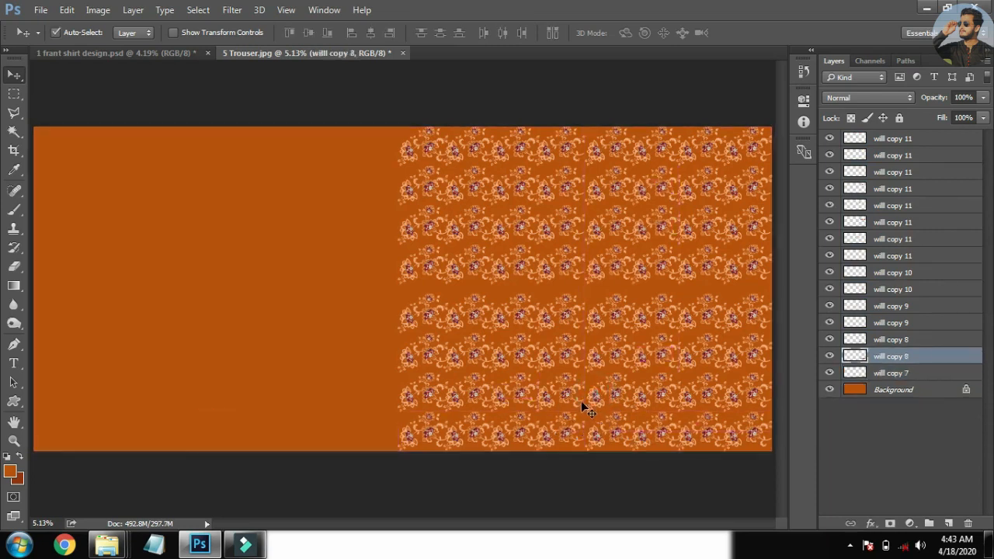
key(ctrl+alt+a)
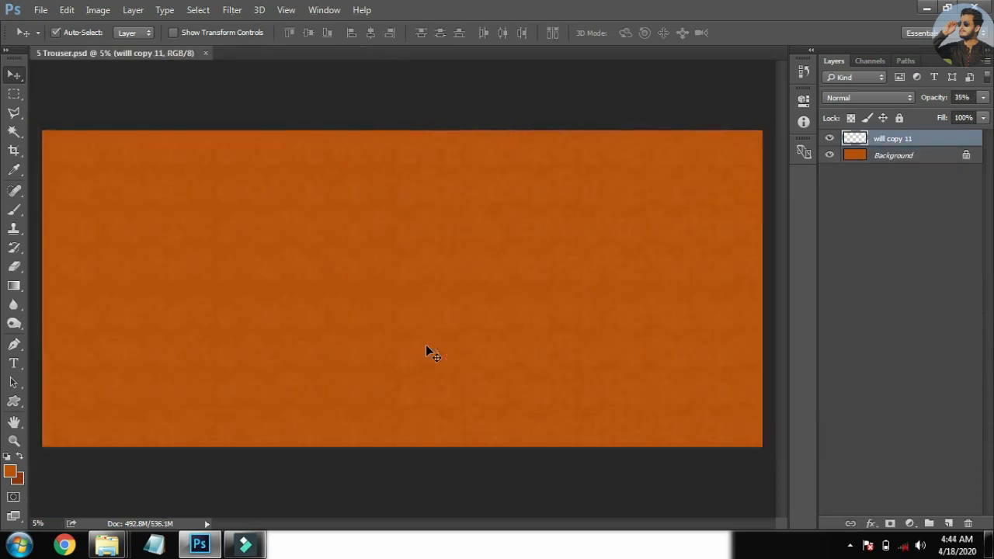
Save the trouser design as JPEG "5 Trouser" at quality 8, replacing the existing file, and close the document
key(ctrl+shift+s)
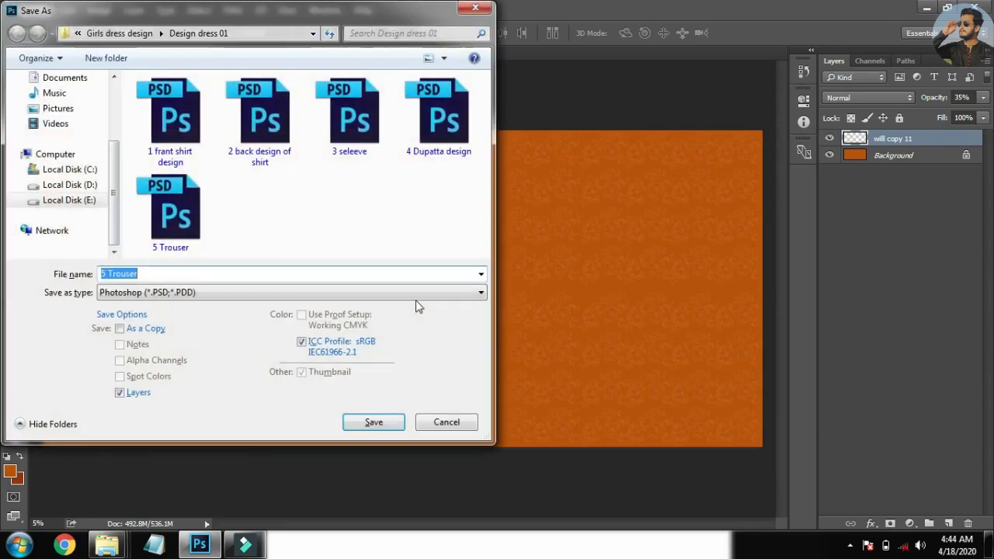
click(377, 294)
key(j)
key(Return)
key(Left)
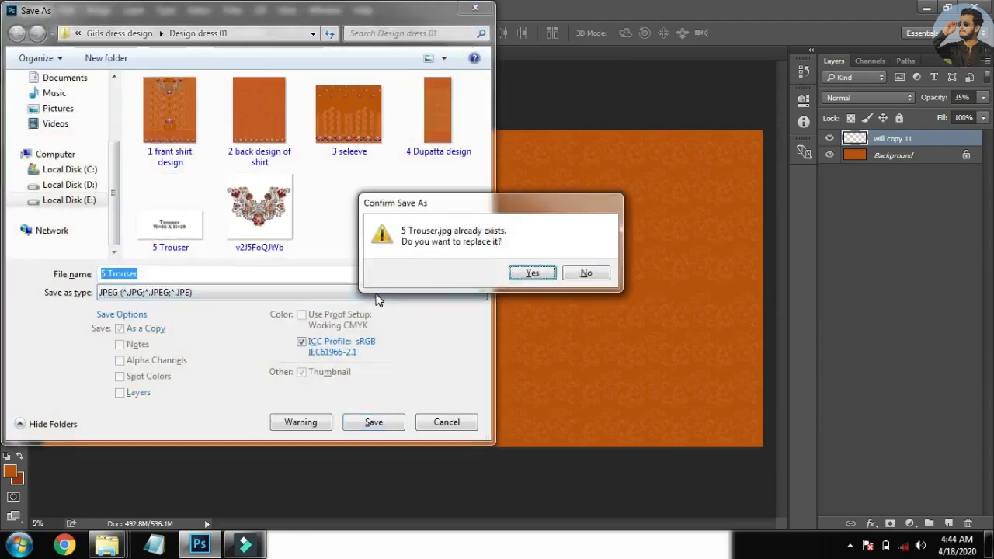
key(Return)
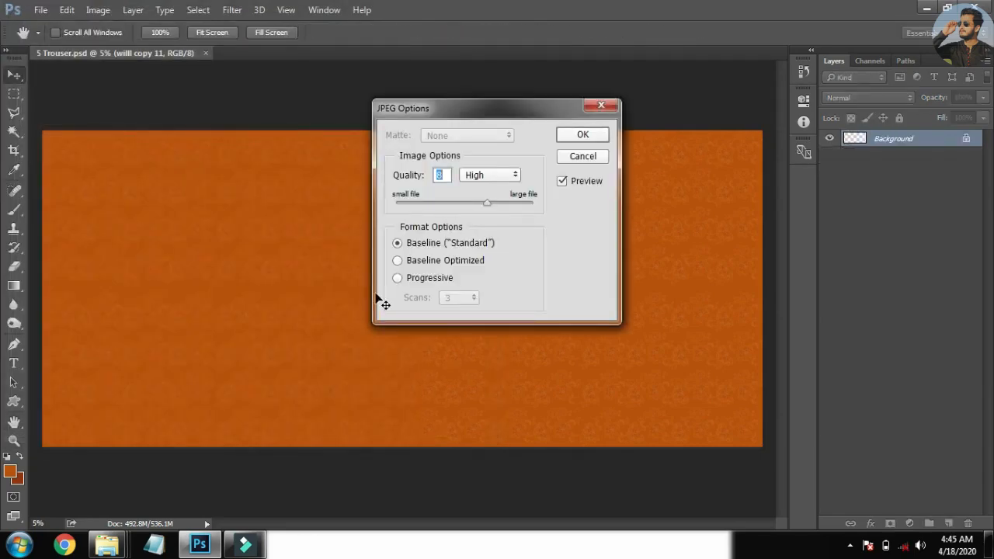
key(Return)
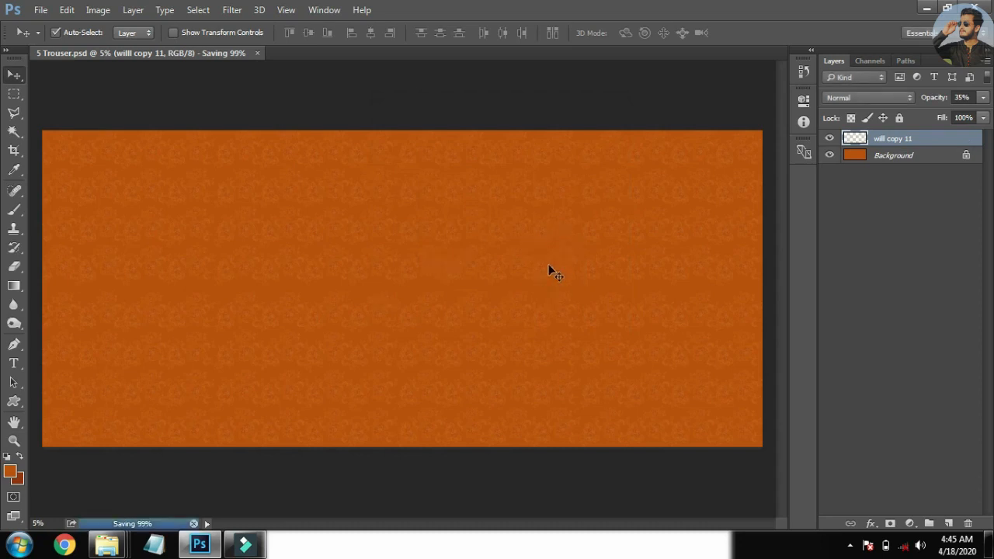
key(ctrl+w)
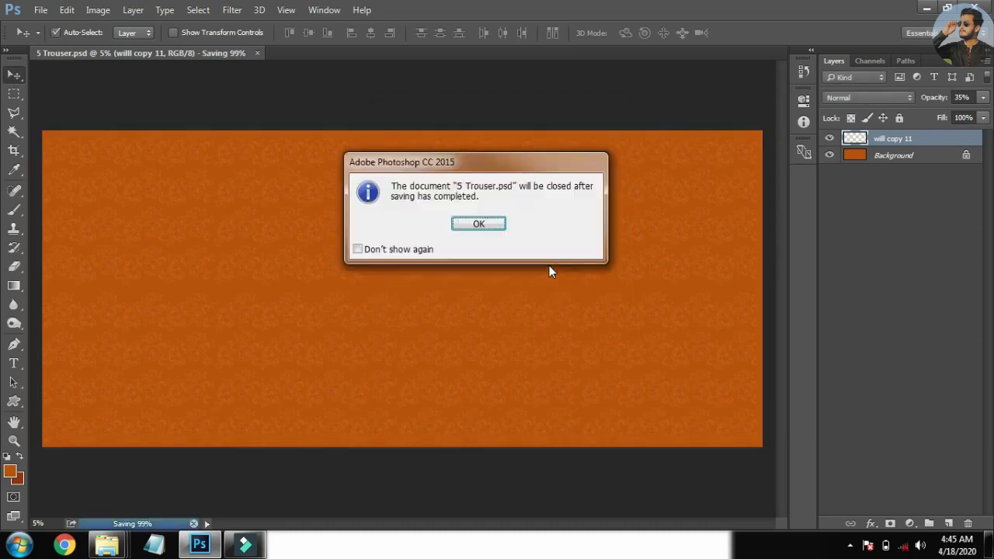
click(492, 227)
Switch to the Design dress 01 folder in Windows Explorer and review the saved trouser and other dress piece files
key(alt+Tab)
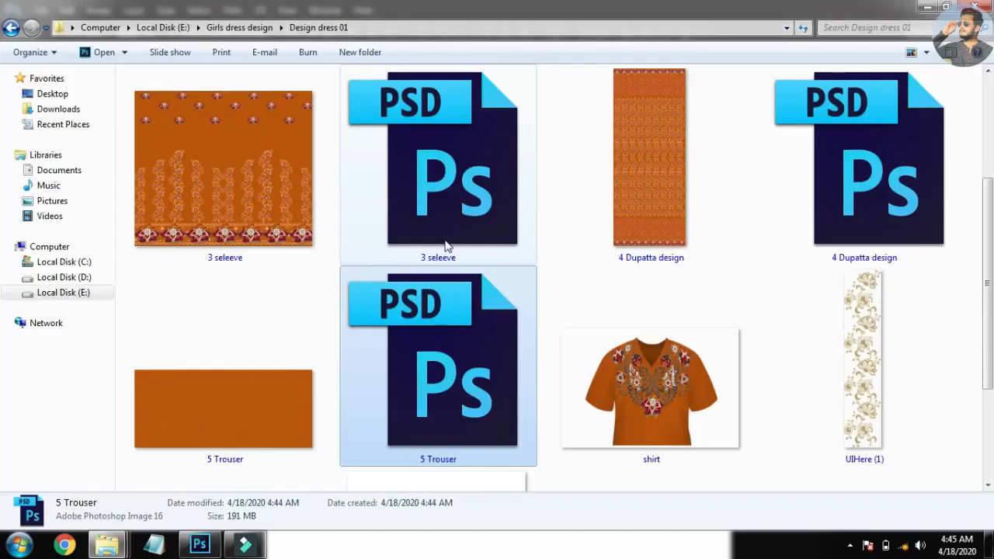
click(292, 366)
scroll(294, 366, up, 3)
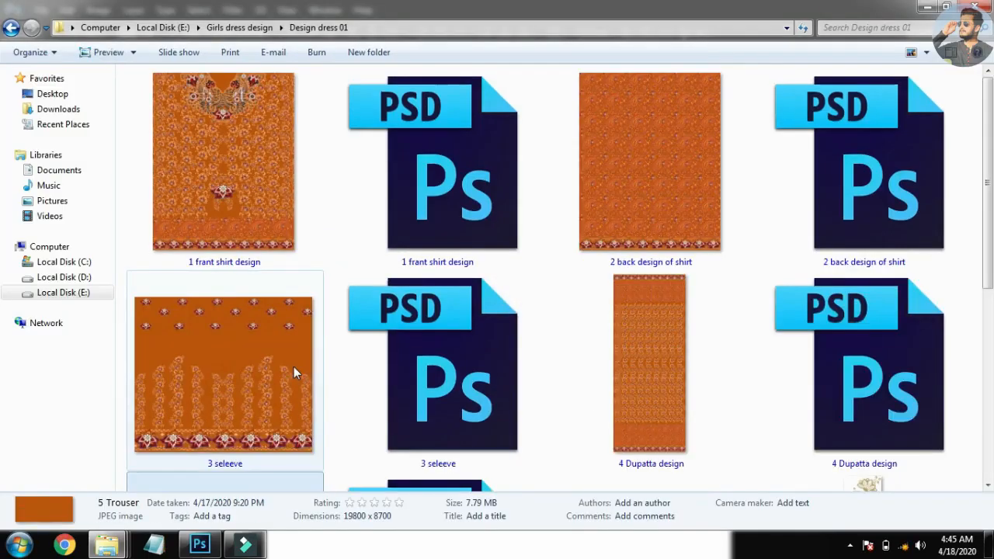
scroll(293, 366, down, 5)
scroll(293, 368, up, 5)
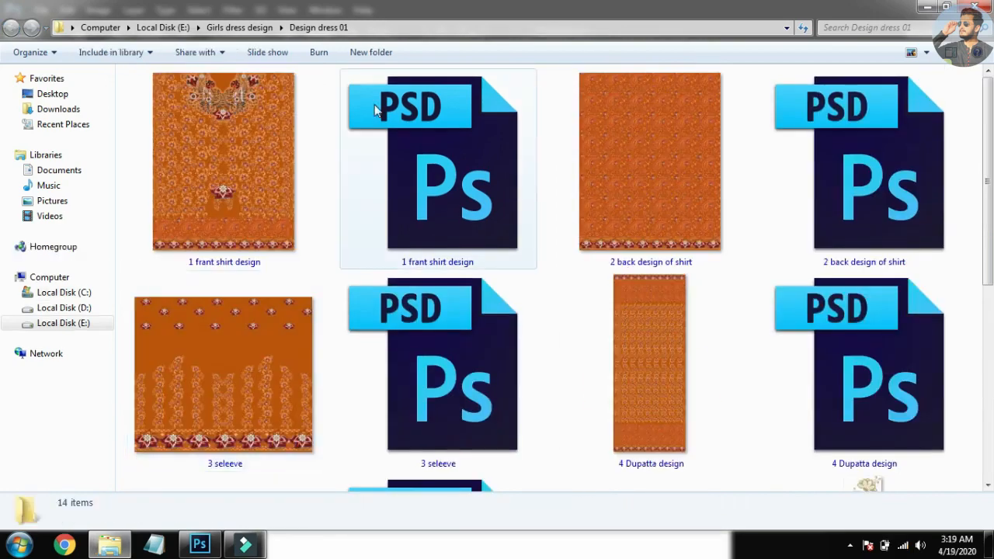
Select the front shirt, sleeve, back shirt and dupatta JPEGs in the Design dress 01 folder
click(252, 164)
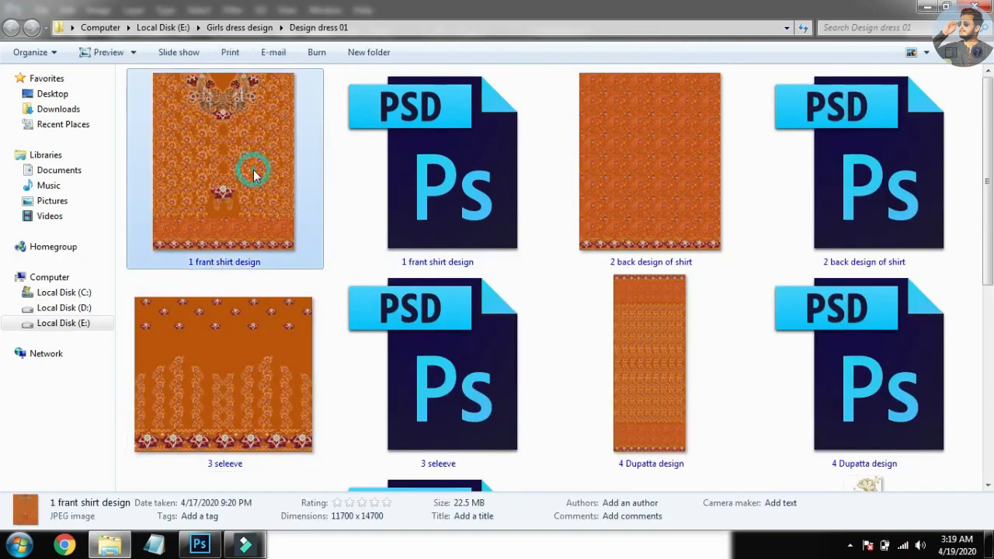
ctrl+click(273, 357)
ctrl+click(627, 237)
ctrl+click(628, 337)
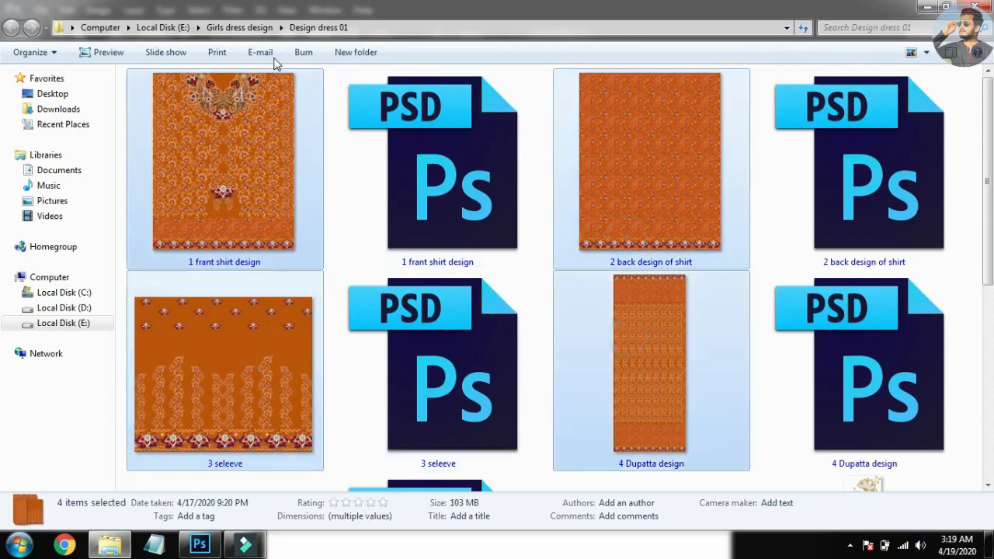
Open a second Explorer window and browse to the "floral design dress design" folder inside "2 dress design work" on drive D
key(super+e)
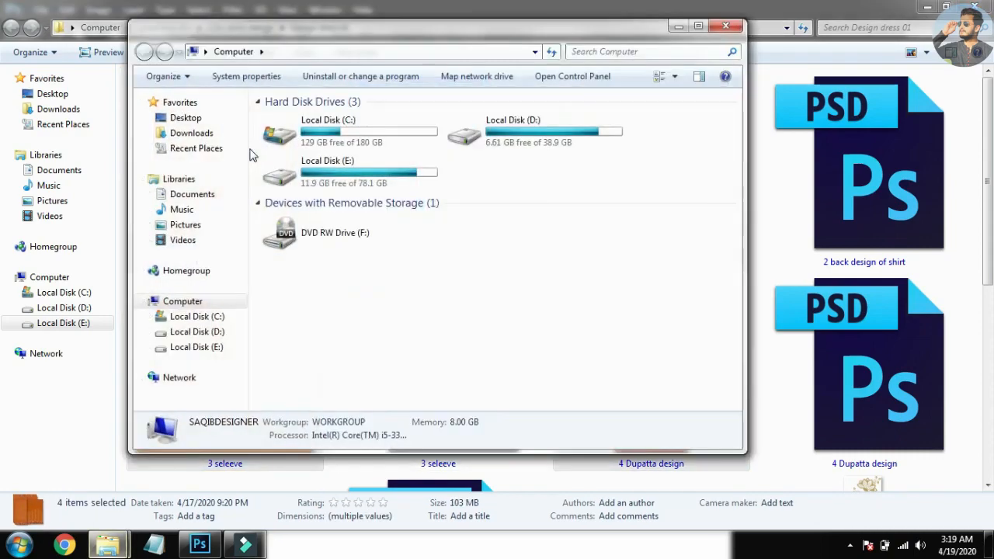
click(512, 142)
double_click(511, 142)
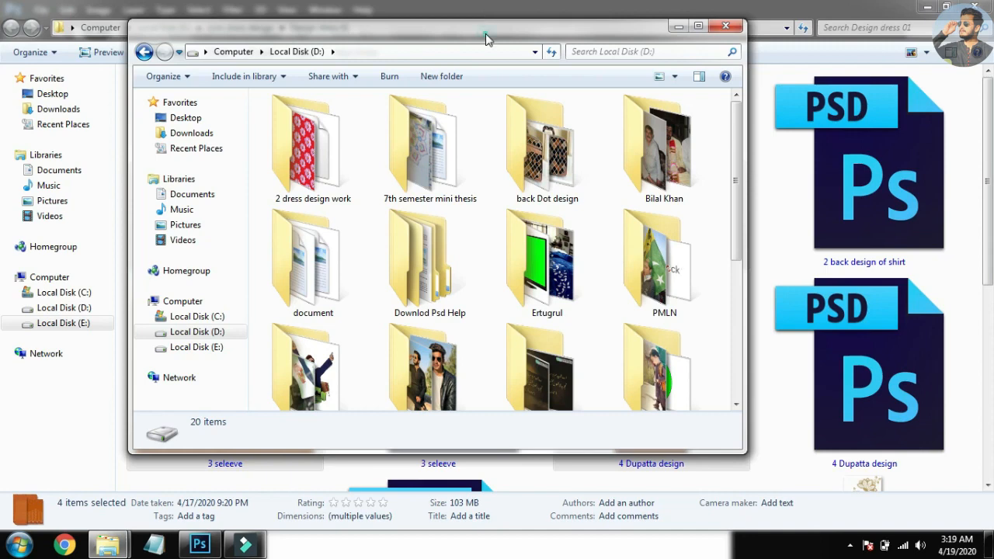
double_click(485, 34)
double_click(172, 140)
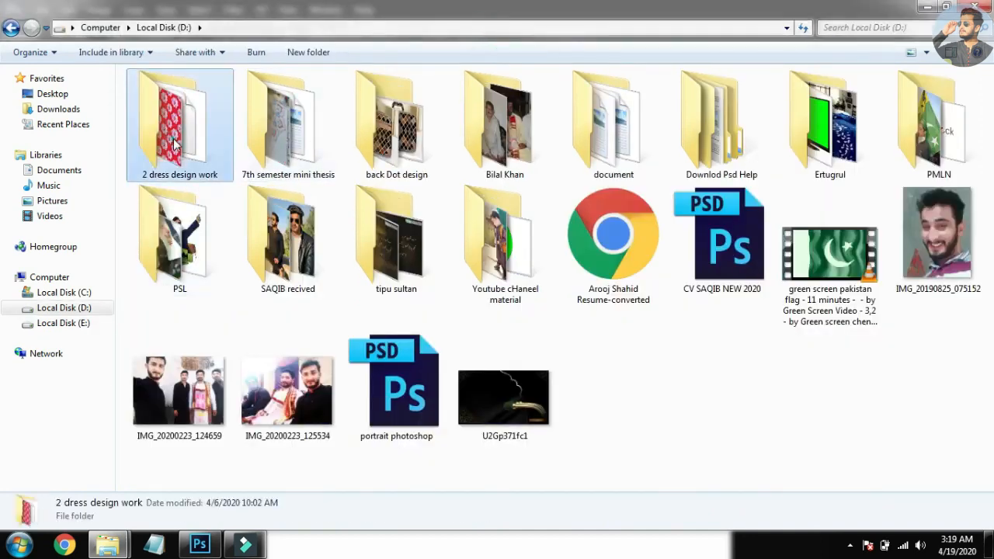
double_click(154, 101)
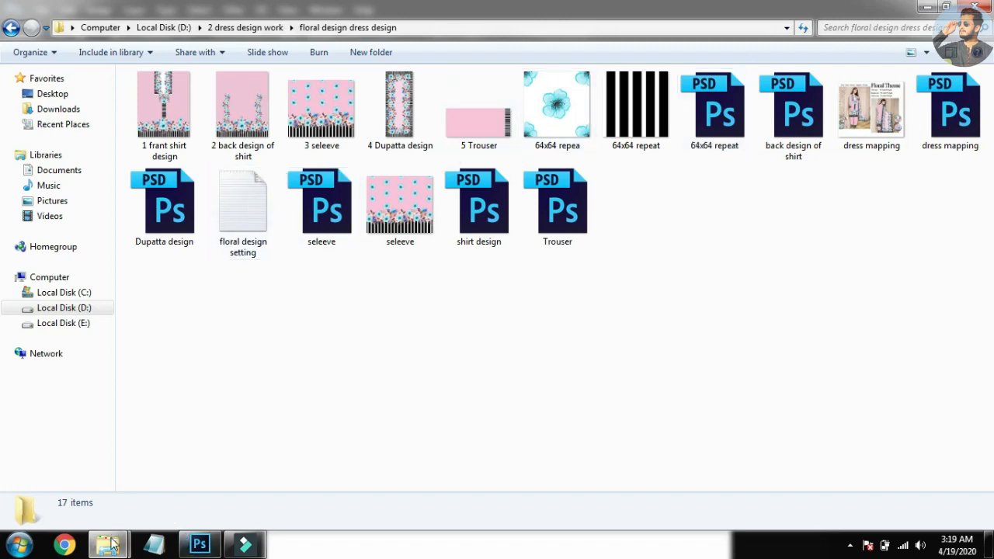
Return to the Design dress 01 folder window and look through its remaining files
mouse_move(109, 544)
click(120, 489)
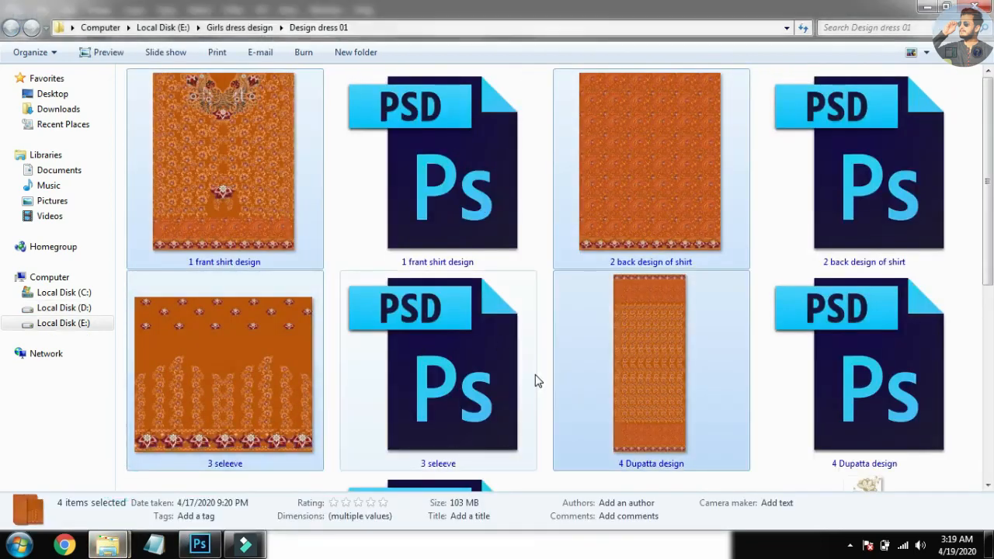
scroll(534, 380, down, 5)
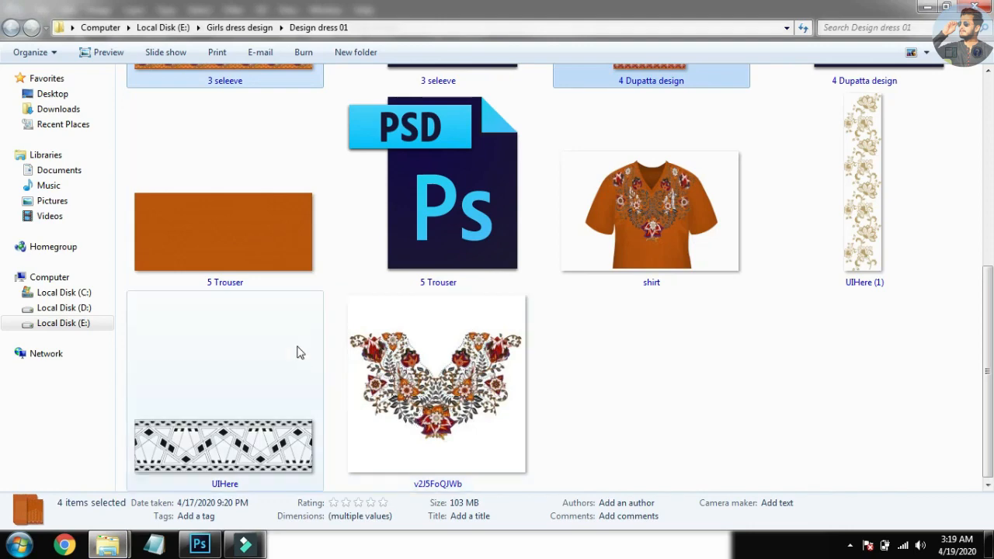
Switch to Photoshop and create a new International Paper A3 document, 297 × 420 mm at 300 pixels/inch, fitted to the screen
click(205, 547)
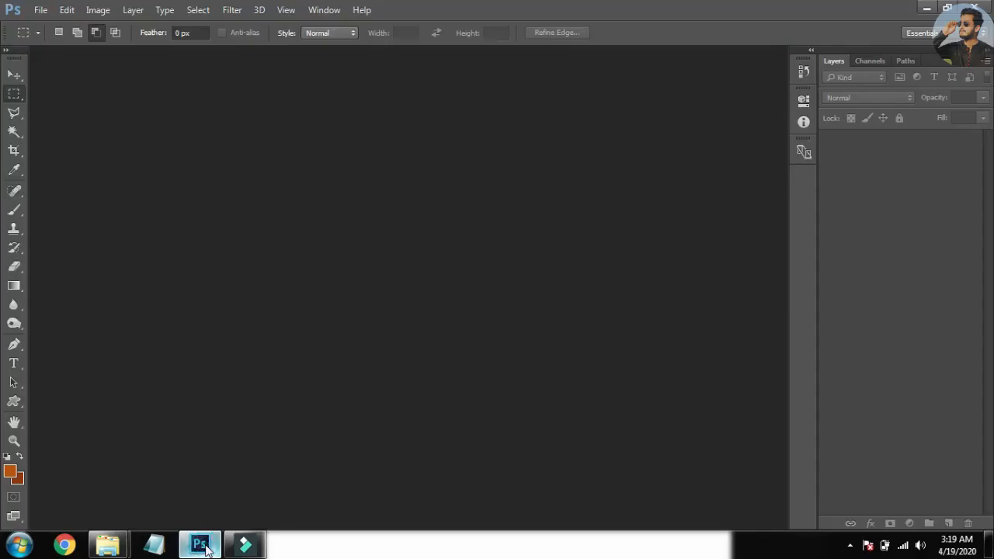
key(ctrl+n)
click(481, 131)
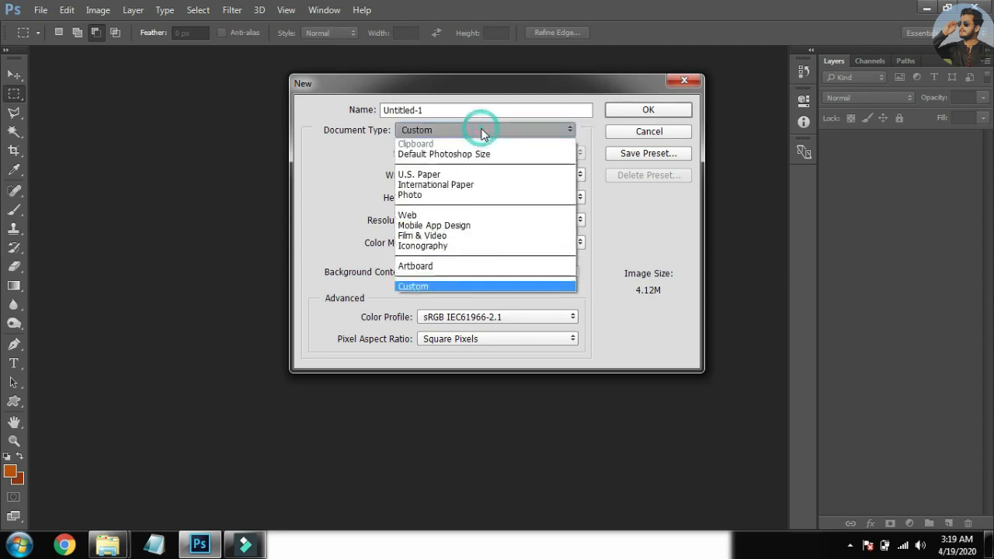
click(466, 185)
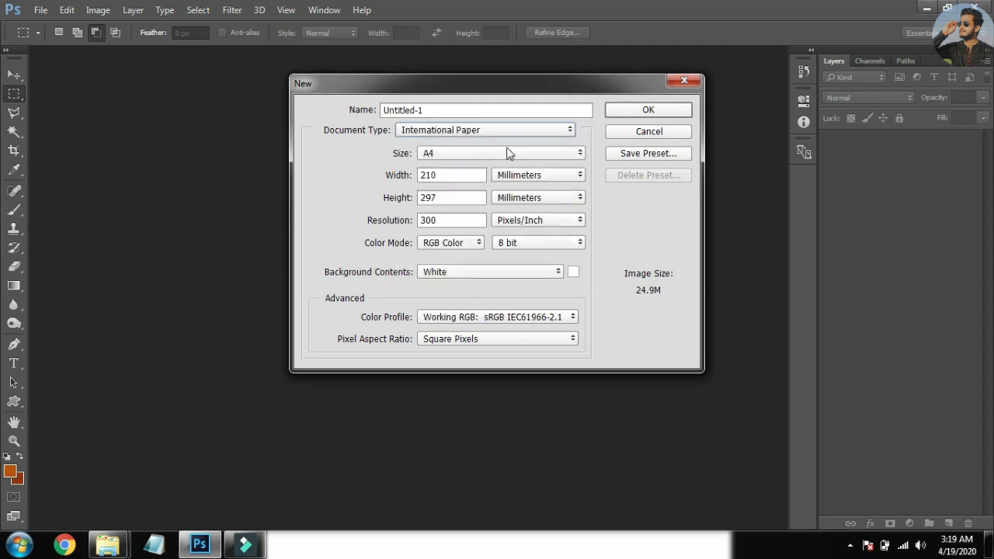
click(508, 153)
click(483, 187)
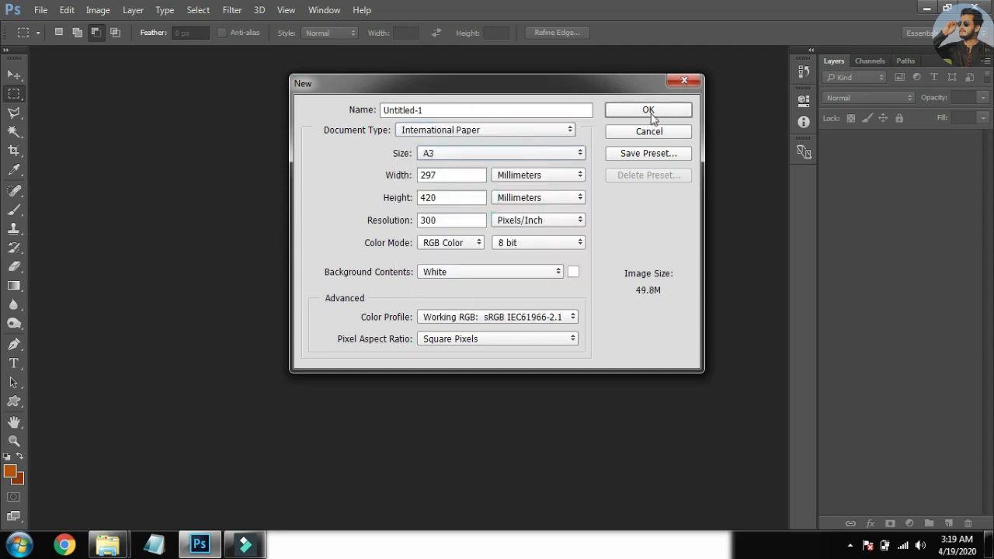
click(648, 110)
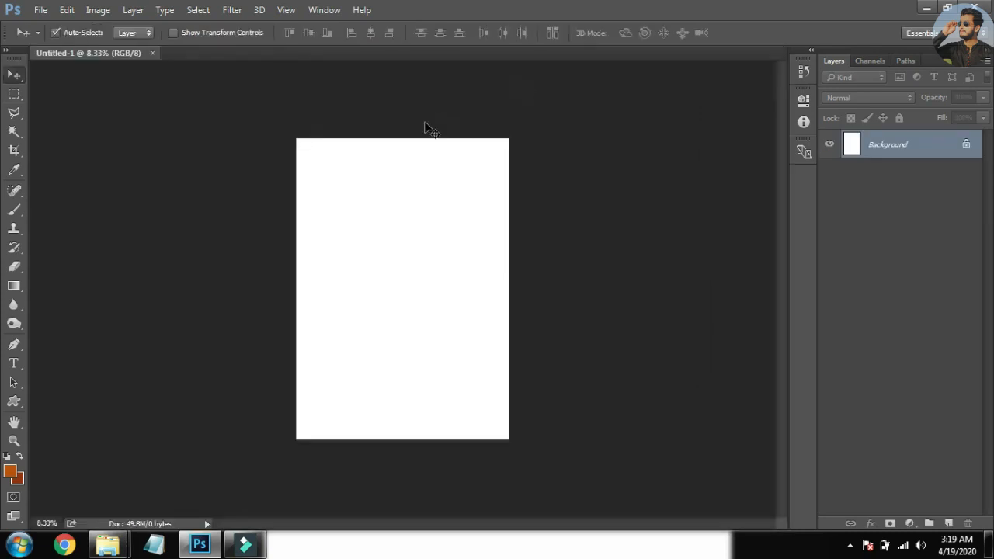
key(ctrl+0)
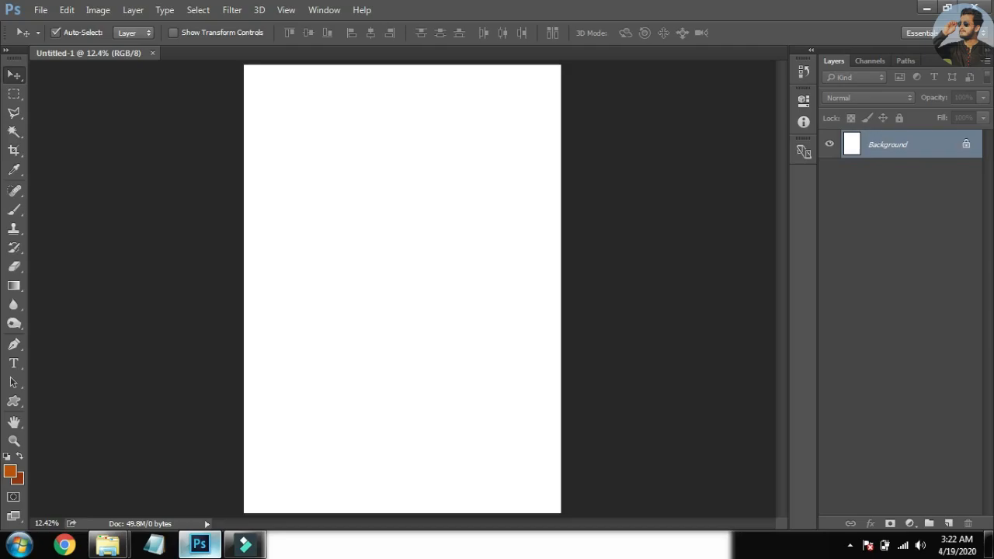
Switch to the Design dress 01 folder and select the front shirt, sleeve, back shirt, dupatta and trouser JPEGs
click(200, 544)
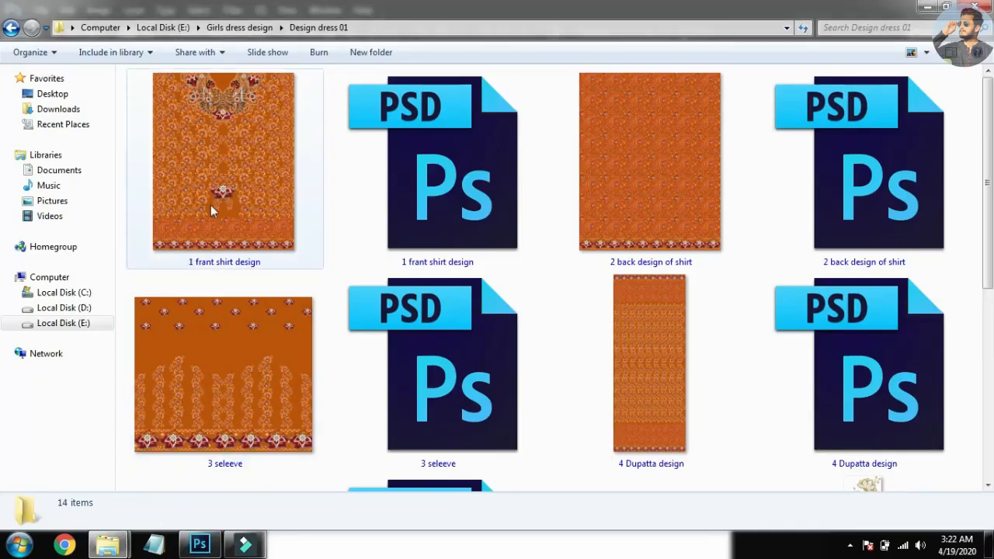
click(210, 205)
ctrl+click(215, 348)
ctrl+click(610, 228)
ctrl+click(629, 381)
scroll(629, 380, down, 5)
ctrl+click(289, 259)
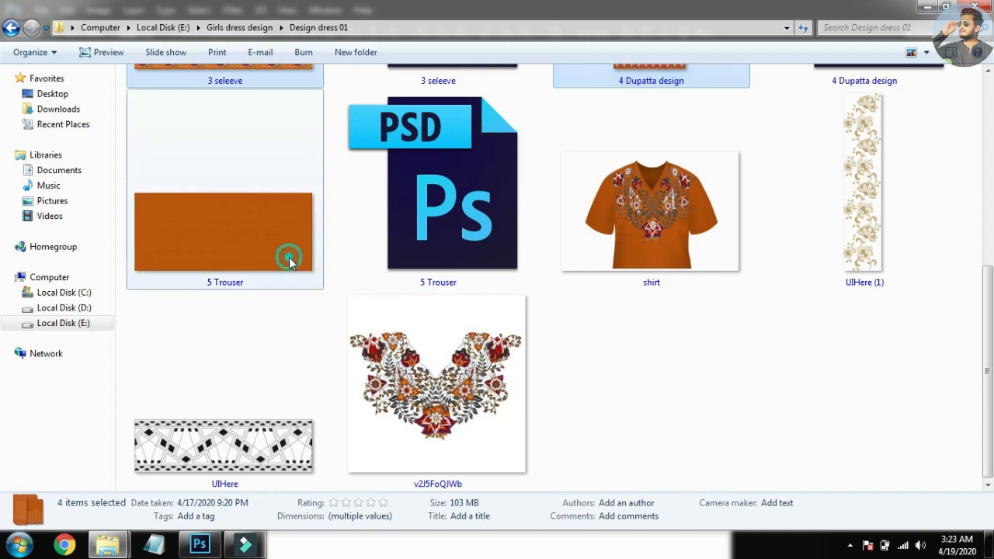
Place the five selected dress JPEGs into the blank A3 document as separate layers, accepting each at its fitted size
drag(285, 233, 397, 241)
key(alt+Tab)
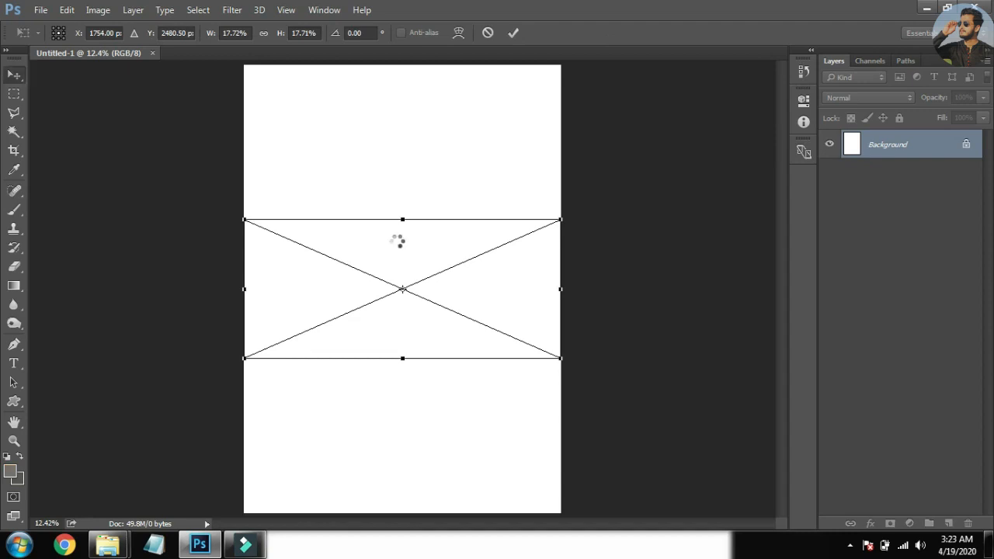
key(Return)
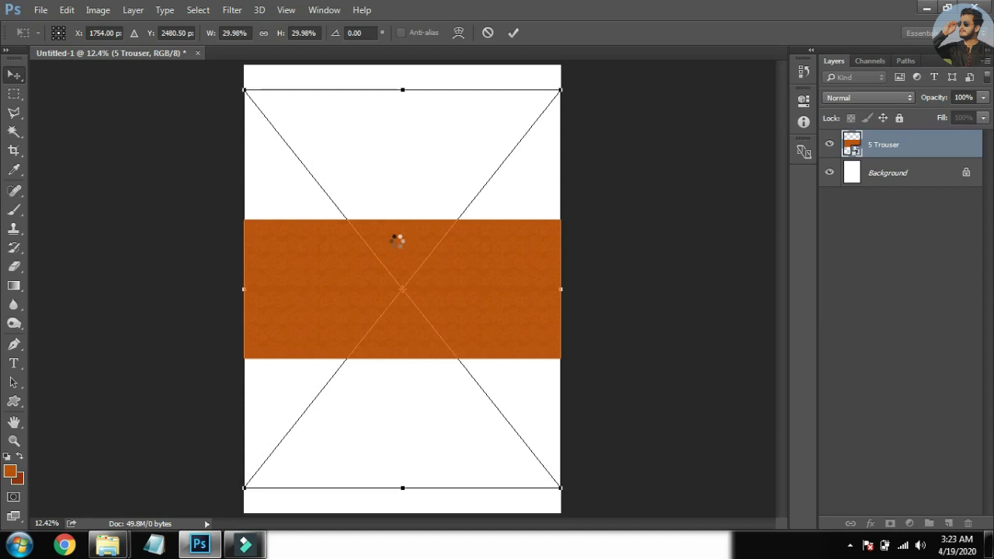
key(Return)
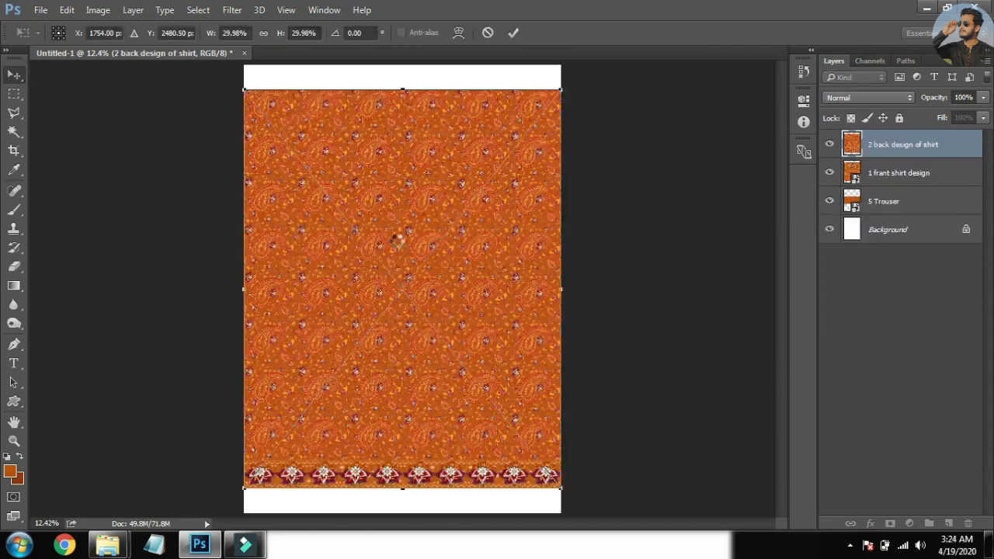
key(Return)
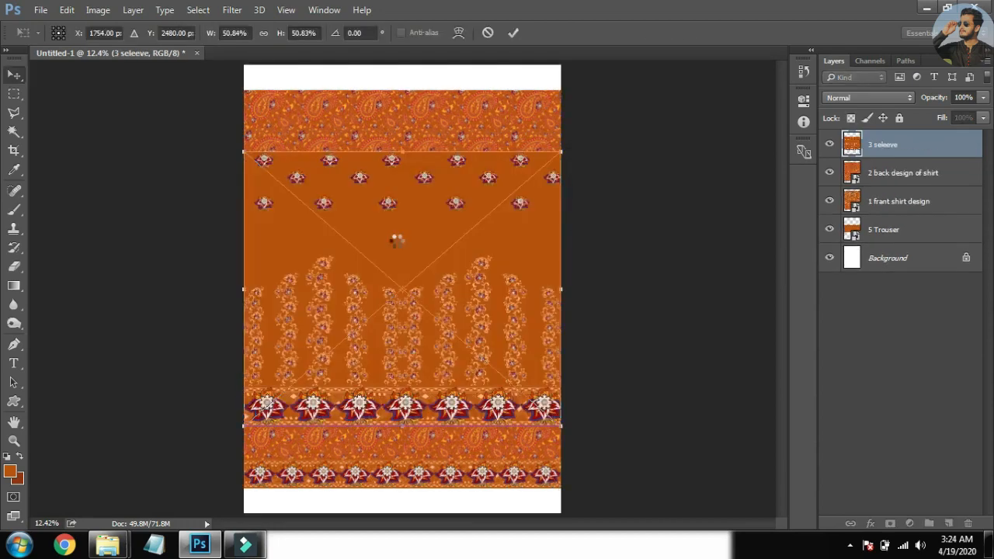
key(Return)
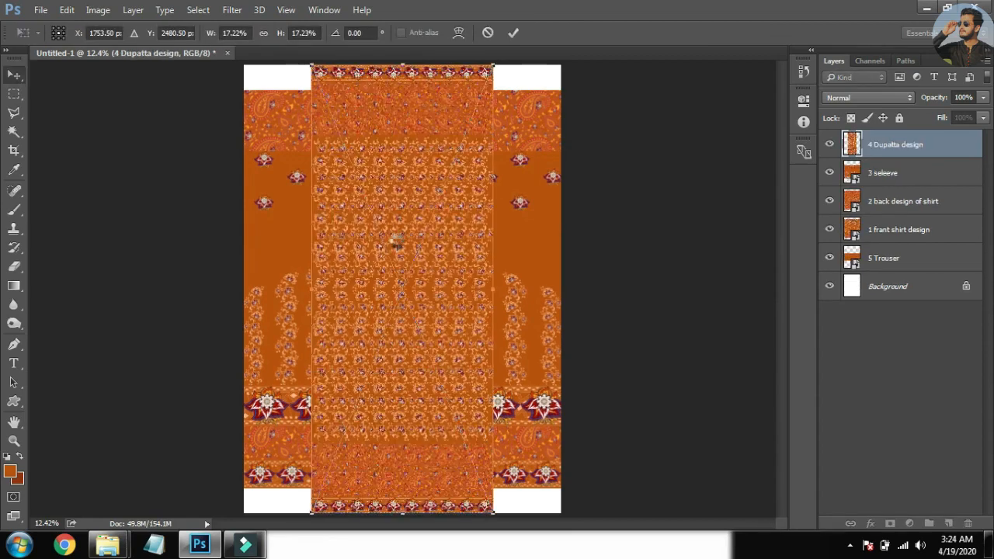
key(Return)
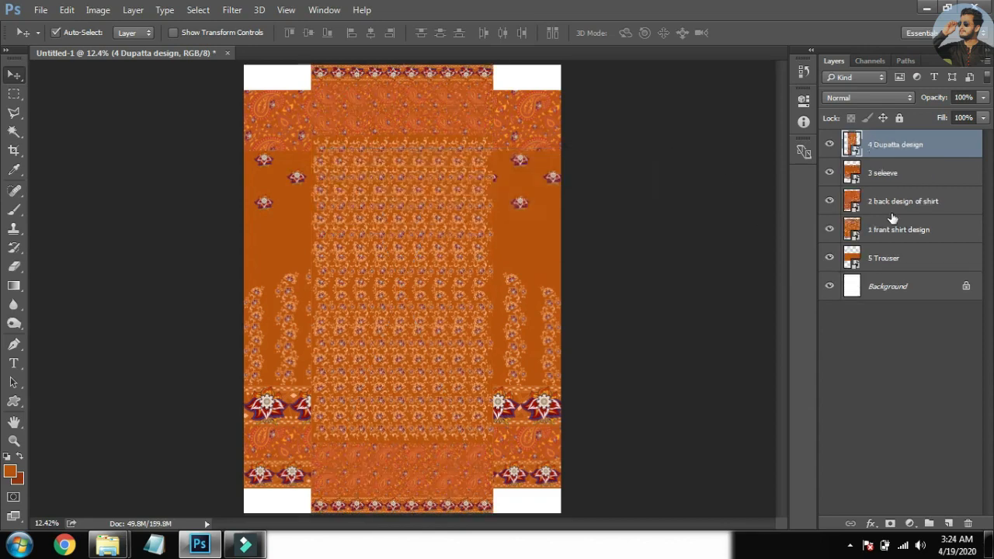
Scale all five placed design layers together to about 65% around the page centre
shift+click(893, 252)
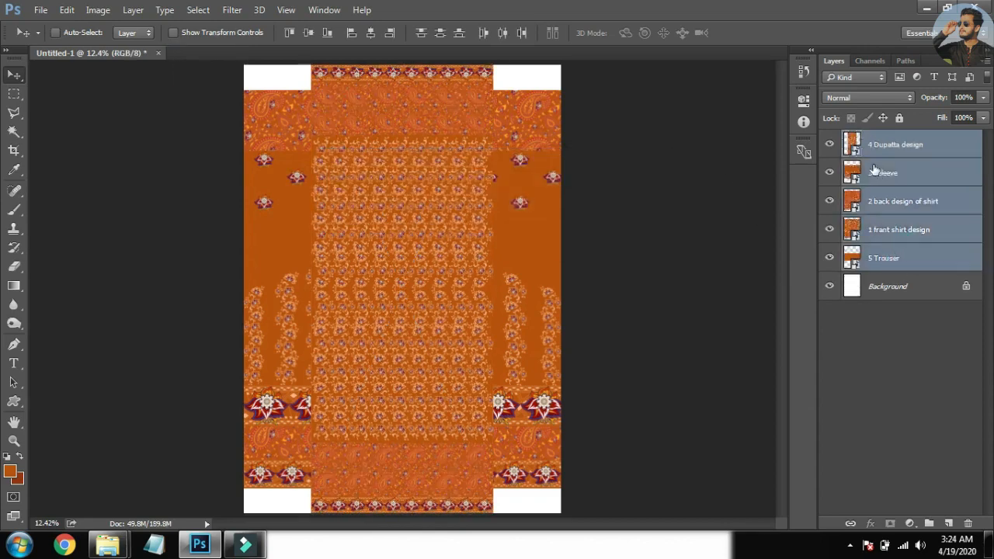
key(ctrl+t)
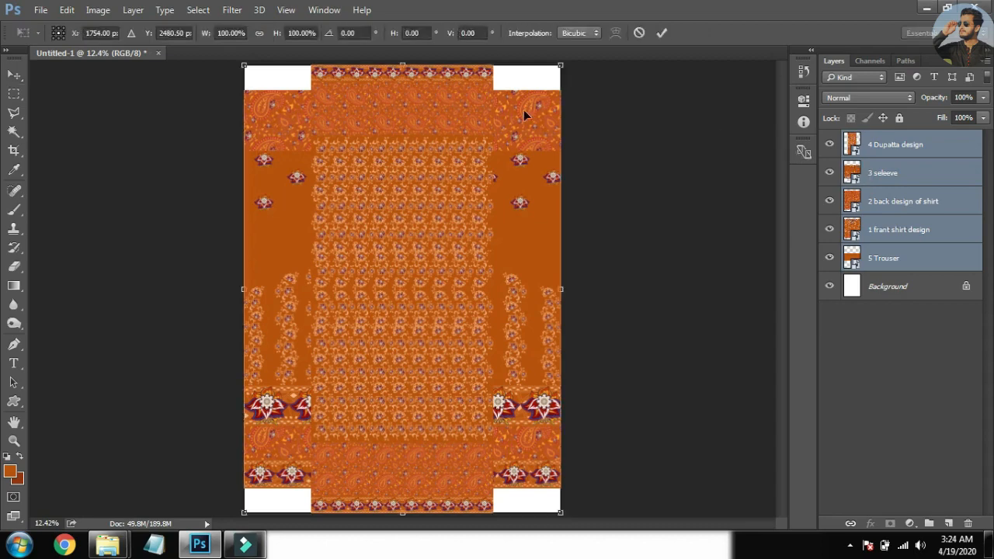
drag(557, 74, 503, 142)
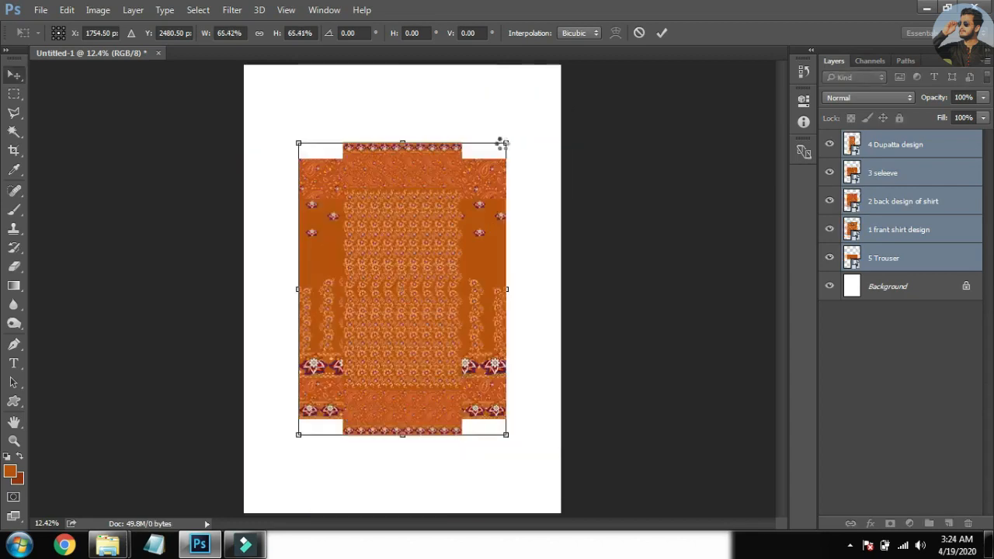
key(Return)
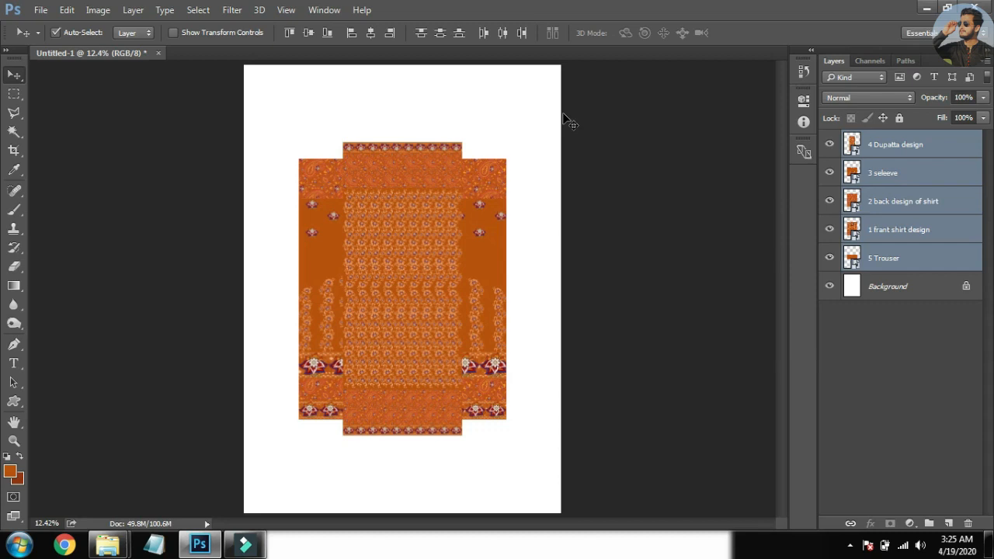
Spread the stacked pieces apart, with front and back shirt side by side along the page's upper edge and the other pieces below
drag(403, 229, 458, 308)
click(205, 275)
drag(381, 308, 445, 117)
drag(369, 280, 351, 257)
drag(362, 433, 268, 273)
drag(514, 243, 566, 501)
drag(506, 192, 448, 449)
drag(436, 347, 554, 257)
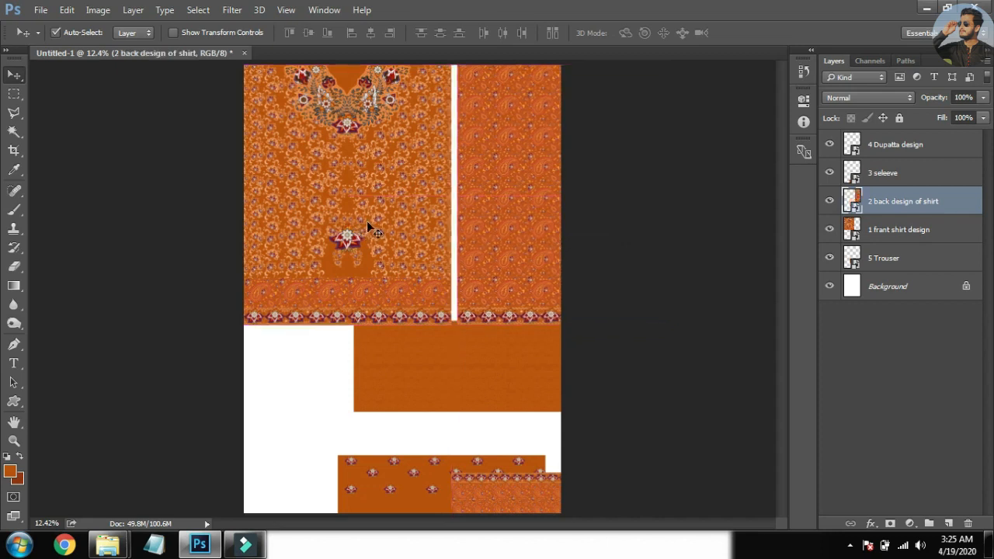
Scale the front and back shirt layers together to about 74% so both fit across the page width
shift+click(369, 226)
key(ctrl+t)
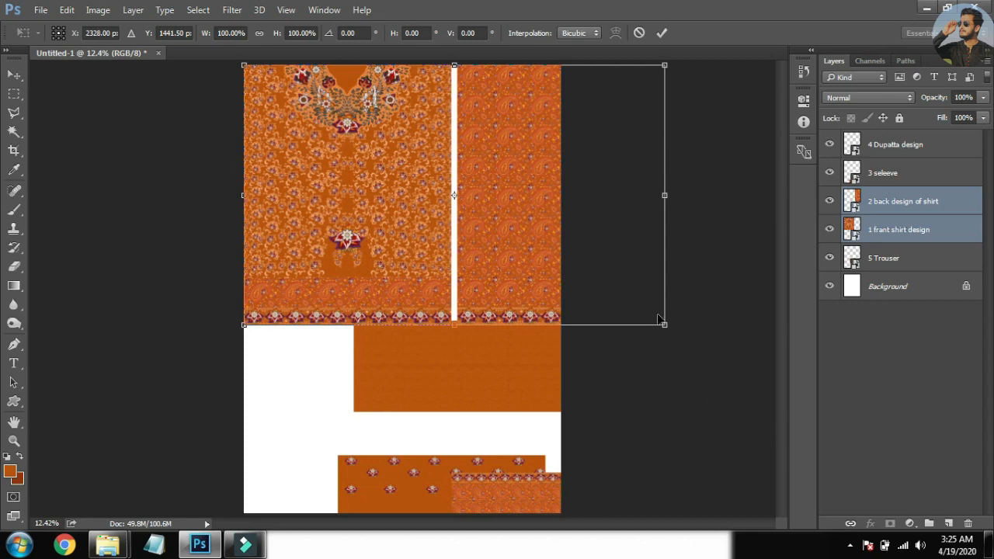
drag(666, 325, 549, 266)
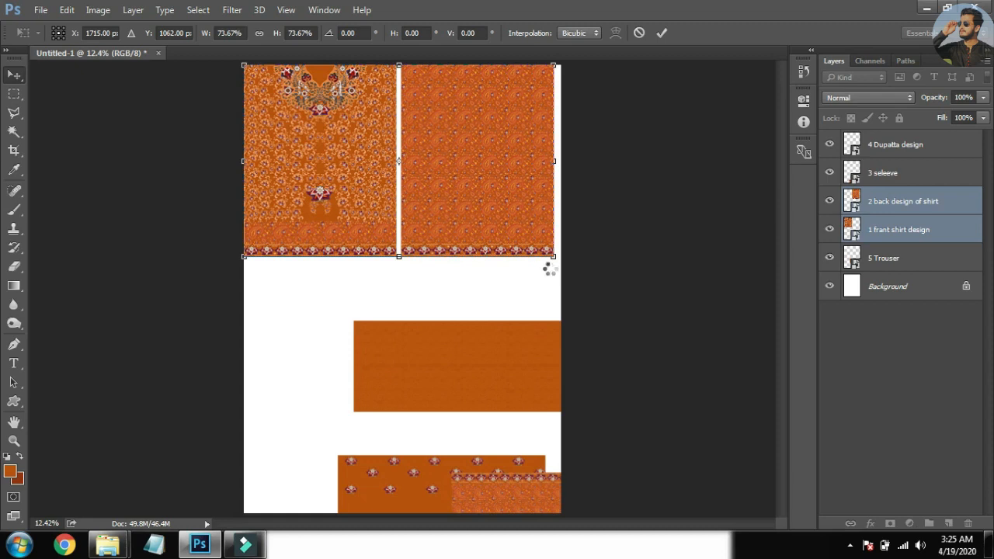
key(Return)
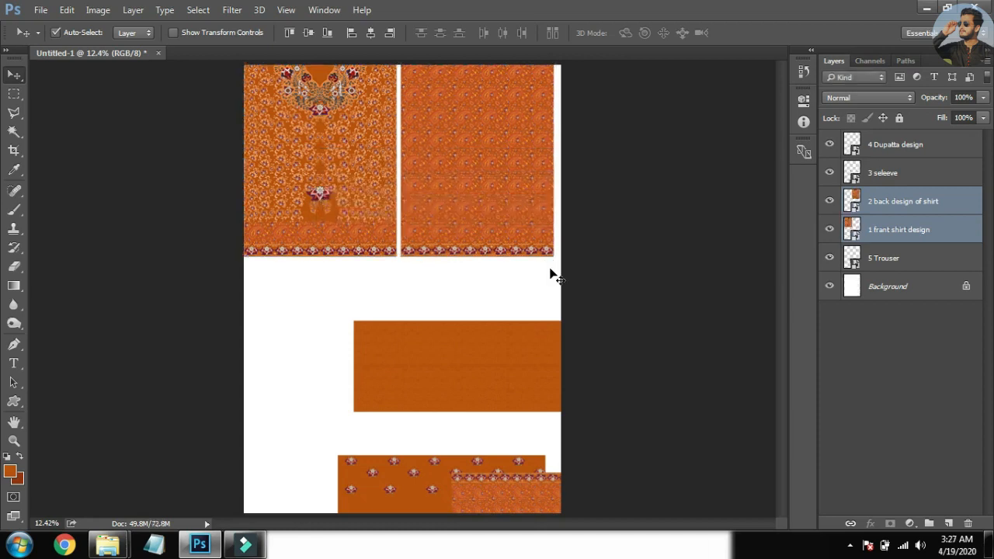
Move the trouser piece aside, place the sleeve piece directly beneath the back shirt and scale it down to about 30.3%
drag(408, 380, 317, 423)
drag(384, 484, 382, 288)
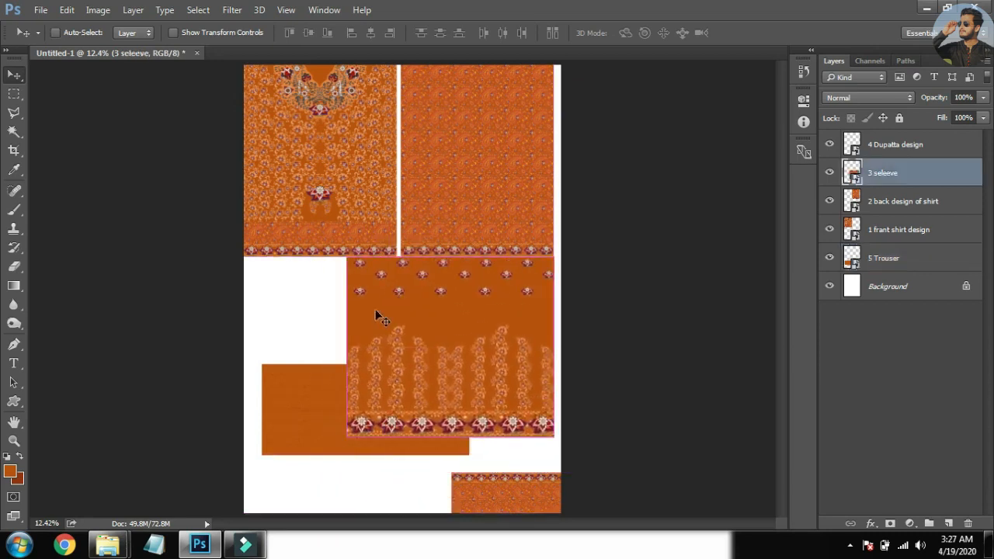
key(ctrl+t)
drag(346, 435, 363, 420)
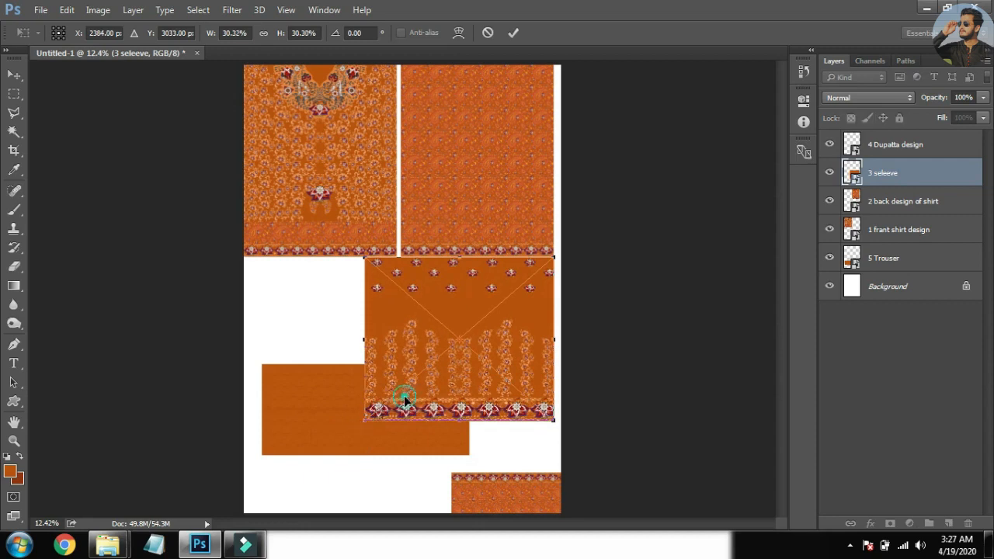
key(Return)
Move the dupatta beneath the front shirt and scale it to 8.85%, leaving a white margin around it
drag(492, 494, 285, 284)
key(ctrl+t)
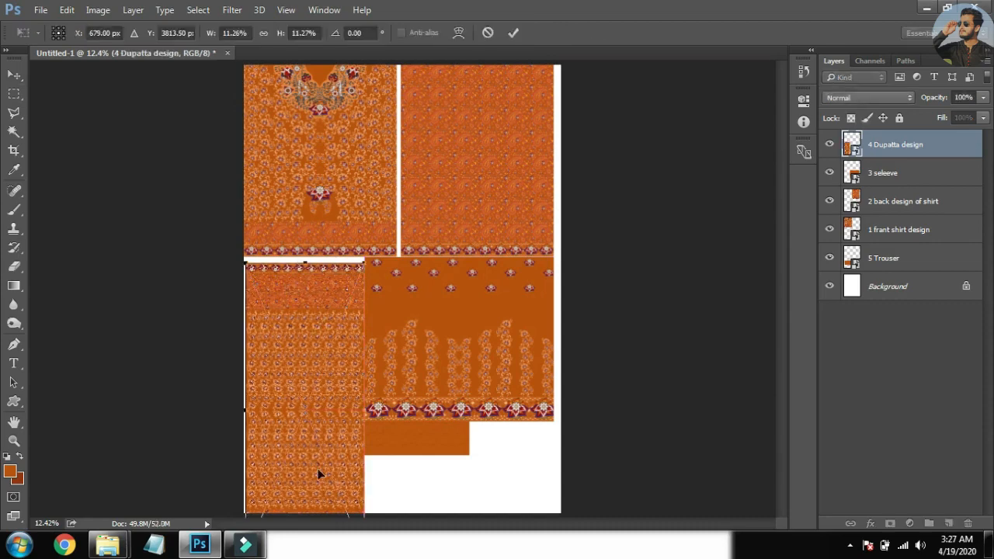
drag(354, 494, 351, 434)
drag(363, 490, 337, 426)
drag(308, 381, 316, 452)
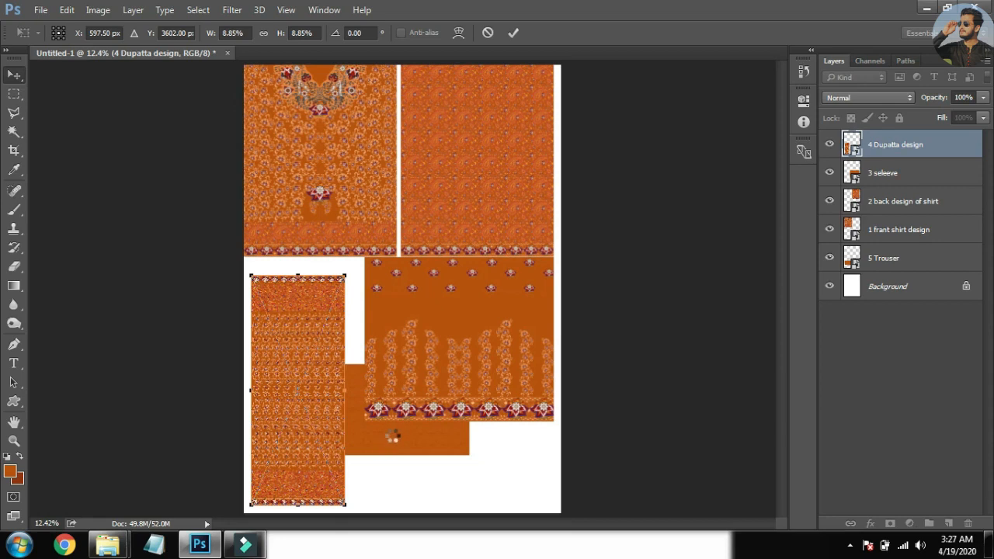
key(Return)
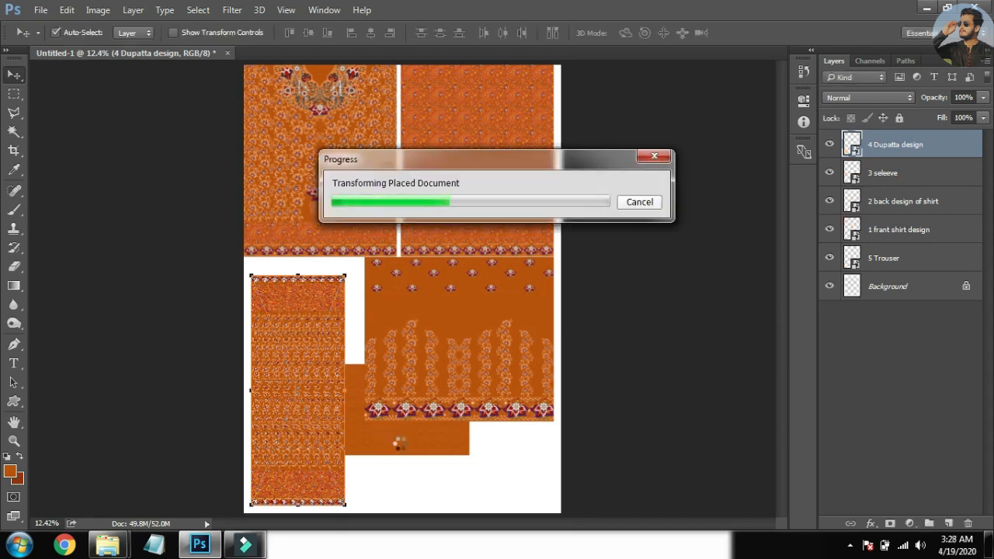
Place the trouser piece below the sleeve, scale it to 9.71% and nudge it slightly up and right off the page's lower edge
drag(402, 442, 480, 492)
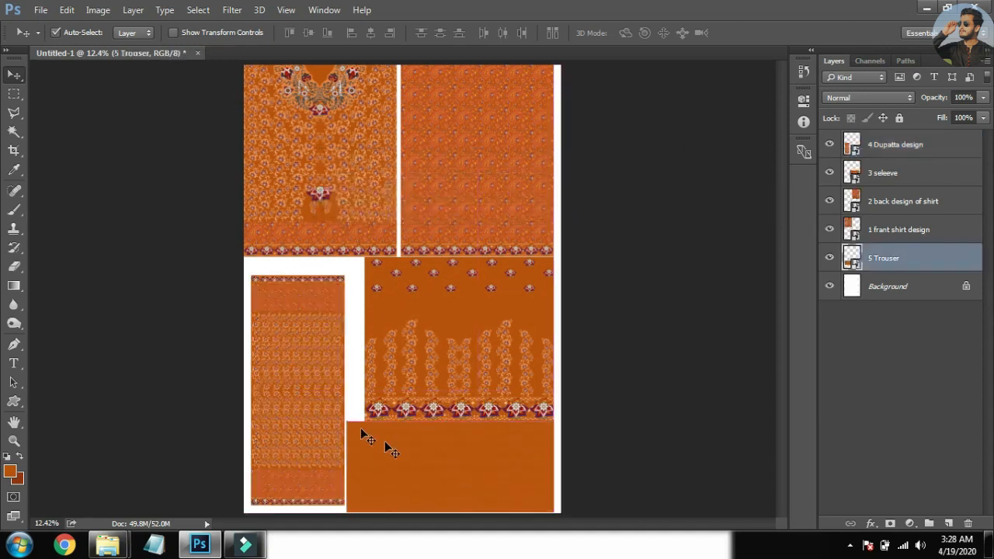
key(ctrl+t)
drag(342, 420, 406, 463)
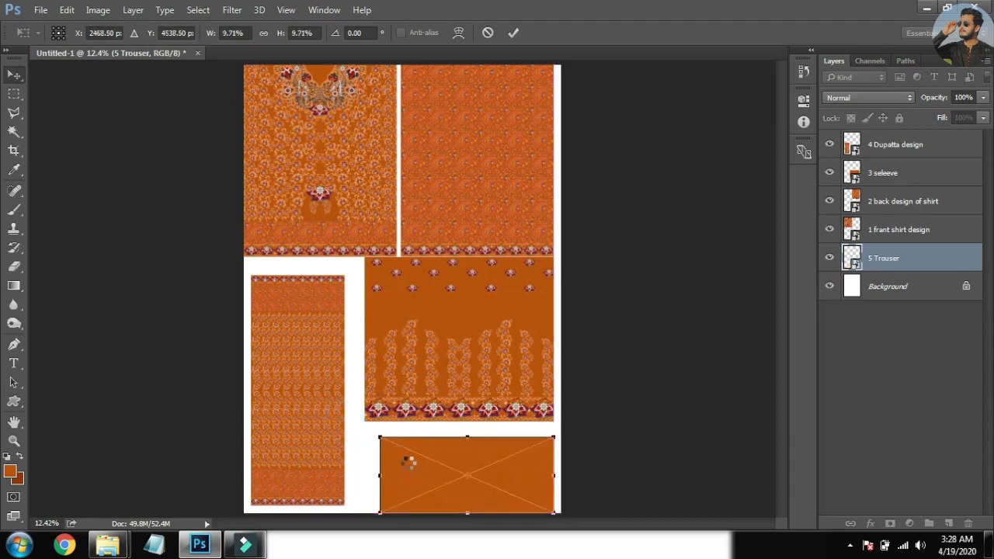
key(Return)
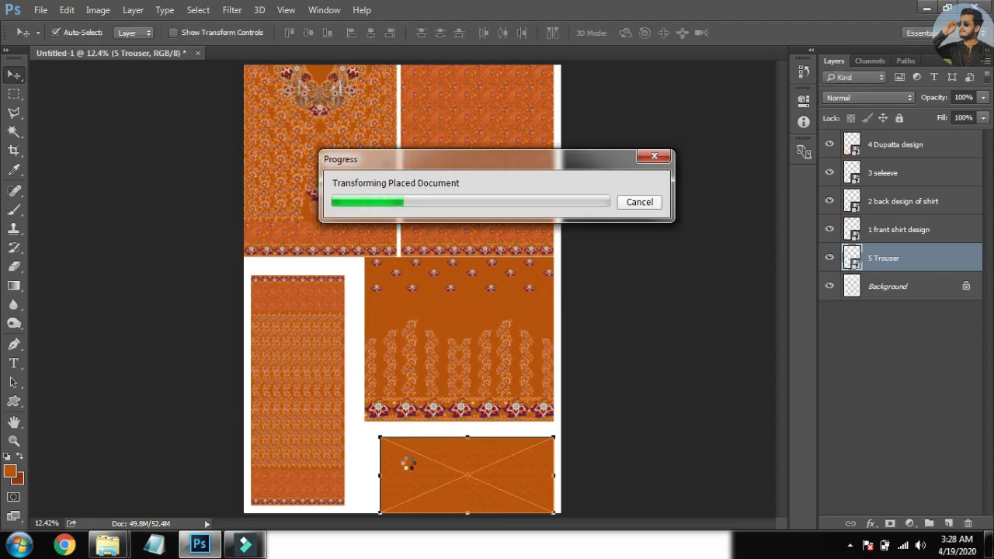
key(shift+Up)
key(shift+Up)
key(shift+Right)
key(shift+Right)
key(shift+Right)
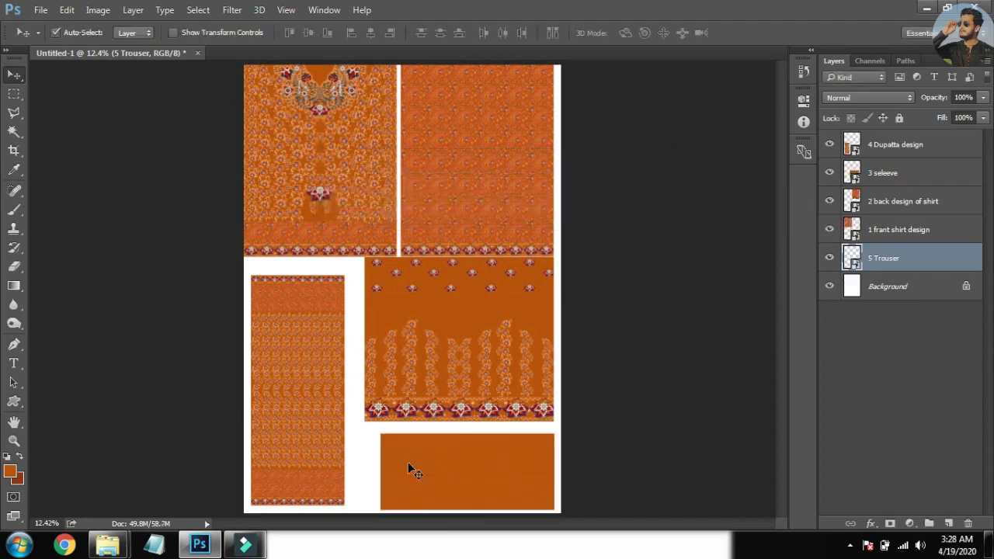
key(shift+Up)
Nudge the sleeve piece down from the back shirt and shrink it slightly to leave white gaps around it
click(437, 351)
key(shift+Down)
key(shift+Down)
key(shift+Down)
key(shift+Down)
key(shift+Down)
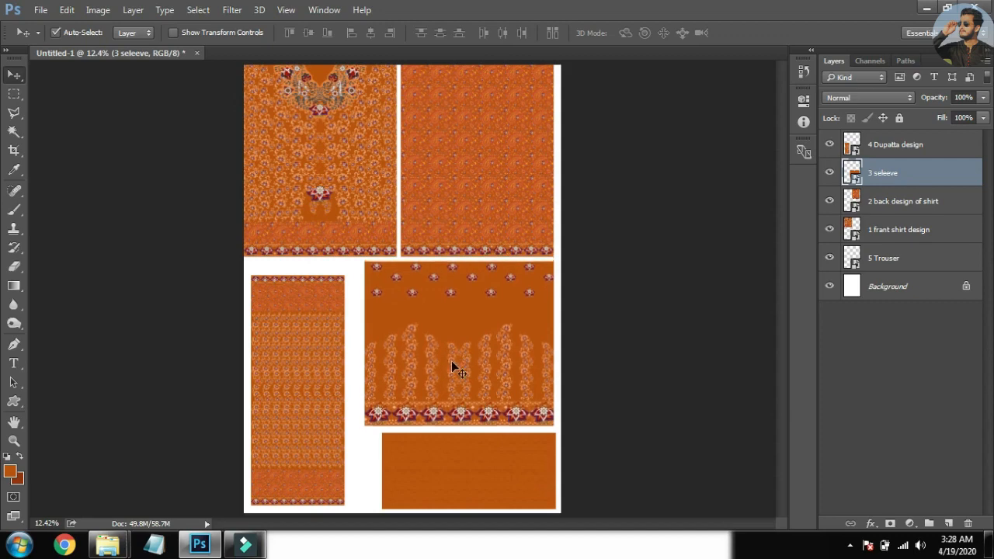
key(ctrl+t)
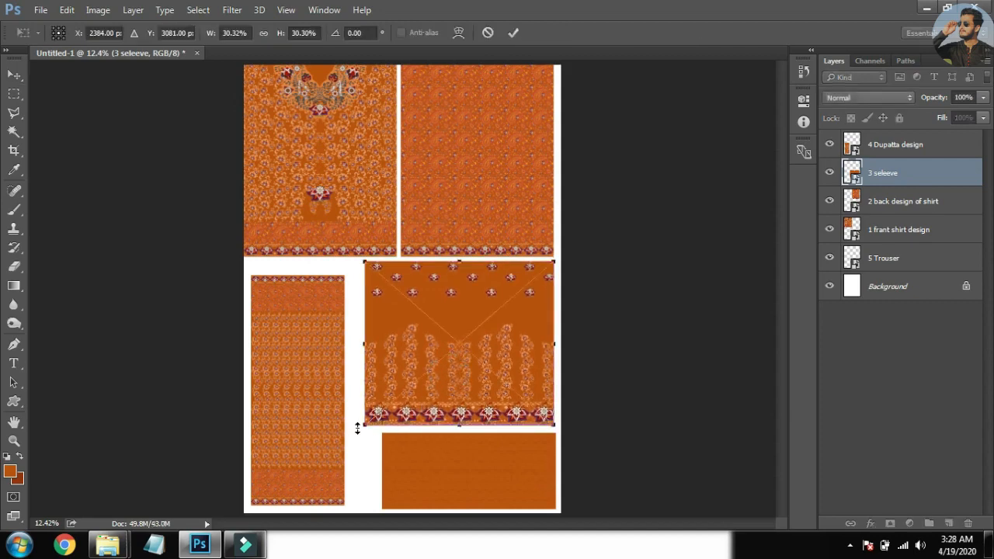
drag(364, 427, 371, 424)
key(Return)
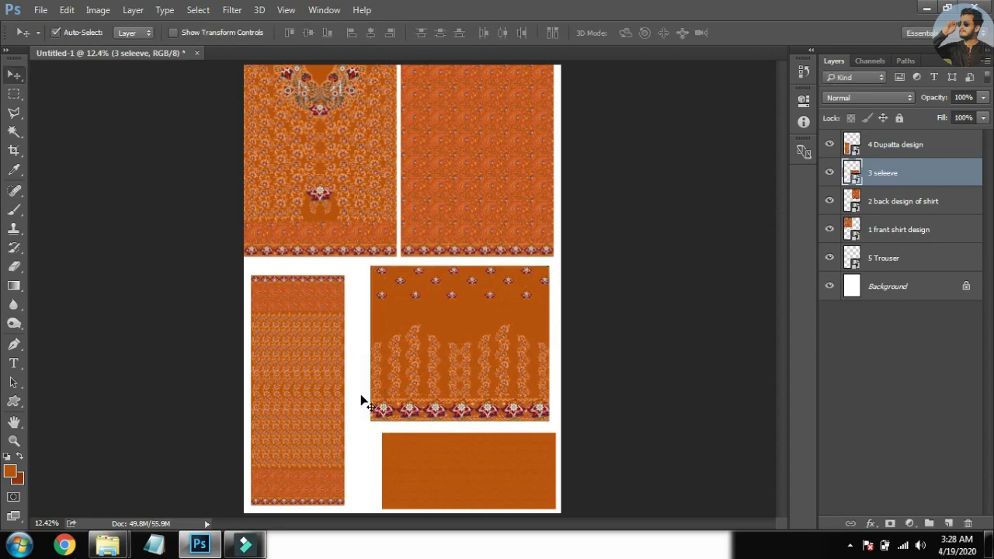
Add the text label "Shirt Frant Design" in the gap between the front shirt and the dupatta
key(y)
key(t)
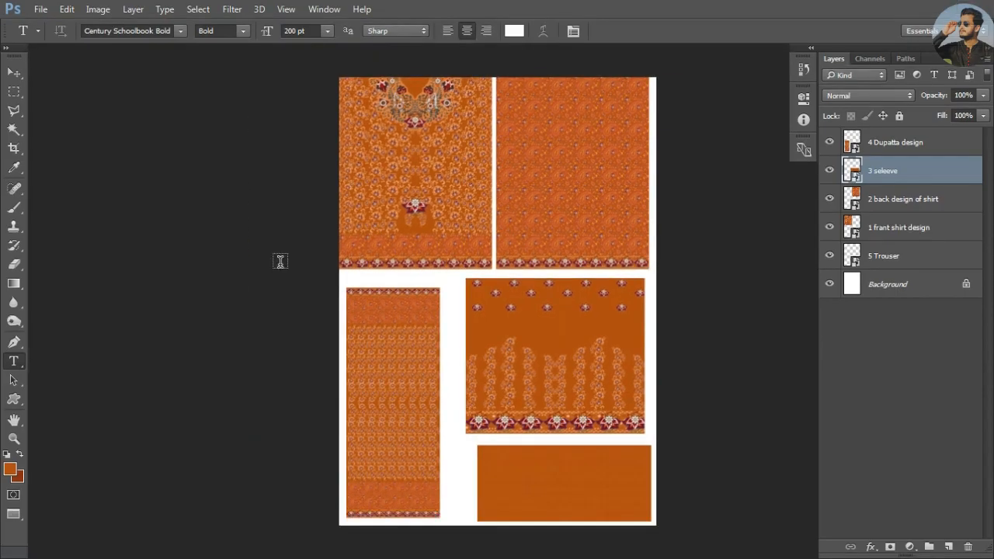
key(f)
key(f)
drag(385, 318, 279, 377)
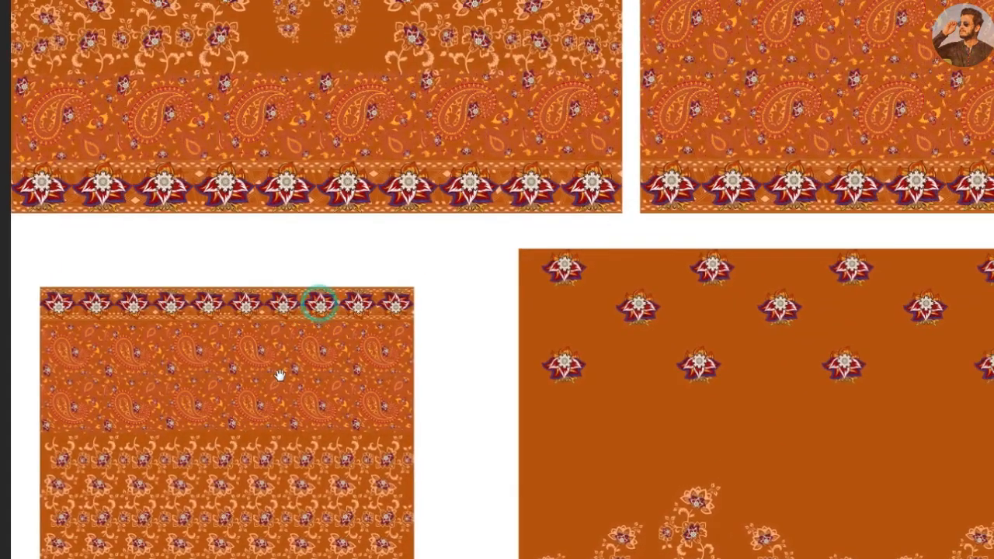
click(140, 258)
text(S)
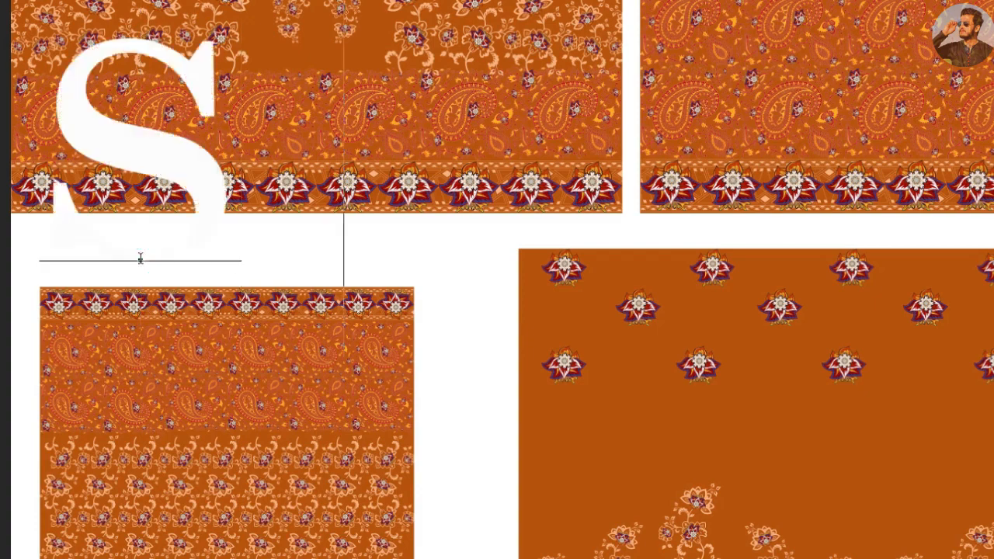
text(hirt Fr)
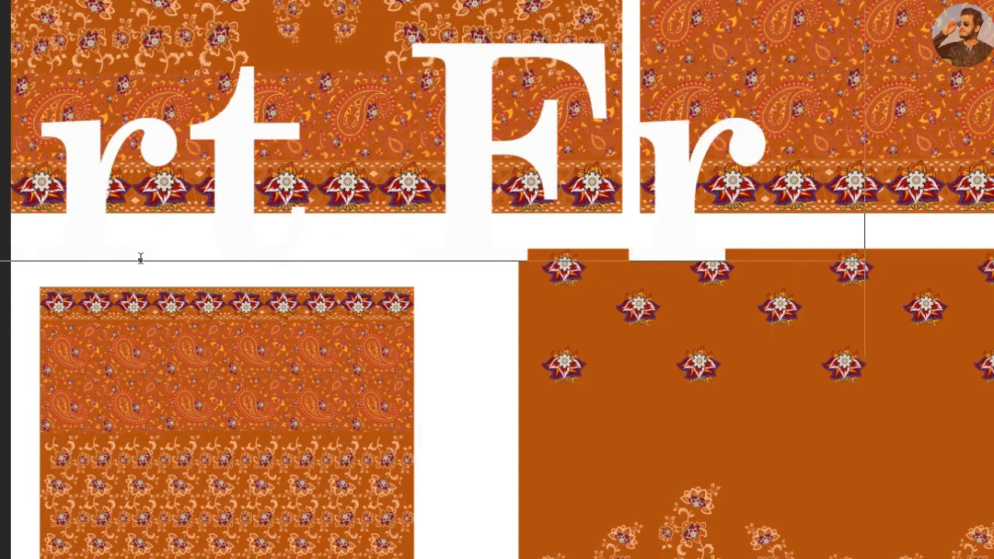
text(ant De)
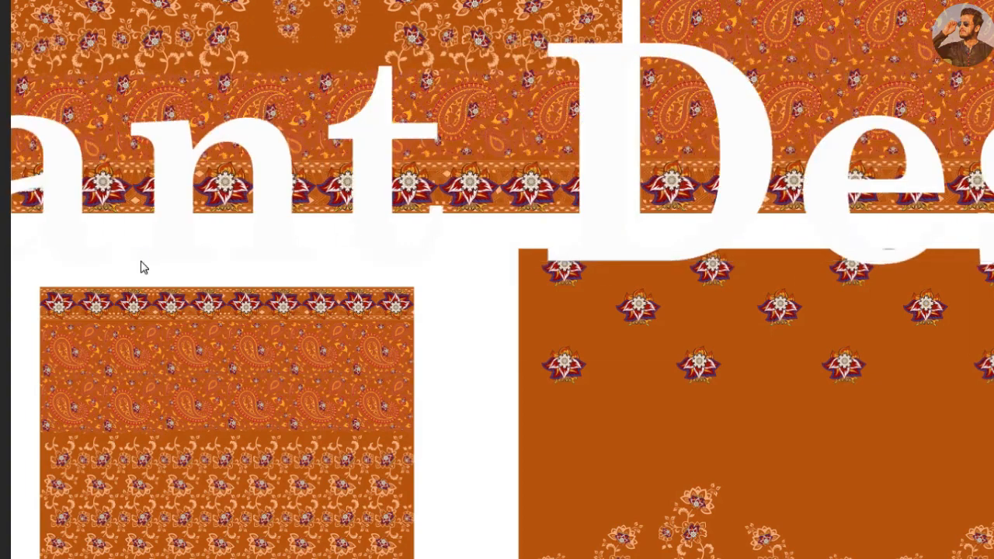
key(ctrl+s)
key(Escape)
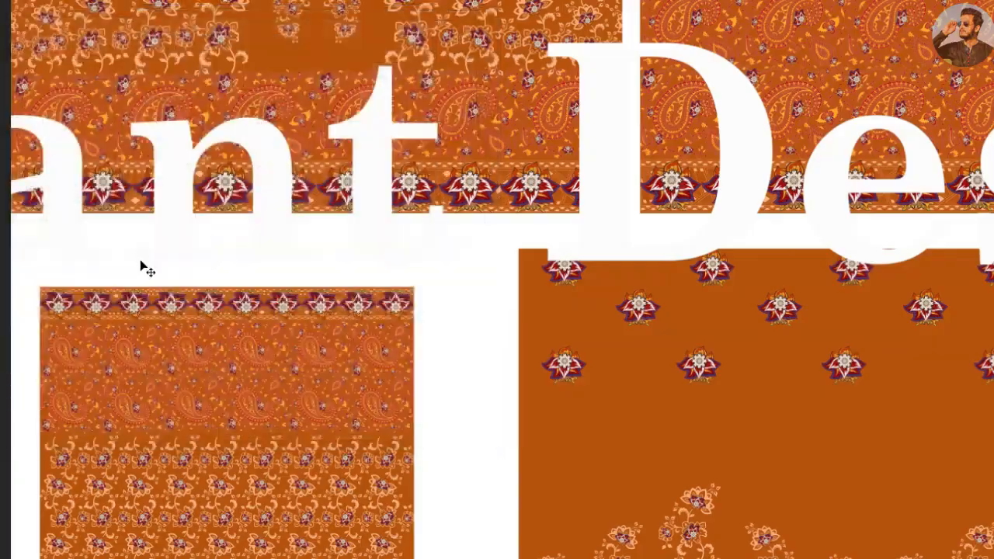
Scale the "Shirt Frant Design" label down to about 34 pt
key(ctrl+0)
key(ctrl+t)
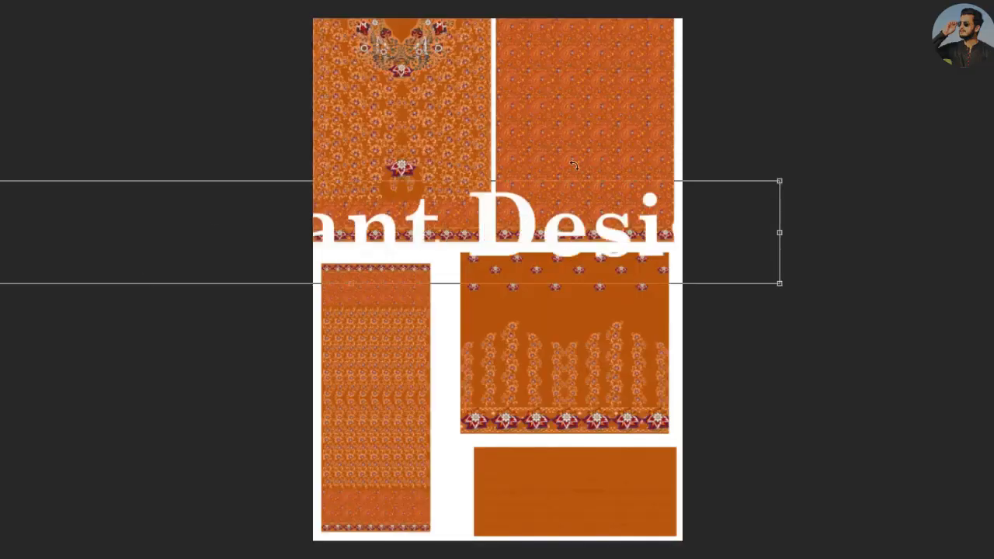
drag(779, 181, 420, 231)
key(Return)
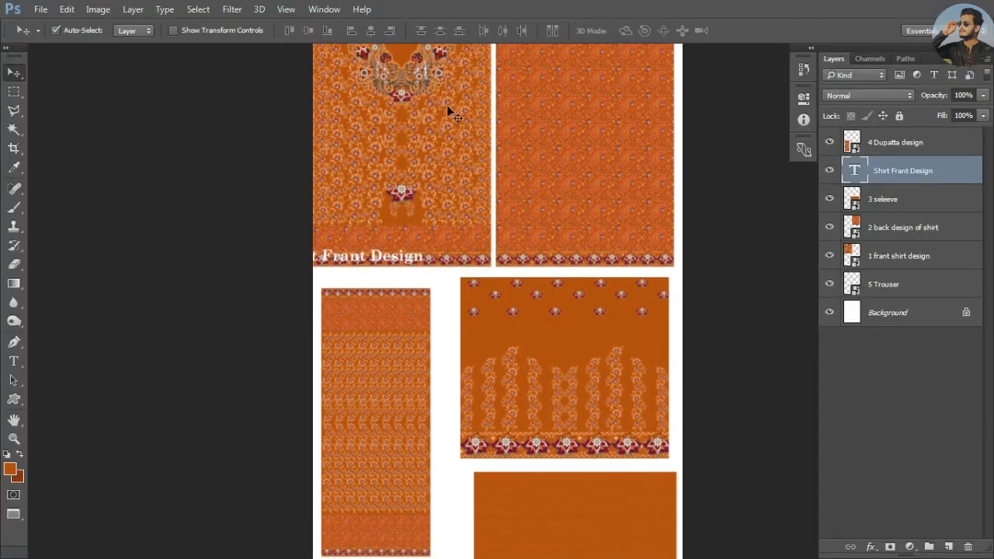
Change the label's text colour to dark red 980602
key(t)
click(510, 31)
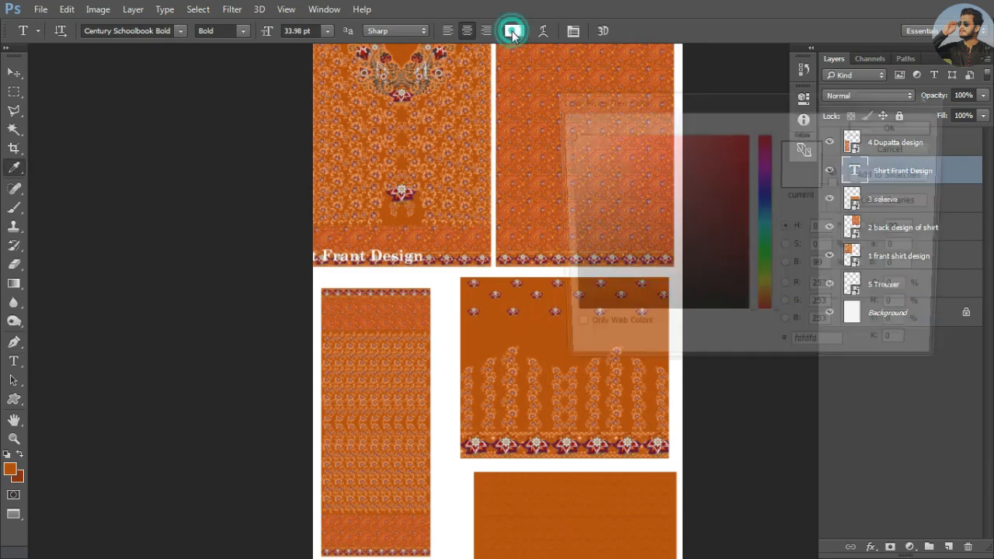
click(442, 48)
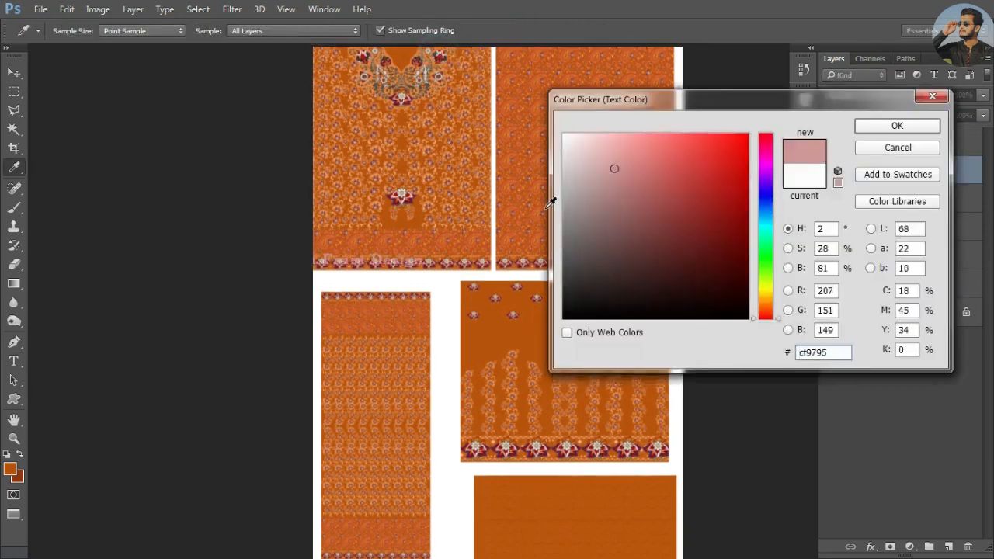
mouse_move(714, 220)
mouse_down()
mouse_move(743, 228)
mouse_move(746, 153)
mouse_move(743, 207)
mouse_up()
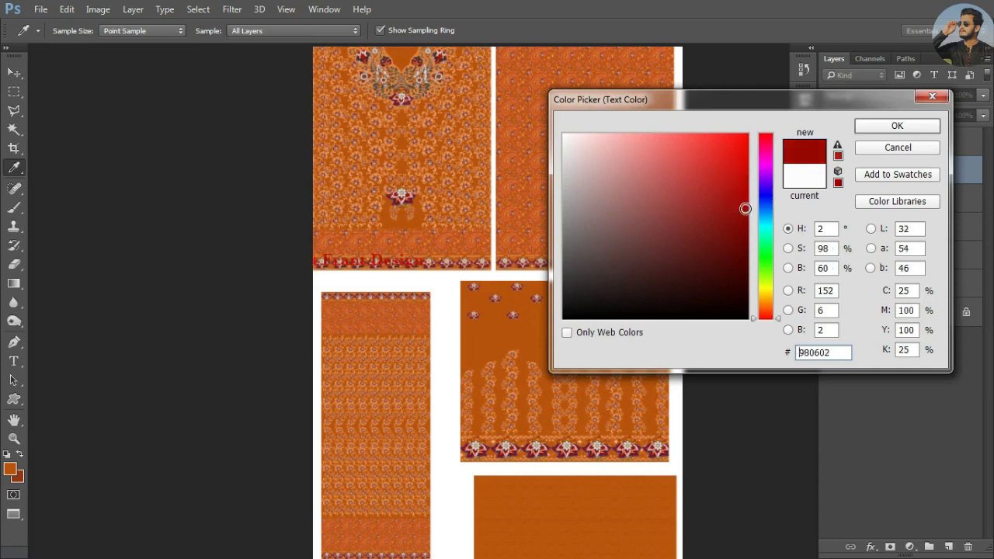
key(Return)
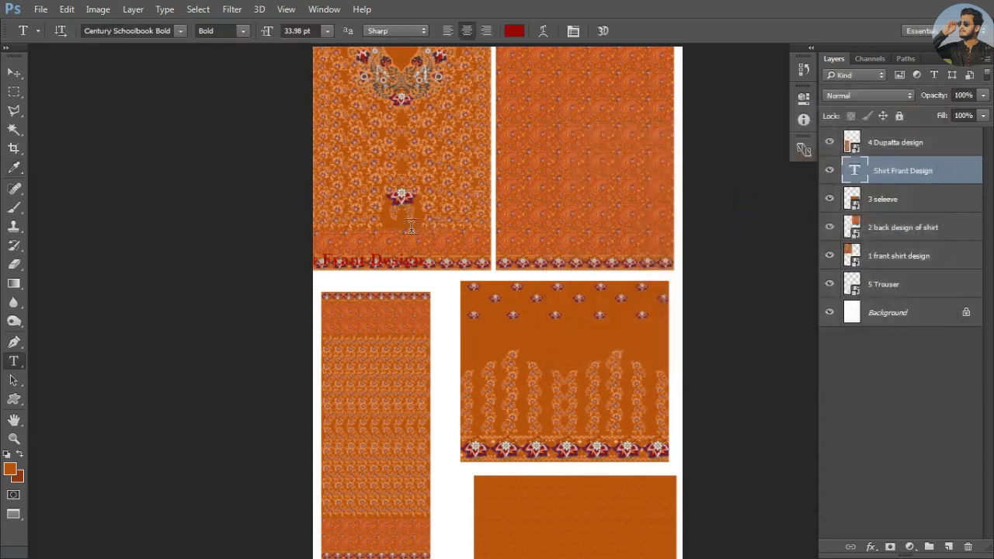
Move the "Shirt Frant Design" label into the white gap beneath the front shirt and resize it to about 3.04 × 0.37 in
click(17, 72)
drag(375, 268, 541, 242)
key(f)
key(f)
key(ctrl+t)
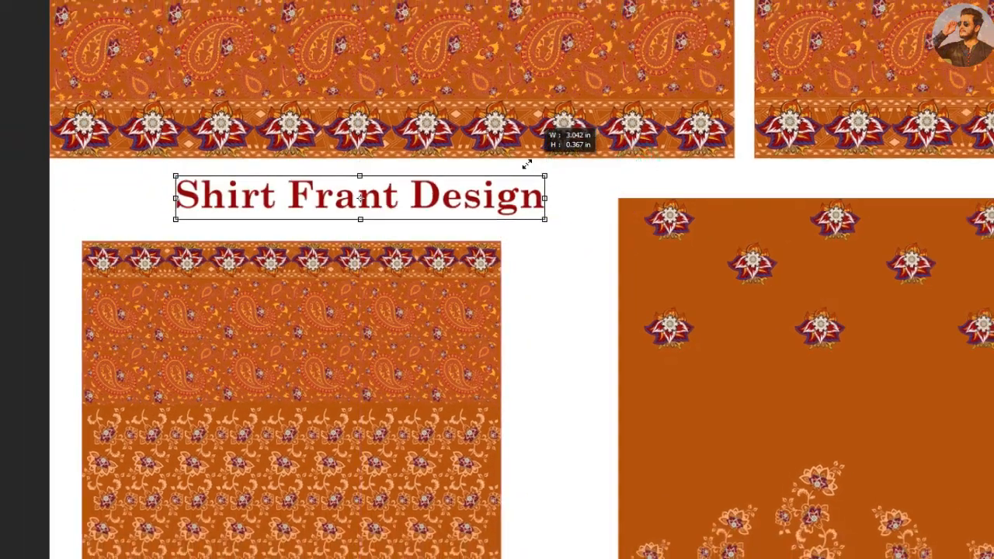